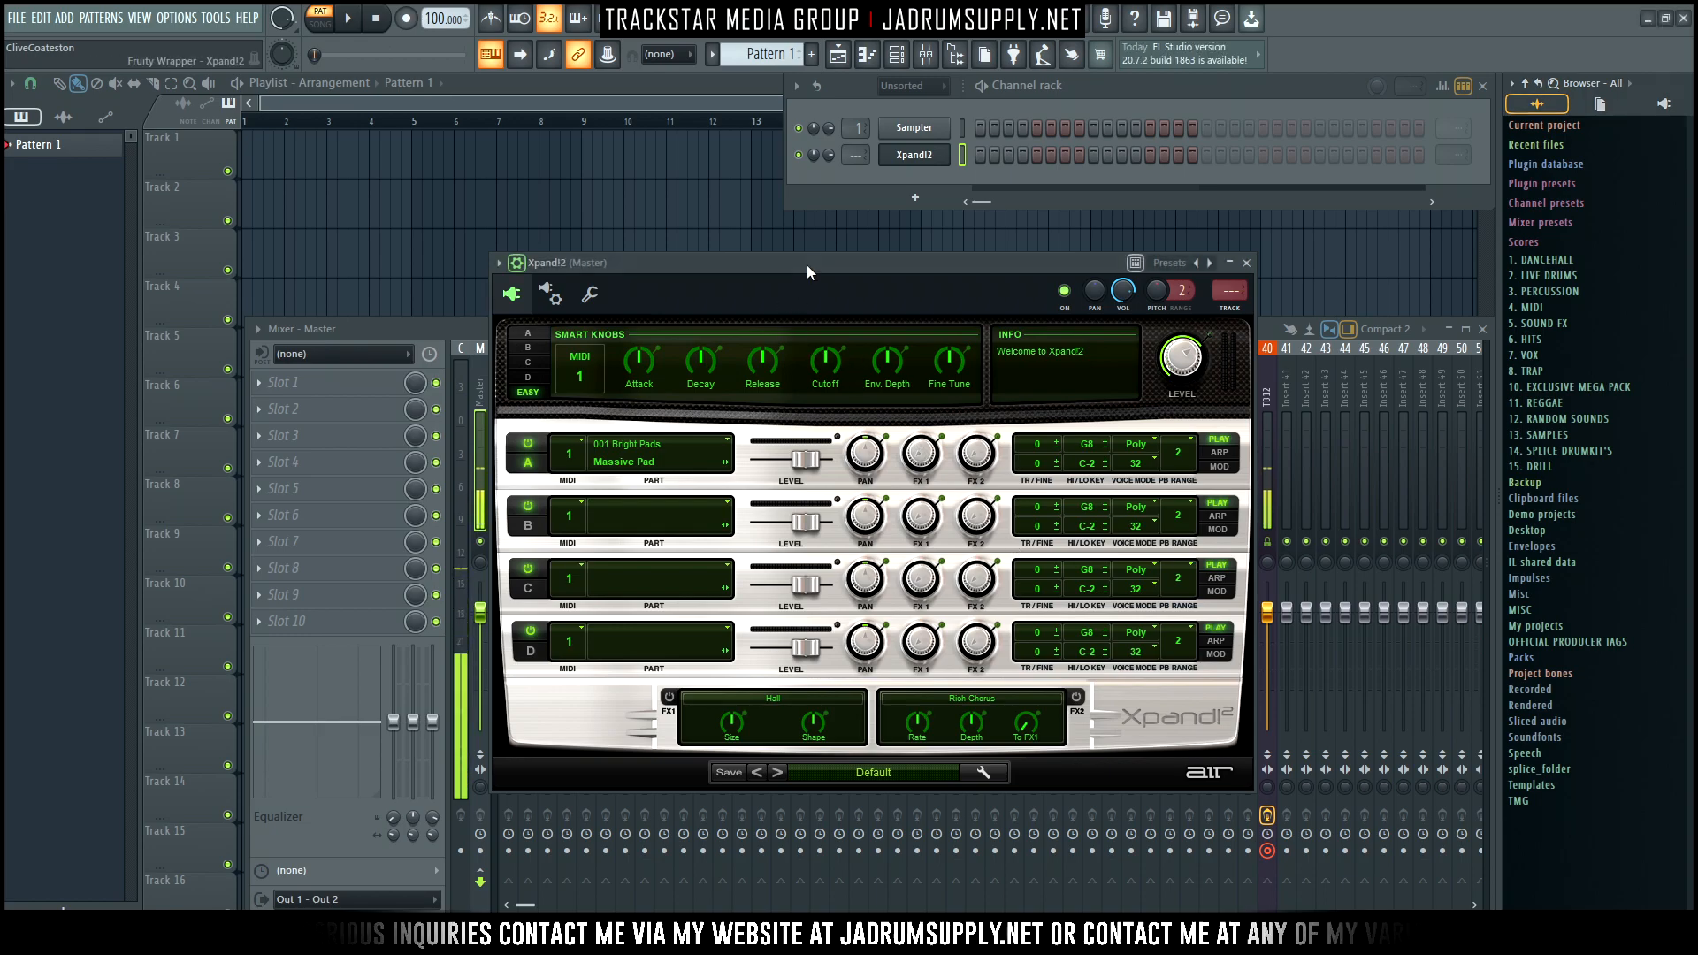
Load the Xylophone sound from 017 Mallets into part A of Xpand!2 and play a test note
drag(806, 263, 872, 244)
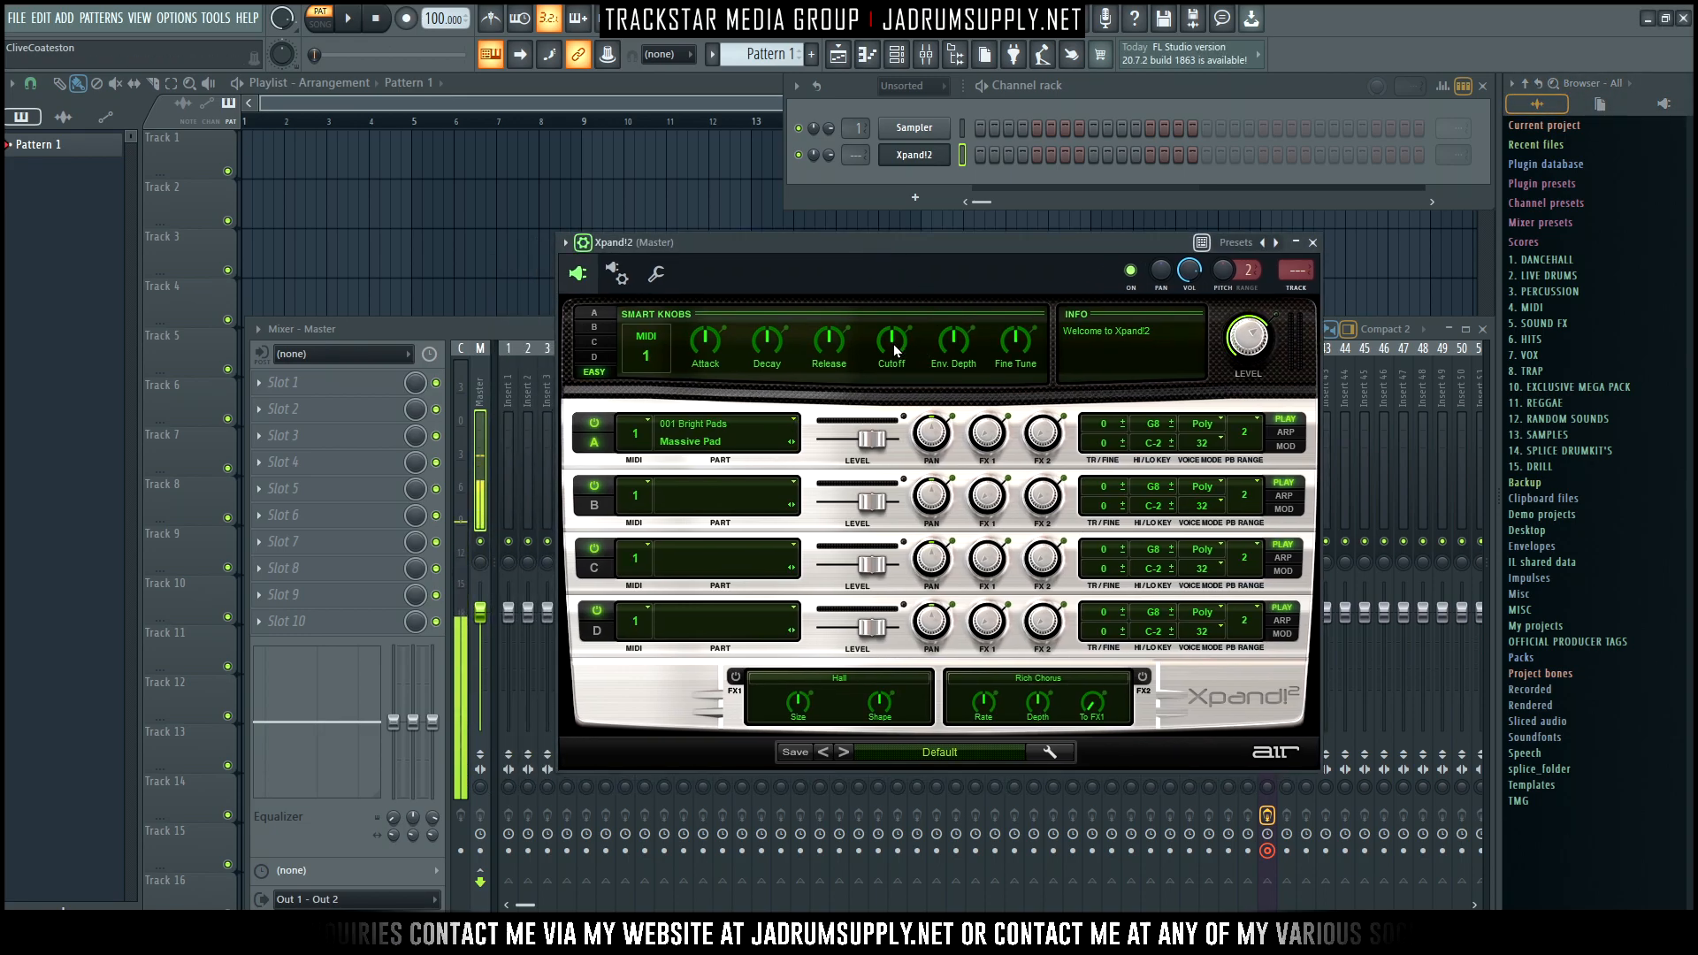
click(711, 445)
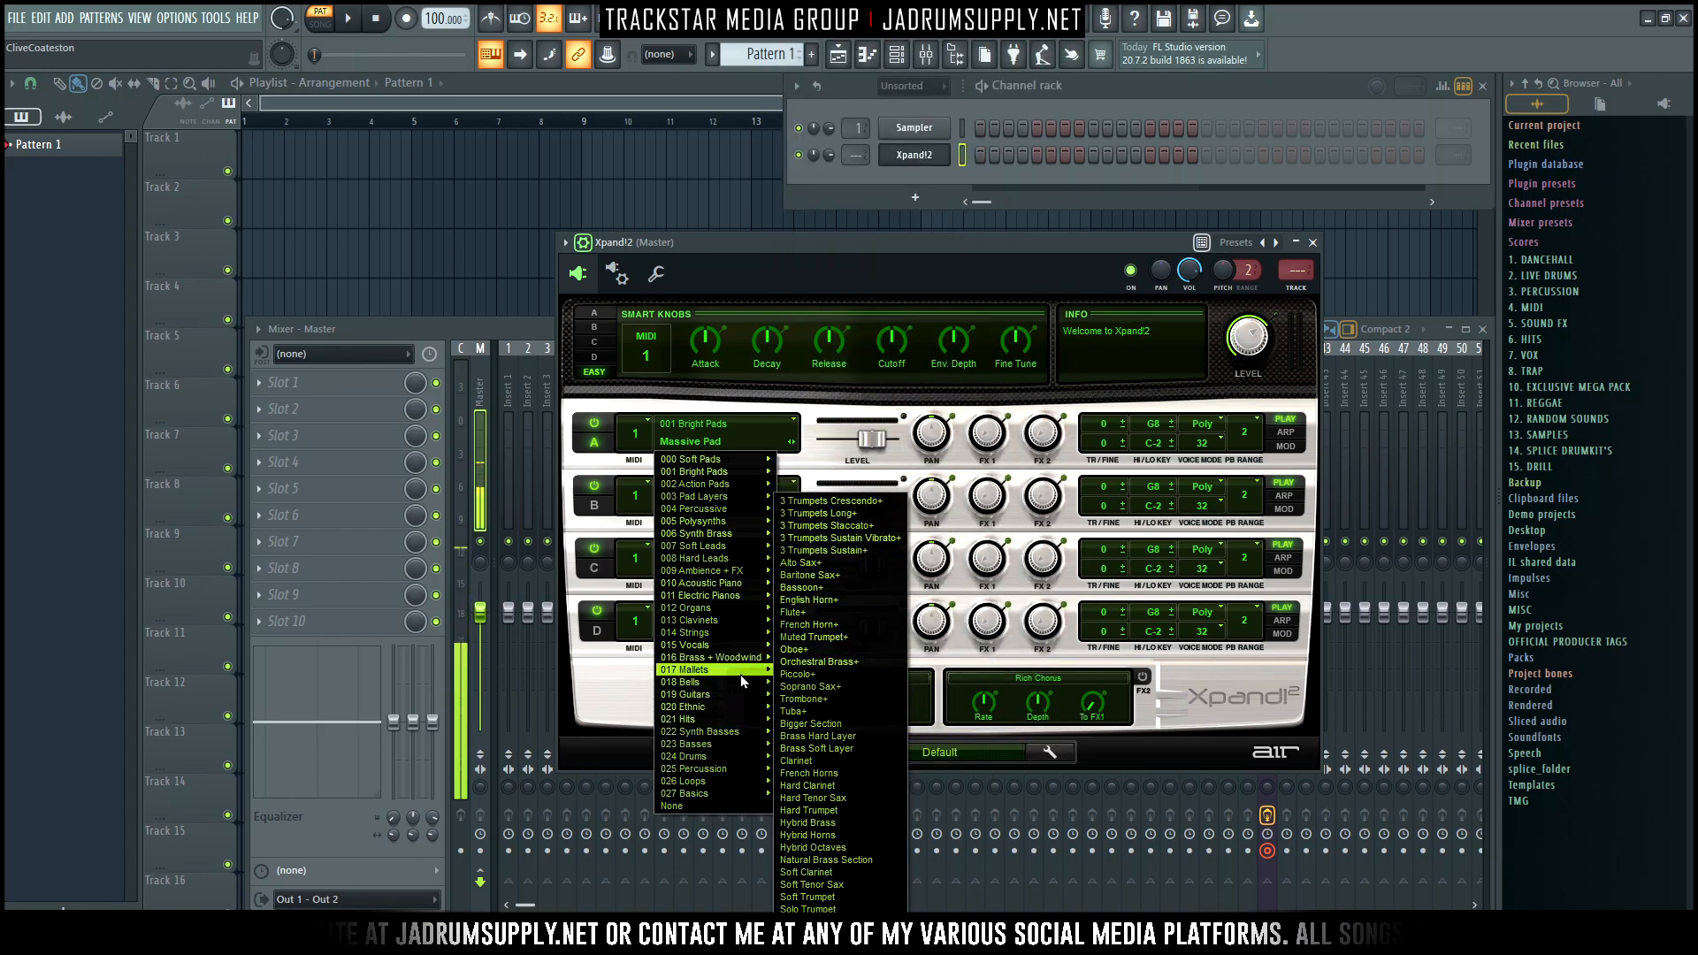
mouse_move(751, 675)
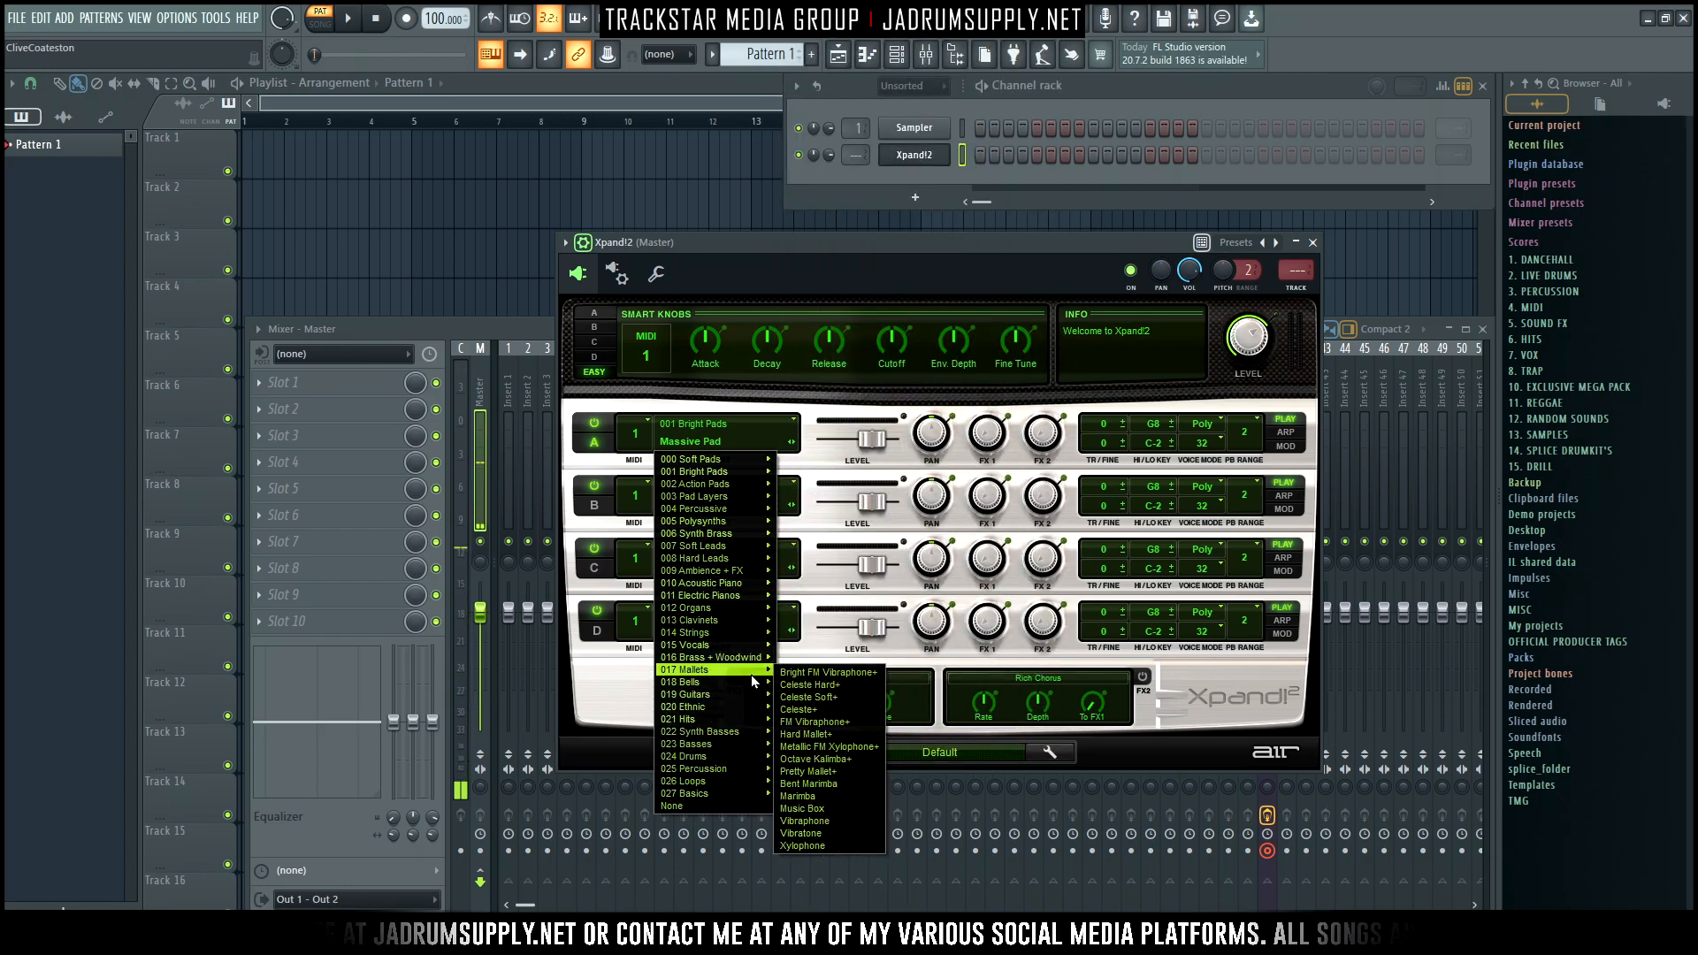
click(820, 845)
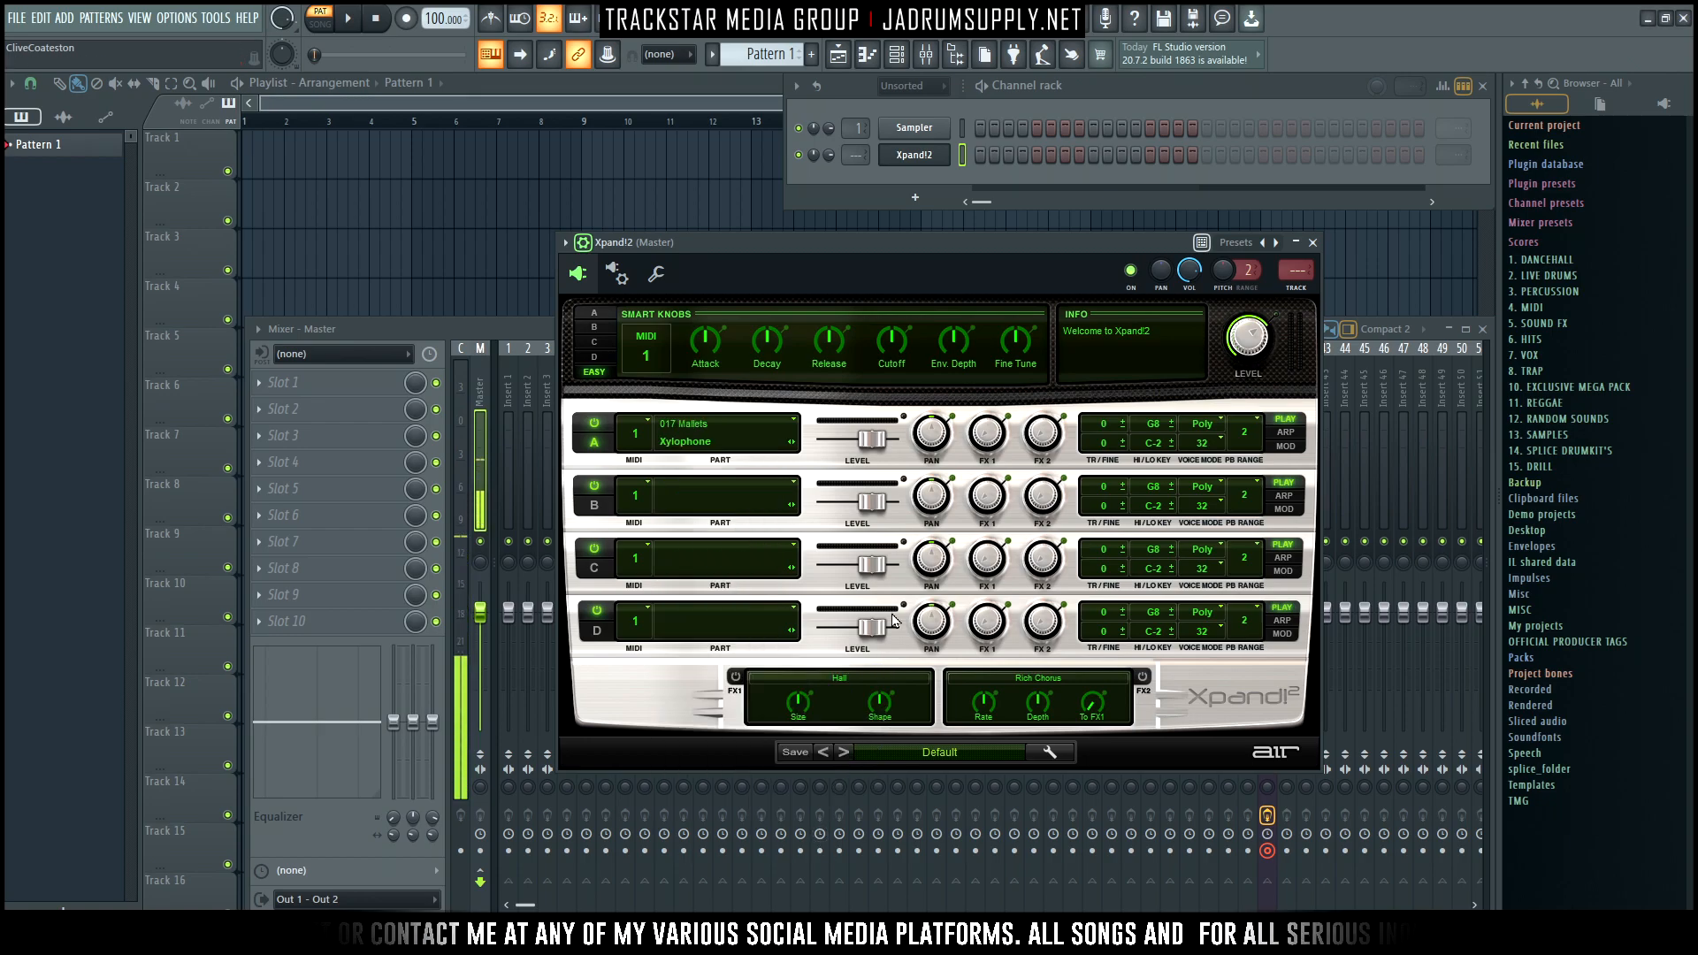
key(v)
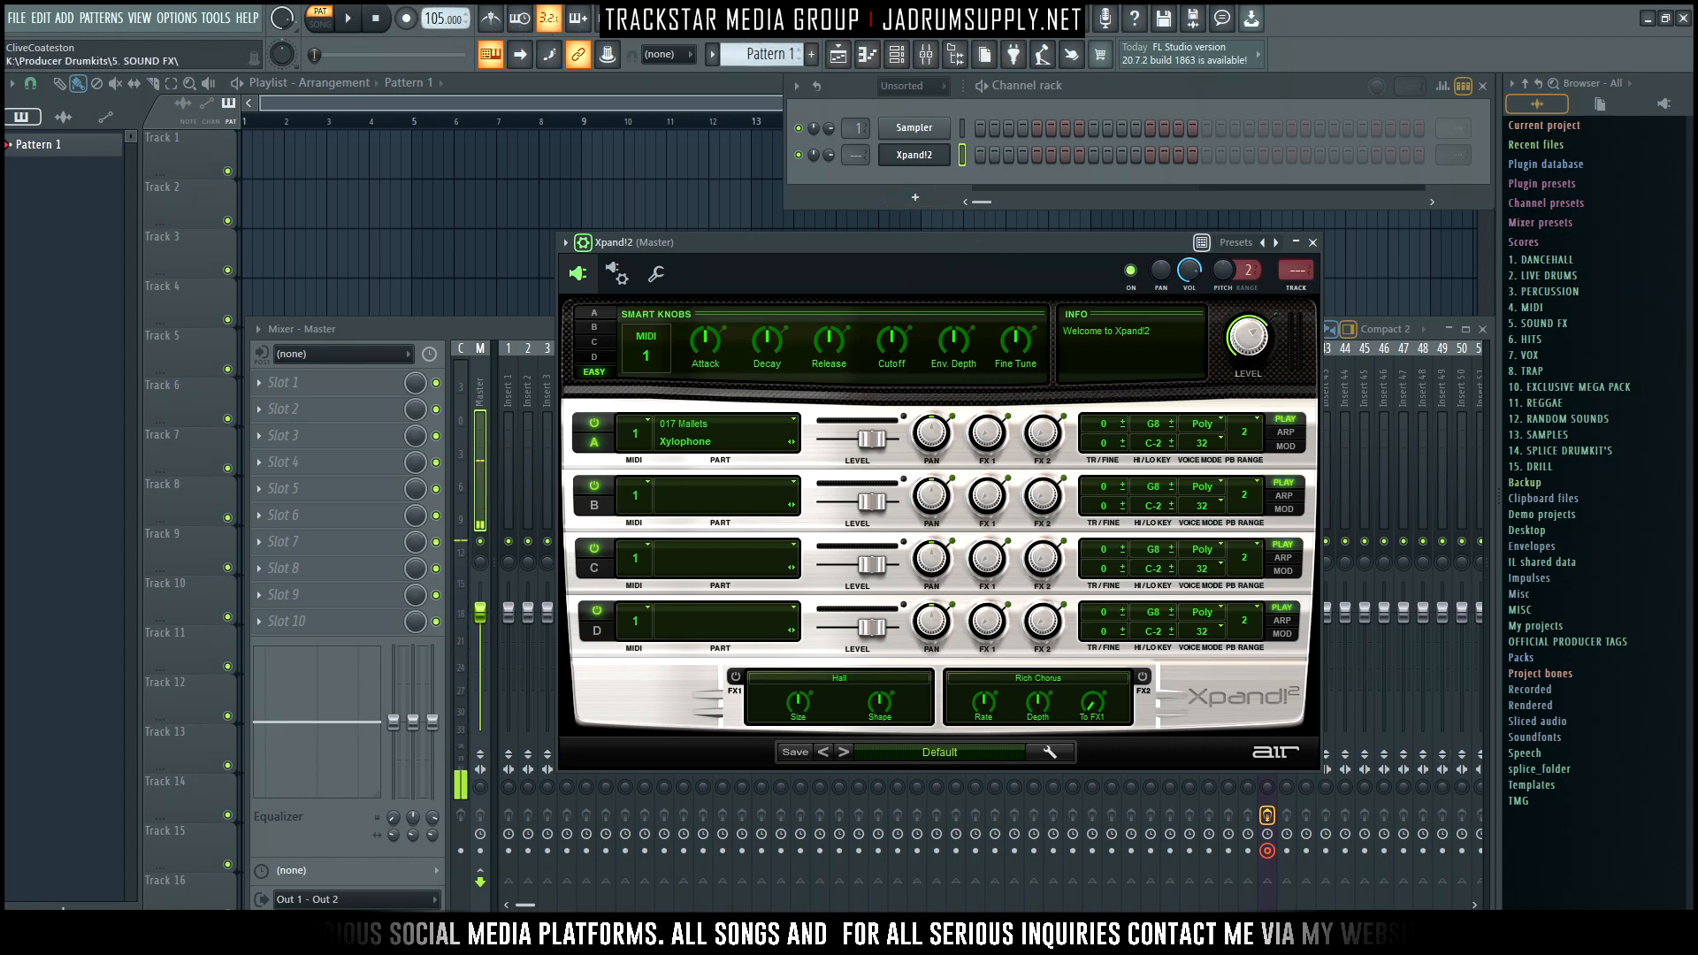
Find the A MAJOR scale in the Major Scale's folder of the 4. MIDI collection and load it onto the Sampler channel
click(1531, 307)
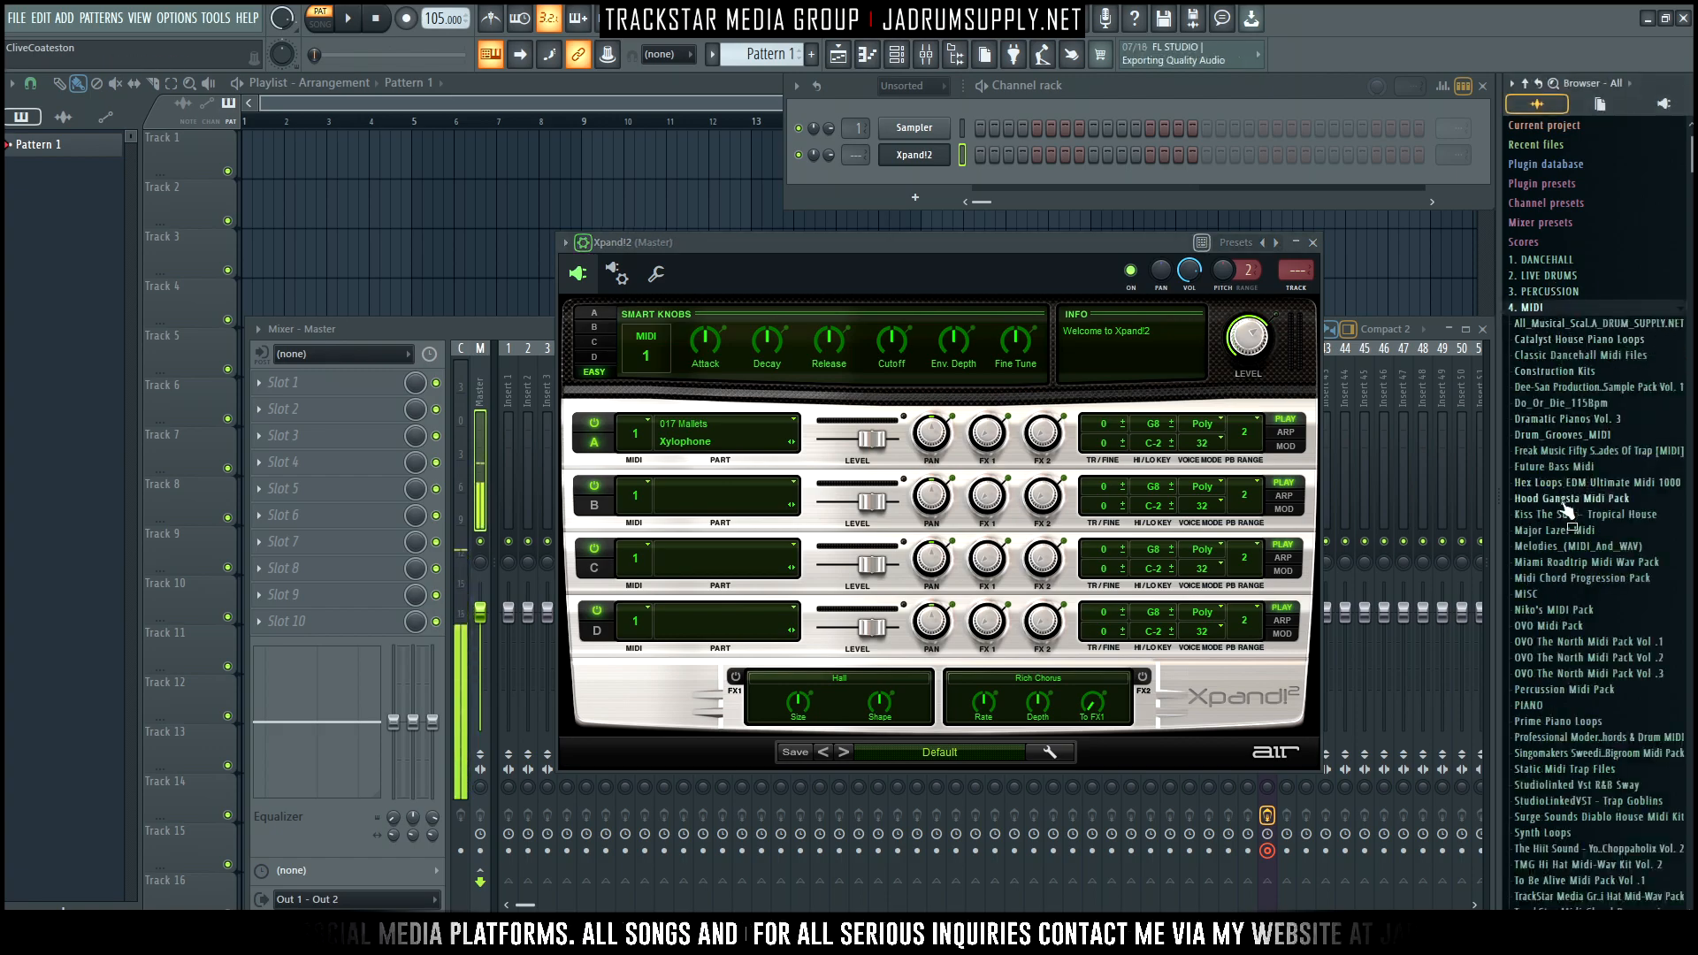
click(1559, 325)
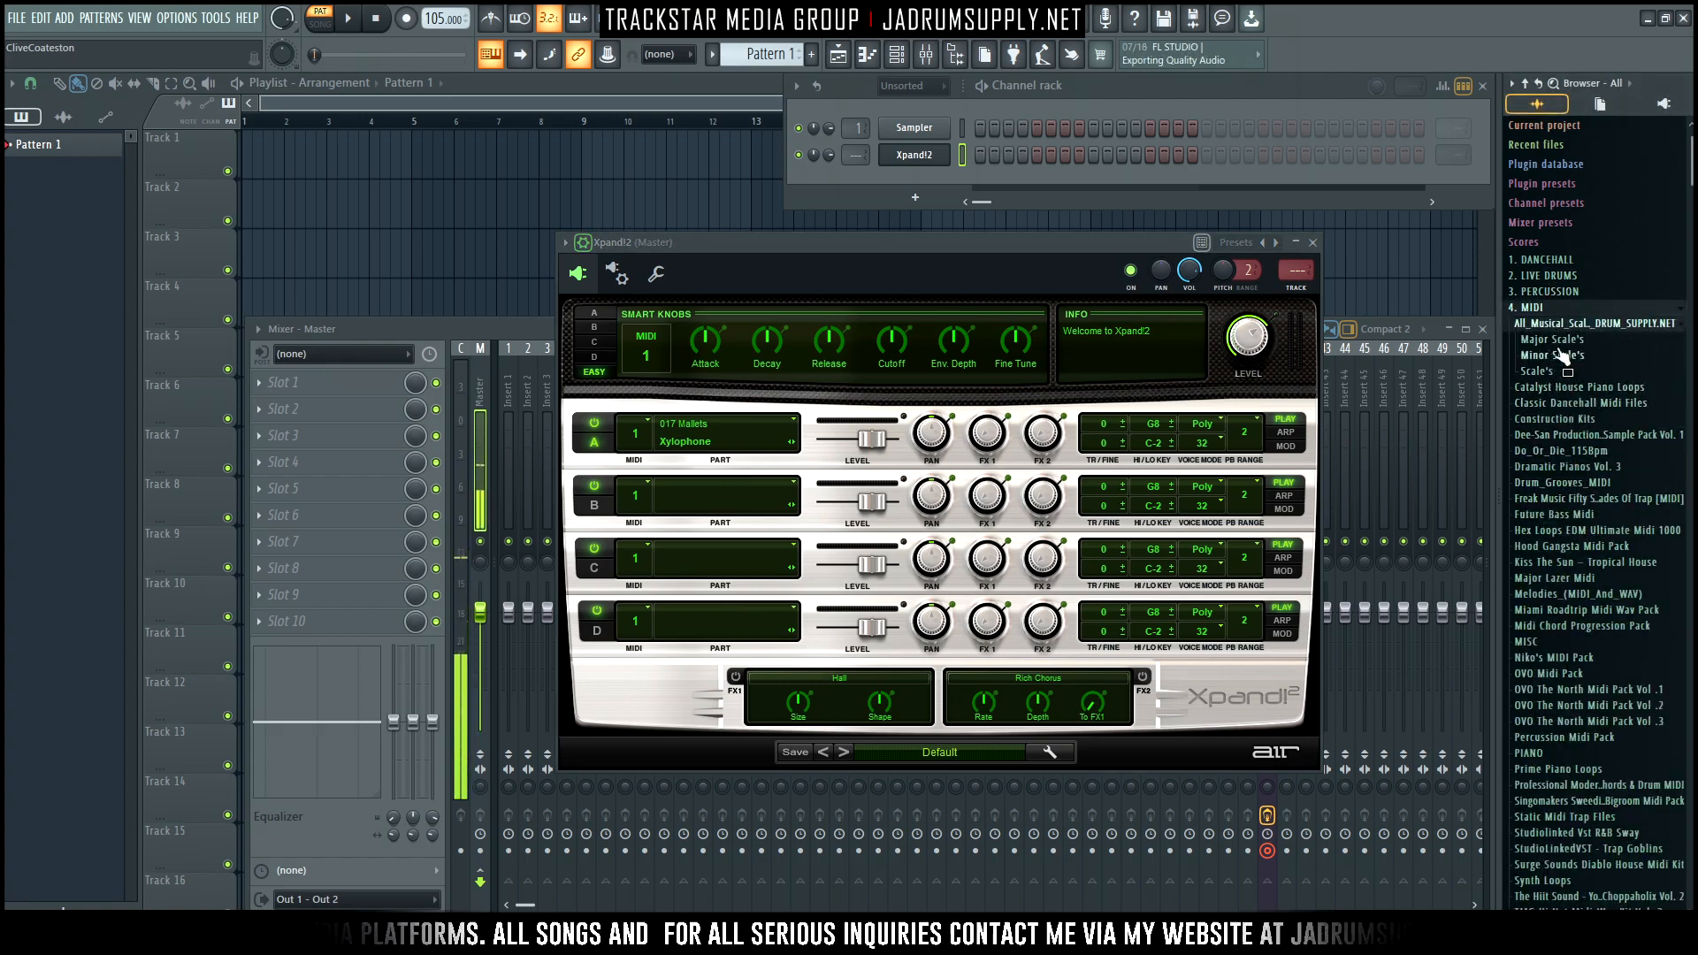
click(1555, 341)
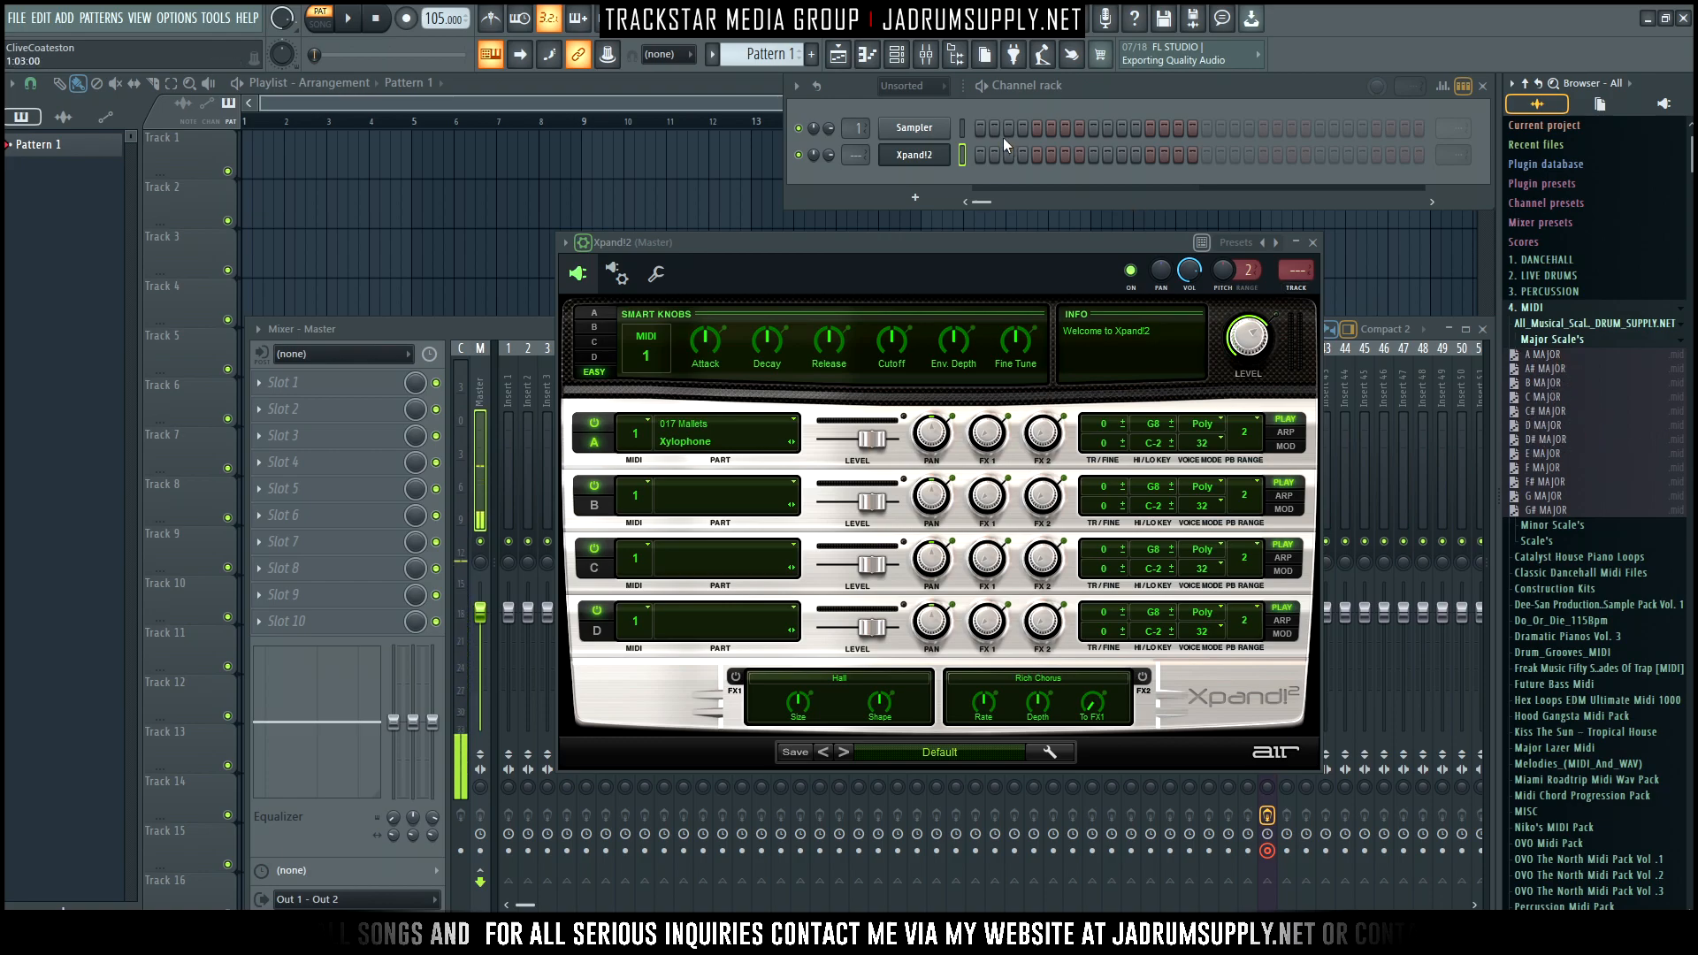
mouse_move(1541, 356)
mouse_down()
mouse_move(981, 132)
mouse_move(990, 154)
mouse_up()
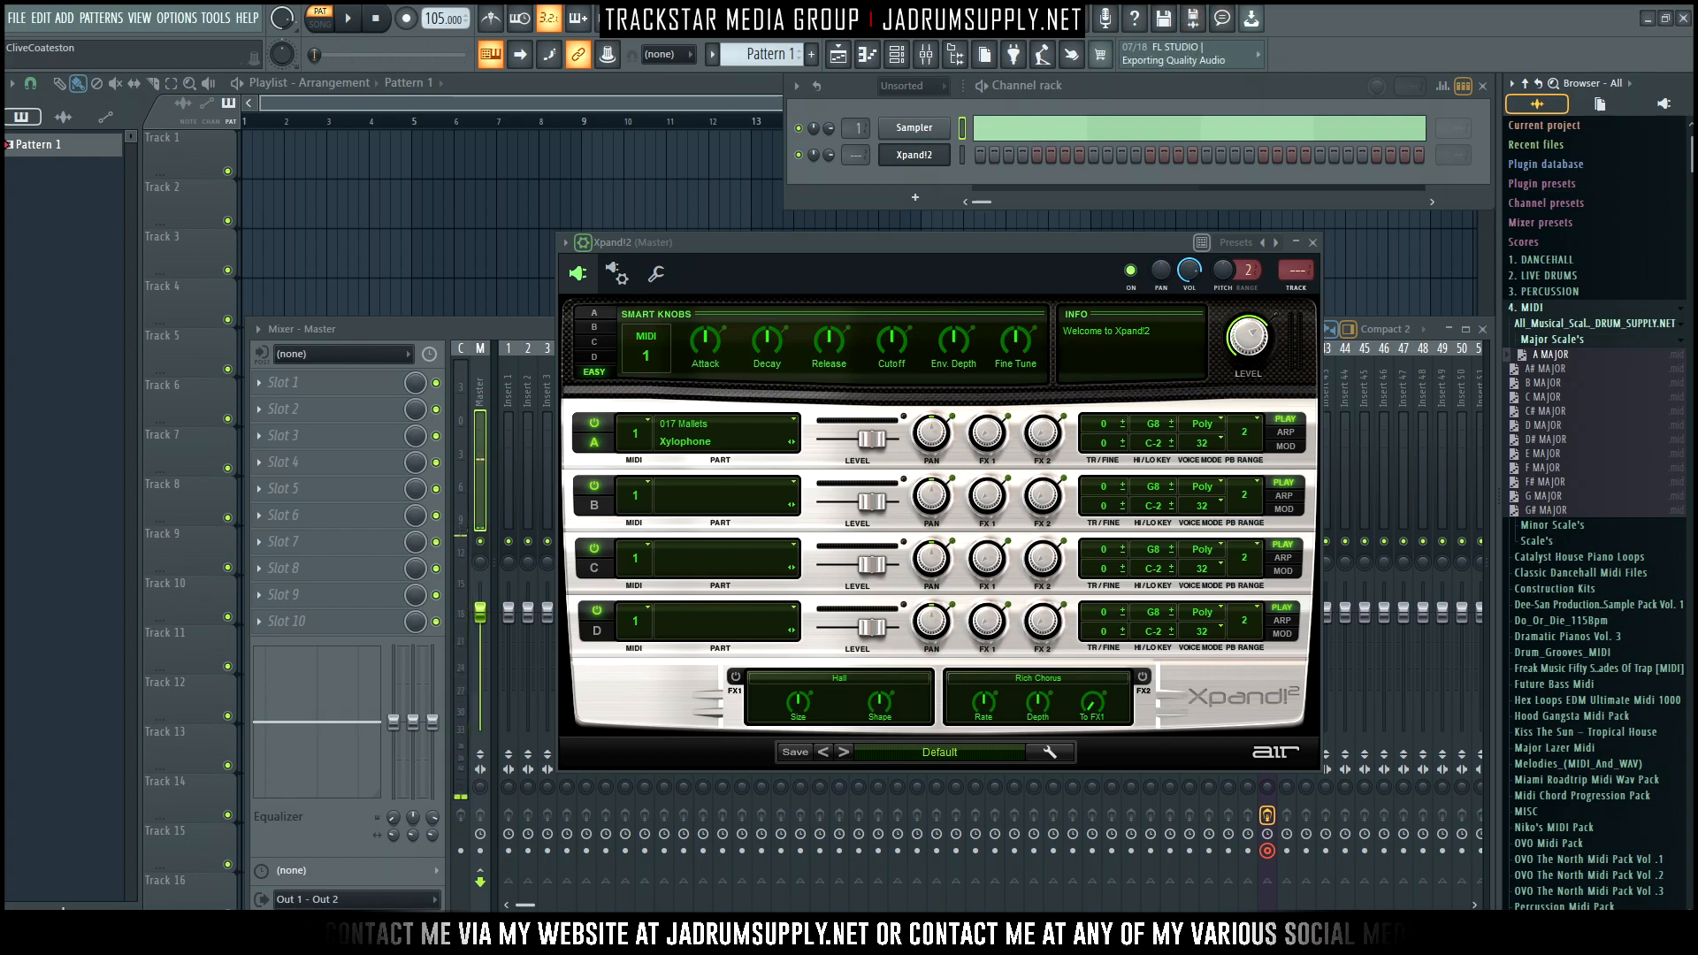
Open the Xpand!2 channel's piano roll with the four-bar scale guide in view and audition its keys
right_click(939, 155)
click(982, 156)
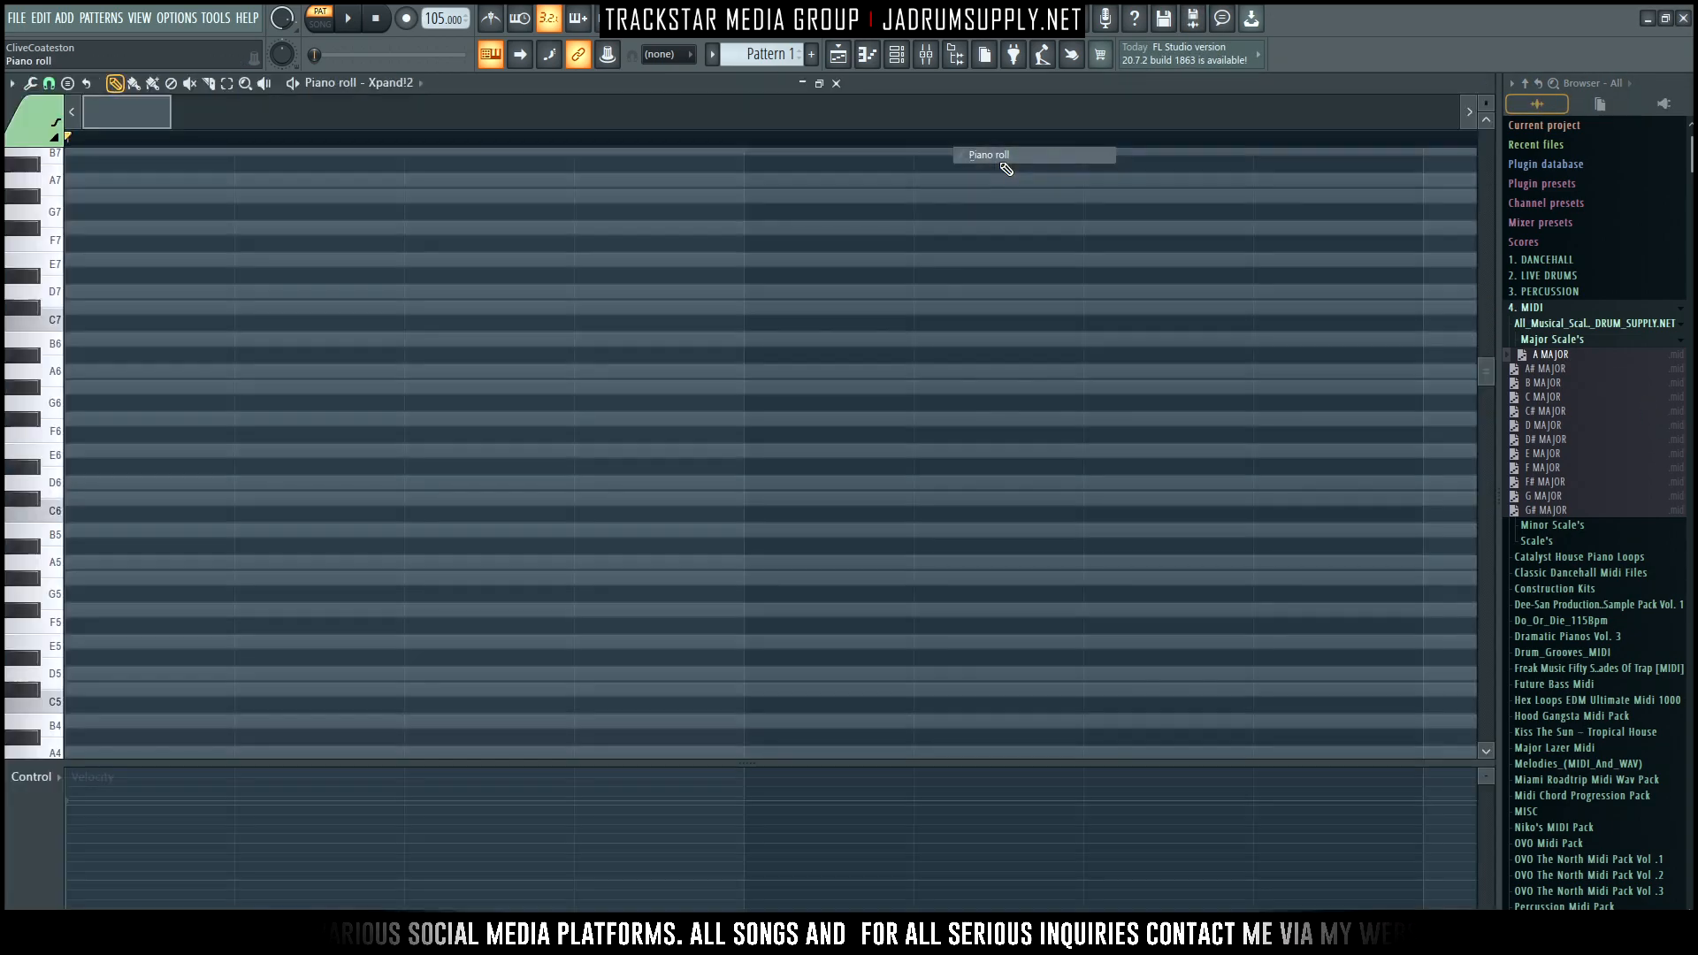
ctrl+right_click(406, 154)
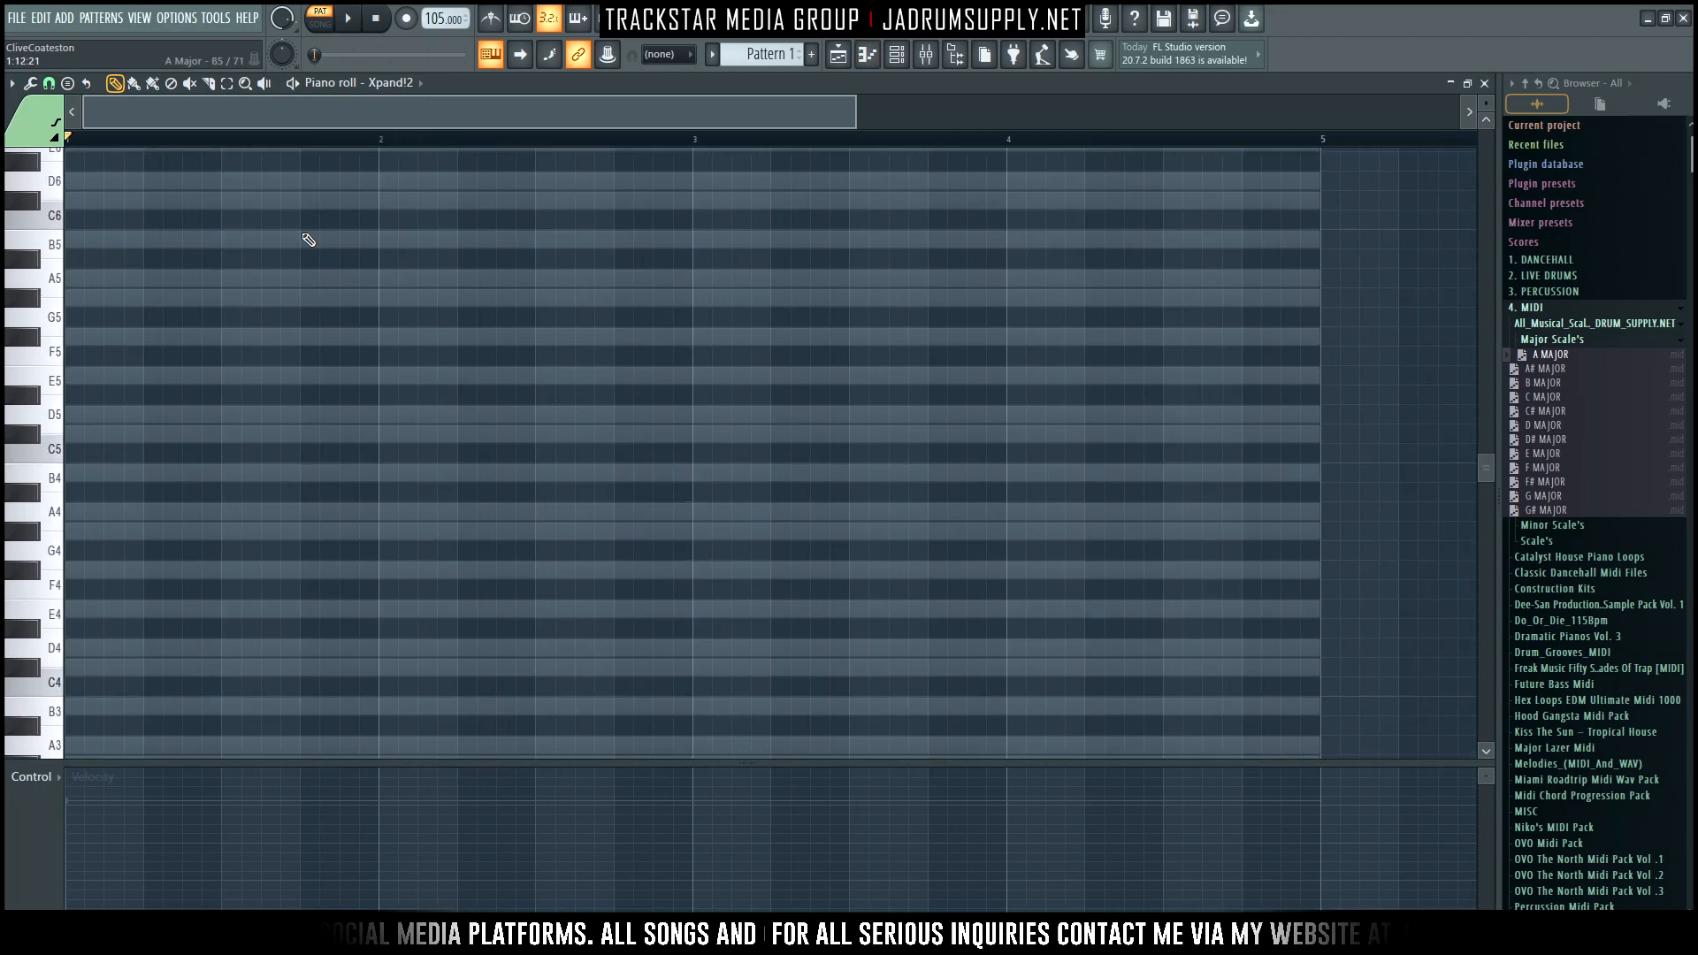
scroll(214, 295, up, 3)
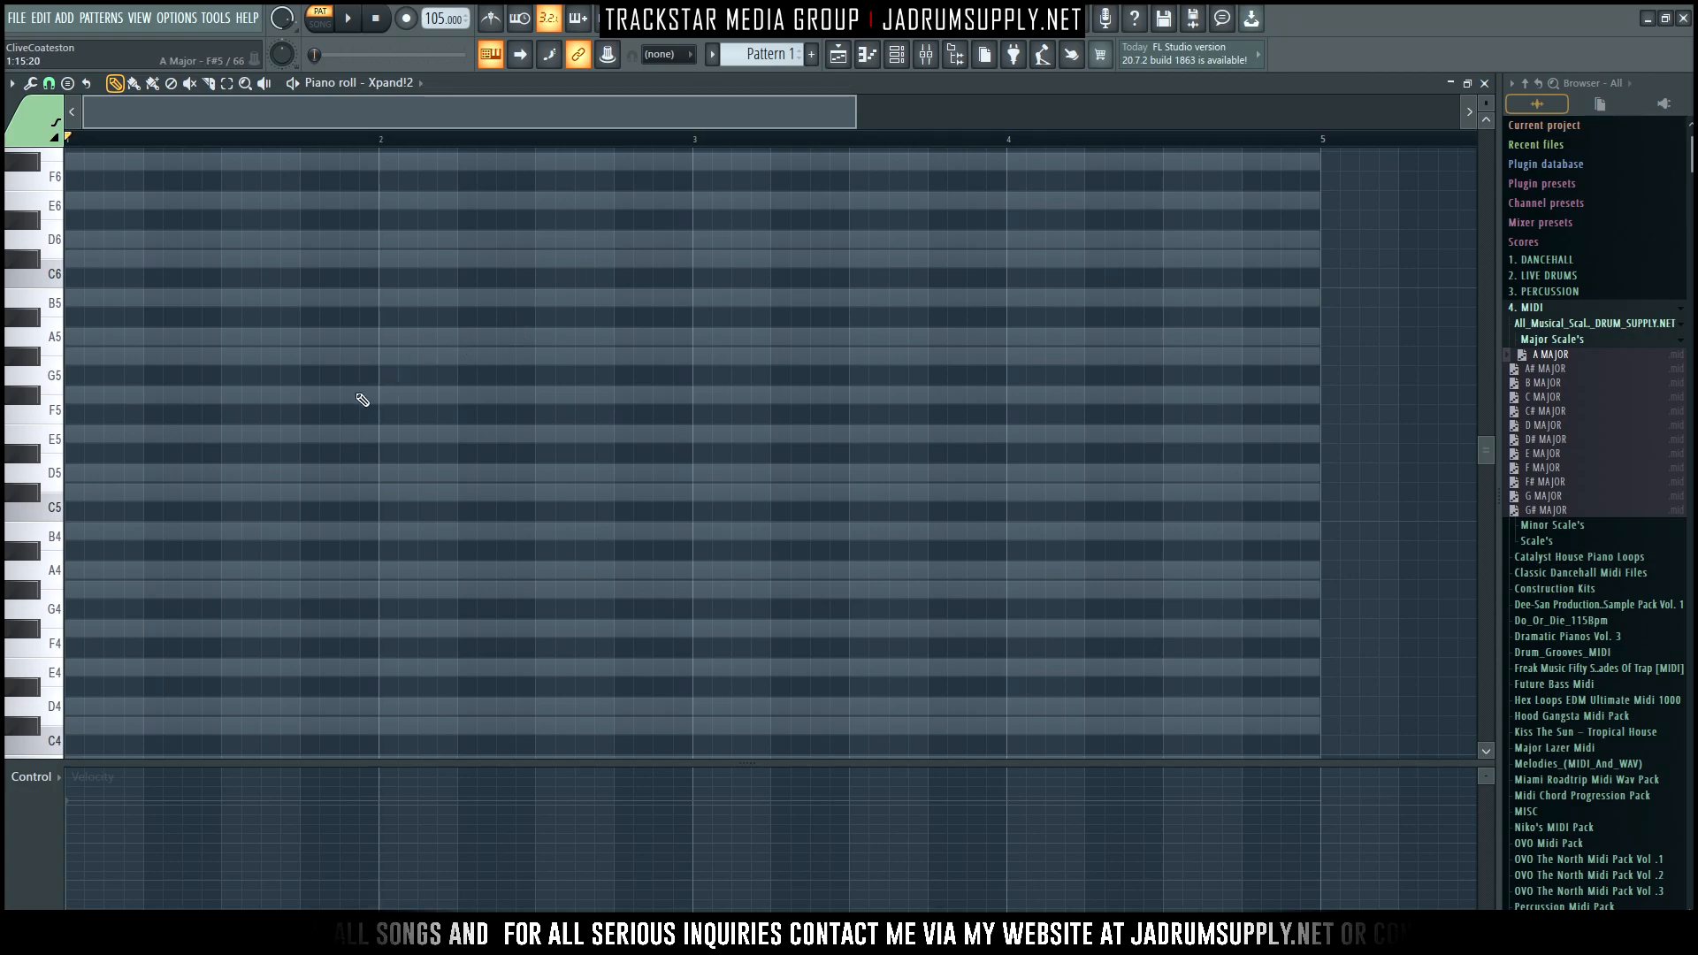
scroll(266, 380, down, 5)
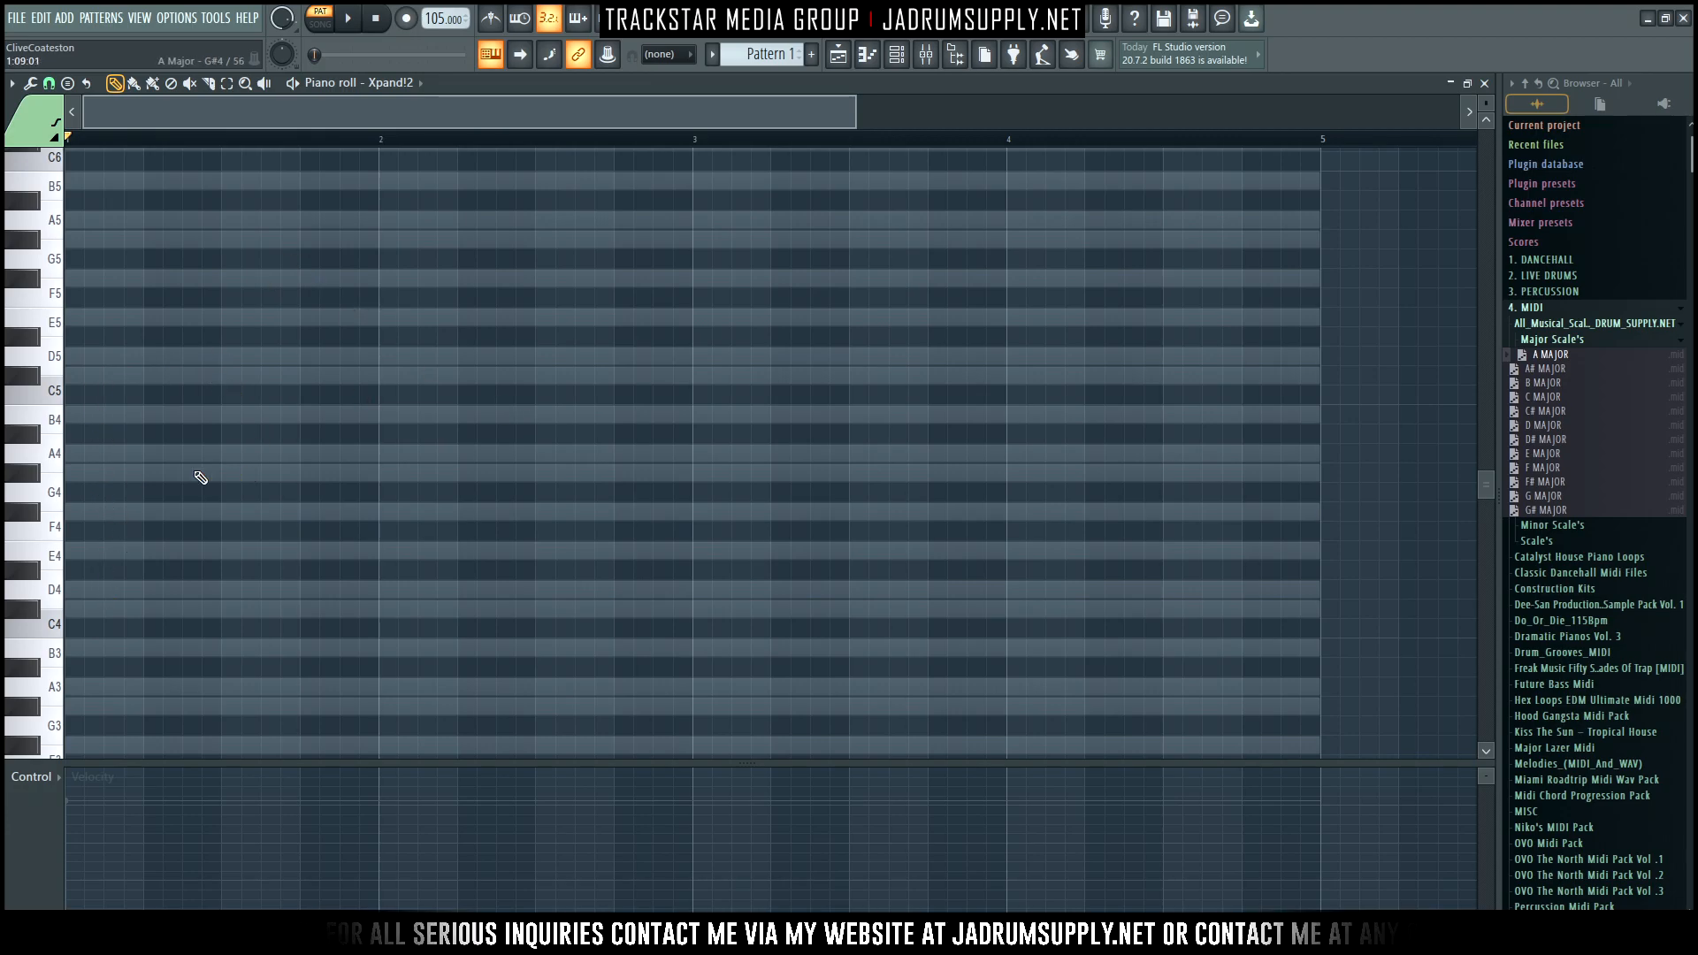
mouse_move(9, 495)
mouse_down()
mouse_move(64, 474)
mouse_move(64, 235)
mouse_move(58, 629)
mouse_move(63, 377)
mouse_move(67, 610)
mouse_move(67, 425)
mouse_up()
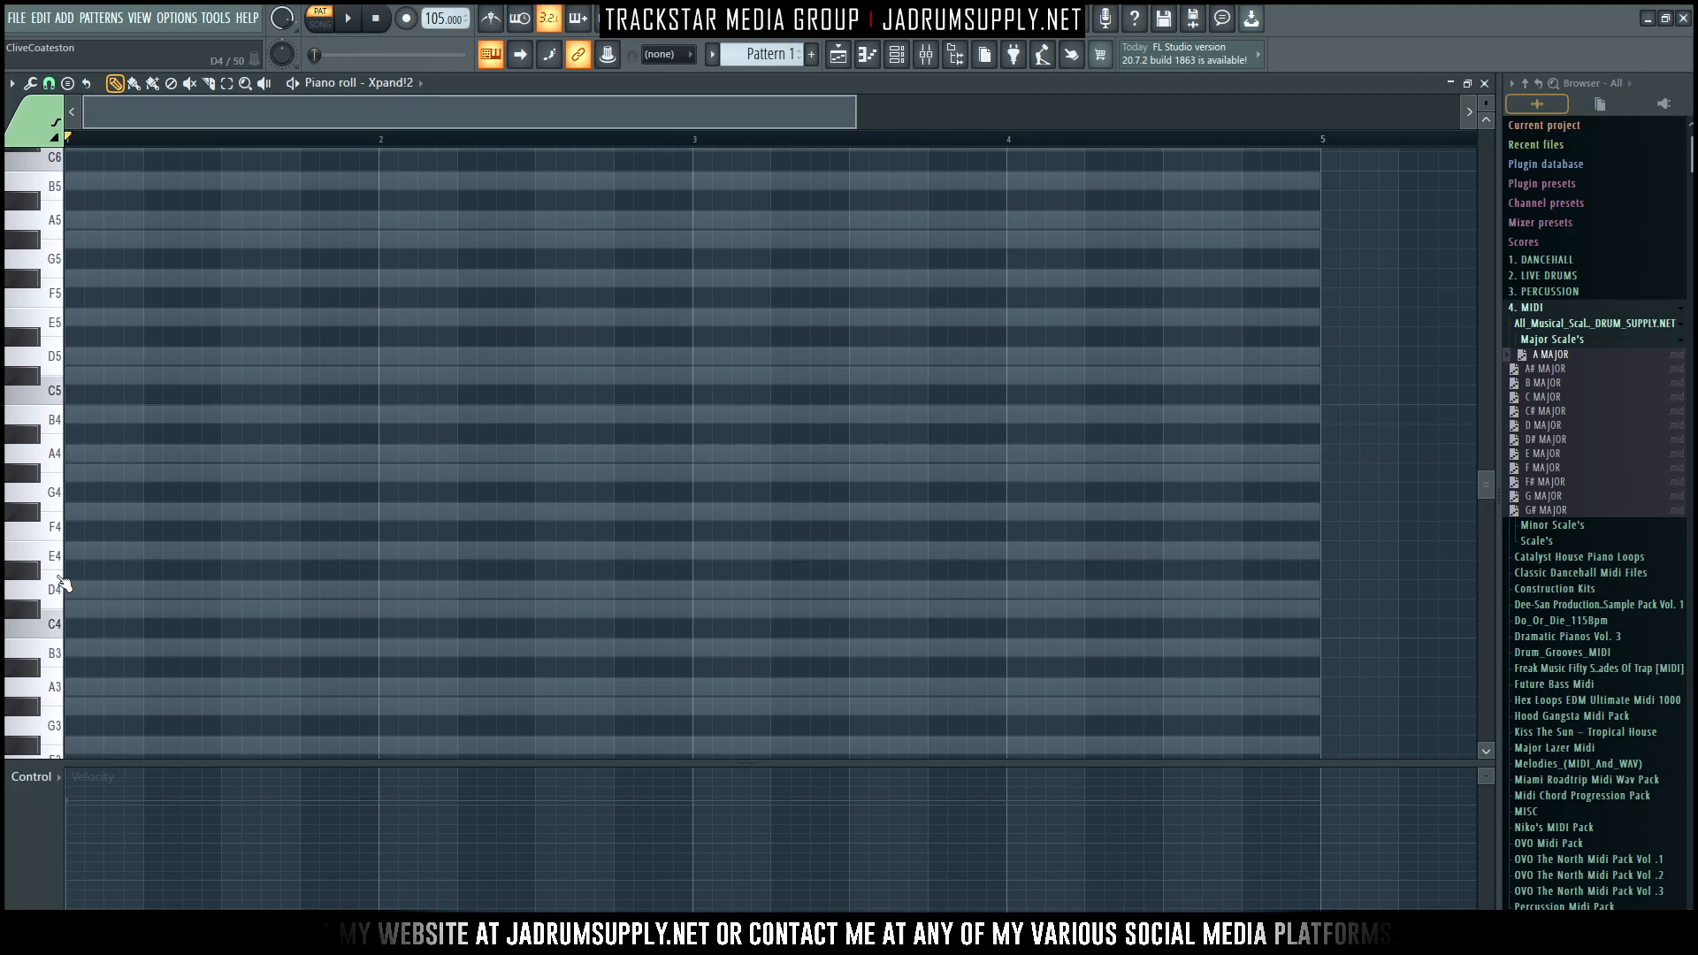
Build a chord of E4, G#4 and B4 at the start of bar 1 and lengthen it to half a bar
click(74, 552)
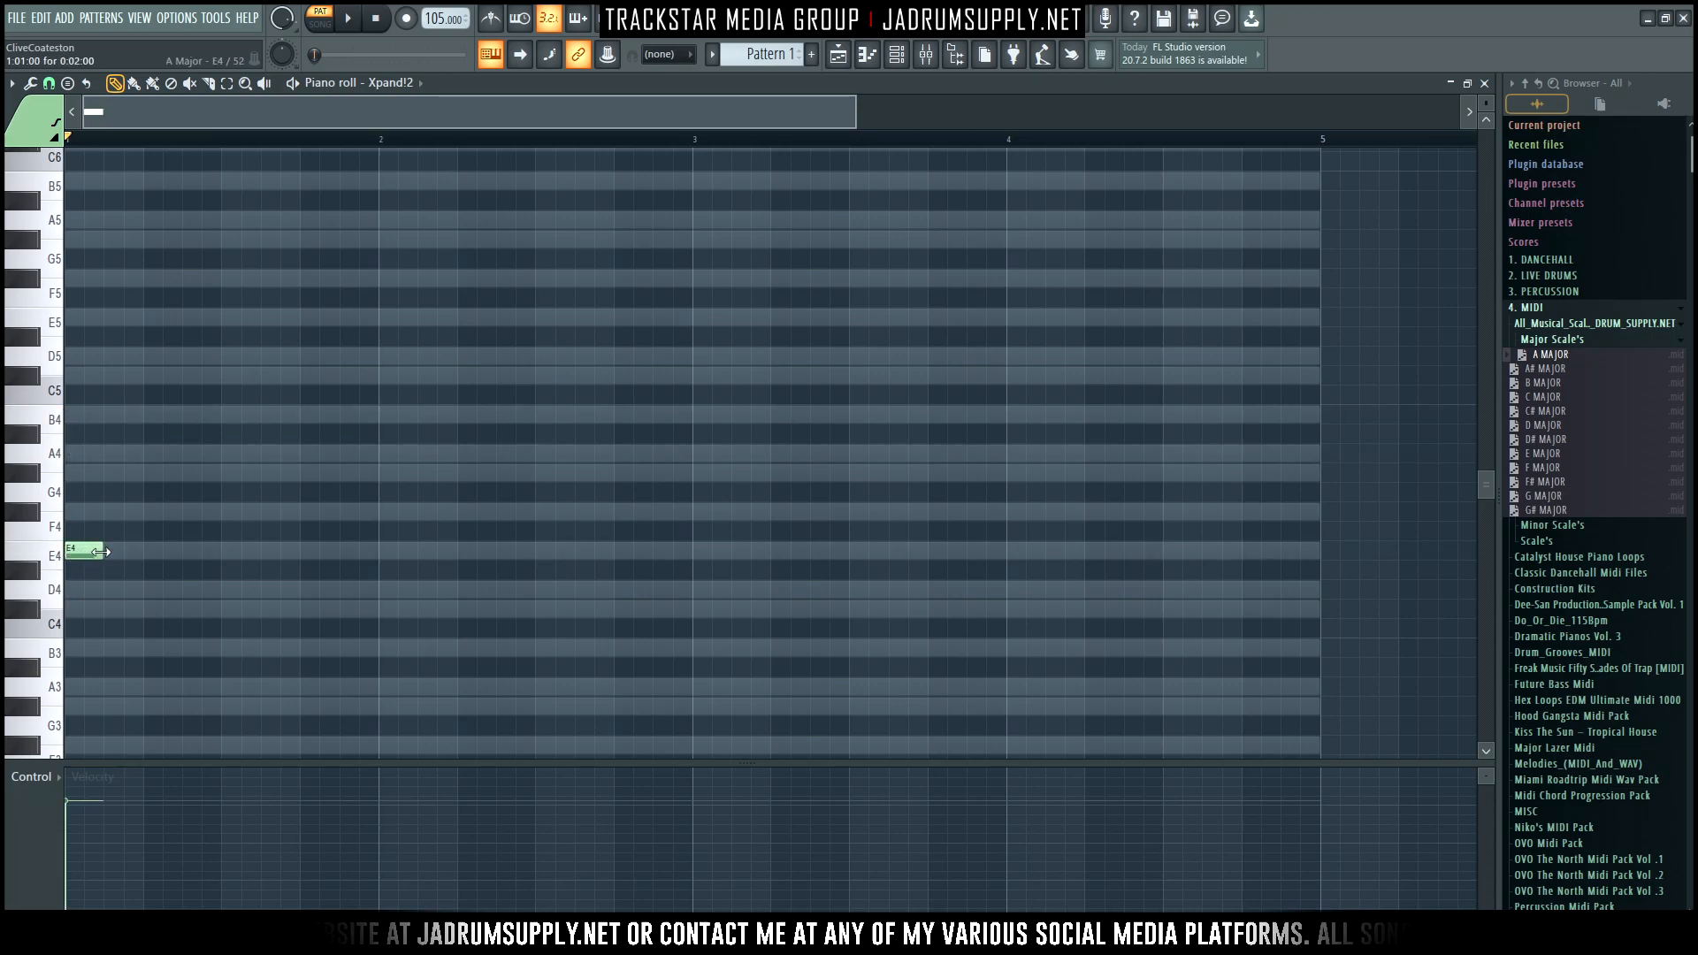
click(74, 472)
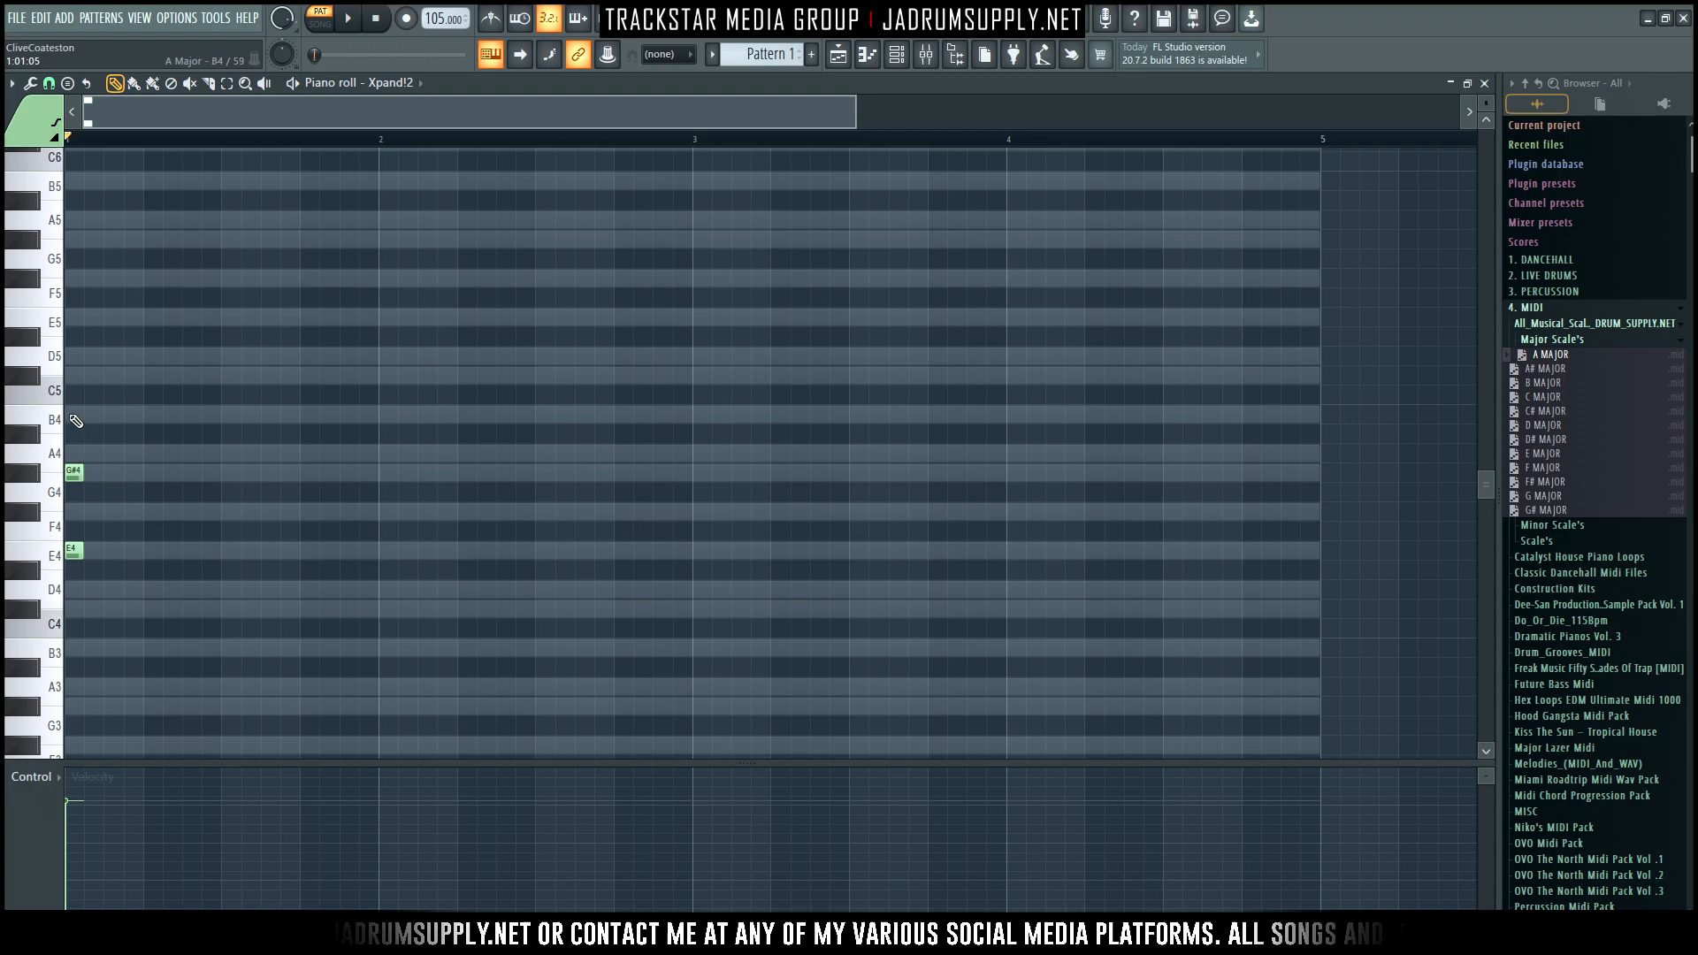
drag(67, 387, 98, 637)
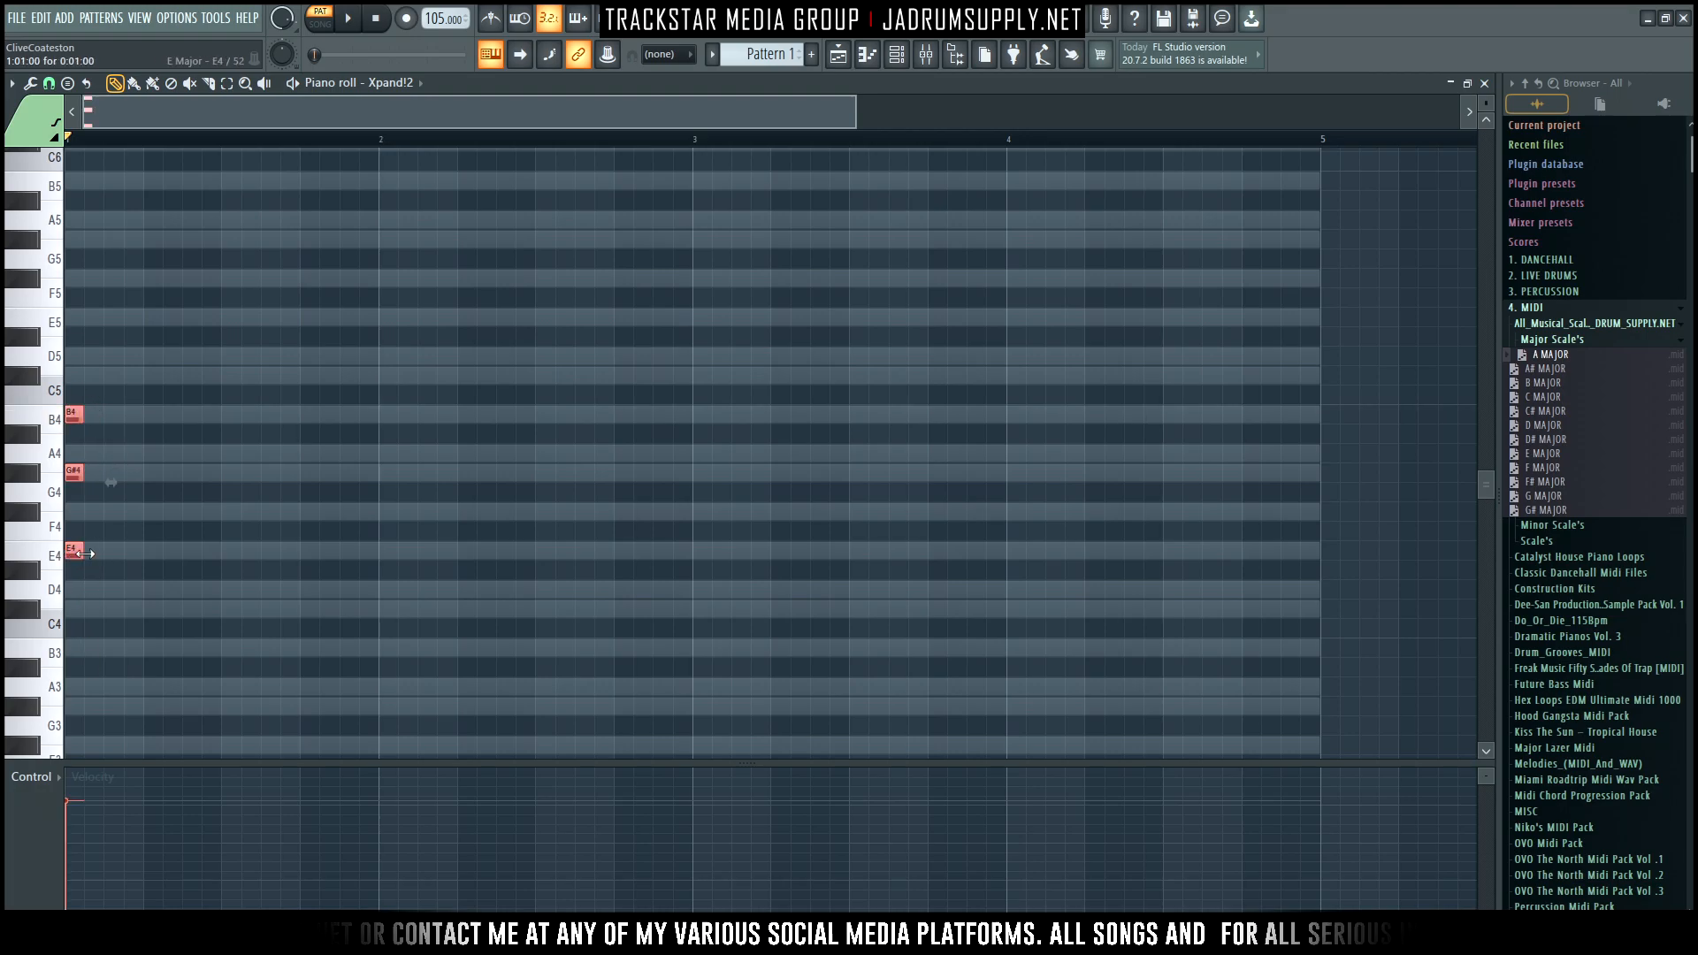
drag(75, 529, 69, 437)
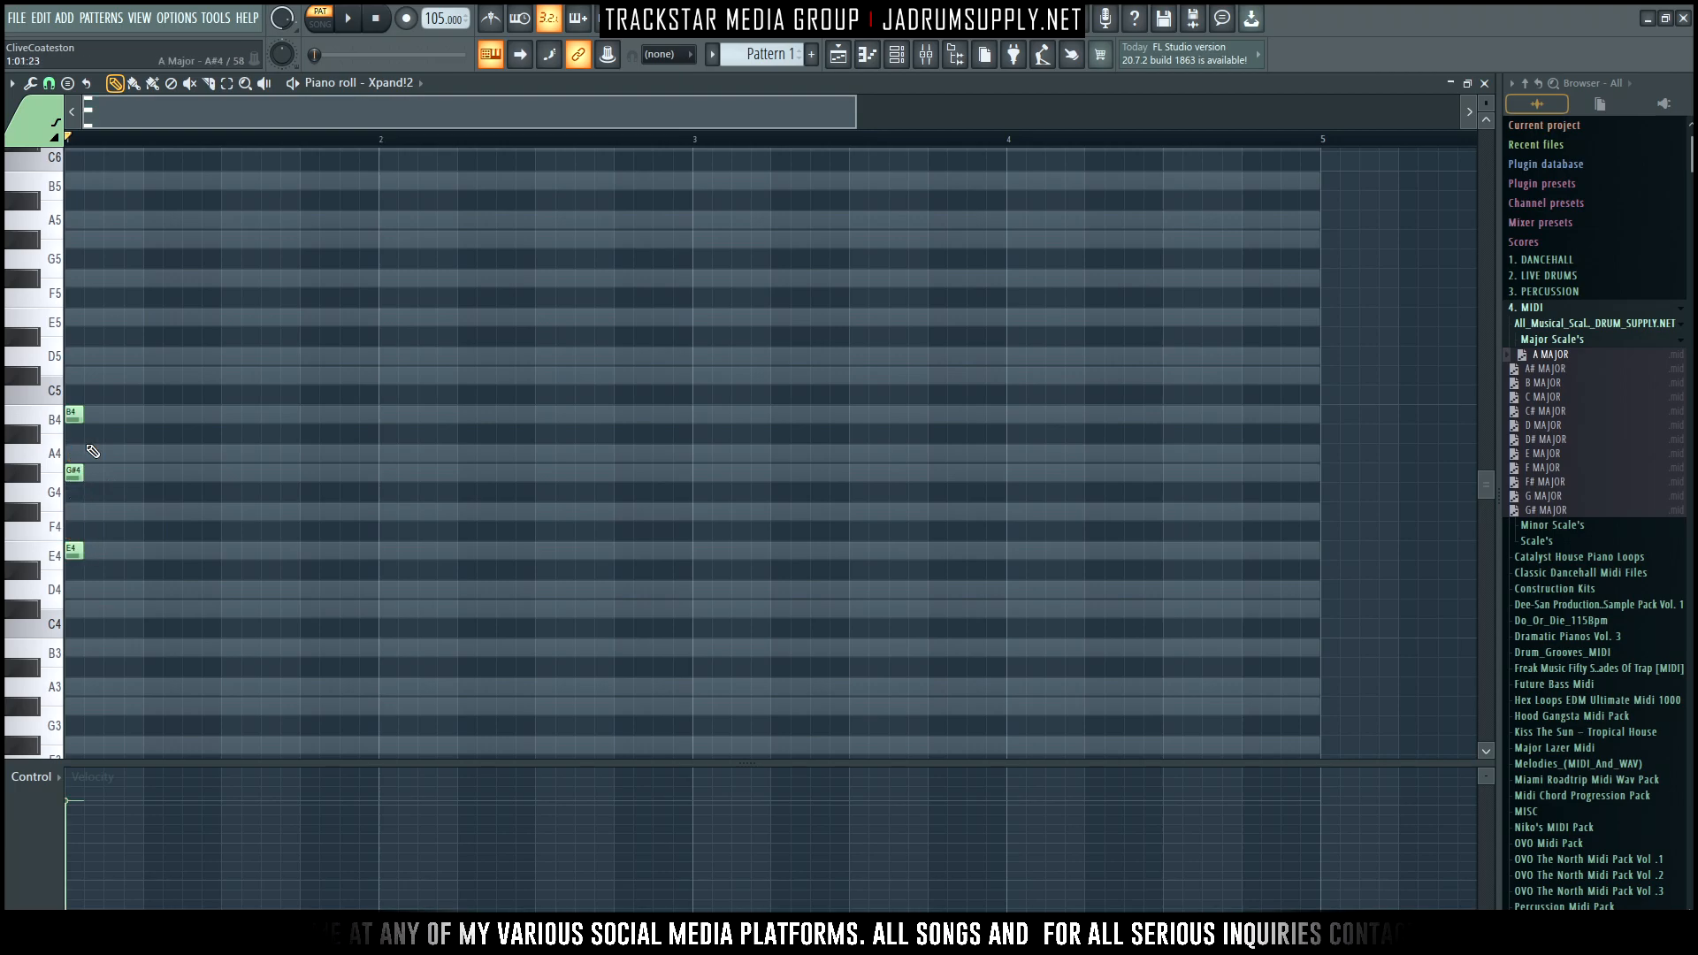
drag(89, 586, 230, 434)
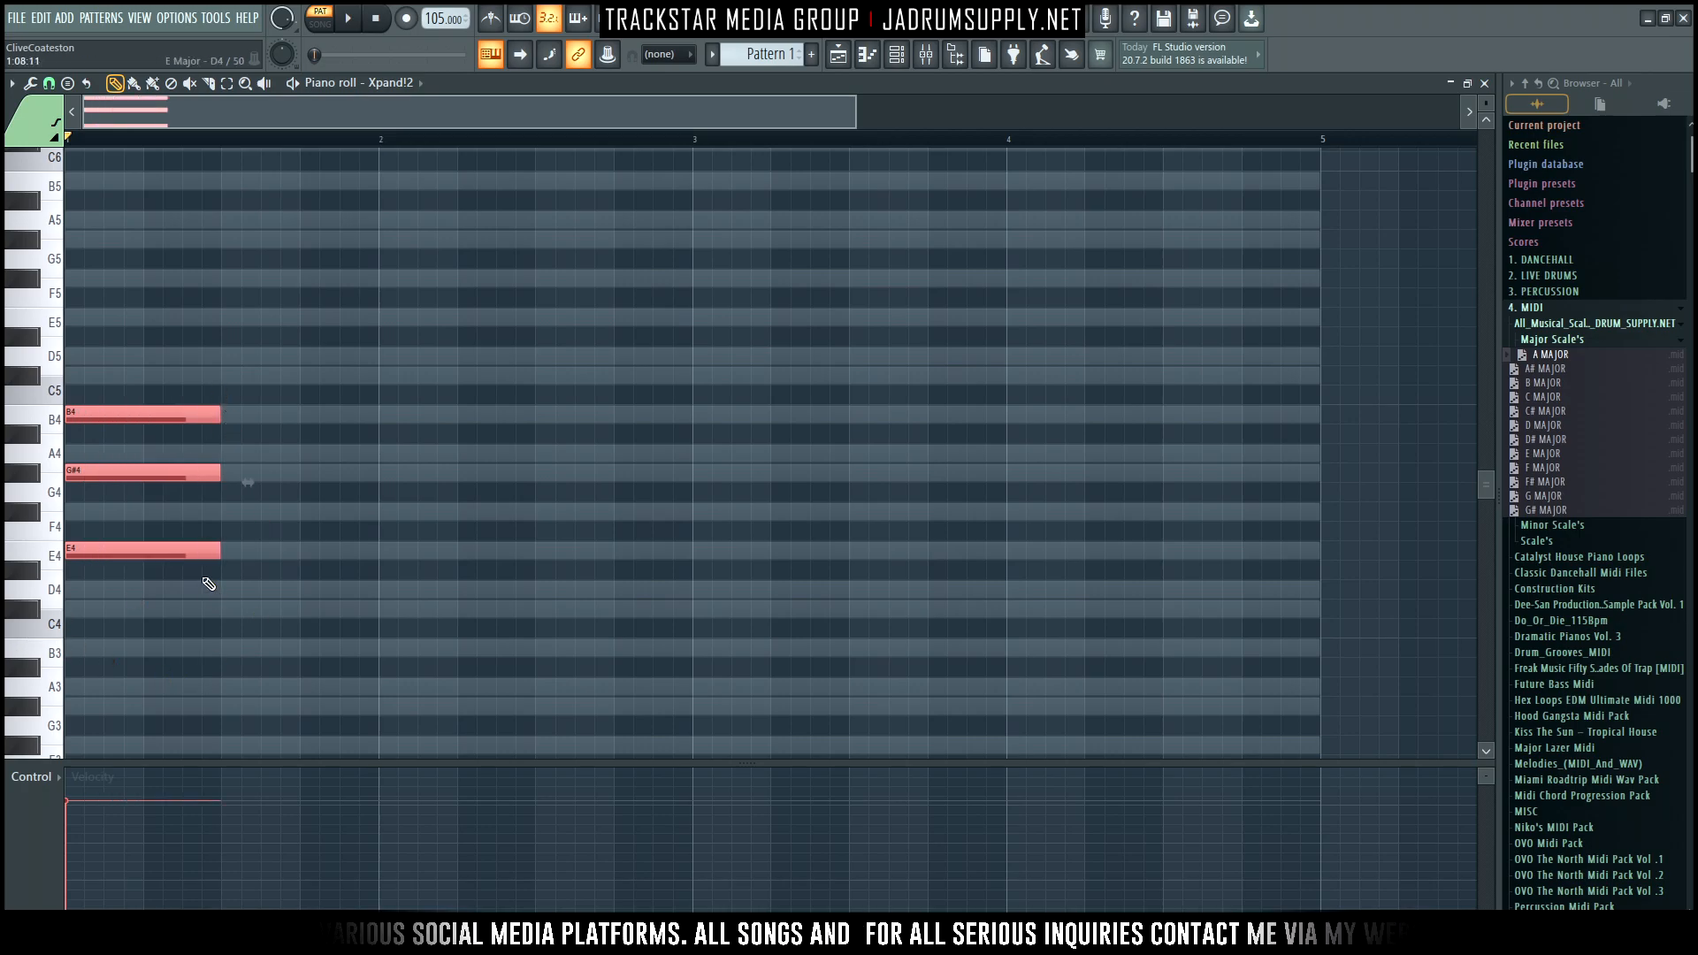
Add a half-bar chord of D4, F#4 and A4 in the second half of bar 1
scroll(177, 140, up, 2)
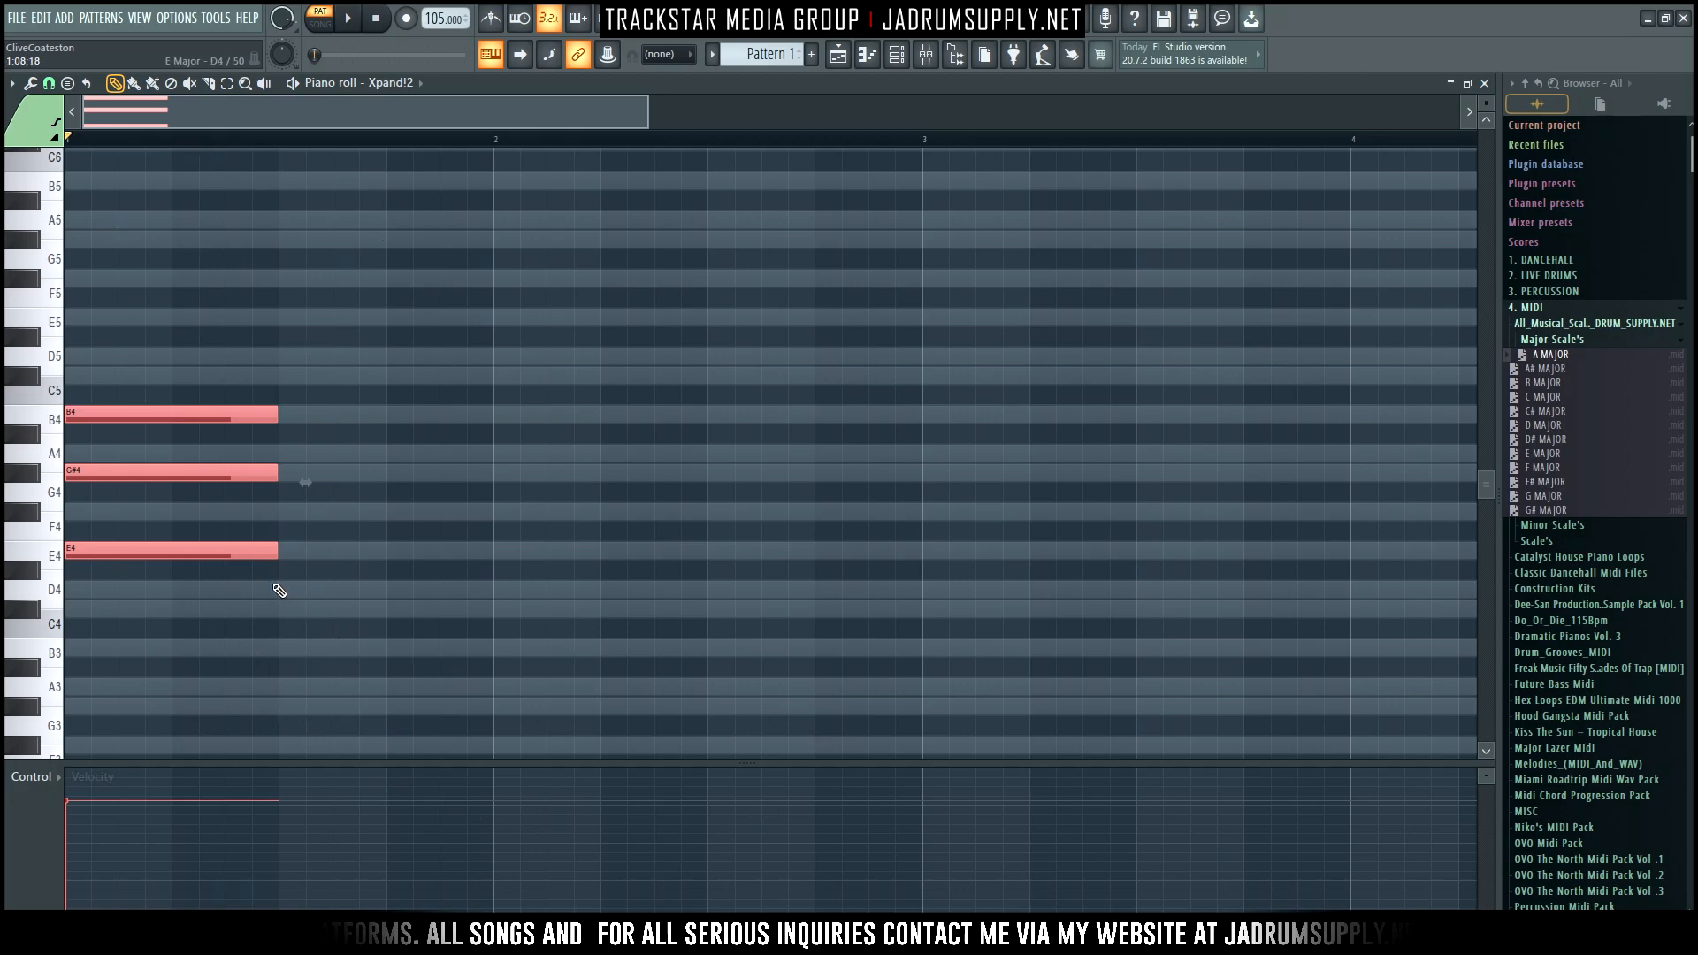
click(280, 591)
click(281, 512)
click(285, 454)
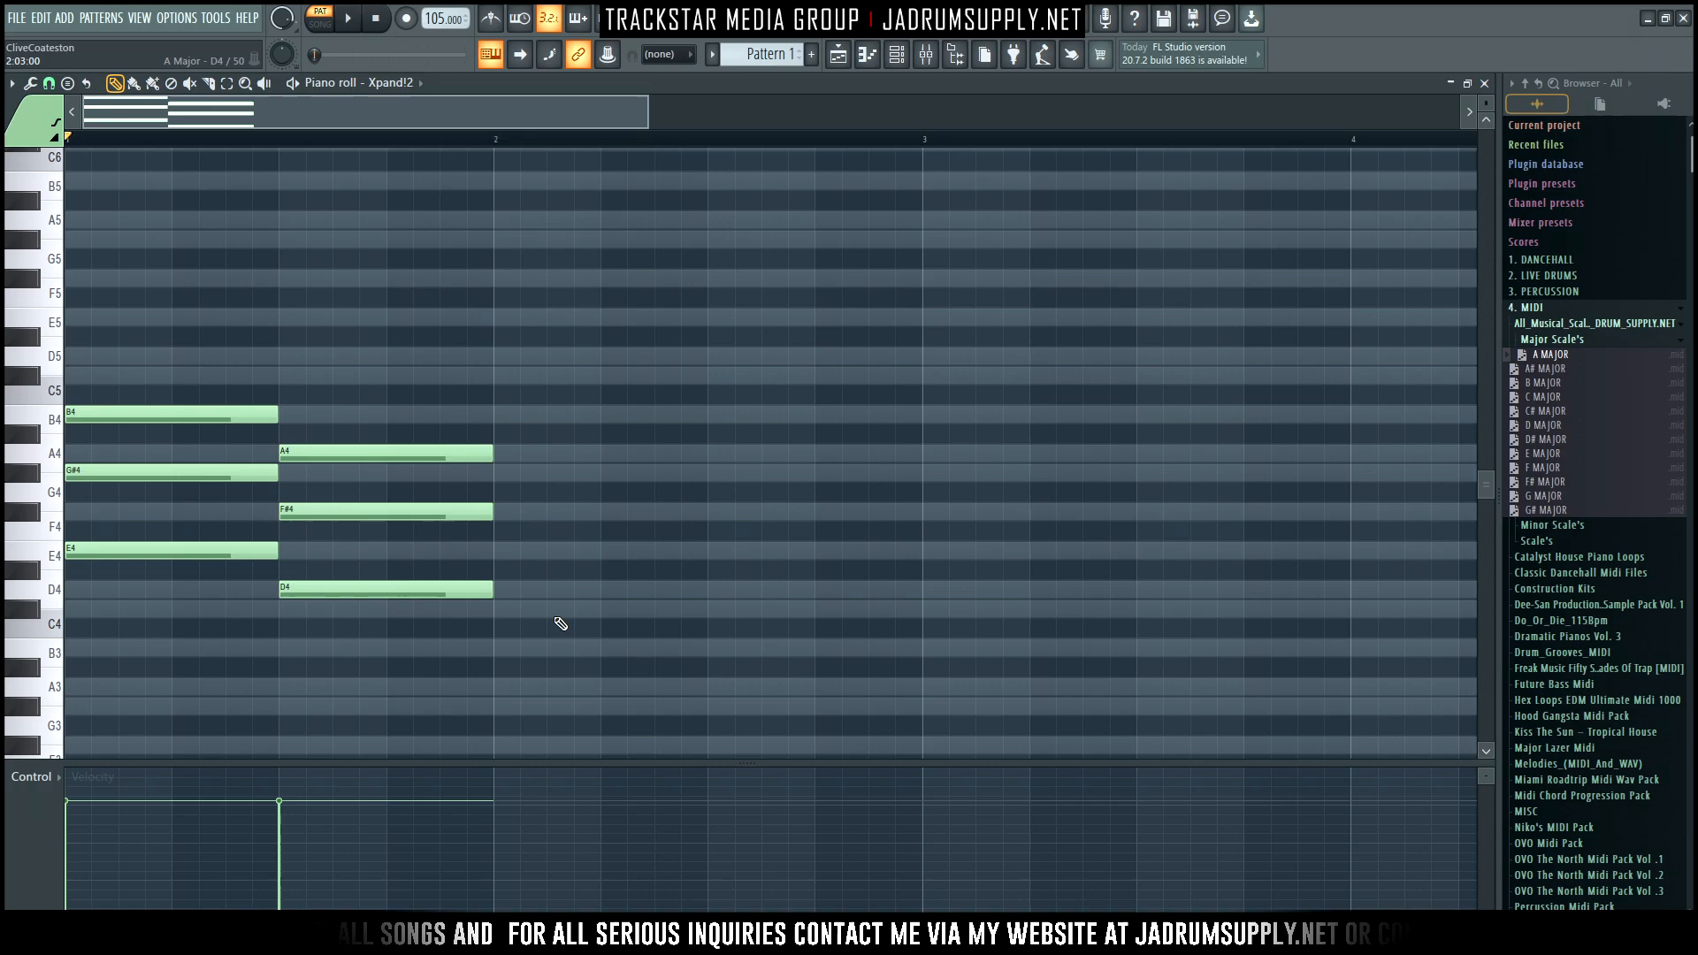
Fill bar 2 with two half-bar chords: B3, D4 and F#4, followed by C#4, E4 and G#4
click(497, 652)
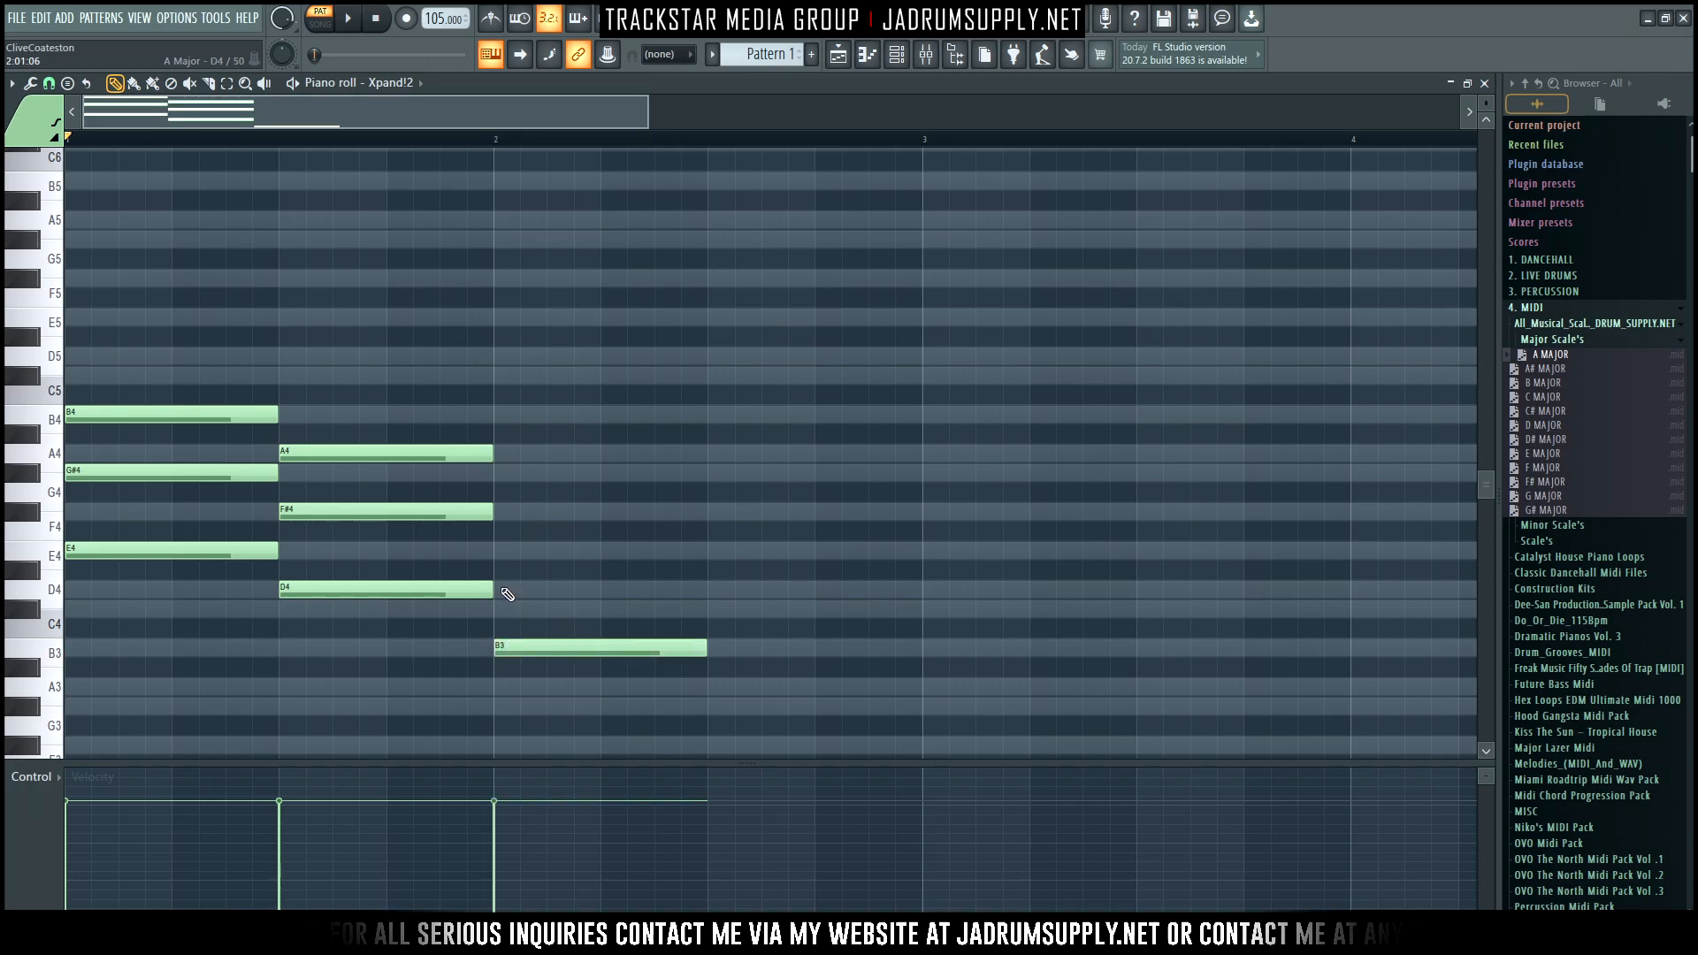
click(504, 590)
click(518, 512)
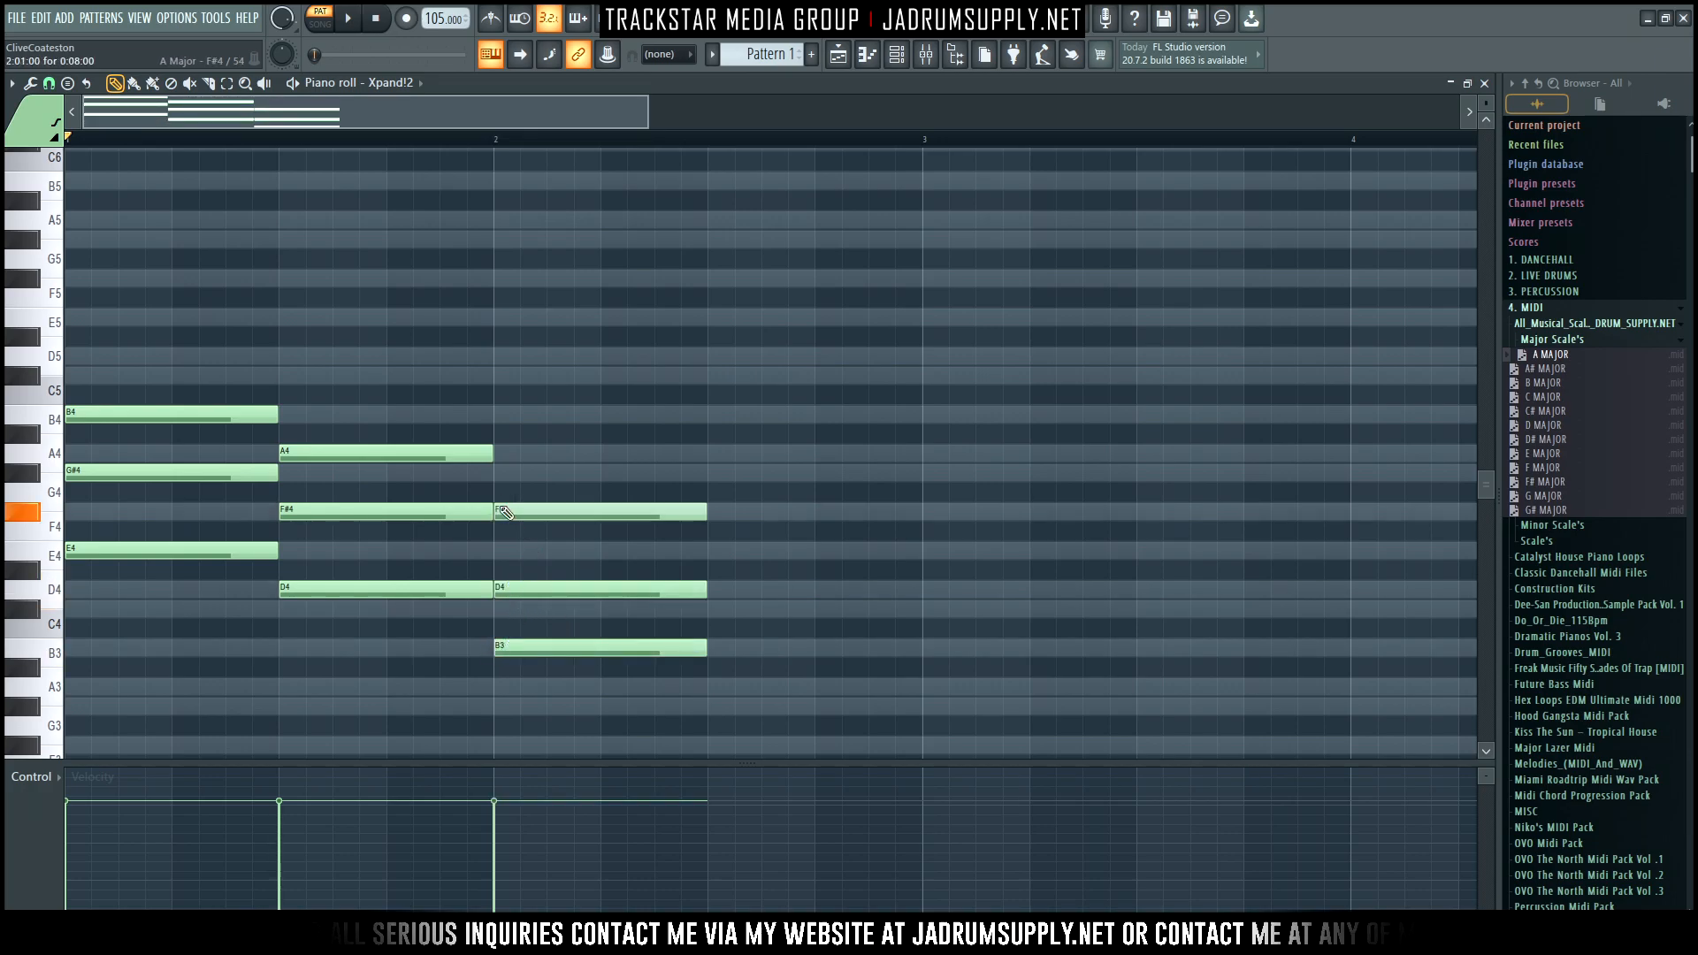
click(714, 610)
click(713, 551)
click(713, 474)
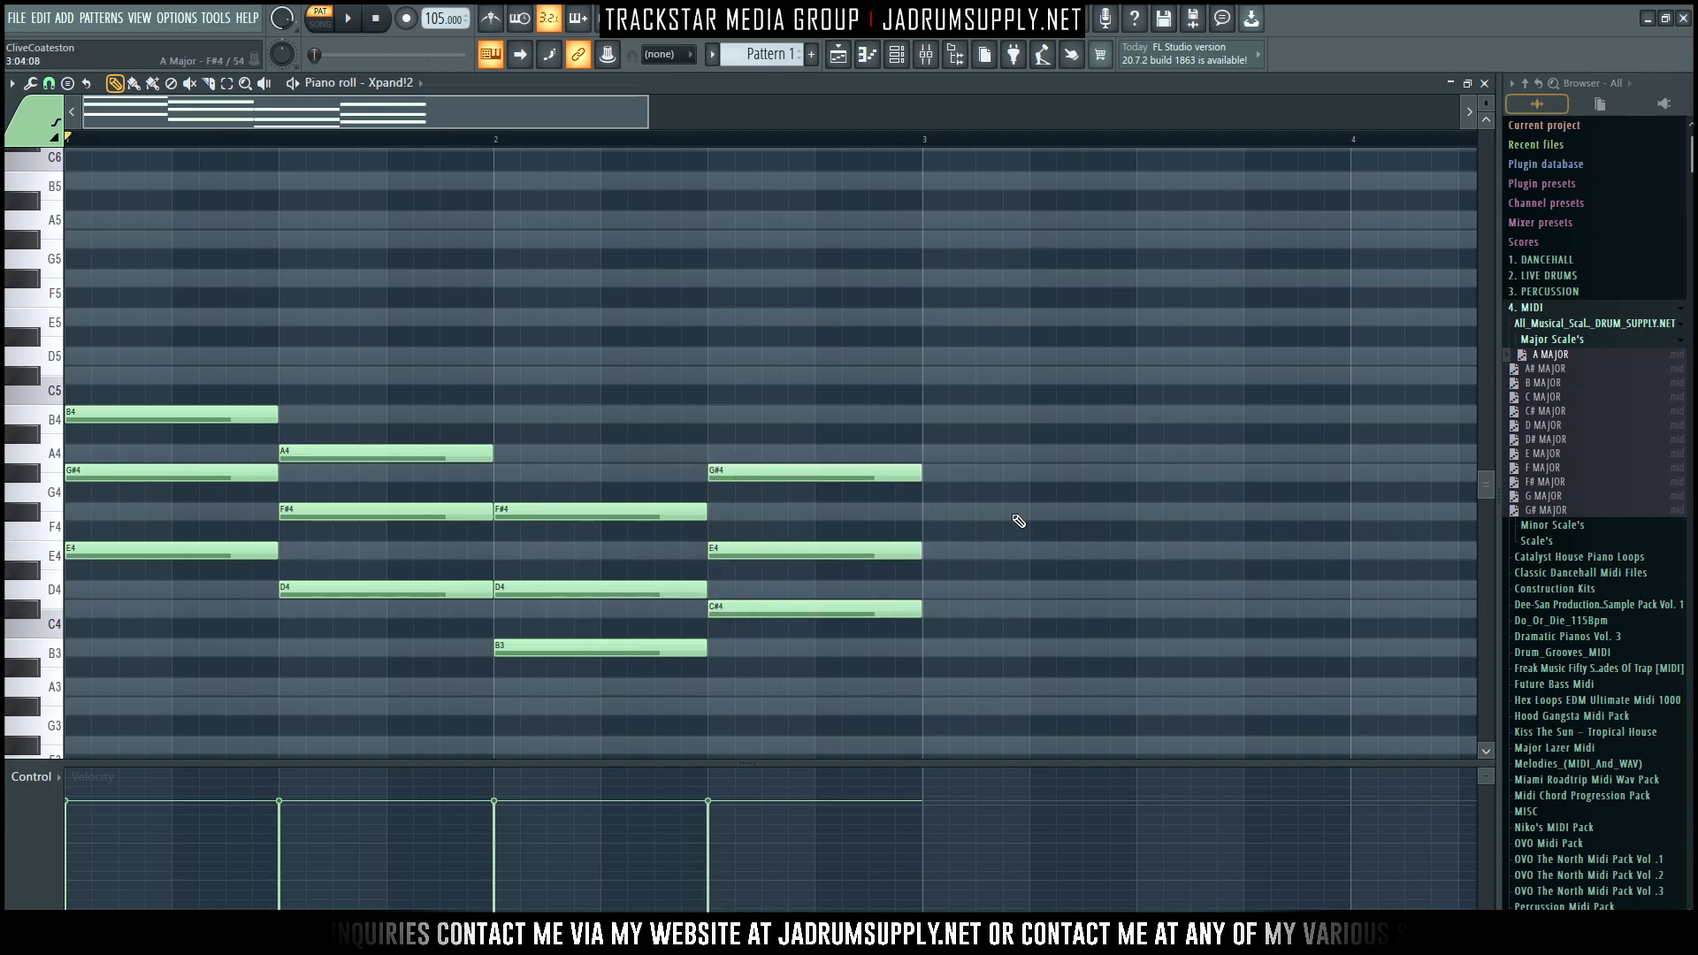
Play back the two-bar chord progression to hear it
key(space)
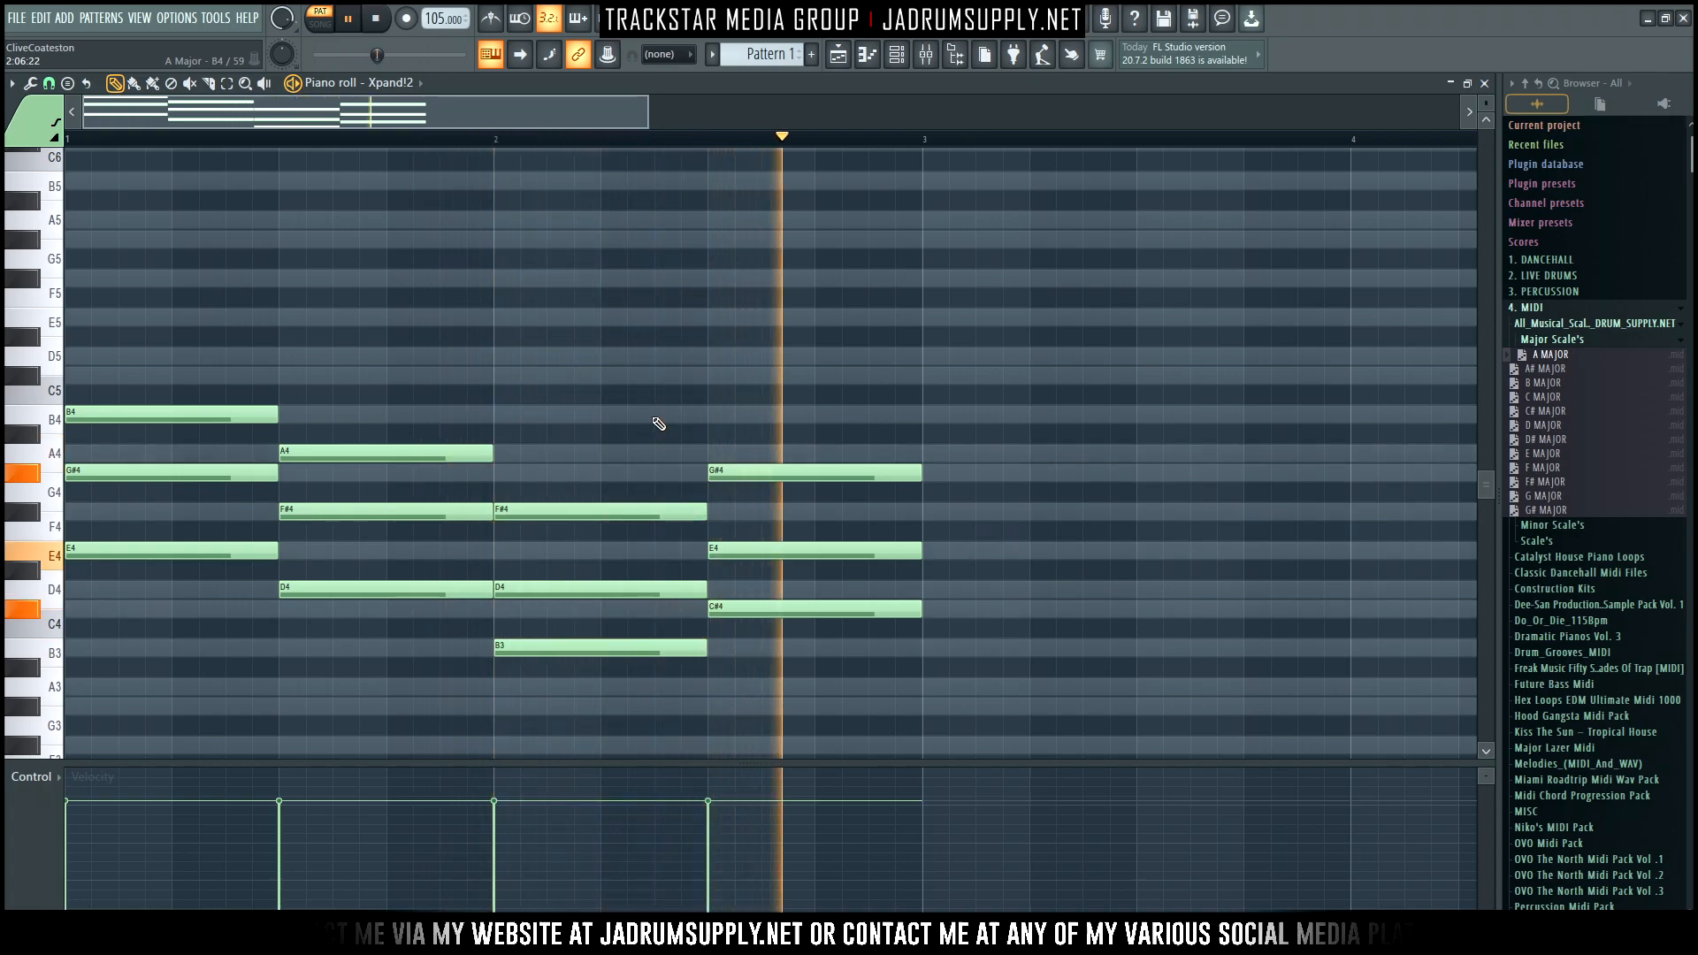
scroll(625, 149, down, 3)
key(space)
Duplicate the two-bar chord progression into bars 3 and 4
drag(446, 696, 67, 347)
key(ctrl+b)
click(441, 399)
drag(445, 399, 481, 413)
key(ctrl+z)
Copy the lowest note of all eight chords one octave down, giving E3, D3, B2 and C#3 in each two-bar phrase
scroll(646, 332, down, 5)
ctrl+click(723, 474)
scroll(585, 345, up, 2)
ctrl+shift+click(83, 374)
ctrl+shift+click(173, 415)
ctrl+shift+click(256, 473)
ctrl+shift+click(371, 433)
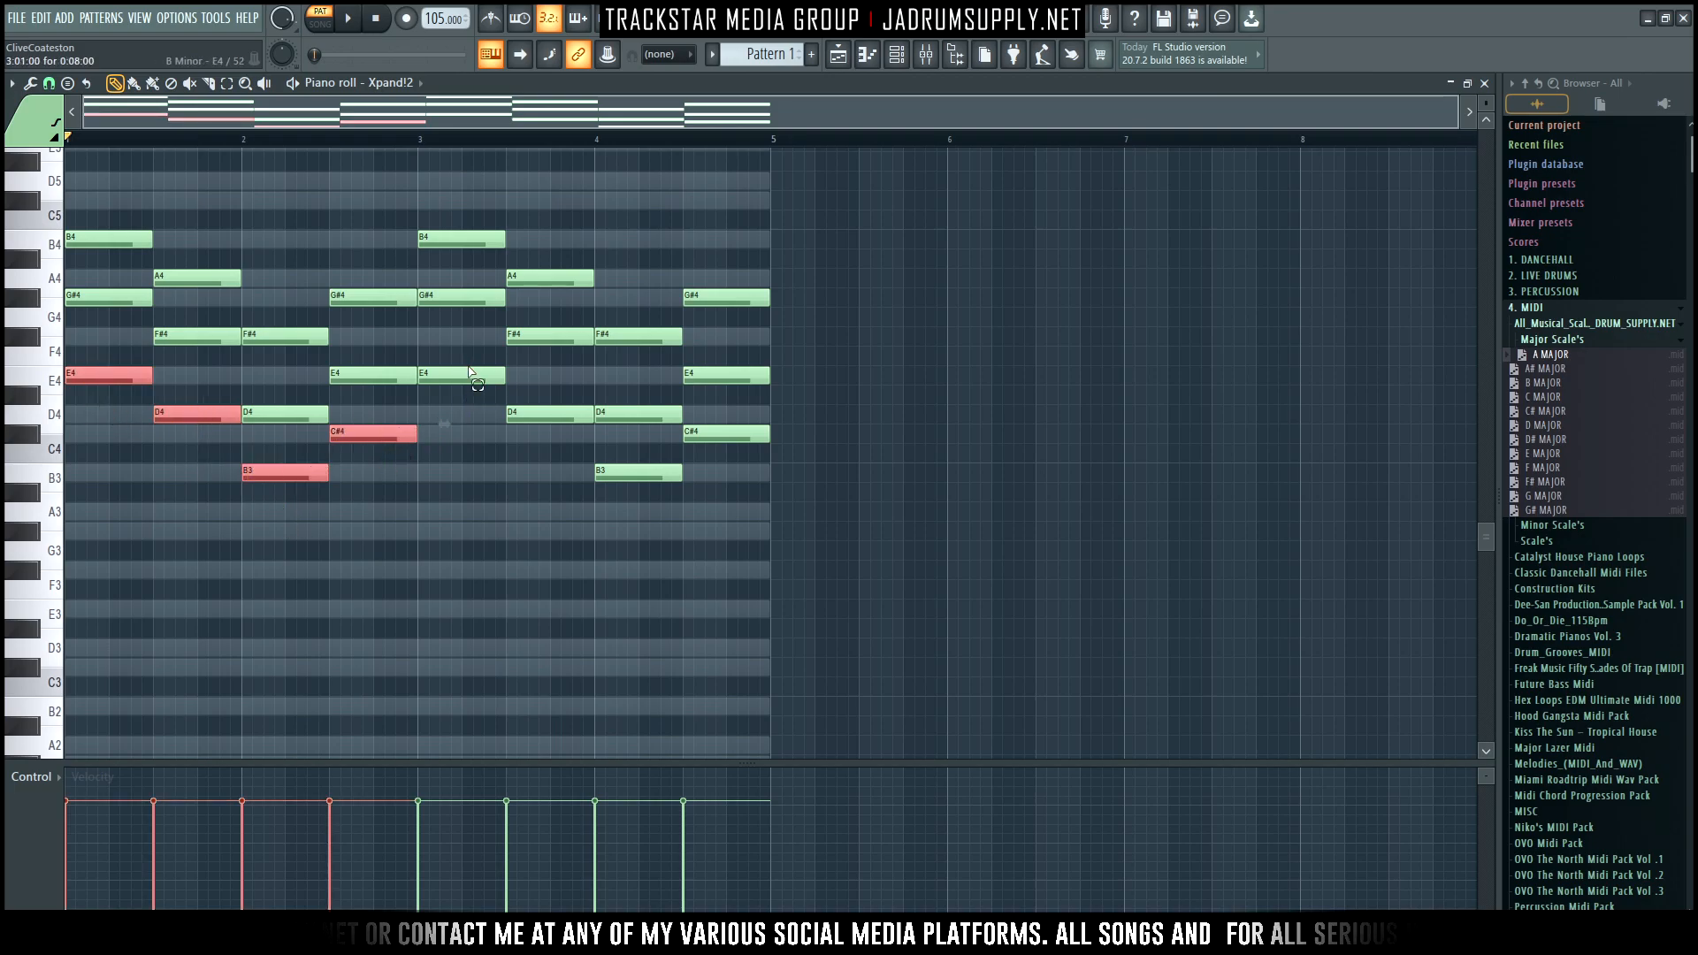
ctrl+shift+click(473, 376)
ctrl+shift+click(548, 414)
ctrl+shift+click(625, 473)
ctrl+shift+click(693, 435)
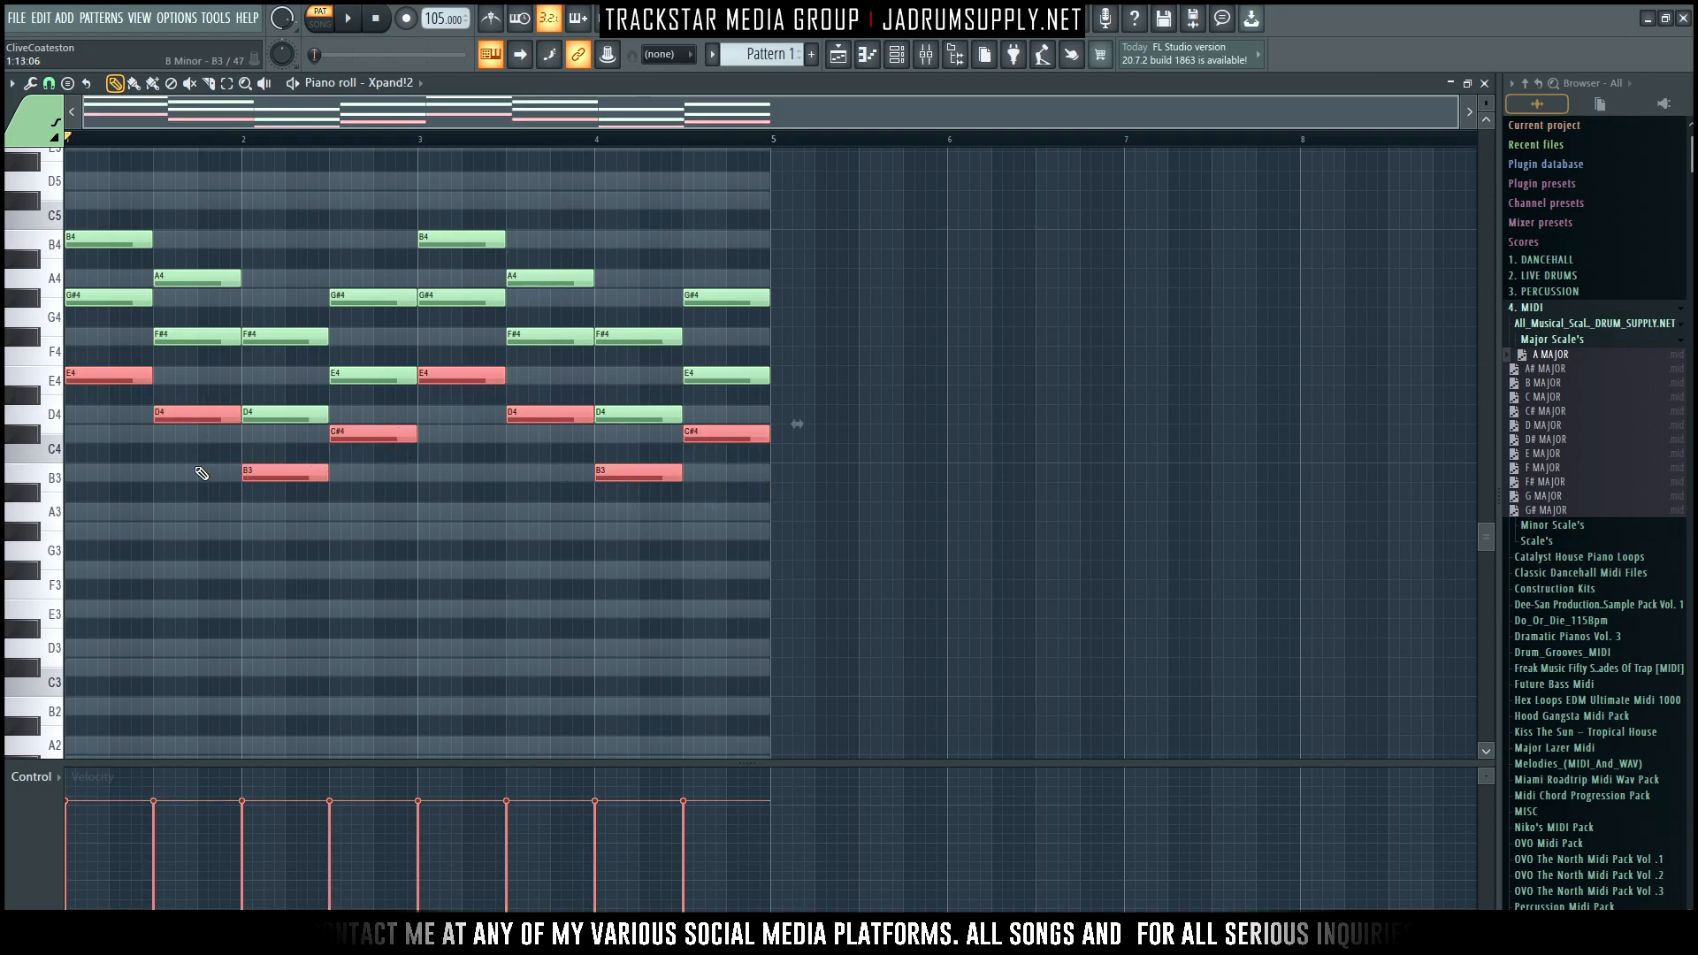
mouse_move(87, 379)
mouse_down()
mouse_move(70, 433)
mouse_move(68, 398)
mouse_up()
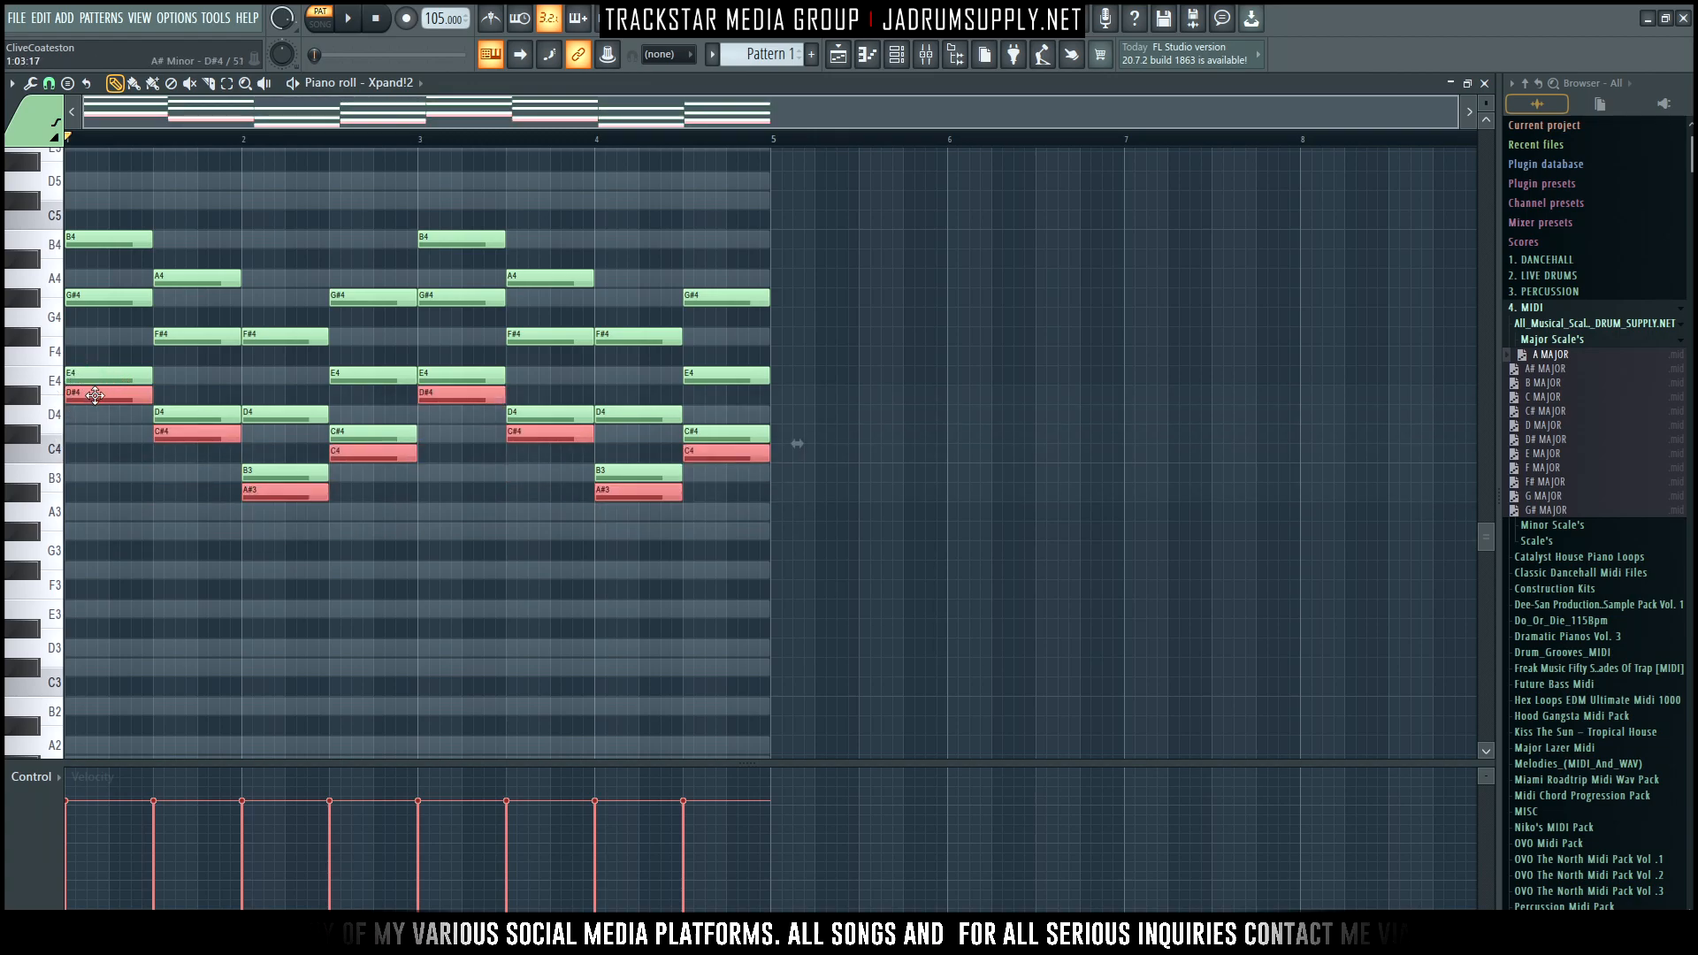
drag(95, 395, 93, 370)
key(ctrl+Down)
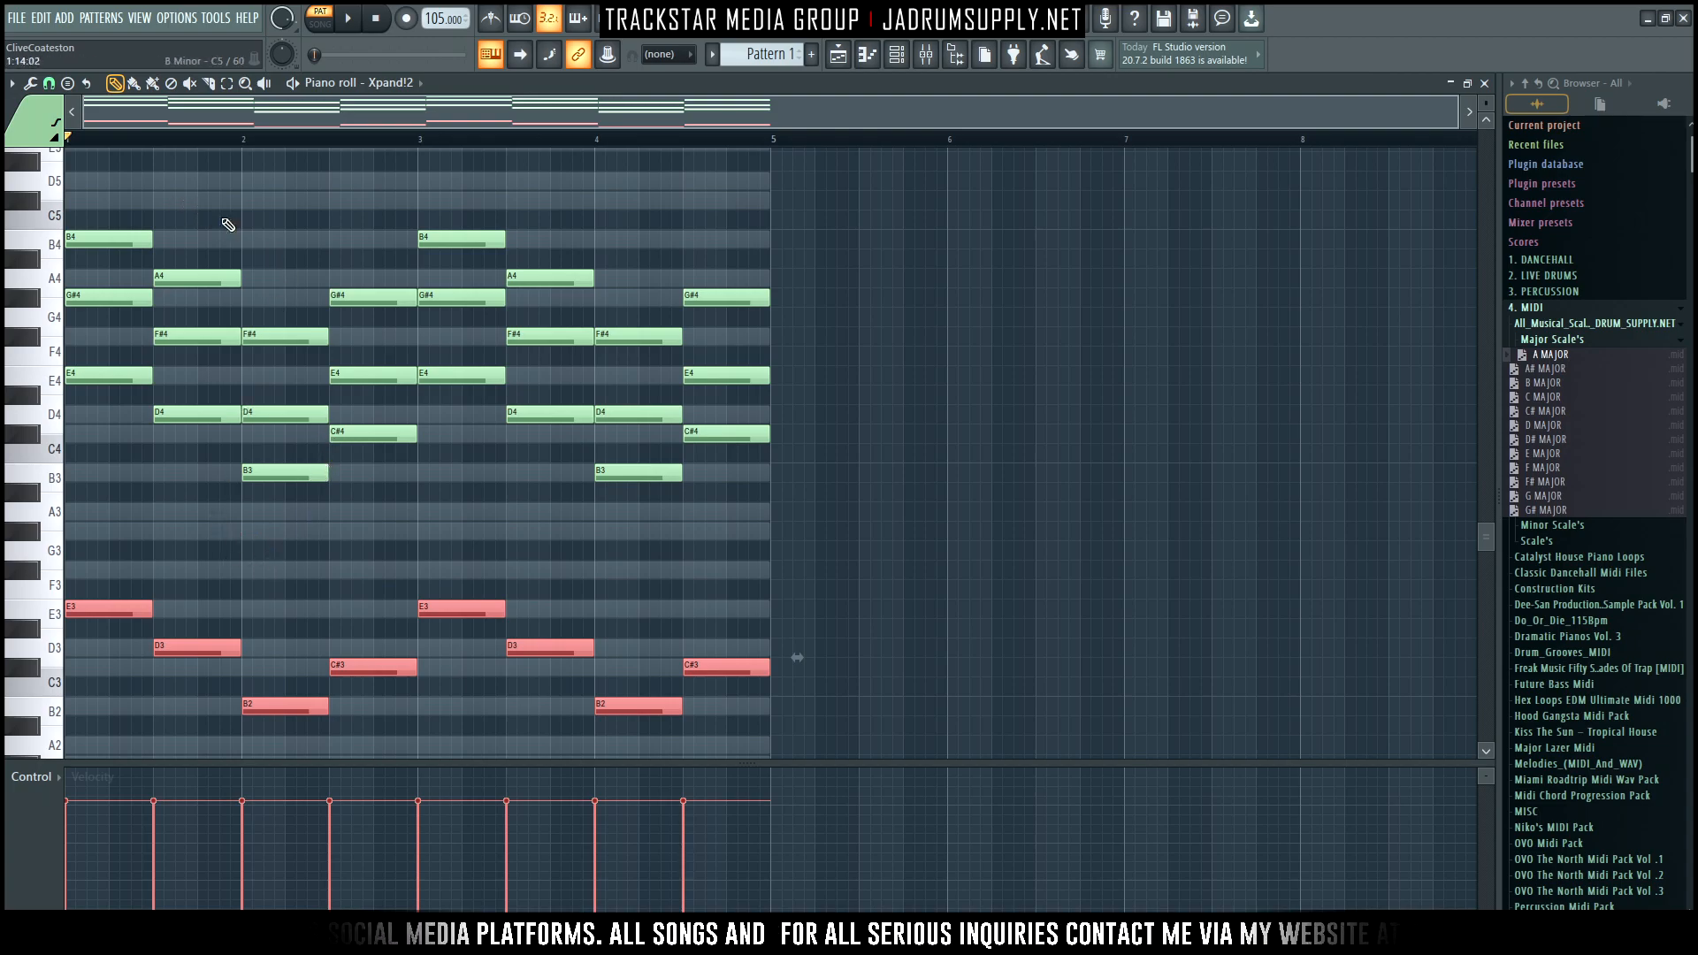
Play back the four-bar progression with its added bass notes
ctrl+right_click(252, 233)
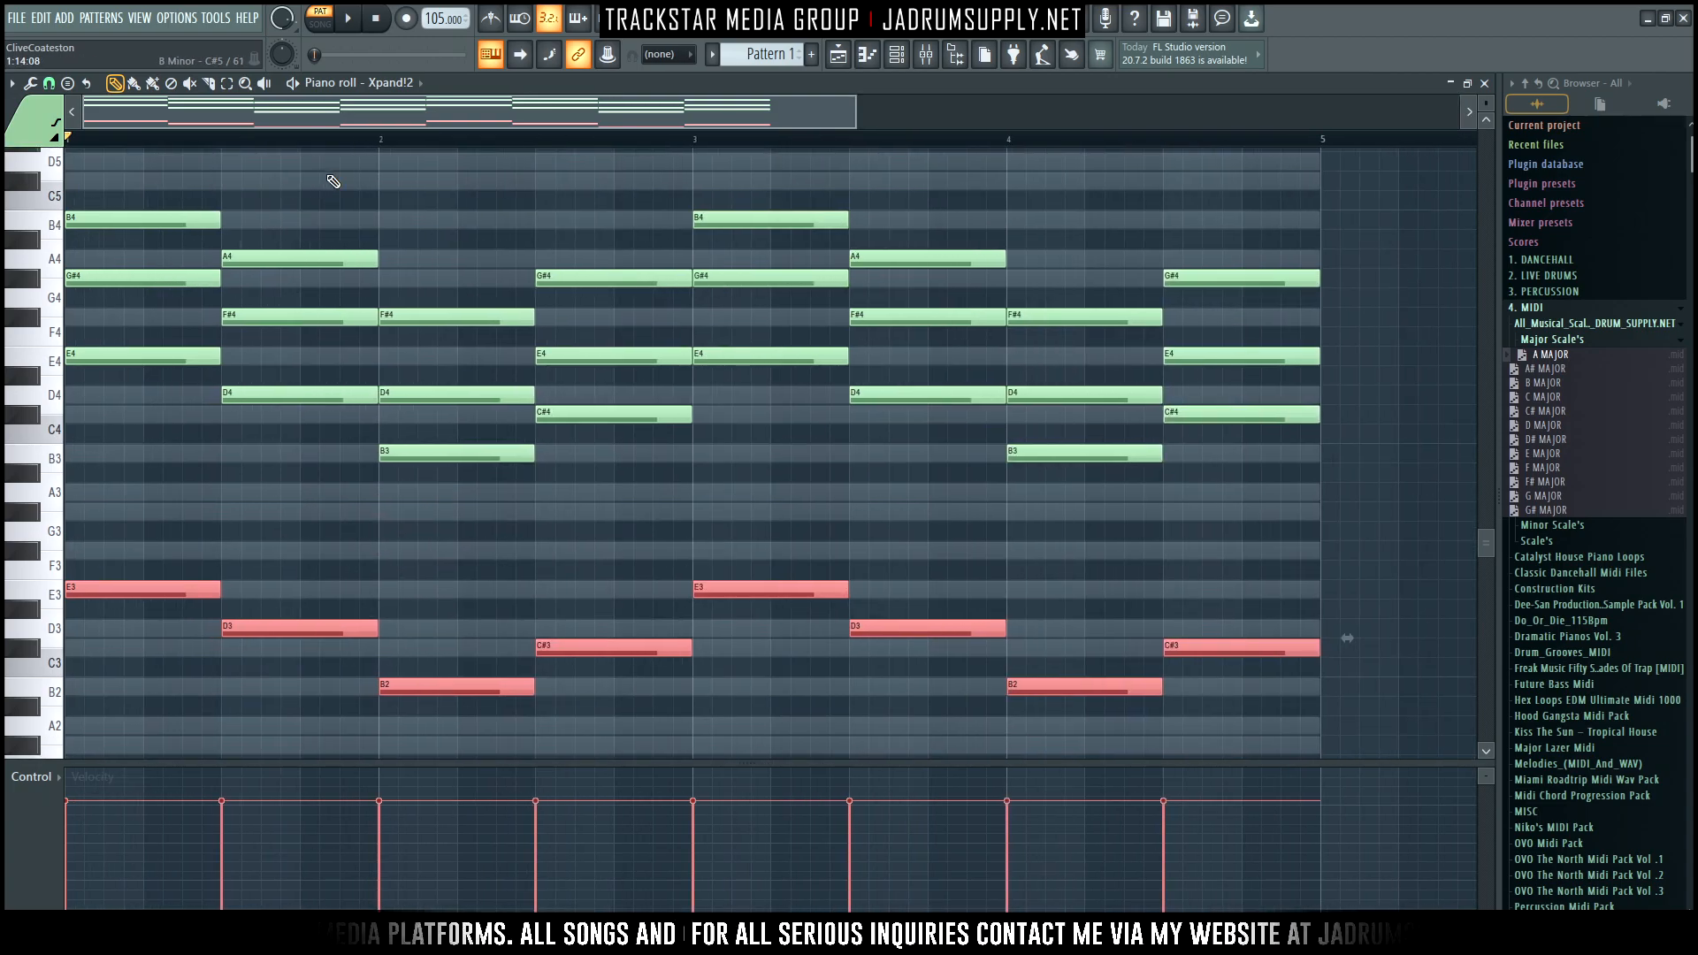
key(space)
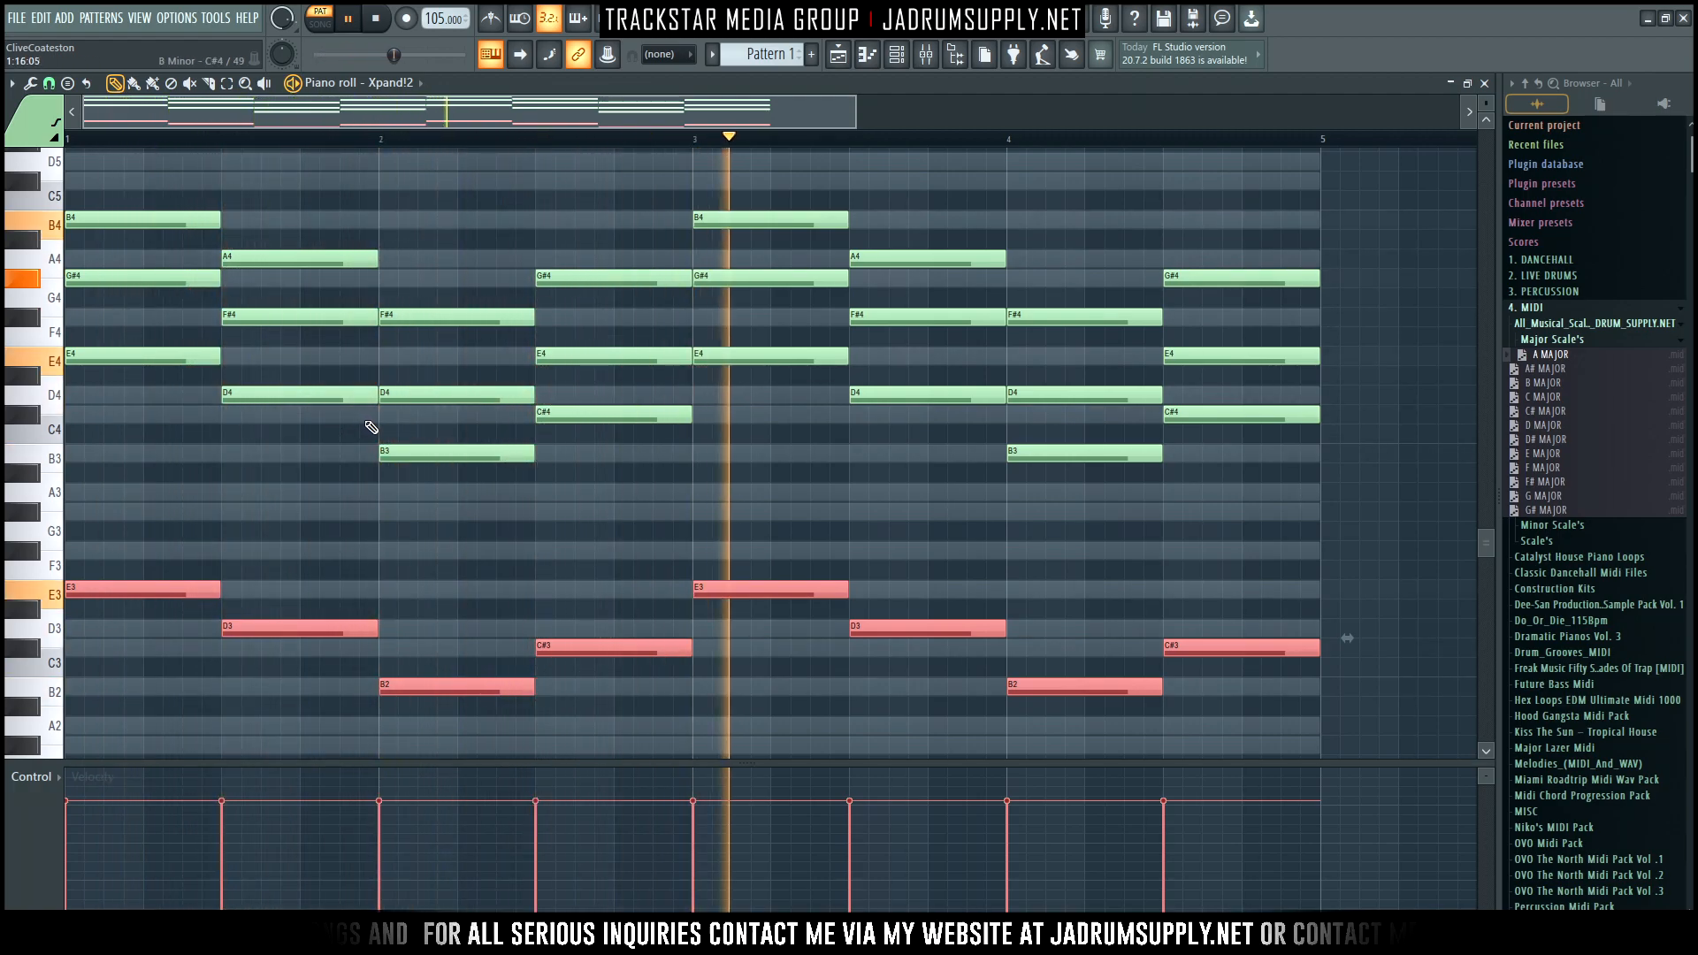
key(space)
Shorten all the notes to one step, copy the first chord with its bass note to step 6 of bar 1, and audition it
drag(121, 171, 1324, 732)
drag(1319, 650, 1005, 631)
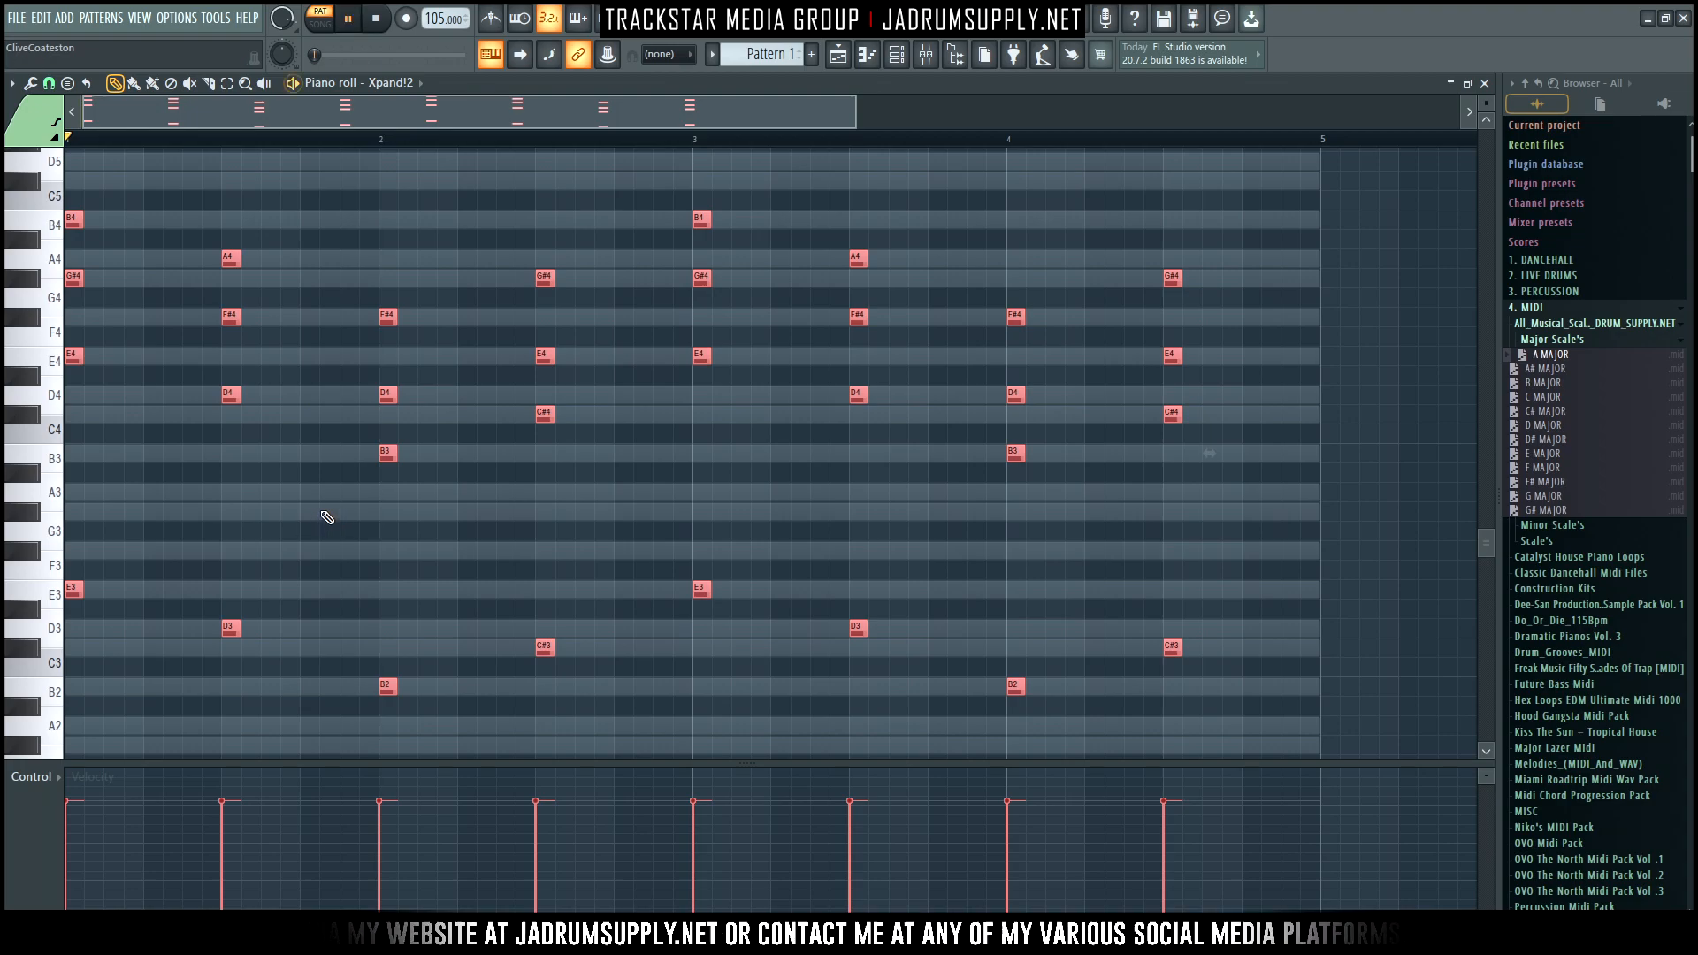
drag(106, 612, 171, 225)
key(space)
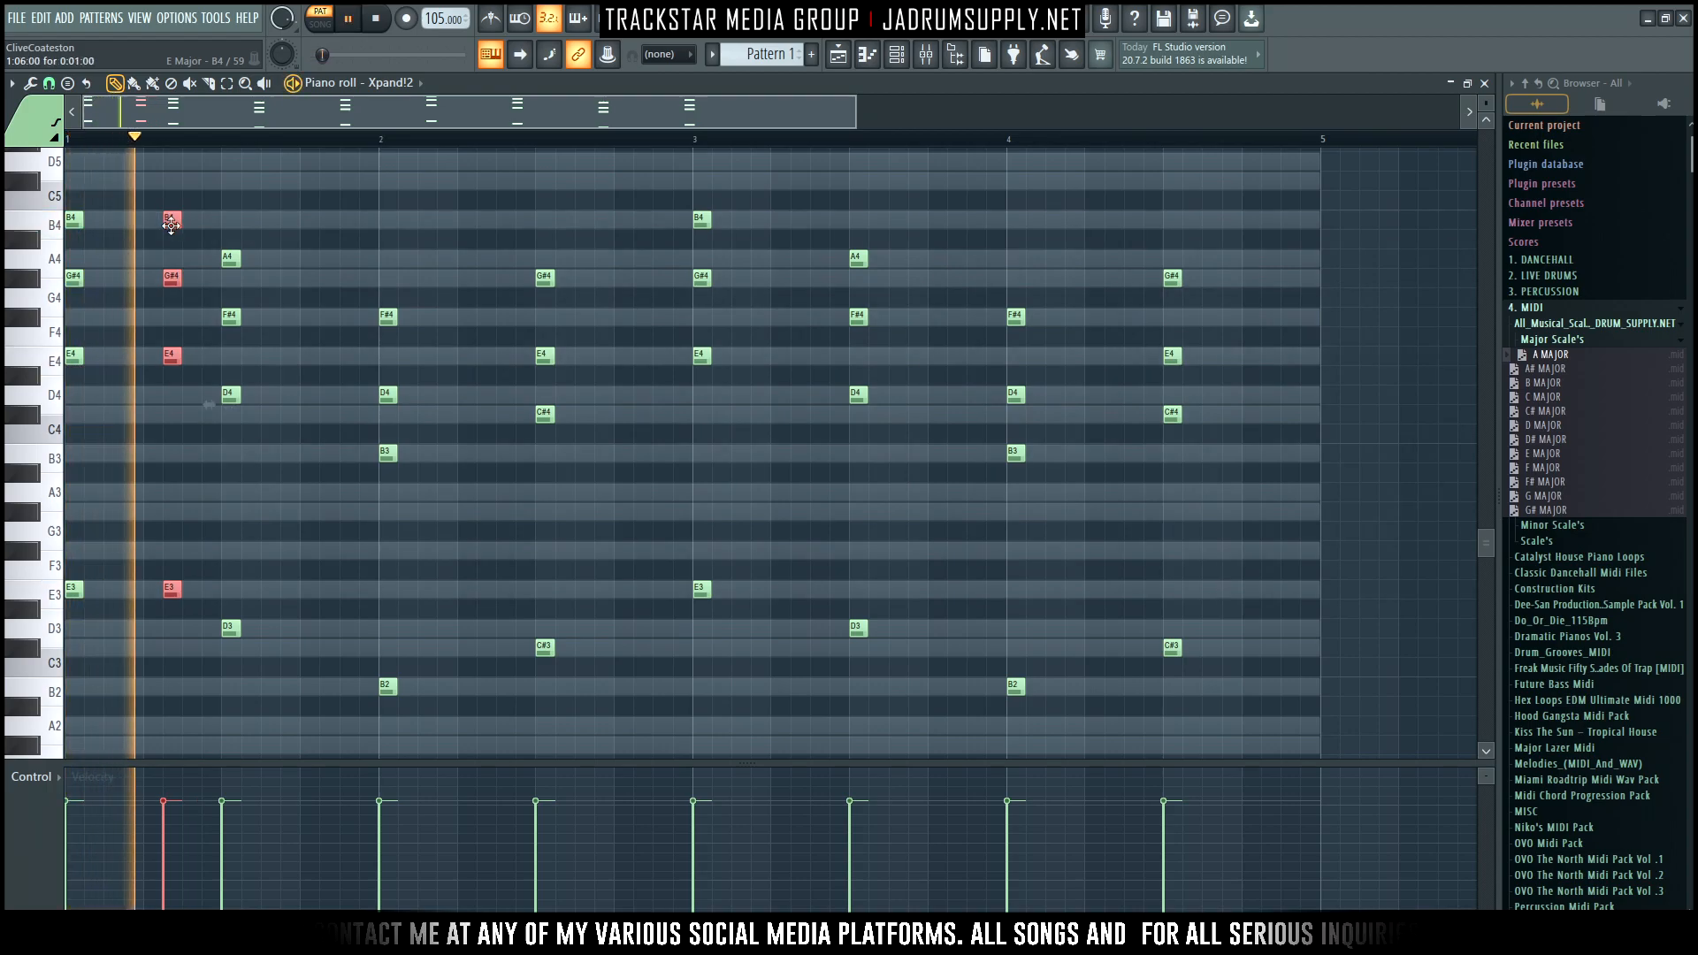
key(space)
Transpose every note of the pattern up one octave and play it back
right_click(455, 187)
key(ctrl+Up)
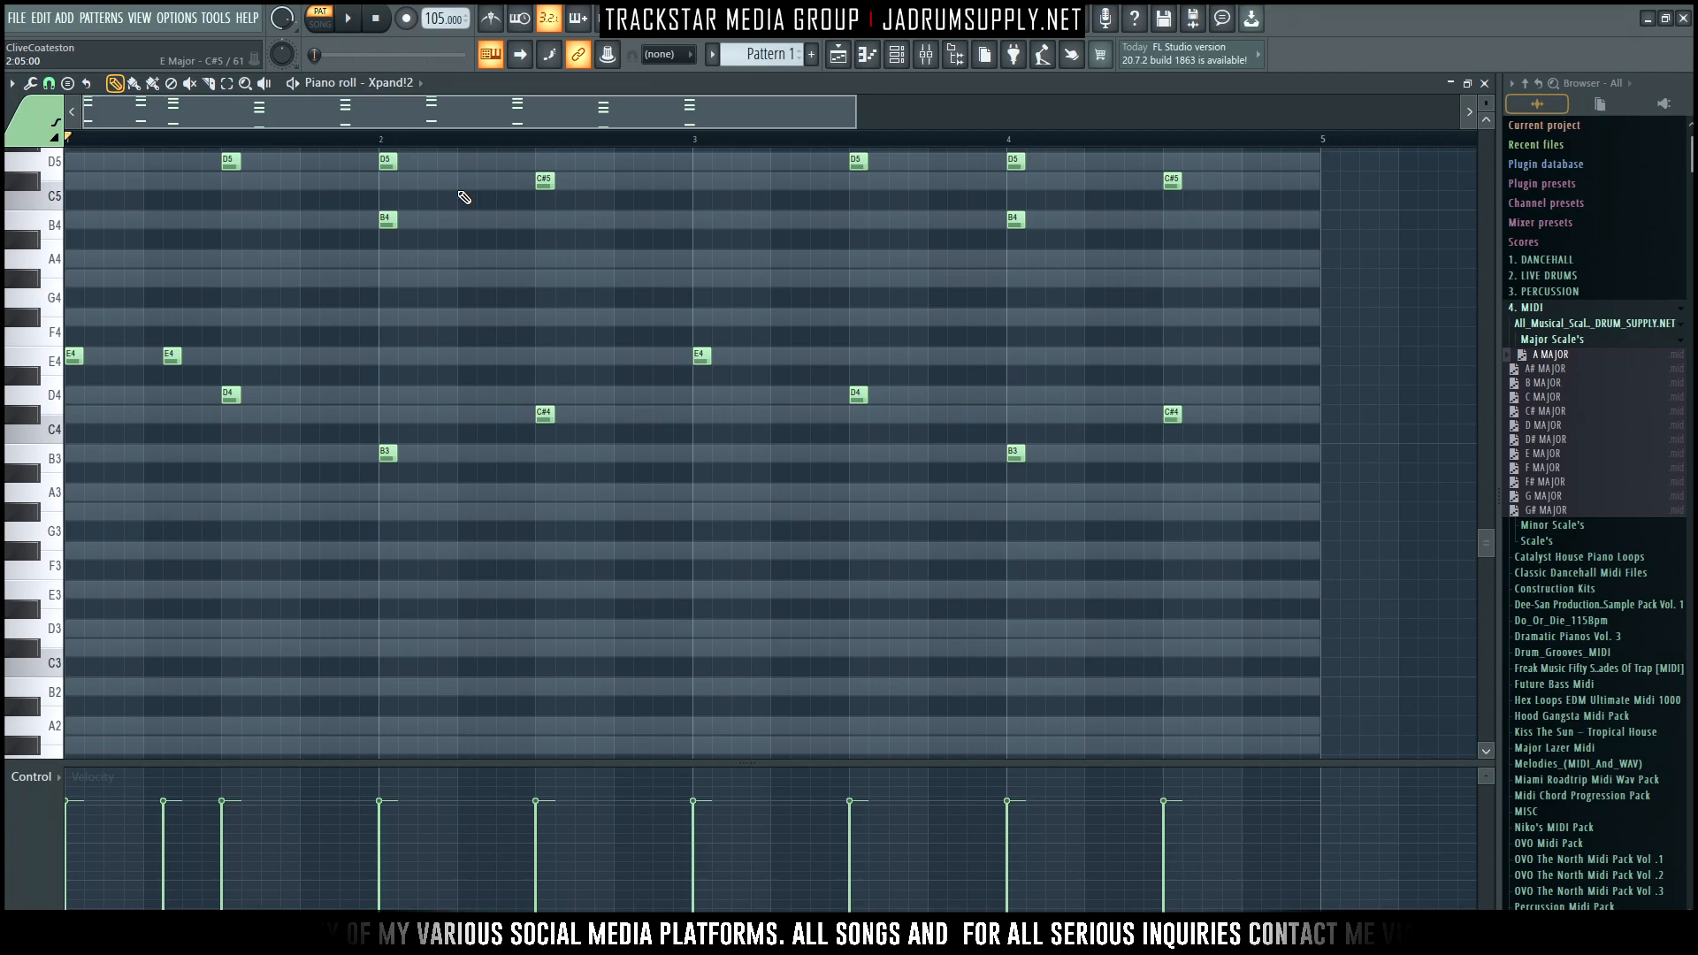
scroll(393, 319, up, 4)
key(space)
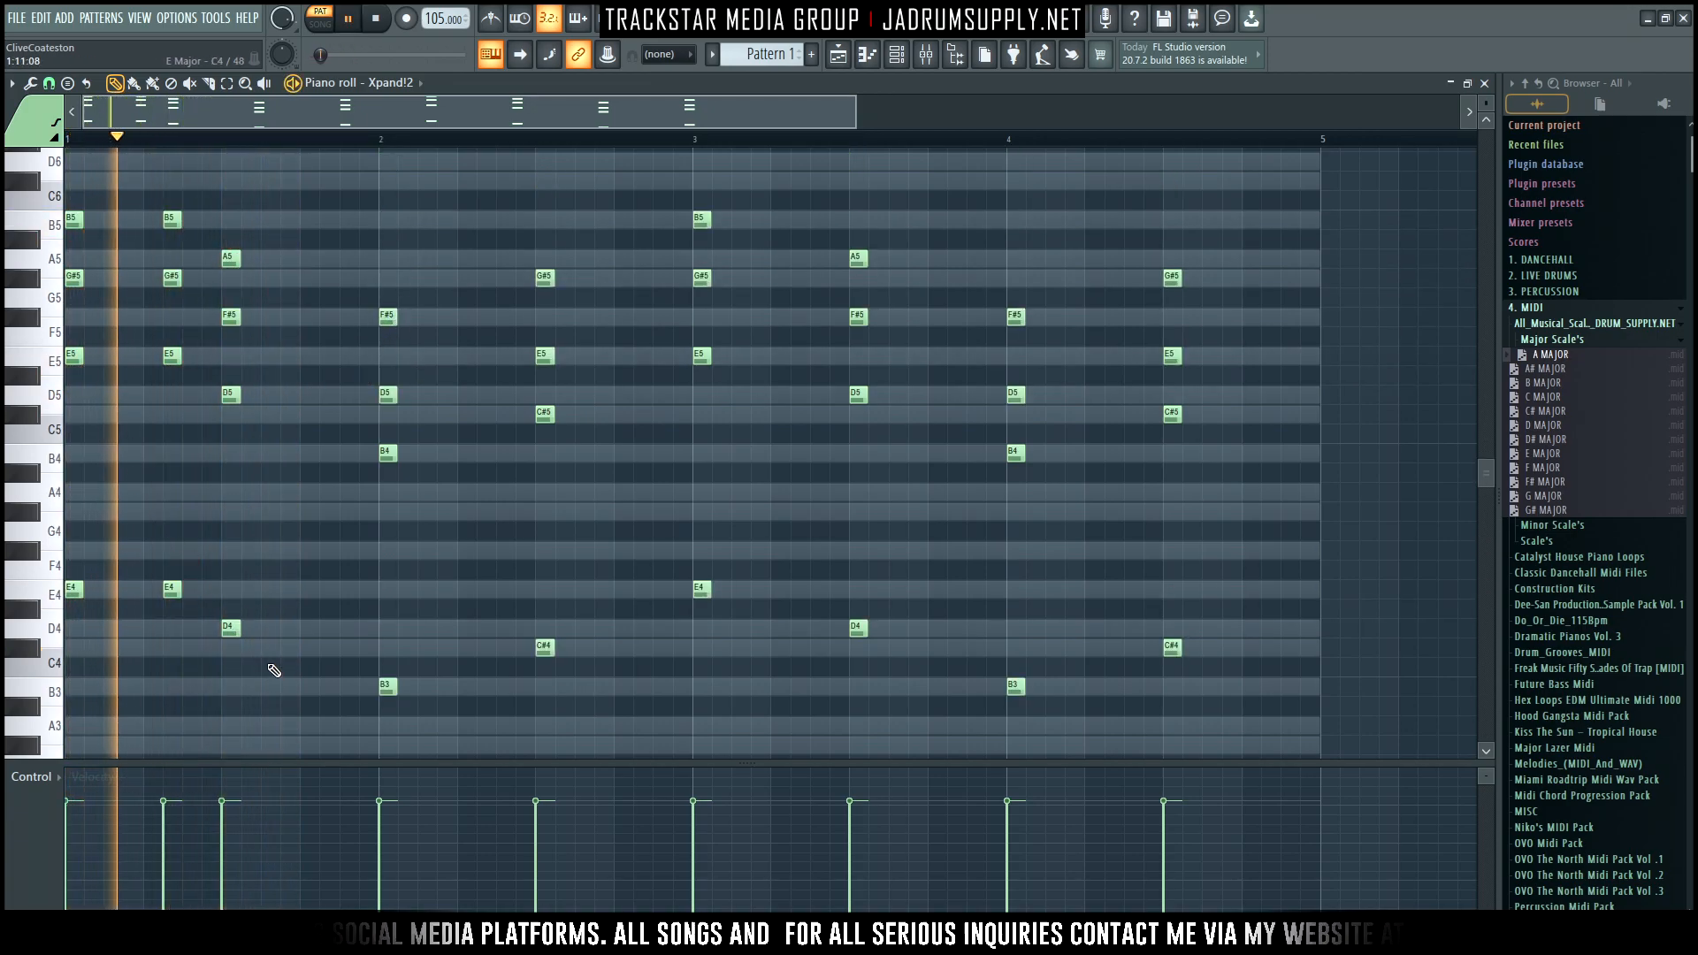
Copy the D major chord with its D4 bass note to step 12 of bar 1 and audition it
key(space)
drag(274, 653, 292, 254)
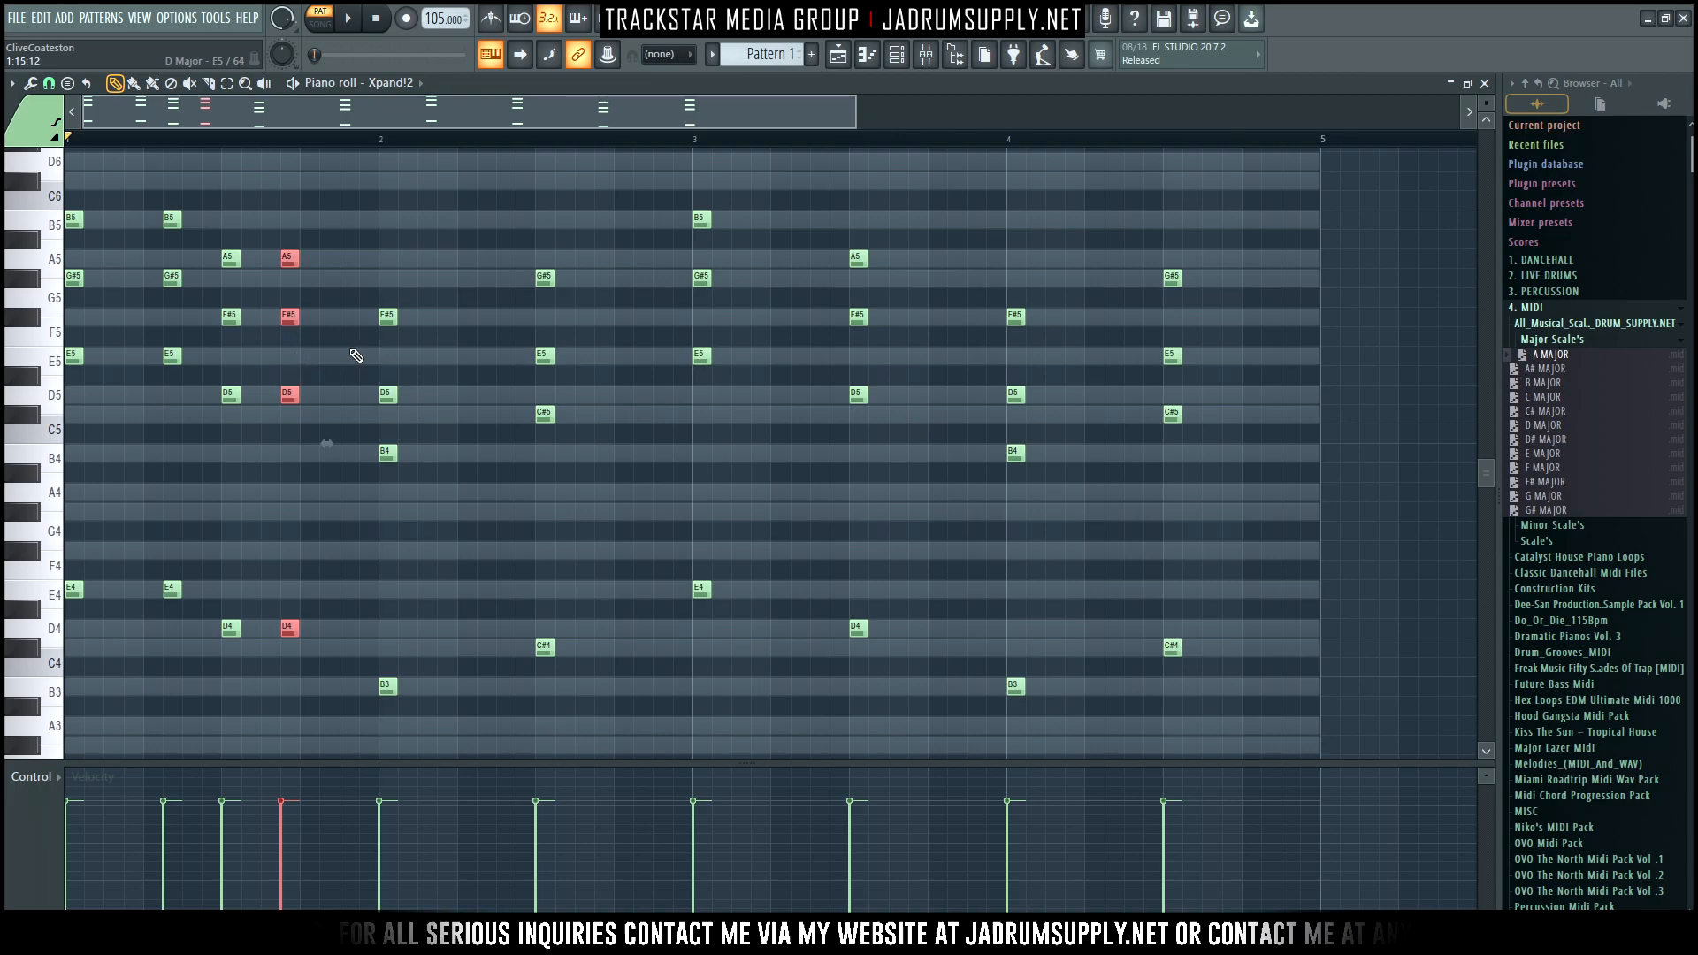
key(space)
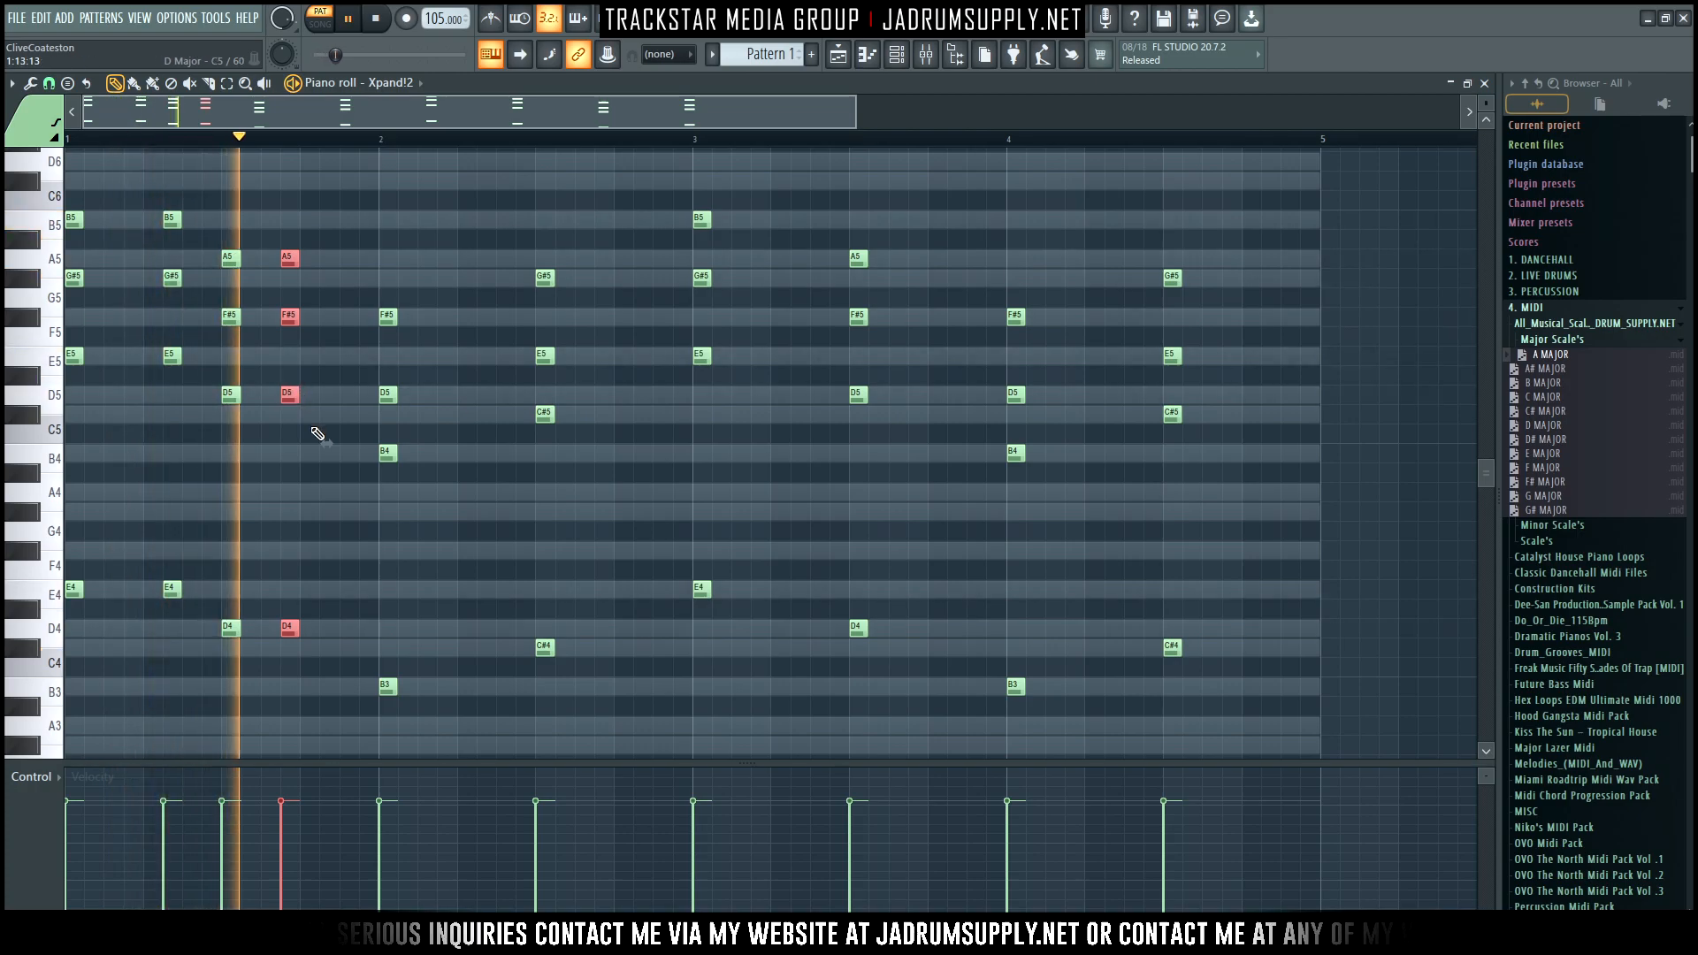
key(space)
Repeat bar 2's first chord at steps 4 and 7 and its C# minor chord at steps 12 and 15, including bass notes
drag(369, 287, 534, 195)
key(space)
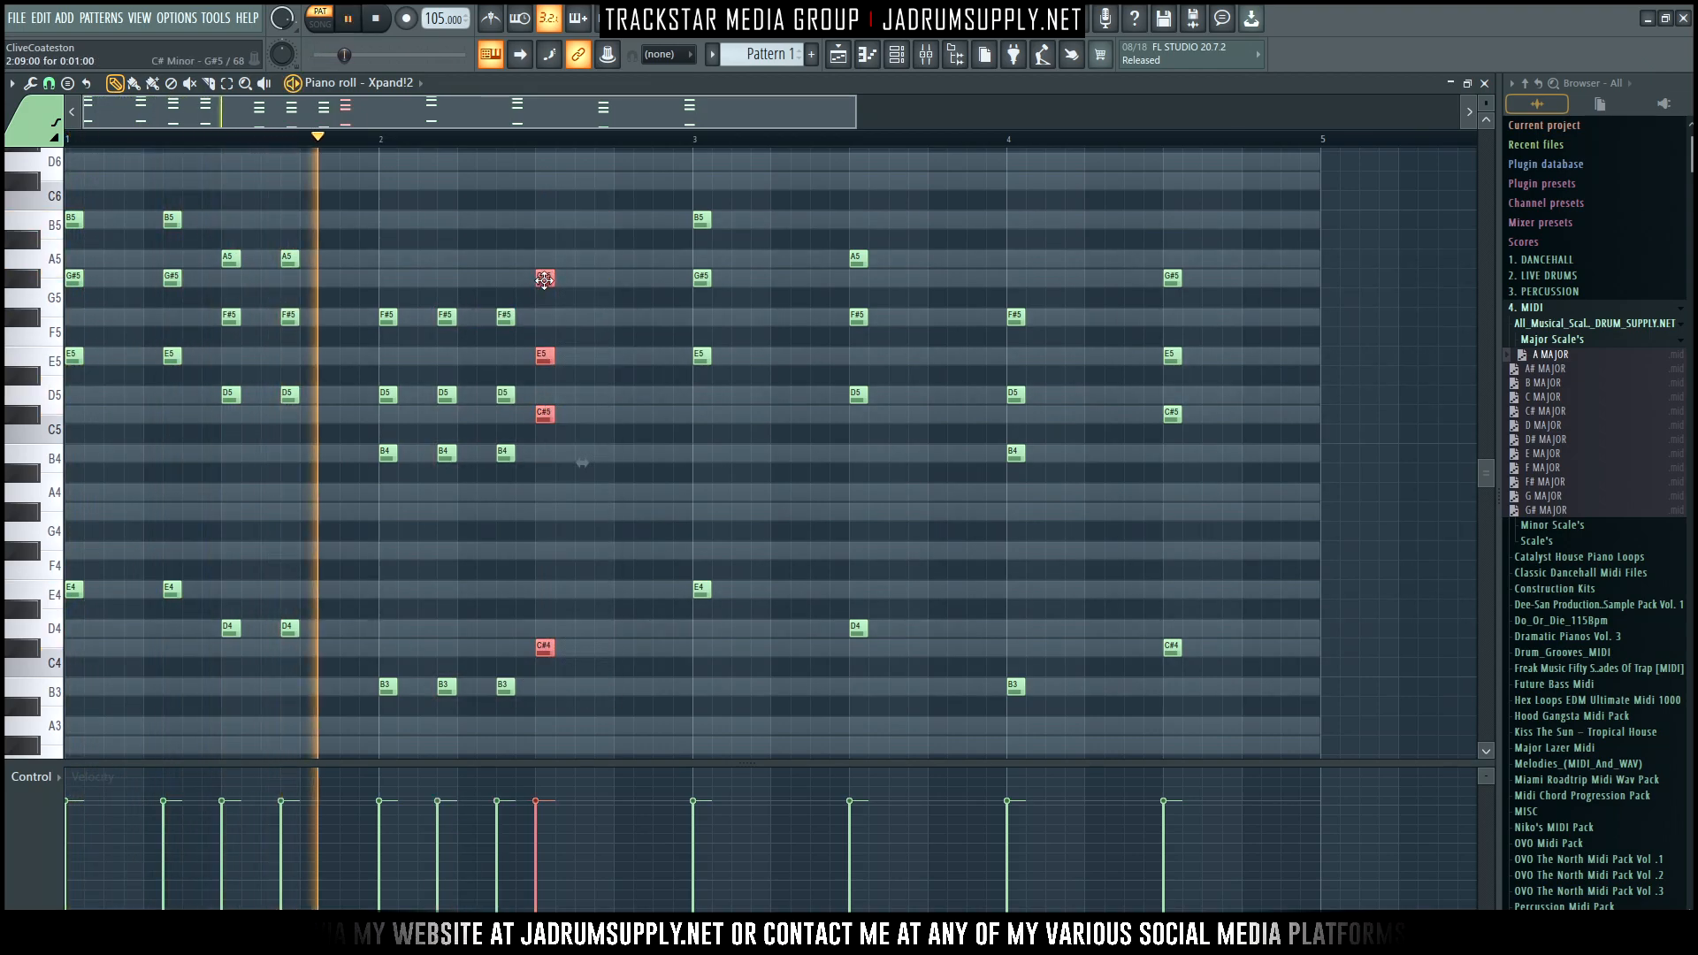
drag(545, 282, 606, 286)
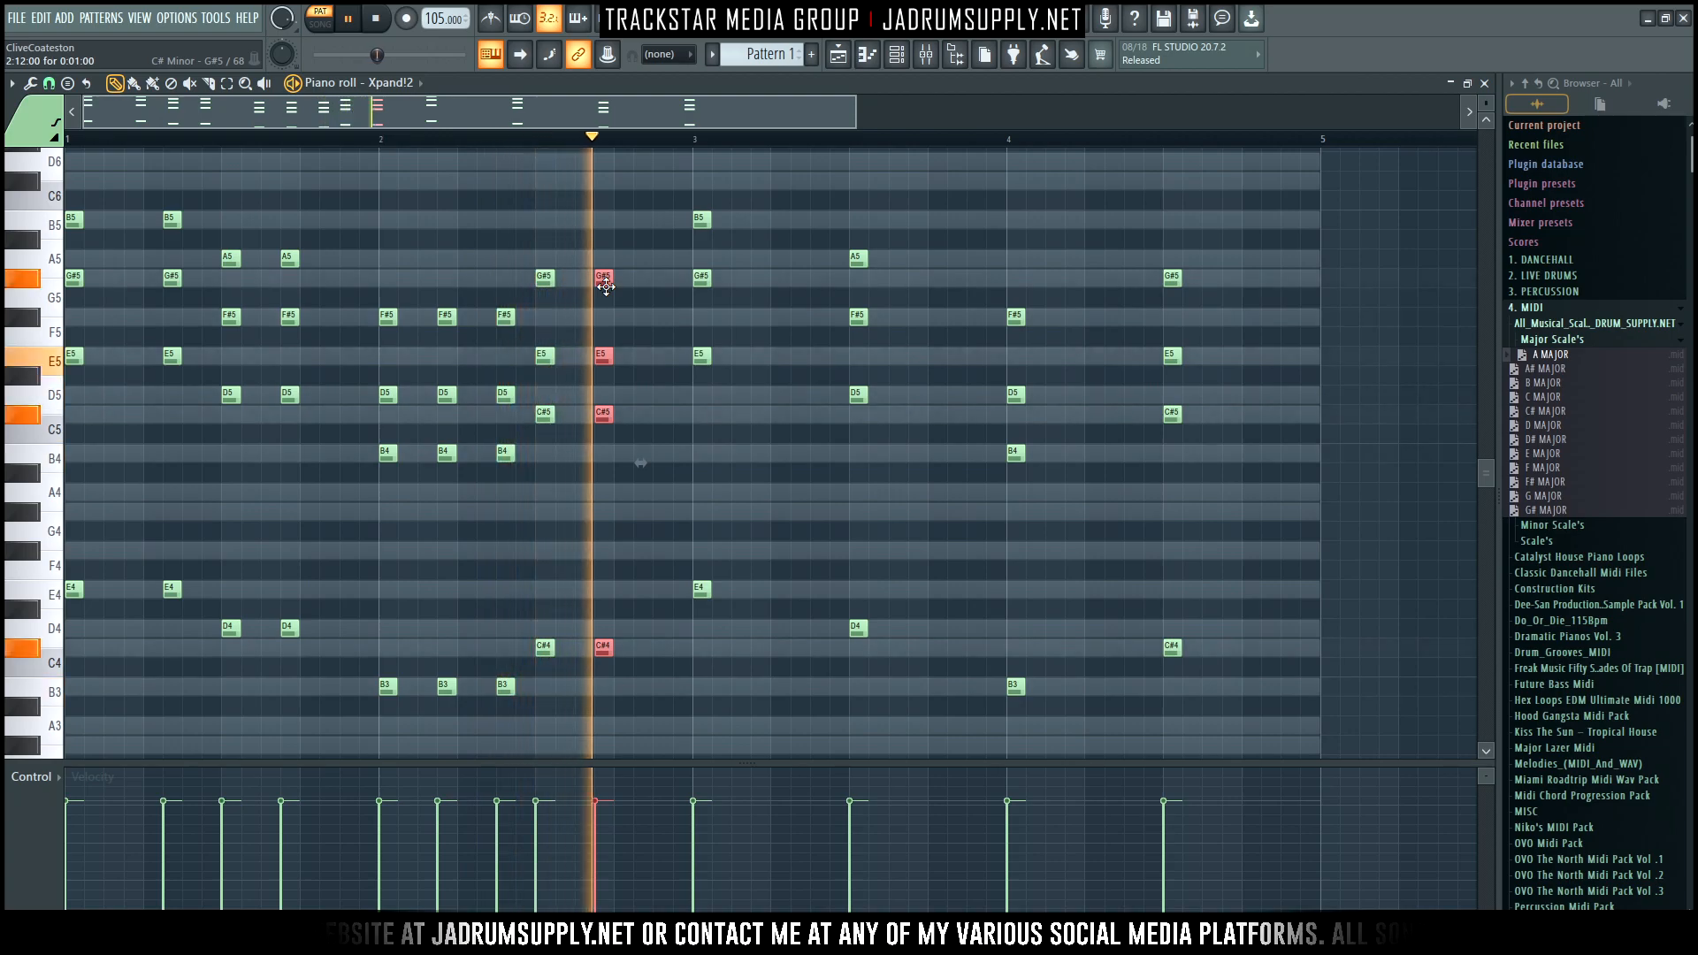
drag(607, 279, 666, 280)
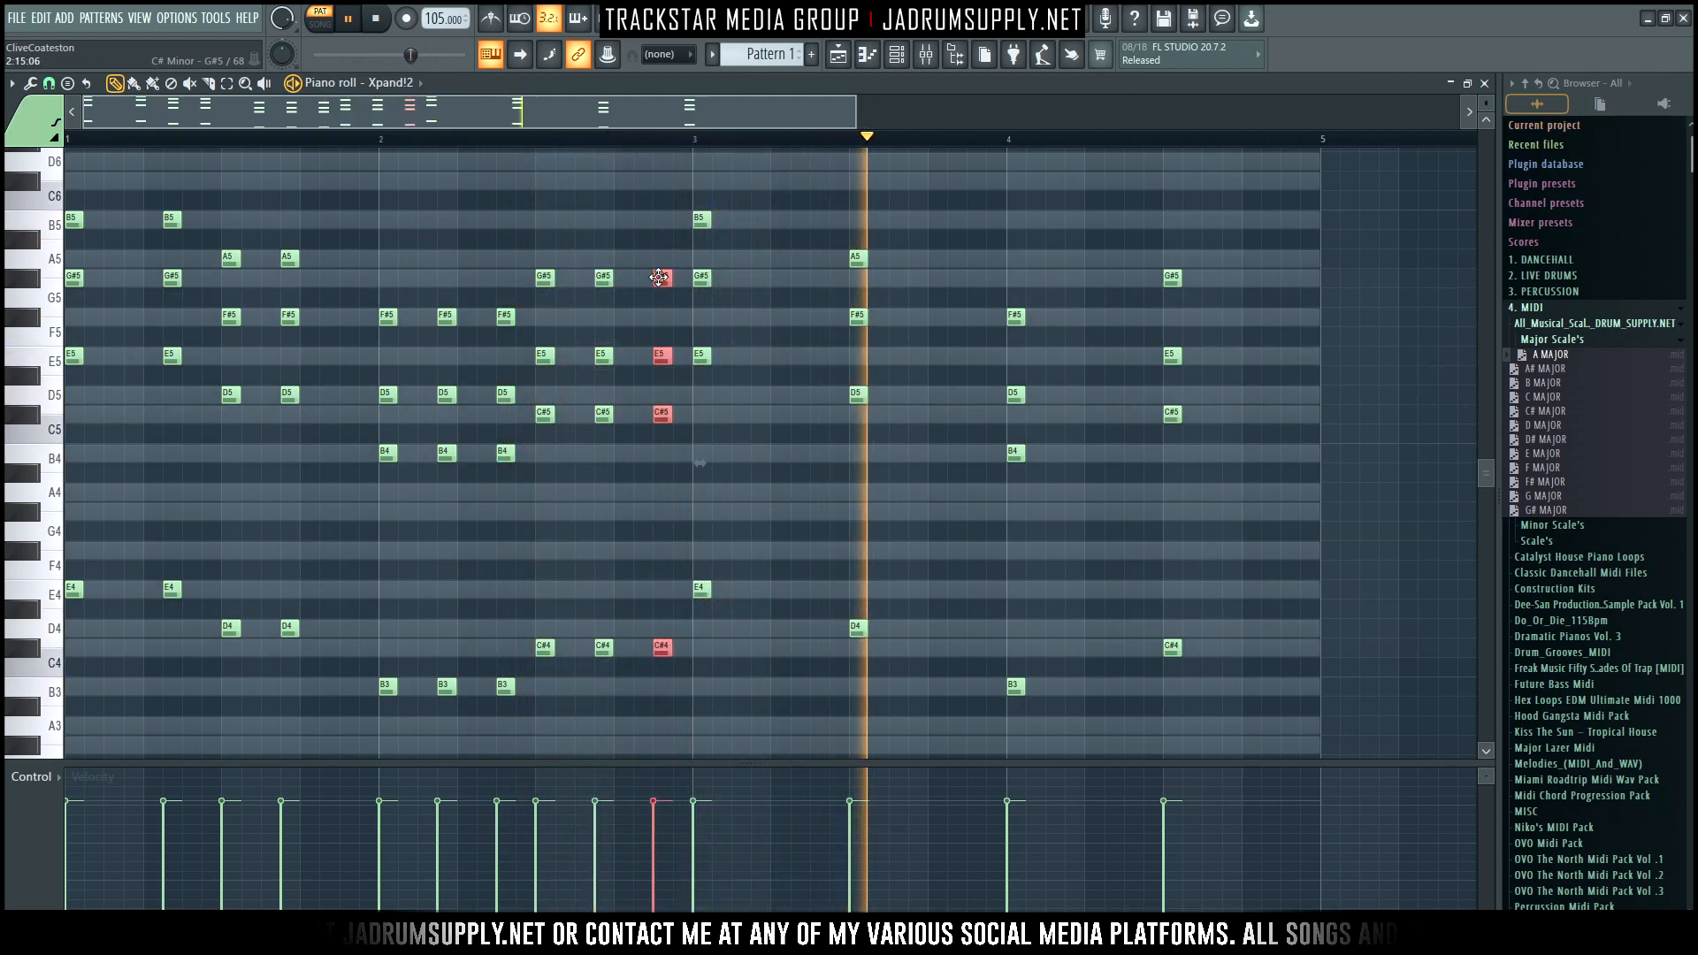
key(space)
ctrl+click(656, 296)
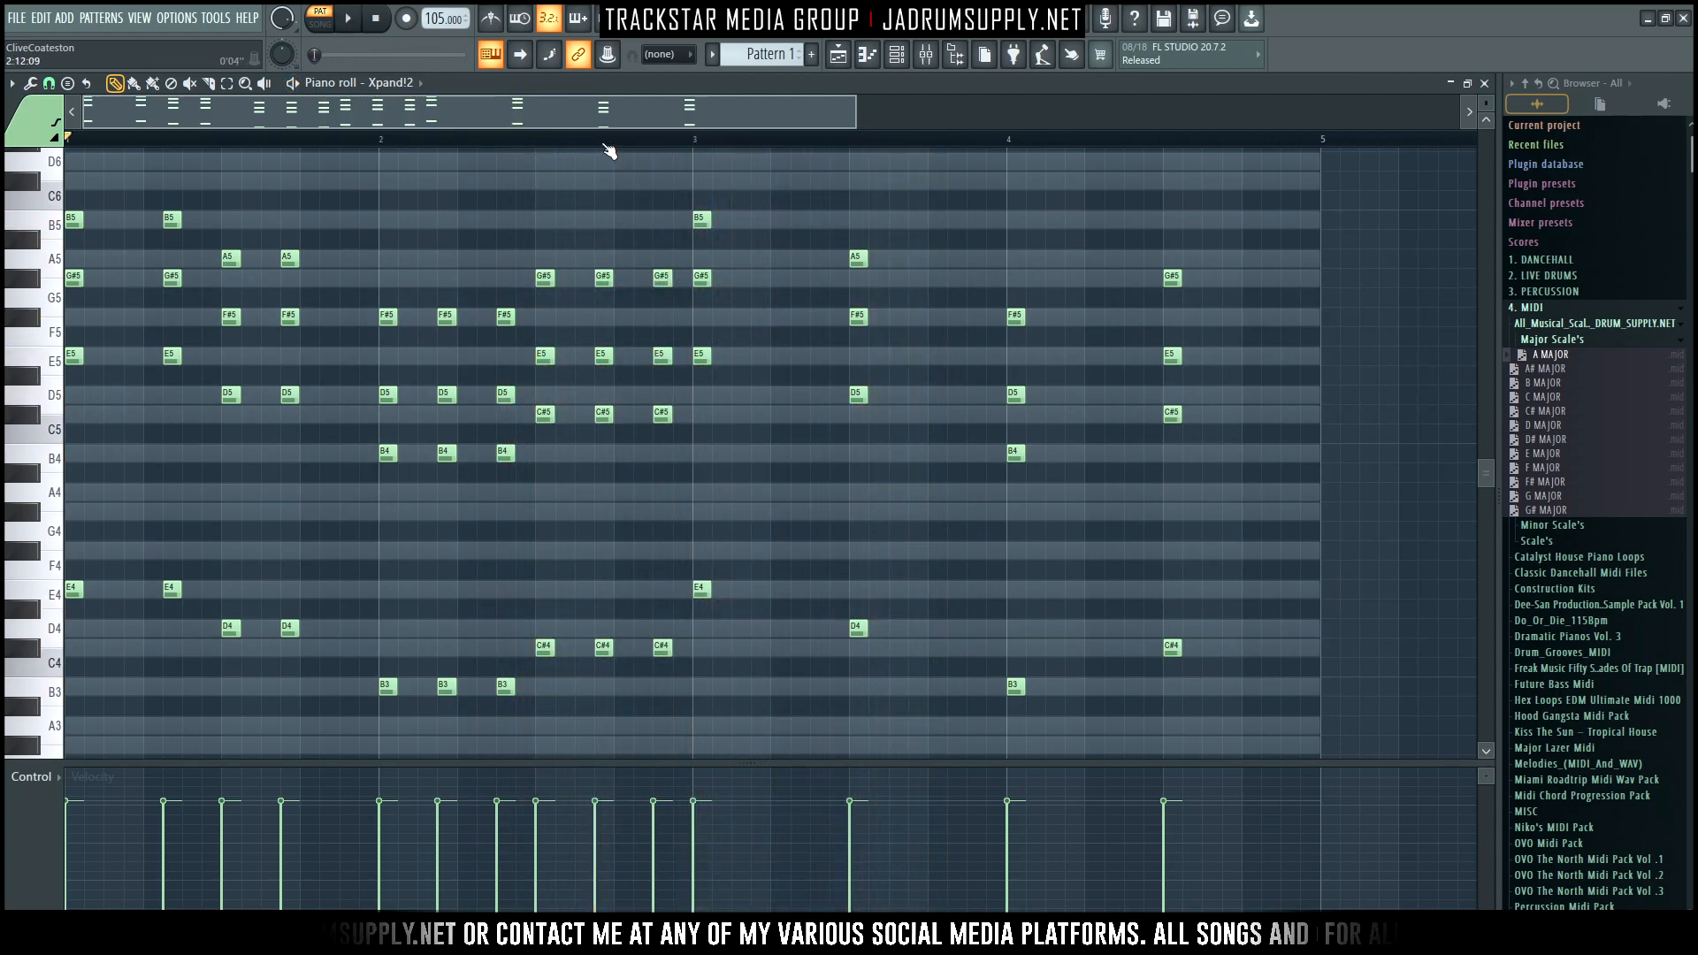
Stagger bar 2's last chord with C#4 at step 13, C#5 at step 14 and E5 at step 16, and audition it
scroll(608, 152, up, 2)
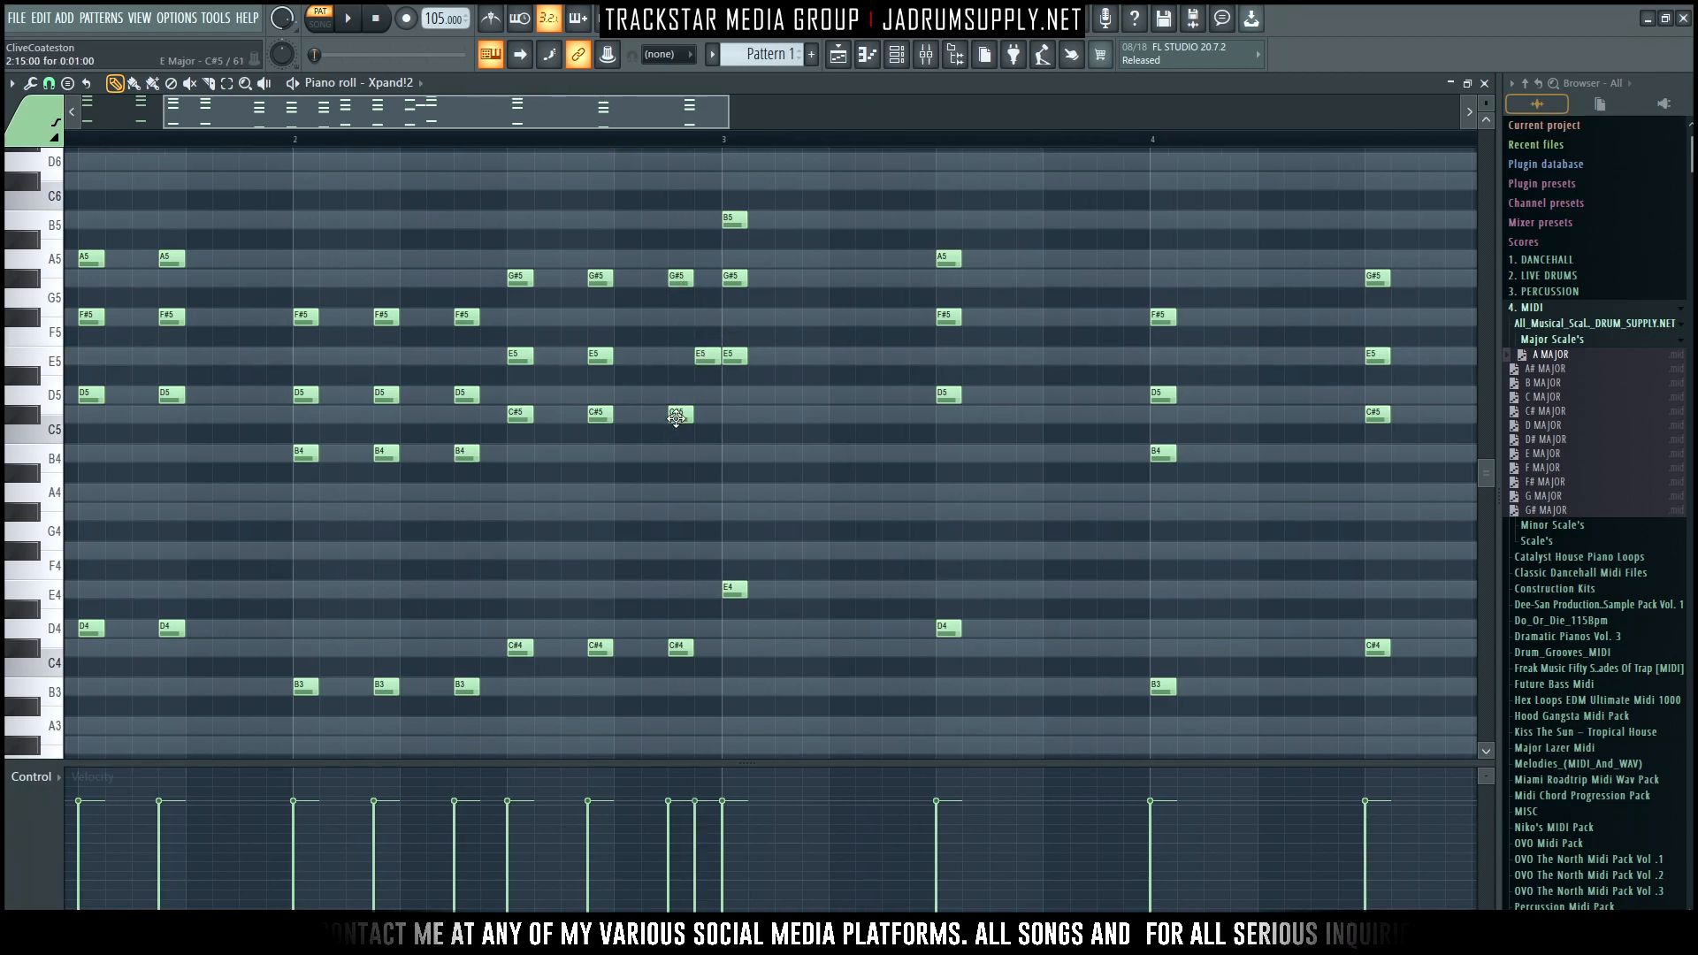
drag(681, 652, 627, 653)
click(509, 138)
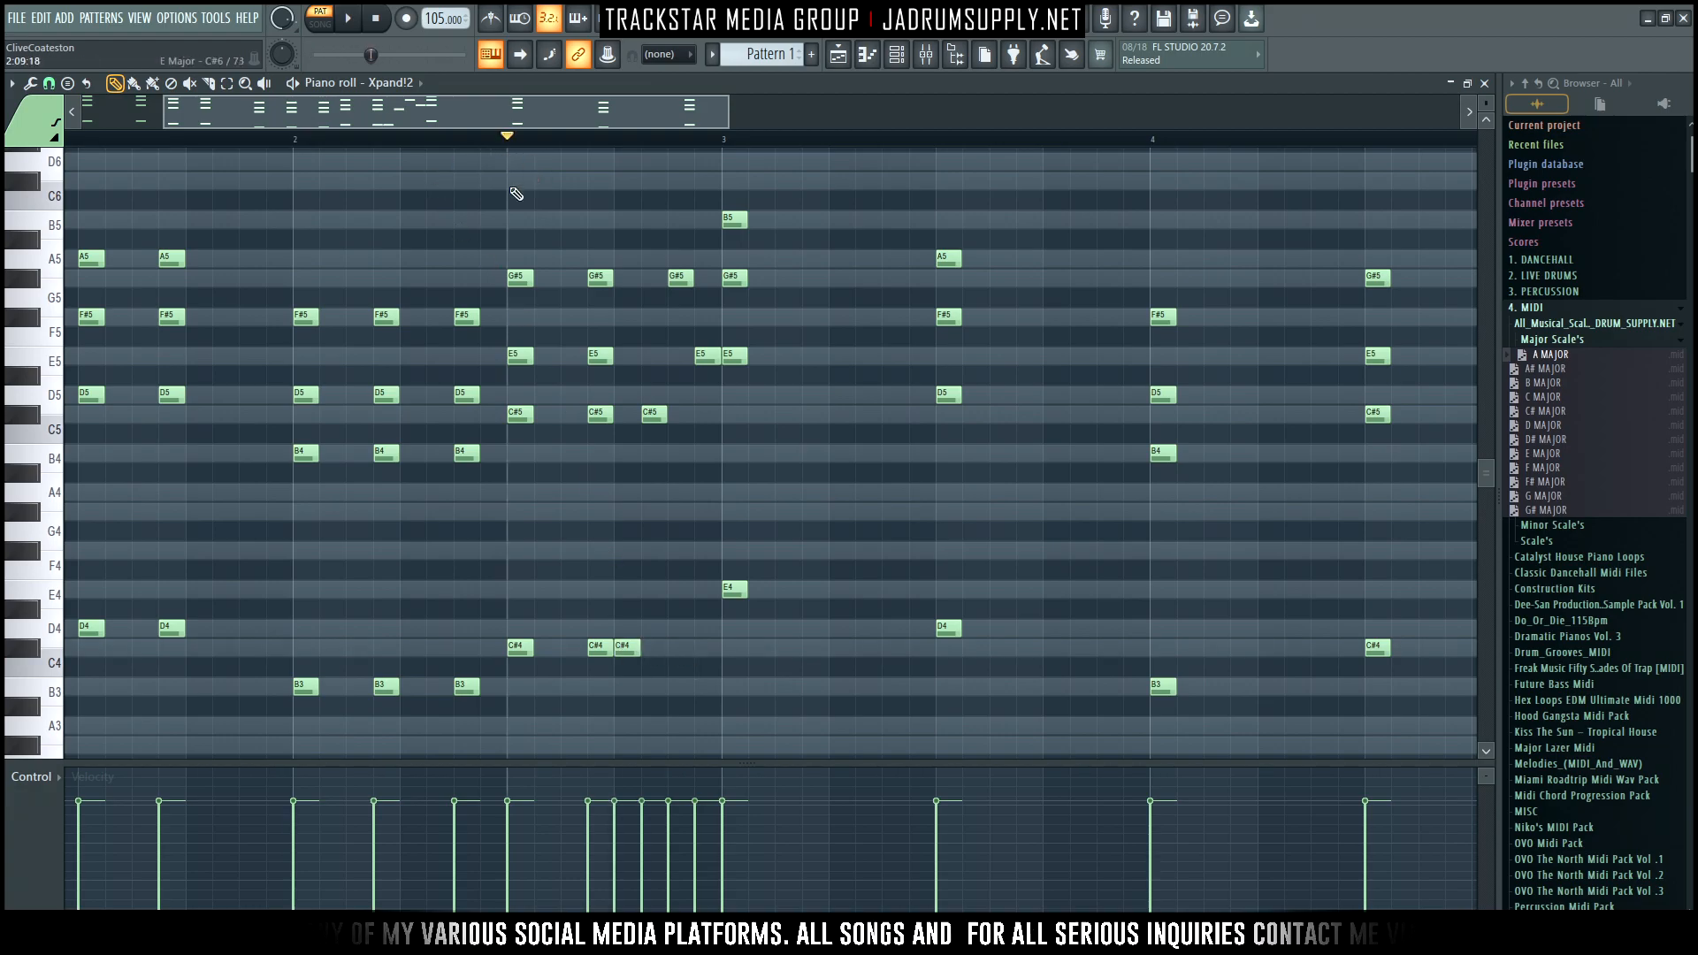
key(space)
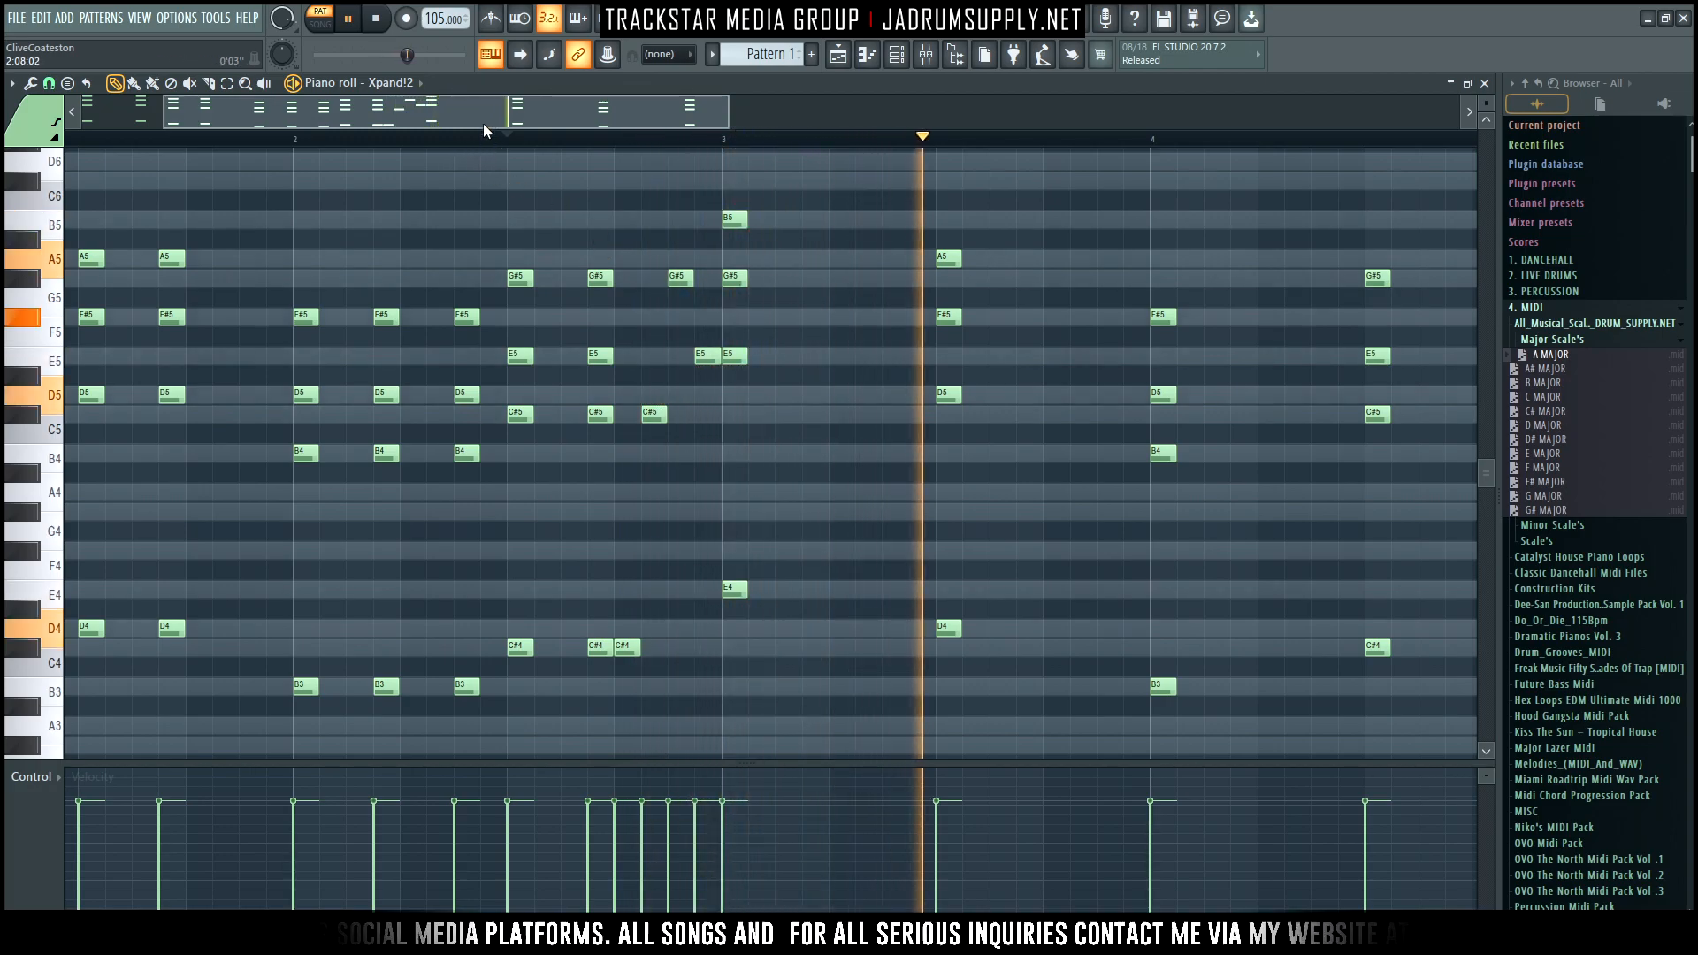
scroll(399, 121, down, 2)
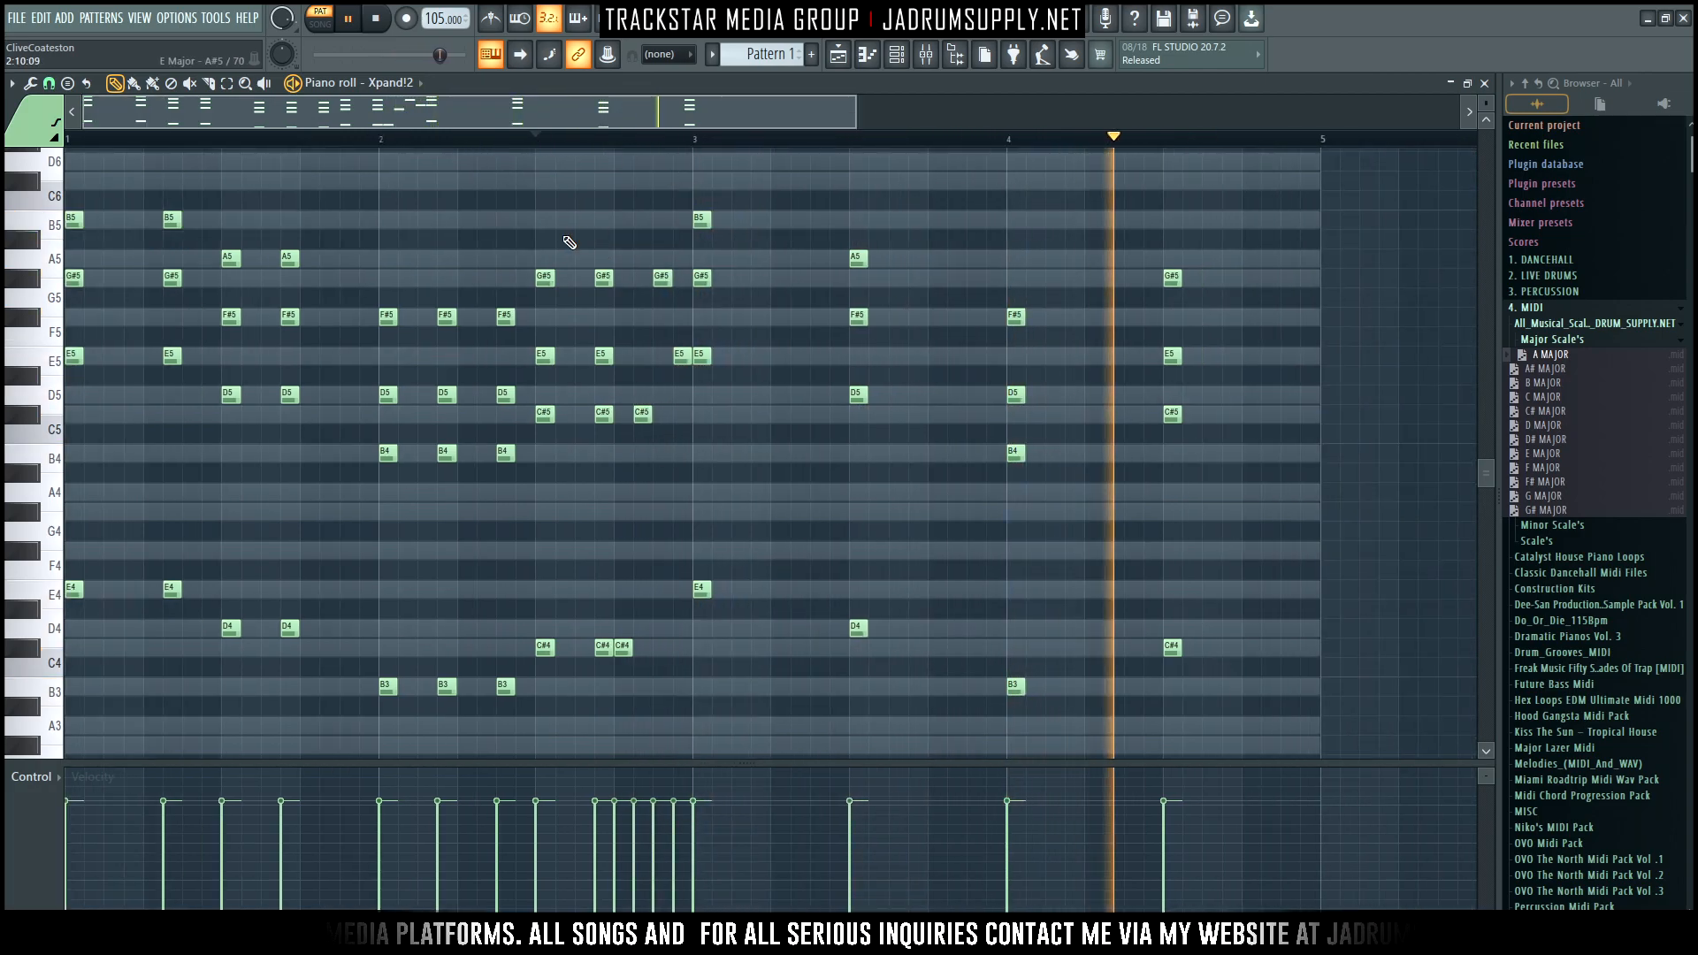
key(space)
Replace the notes in bars 3 and 4 with a duplicate of bars 1 and 2, and play the pattern back
drag(1303, 715, 696, 191)
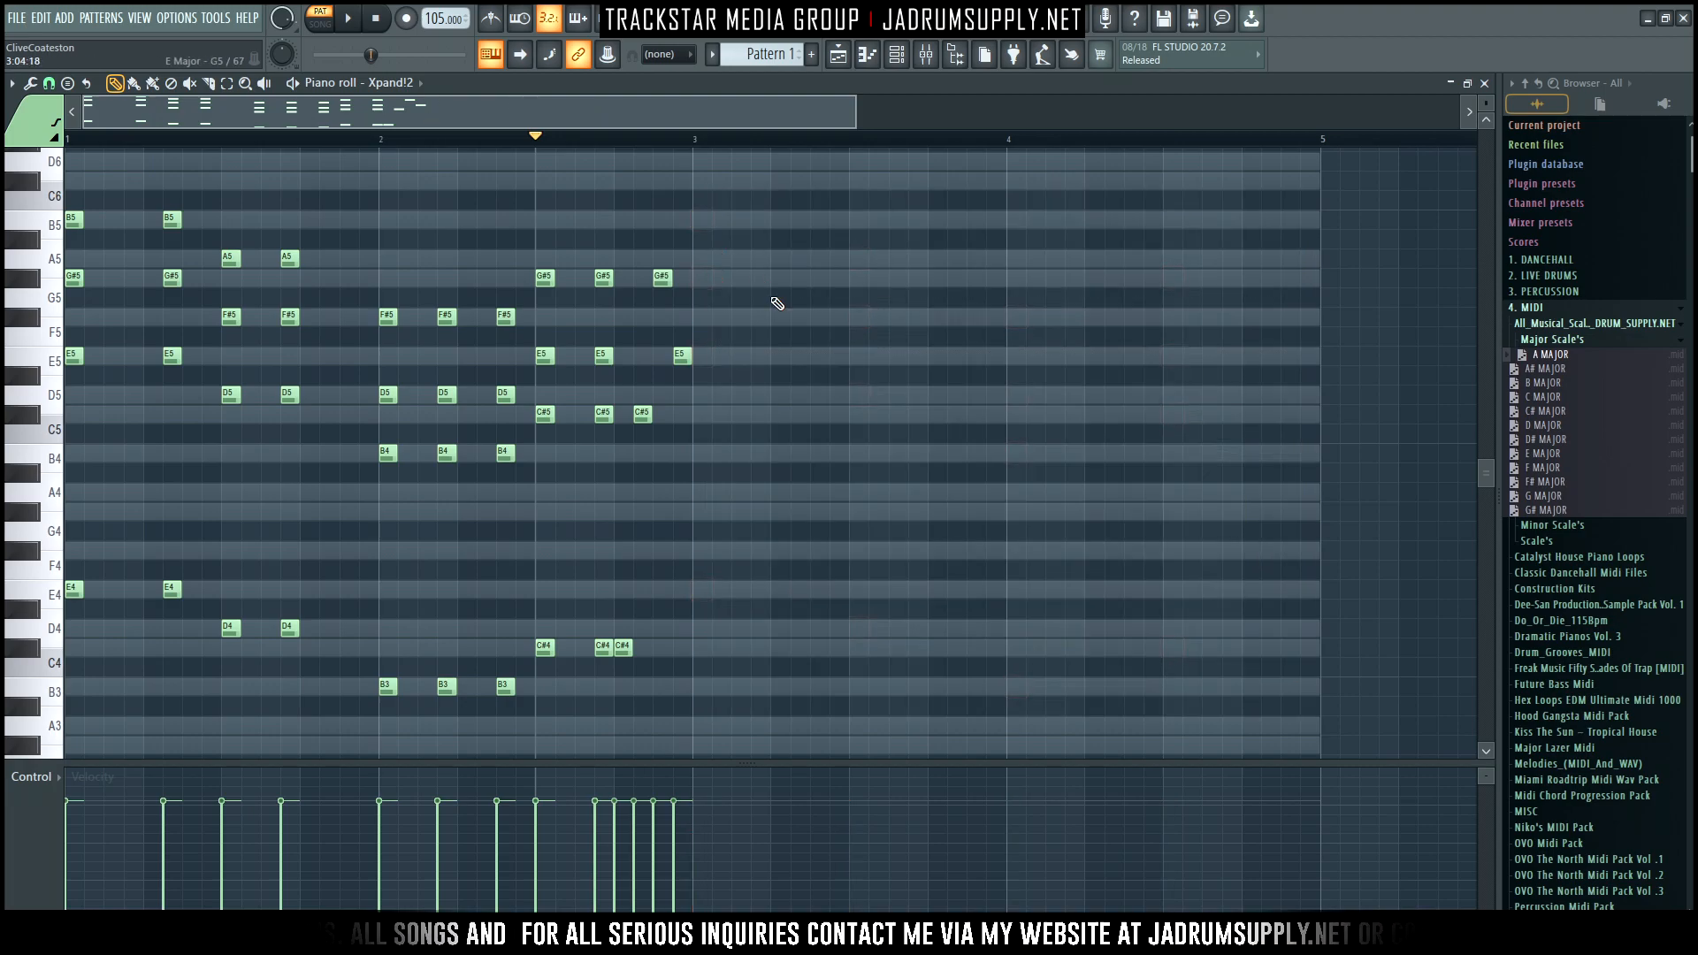
key(ctrl+b)
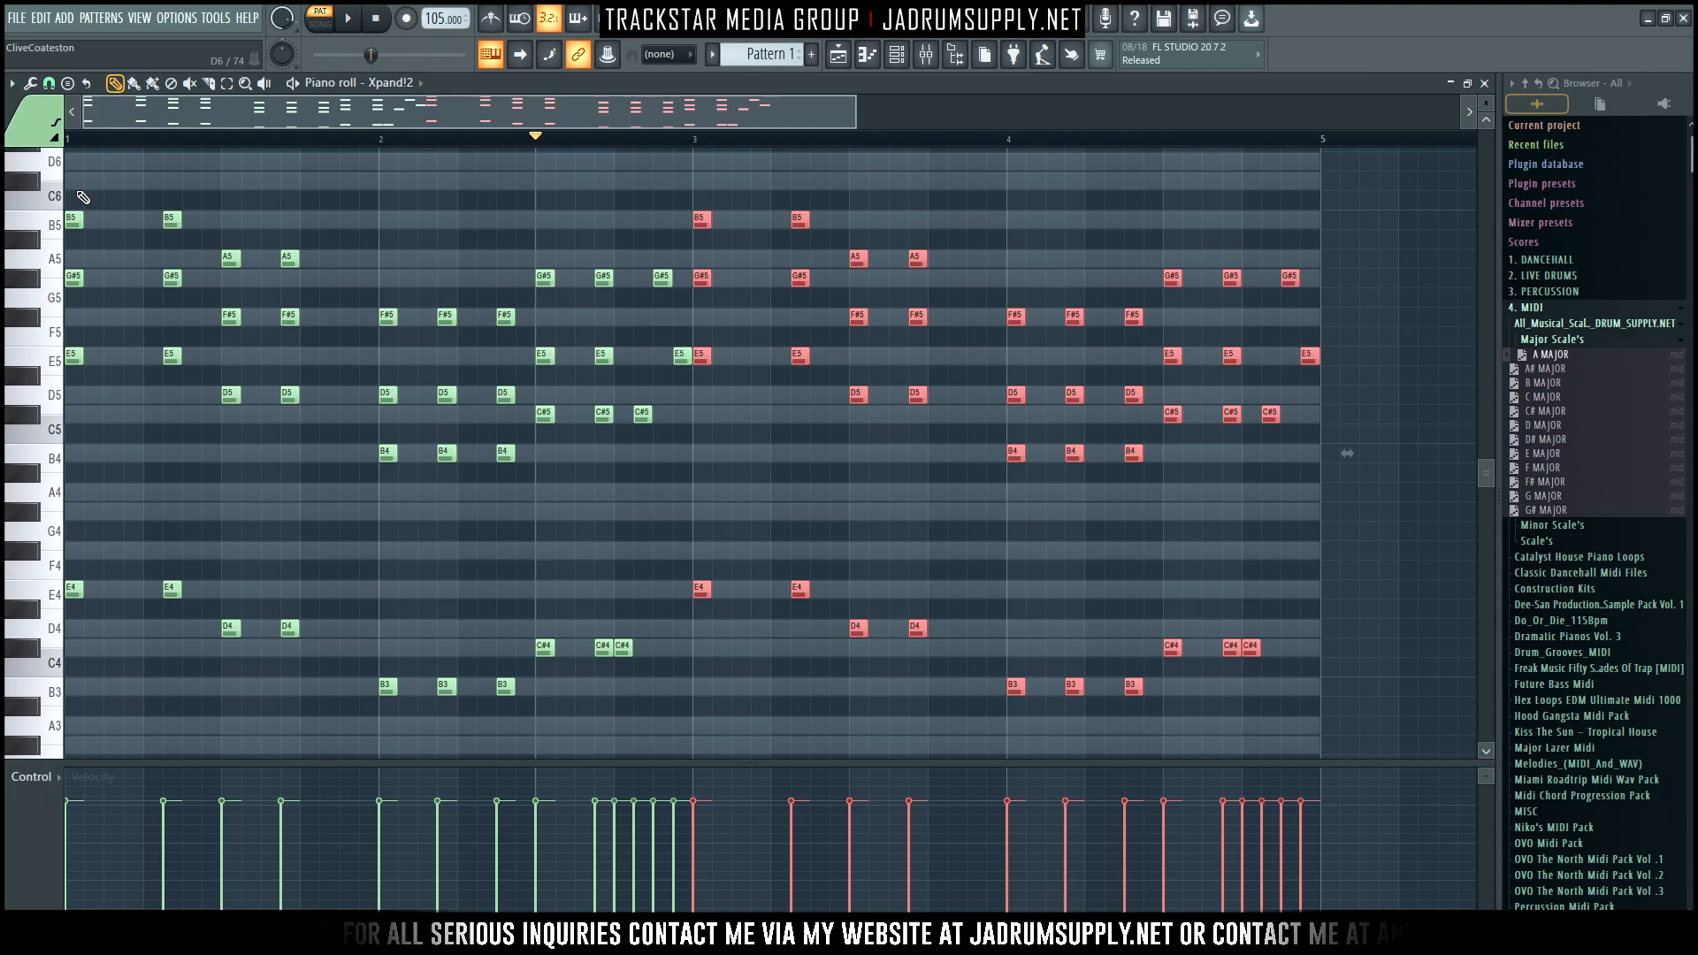
click(893, 535)
key(space)
key(space)
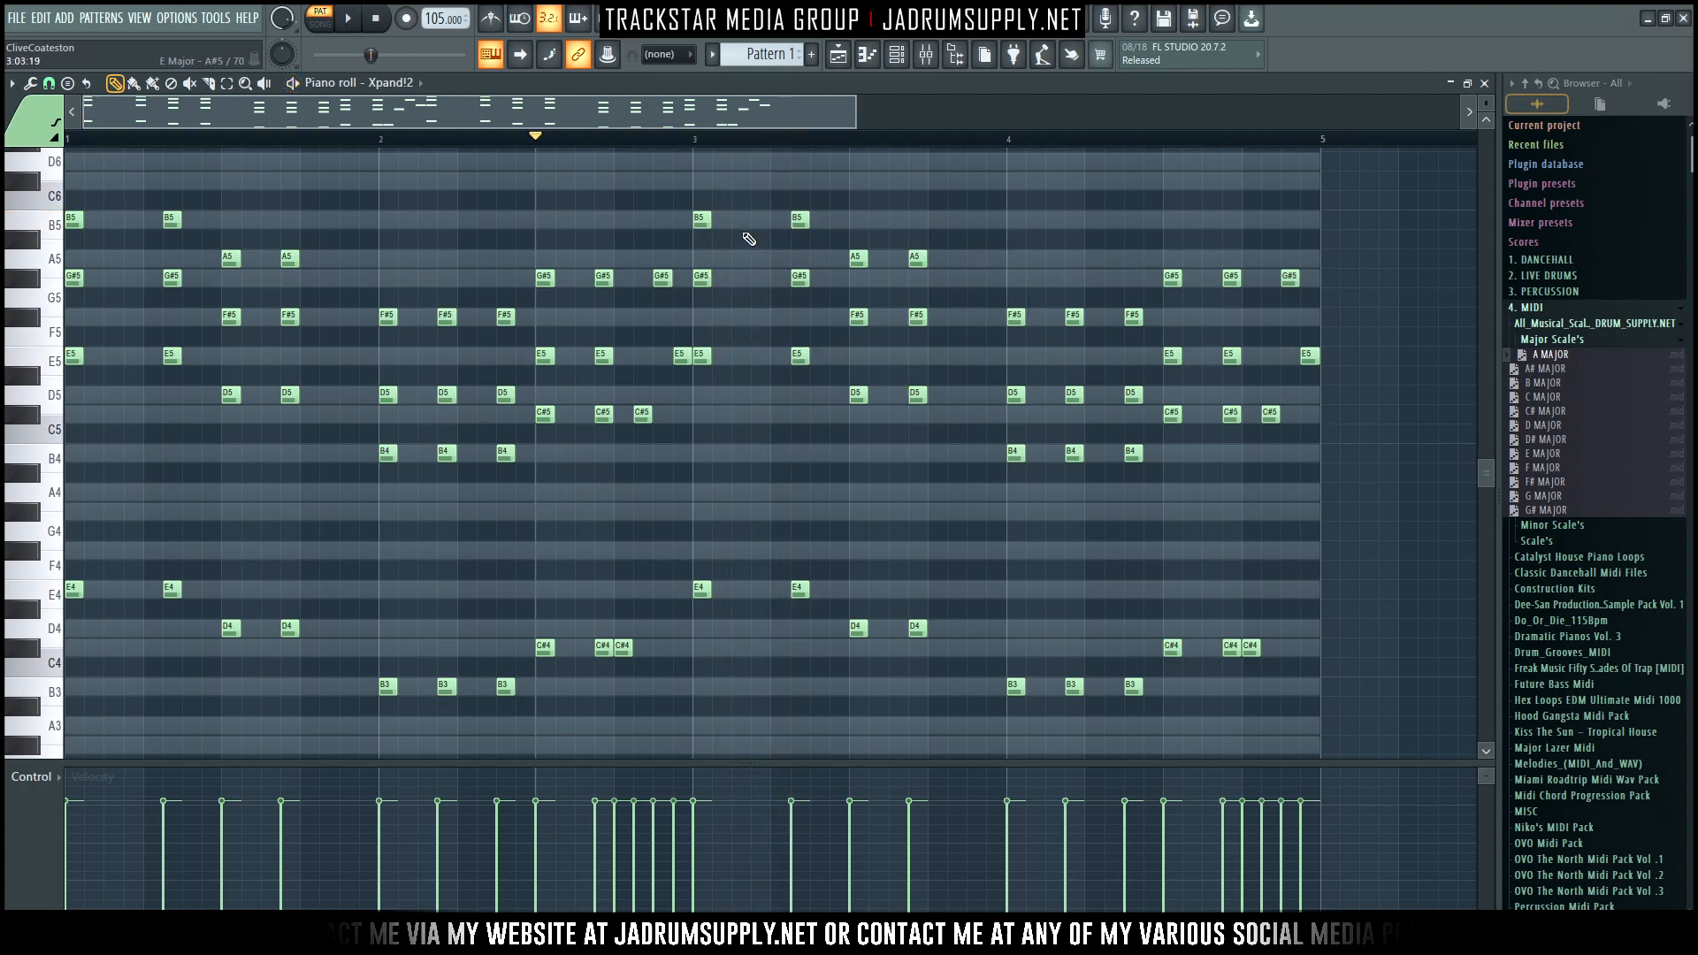
Add a G#5 note at step 4 of bar 3, trying and removing an A5 at step 5 while auditioning
scroll(705, 161, up, 4)
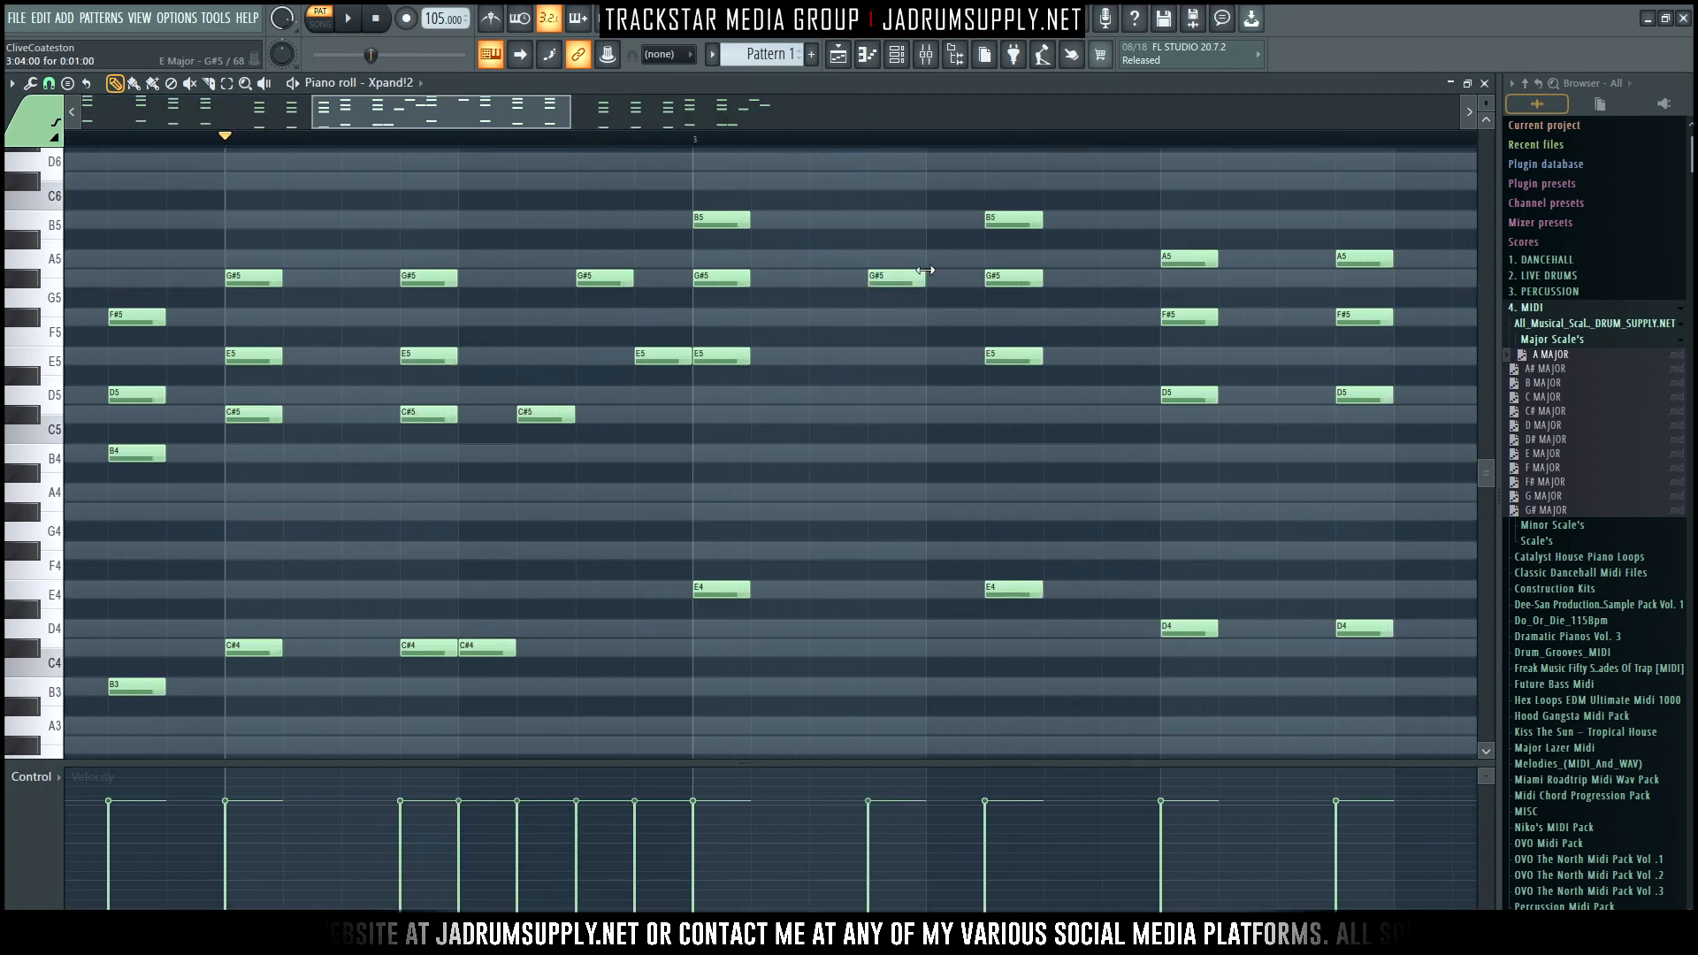
right_click(965, 281)
key(space)
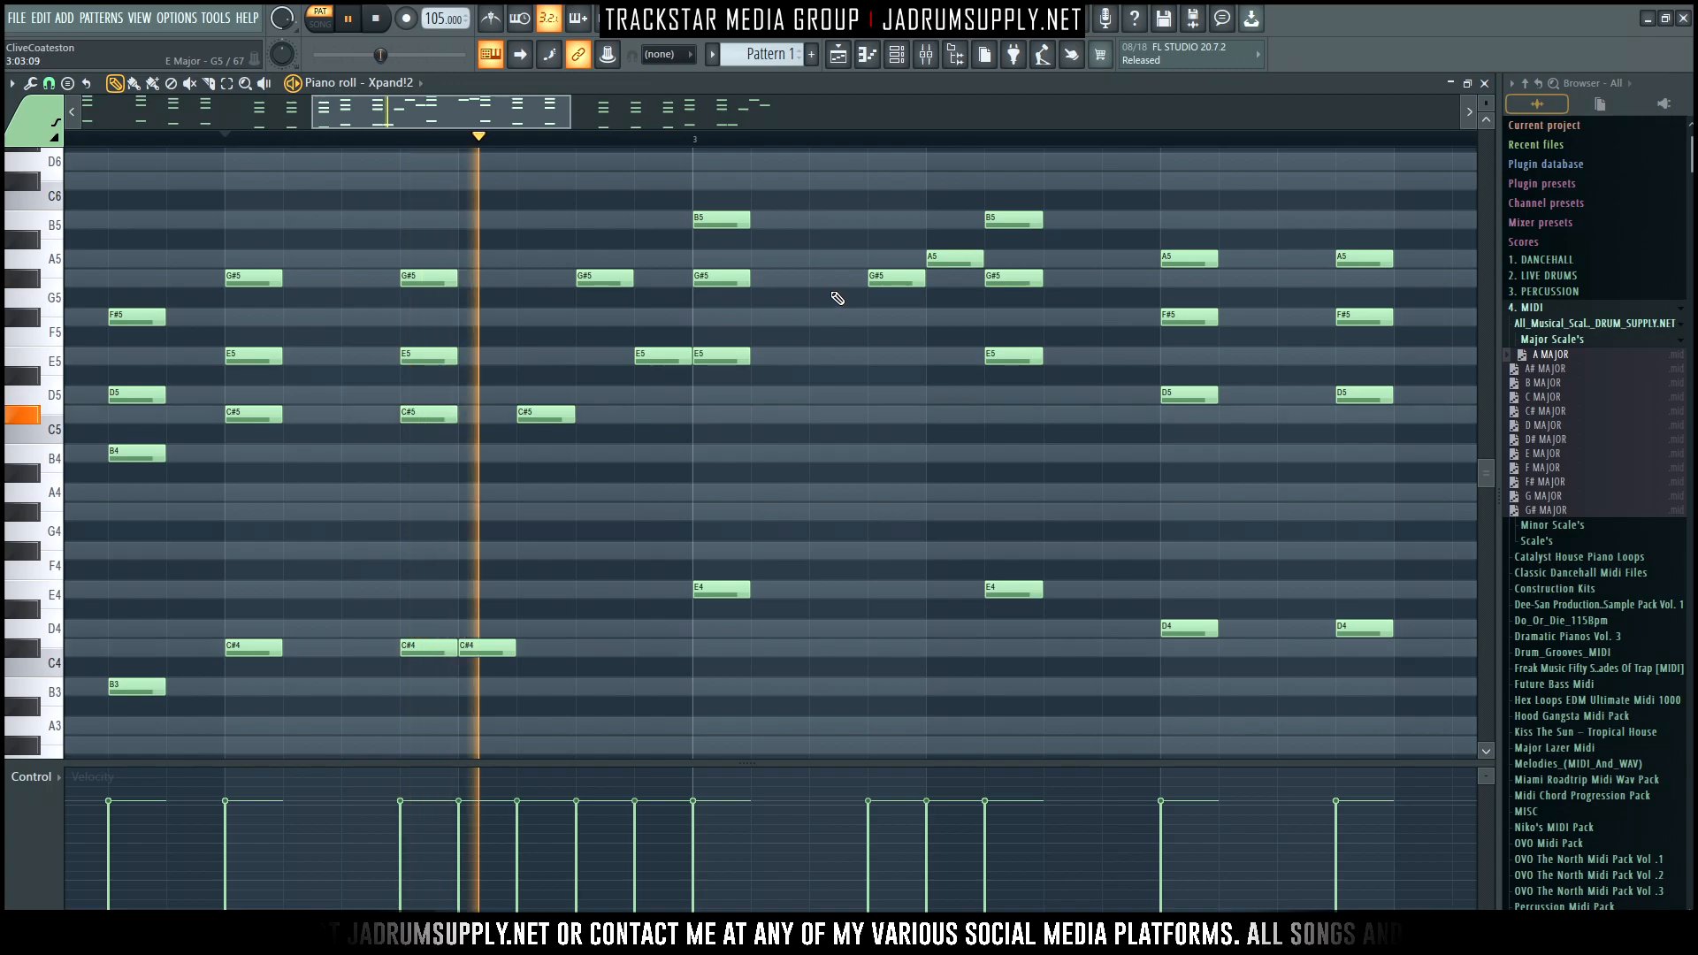
right_click(955, 262)
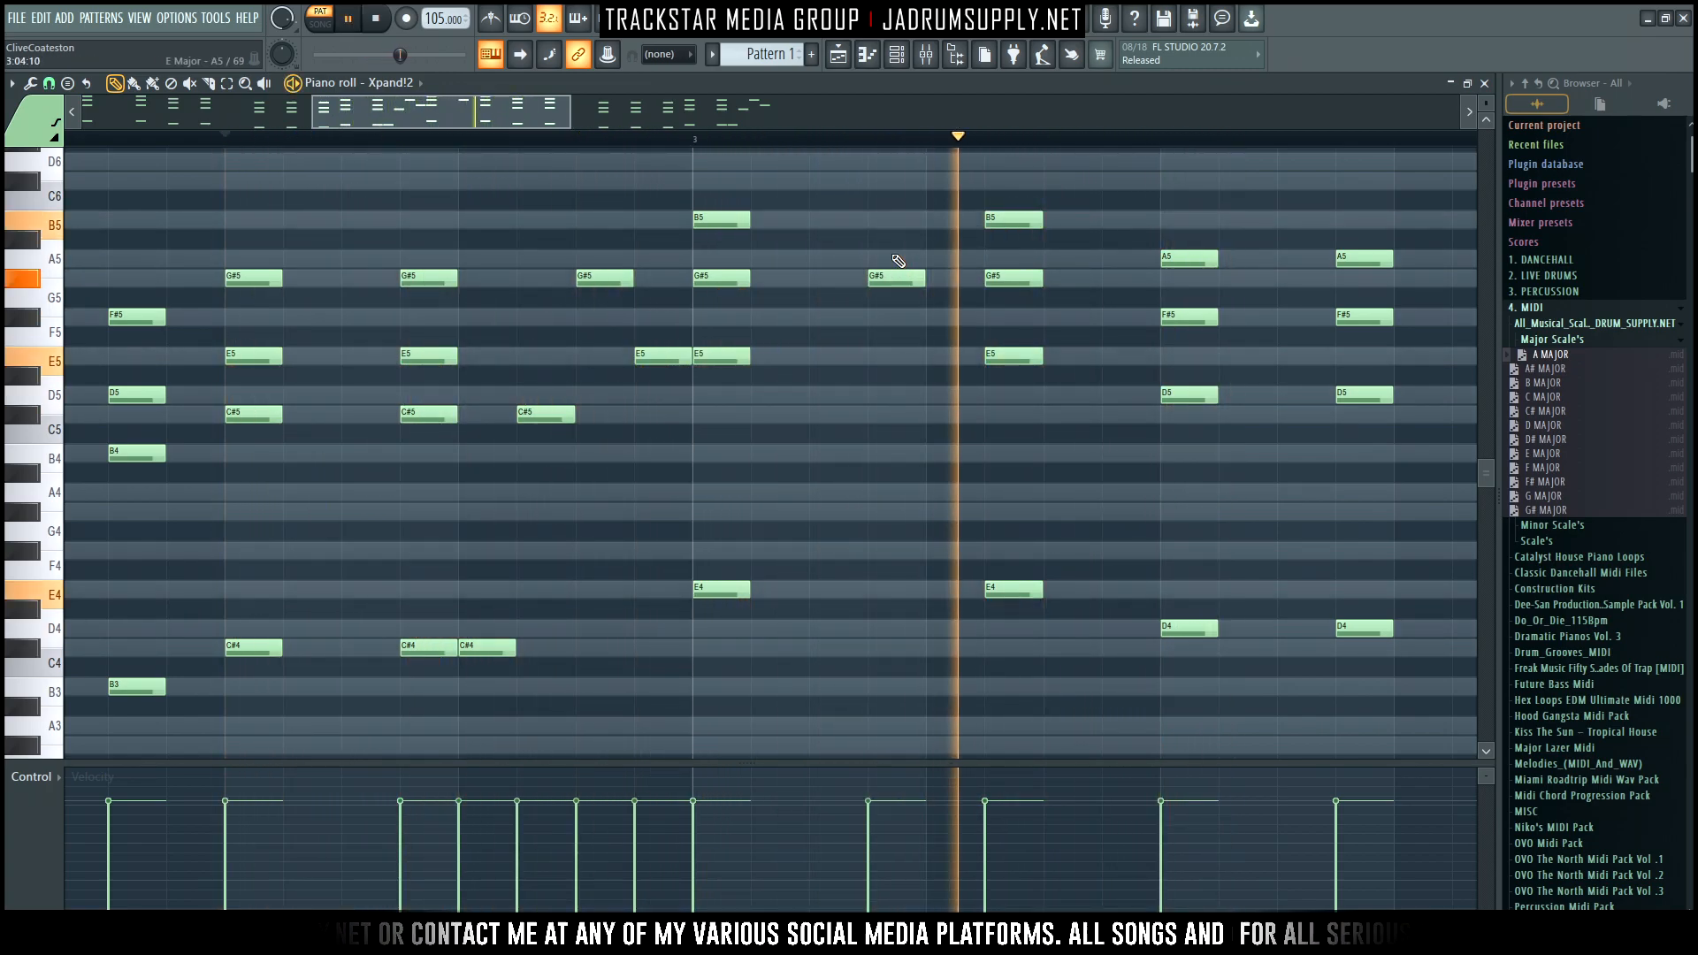
key(space)
scroll(882, 152, down, 1)
key(space)
scroll(884, 152, down, 1)
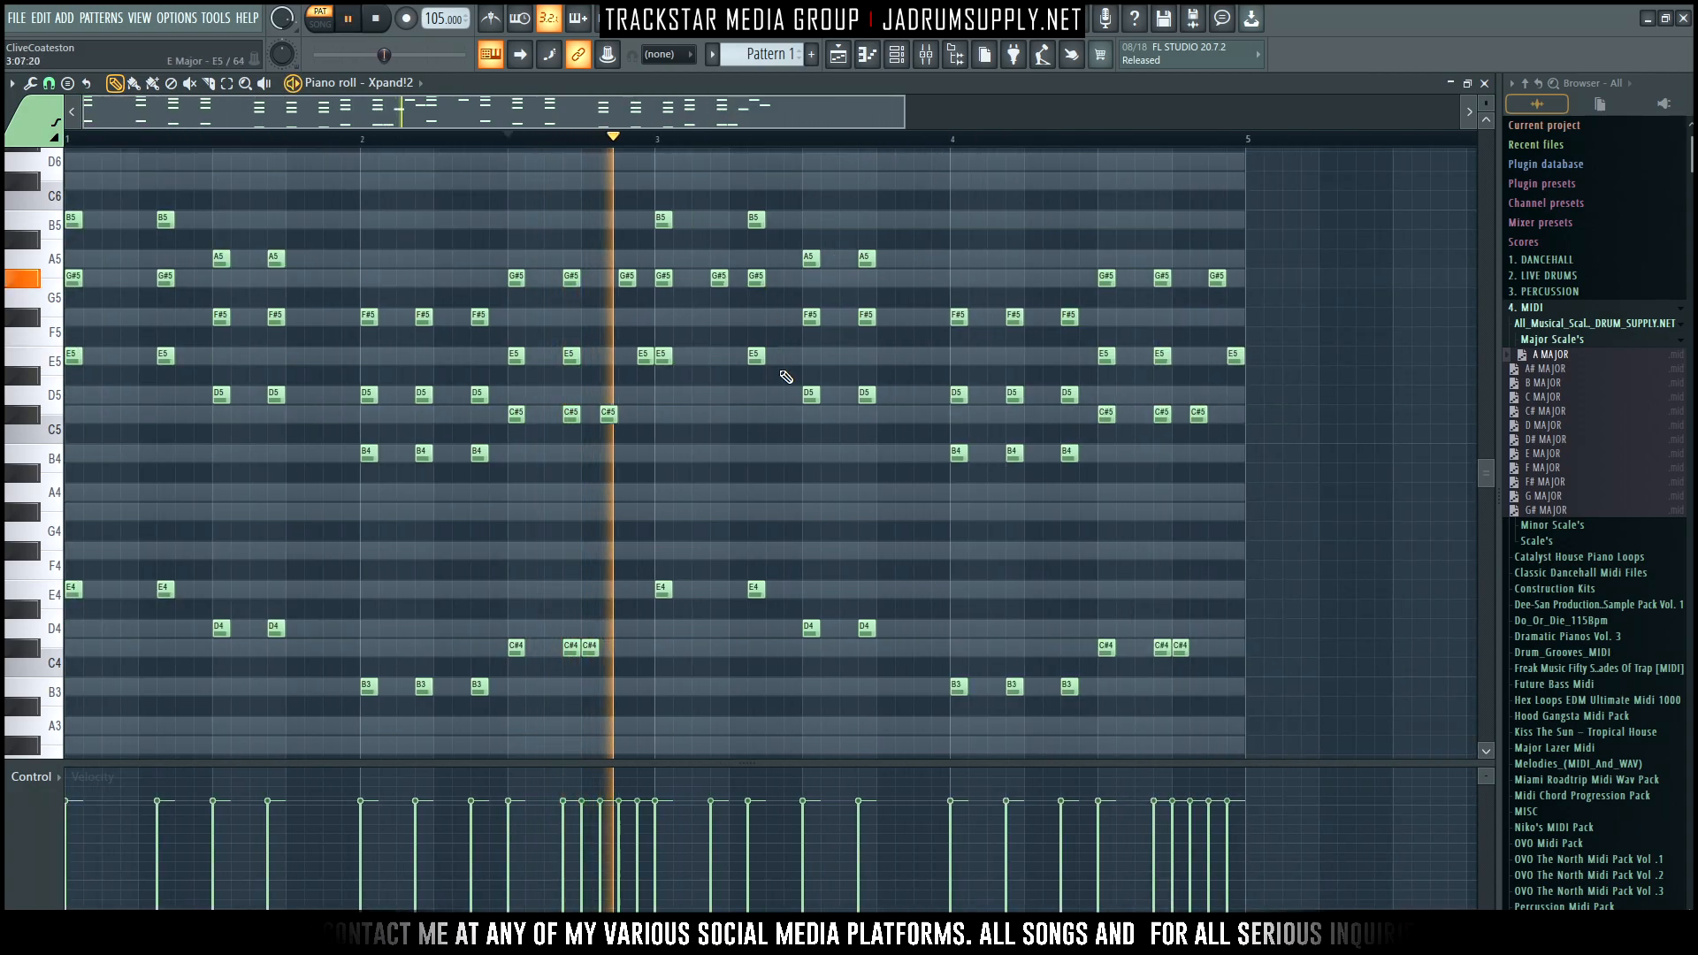
Add F#5, G#5 and F#5 at steps 8, 14 and 15 of bar 3, plus E5 at step 6 of bar 4
click(790, 316)
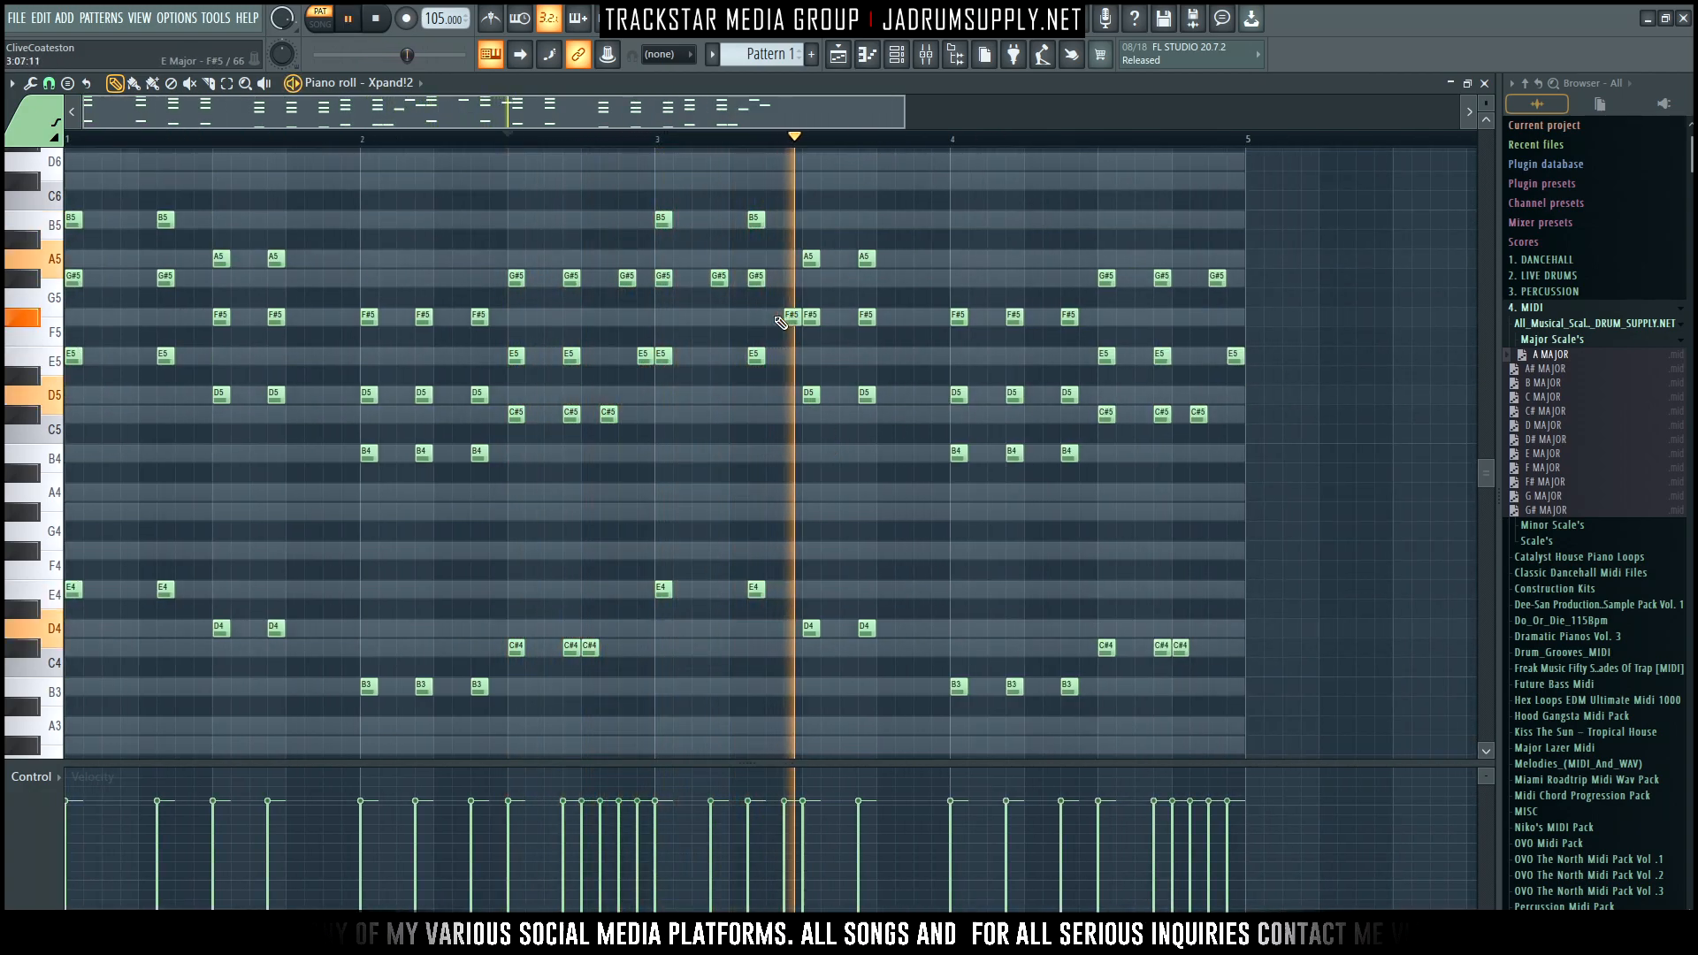
key(space)
key(space)
click(901, 277)
click(920, 317)
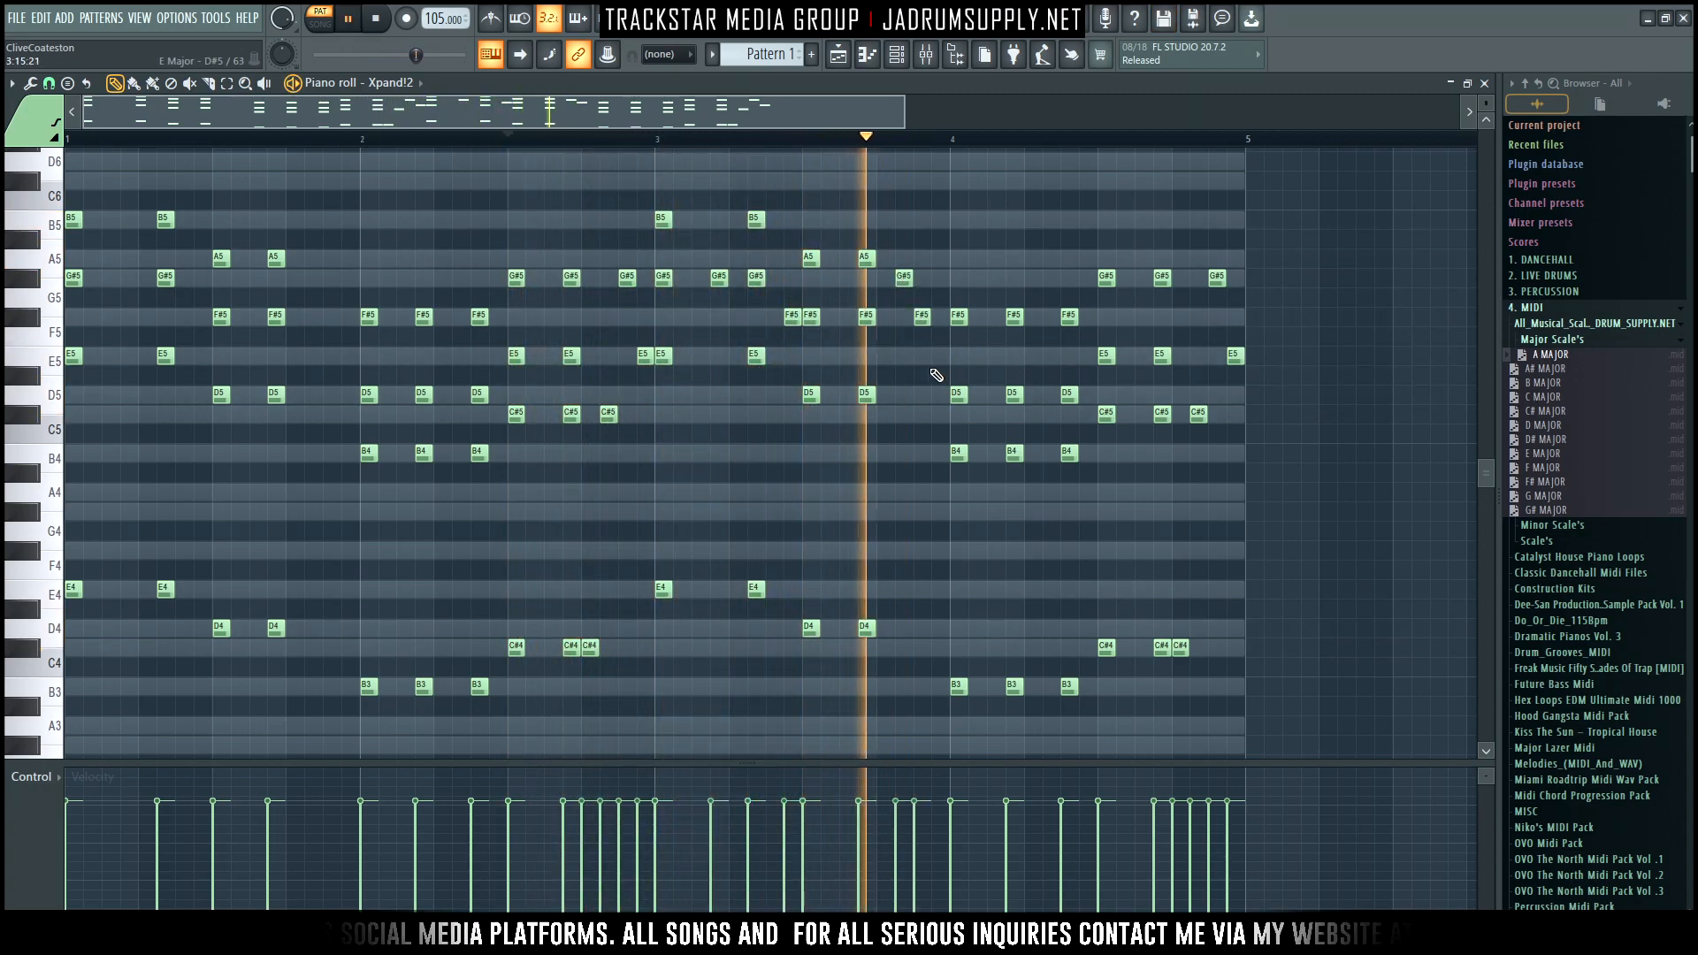
click(1049, 355)
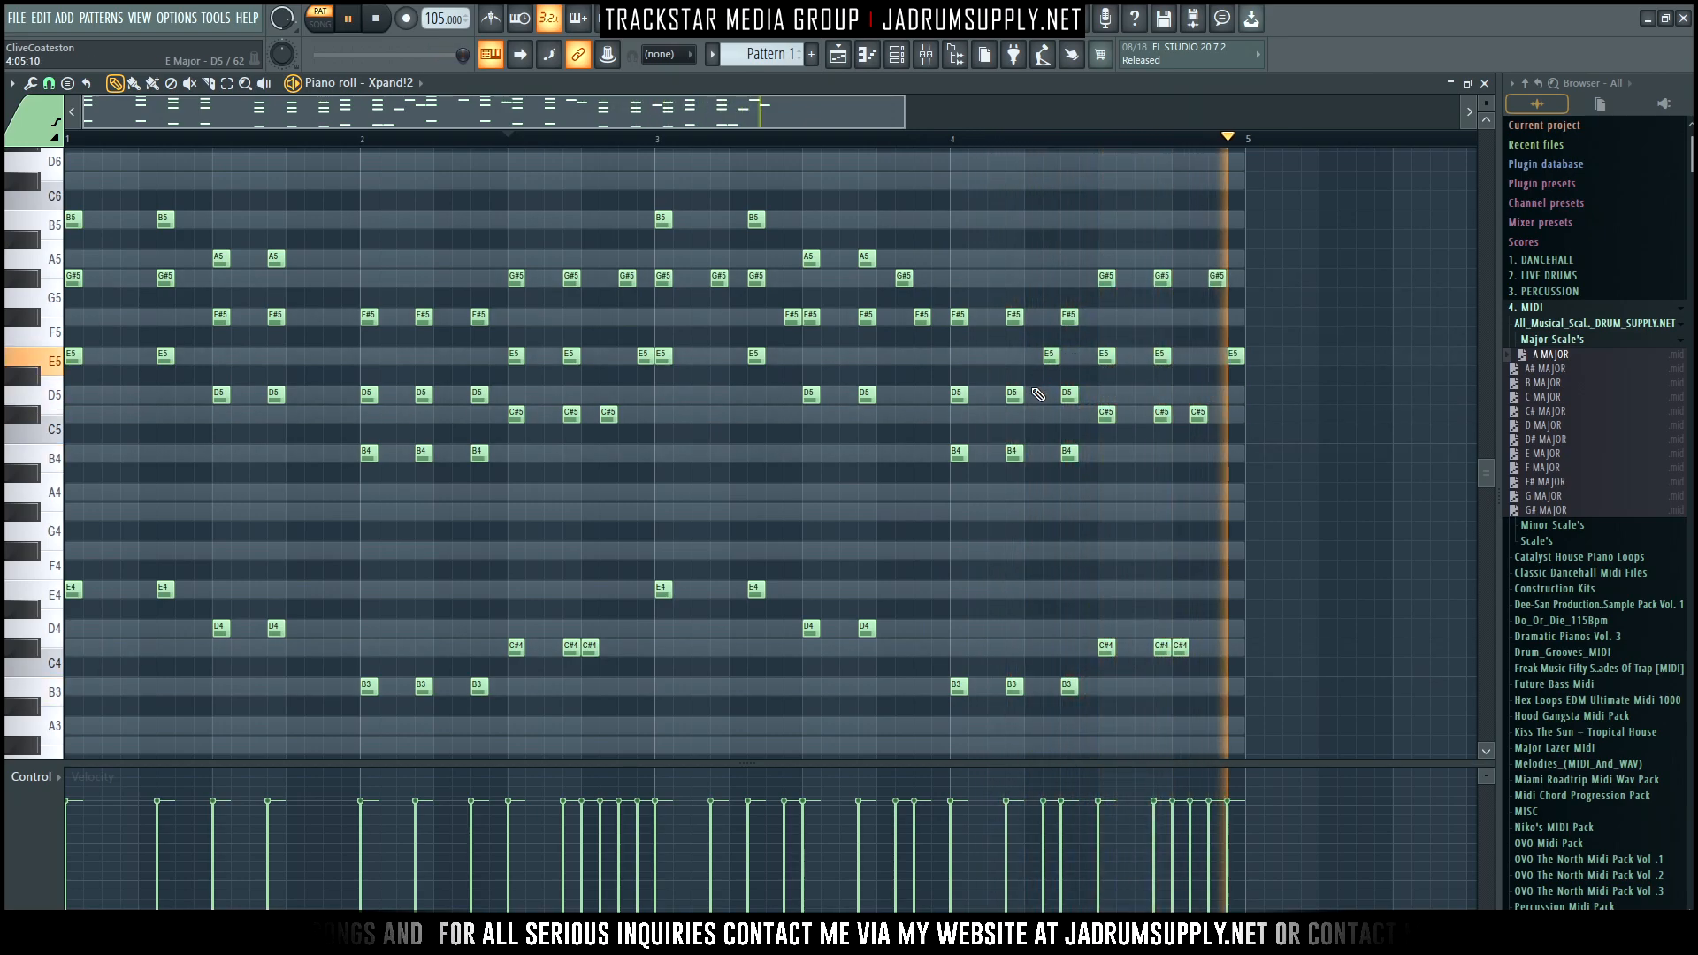
Replace the staggered notes ending bar 4 with F#5, E5 and D5 at steps 14, 15 and 16, and play it back
key(space)
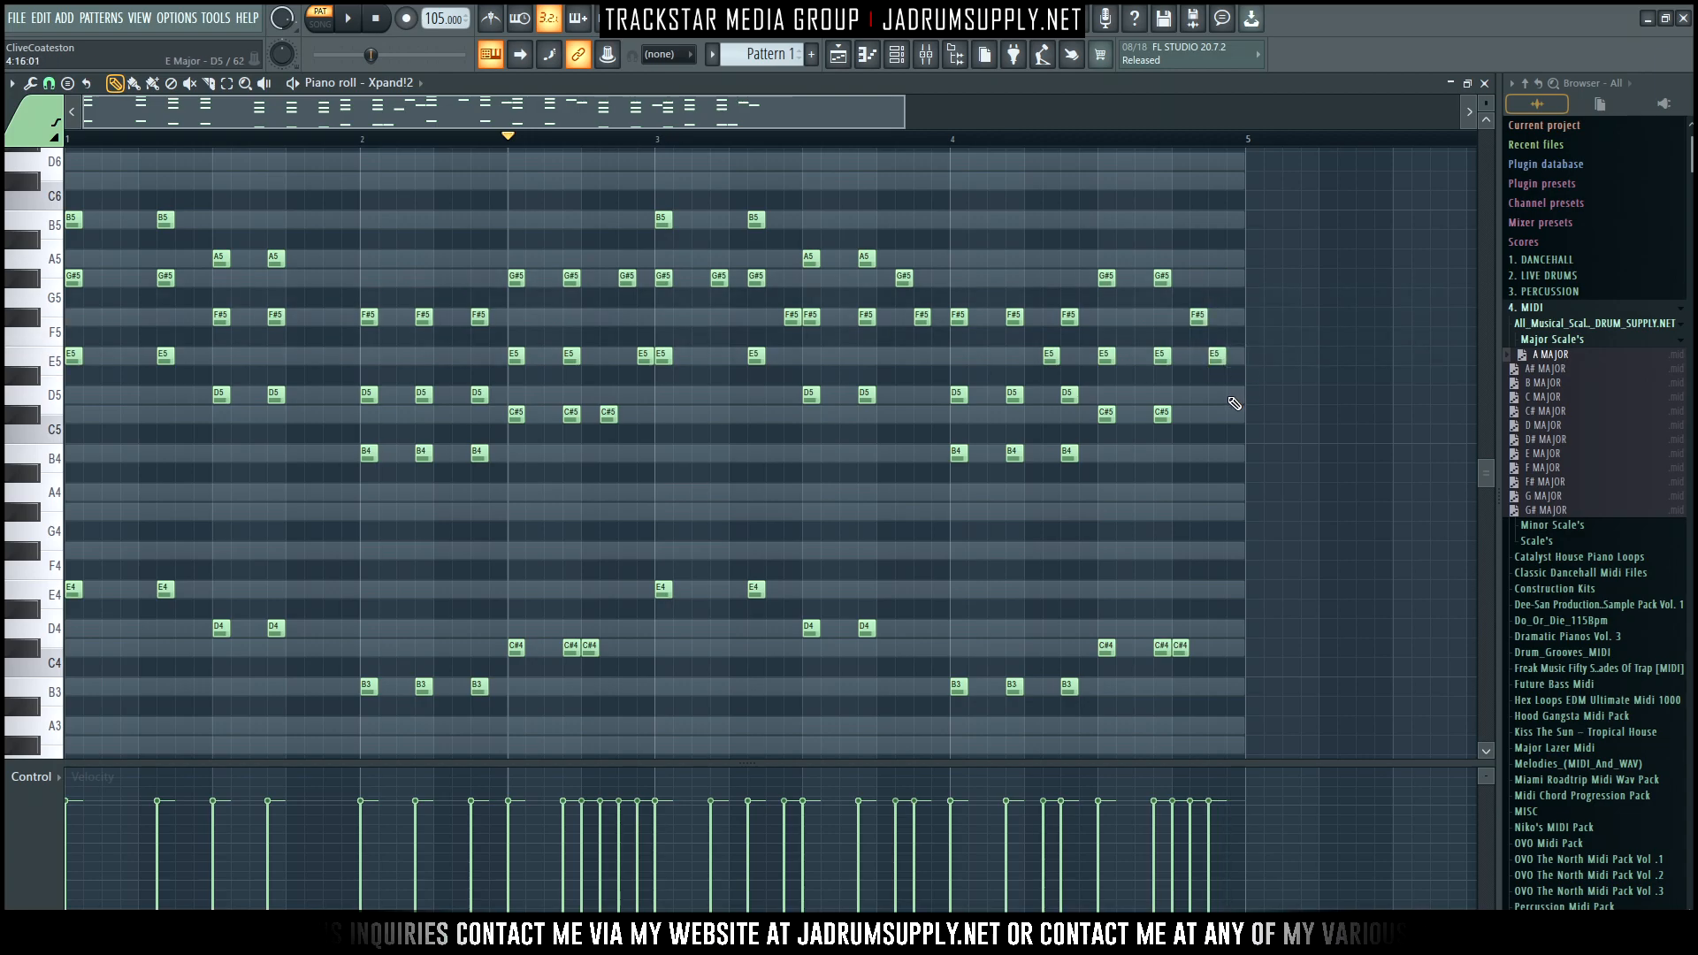
click(1230, 393)
key(space)
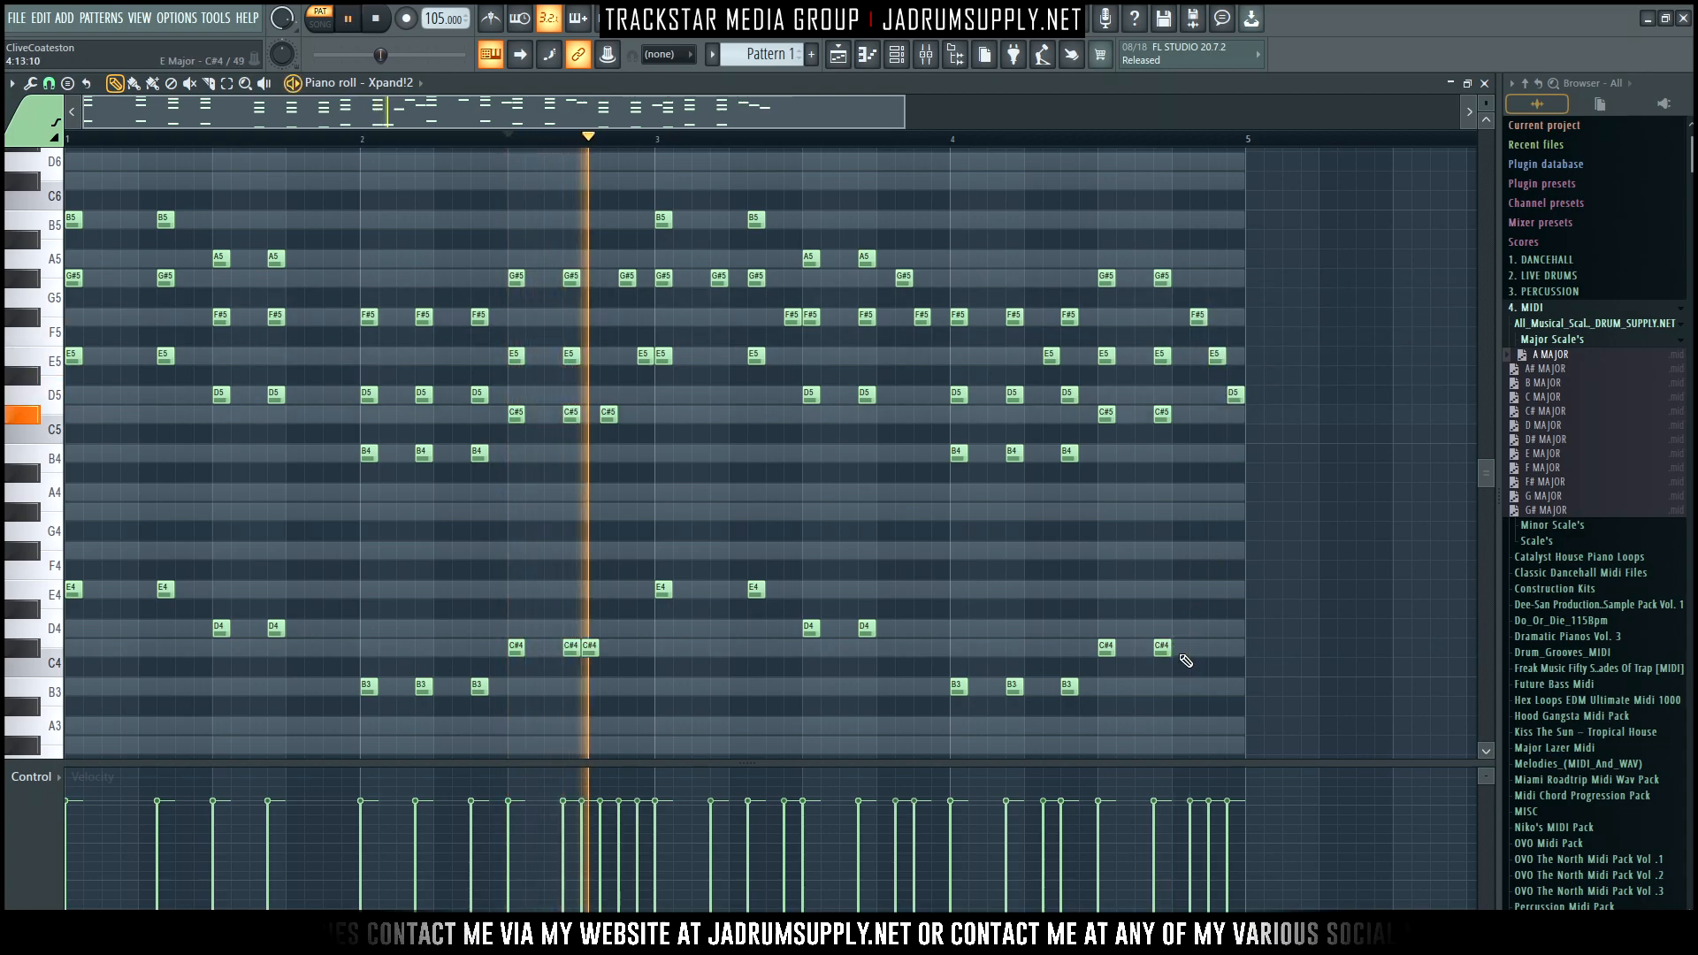
Add F#5, G#5, E5 and D5 notes at steps 3, 5, 15 and 16 of bar 1
click(107, 315)
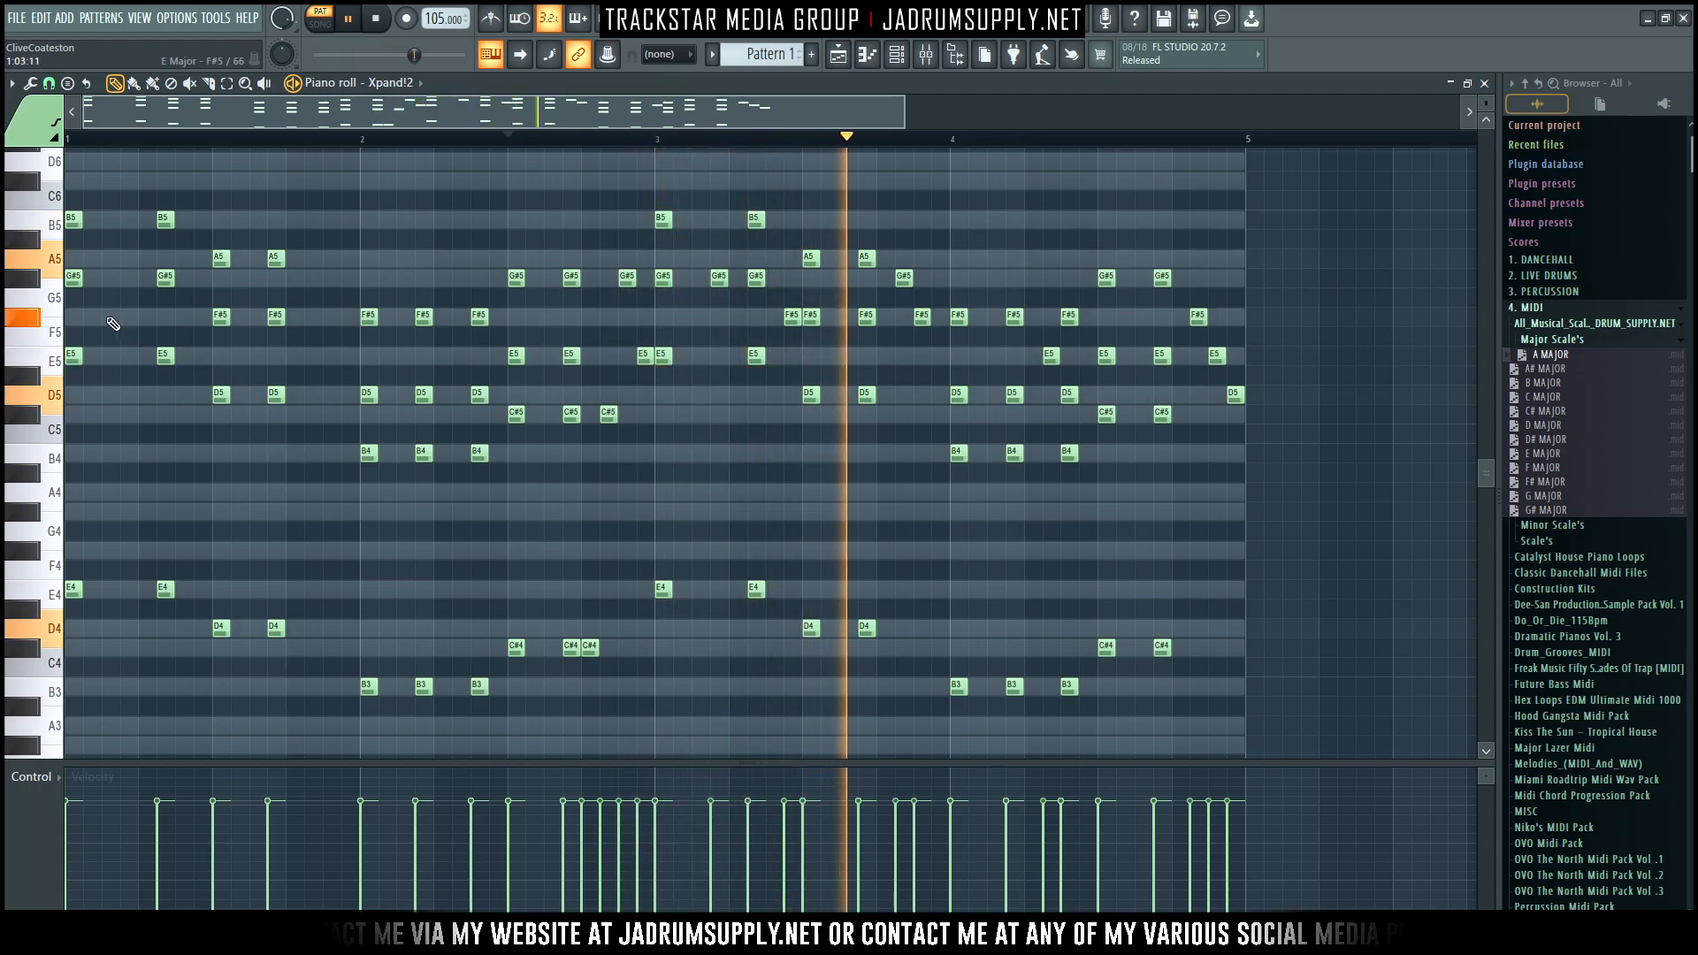
click(144, 277)
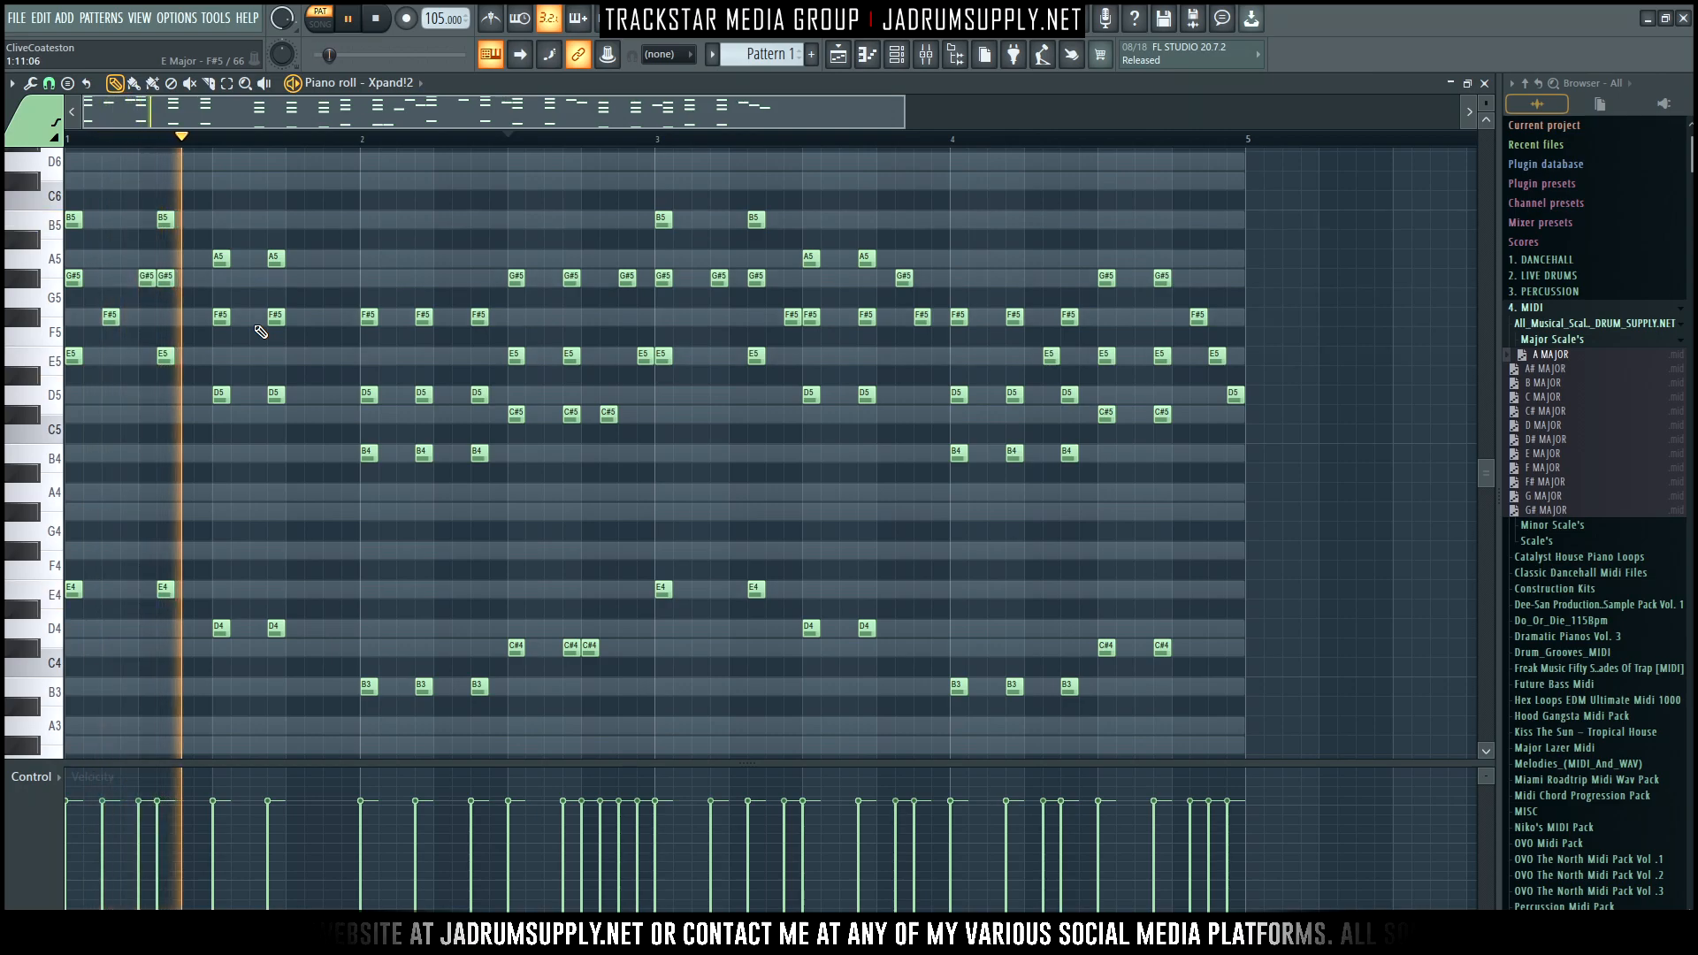
click(334, 395)
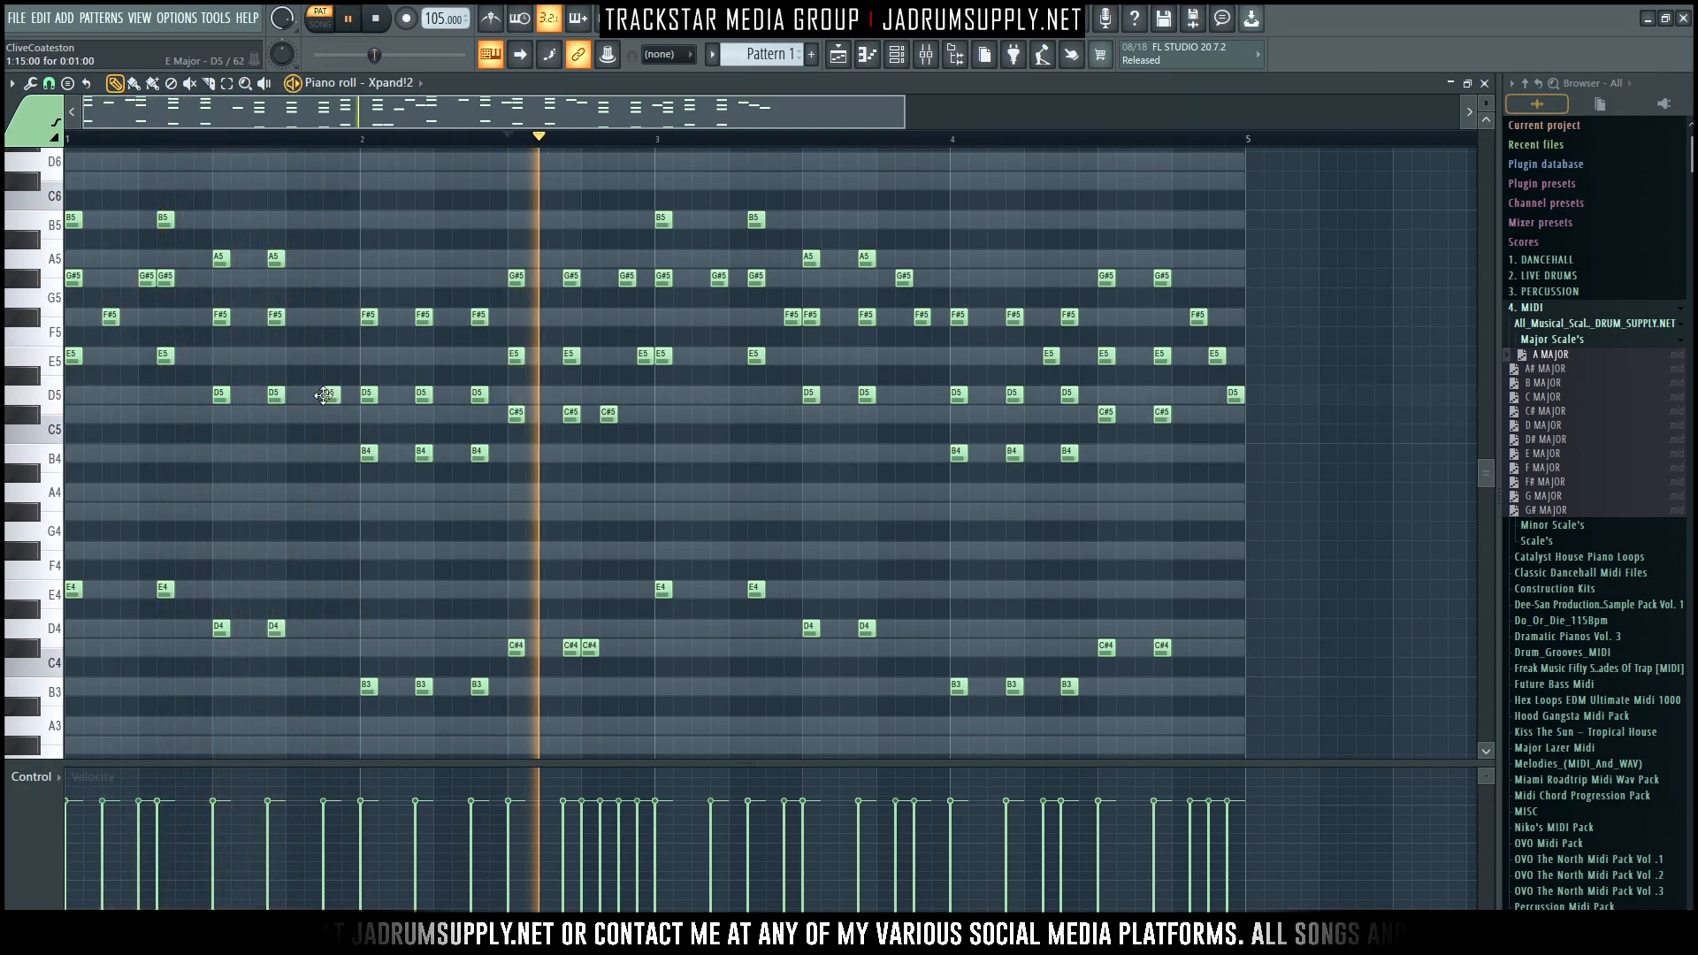
drag(332, 395, 350, 395)
click(331, 355)
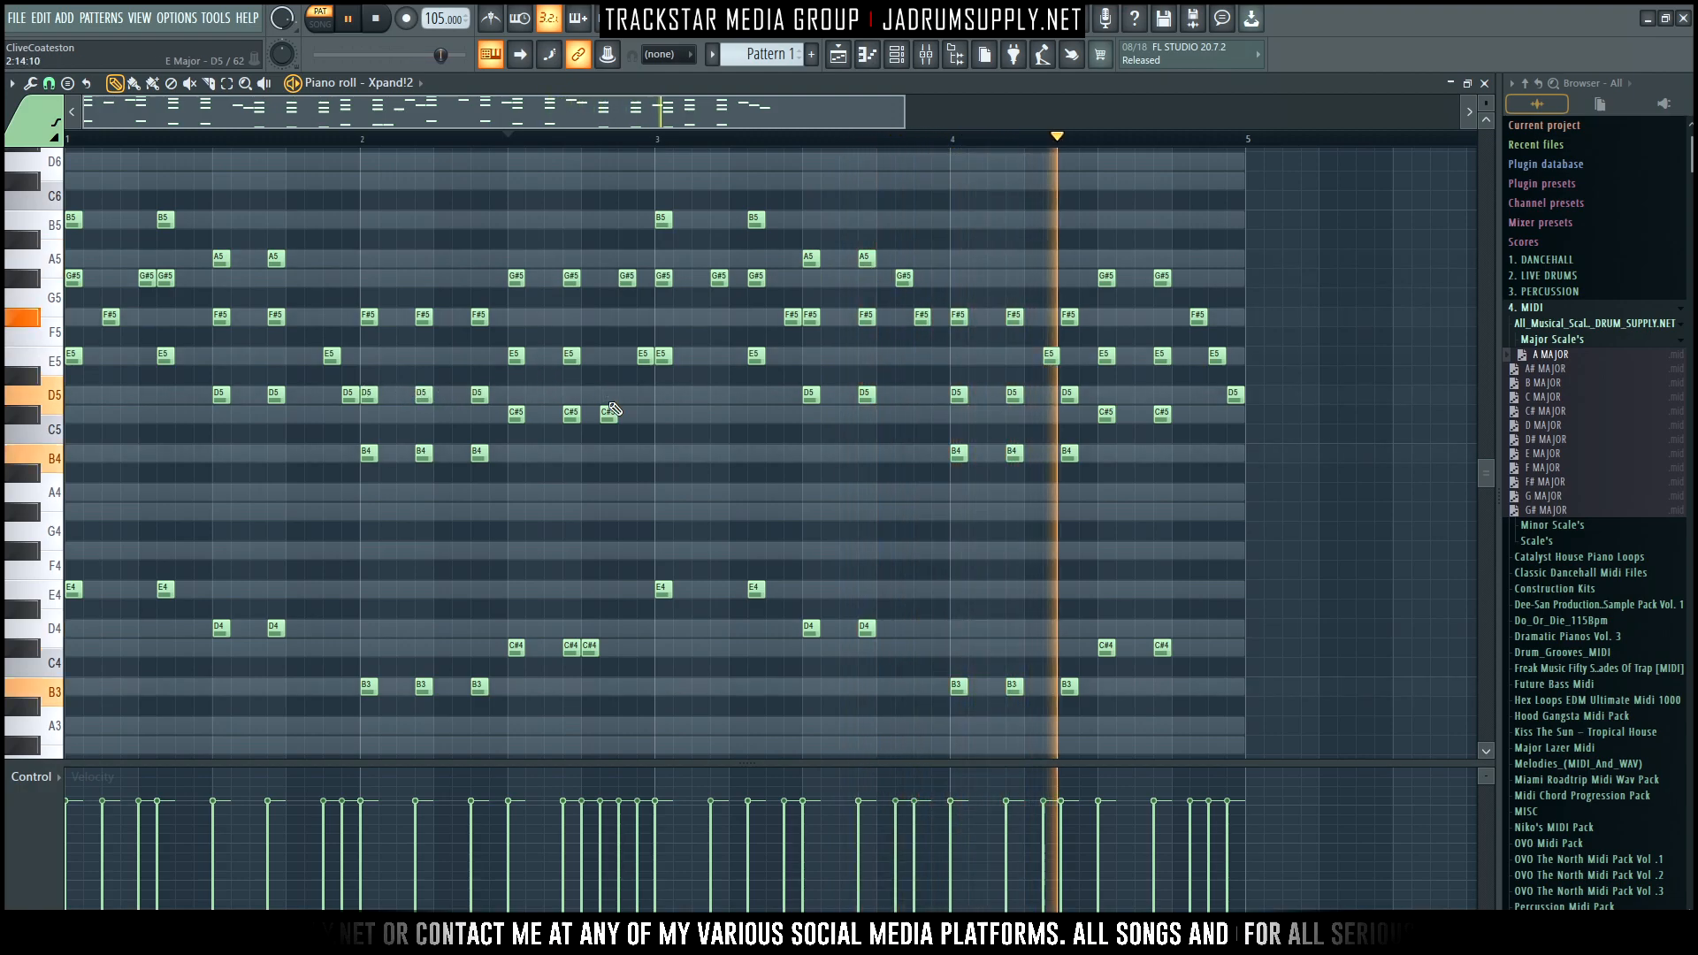
Delete the C#4 at step 13 of bar 2 and bar 1's step-5 G#5, and add F#5 at step 8 of bar 1
right_click(589, 647)
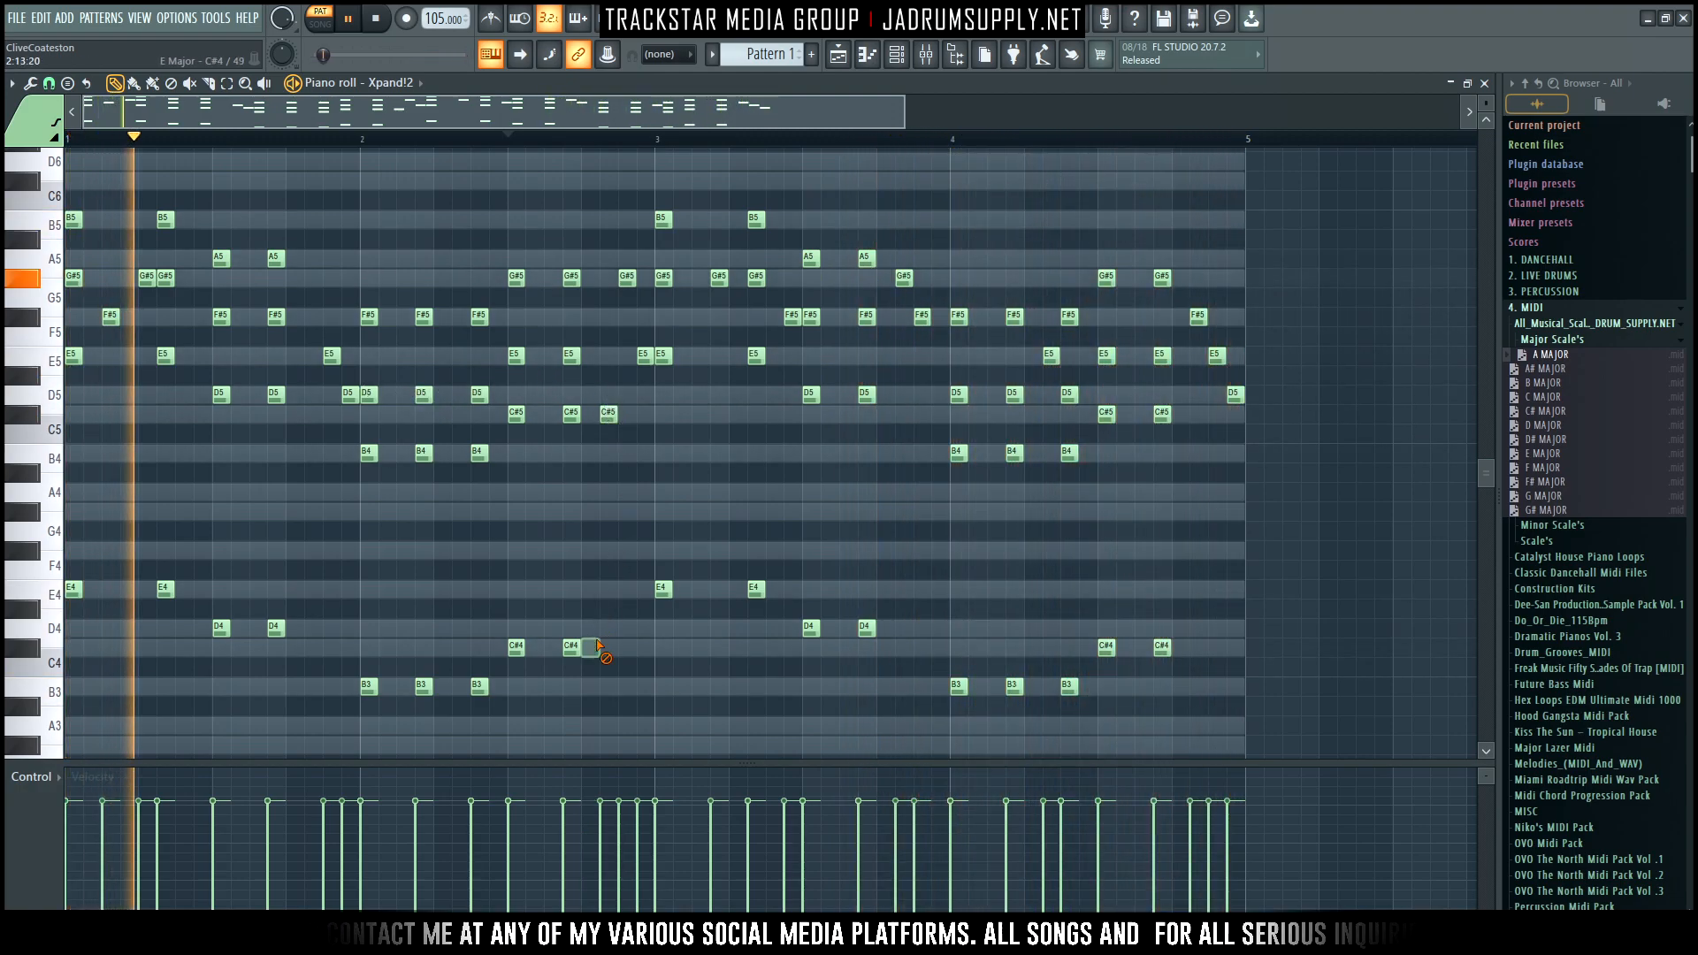
right_click(146, 278)
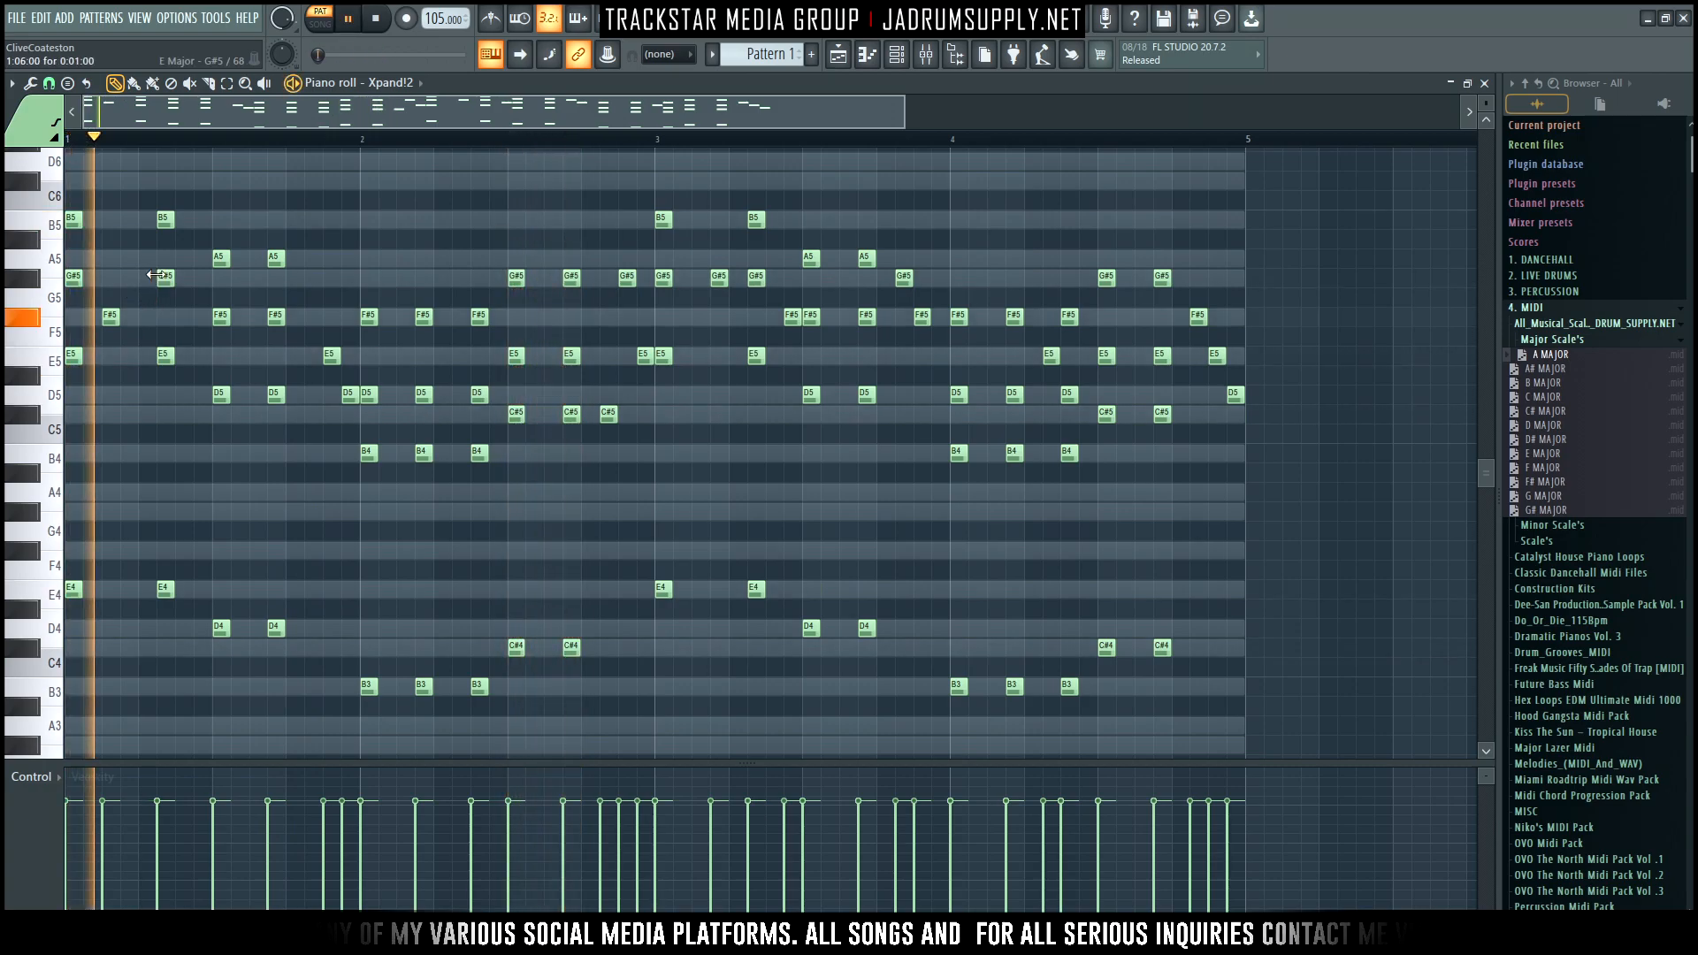
click(196, 316)
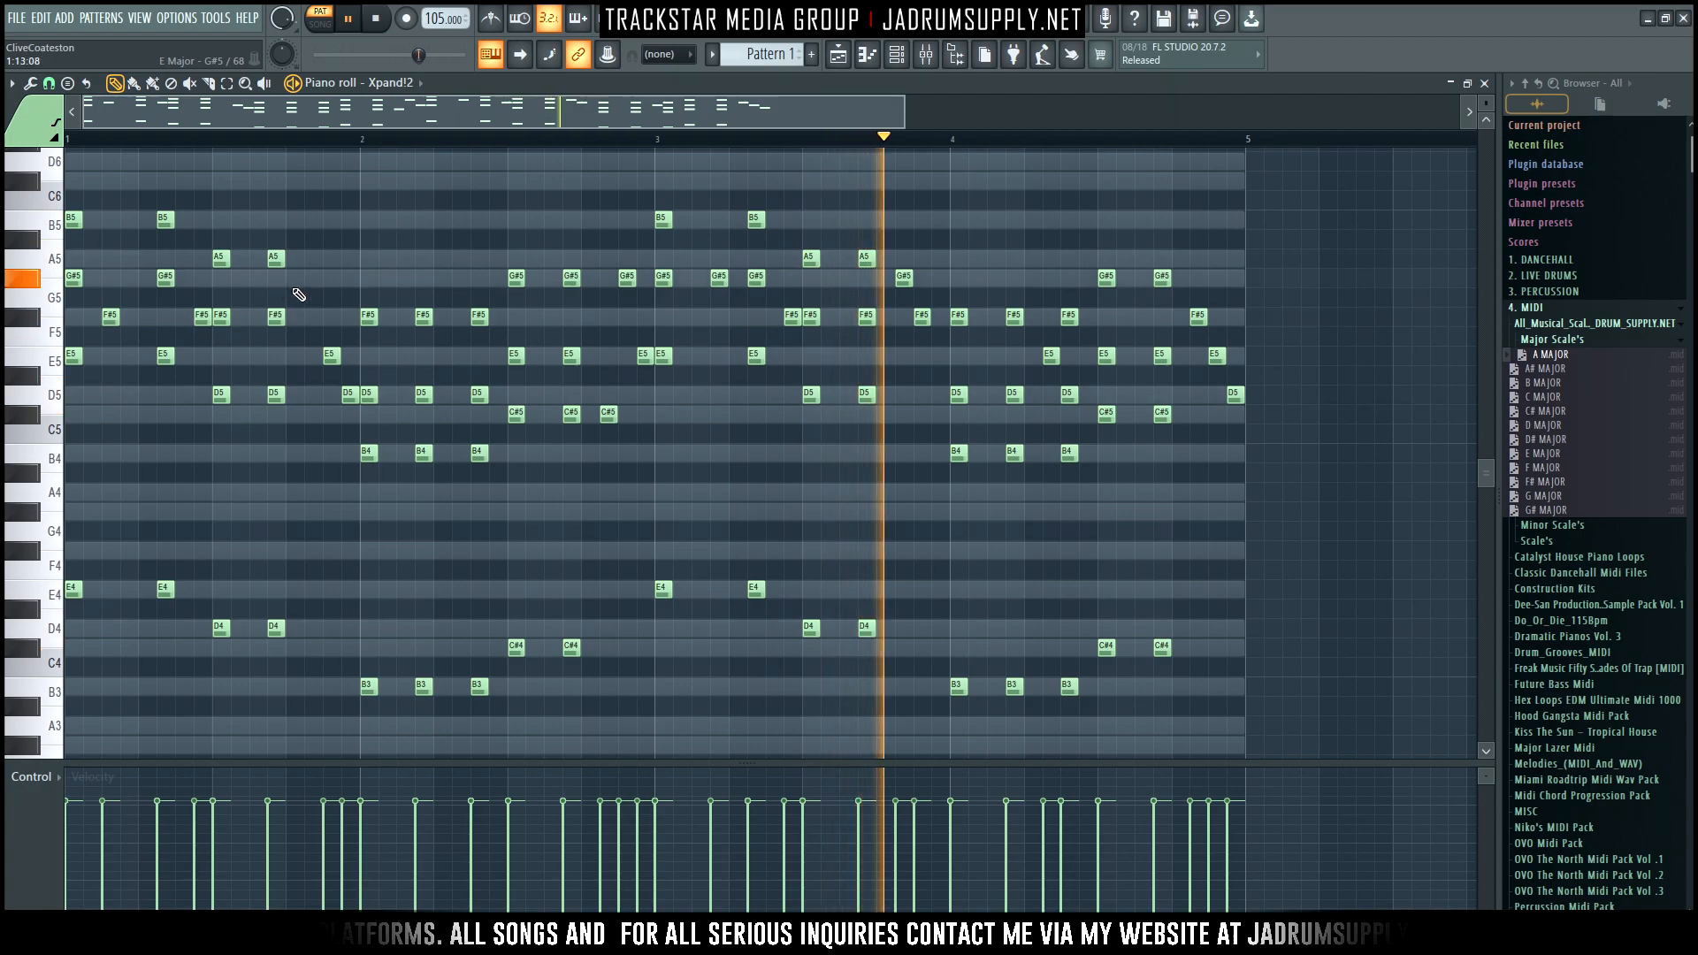
Stop playback, open the Xpand!2 instrument from the Channel rack and route it to mixer track 1
click(898, 57)
key(space)
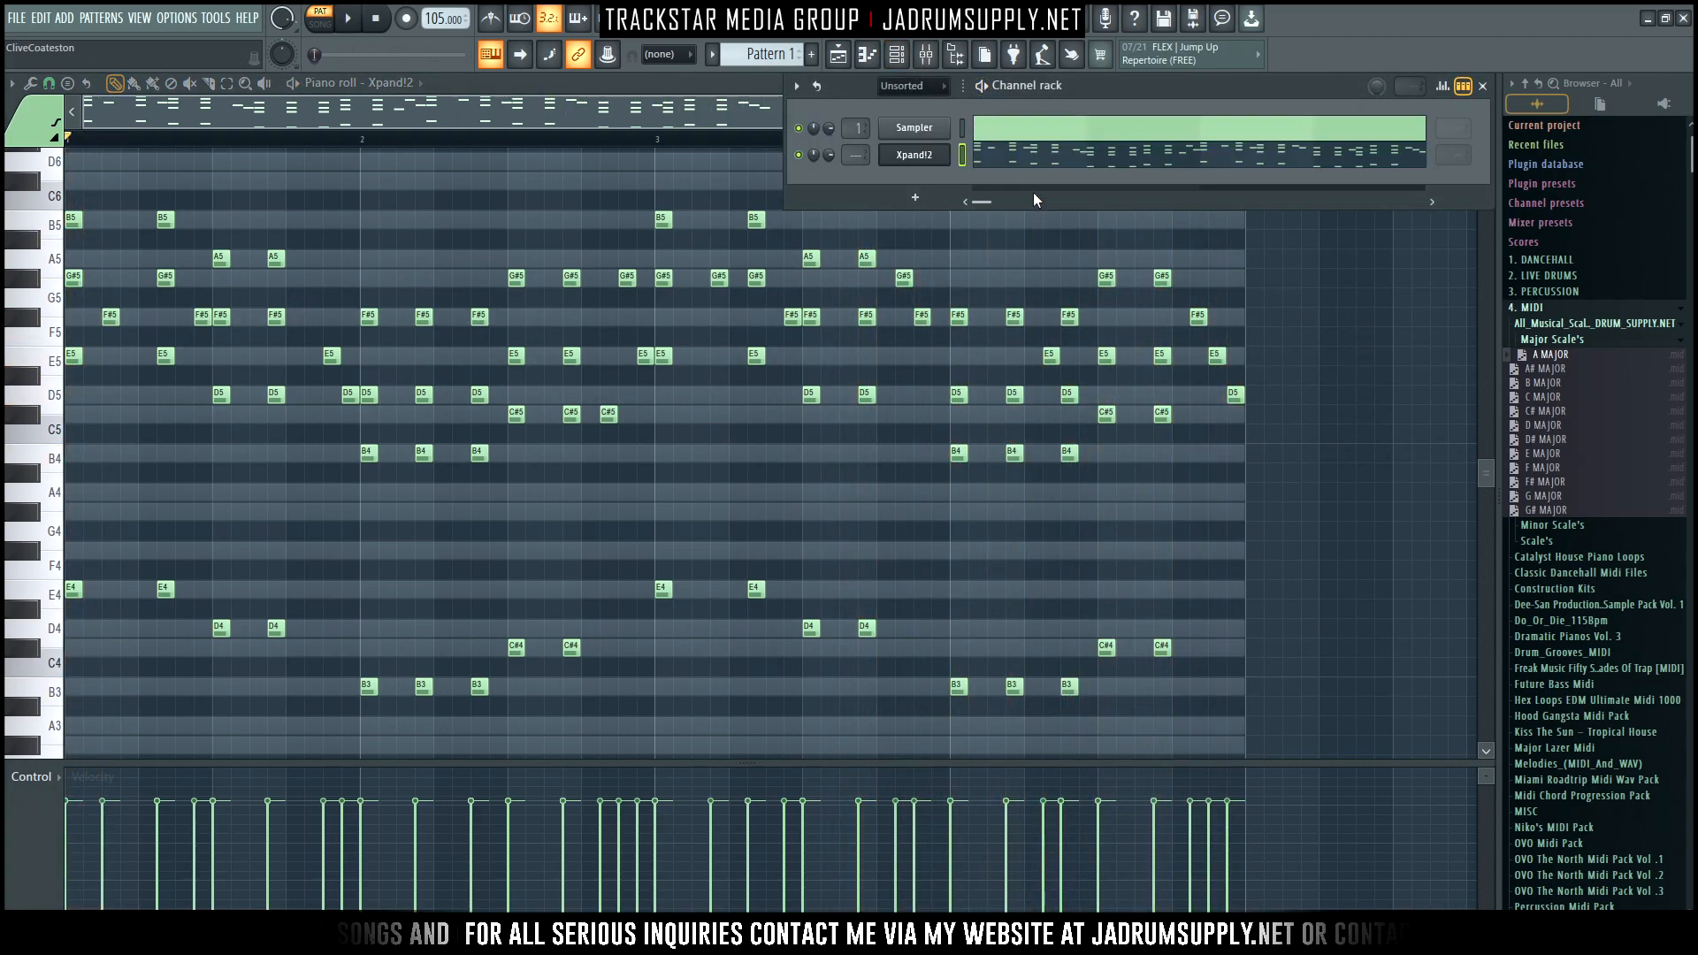
click(902, 156)
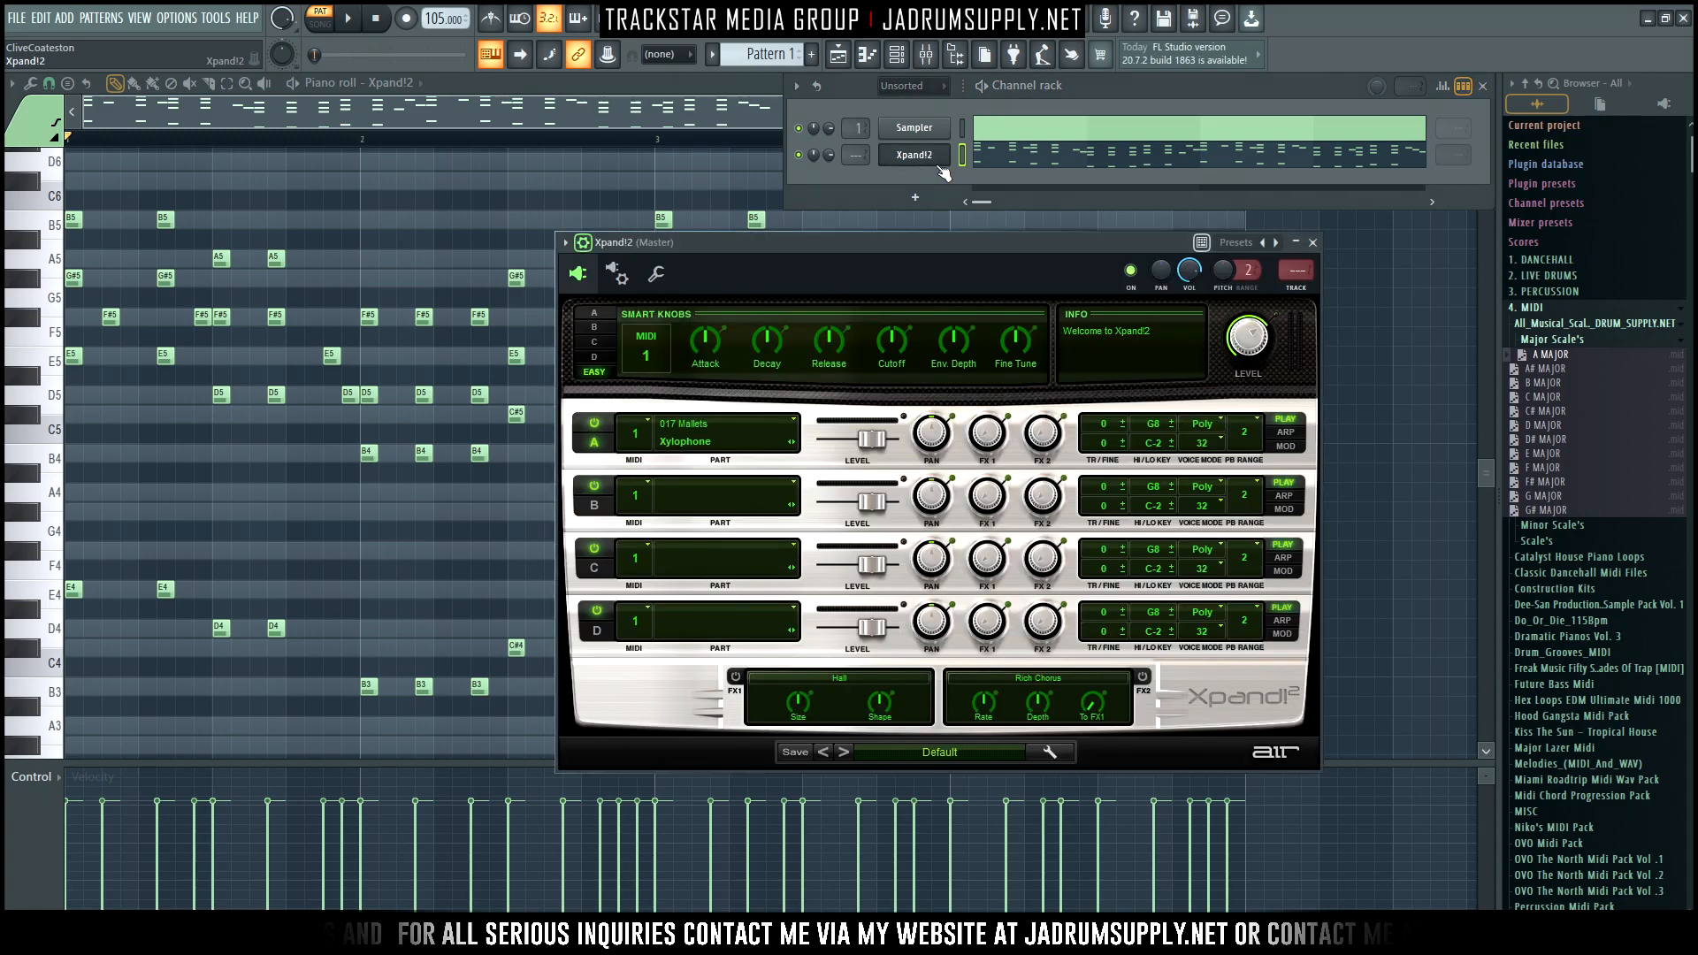
click(926, 55)
scroll(845, 157, up, 1)
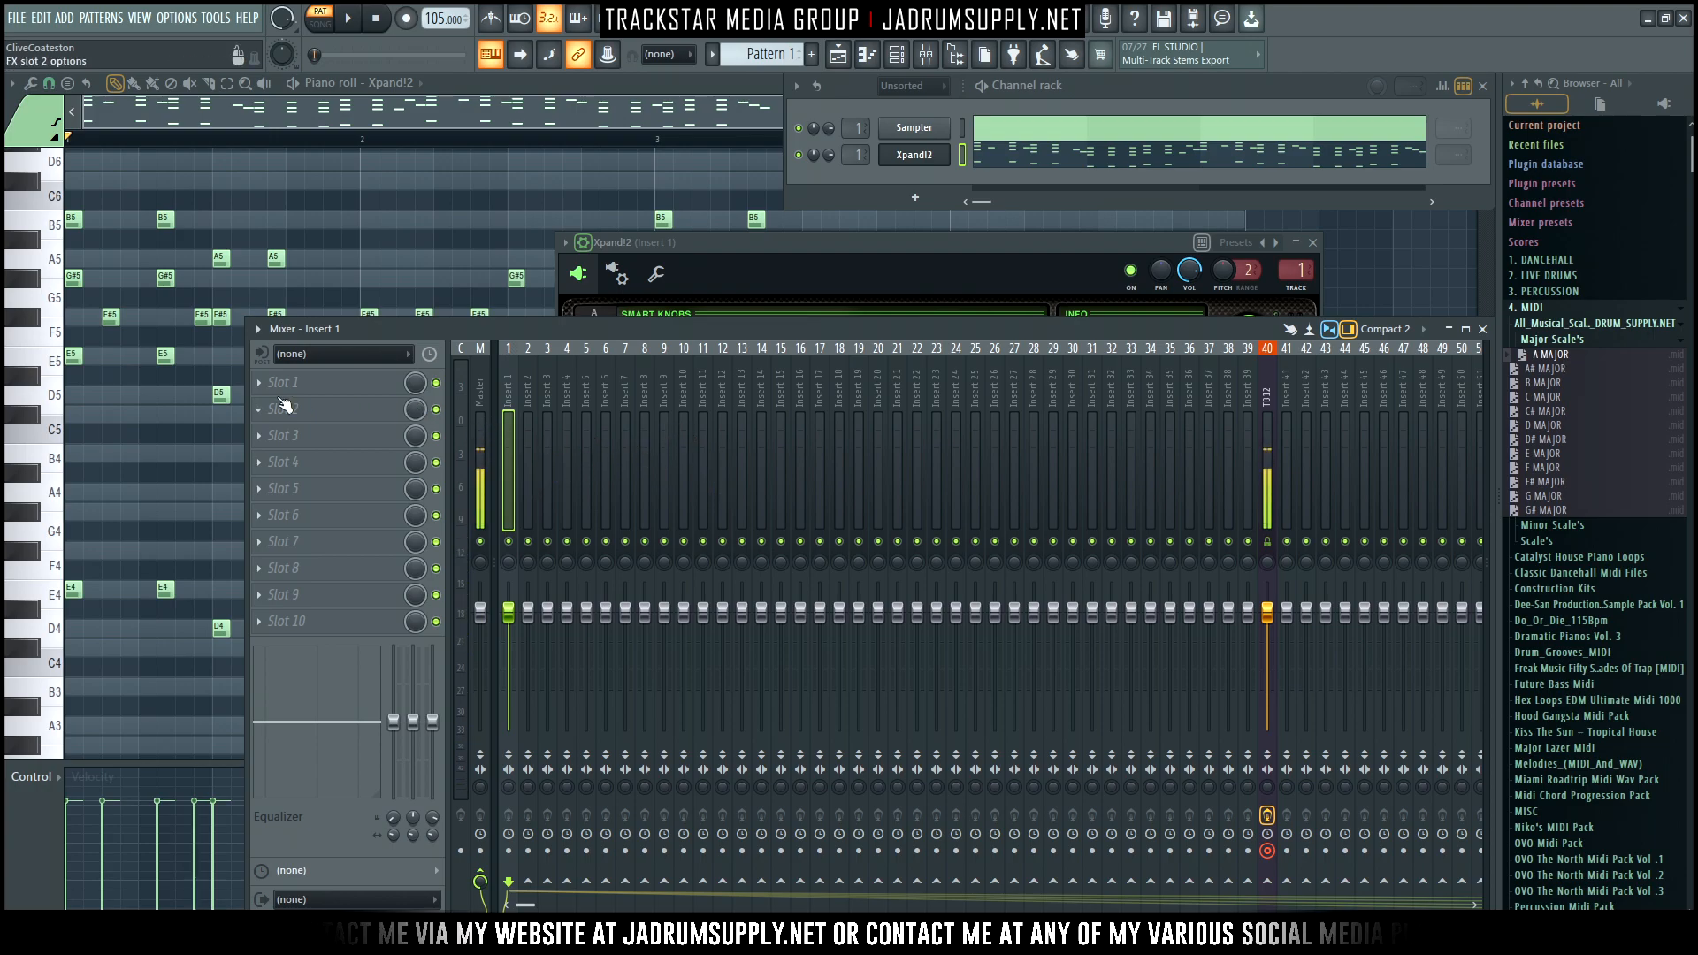
Rename mixer insert track 46 as REVERB
click(309, 392)
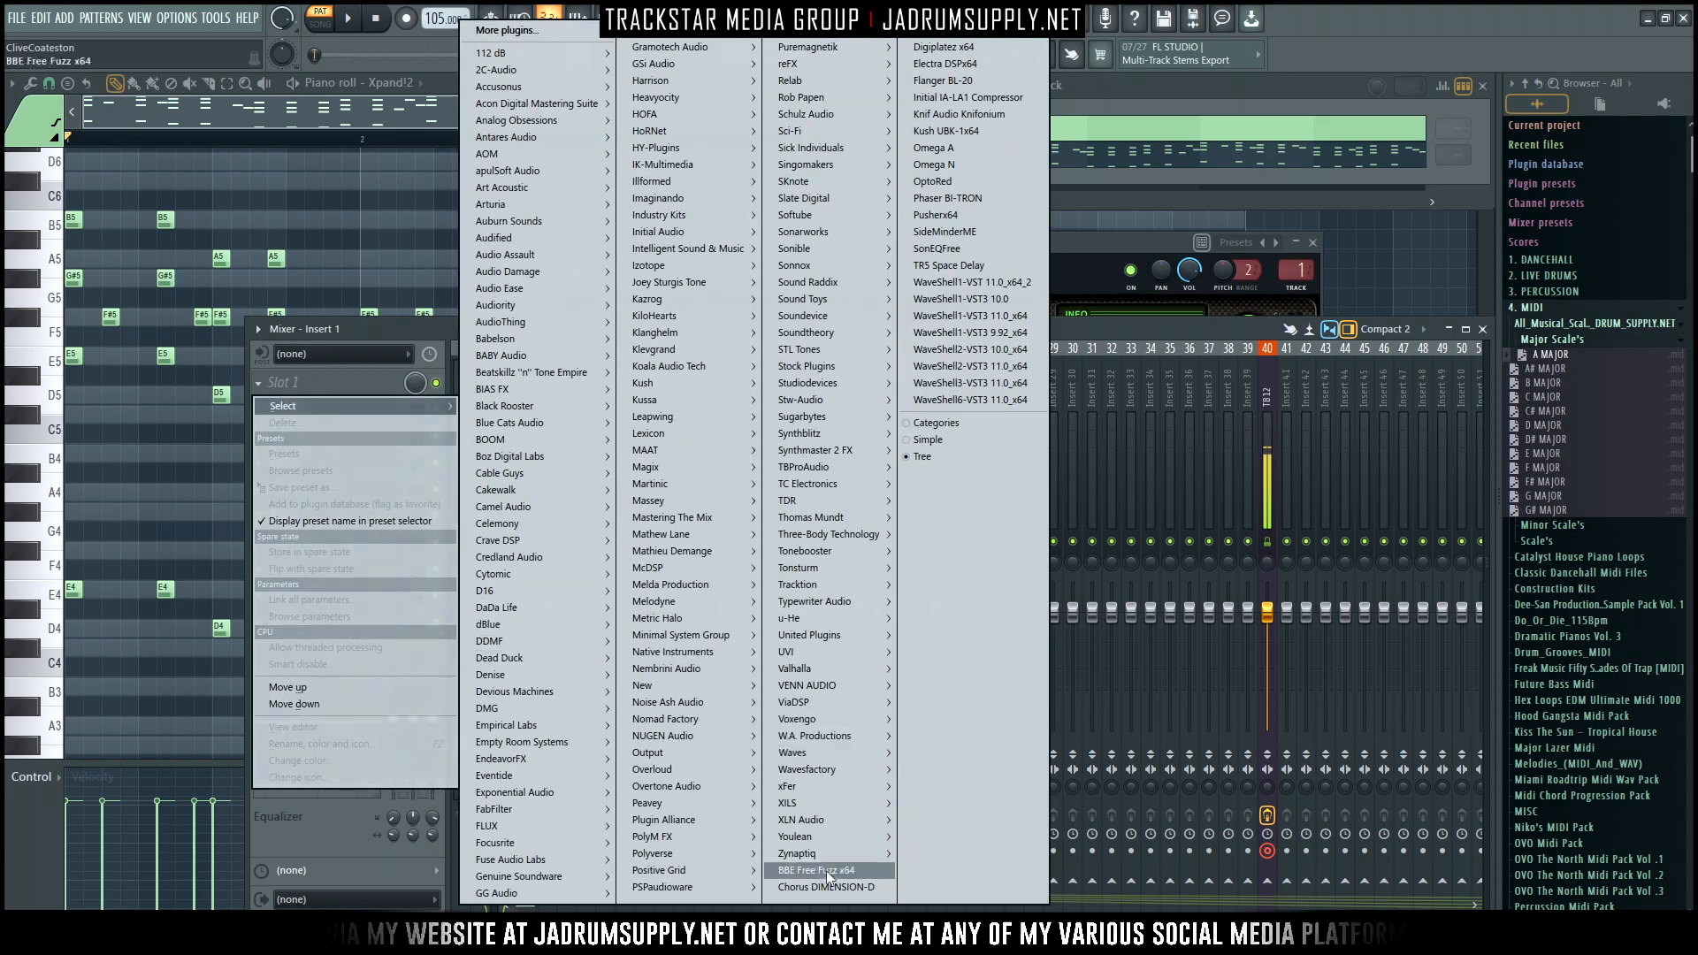
click(1138, 518)
click(1377, 485)
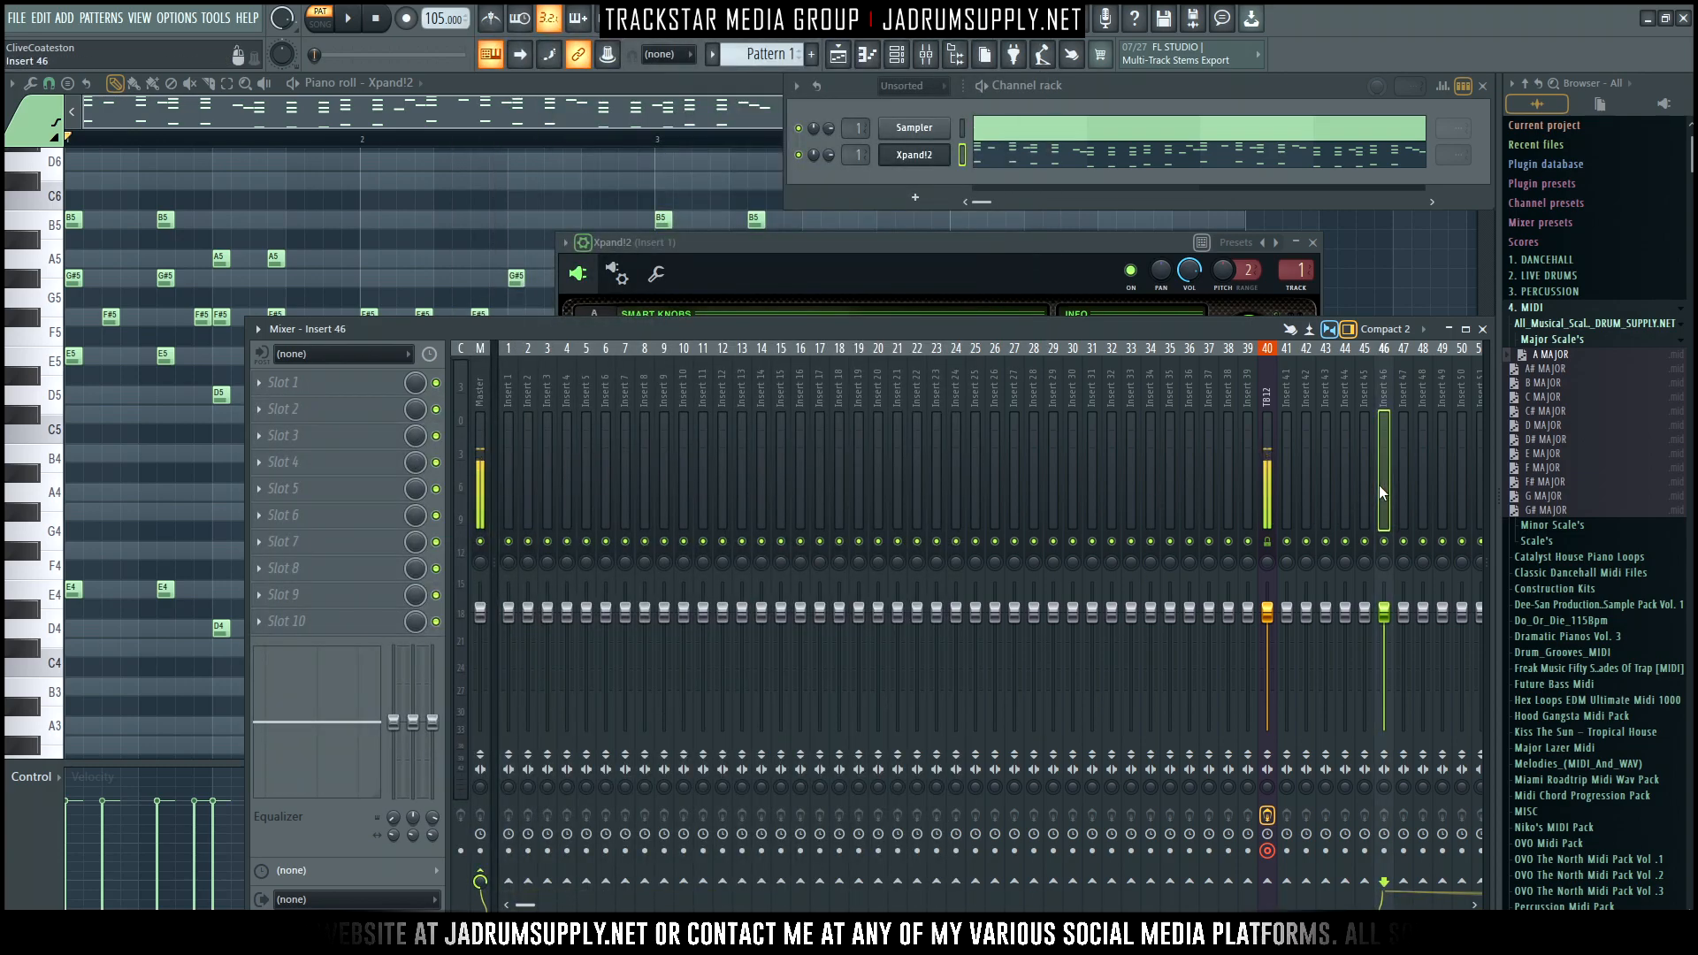
right_click(1378, 485)
click(1466, 365)
text(REVERB)
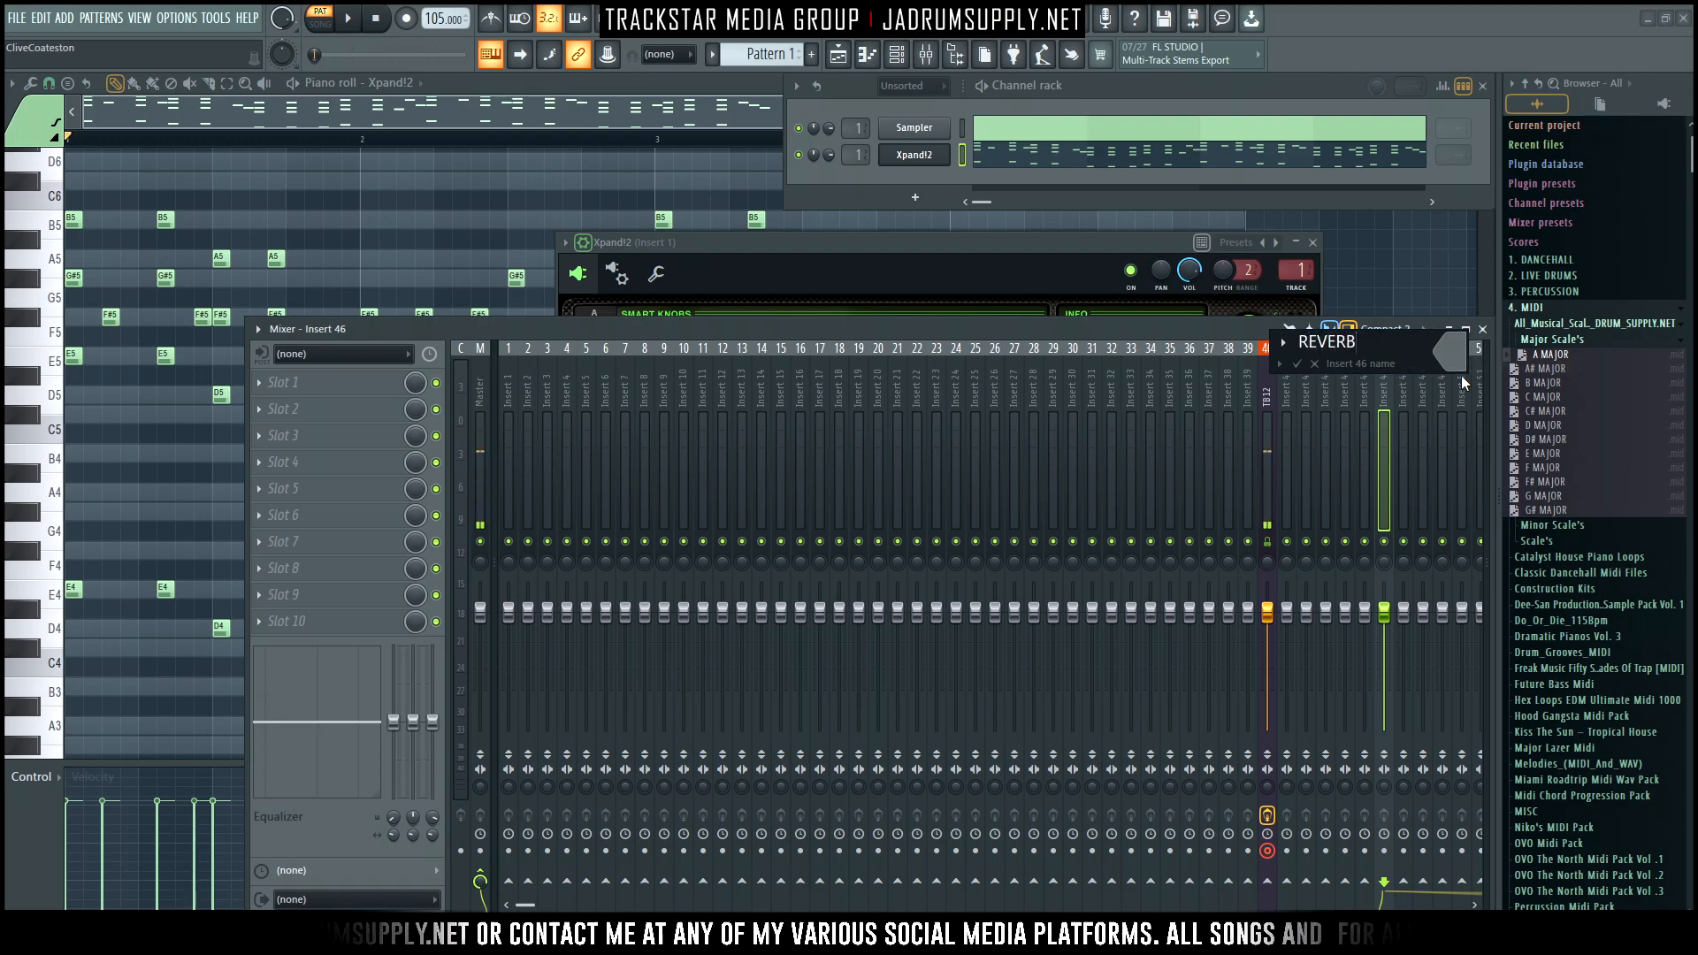
key(Return)
Load the ValhallaVintageVerb effect into the first slot of the REVERB track
click(317, 382)
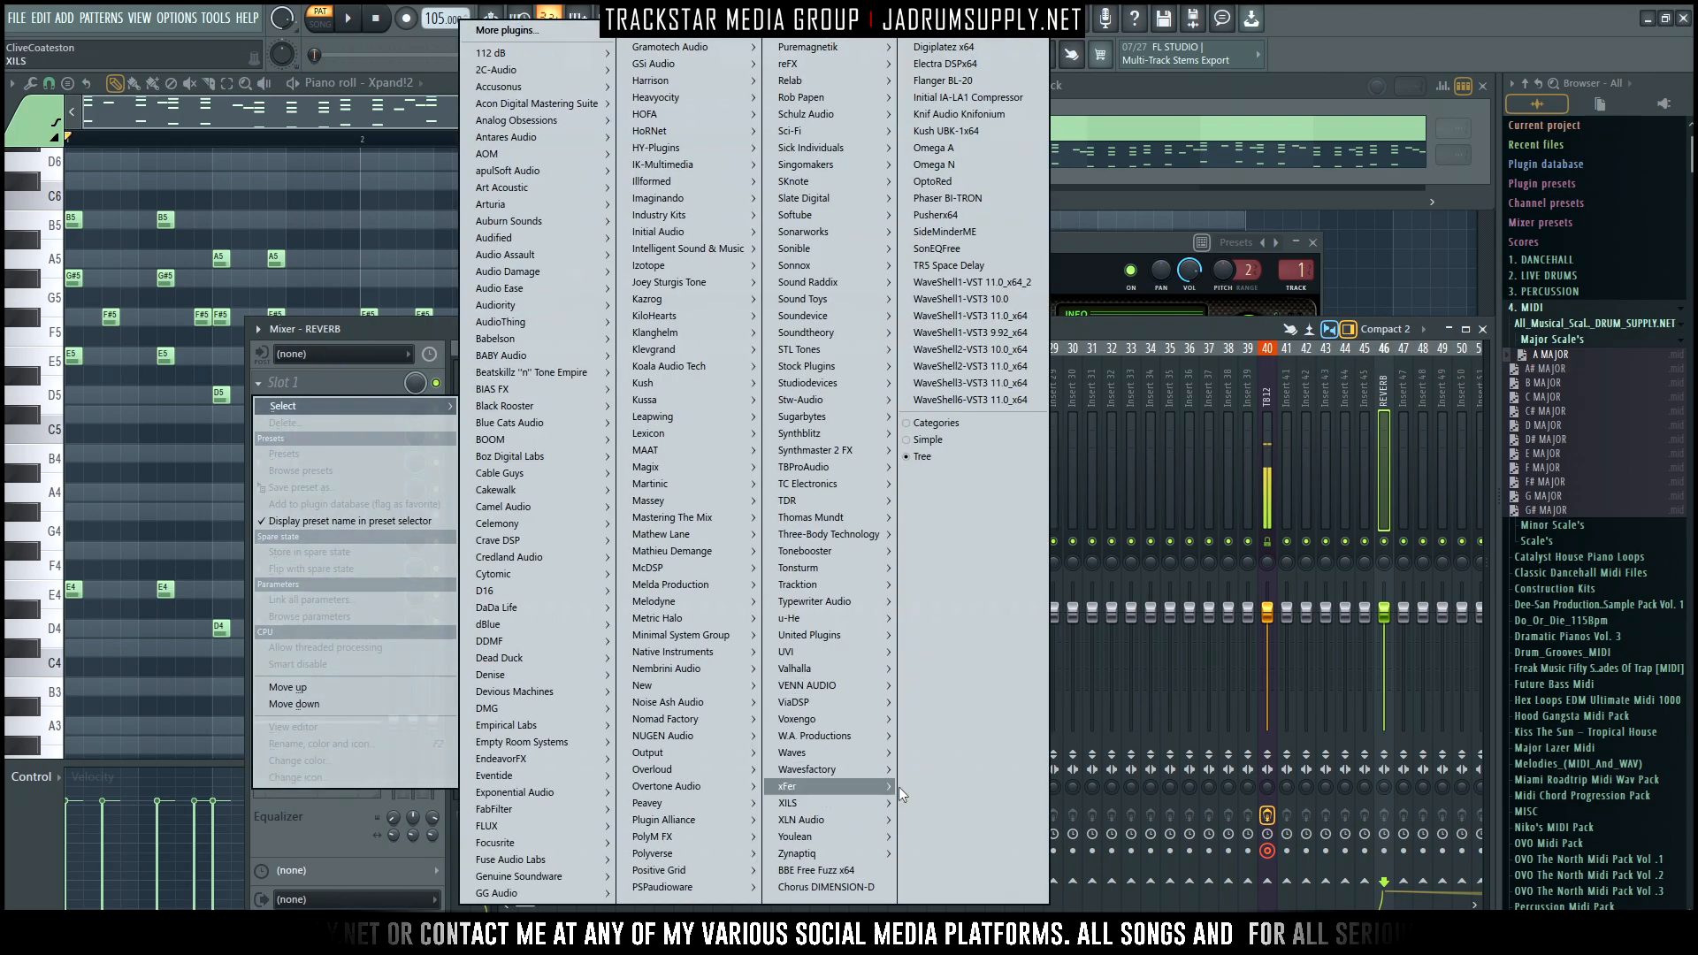
mouse_move(840, 670)
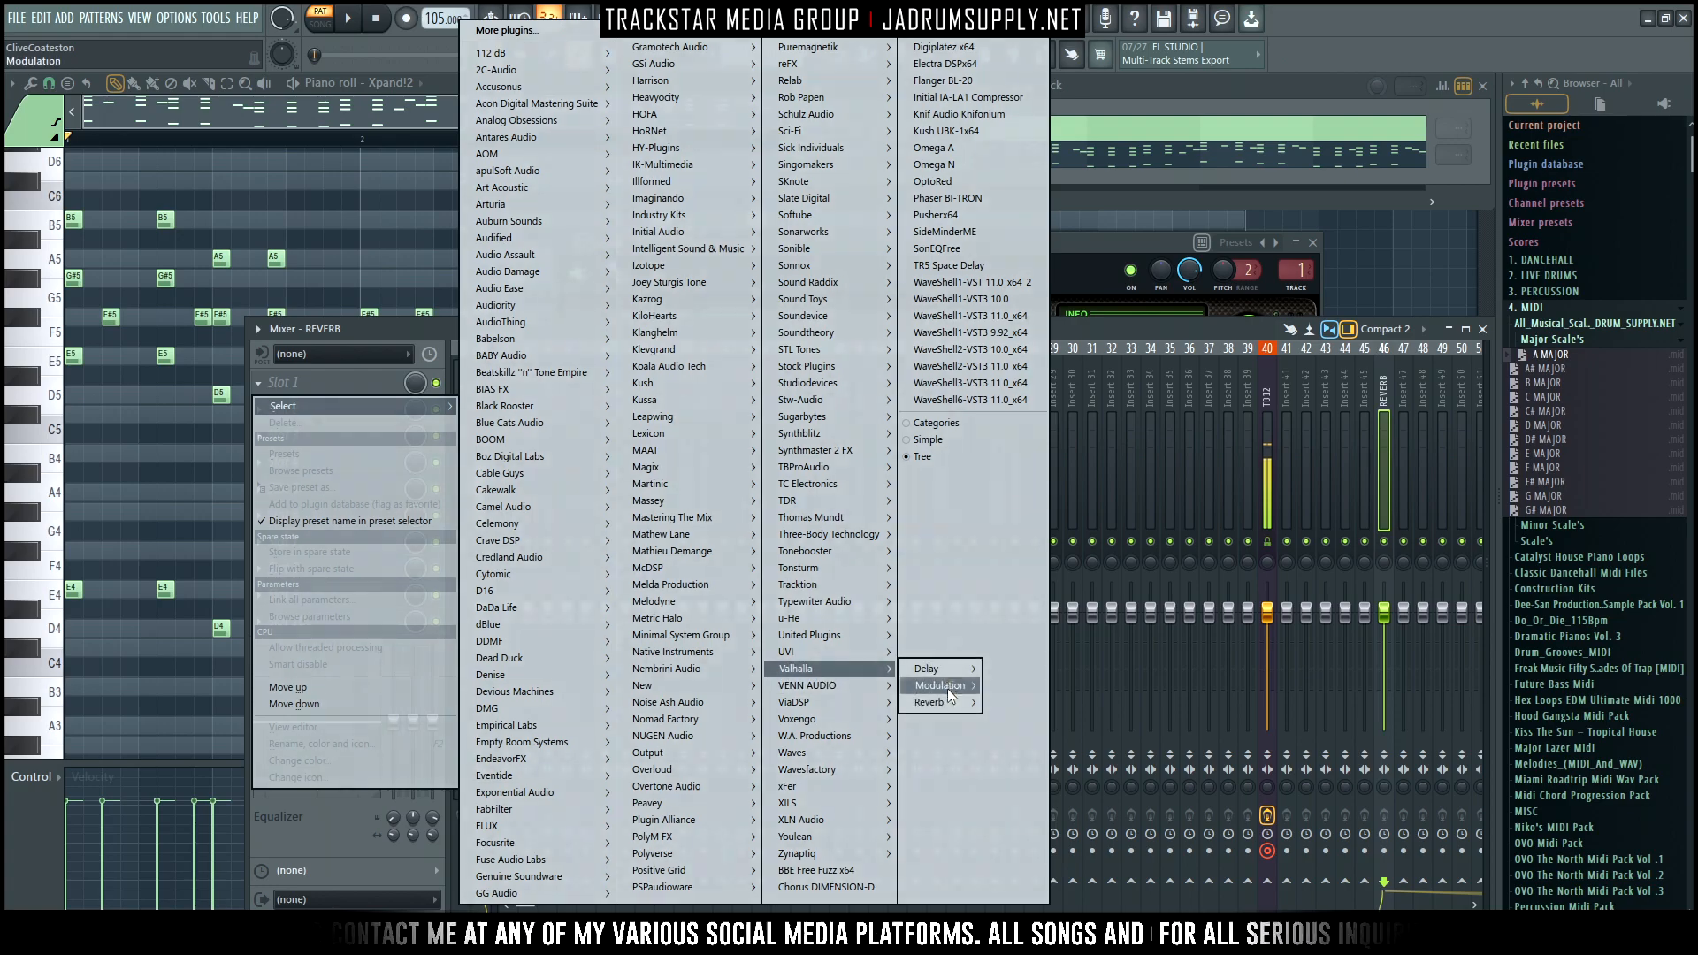
mouse_move(943, 703)
click(1032, 752)
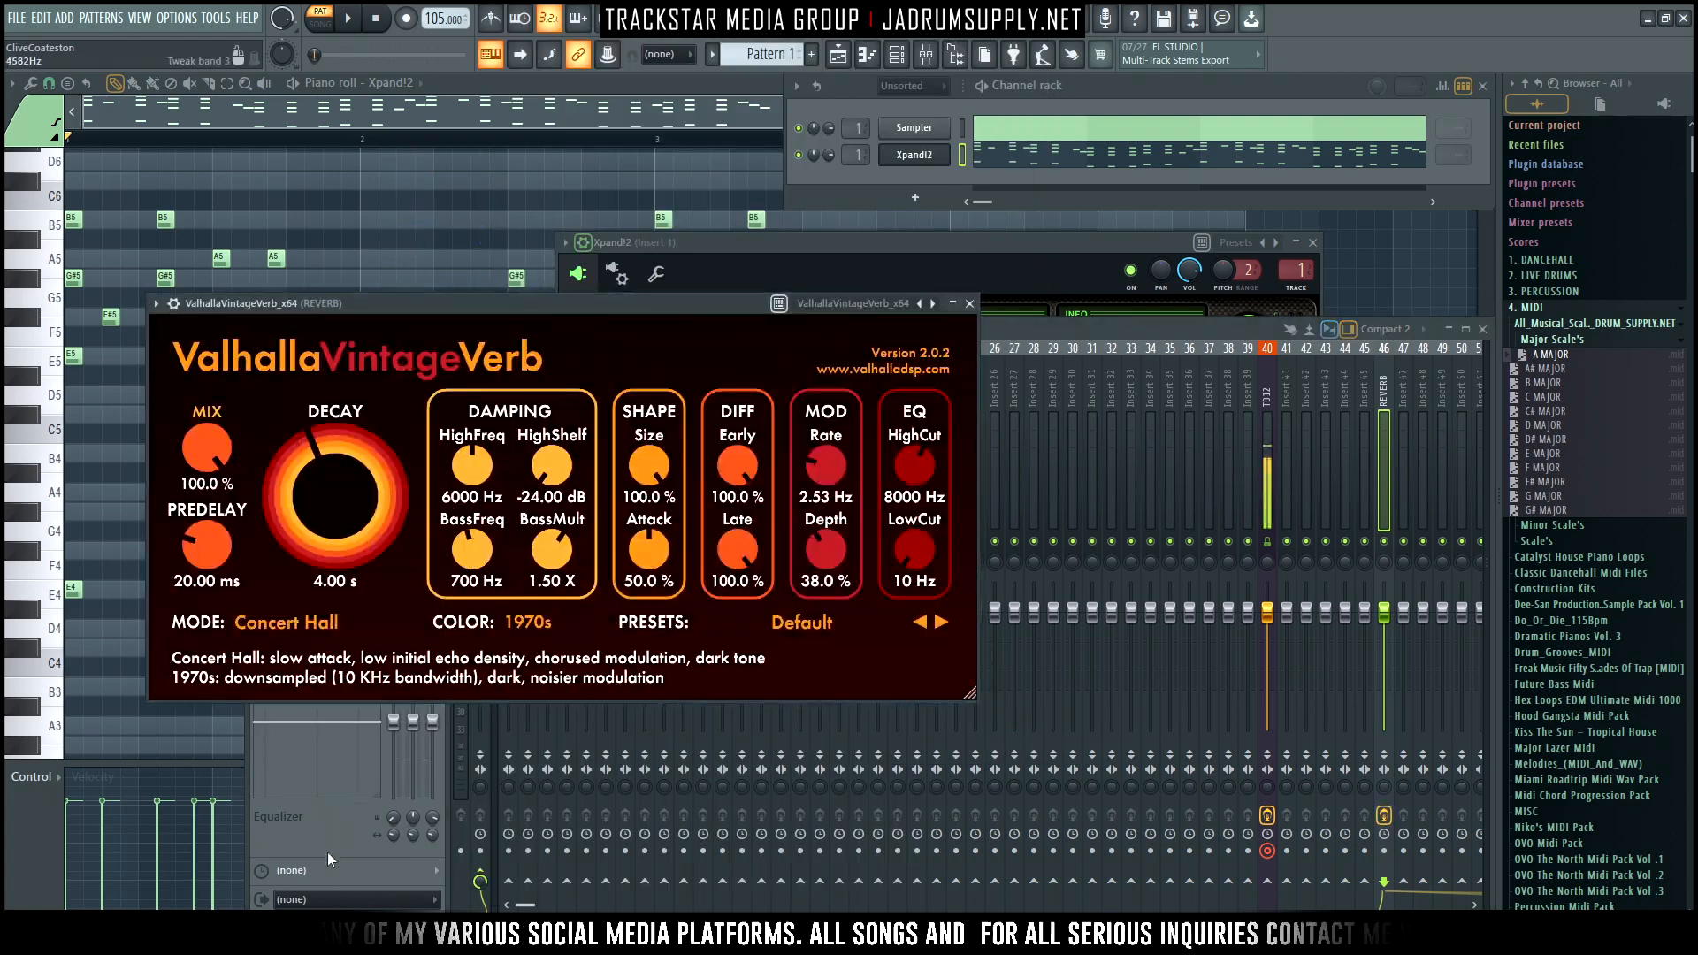
Calculate 60000/105 with the Windows search calculator and divide the result by 2
key(super)
text(60000)
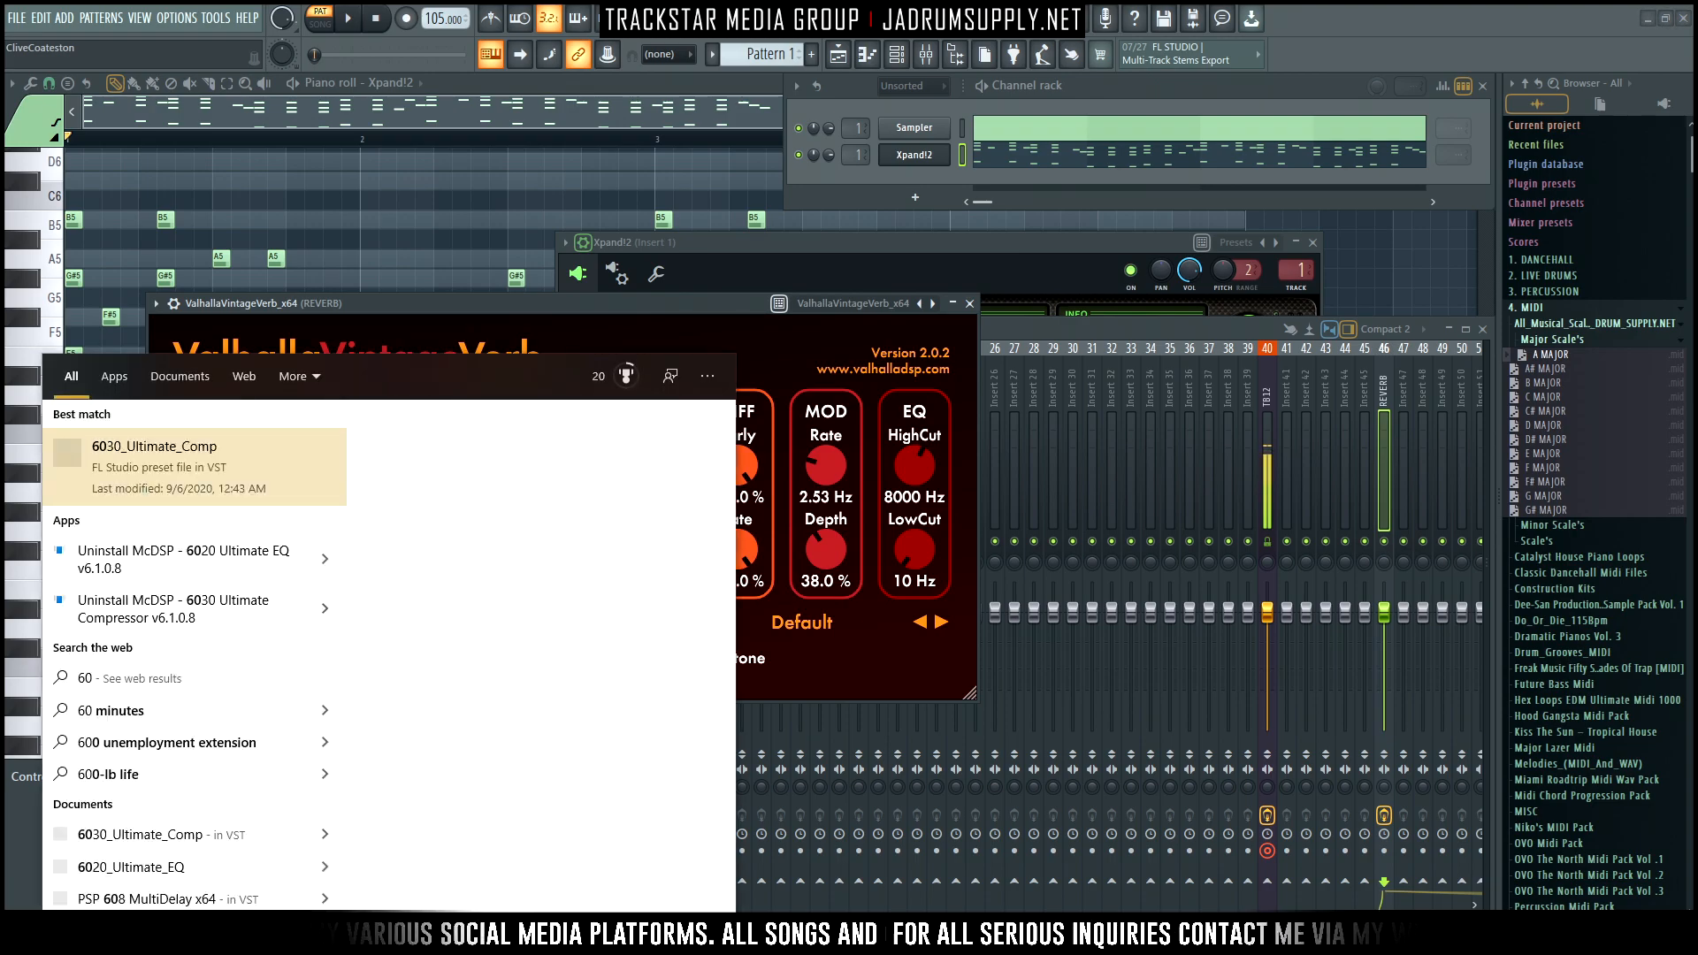
text(/105)
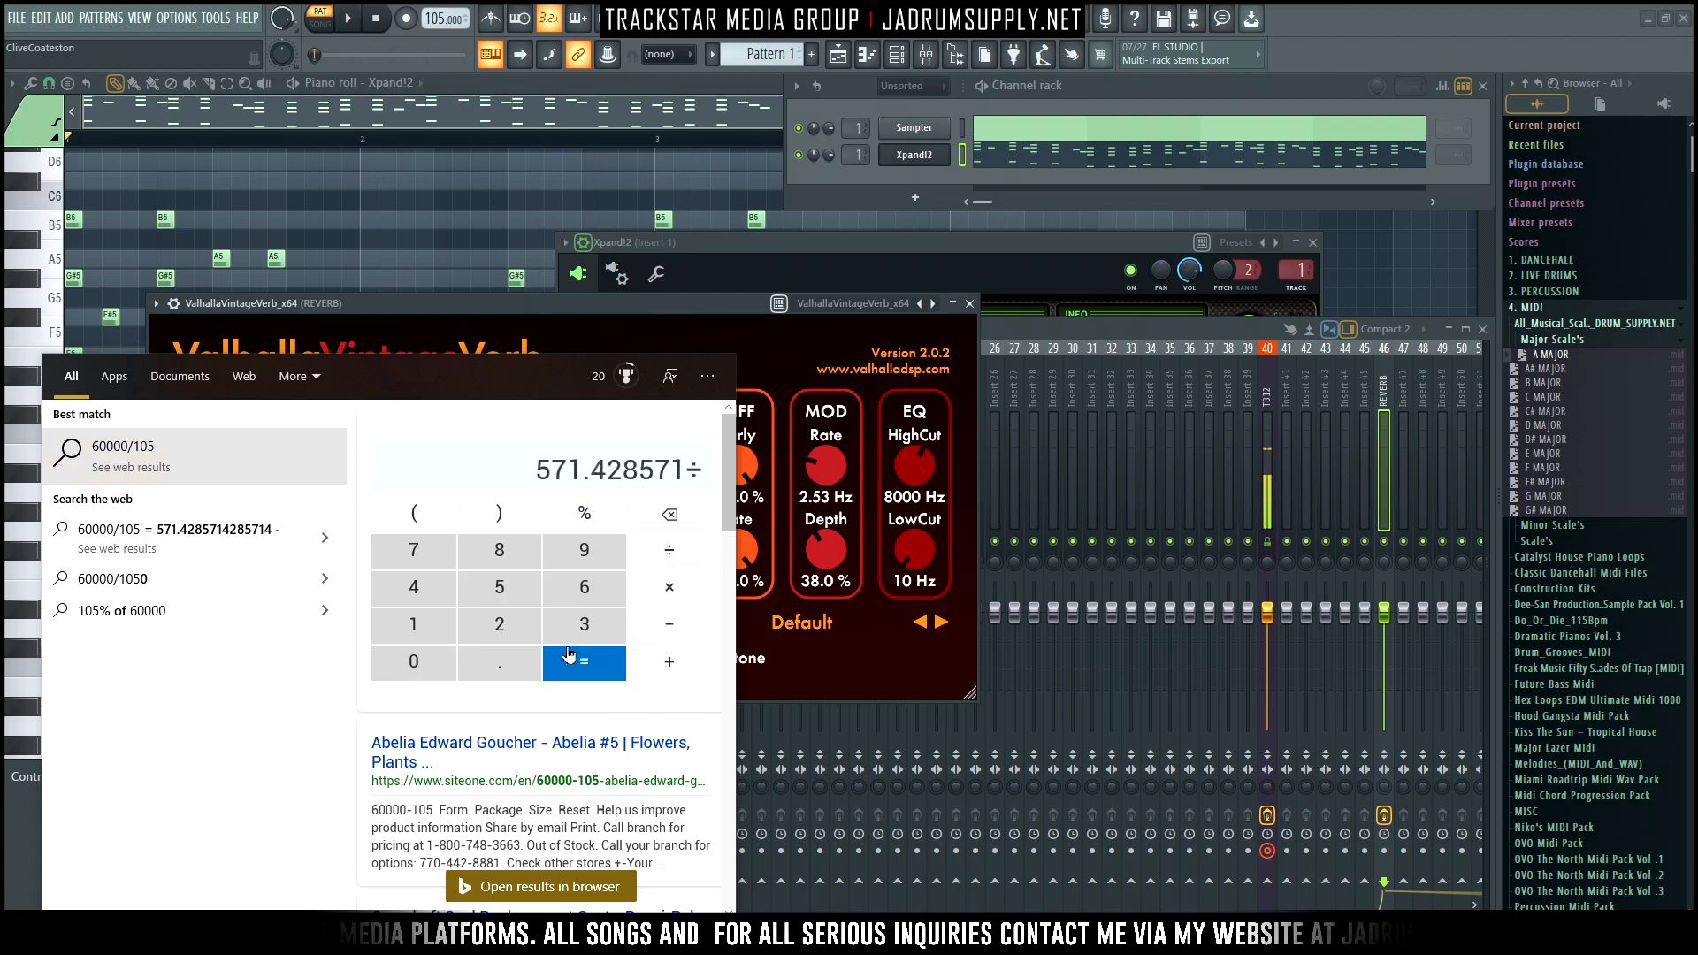
click(551, 656)
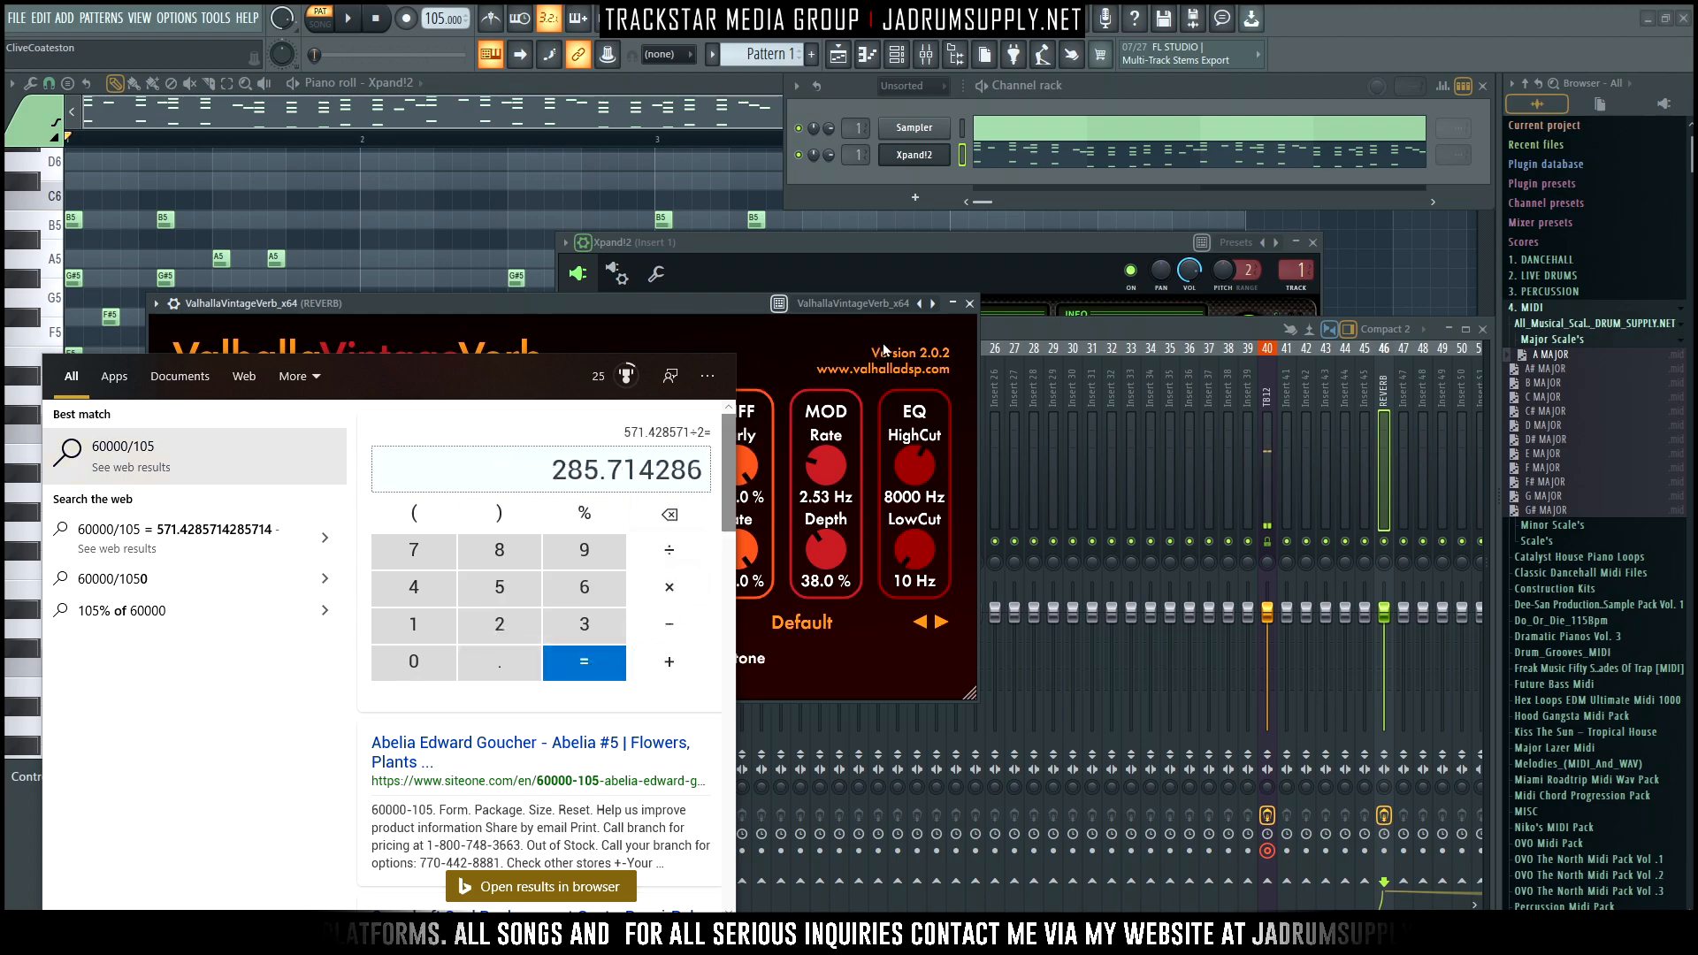
Set the reverb's decay to 2.85 s, predelay to 0.00 ms and mode to Plate, and close the plugin window
click(801, 380)
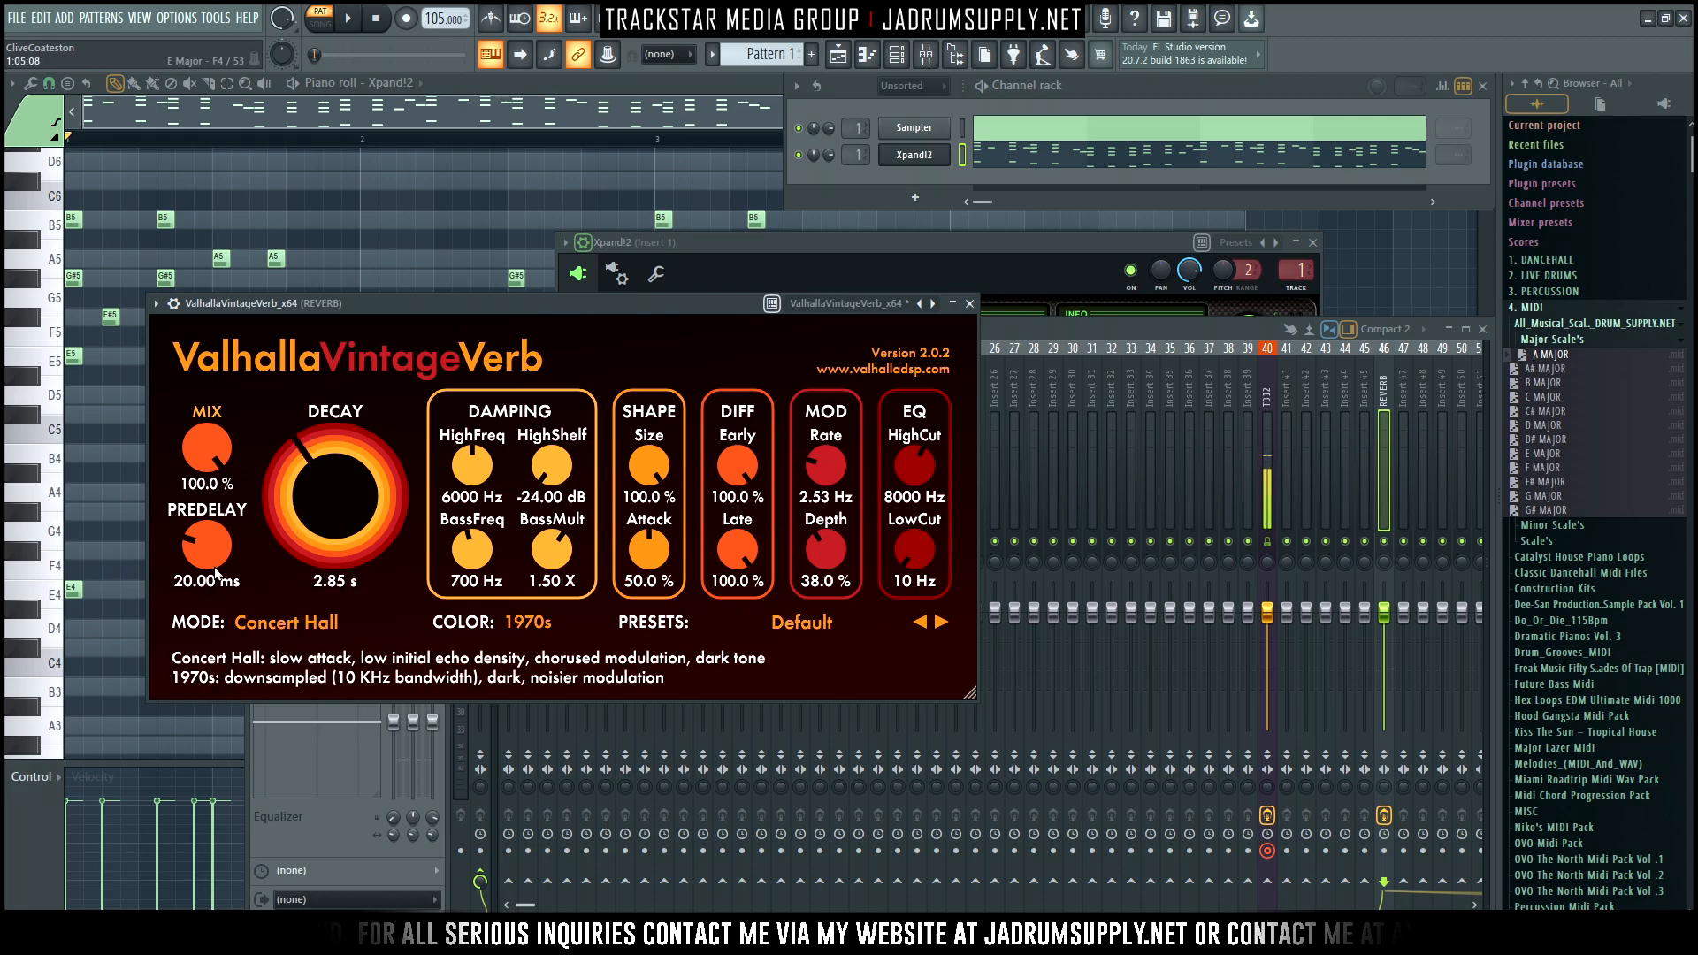
click(304, 622)
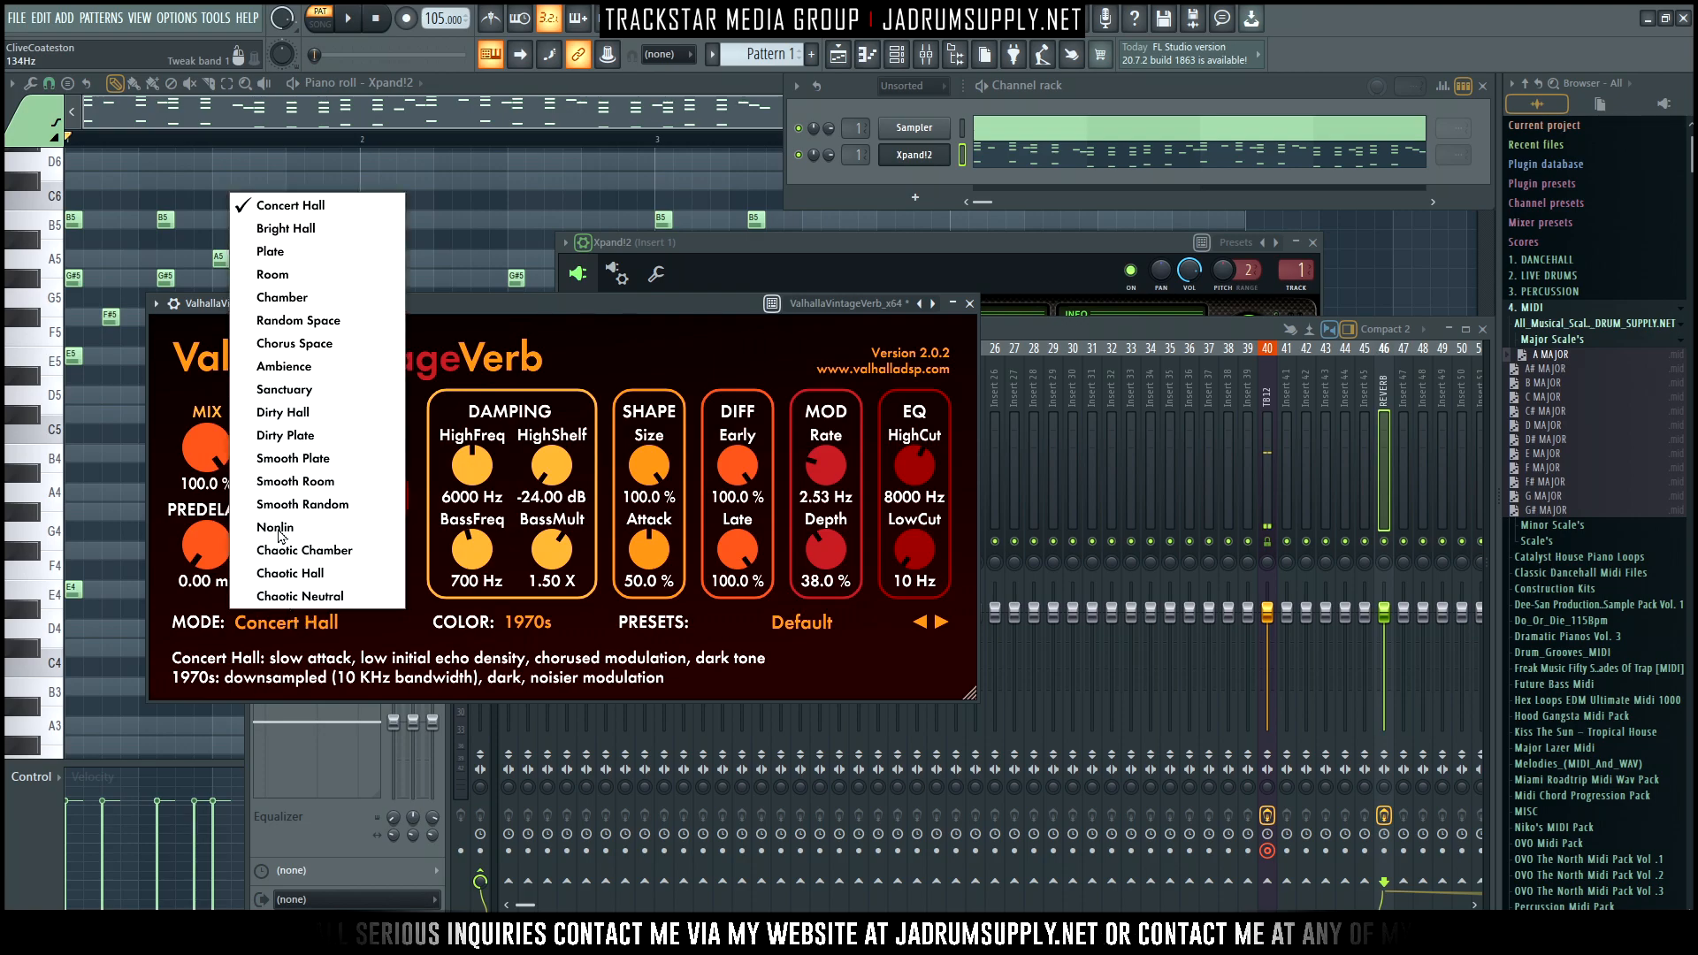
click(272, 251)
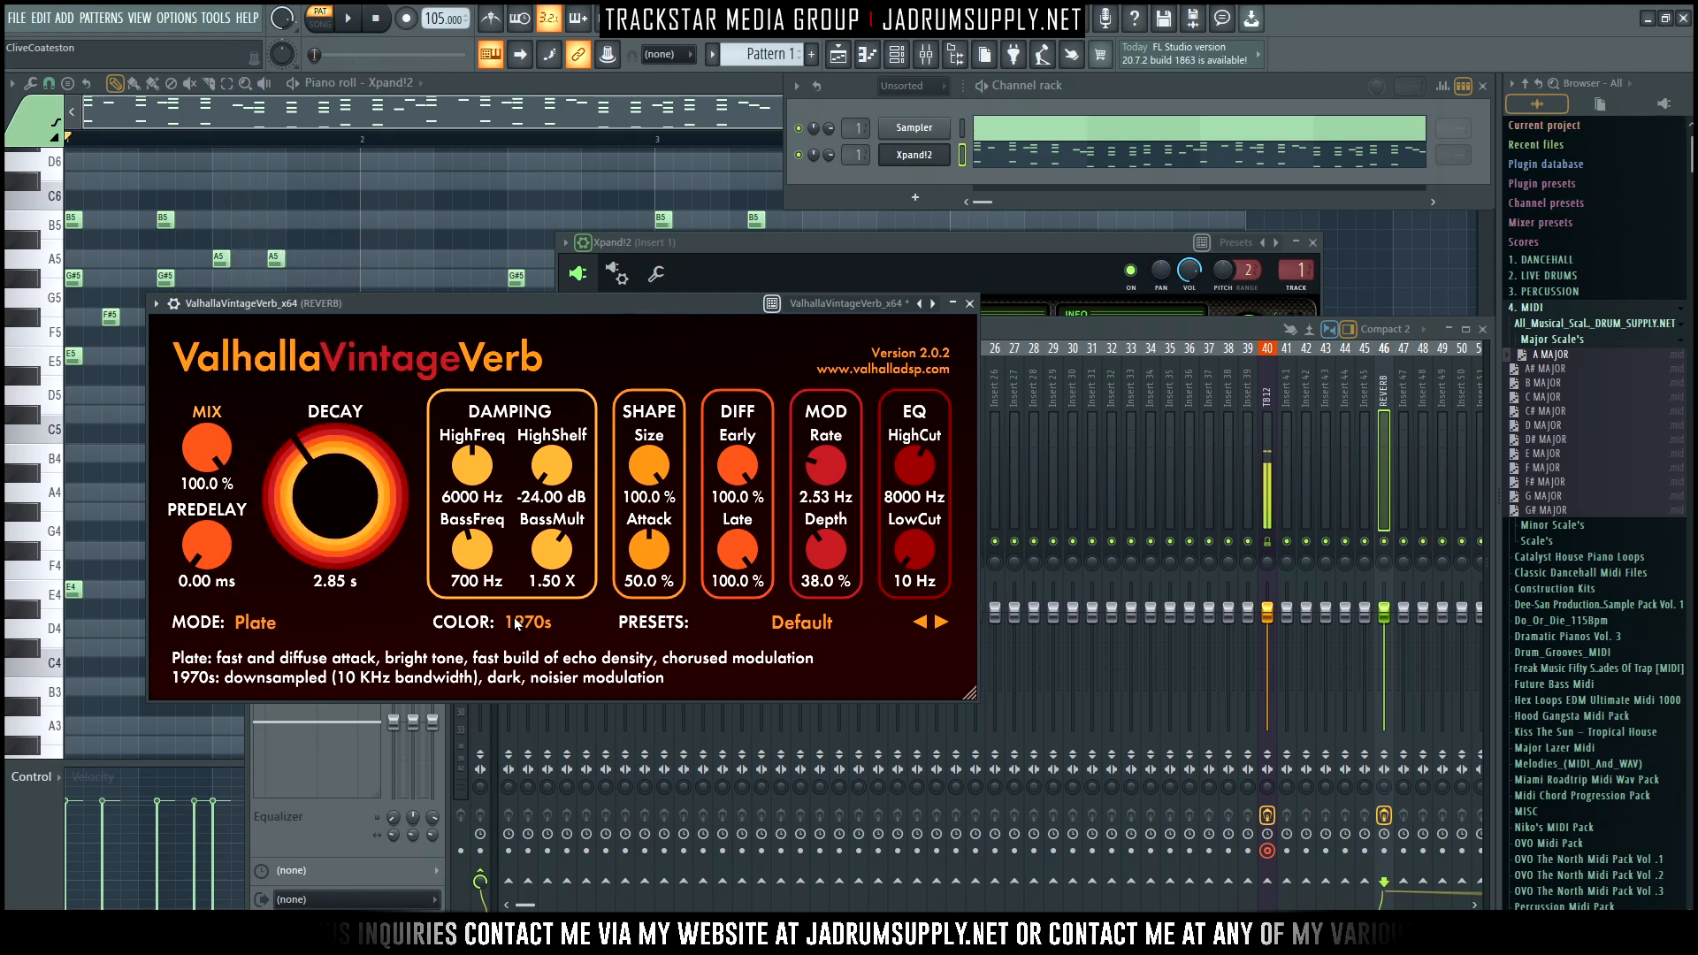
click(553, 667)
click(959, 302)
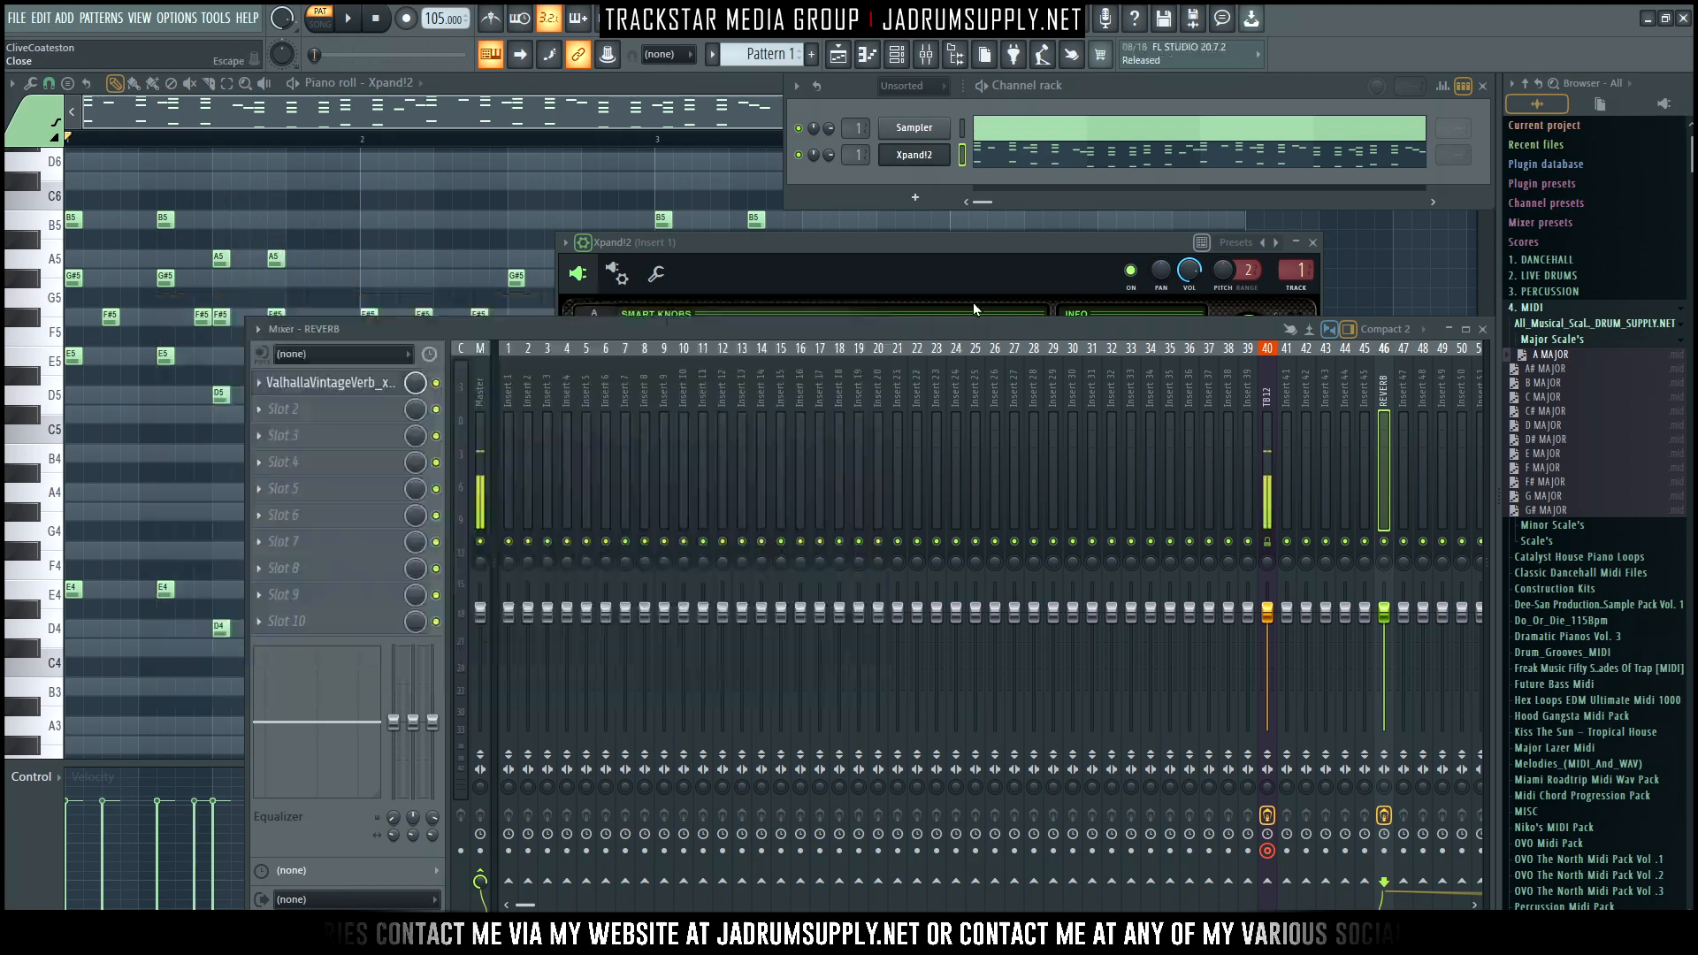
Send mixer insert 1 to the REVERB track, play the pattern to hear it, and stop playback
click(505, 454)
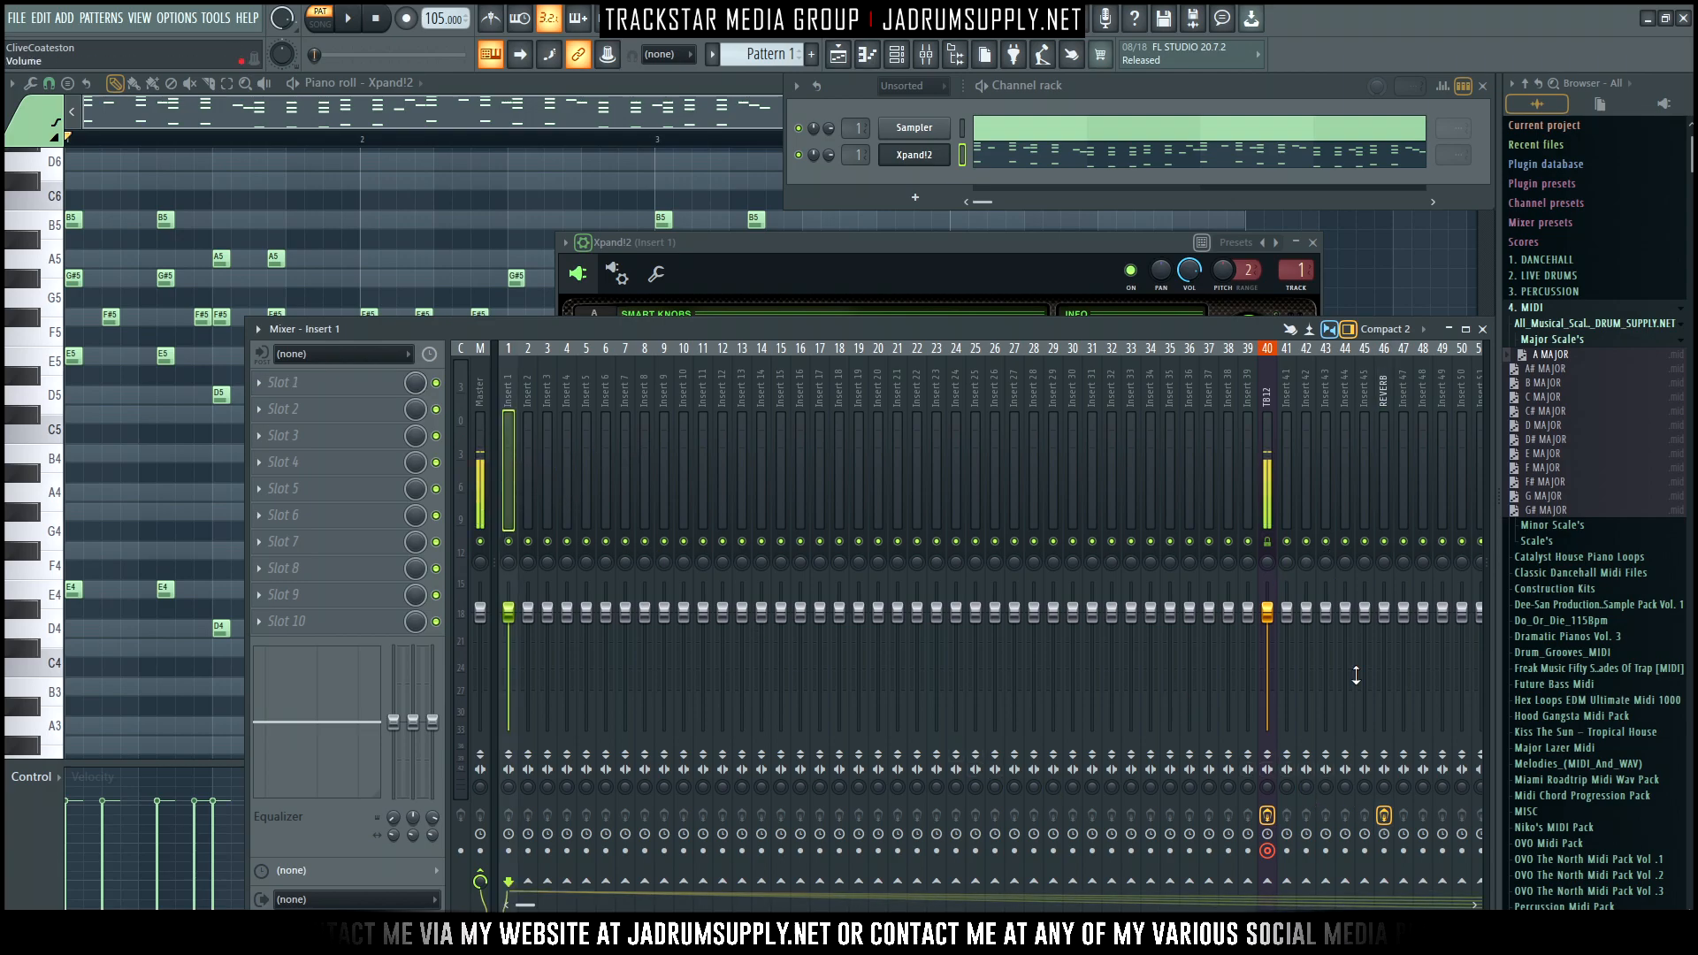
key(space)
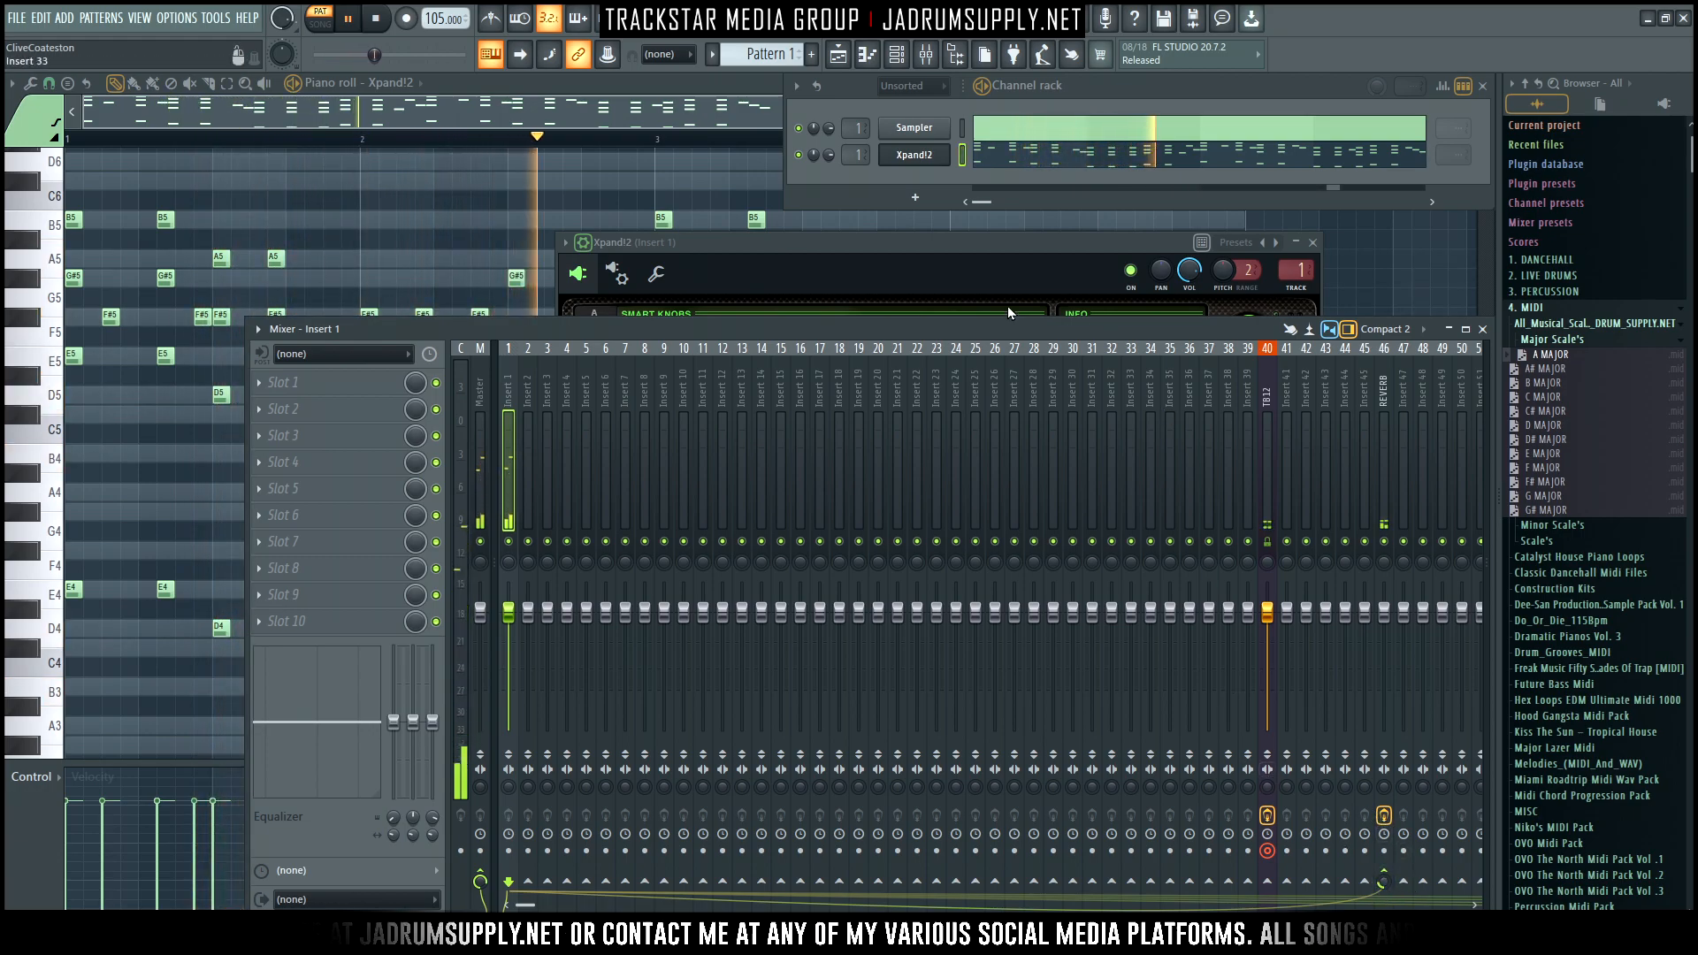
key(space)
Reopen Xpand!2, start playback and change part A to the Bright FM Vibraphone+ sound from 017 Mallets
click(951, 160)
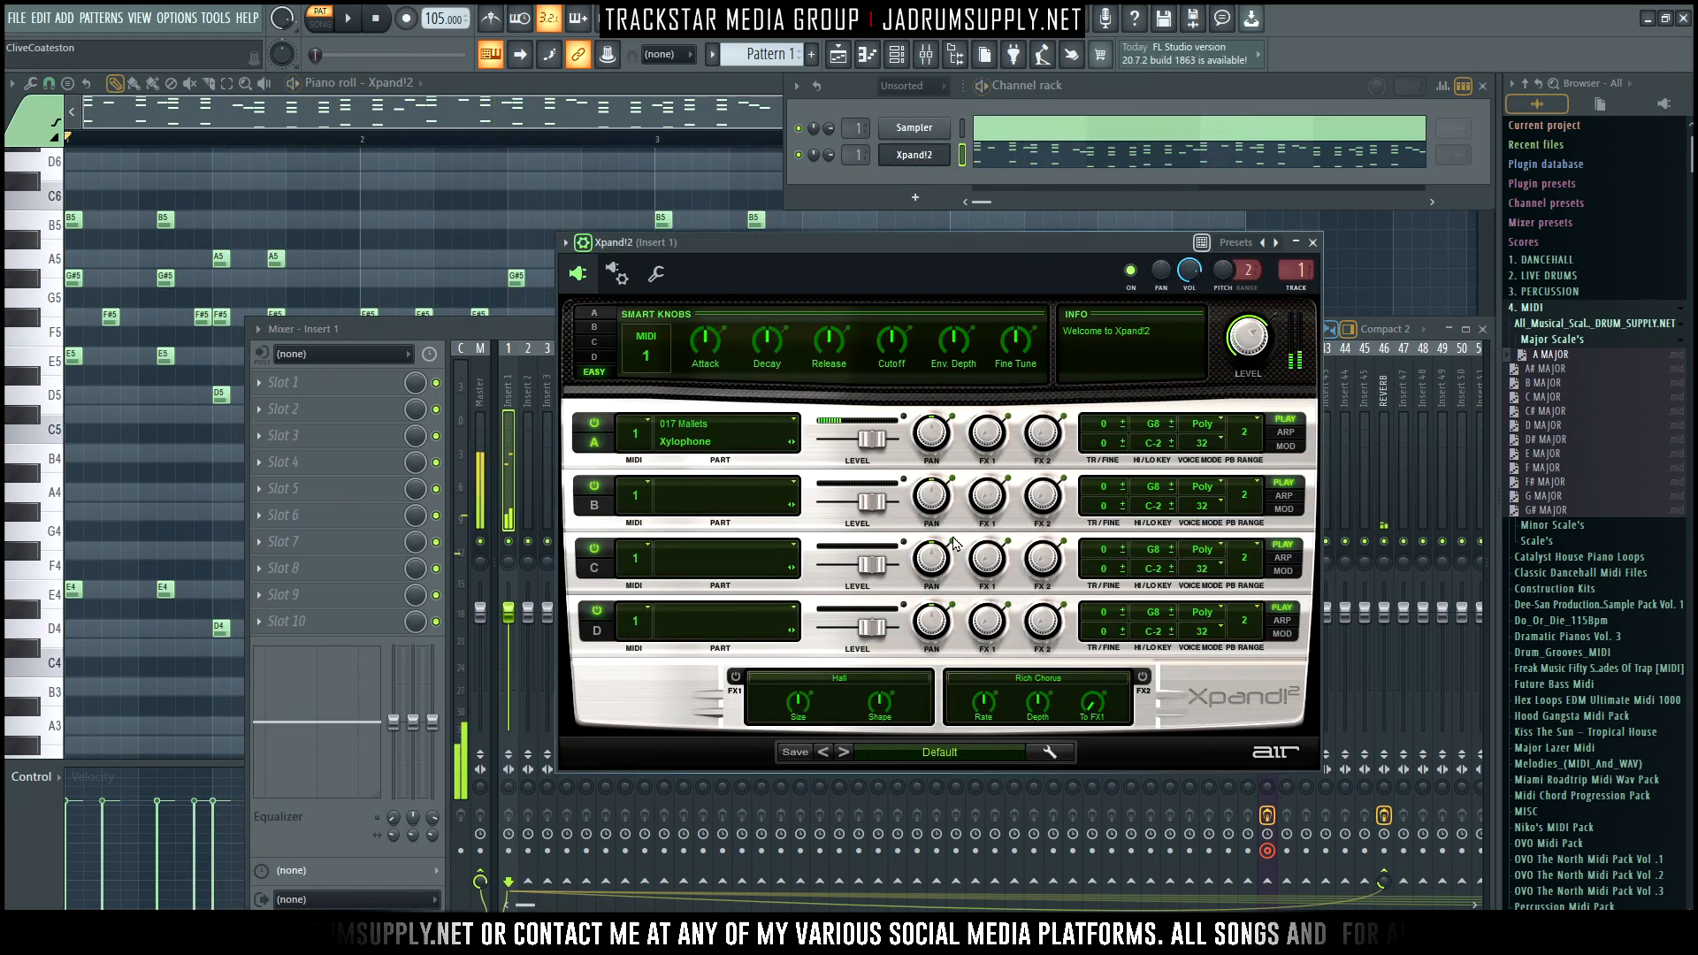
click(725, 433)
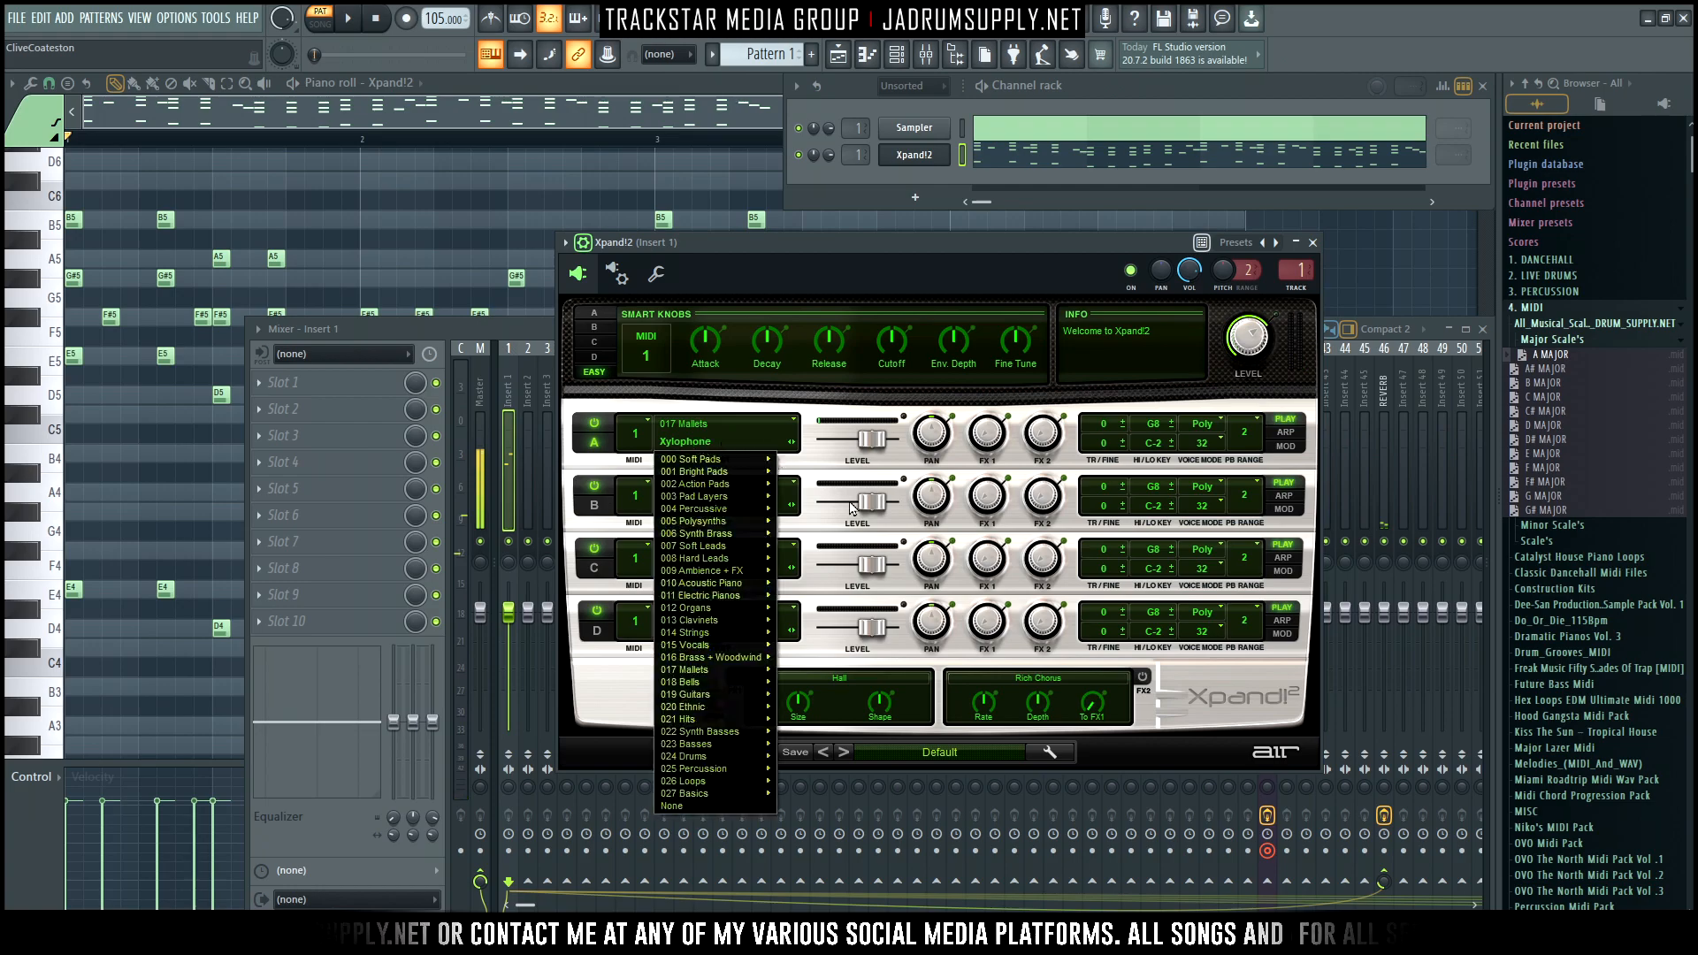
click(881, 247)
drag(881, 247, 833, 242)
key(space)
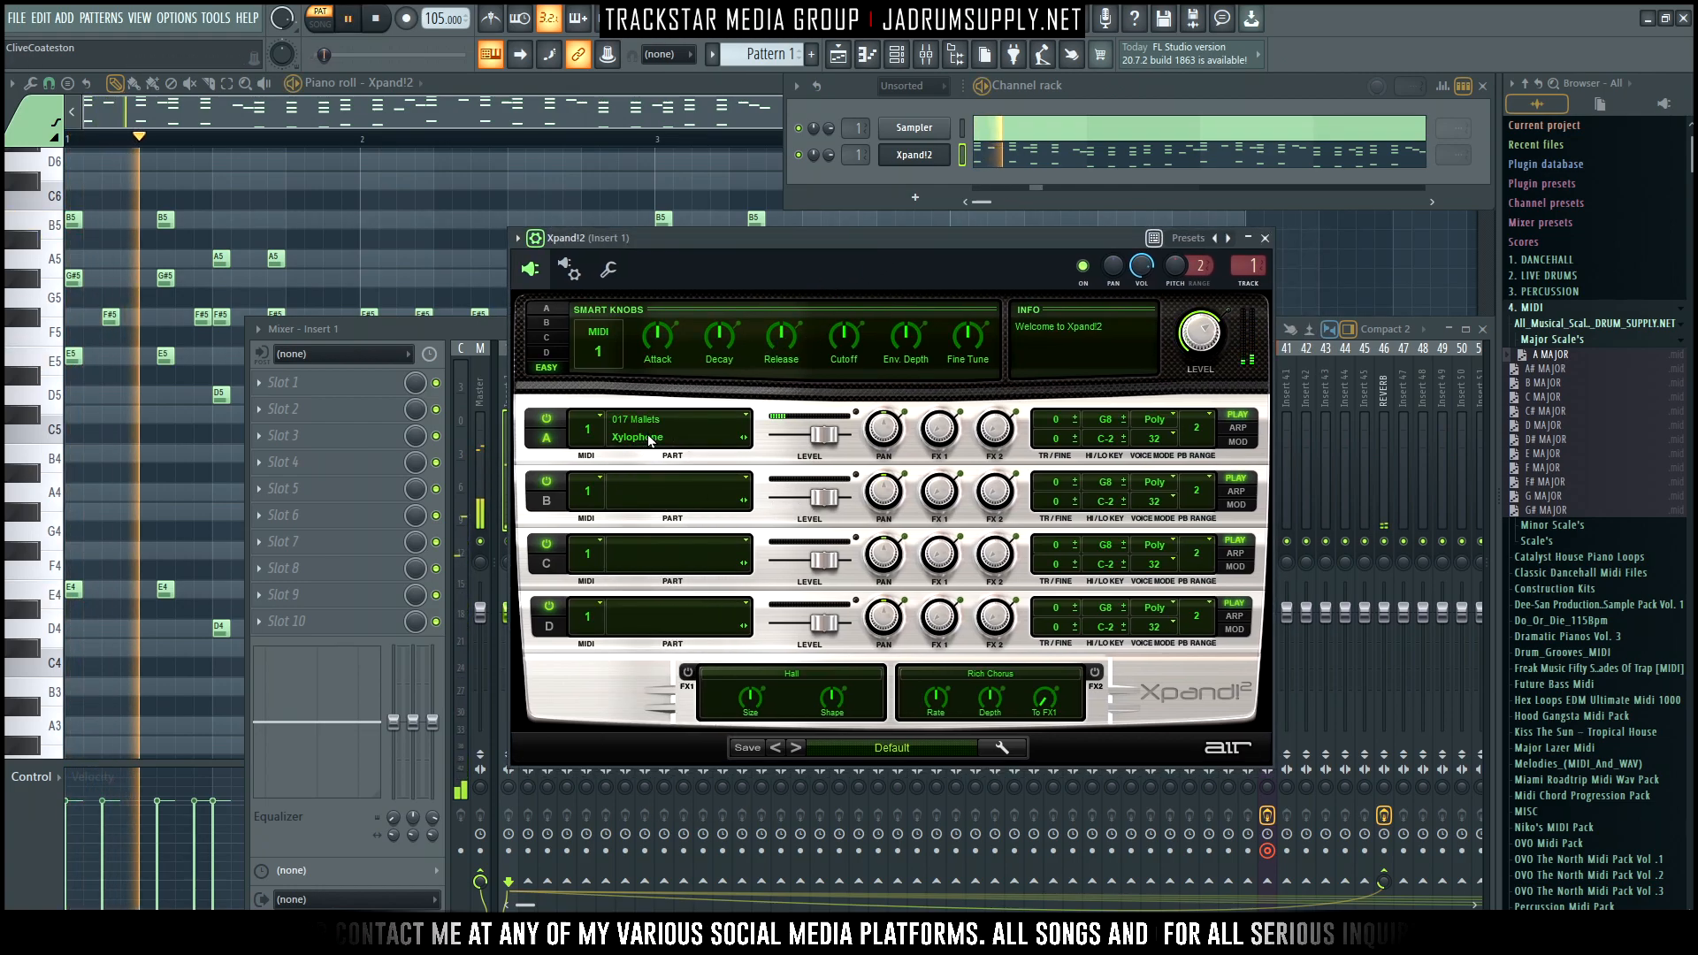
click(648, 440)
mouse_move(672, 766)
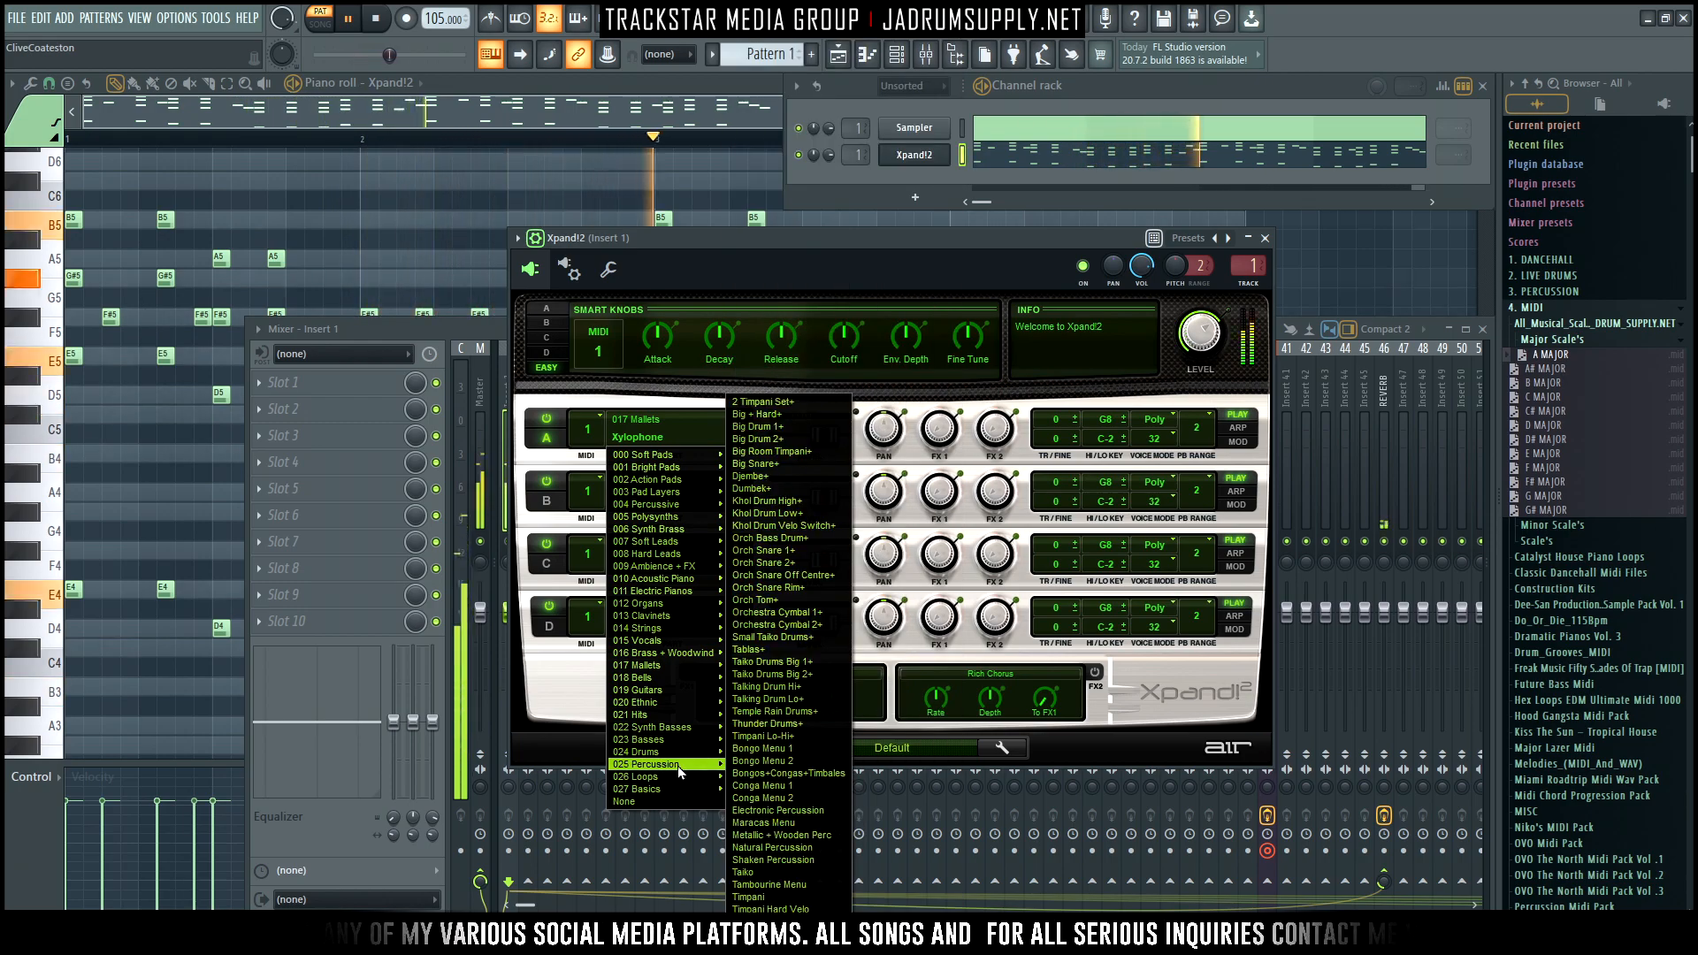
mouse_move(680, 672)
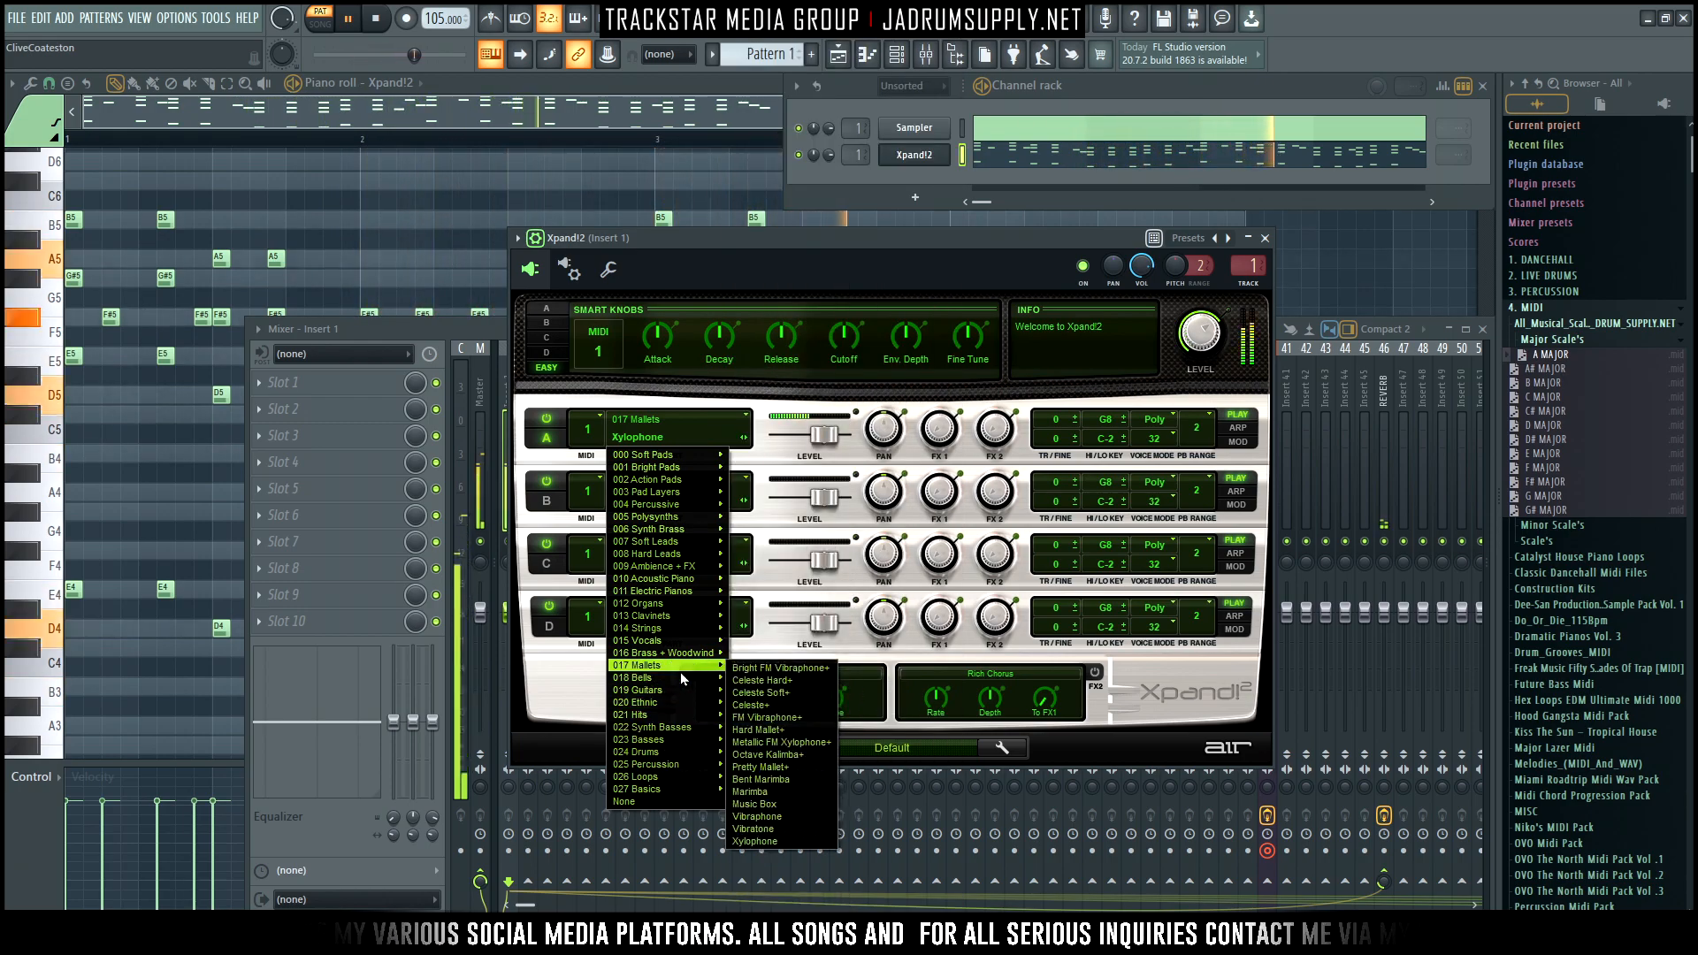
click(798, 670)
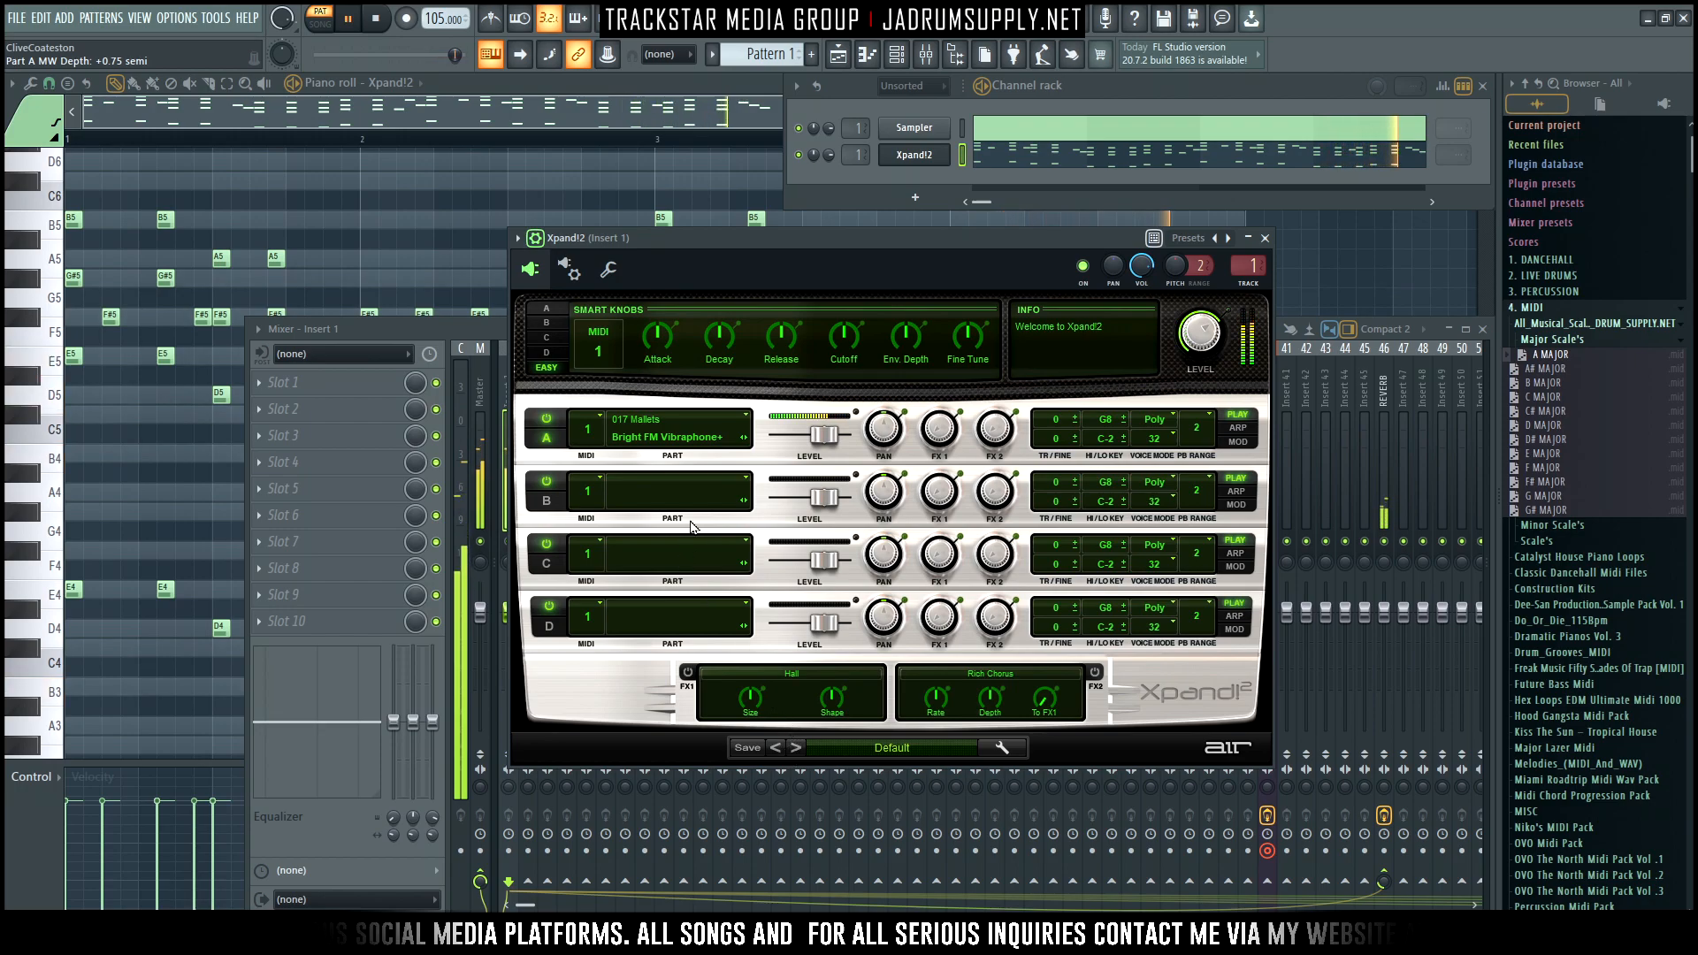
Audition the following mallet sounds on part A up to Marimba, lower the Xpand!2 channel volume and stop playback
click(745, 441)
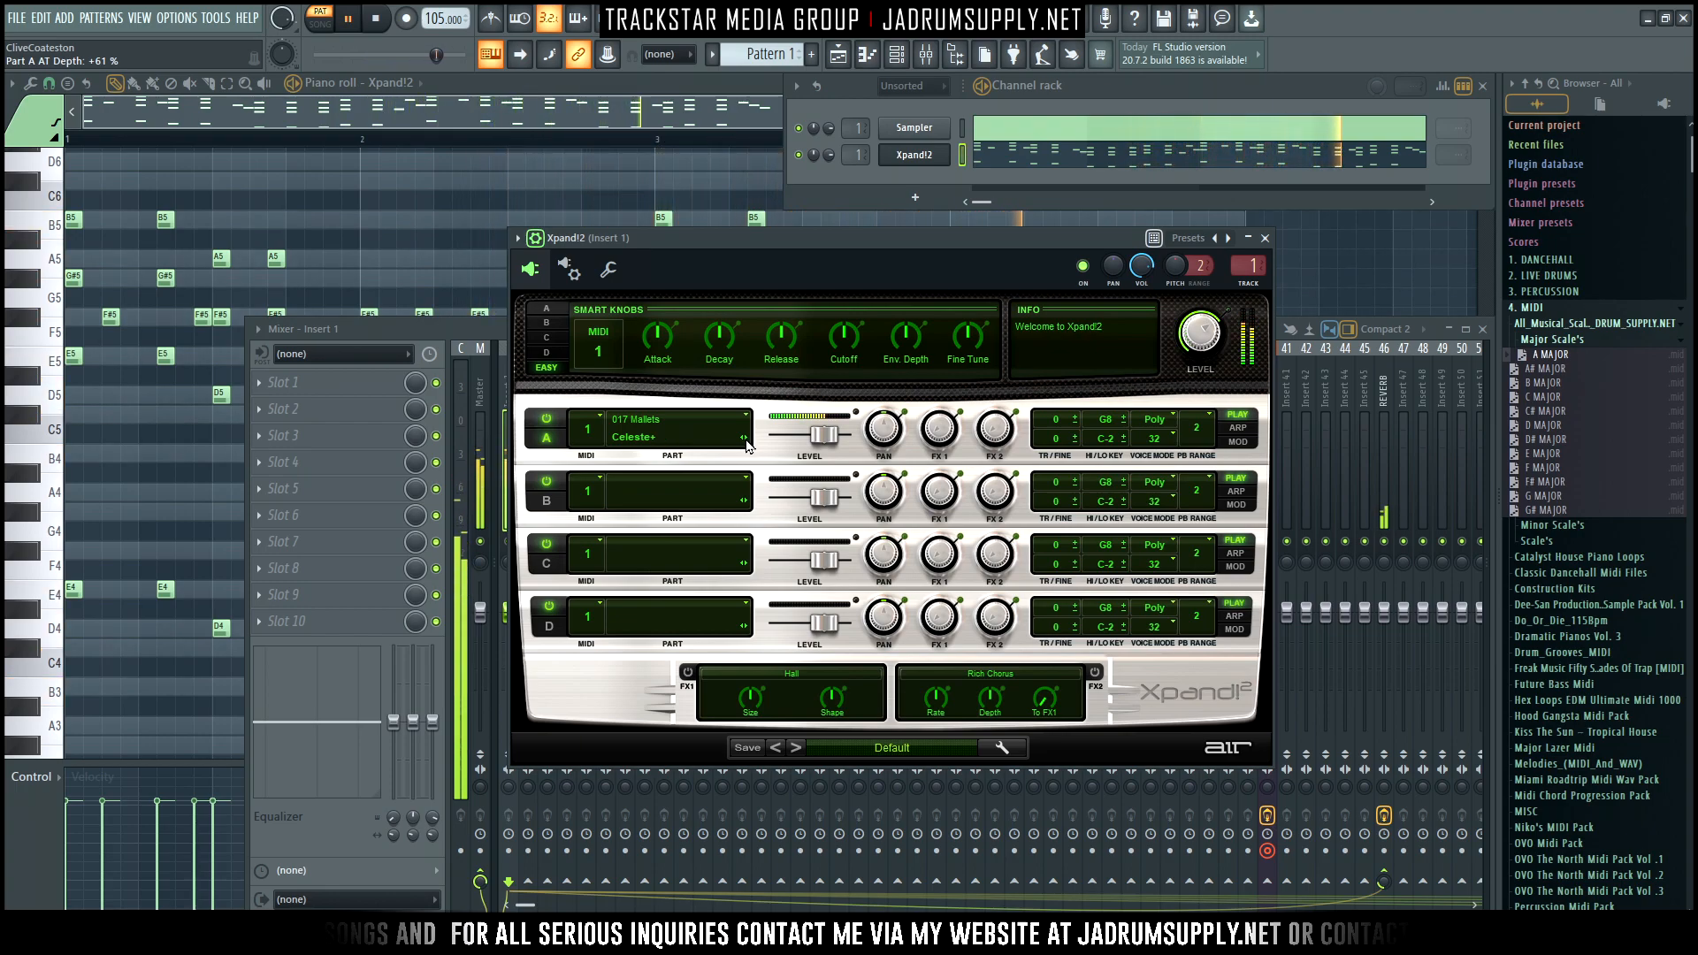
click(744, 438)
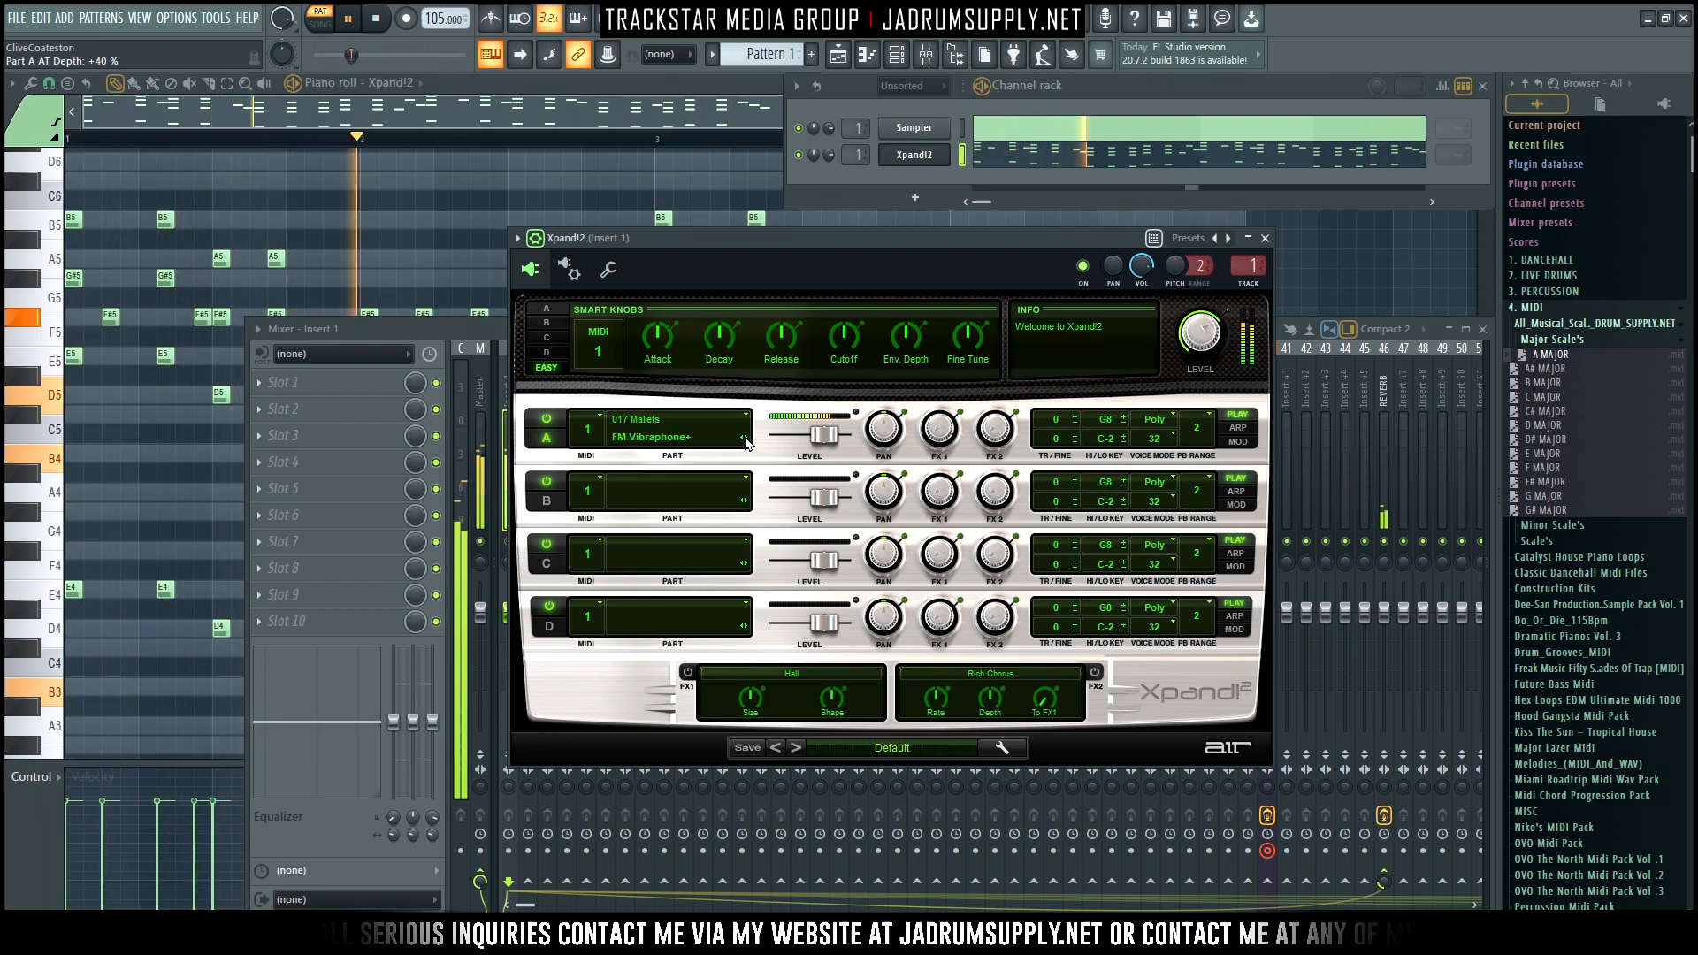
click(745, 439)
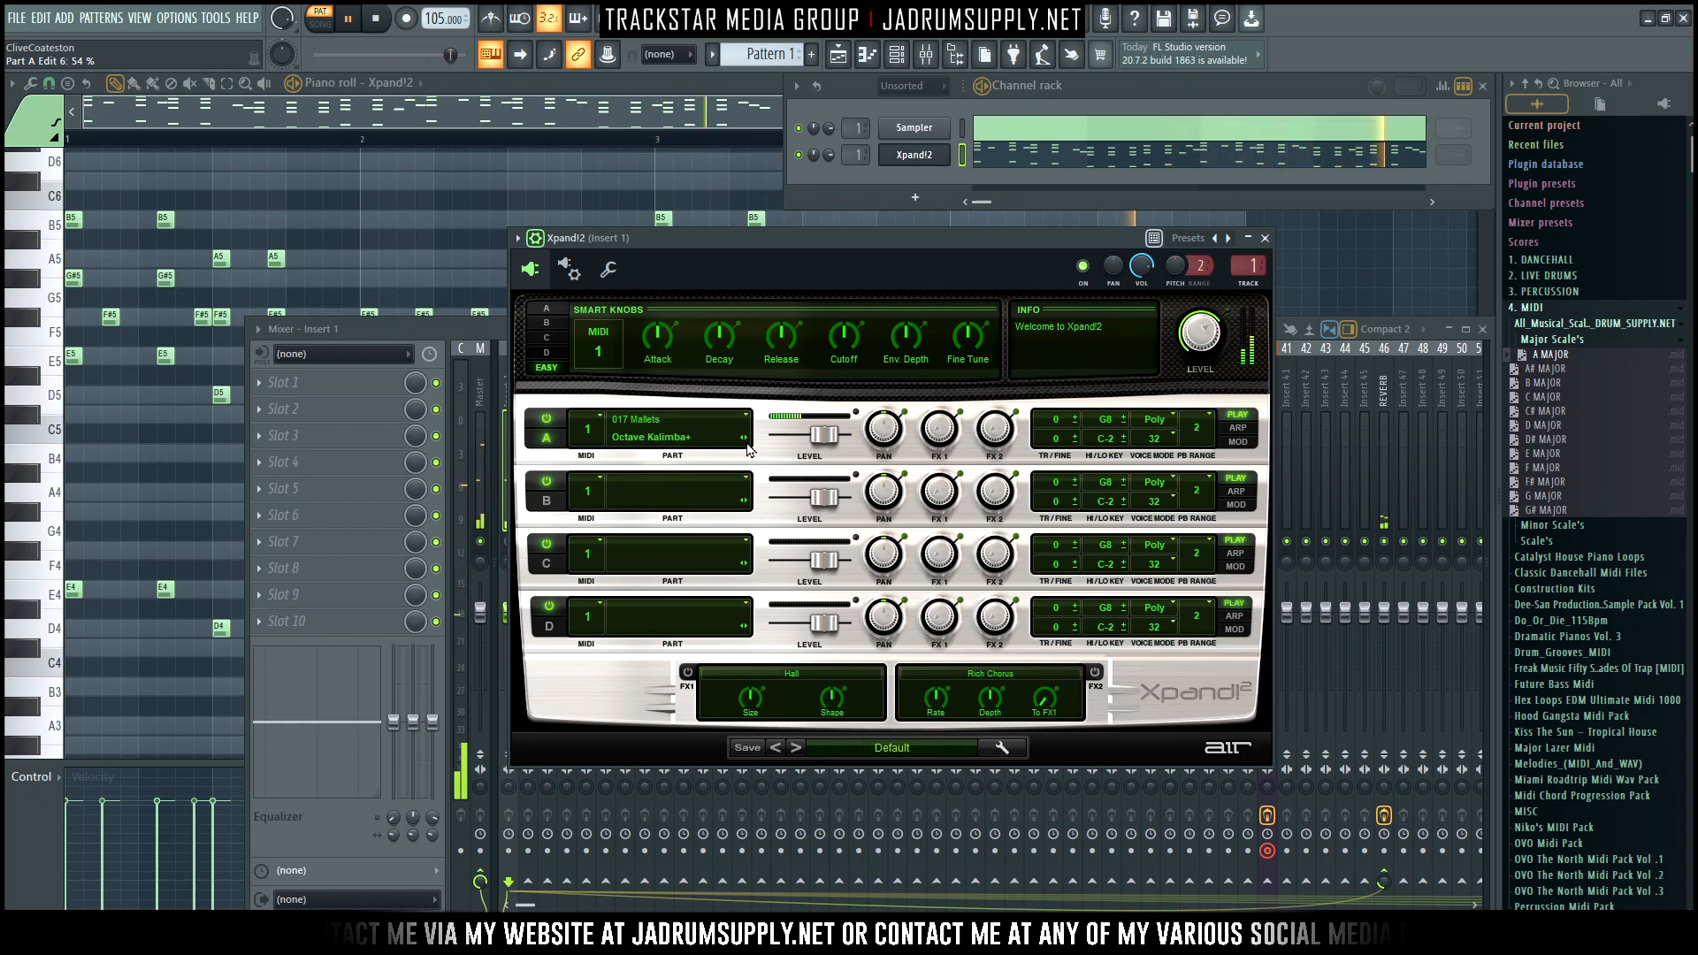
click(744, 440)
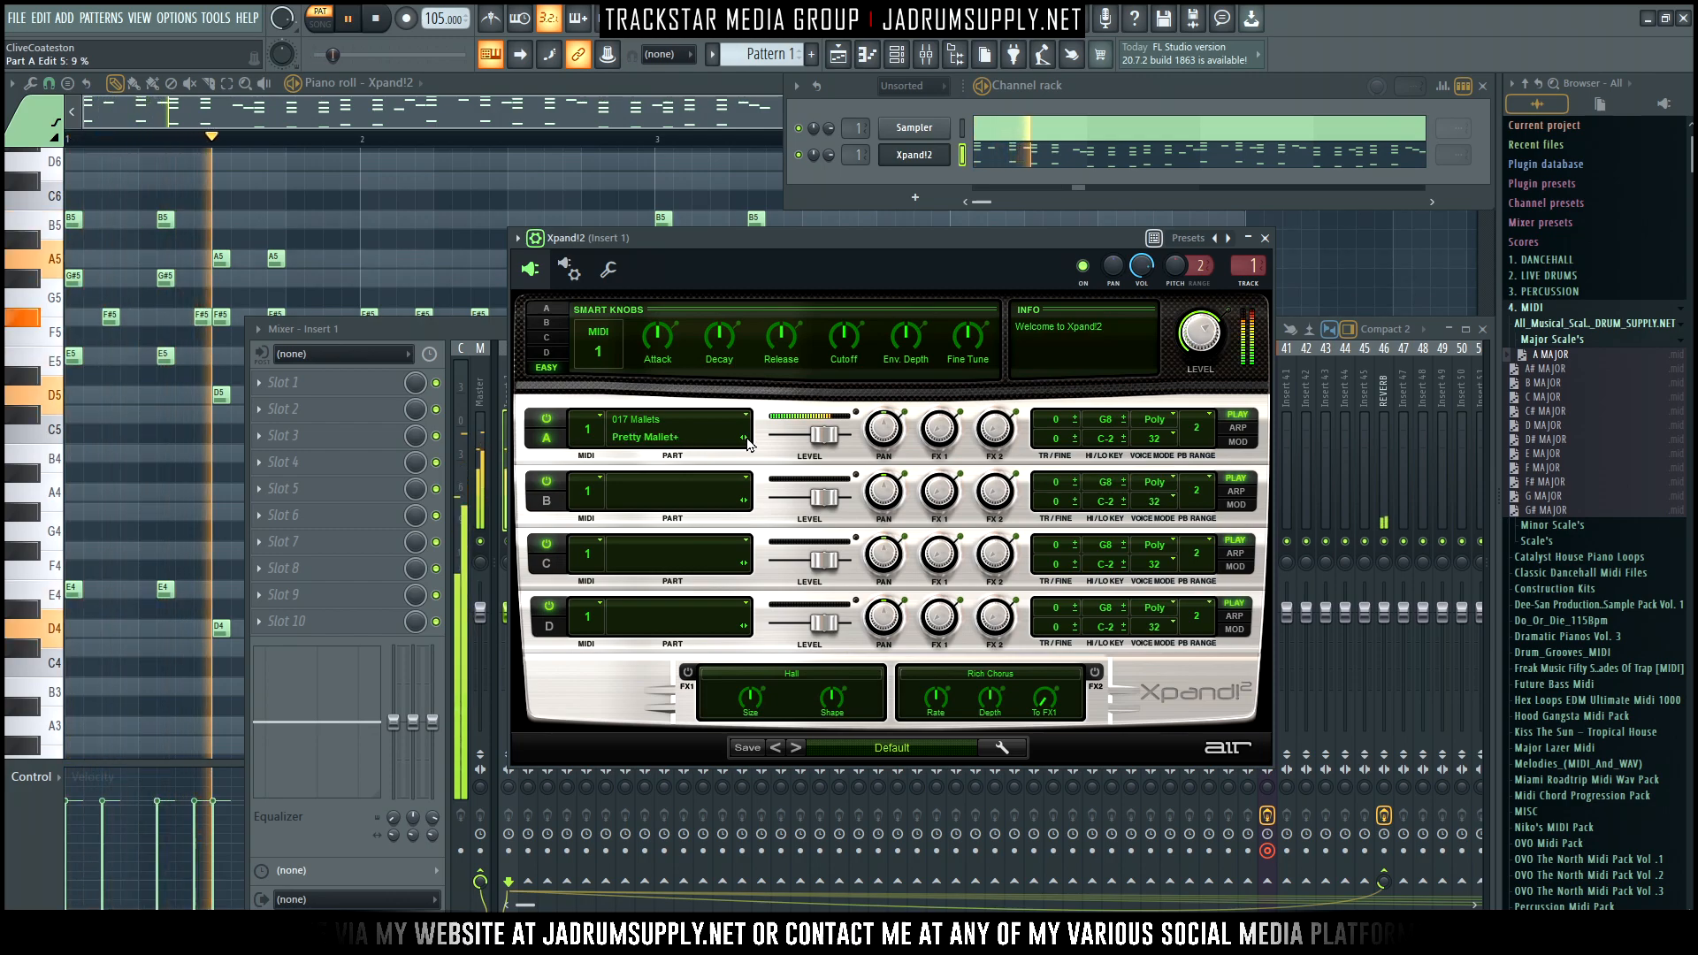
click(745, 439)
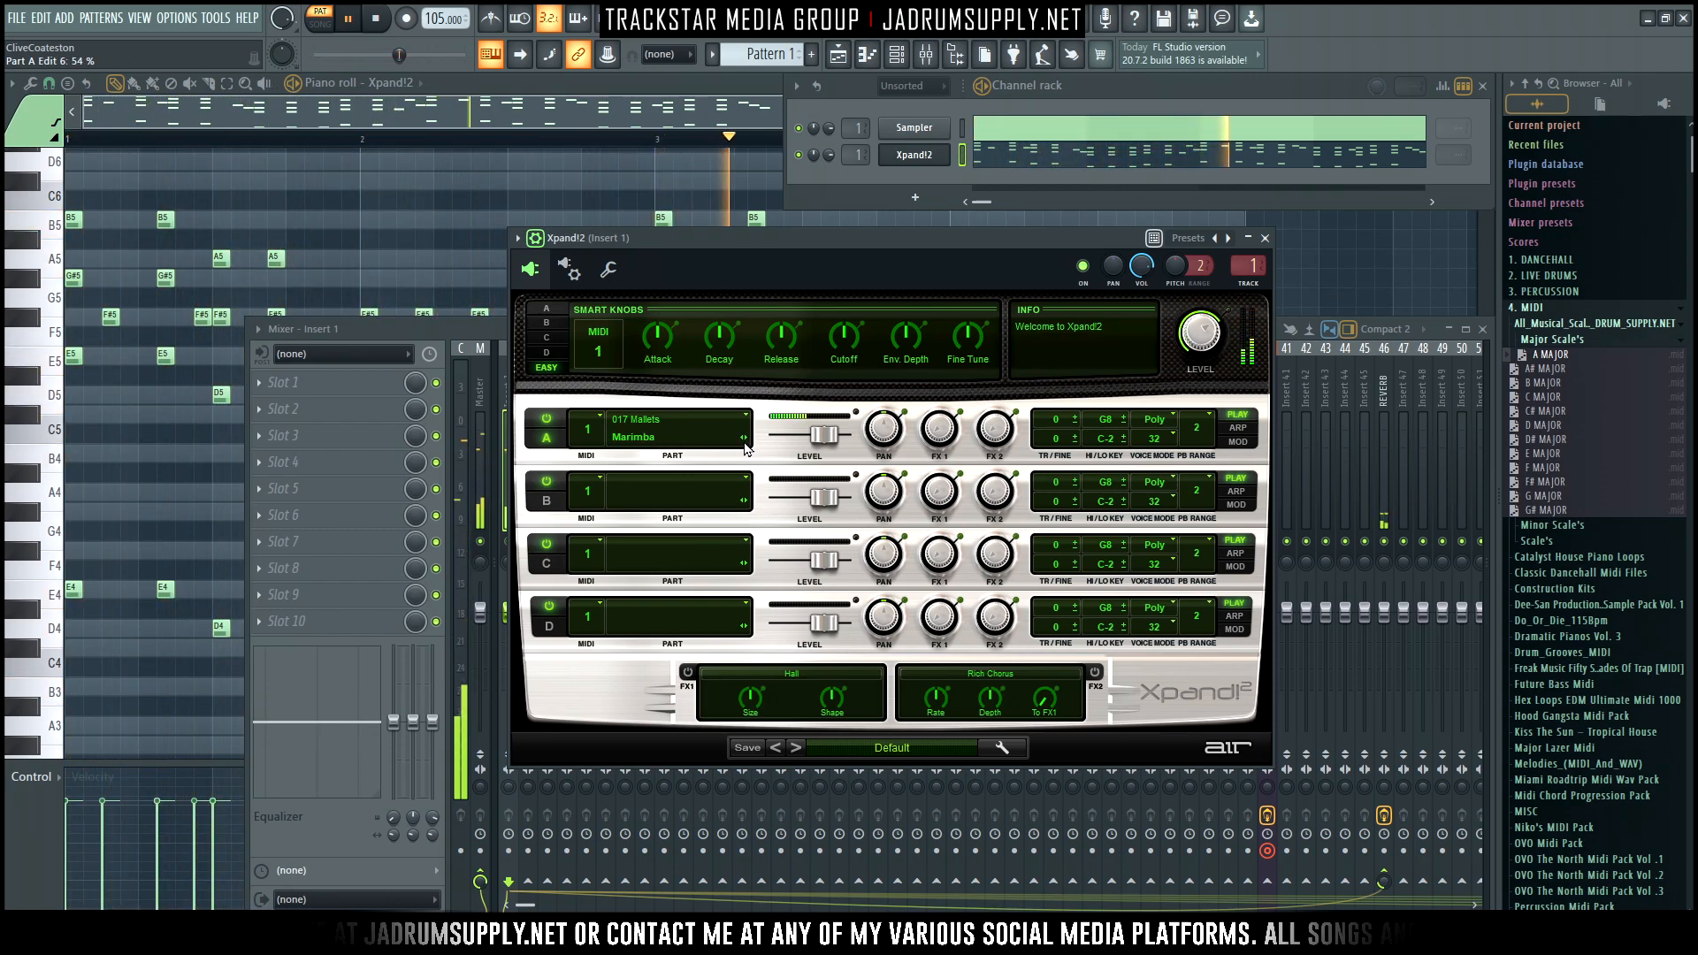
drag(828, 157, 829, 187)
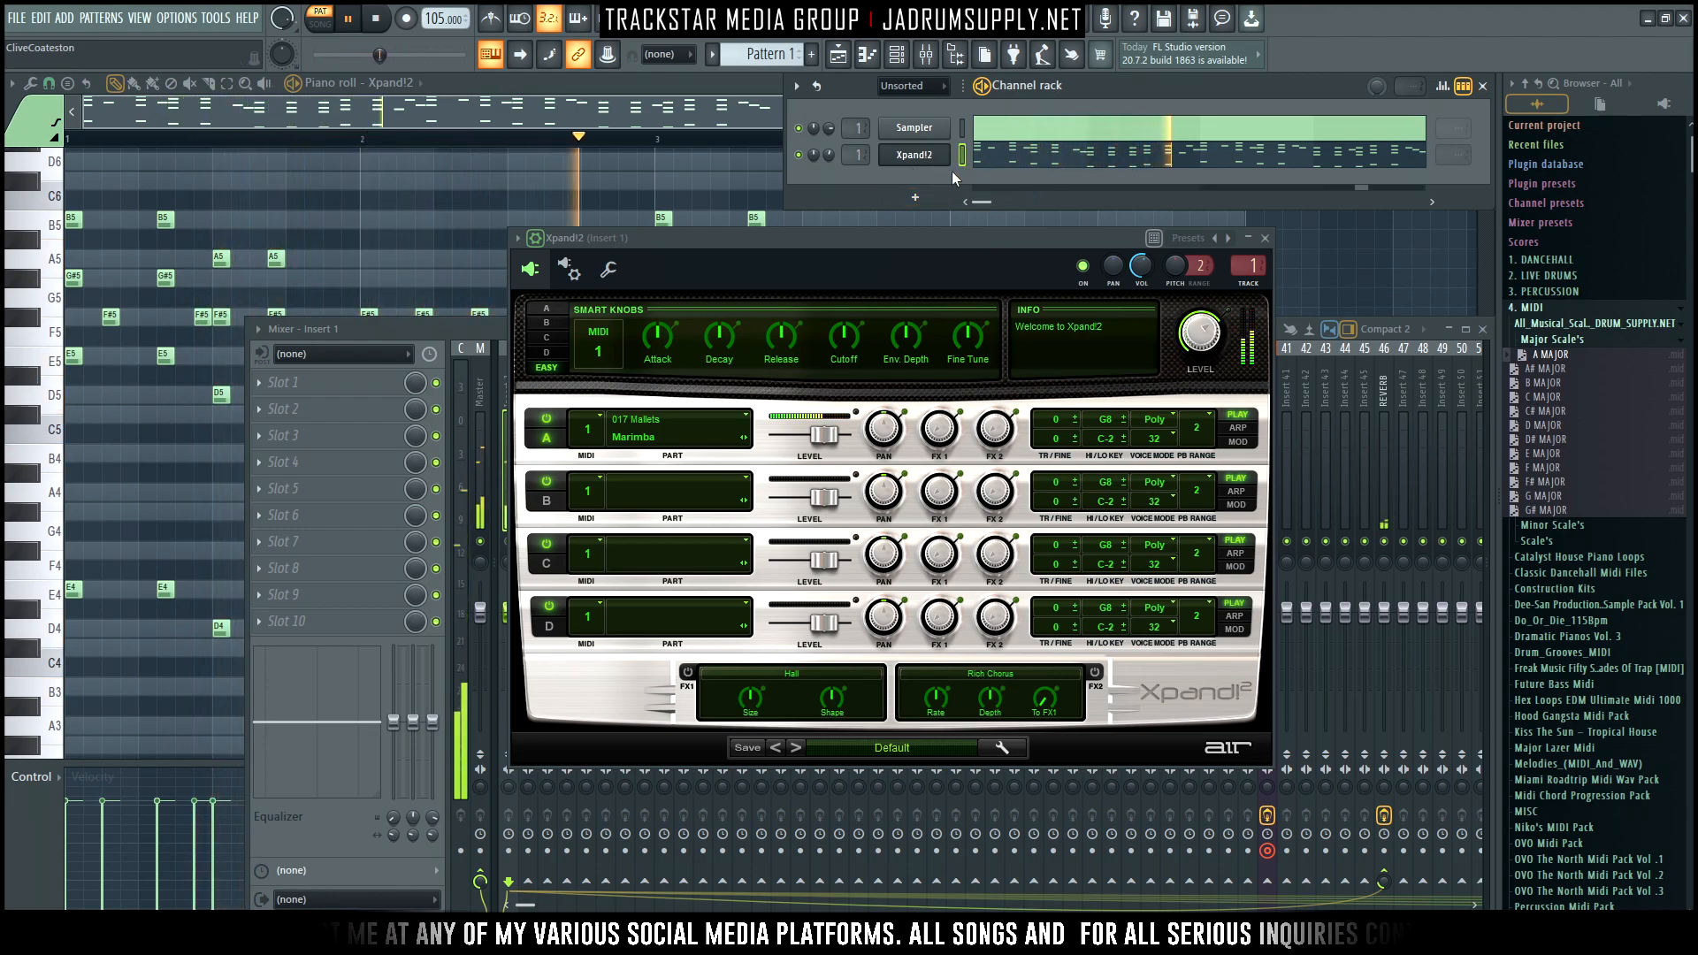
key(space)
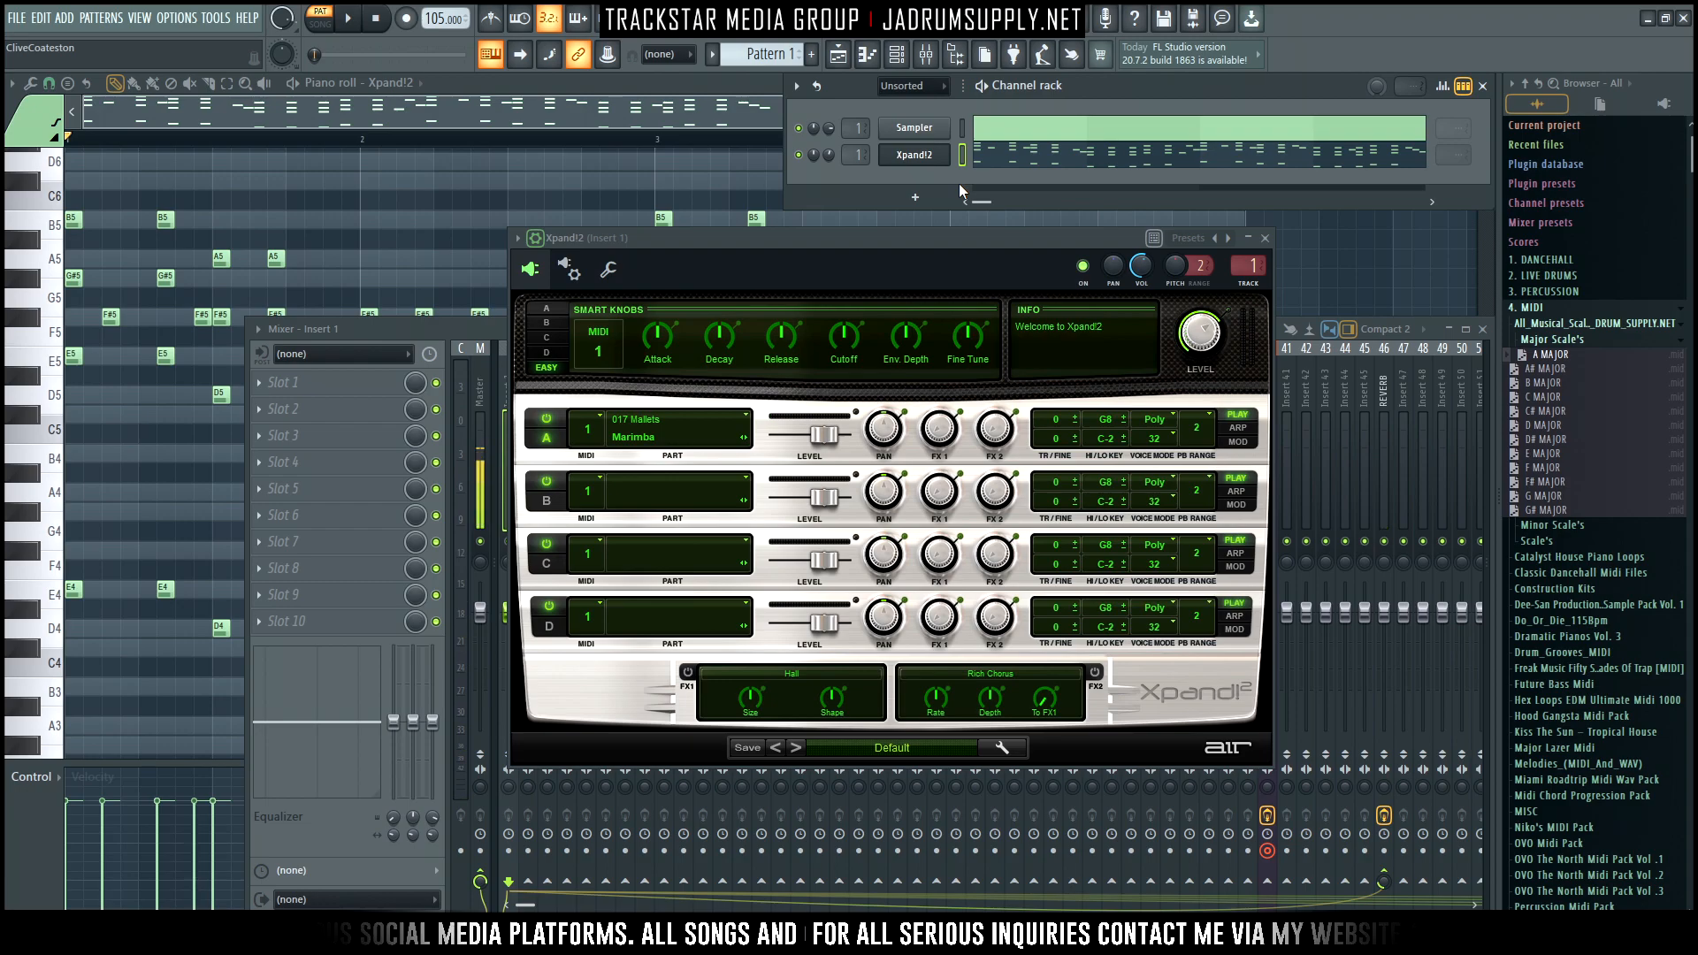
Export the piano roll score to the Desktop as a MIDI file named "Free Midi 1 A Major"
click(1225, 168)
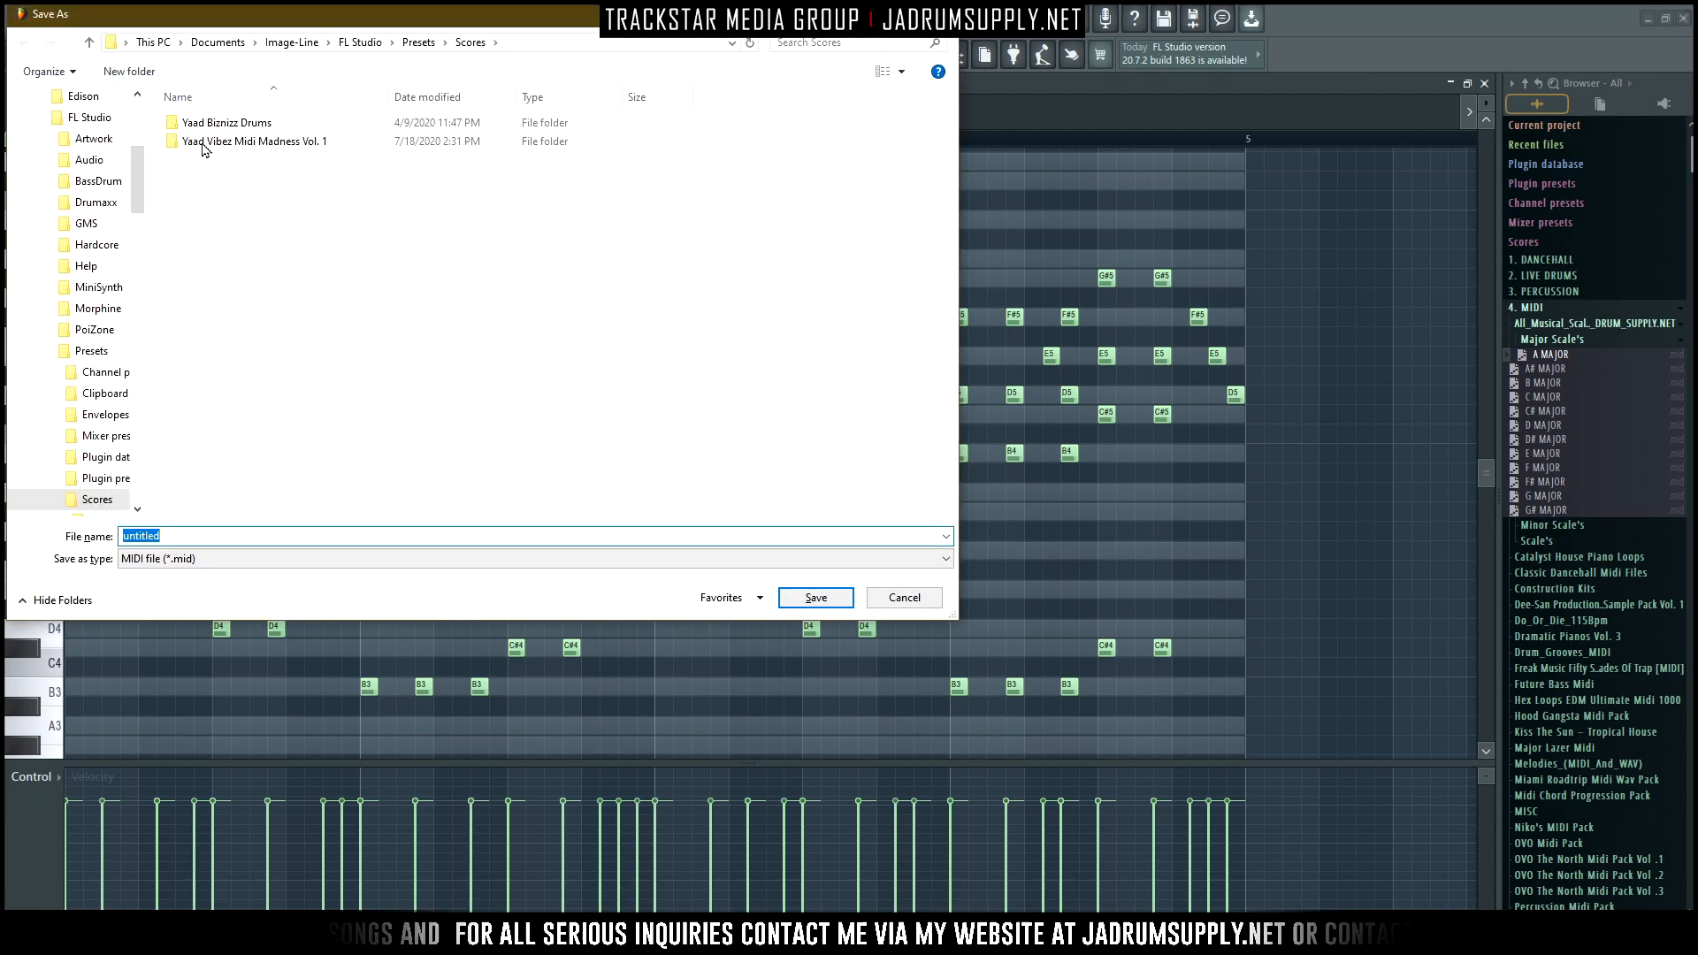
scroll(122, 187, up, 5)
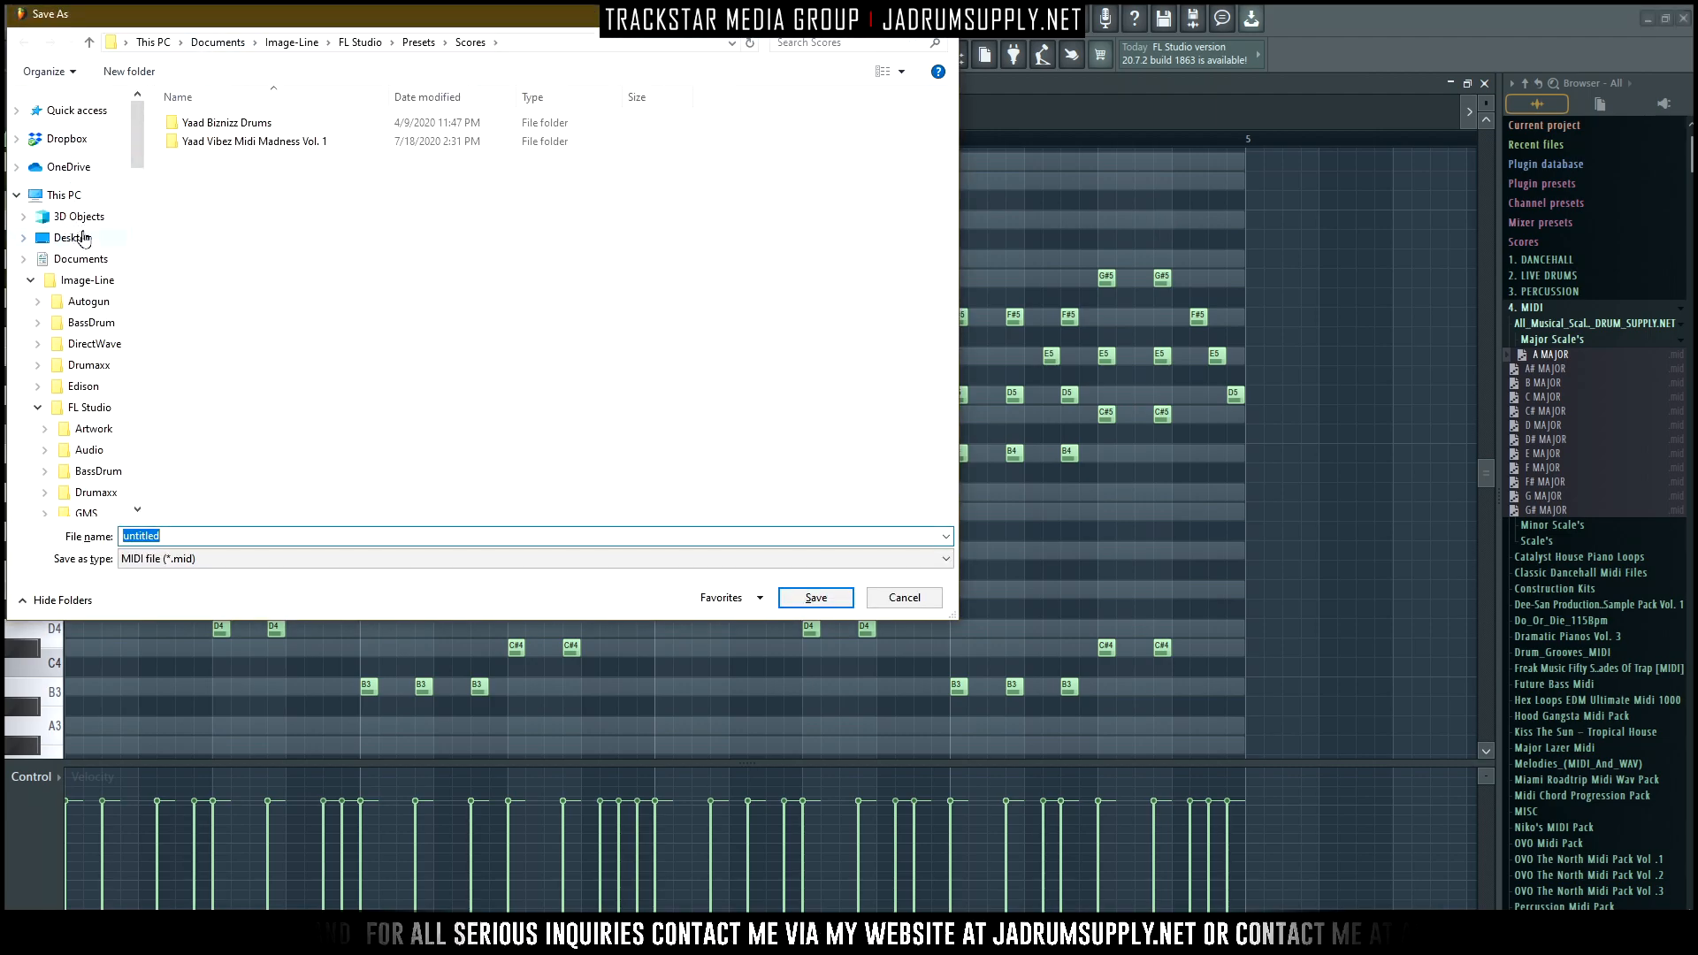
click(72, 238)
double_click(224, 537)
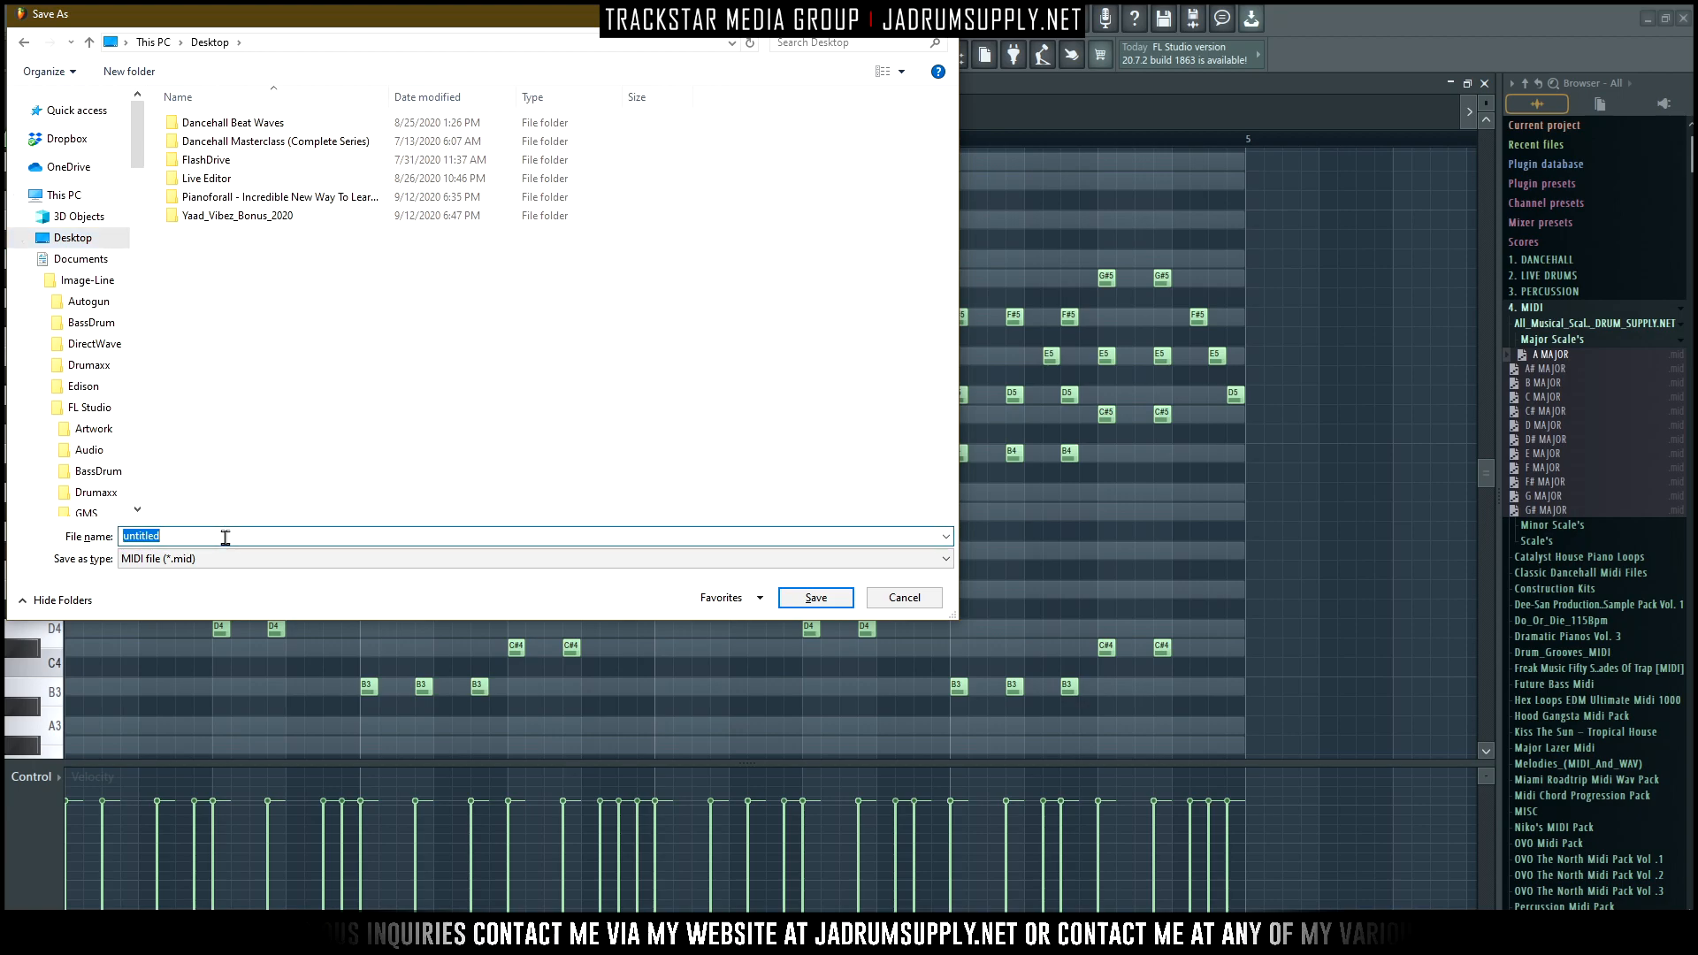
text(Free Midi 1 A Major)
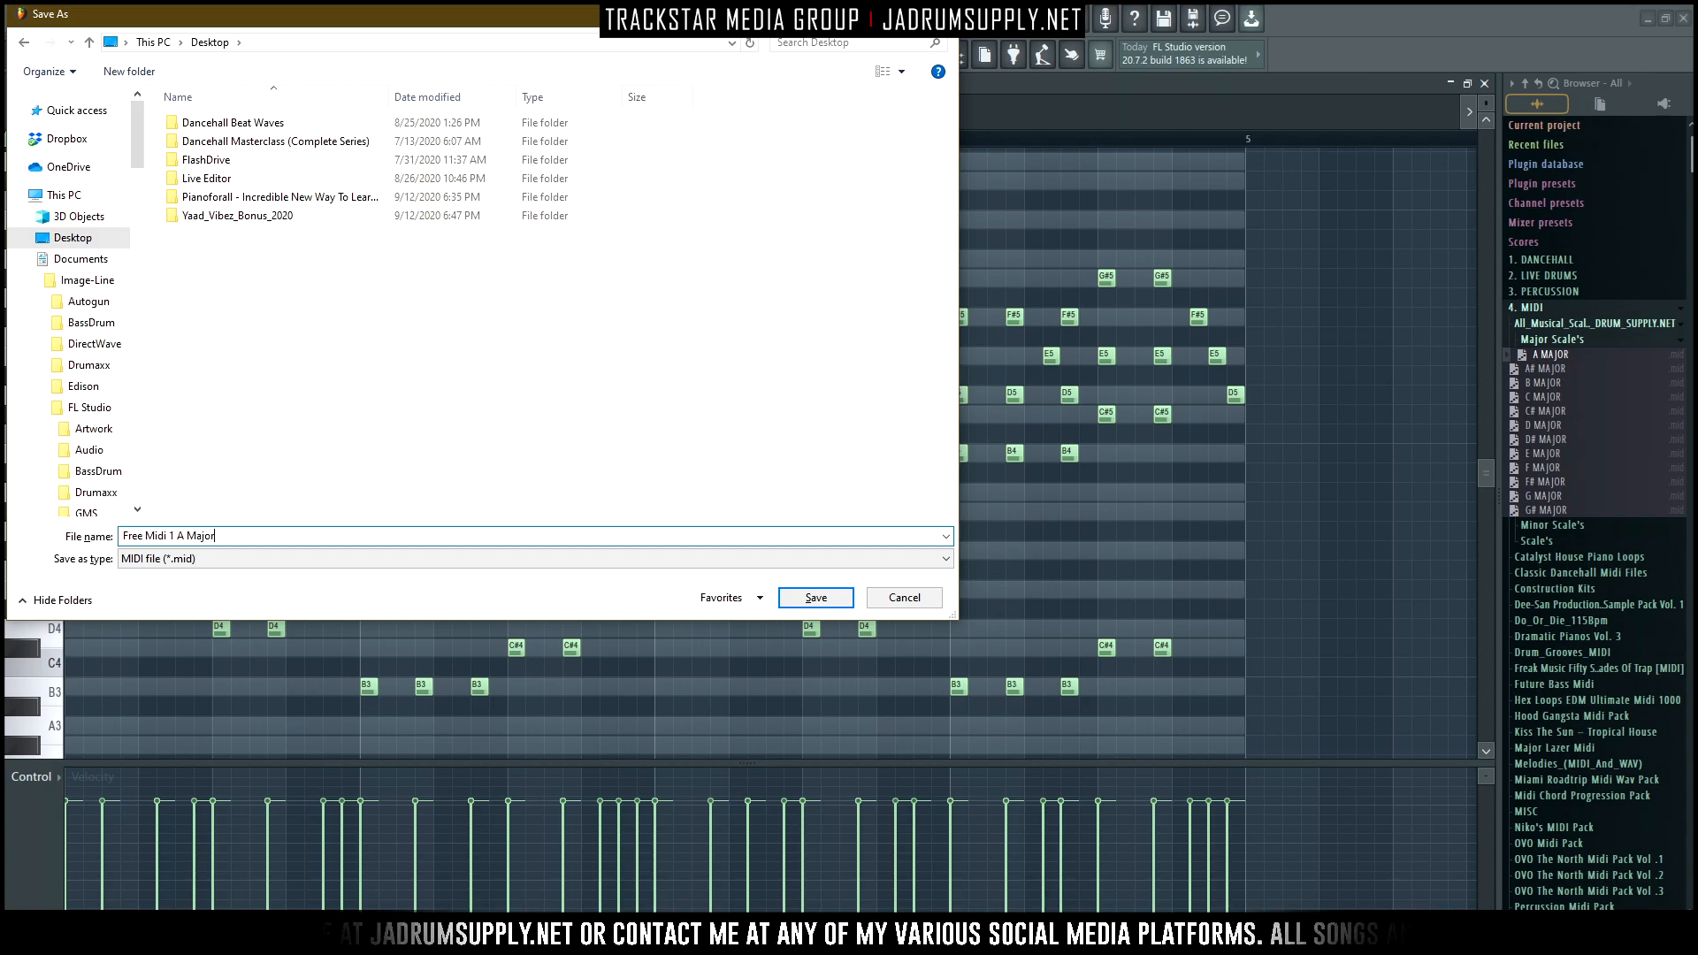
key(Return)
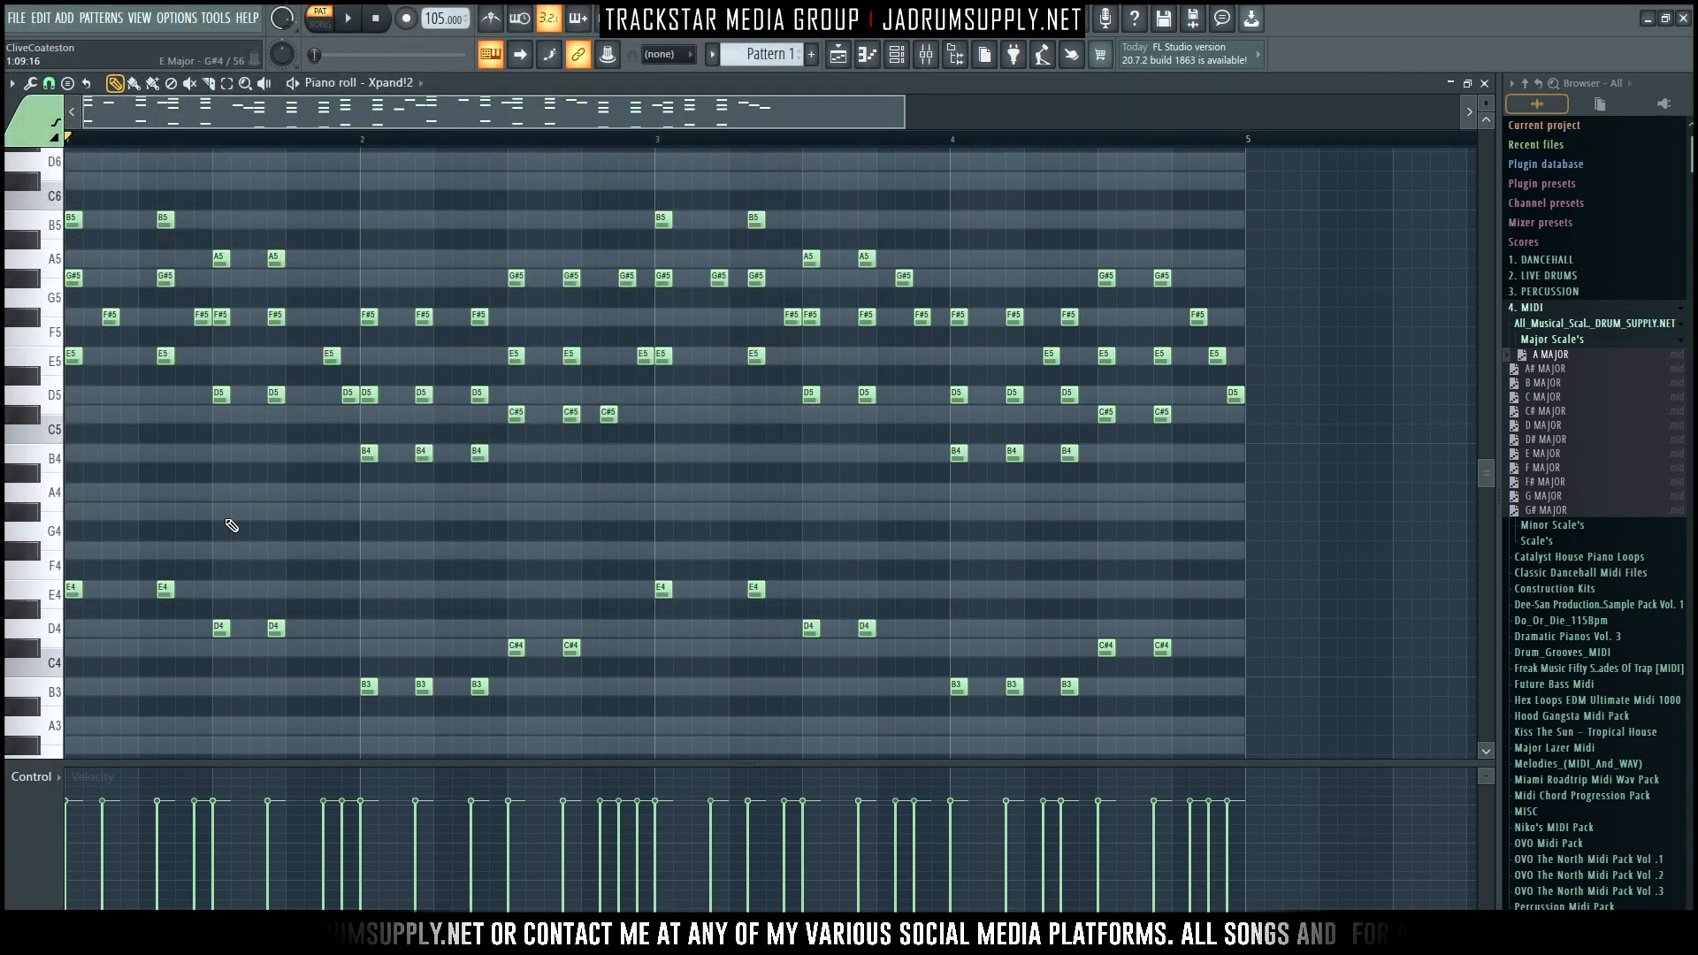
Show the Channel rack and switch to the empty Pattern 2
click(896, 54)
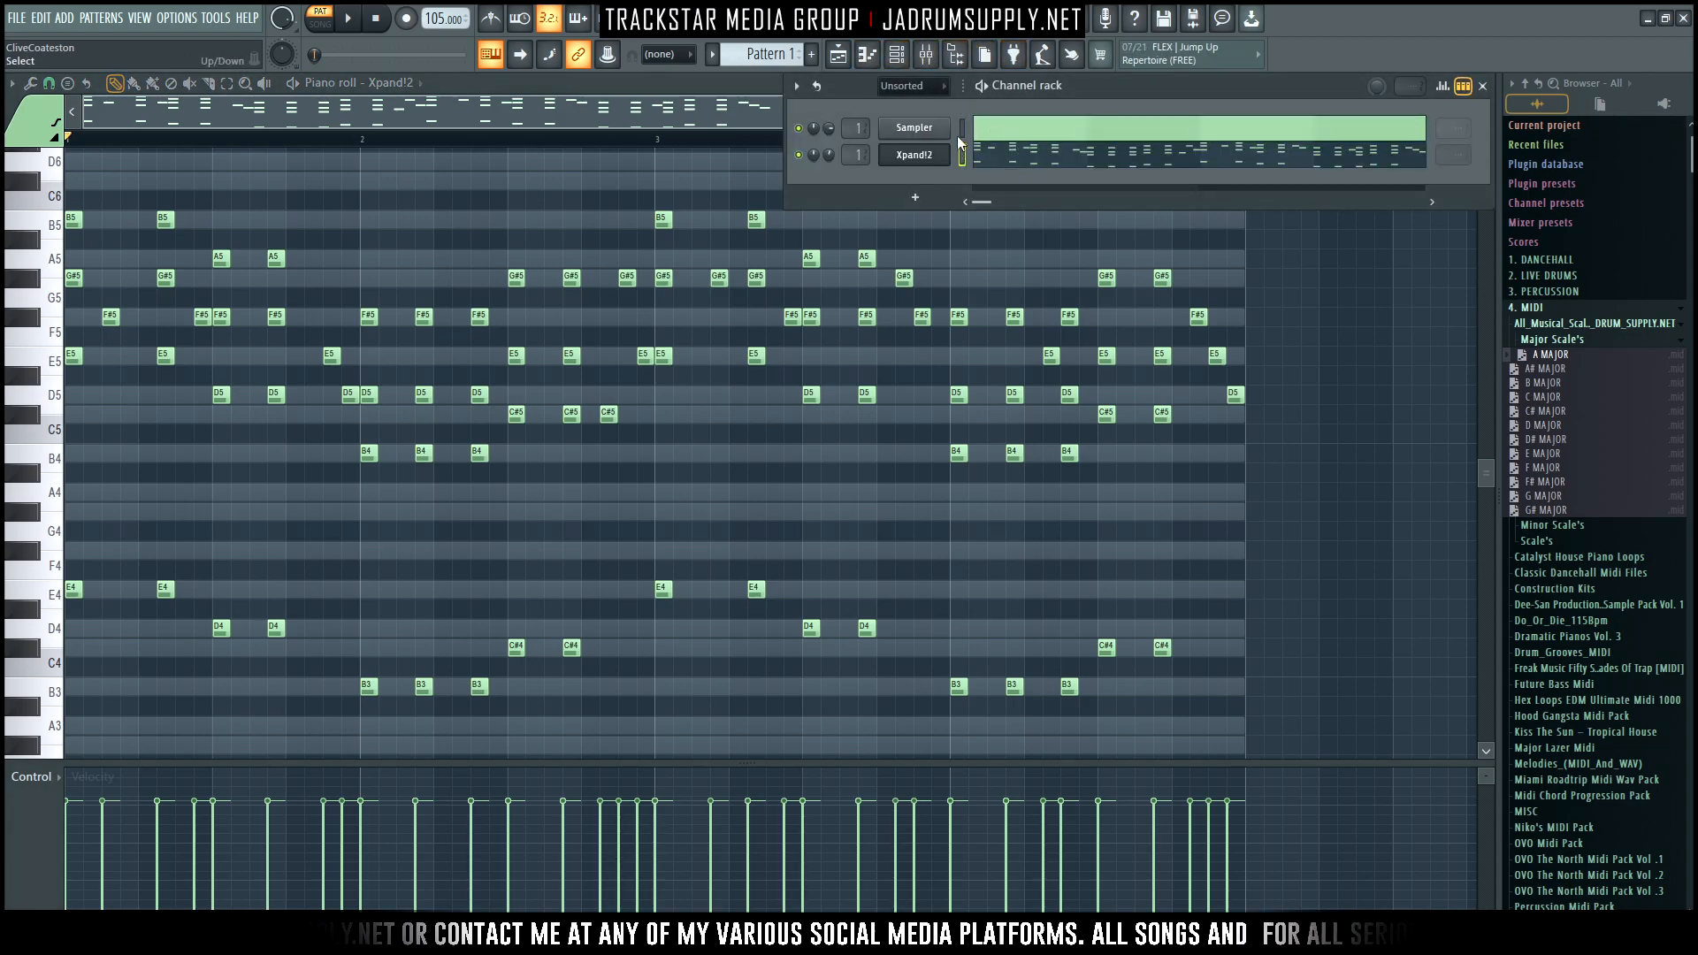
key(F4)
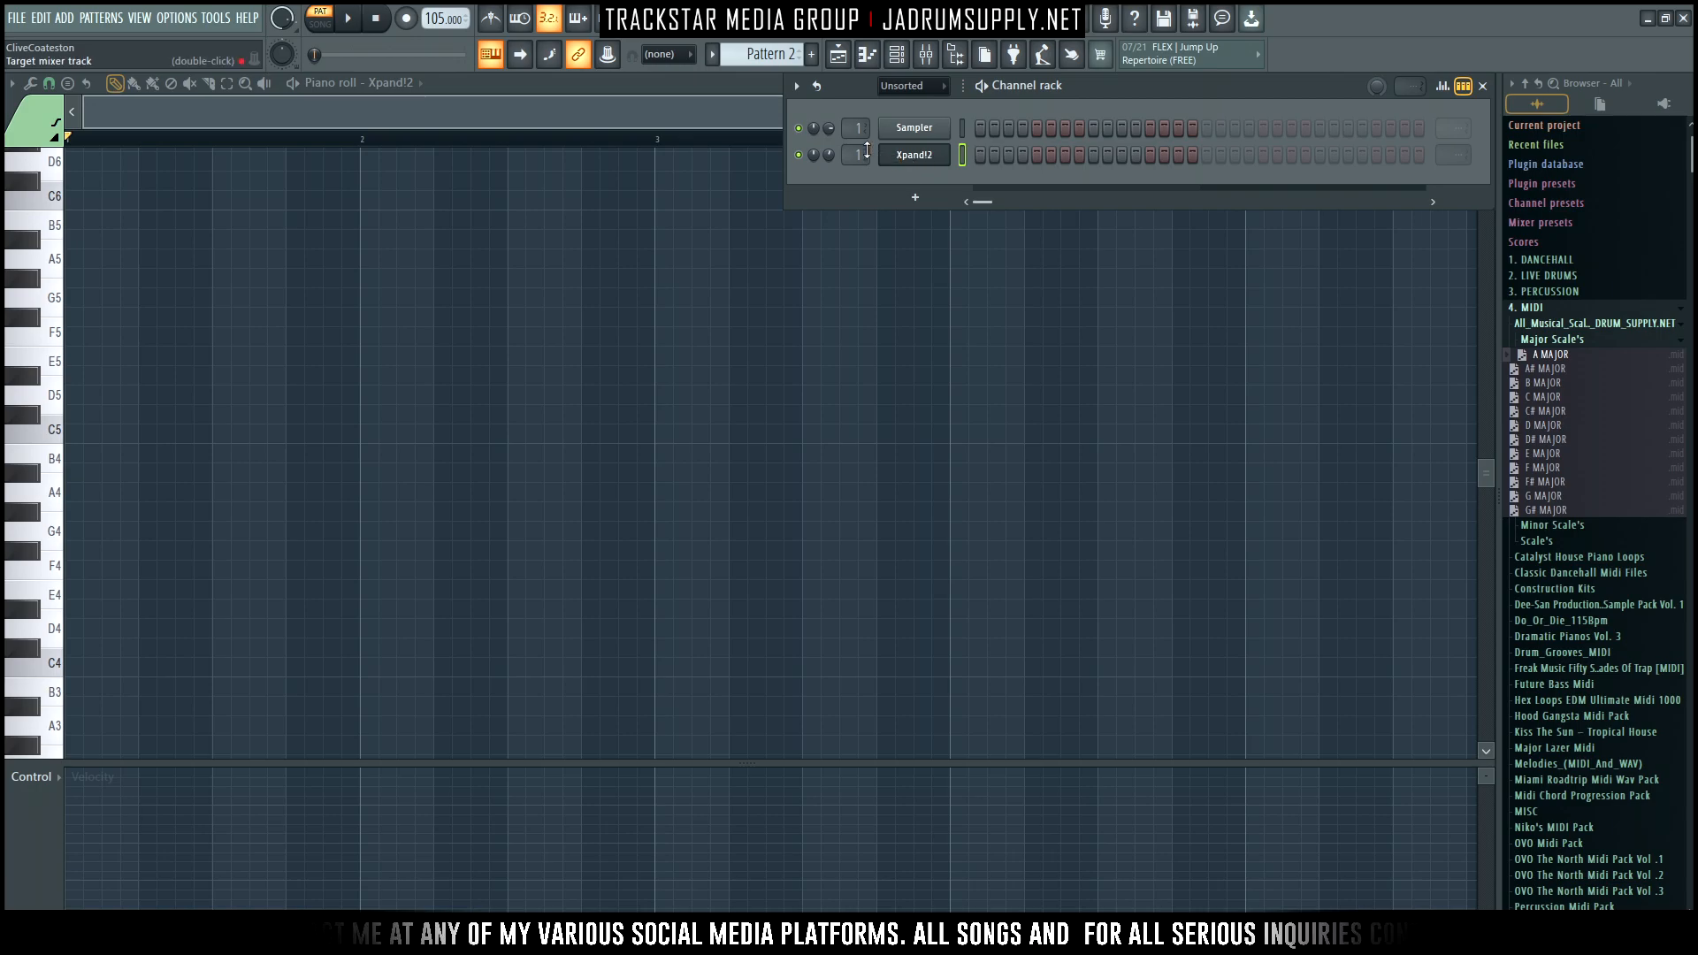
Clone the Xpand!2 channel and load the G MAJOR scale file onto the Sampler channel
right_click(915, 155)
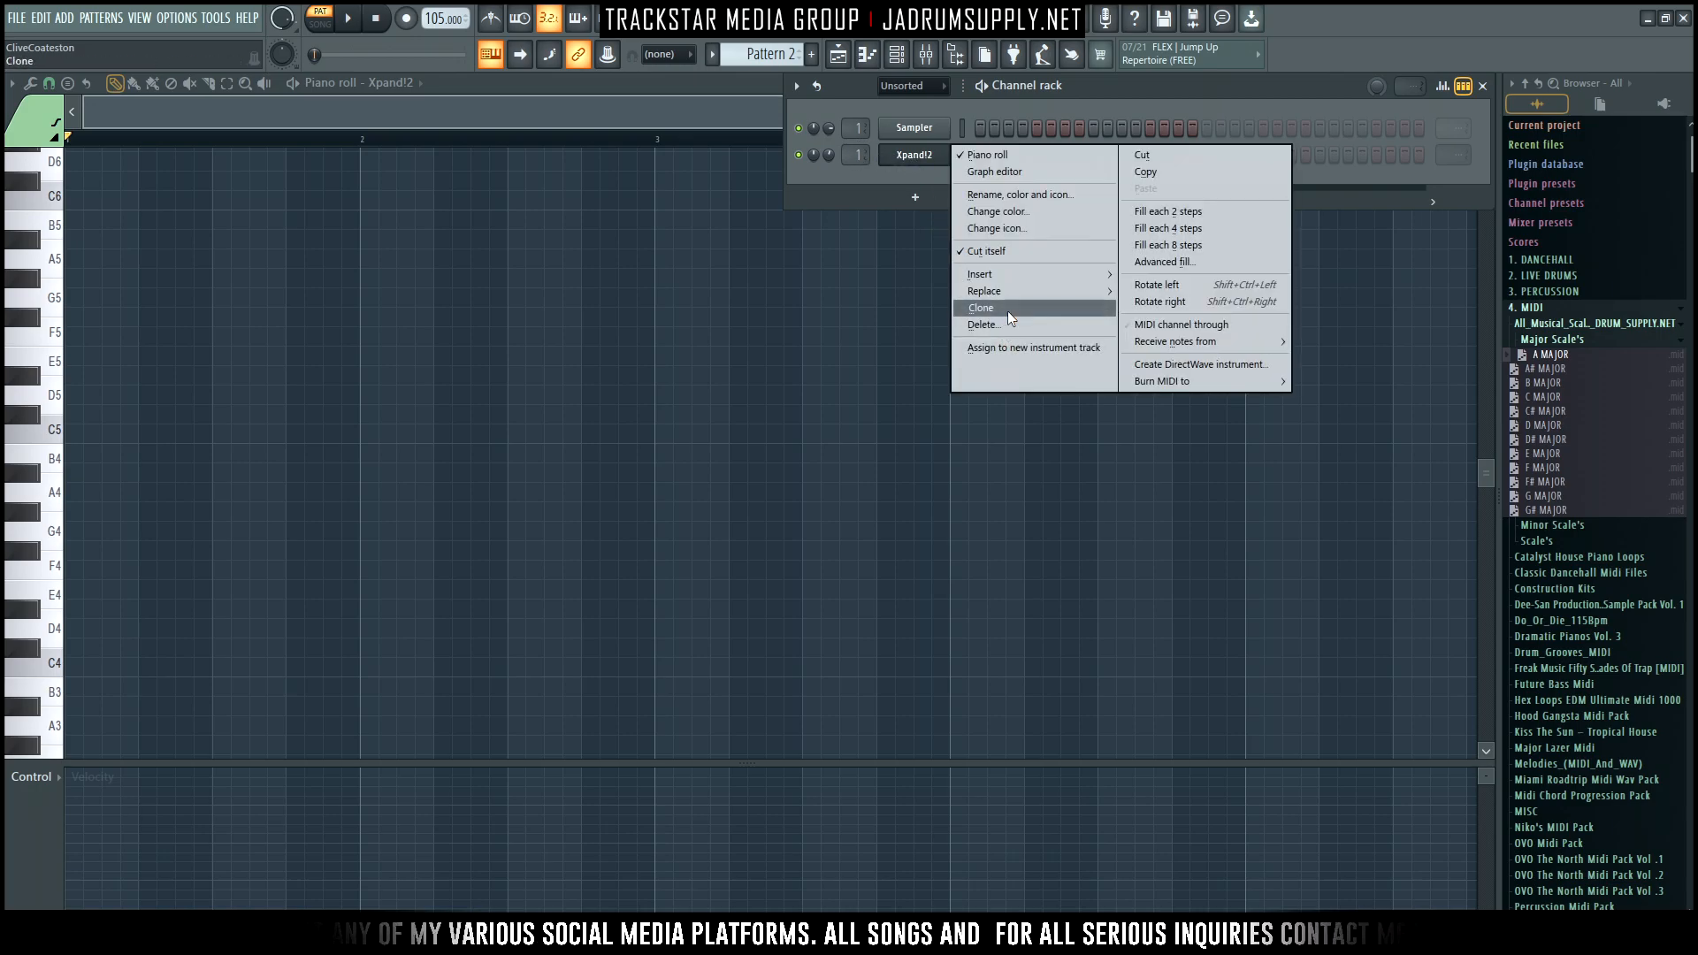
click(1006, 311)
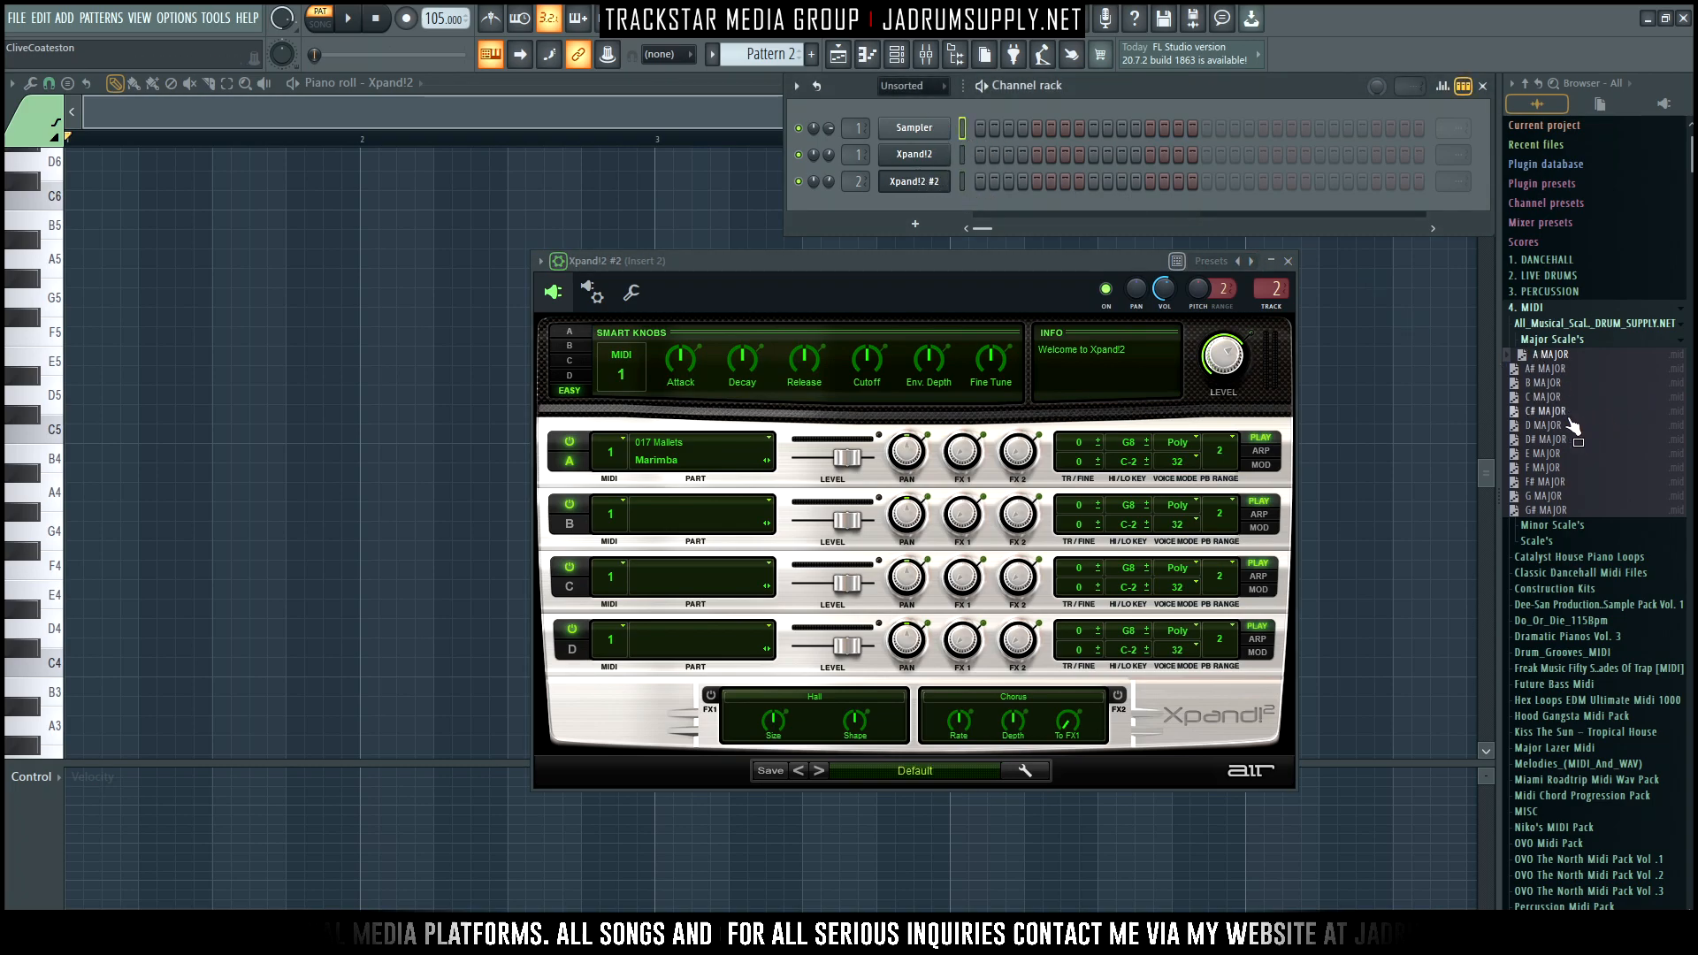
drag(1552, 501, 1553, 503)
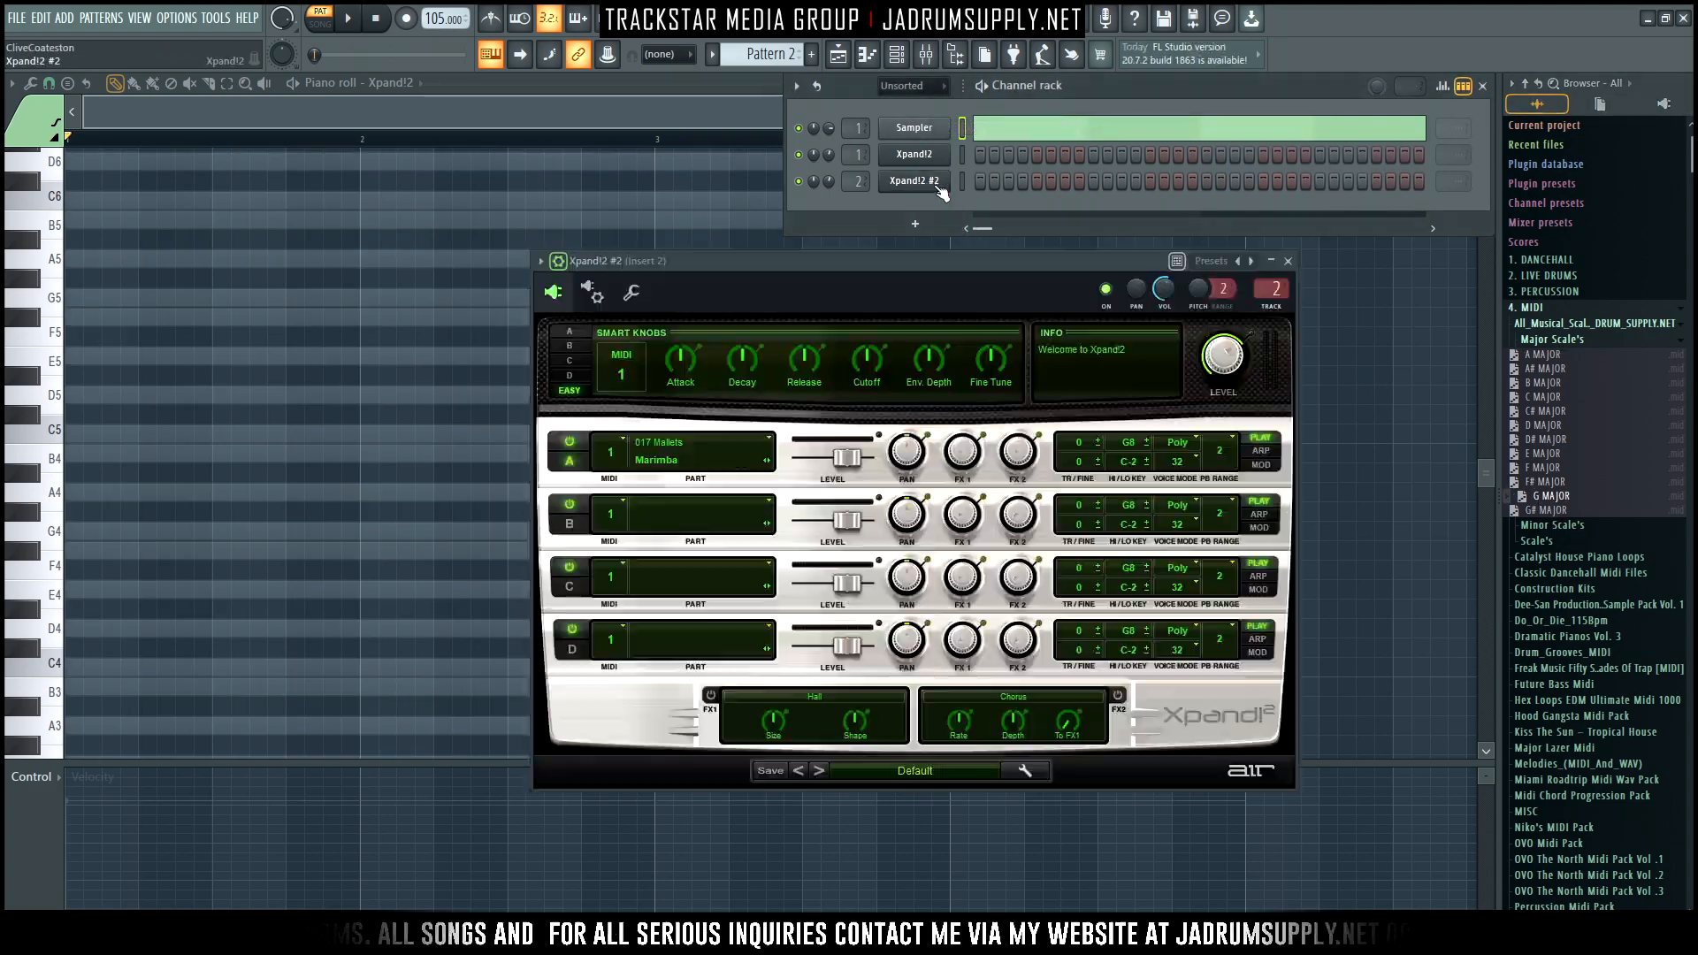
Change part A of the cloned Xpand!2 #2 to the Spiccato Strings Up + Down sound from 014 Strings
click(718, 440)
mouse_move(692, 689)
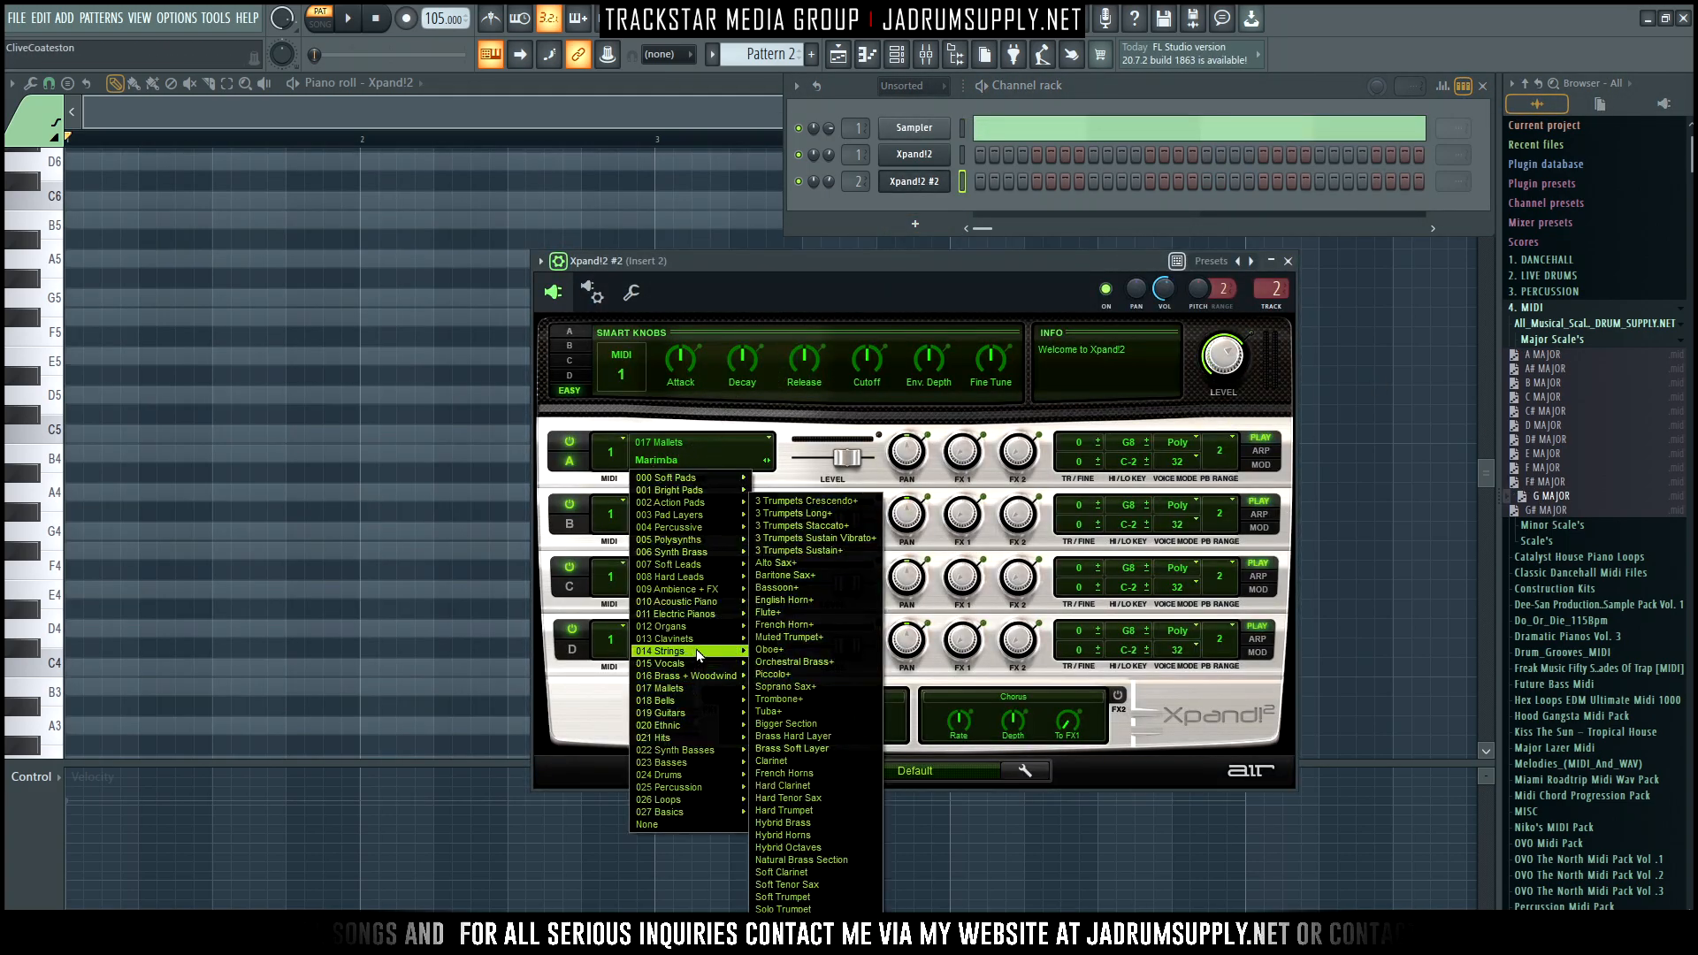
mouse_move(697, 653)
click(856, 762)
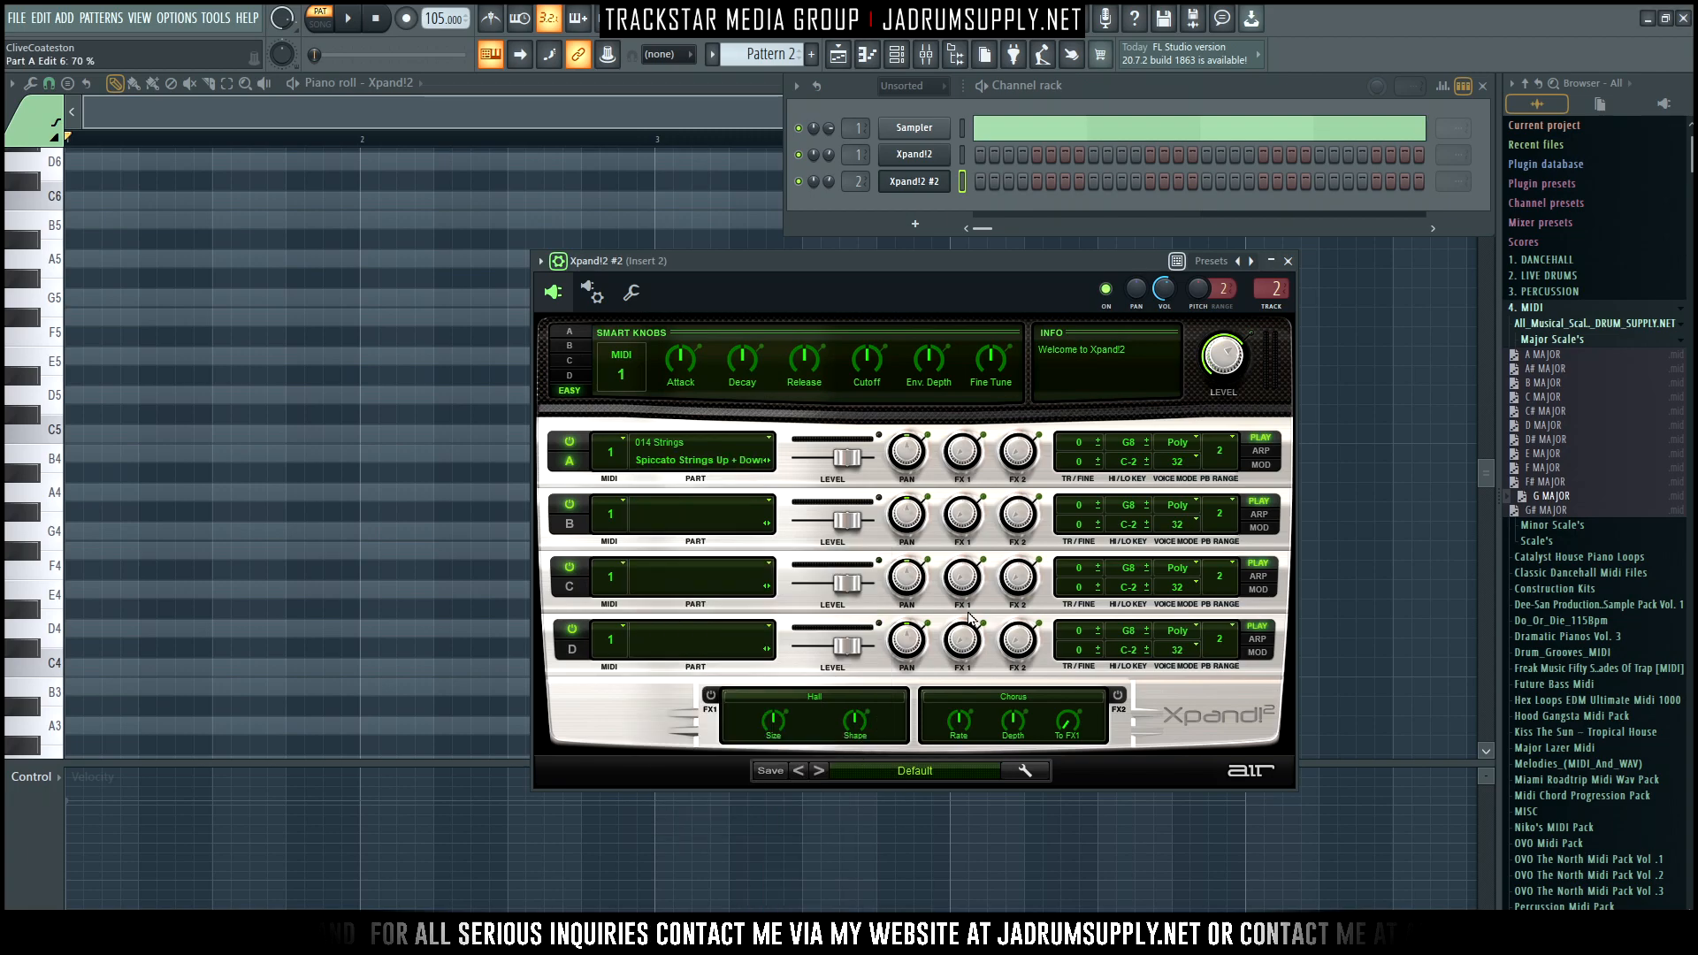
Open the piano roll of Xpand!2 #2 and place E4, A4 and C5 notes at the start of bar 1
right_click(935, 186)
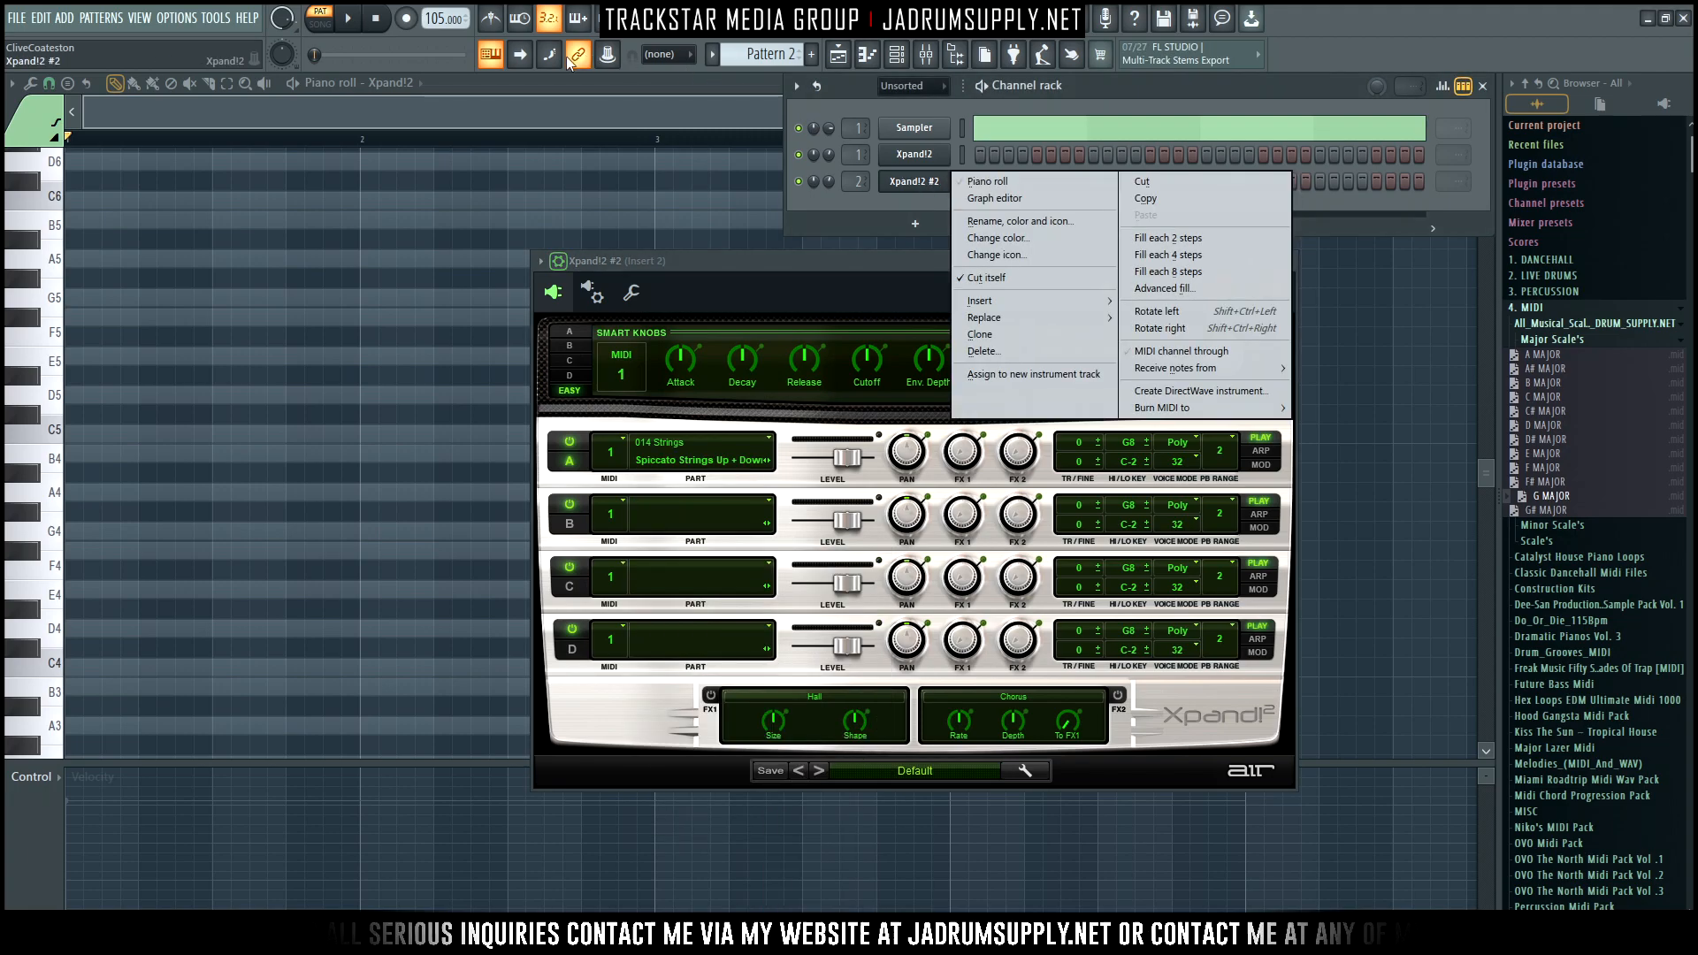
click(1019, 184)
scroll(527, 122, down, 2)
scroll(447, 110, up, 2)
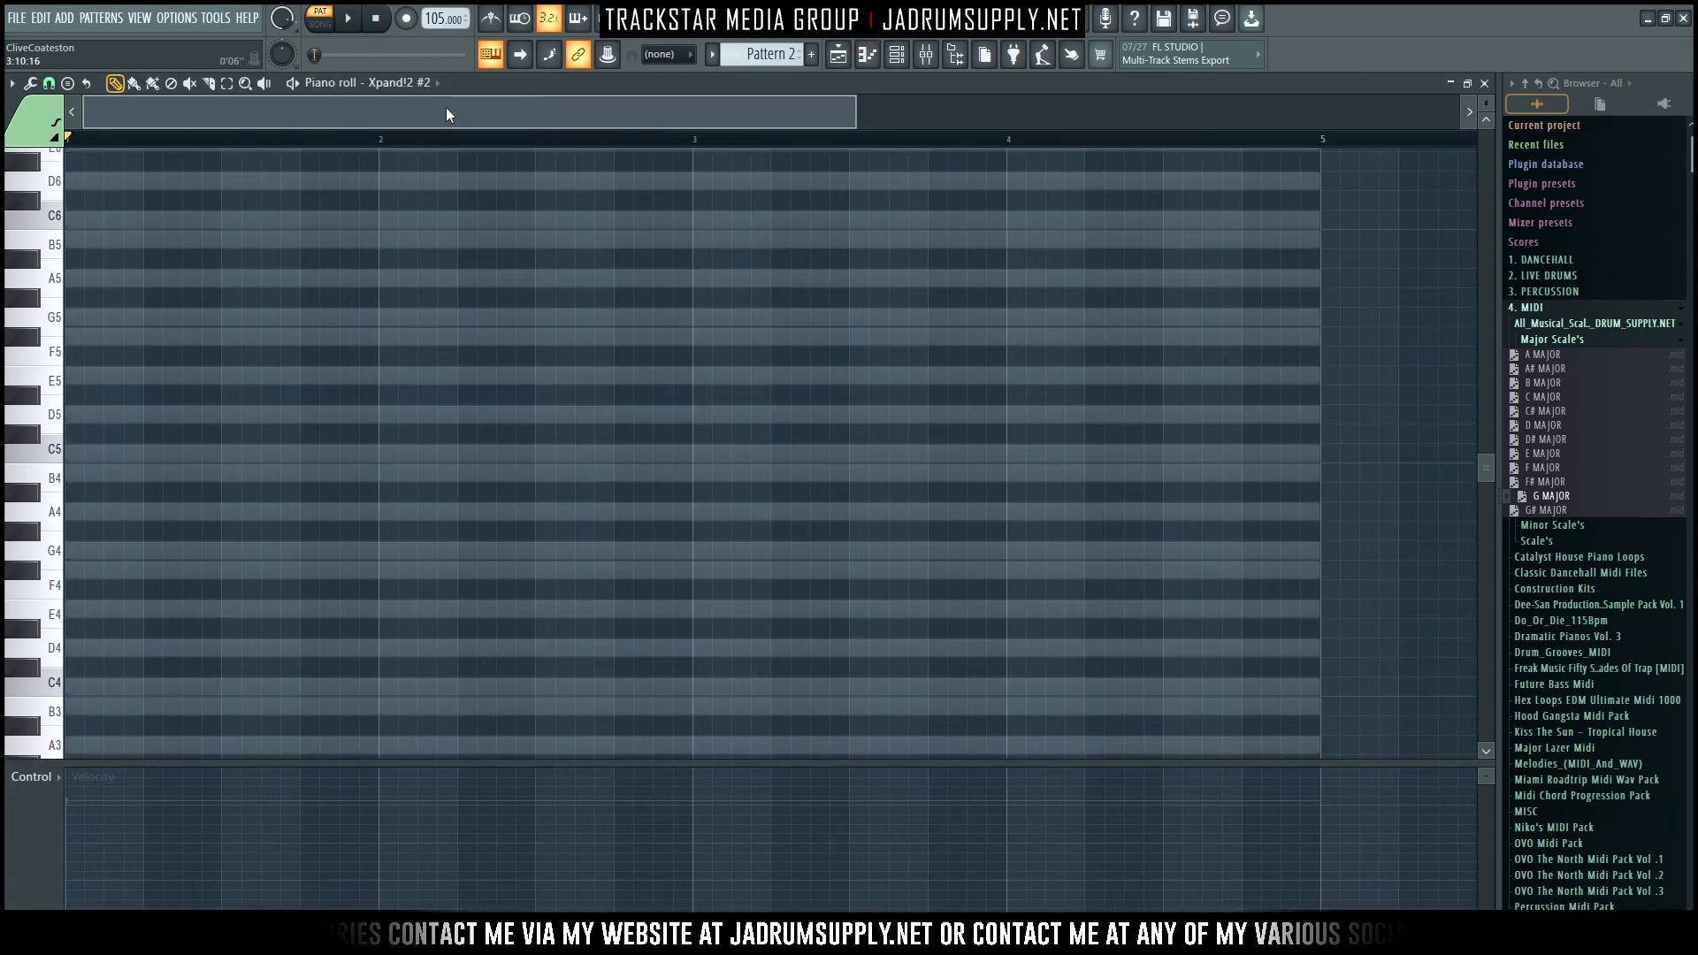
scroll(74, 583, down, 1)
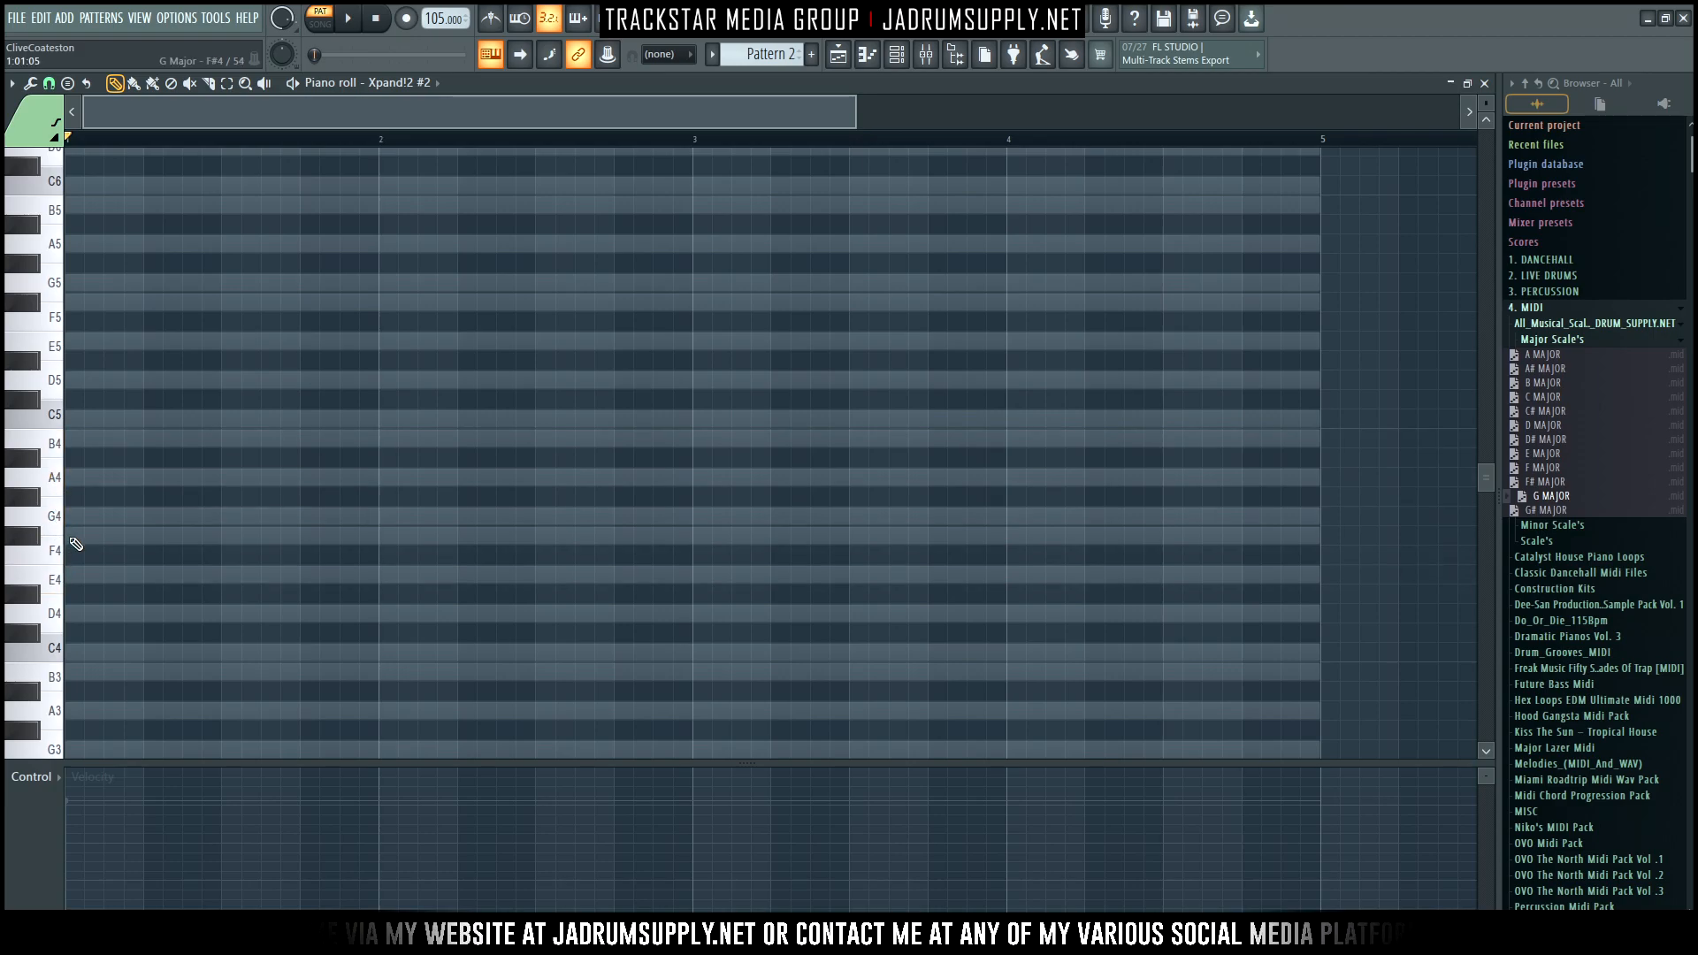
click(74, 479)
click(73, 418)
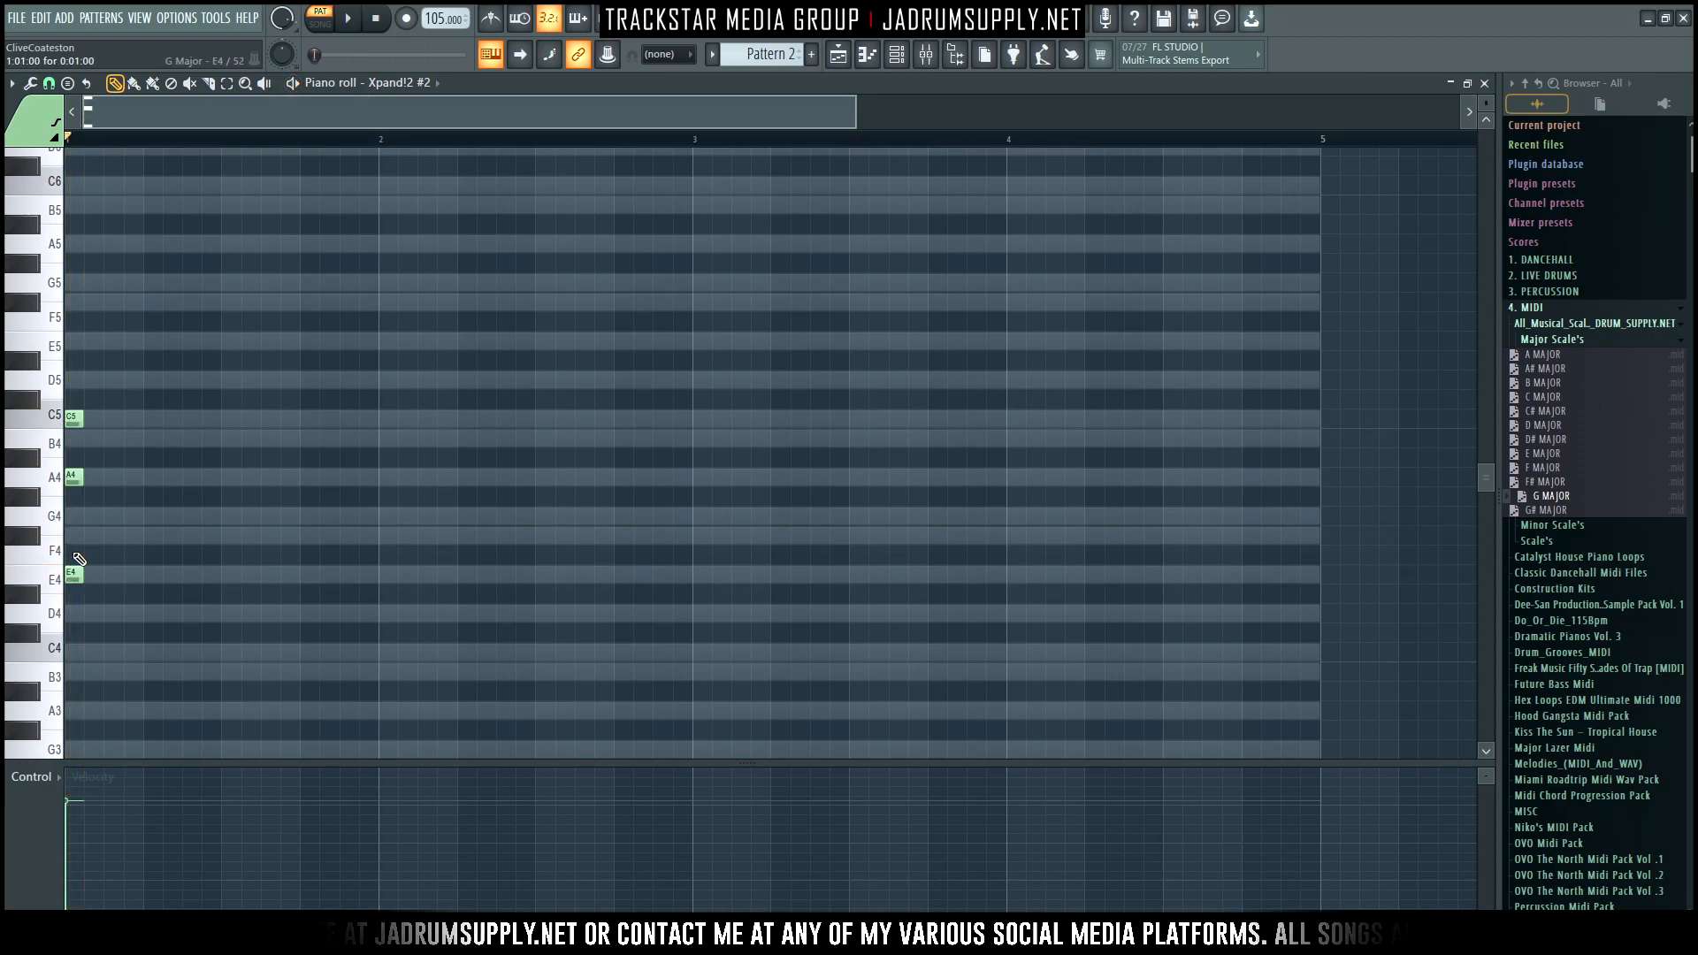
Change the opening chord to E4, G4 and B4, copy it to step 4 of bar 1 and play it back
right_click(74, 419)
key(space)
key(space)
drag(114, 580, 68, 431)
click(79, 444)
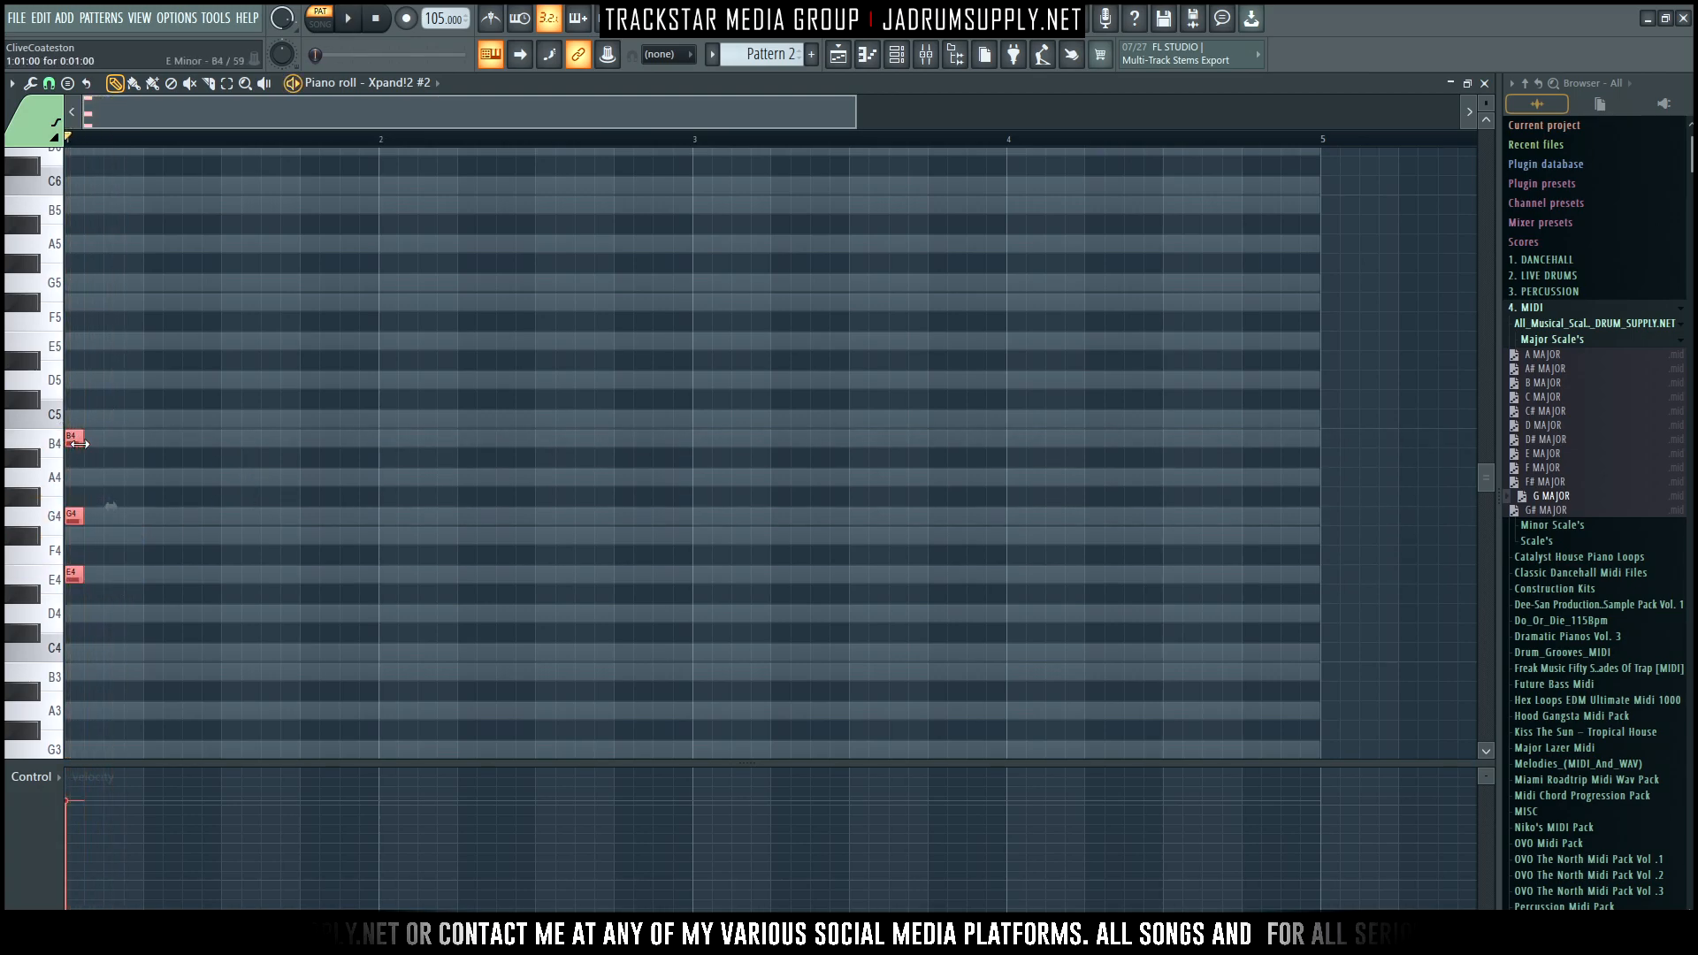
key(space)
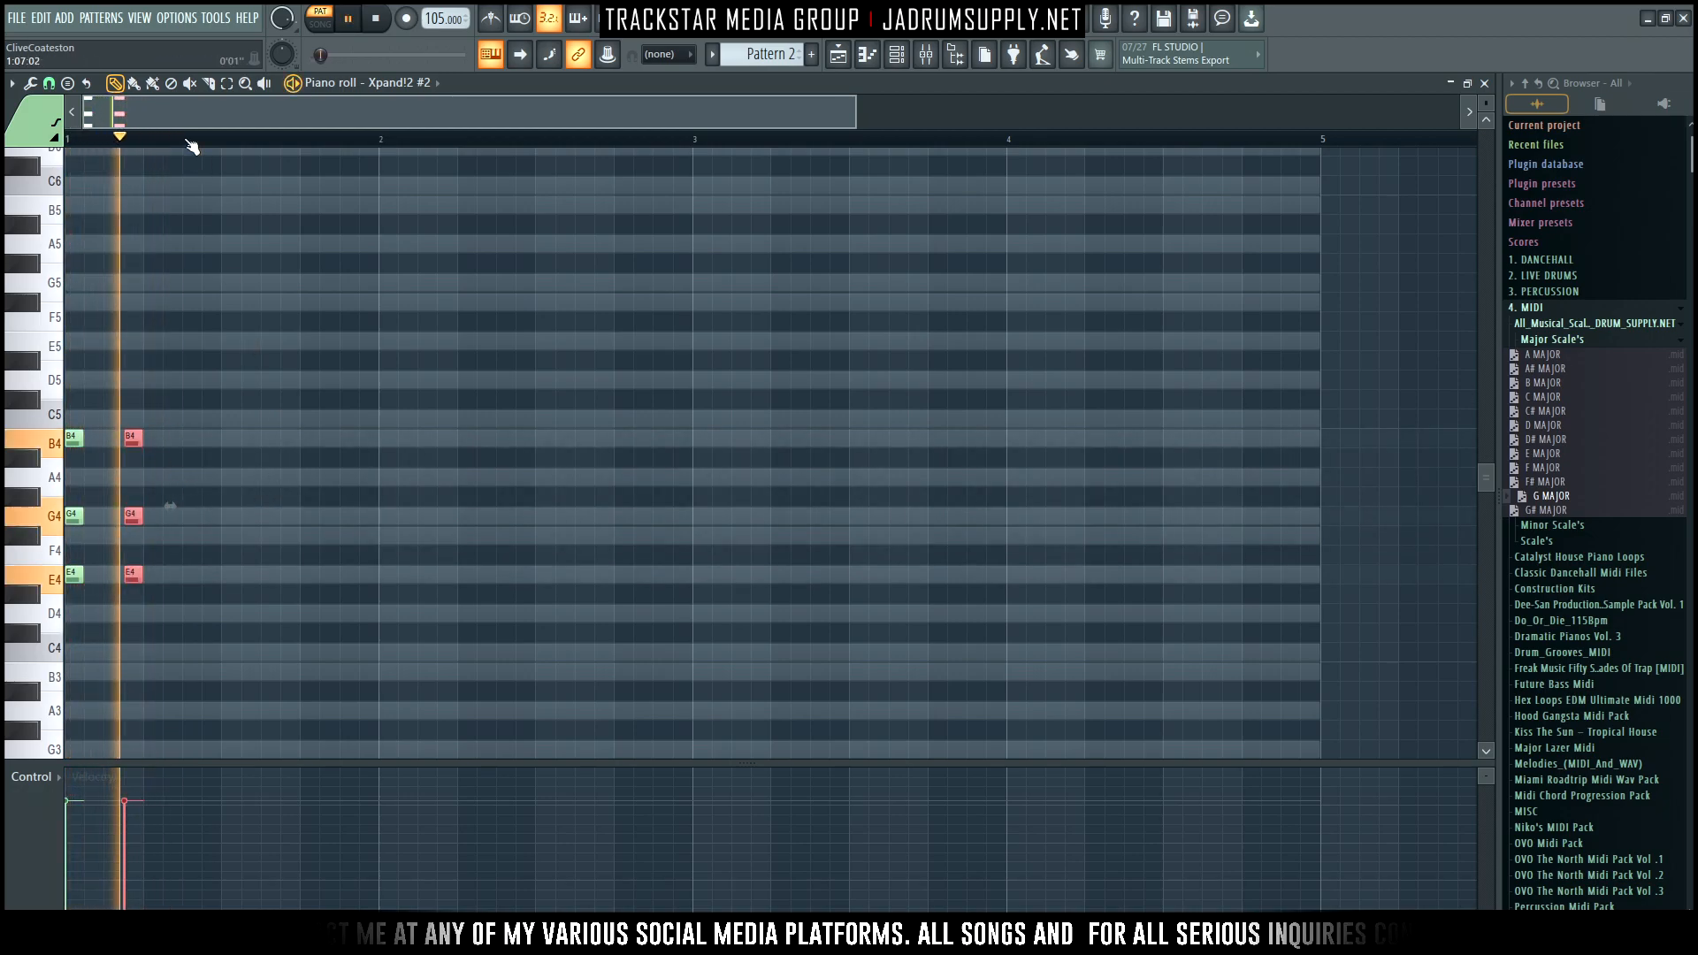
Place a D4, F#4 and A4 chord on step 11 of bar 1 and copy it to step 13
ctrl+scroll(219, 512, down, 2)
scroll(195, 515, down, 2)
key(space)
click(183, 496)
key(space)
key(space)
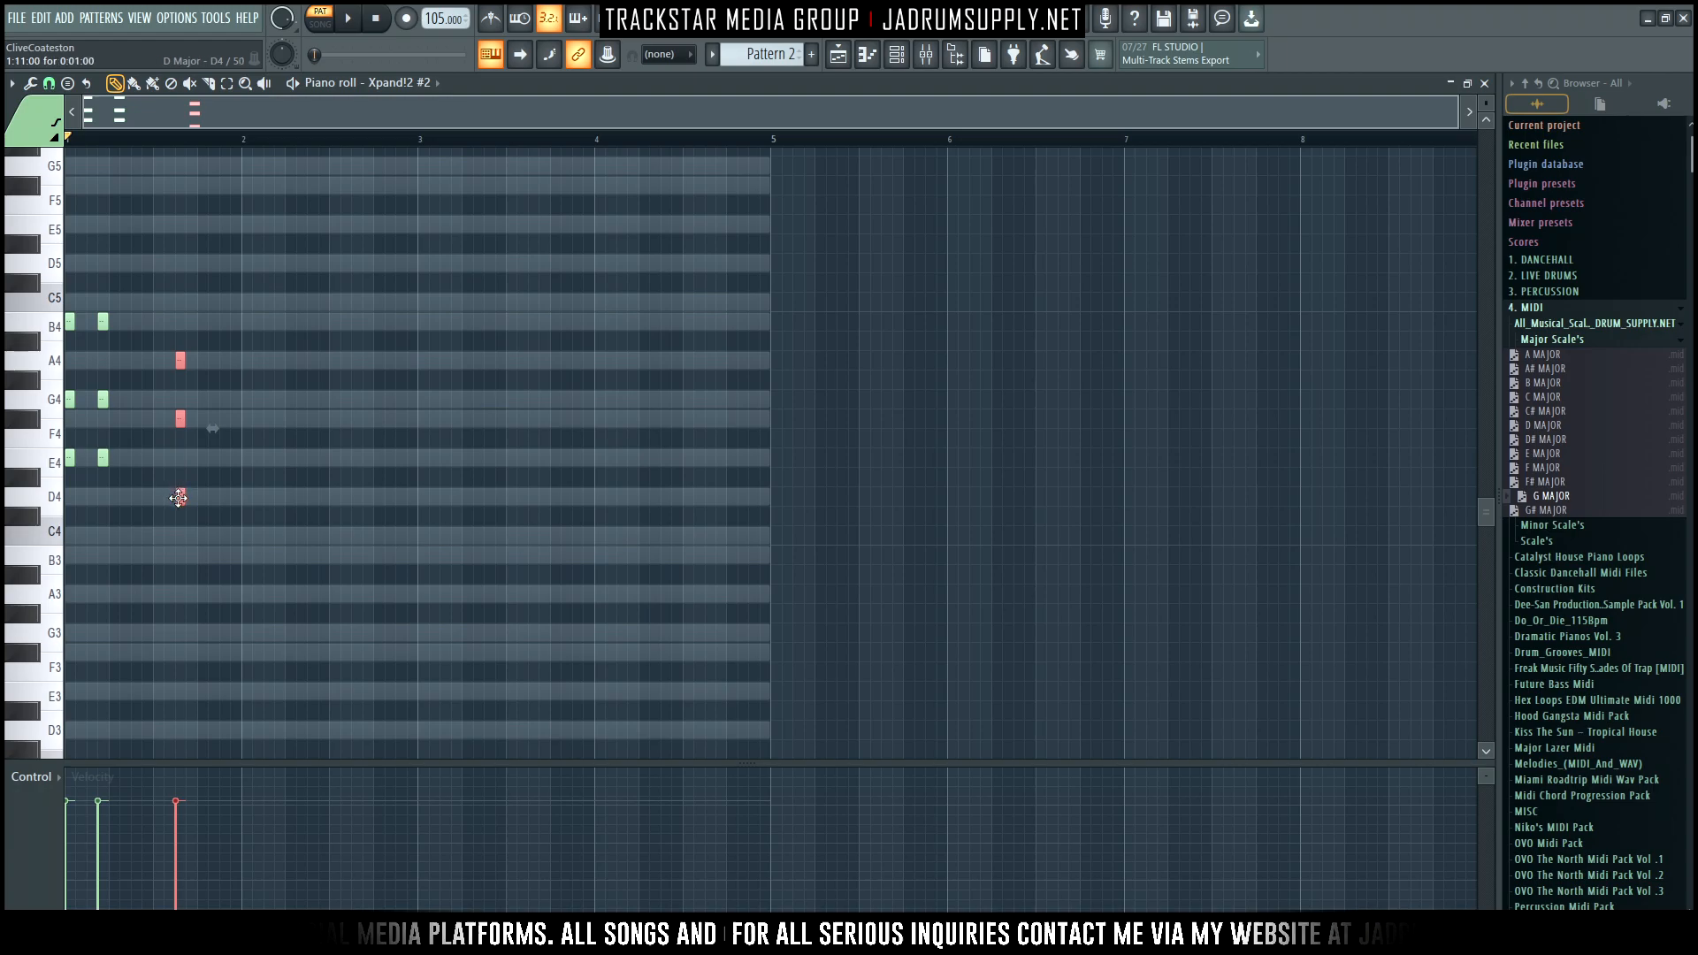
key(space)
ctrl+right_click(208, 470)
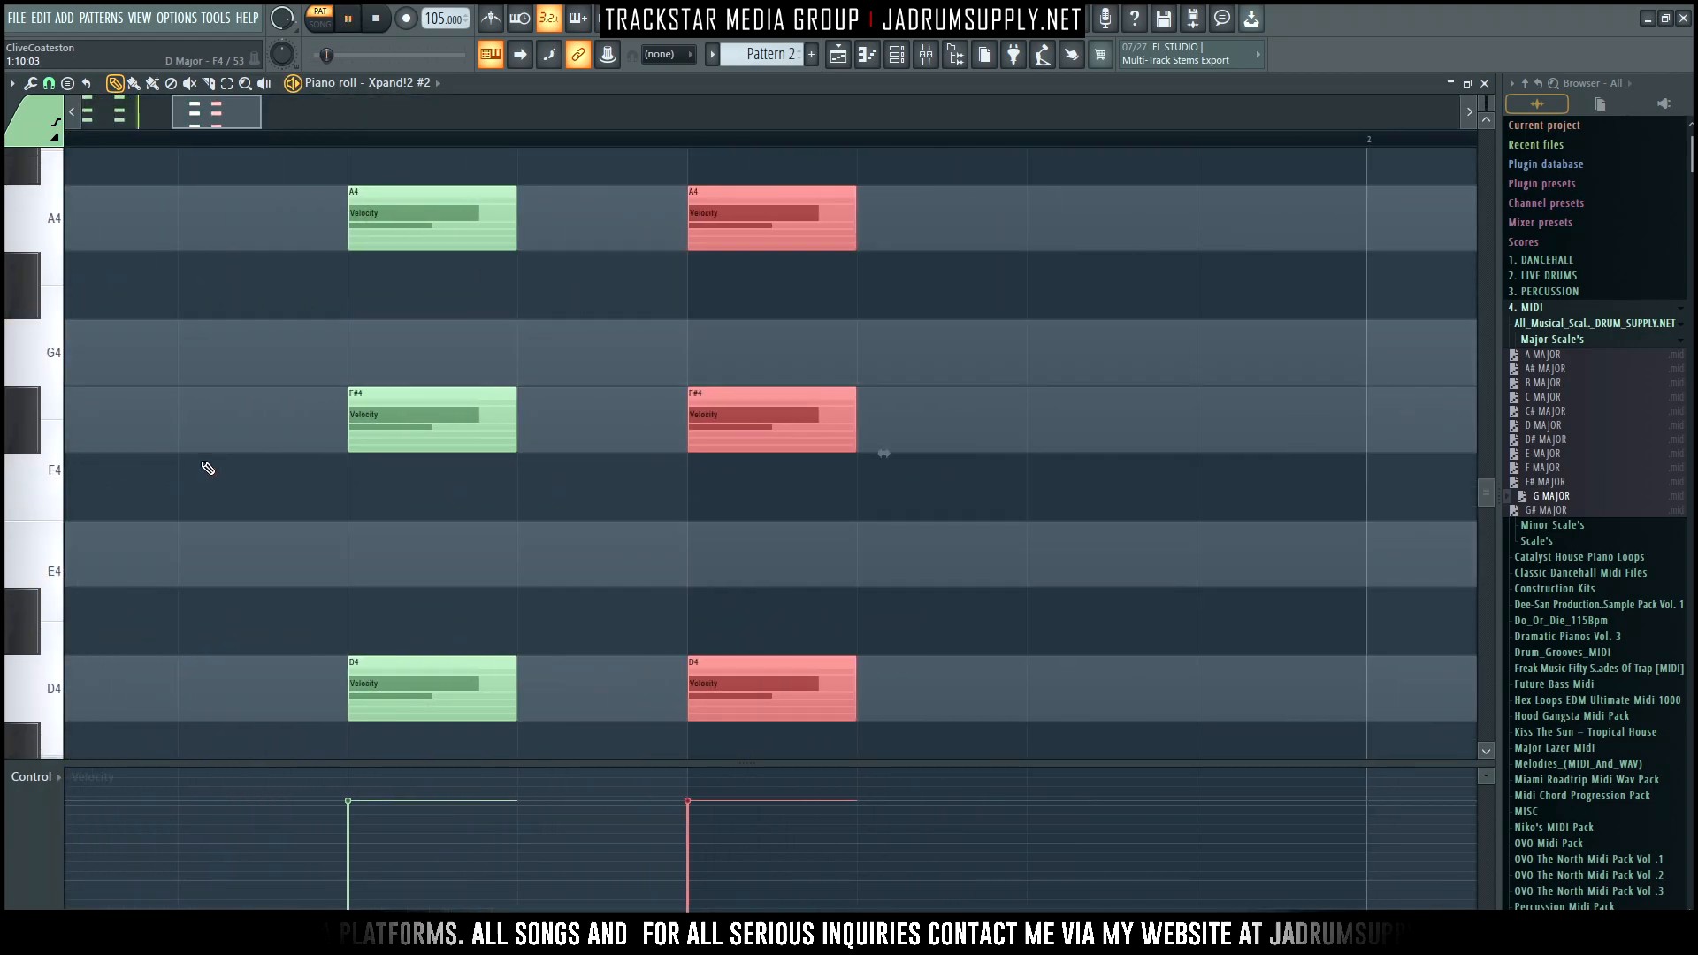
ctrl+right_click(273, 430)
ctrl+click(496, 453)
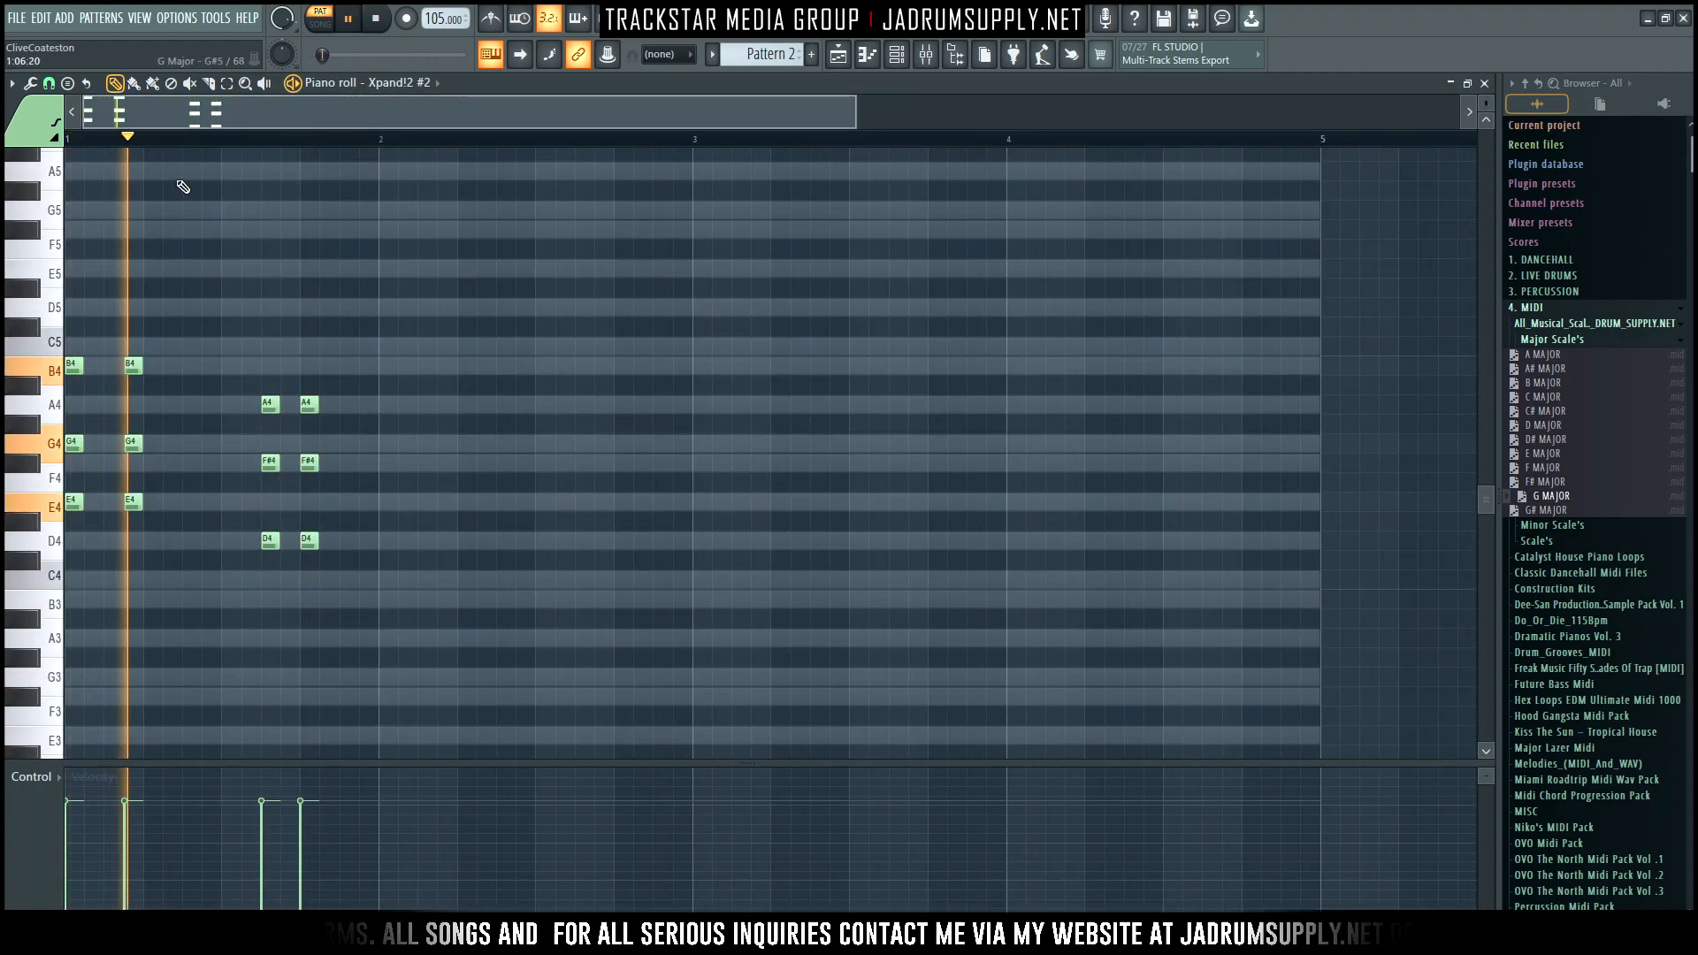
Place a single B3 note on step 15 of bar 1, raise it to C4 and play it back
scroll(150, 117, up, 2)
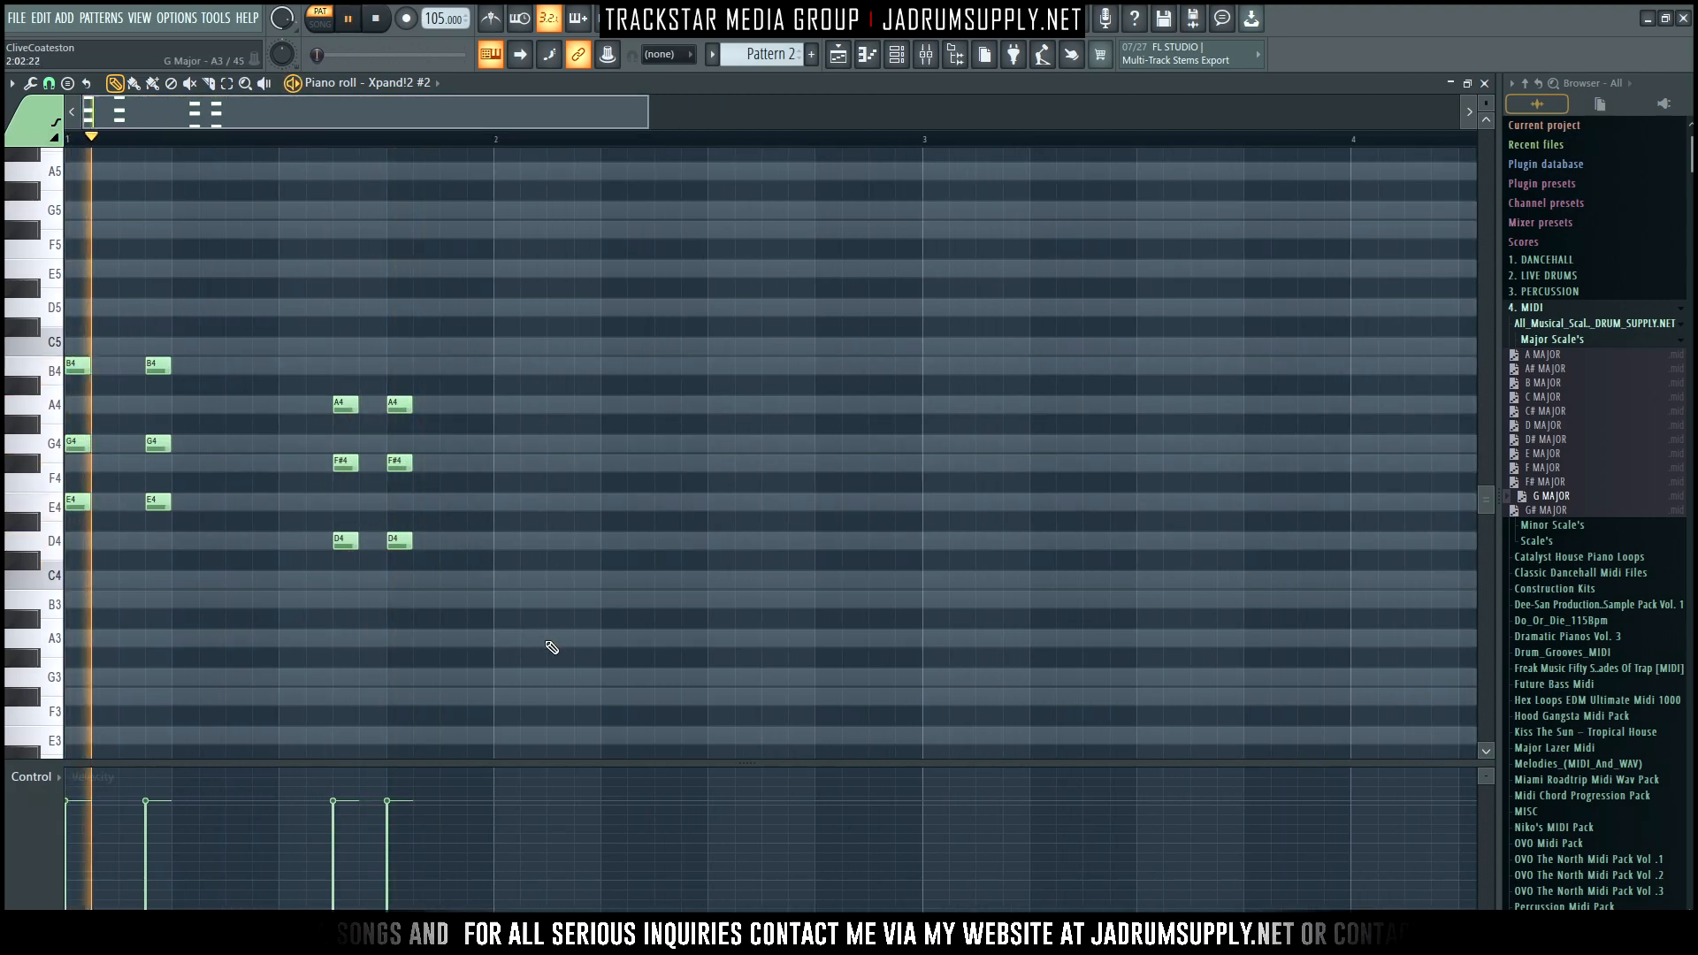
click(451, 599)
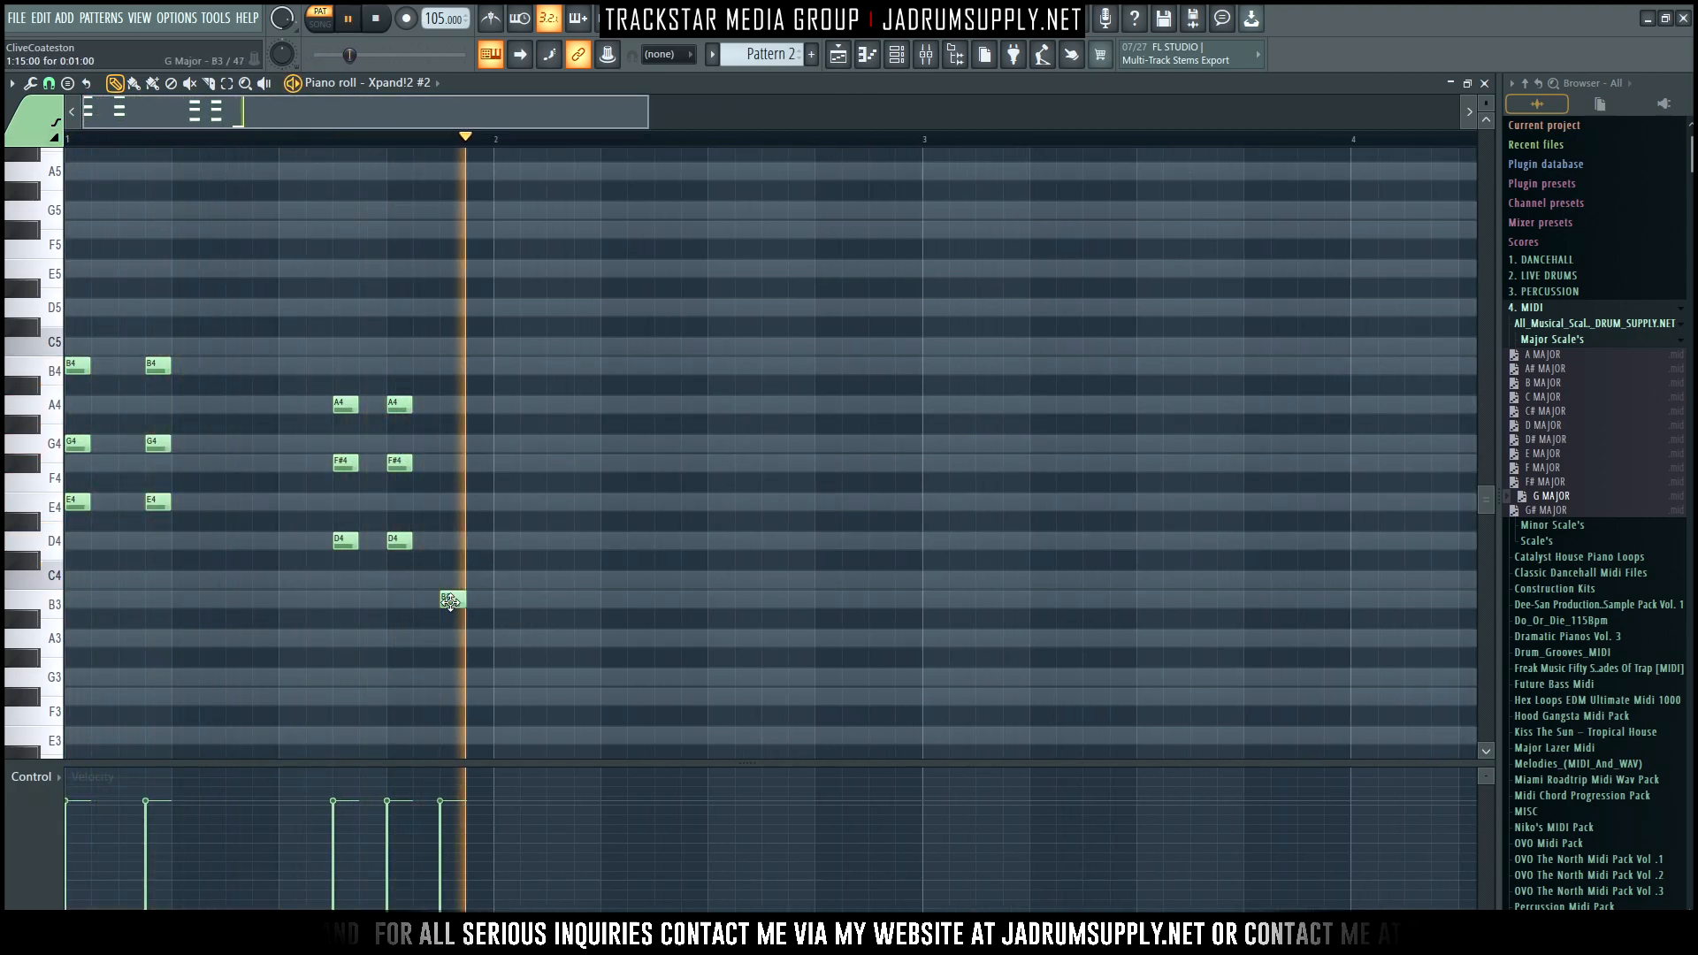
drag(452, 599, 453, 580)
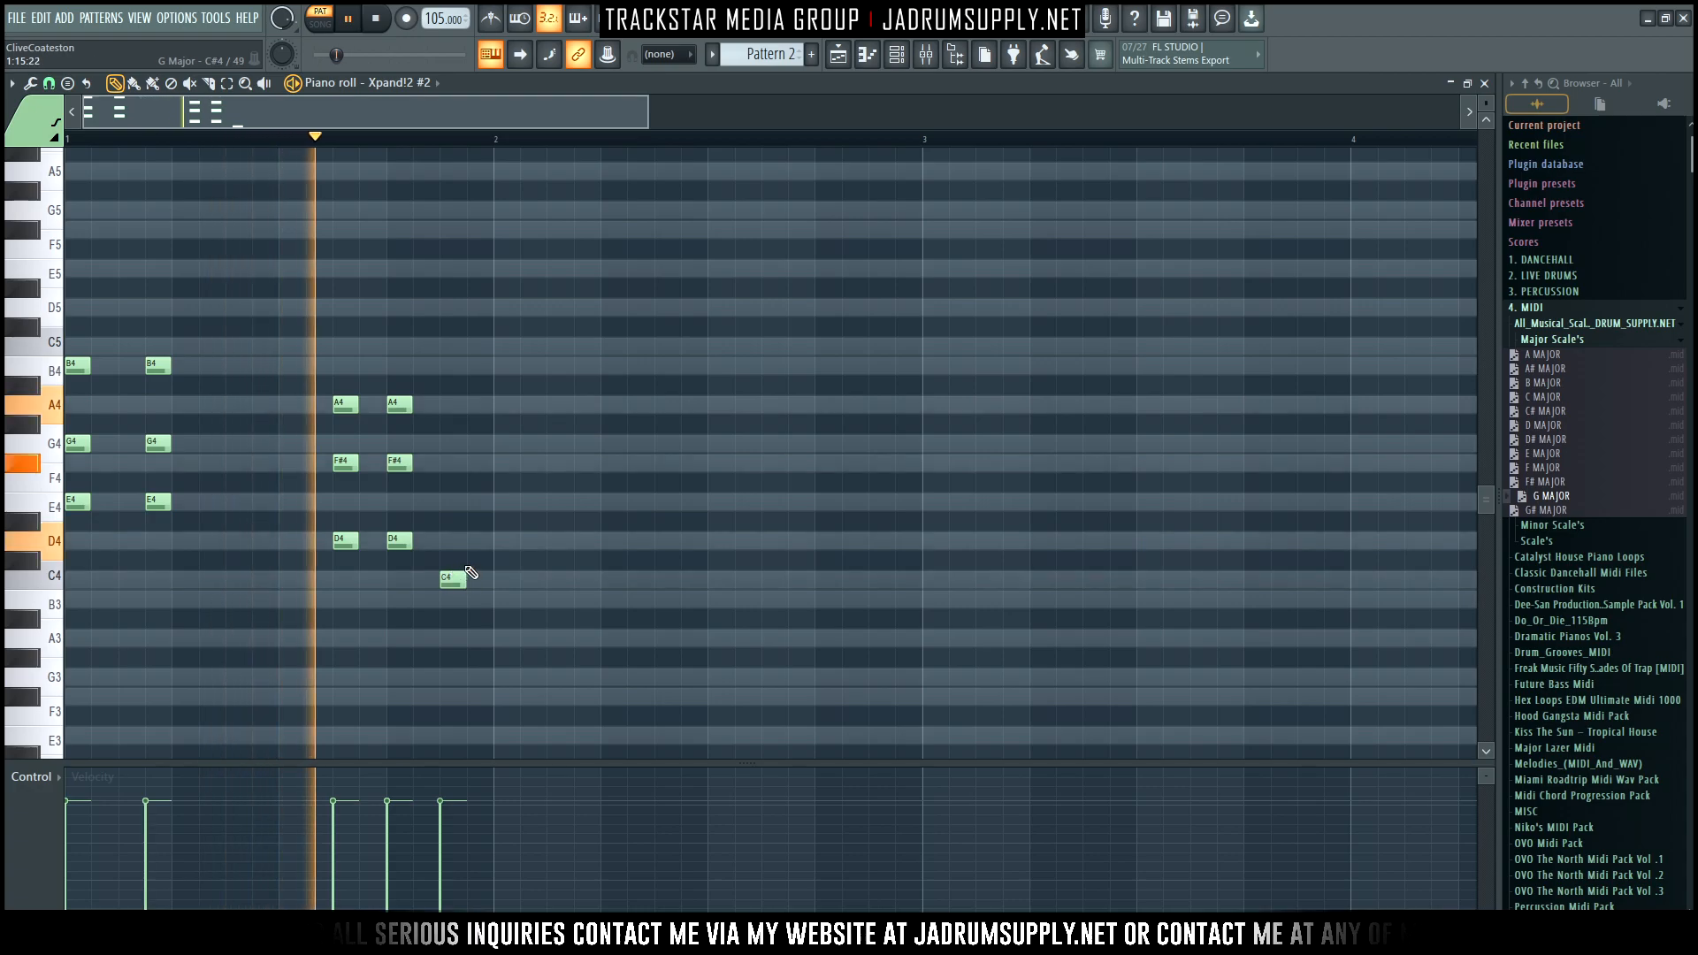
key(space)
key(space)
Place an E4, G4 and B4 chord at the start of bar 2 and copy it to step 4 of that bar
click(507, 501)
click(507, 443)
click(507, 365)
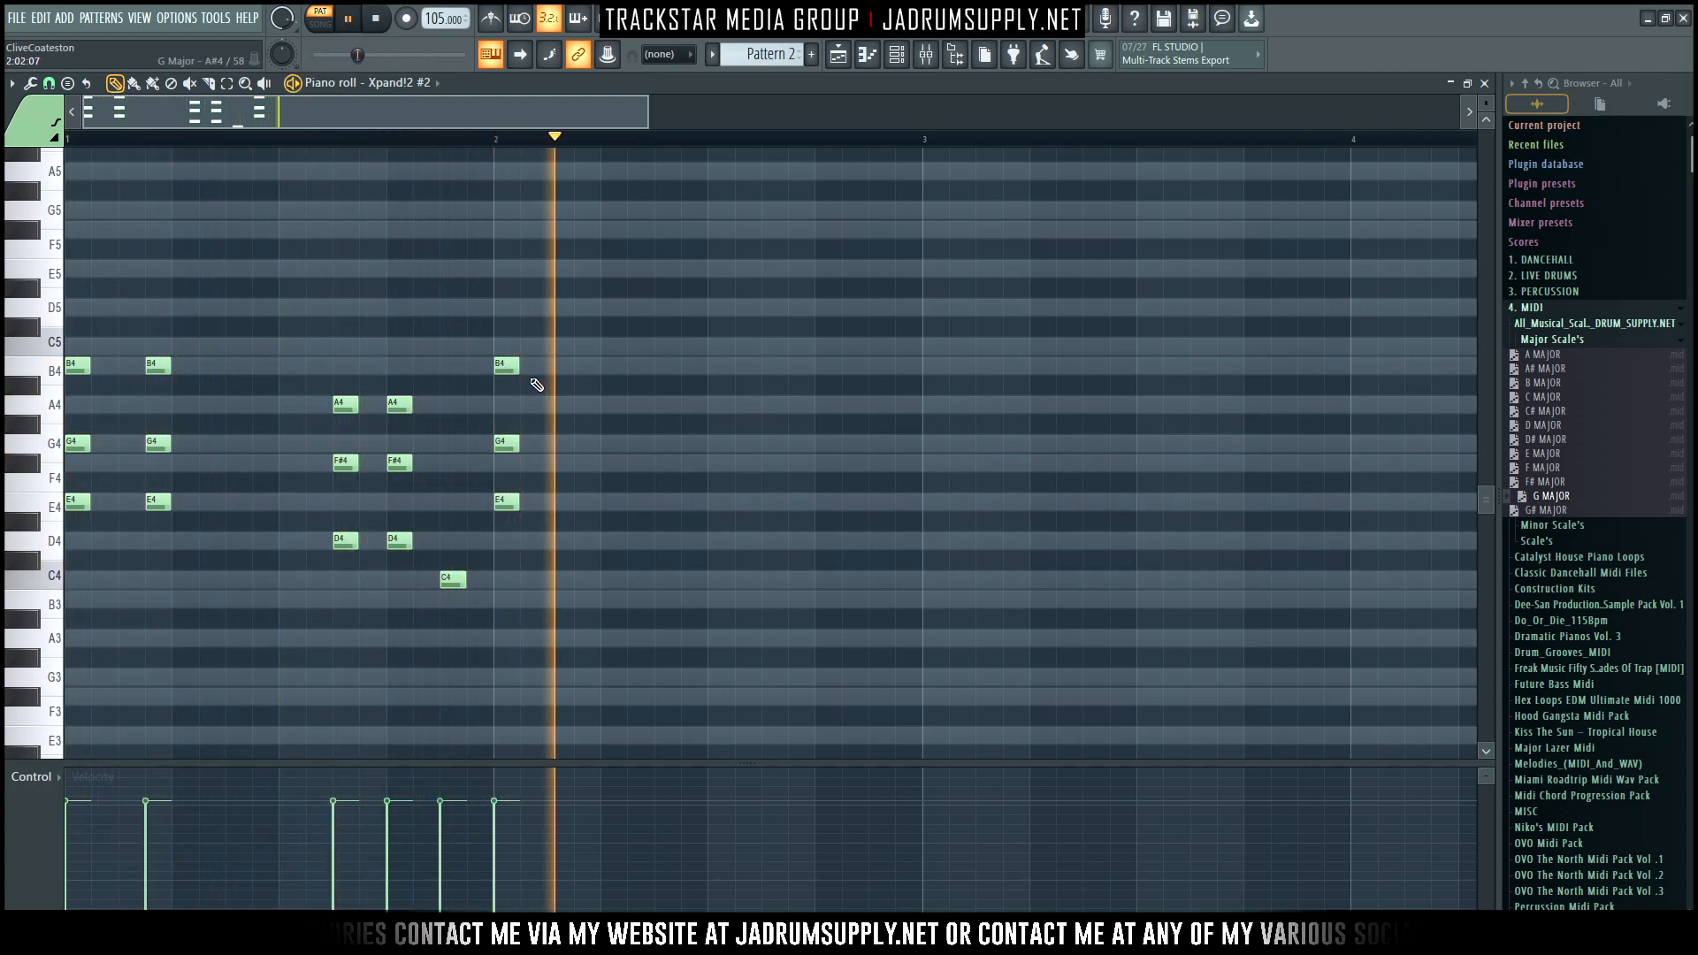
drag(500, 338, 577, 500)
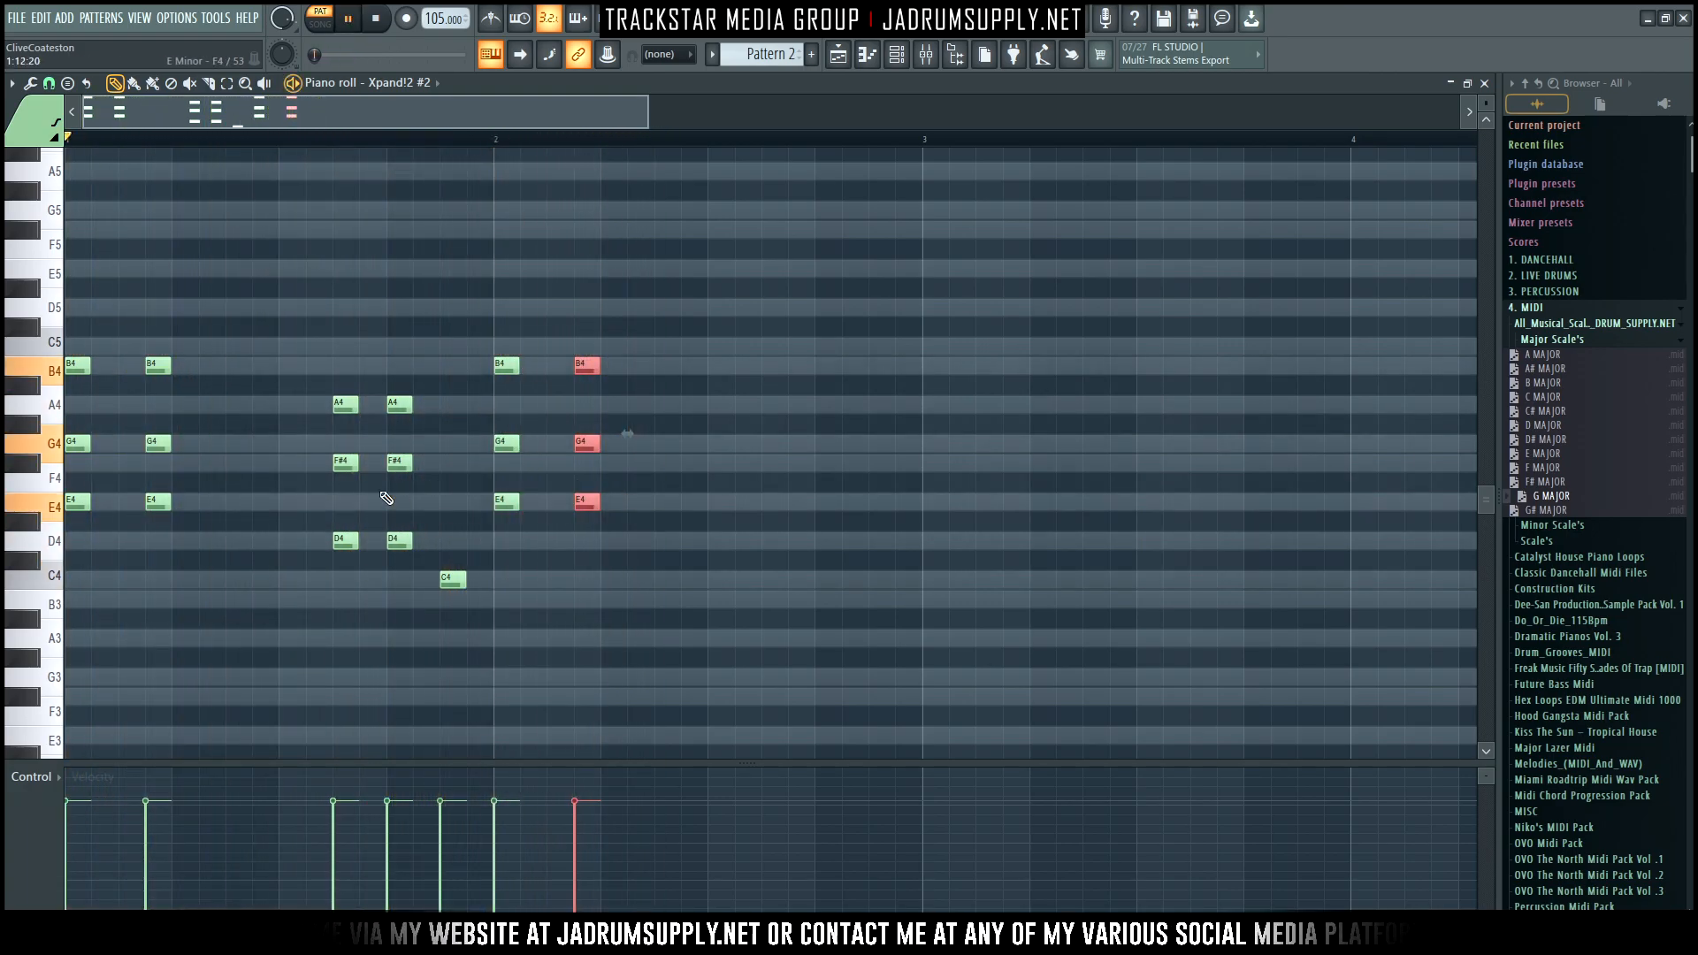
key(space)
Try a B3 in the first bar 2 chord without the top B4 notes, then raise it an octave and play back
drag(506, 503, 509, 543)
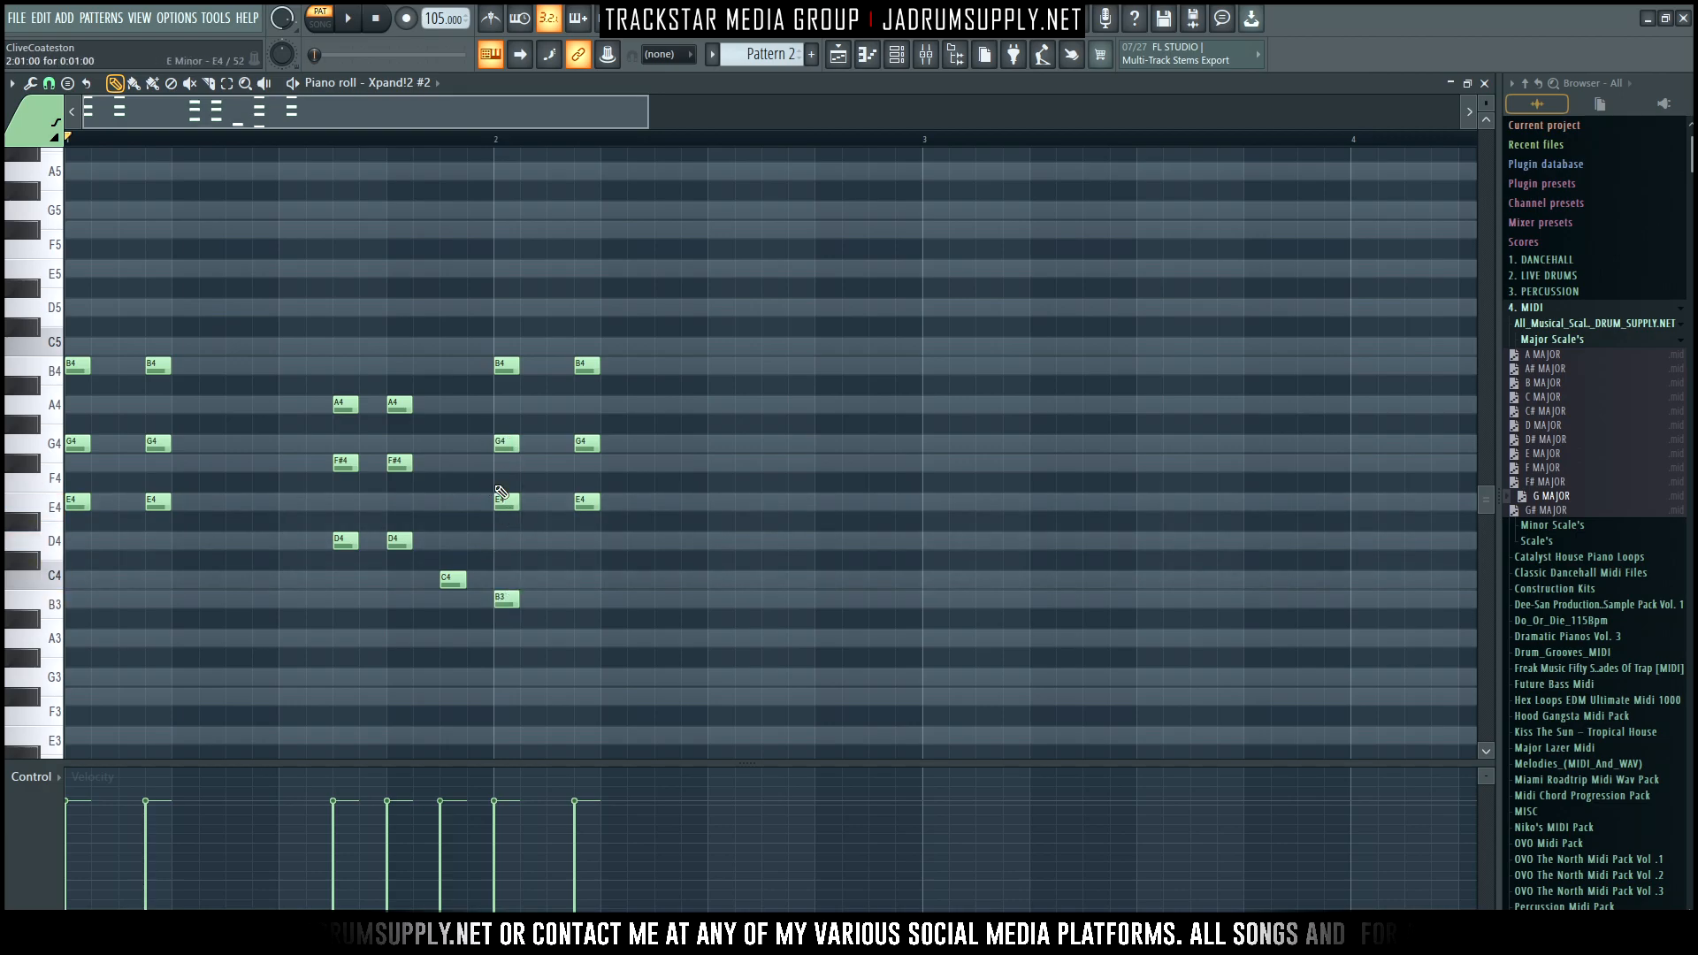
right_click(587, 365)
key(space)
right_click(589, 503)
click(607, 503)
click(592, 503)
right_click(604, 503)
key(space)
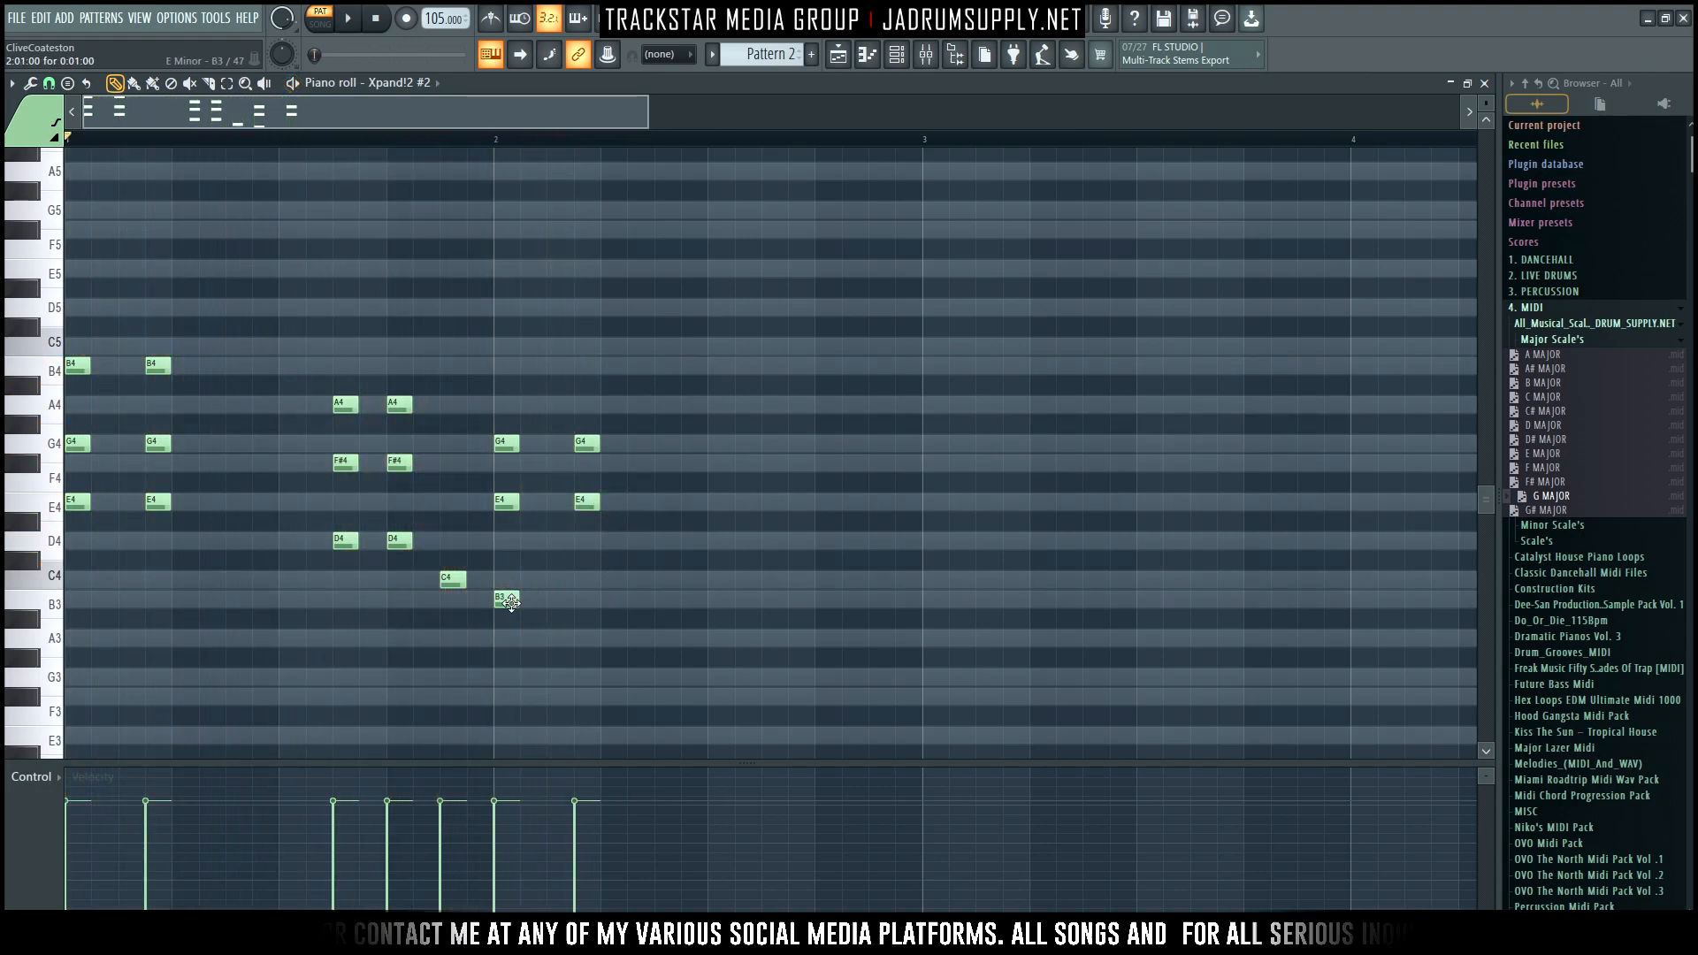
key(ctrl+Up)
key(space)
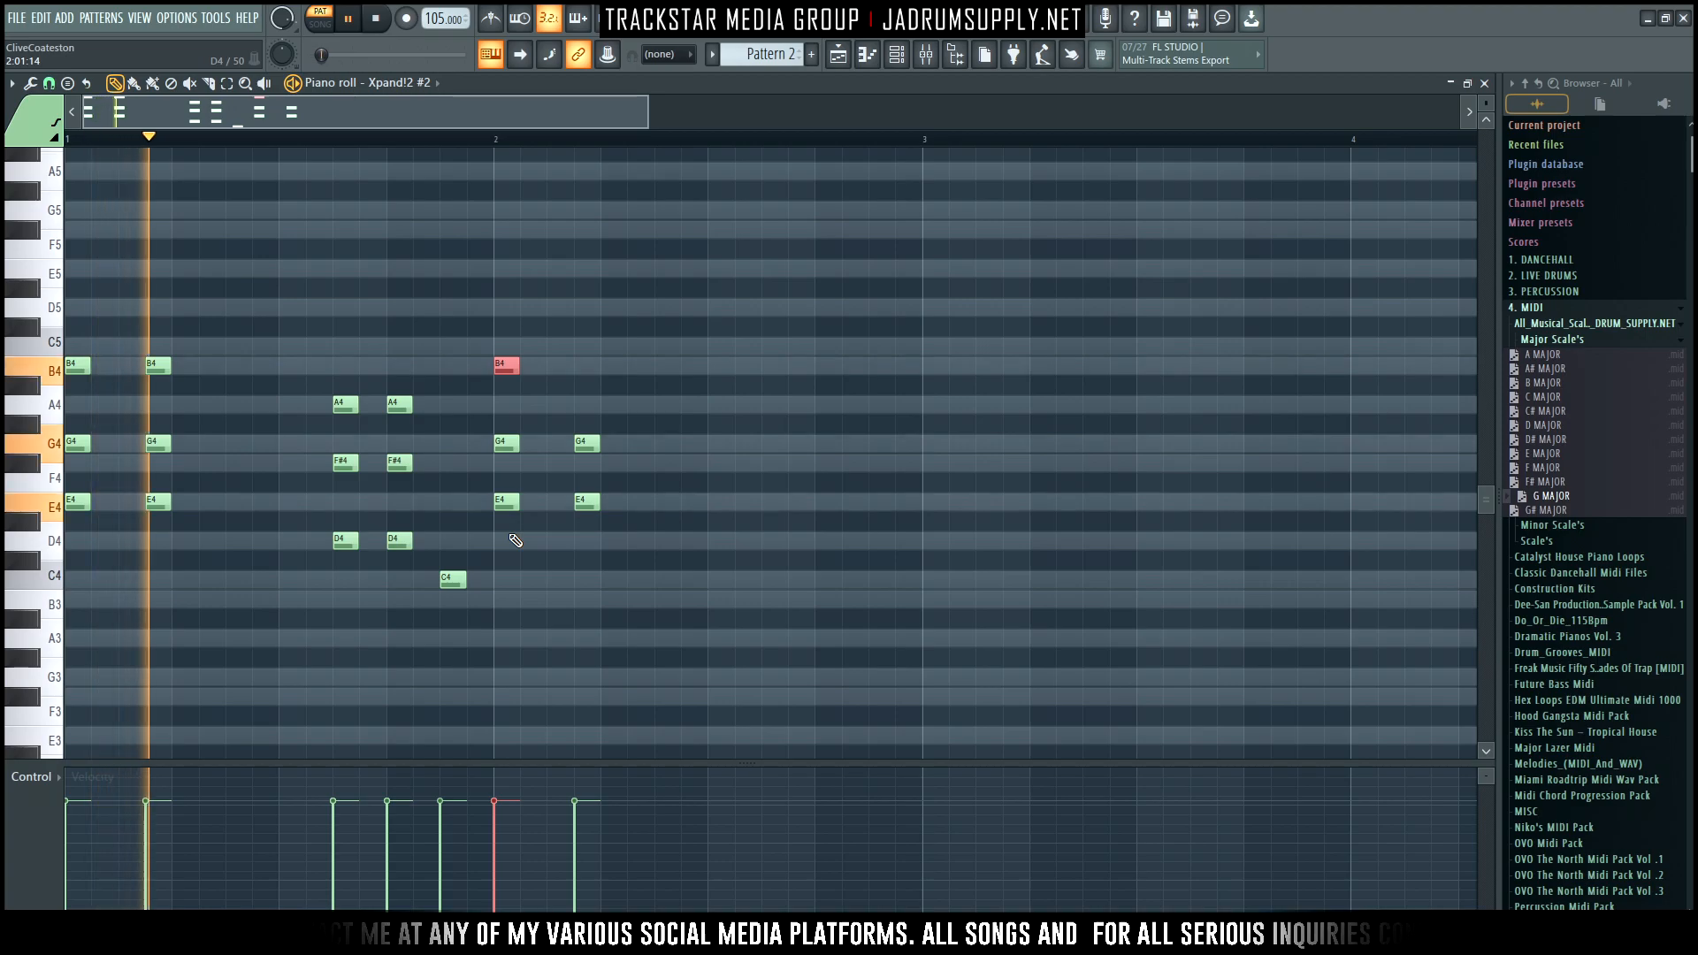
Change the chord at the start of bar 2 to G4, B4 and D5, and remove the repeated chord on step 4
key(space)
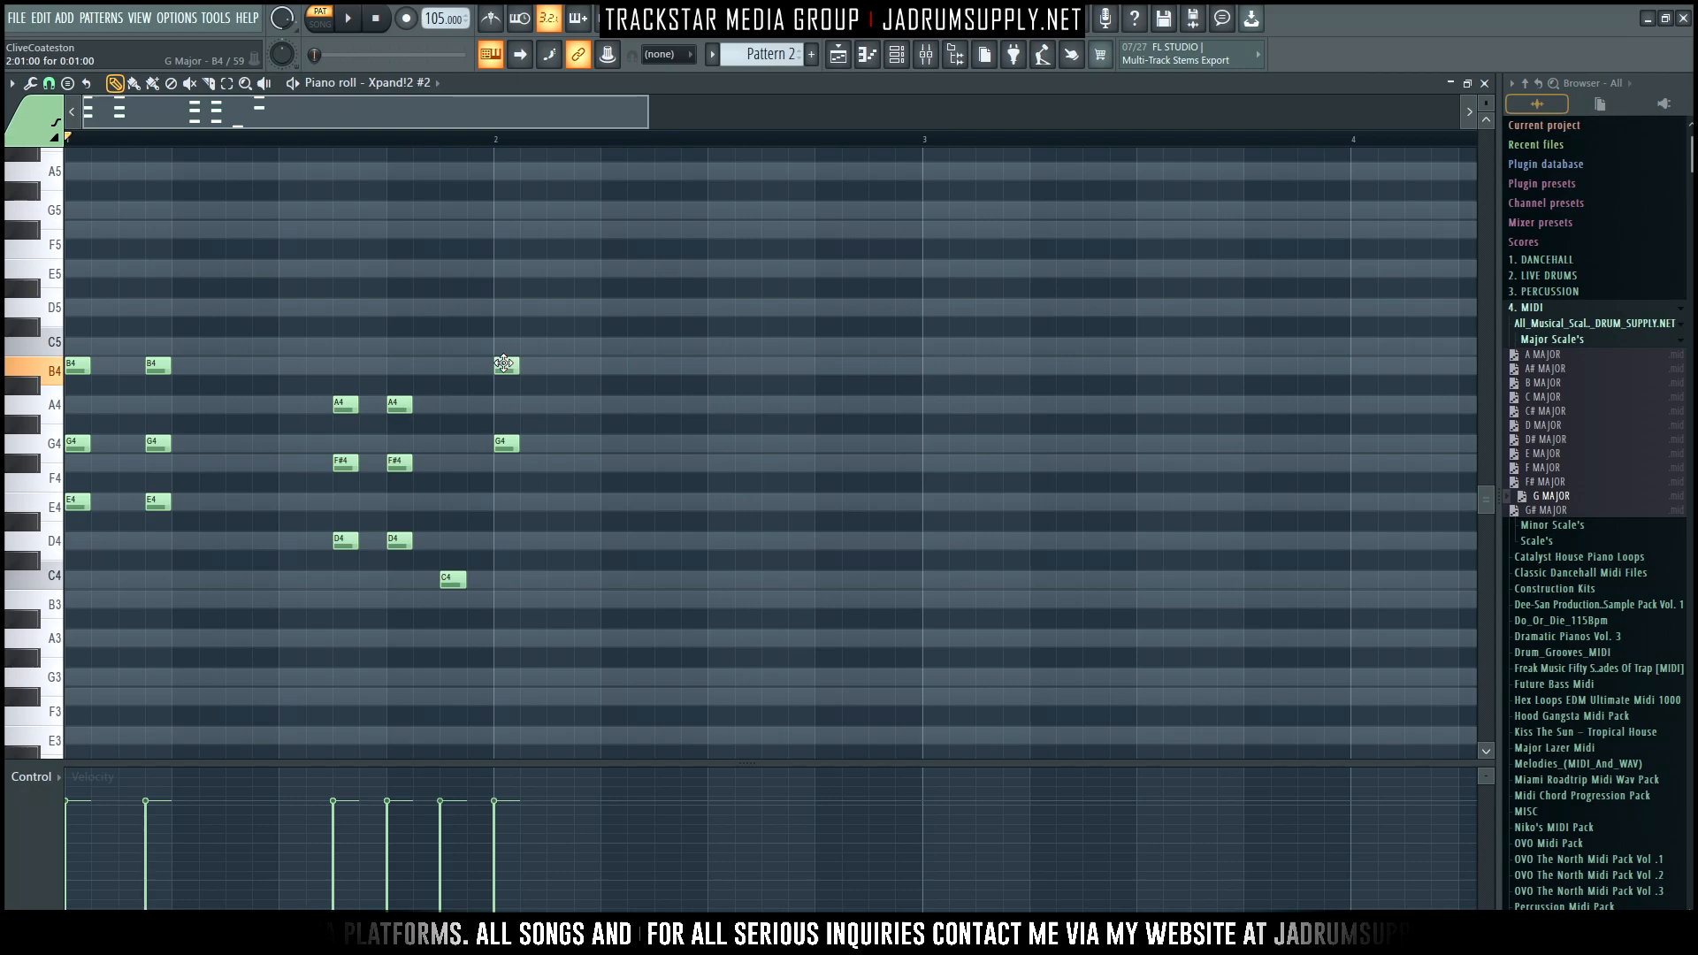
click(512, 303)
key(space)
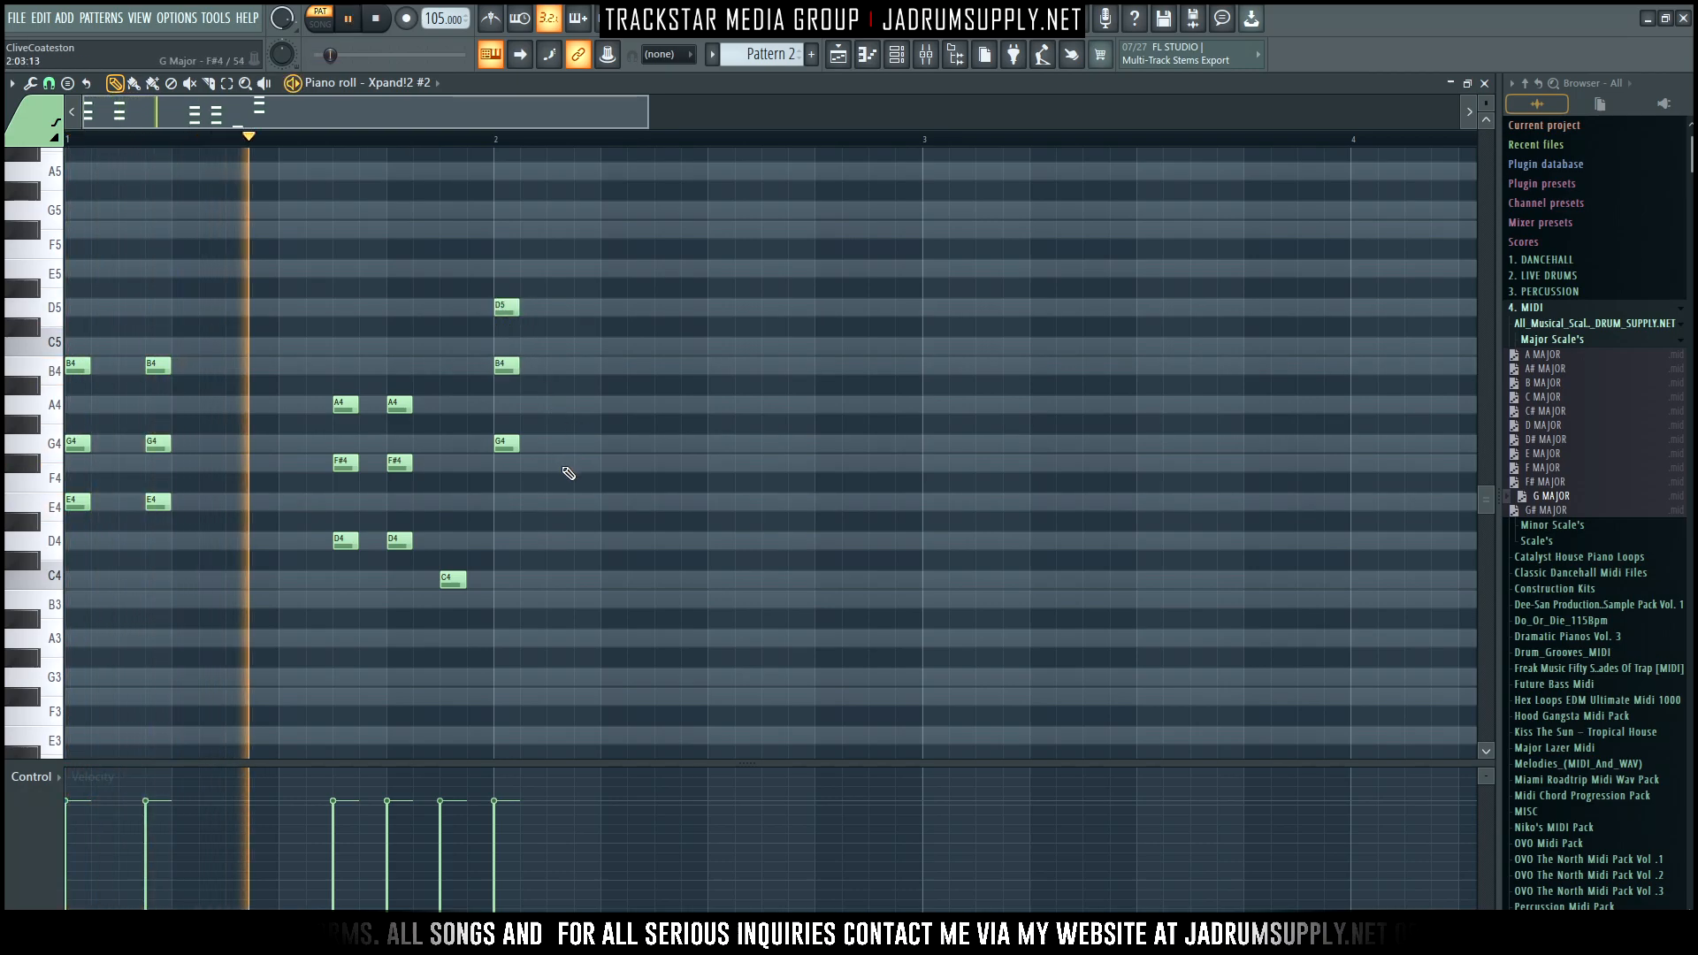
key(space)
Delete the C4 note on step 15 of bar 1 and copy the G4, B4 and D5 chord to step 4 of bar 2
right_click(453, 581)
key(space)
scroll(365, 460, down, 3)
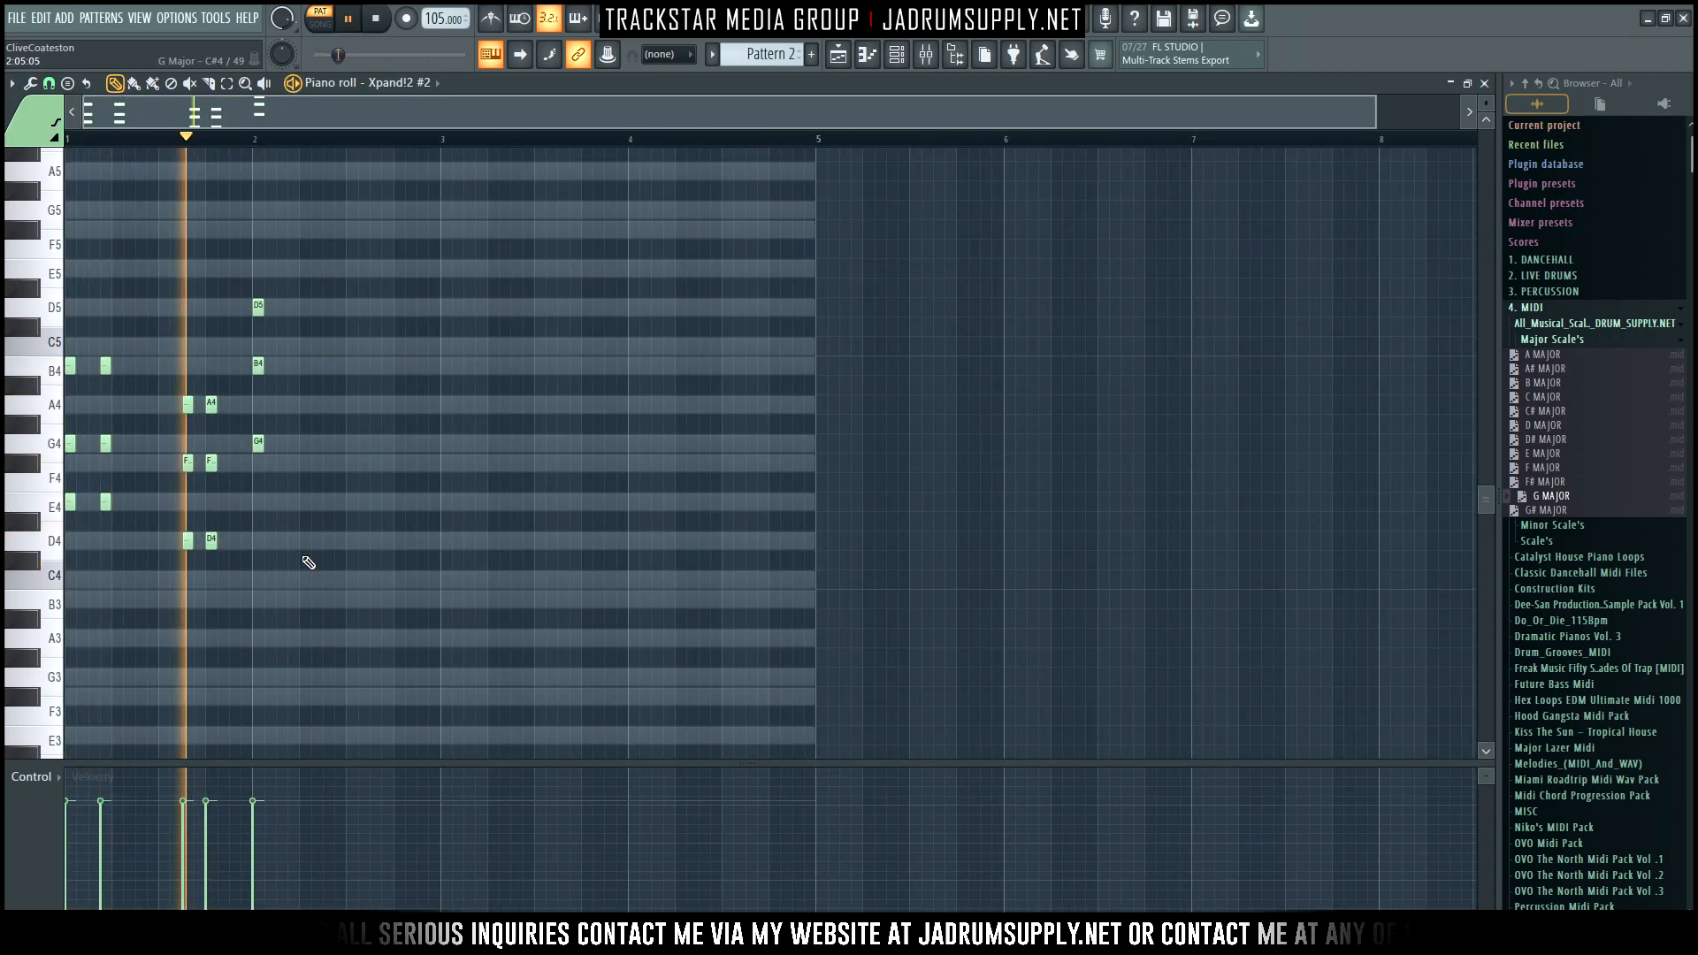
drag(243, 452, 293, 308)
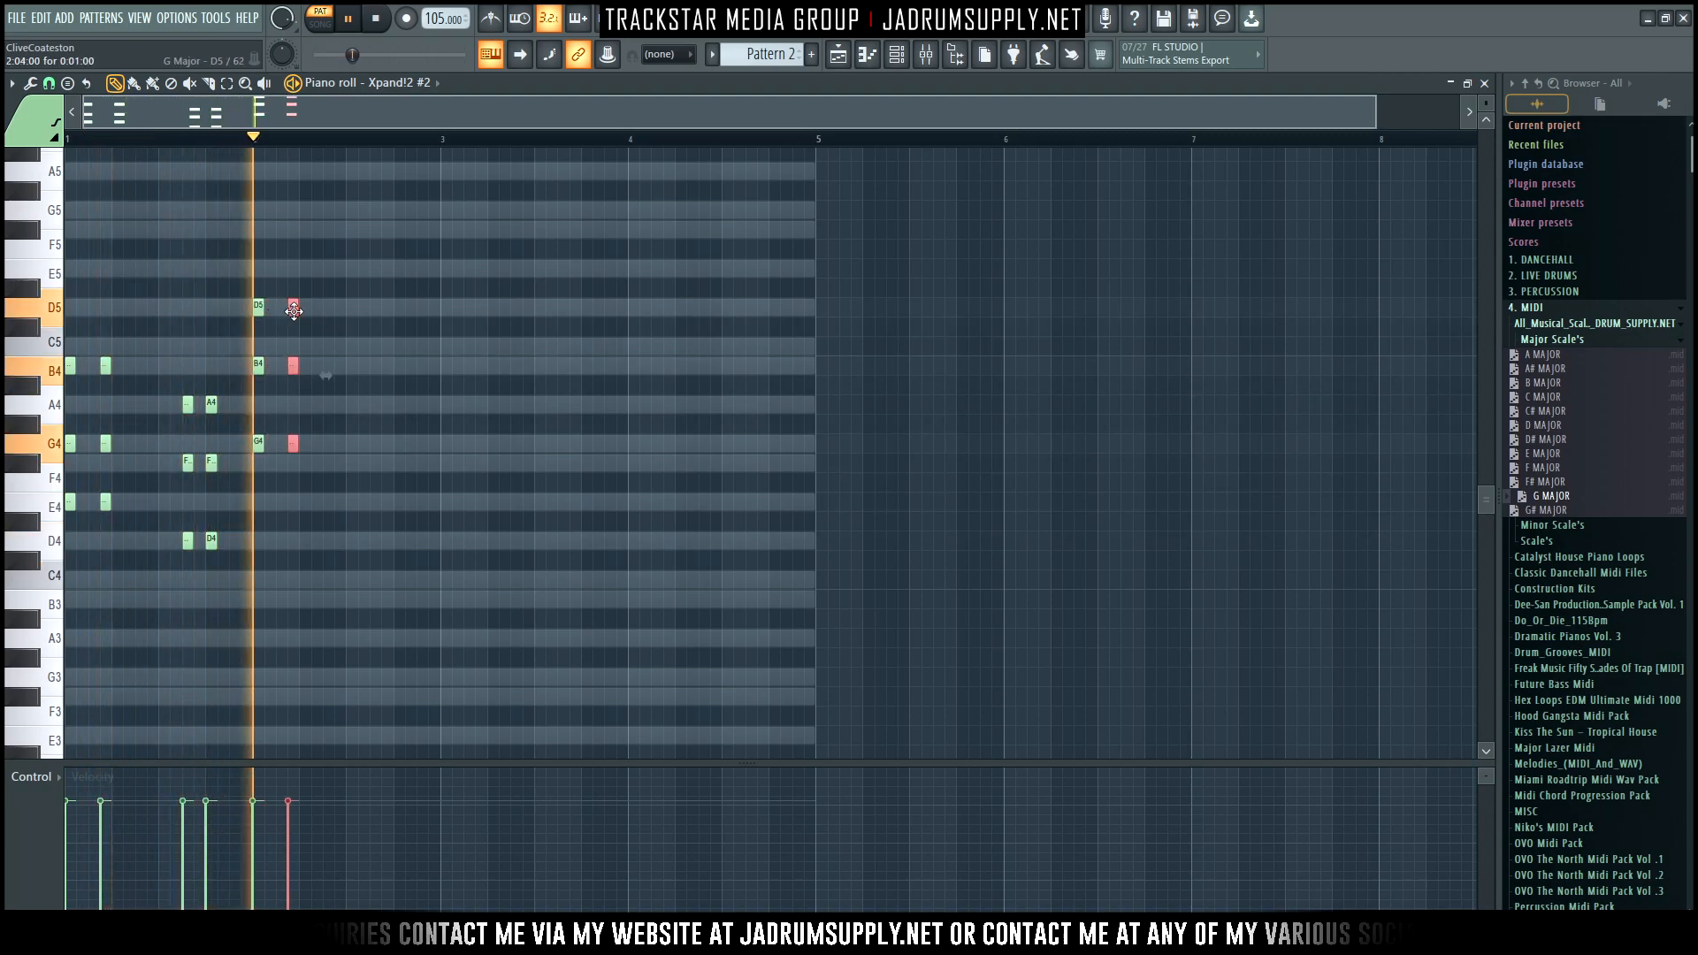
scroll(215, 137, up, 3)
drag(301, 111, 231, 112)
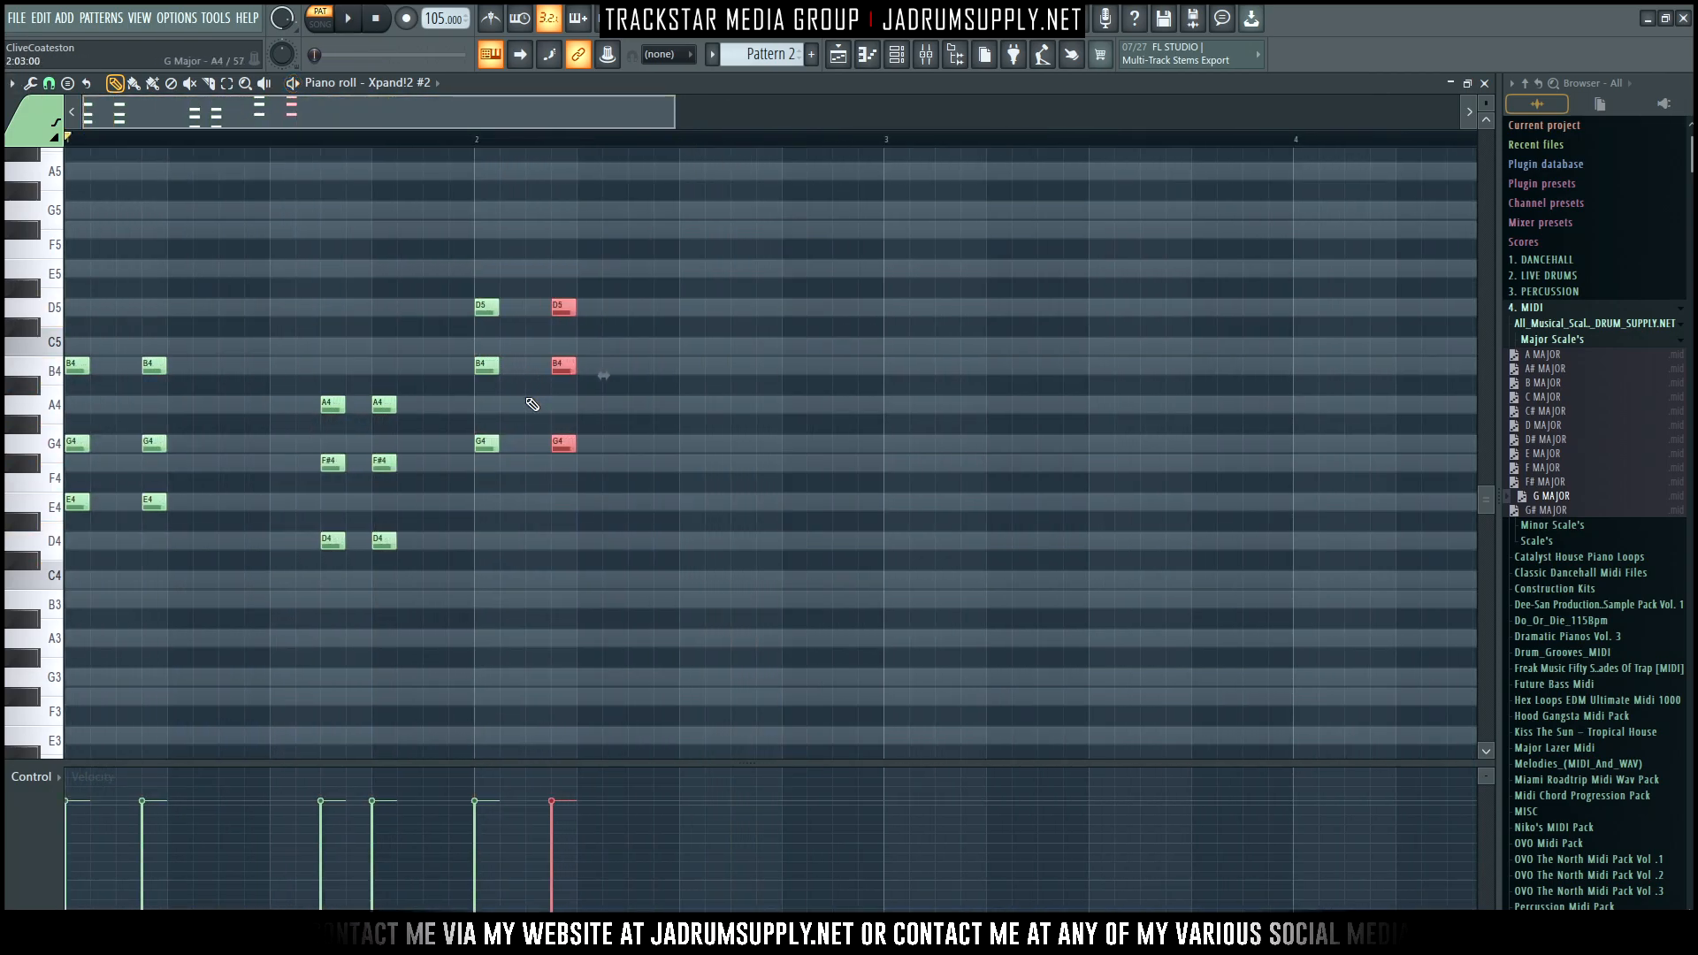
Place a C4, E4 and G4 chord on step 15 of bar 1, just before the bar 2 chords
ctrl+drag(552, 280, 617, 511)
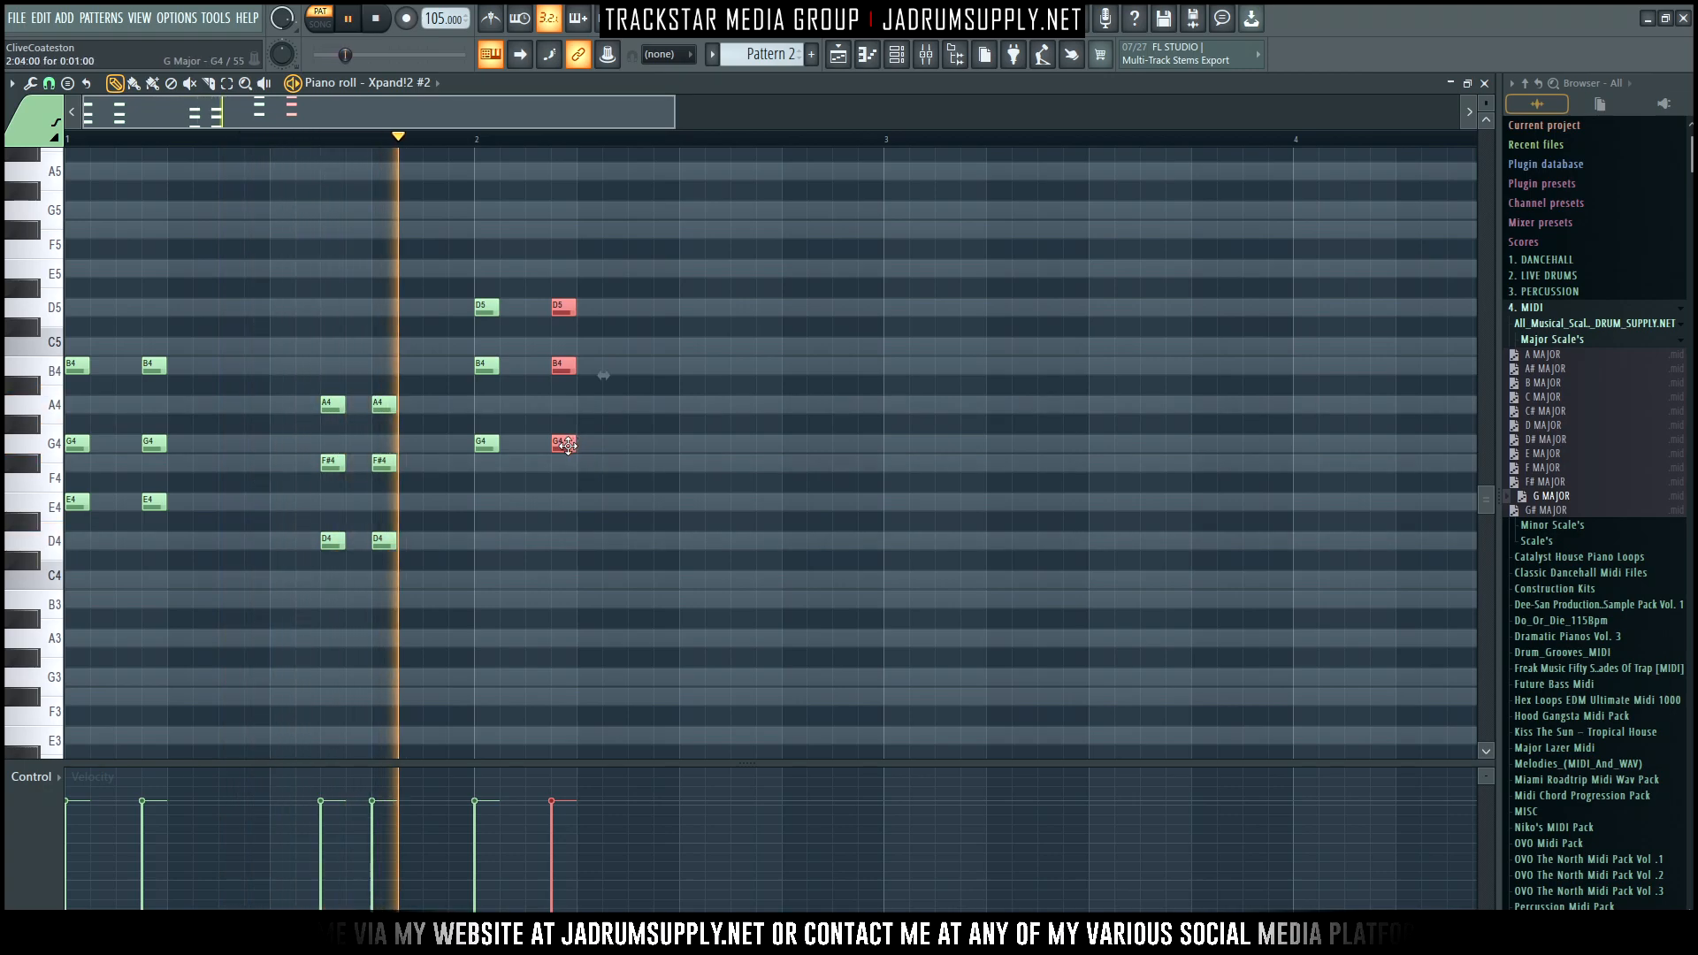
ctrl+drag(381, 380, 405, 561)
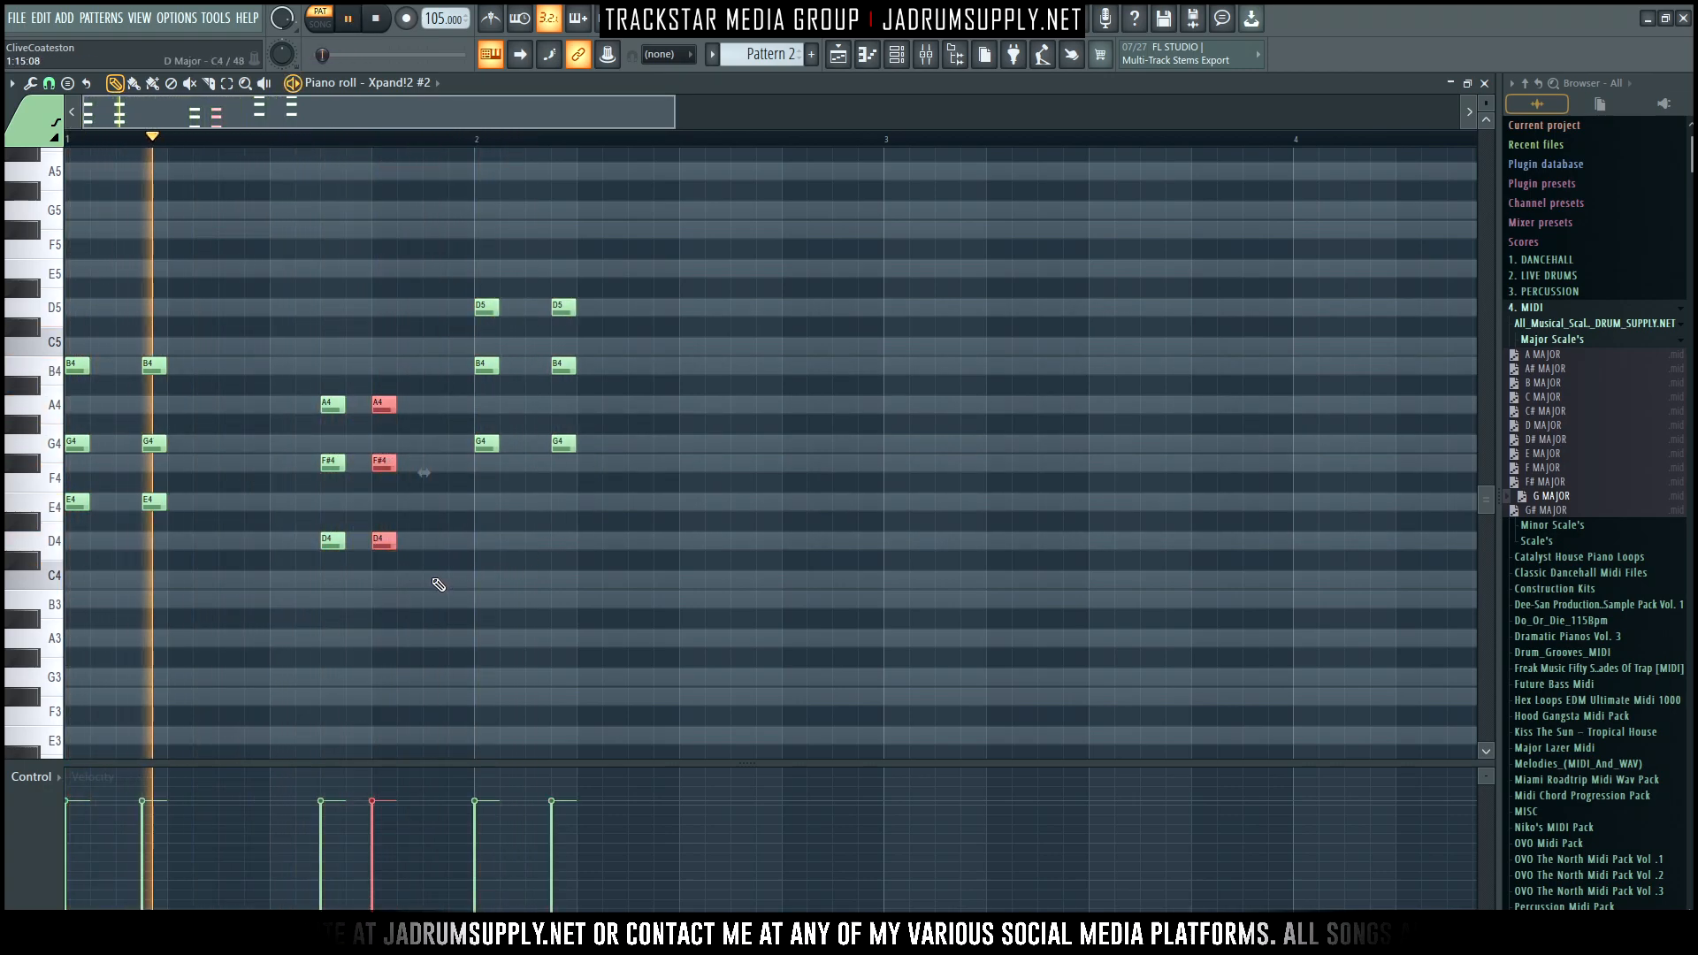
click(438, 580)
click(439, 505)
click(436, 444)
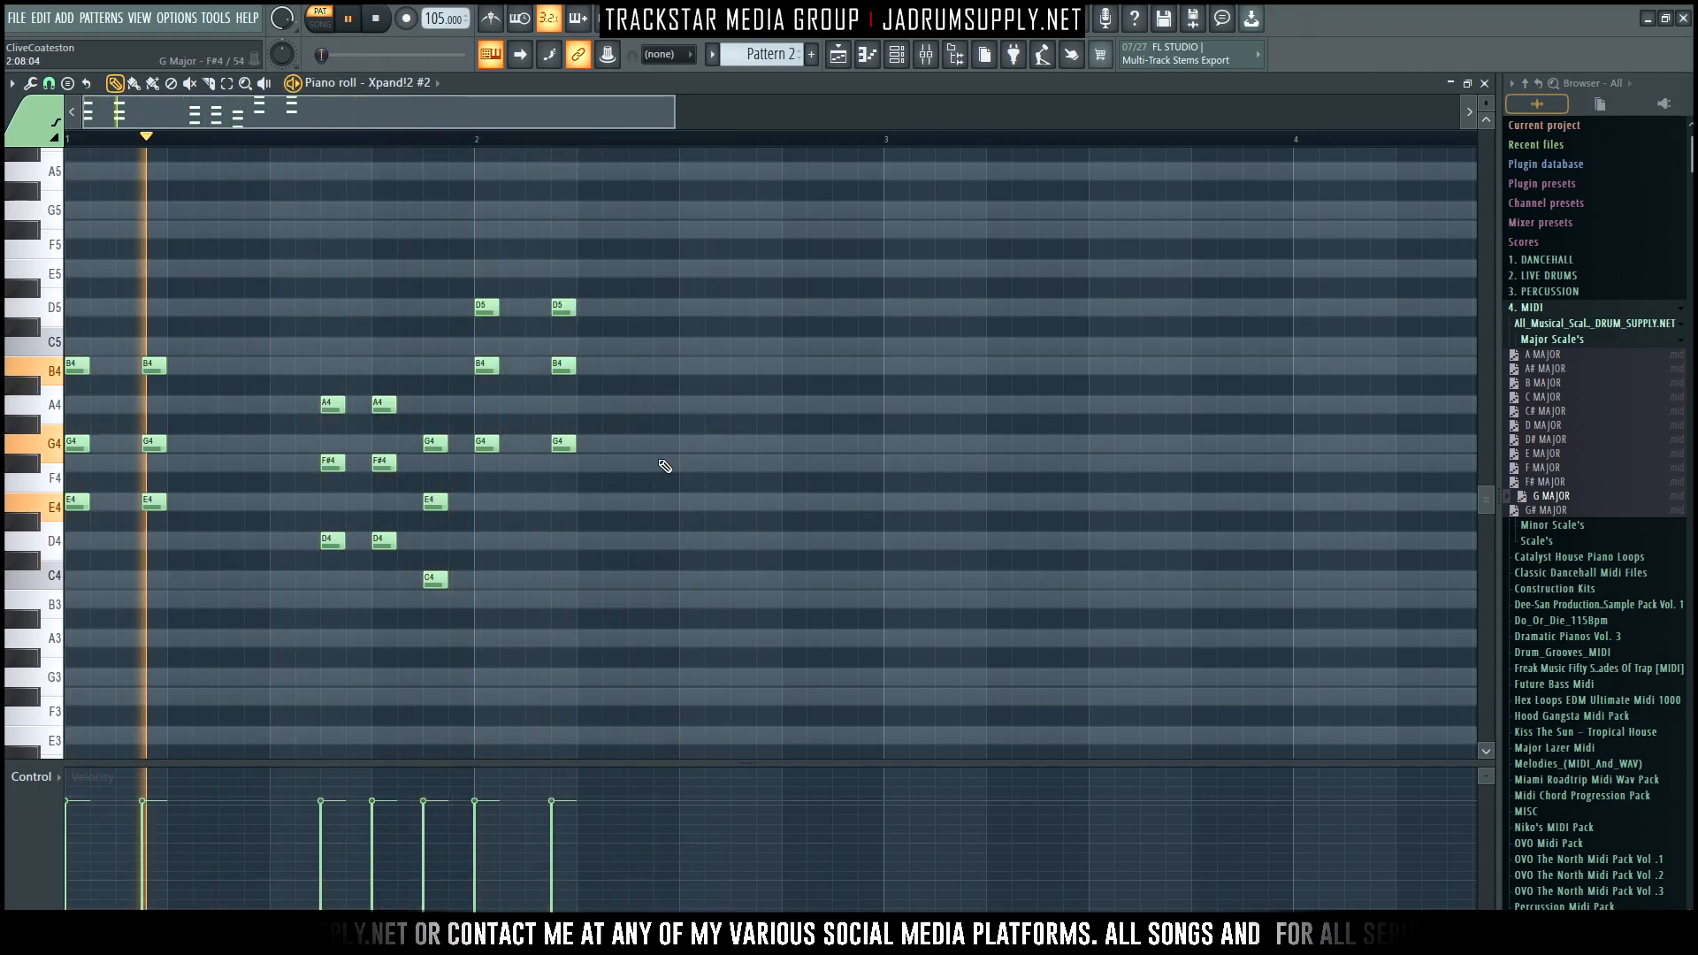
Try an F#4, A4 and B4 chord on step 11 of bar 2 and remove its notes again
click(743, 462)
click(742, 405)
click(743, 365)
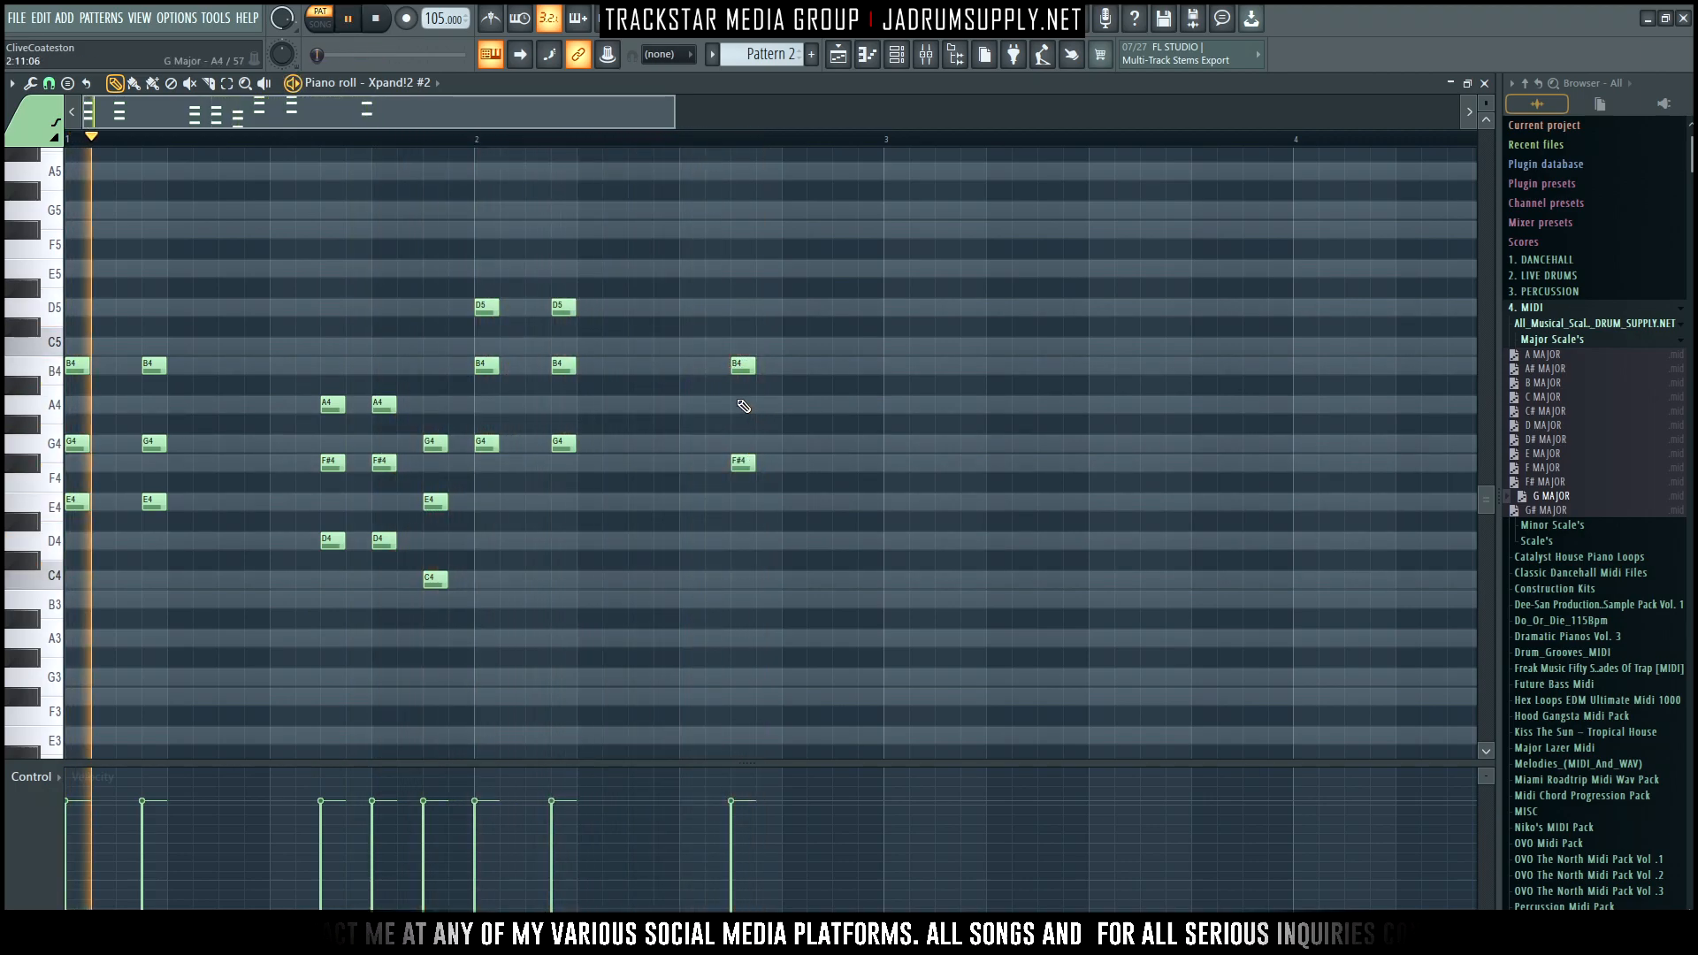
right_click(743, 365)
right_click(743, 404)
right_click(743, 463)
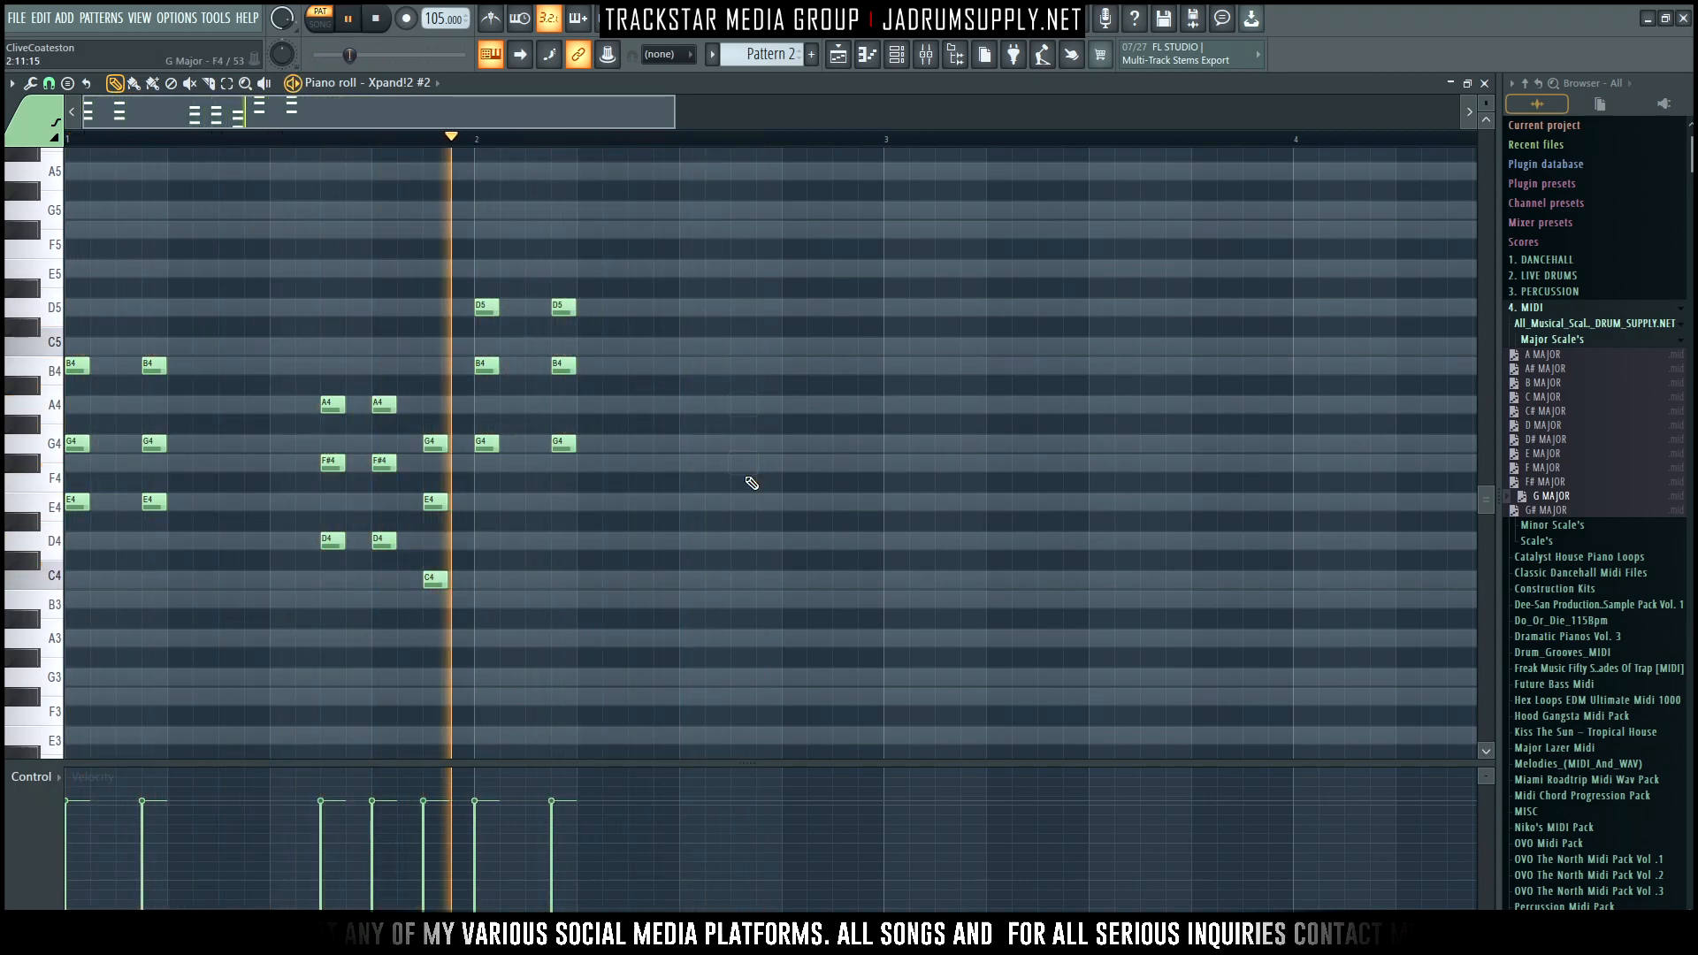
Place an E4, G4 and B4 chord on step 11 of bar 2 and copy it to steps 13 and 15
click(742, 501)
click(743, 443)
click(743, 365)
drag(727, 349, 843, 501)
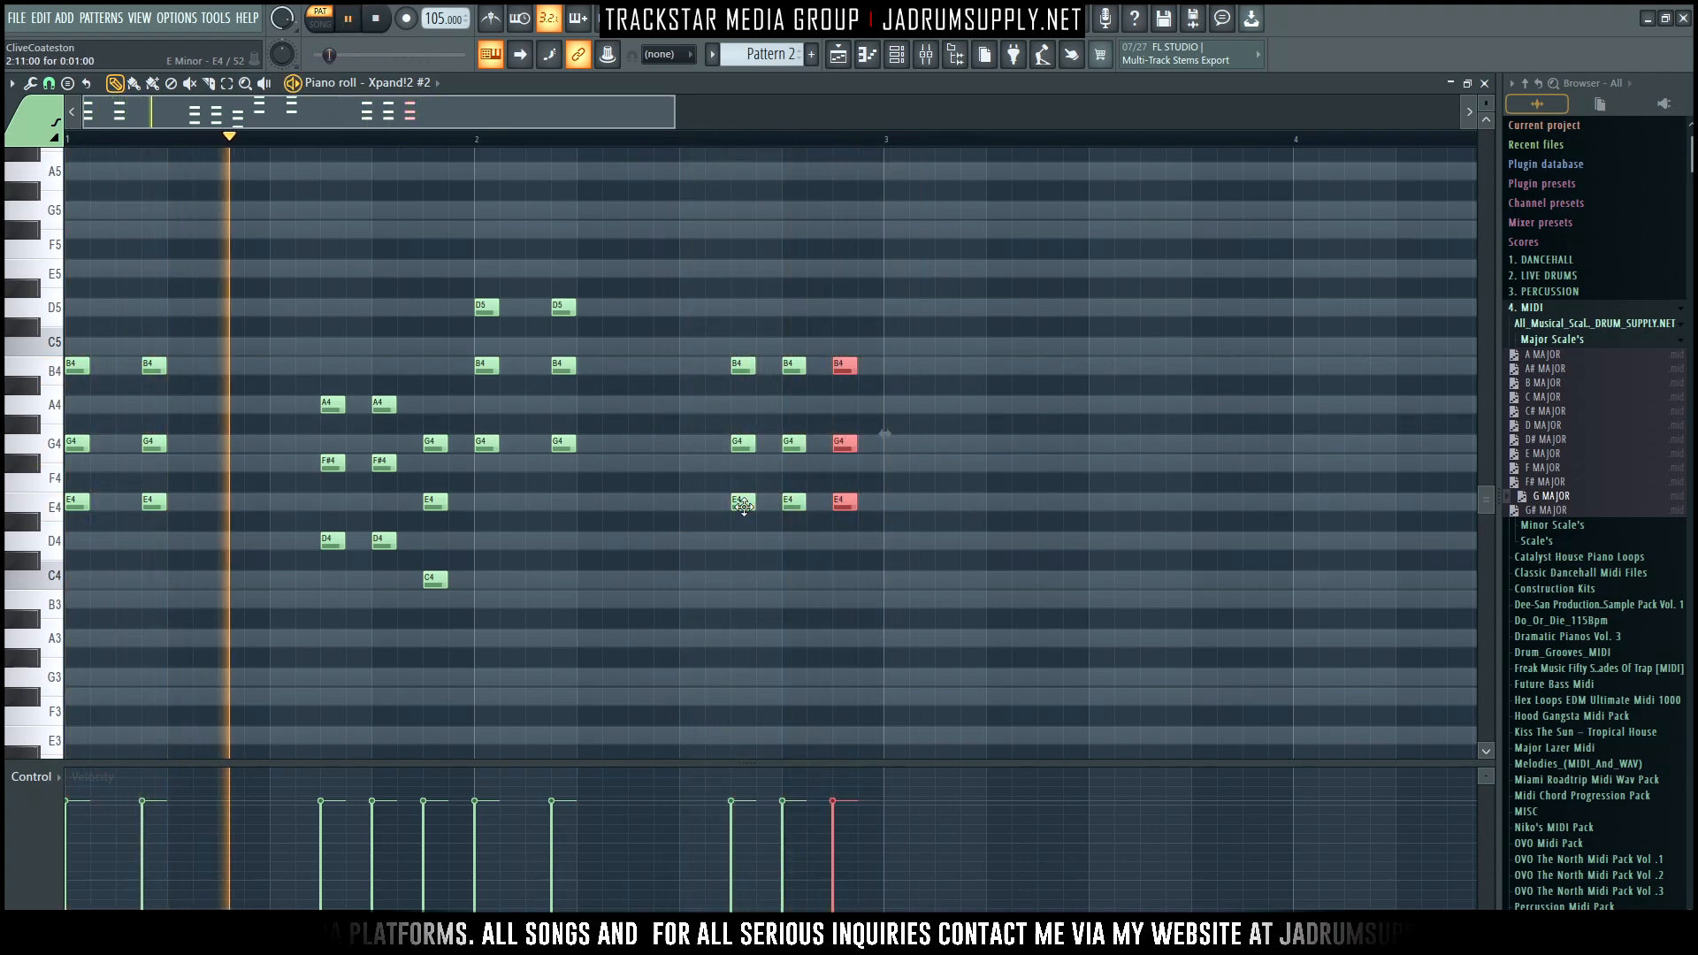
Raise the chords on steps 11 and 13 of bar 2 to A4, C5 and E5 and play the pattern
drag(812, 531, 744, 259)
key(space)
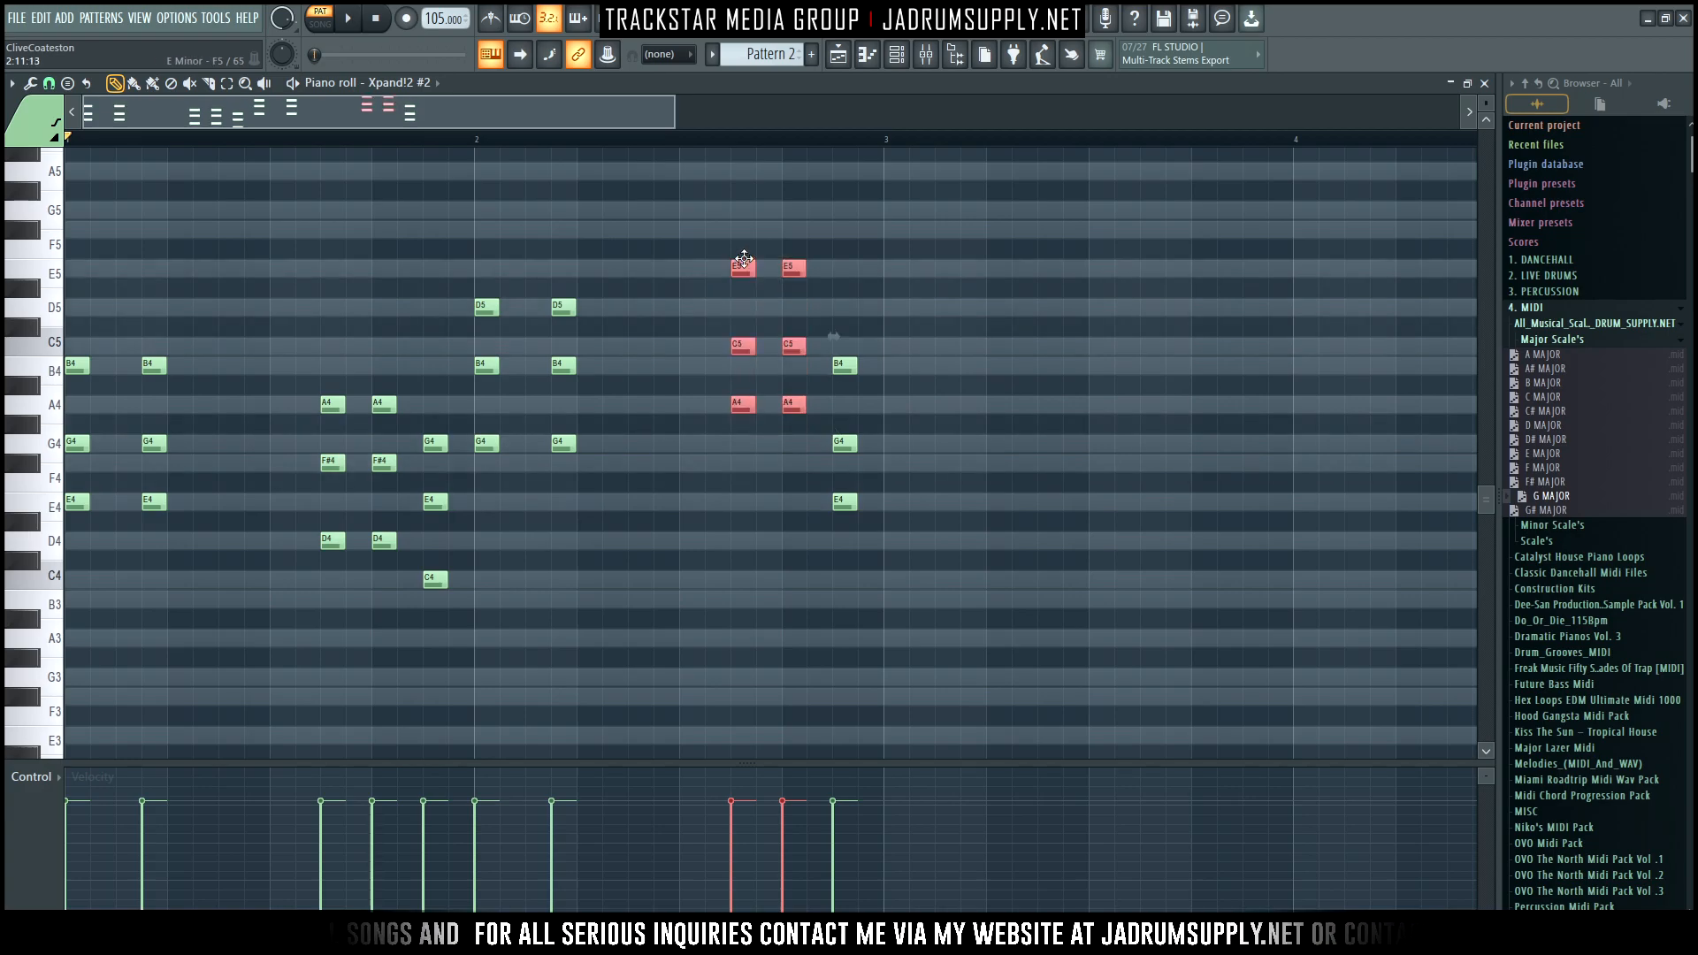
key(space)
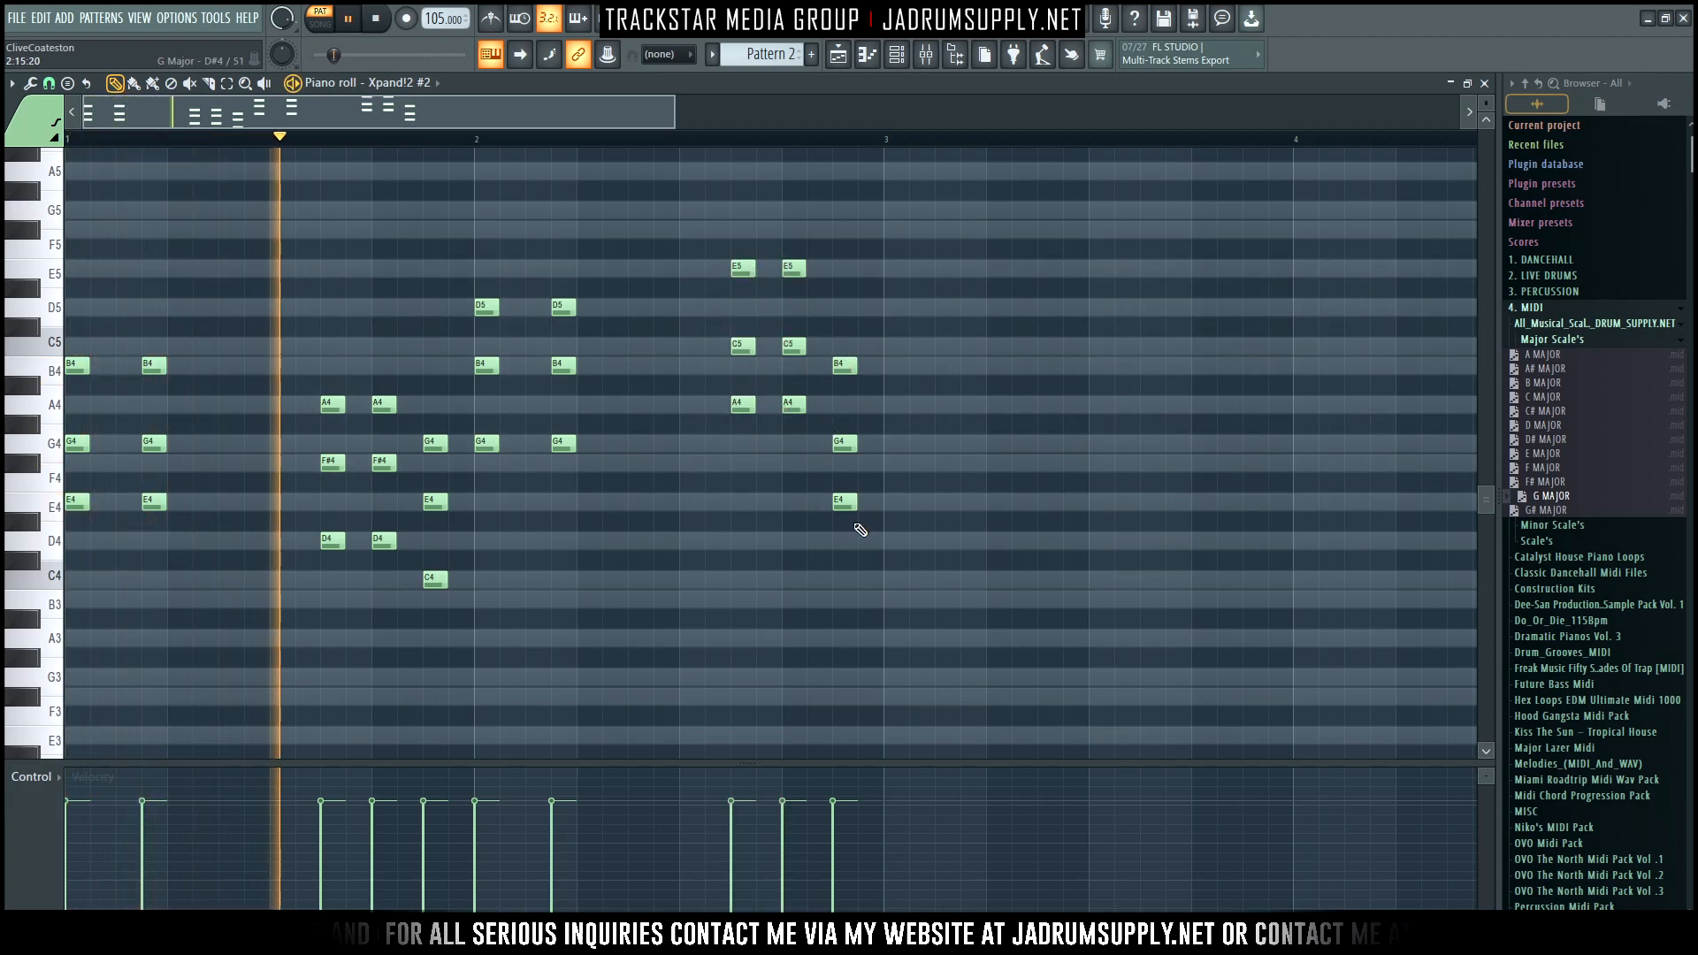
Move the E4 on step 15 of bar 2 up to D5 and duplicate the two-bar chord progression into bars 3 and 4
drag(849, 501, 852, 303)
key(space)
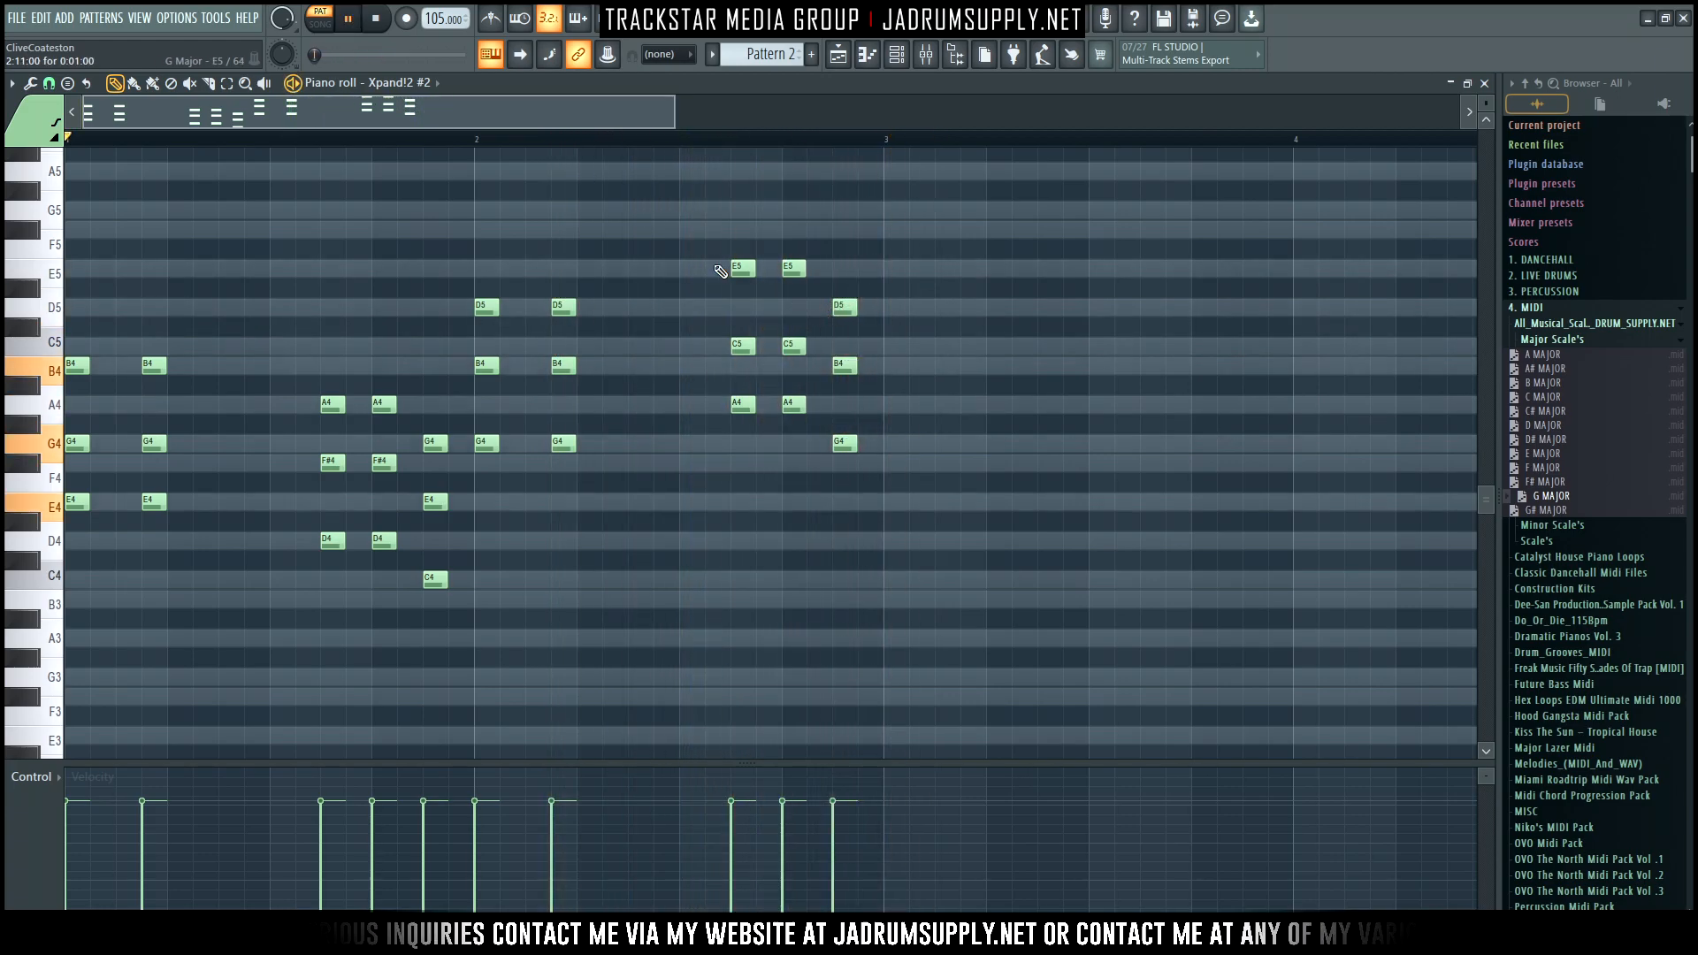
scroll(633, 291, down, 3)
drag(579, 621, 62, 141)
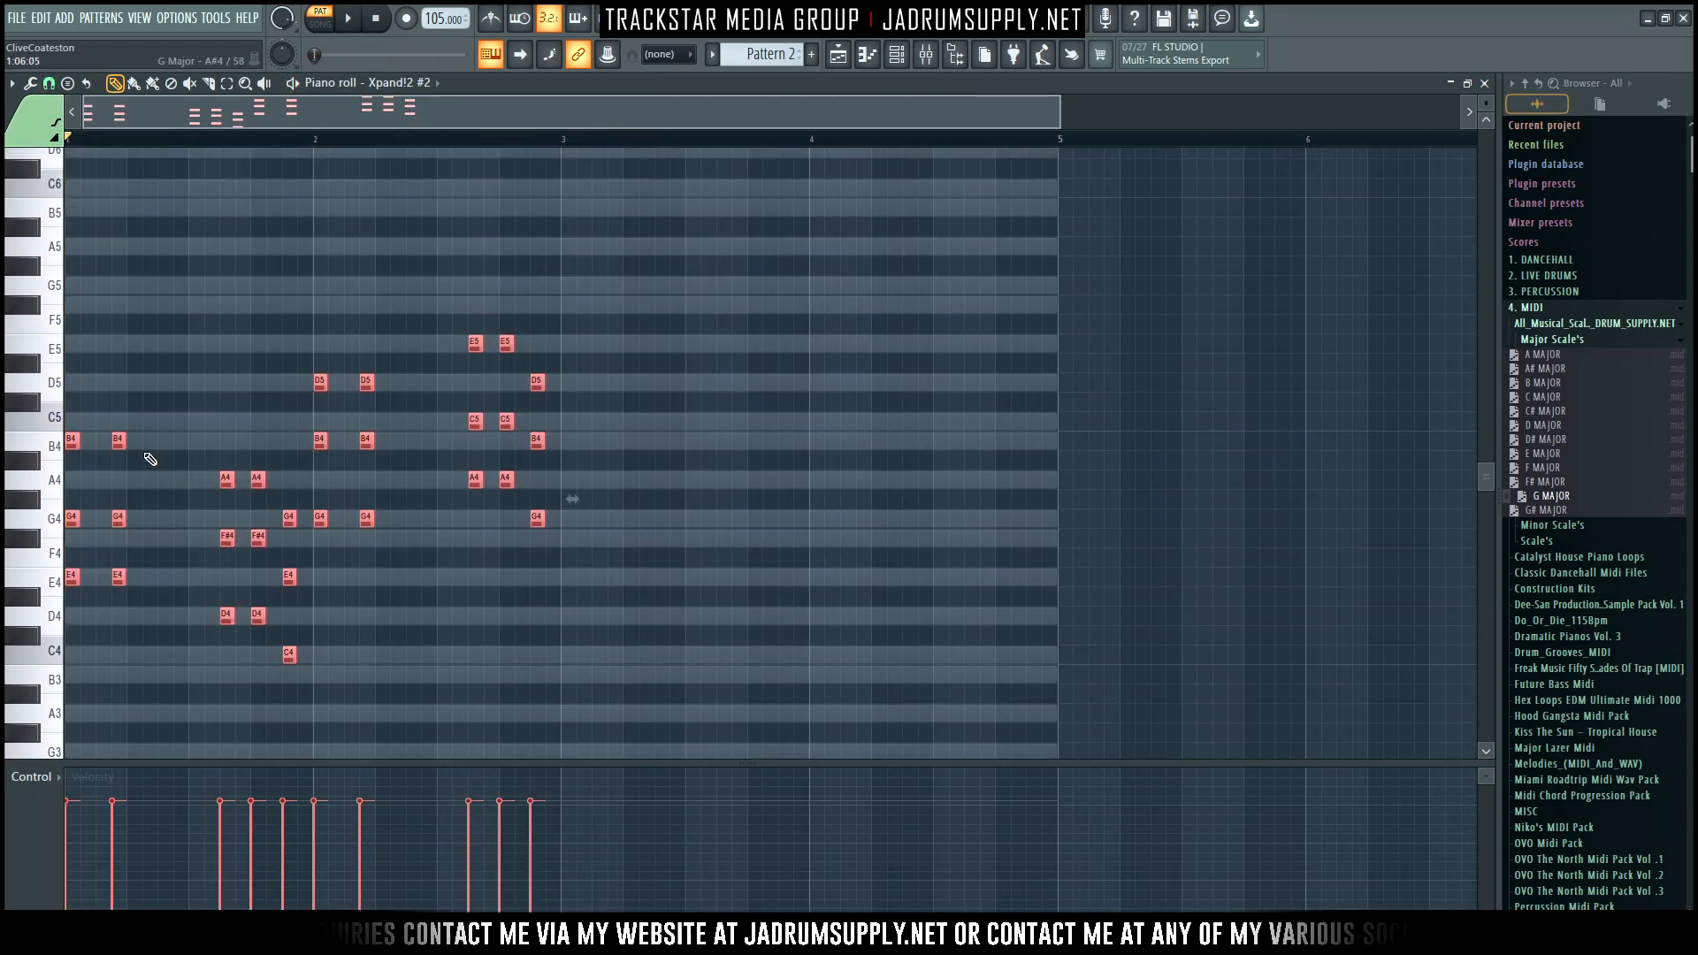
key(ctrl+b)
key(ctrl+d)
scroll(637, 380, up, 3)
key(space)
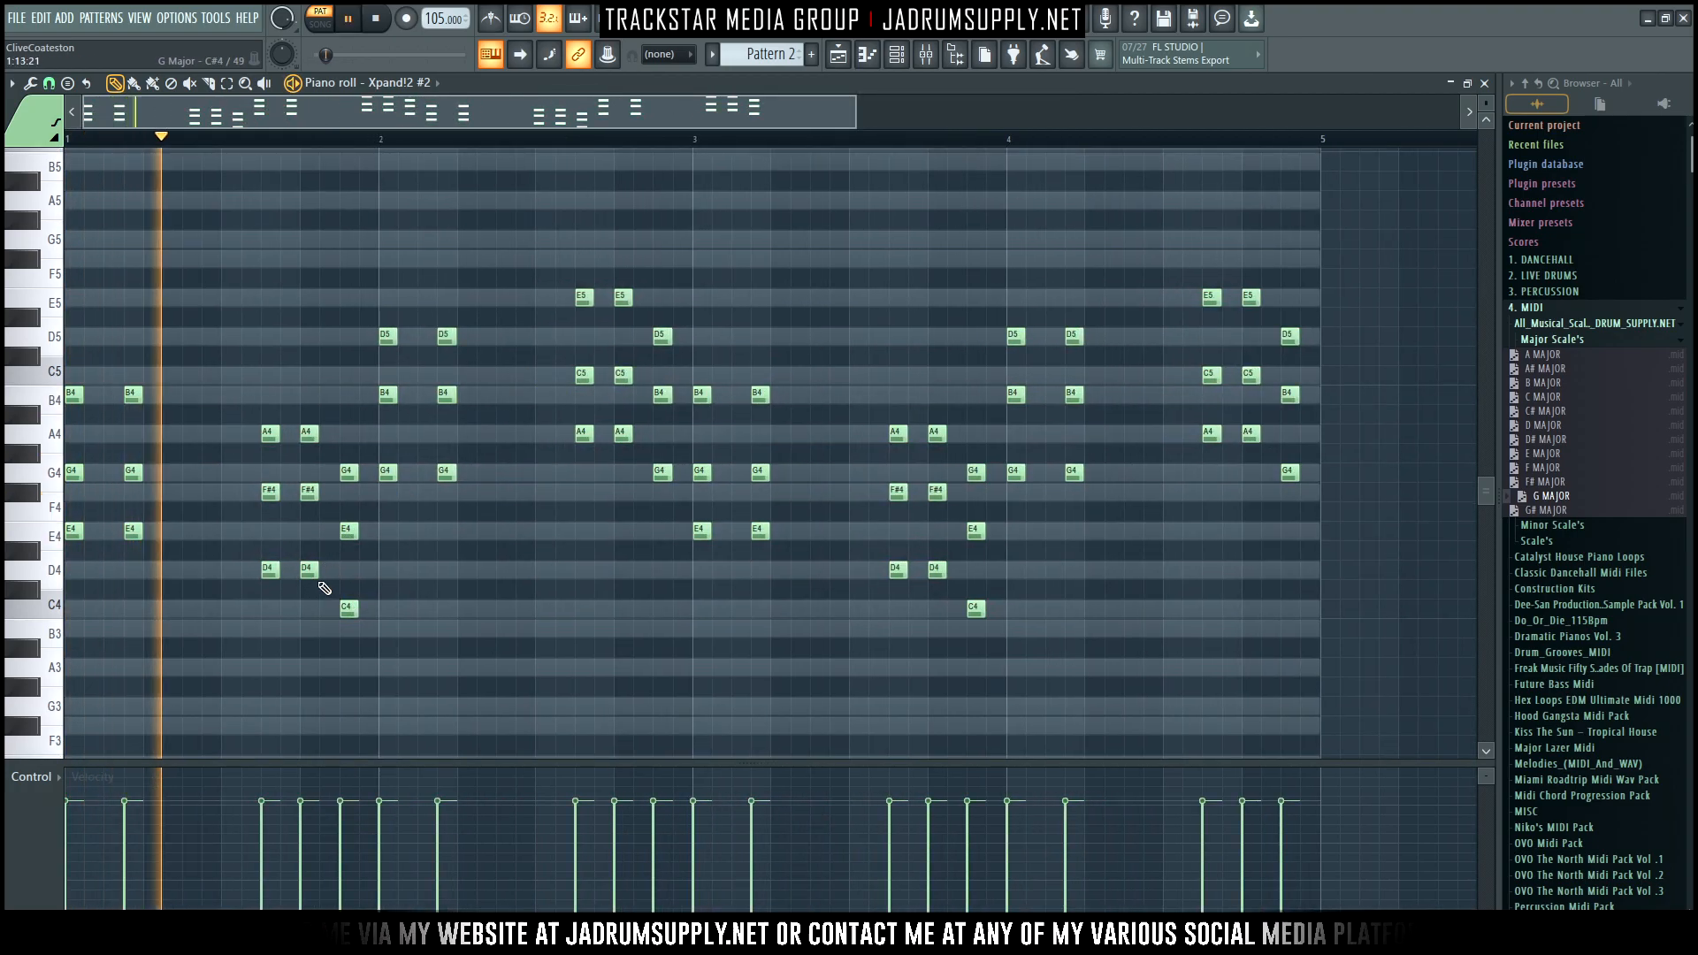
Delete the C4 and E4 notes from the chord on step 15 of bar 1 and stop playback
right_click(349, 608)
right_click(351, 531)
key(space)
Shorten all the string chord notes to about half a step and play the pattern
key(ctrl+a)
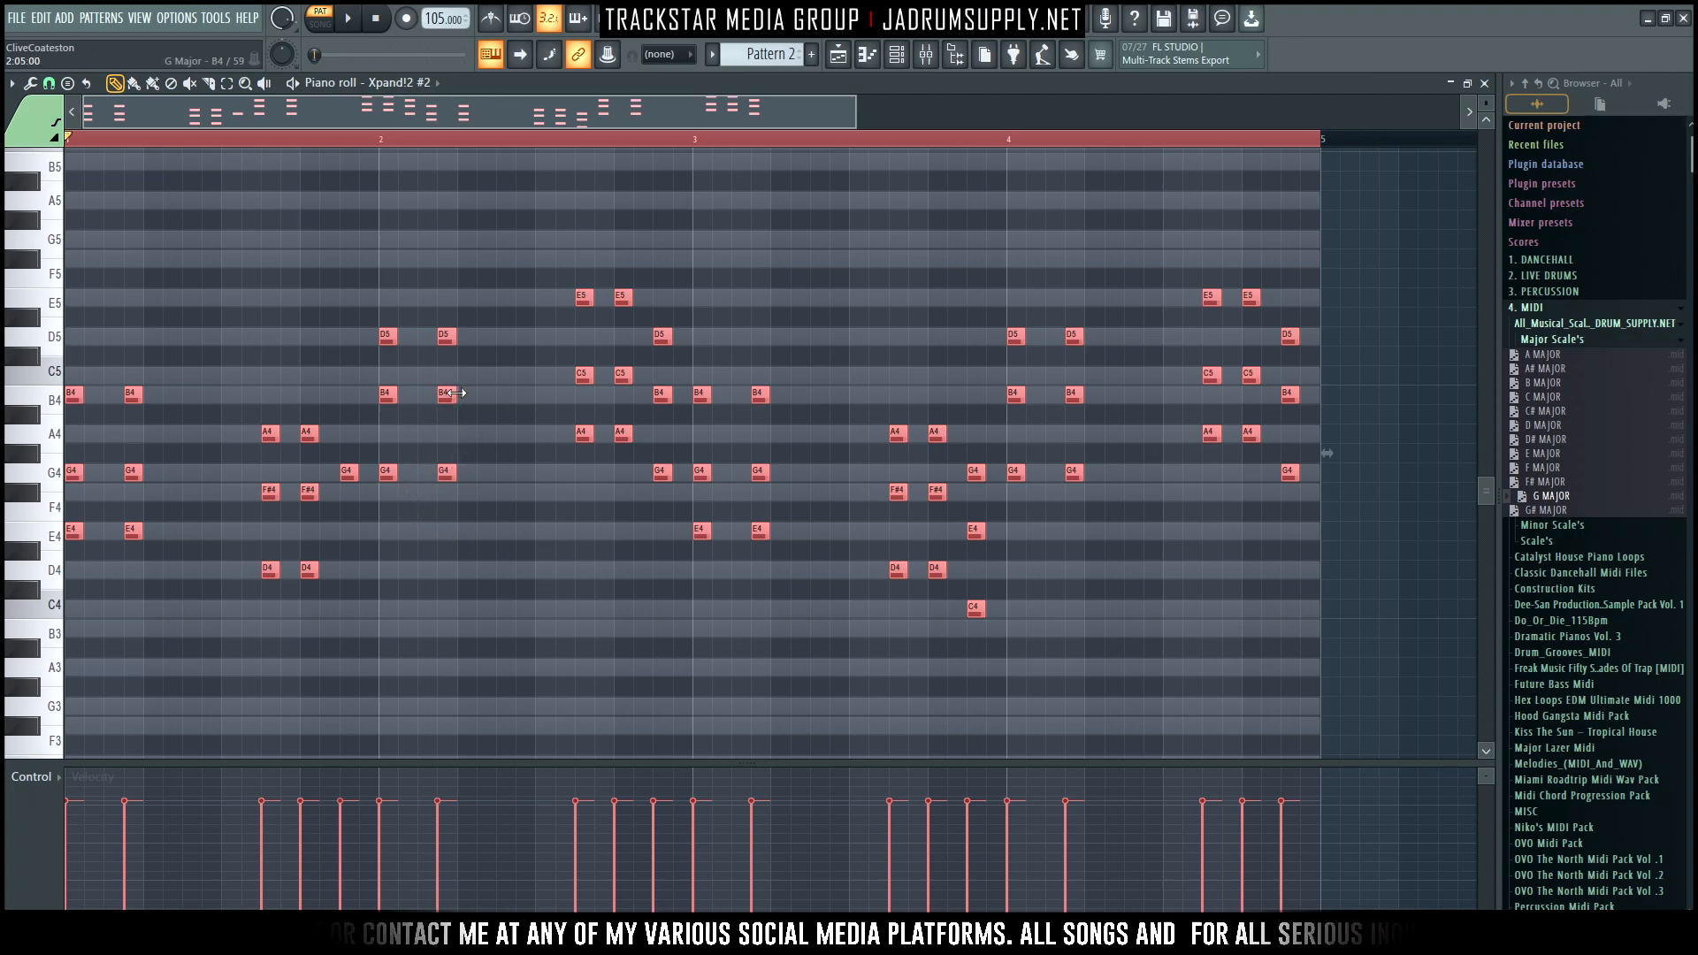
drag(453, 414, 443, 414)
key(space)
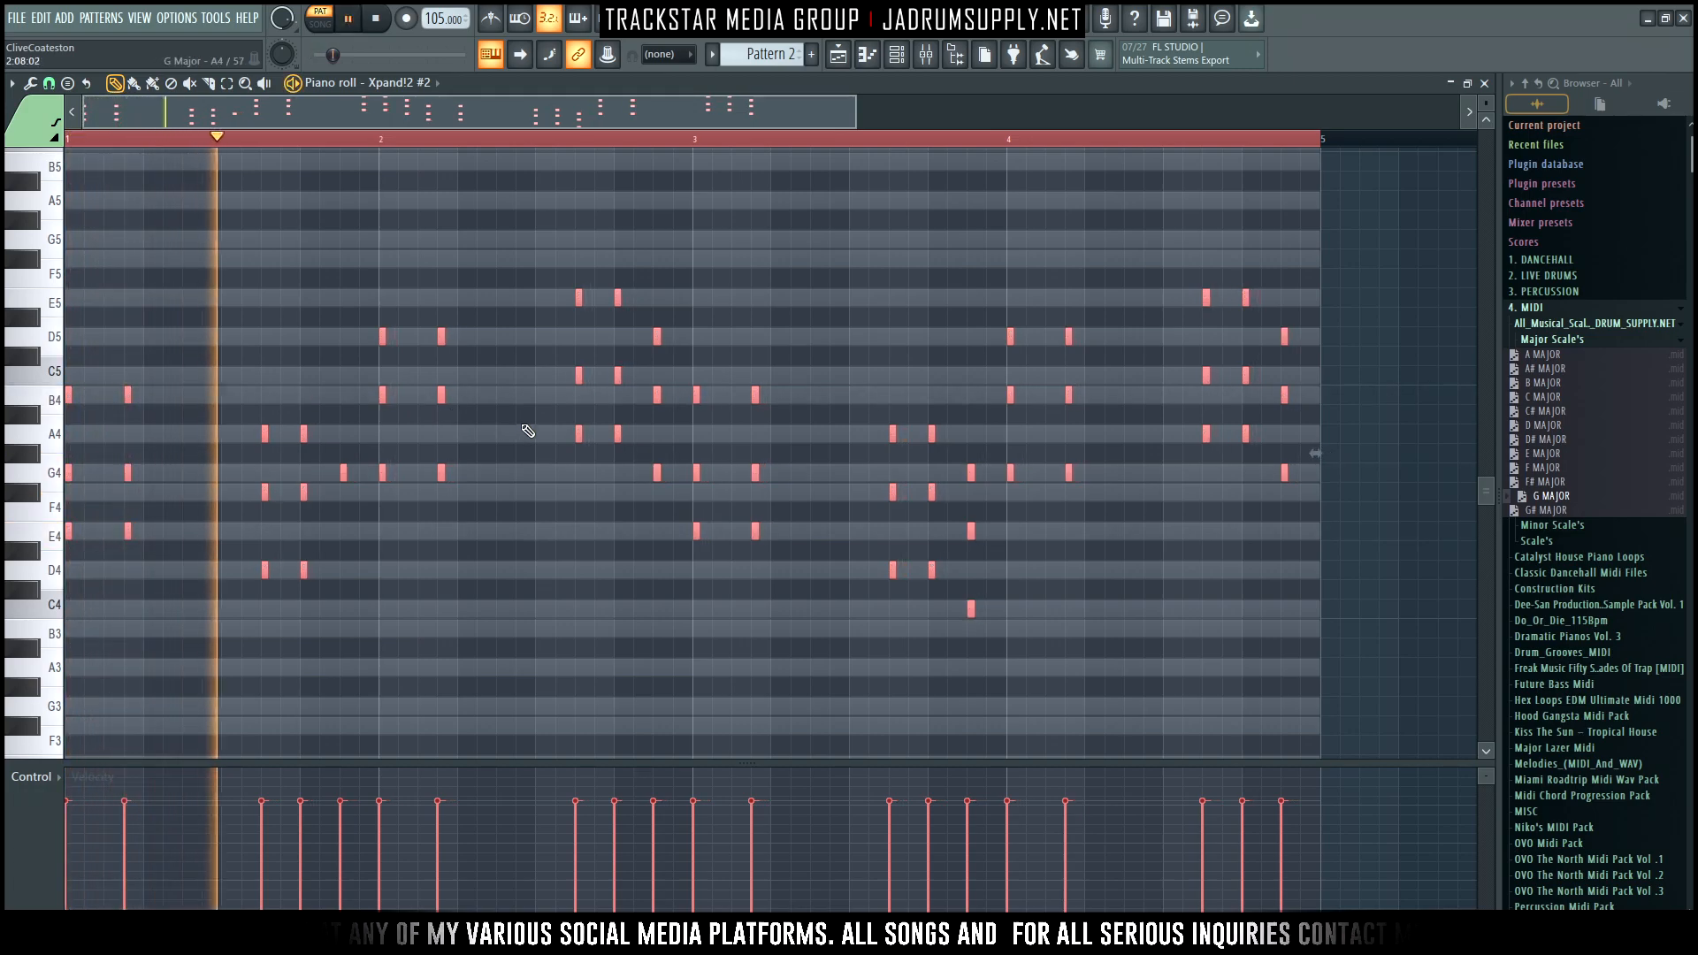
scroll(524, 432, up, 1)
scroll(528, 429, down, 1)
Delete the single G4 left on step 15 of bar 1 and replay the pattern
key(space)
right_click(286, 522)
key(space)
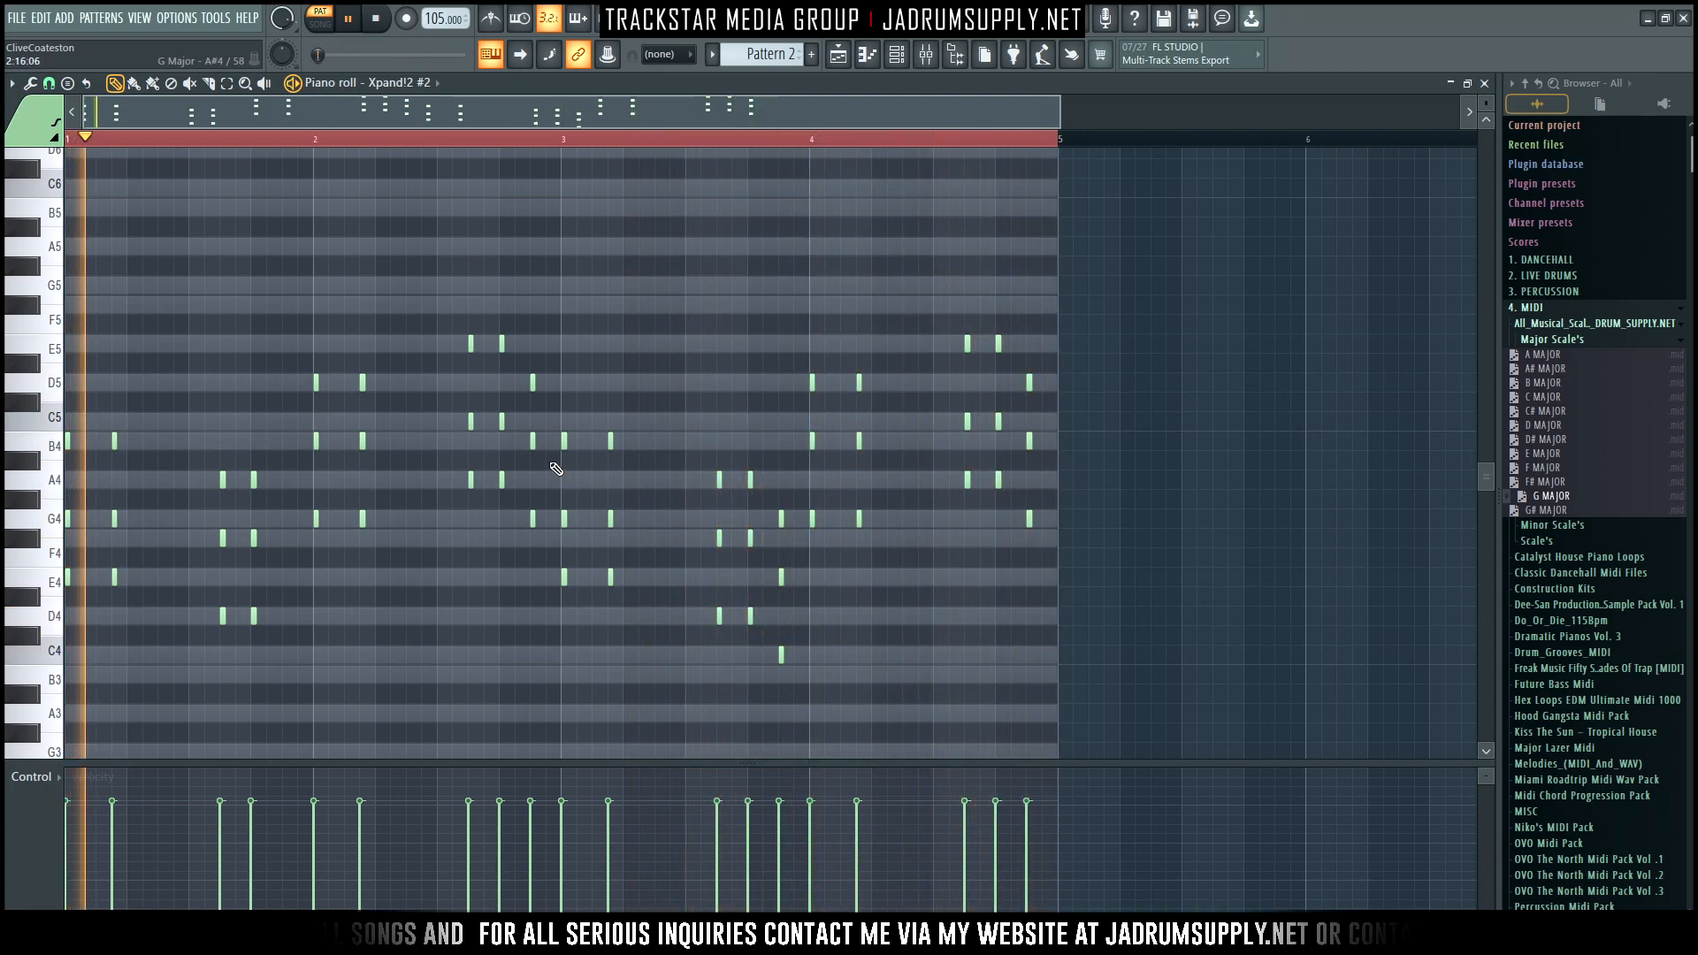
Try the two E5 notes on steps 11 and 13 of bar 2 an octave lower and move them back
drag(448, 348, 538, 349)
key(ctrl+Down)
key(ctrl+Up)
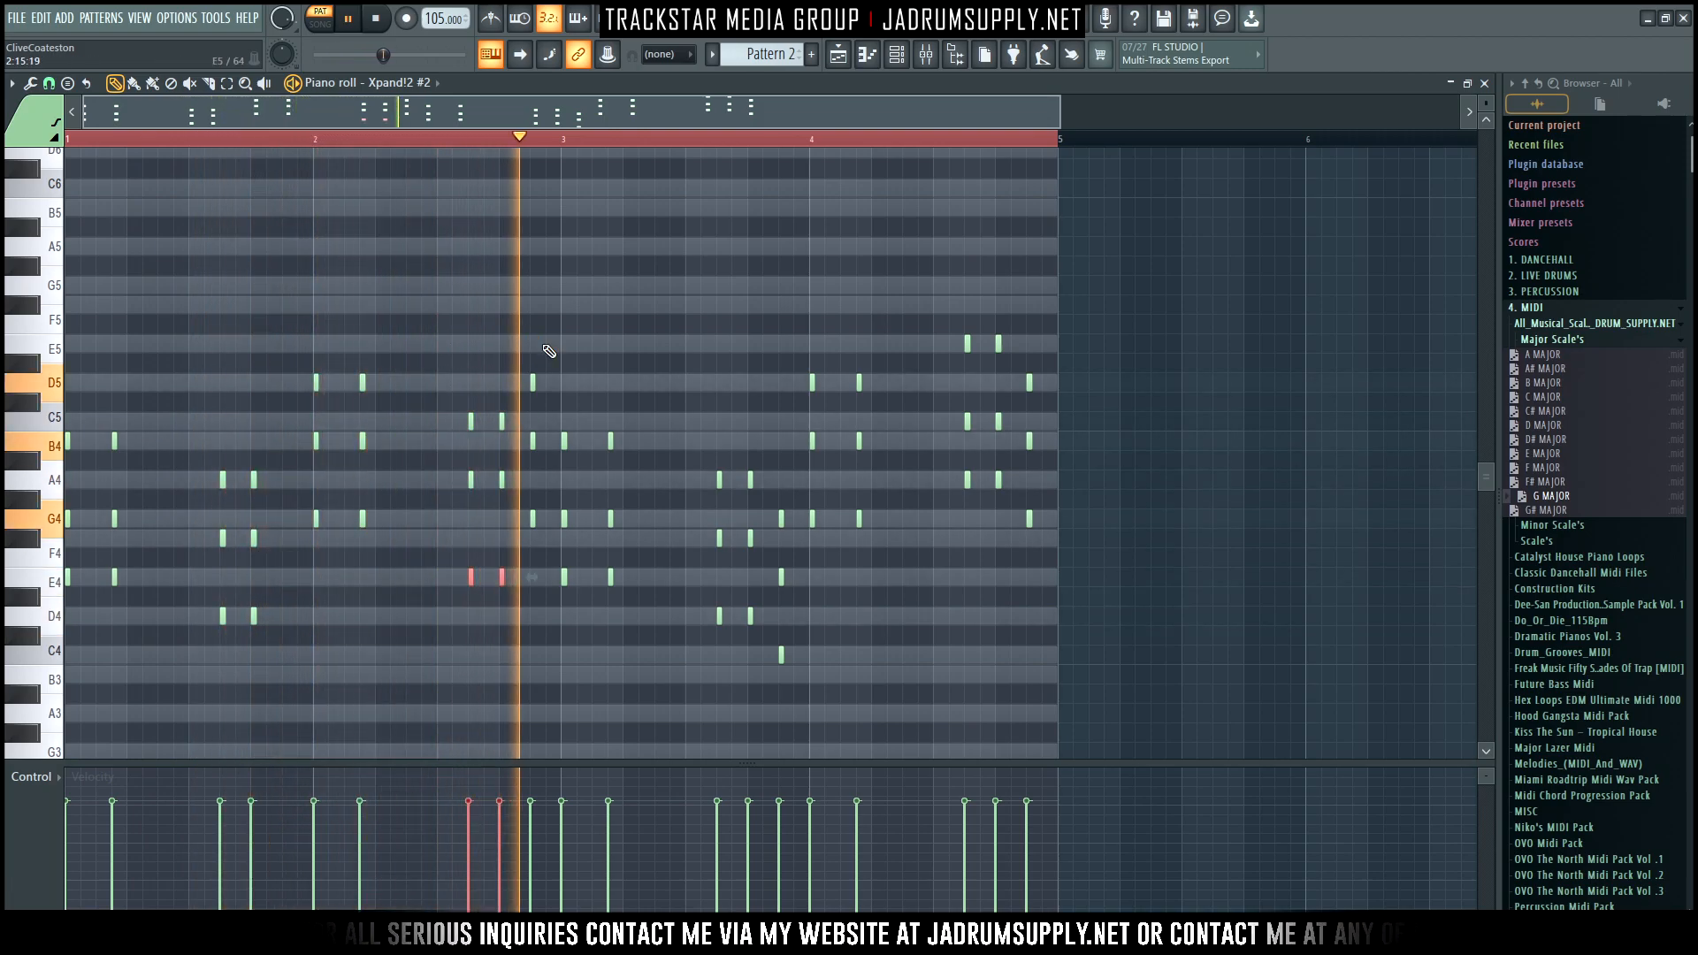
ctrl+click(796, 270)
Stop playback and clone the Xpand!2 #2 channel
key(F6)
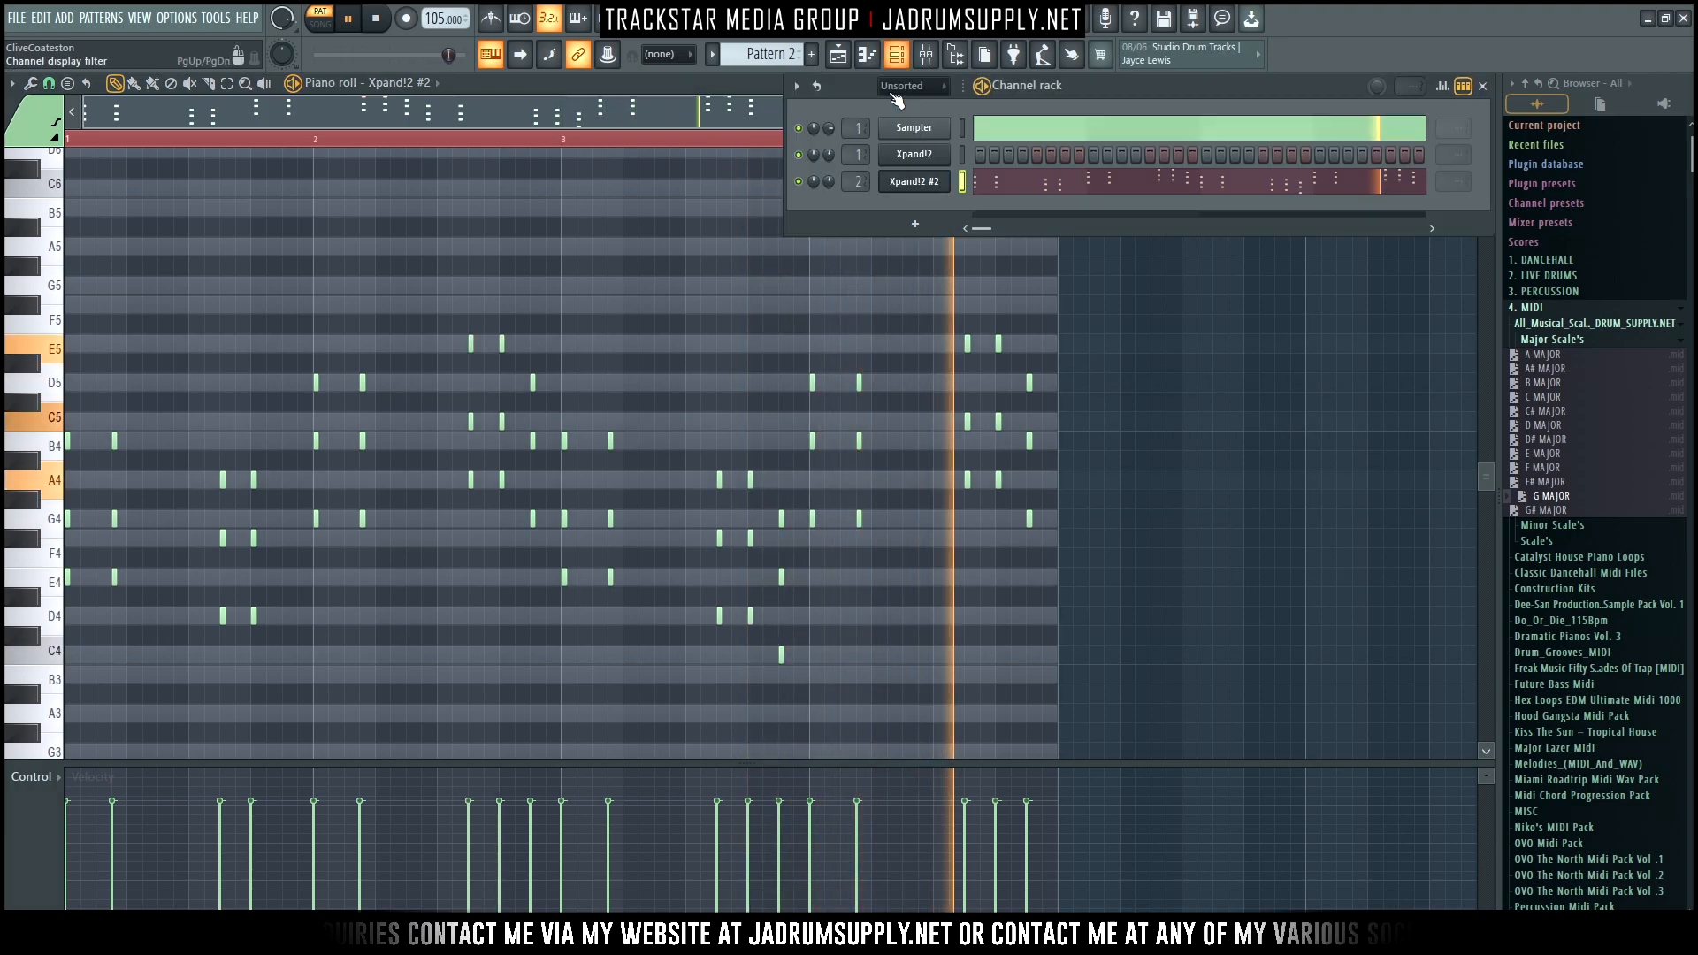
key(space)
right_click(939, 188)
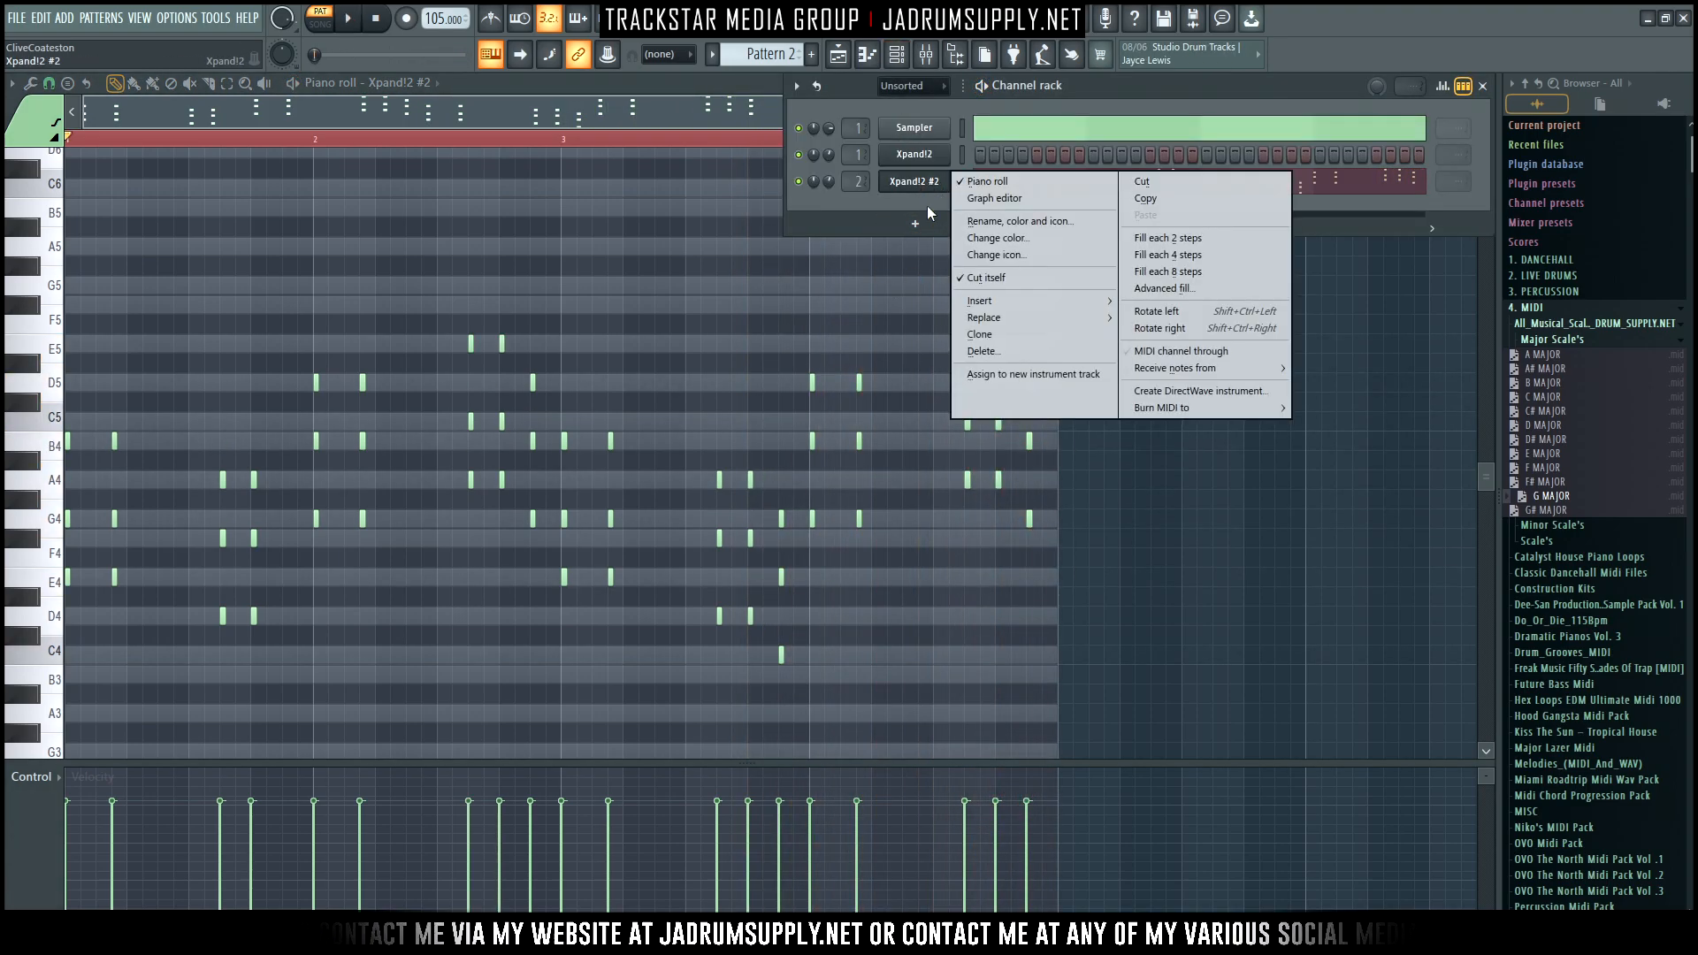
click(980, 335)
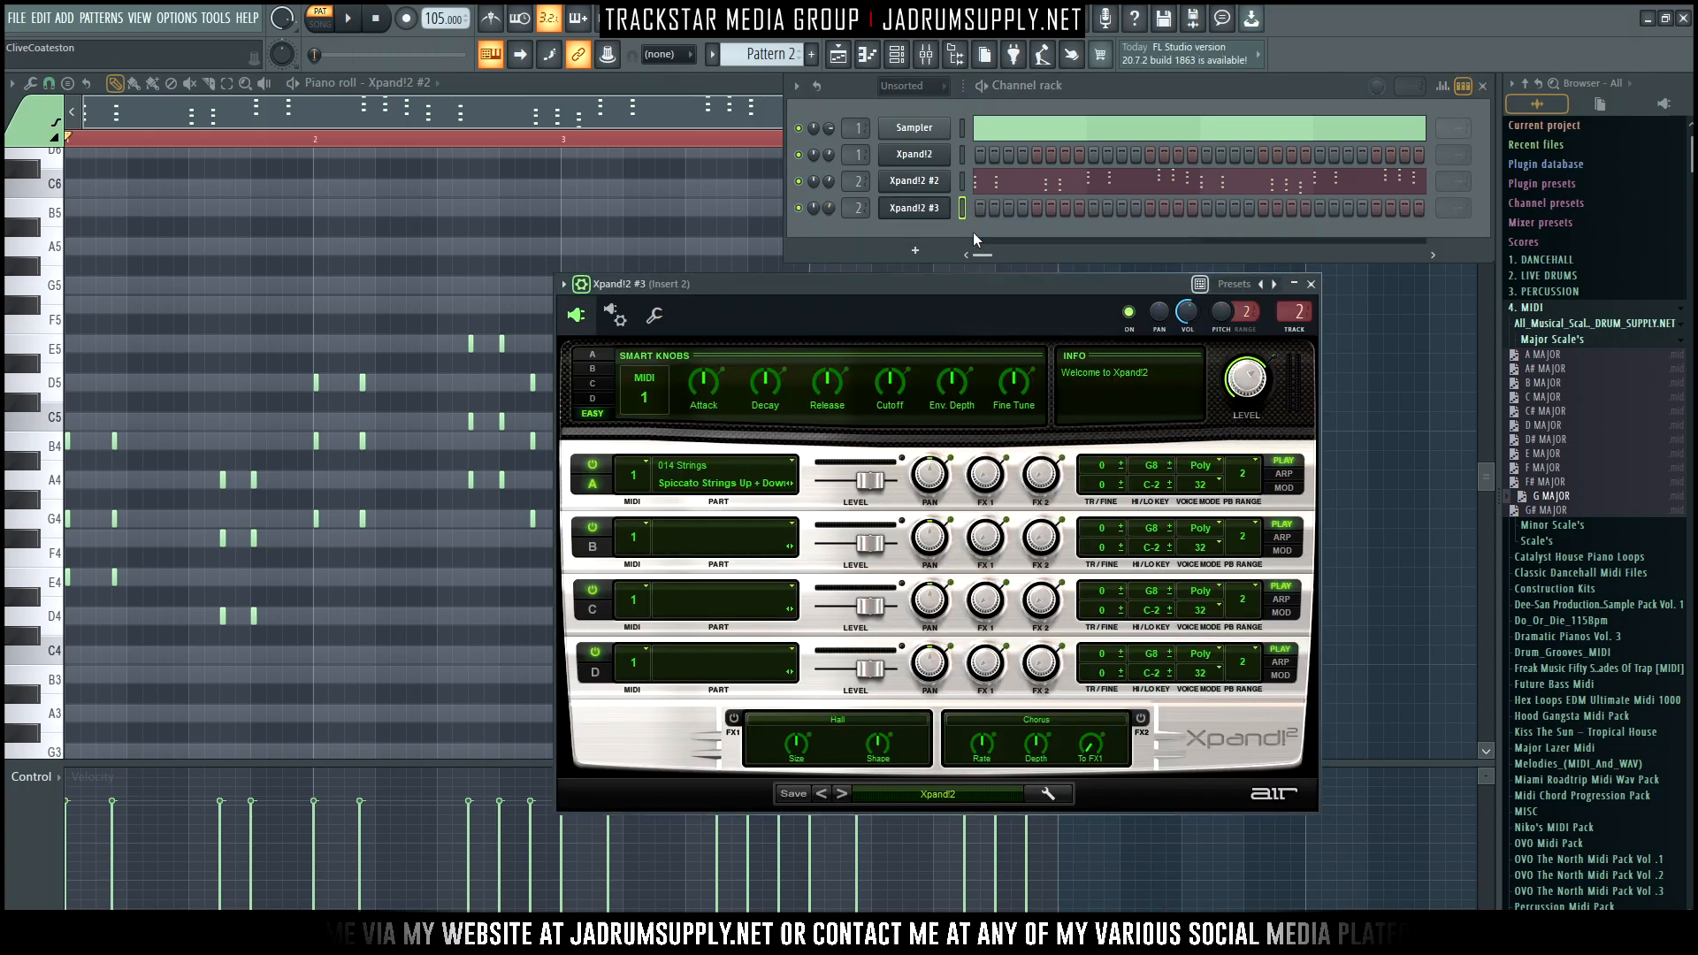
Load the Natural Grand Piano preset into part A of Xpand!2 #3 and route the channel to mixer track 1
click(665, 484)
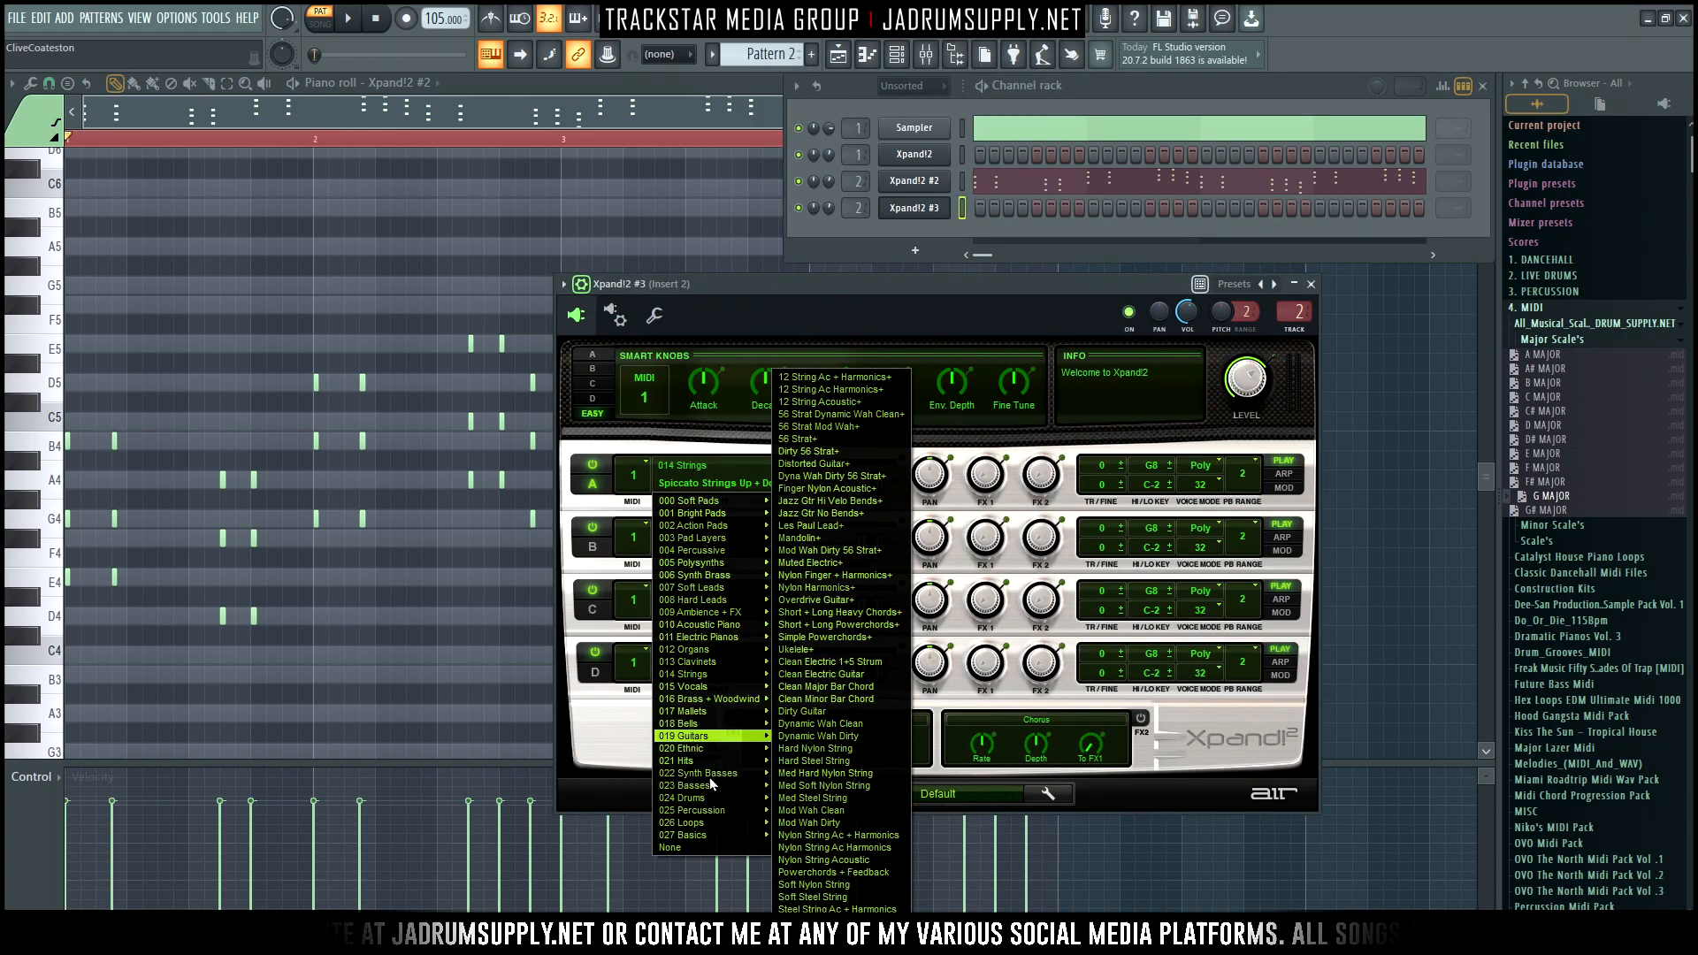
mouse_move(712, 625)
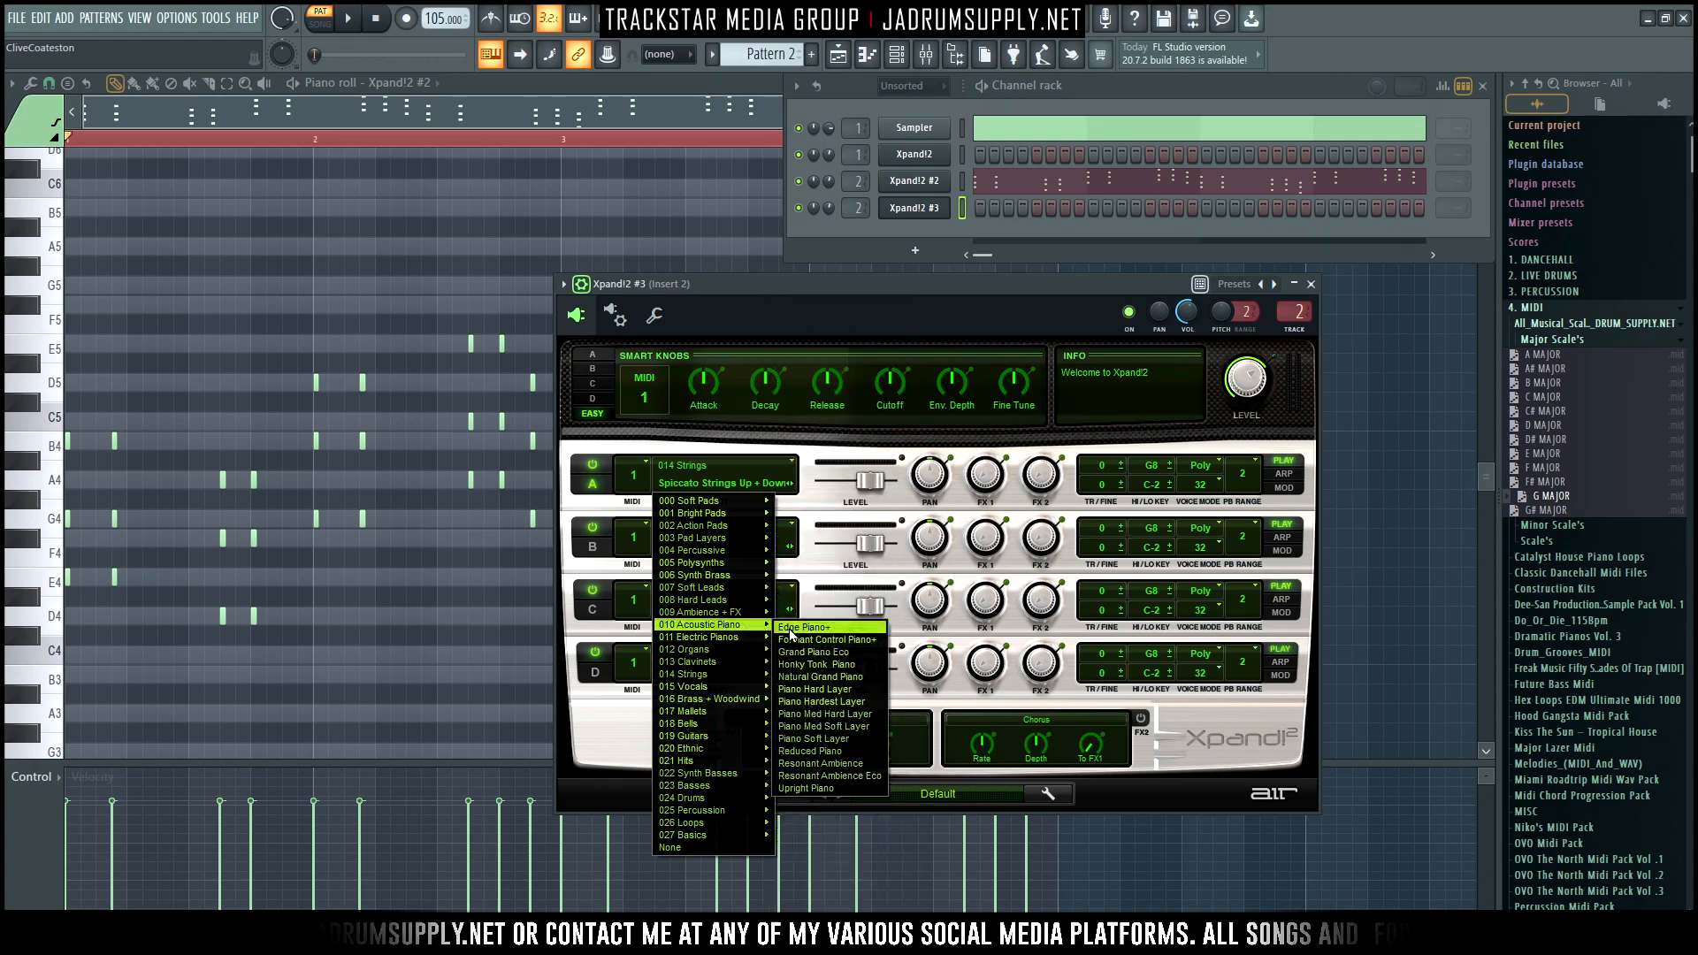
click(821, 677)
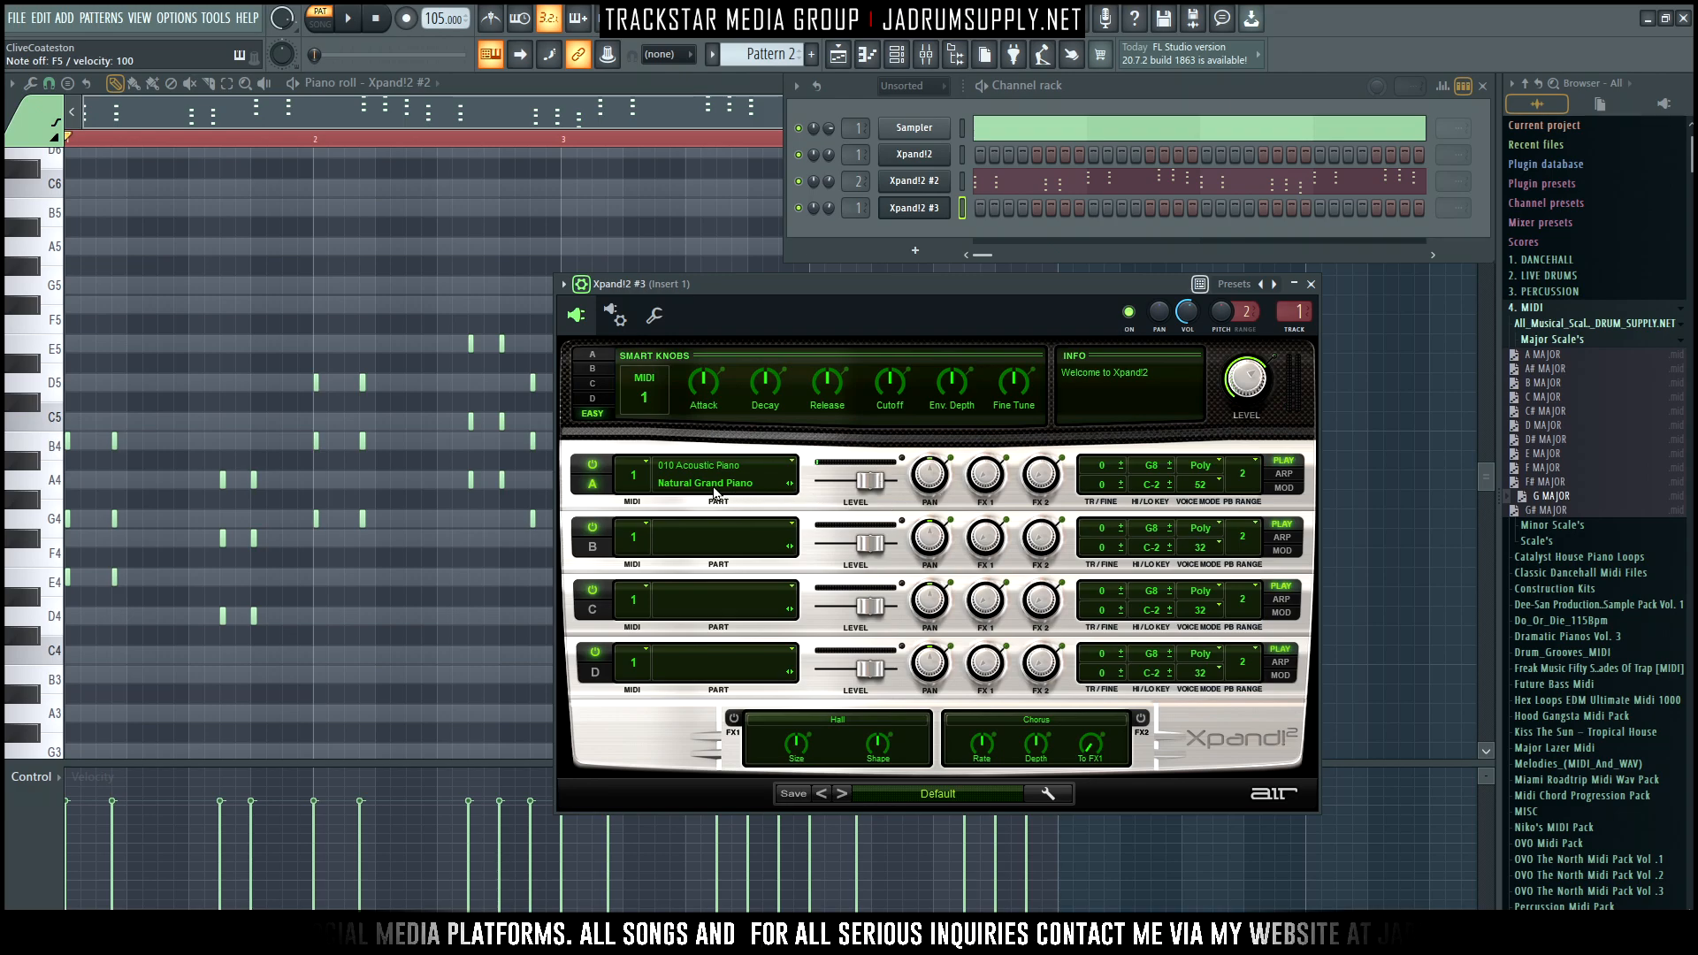
Load FabFilter Pro-Q 3 into the first effect slot of mixer track Insert 1
right_click(944, 218)
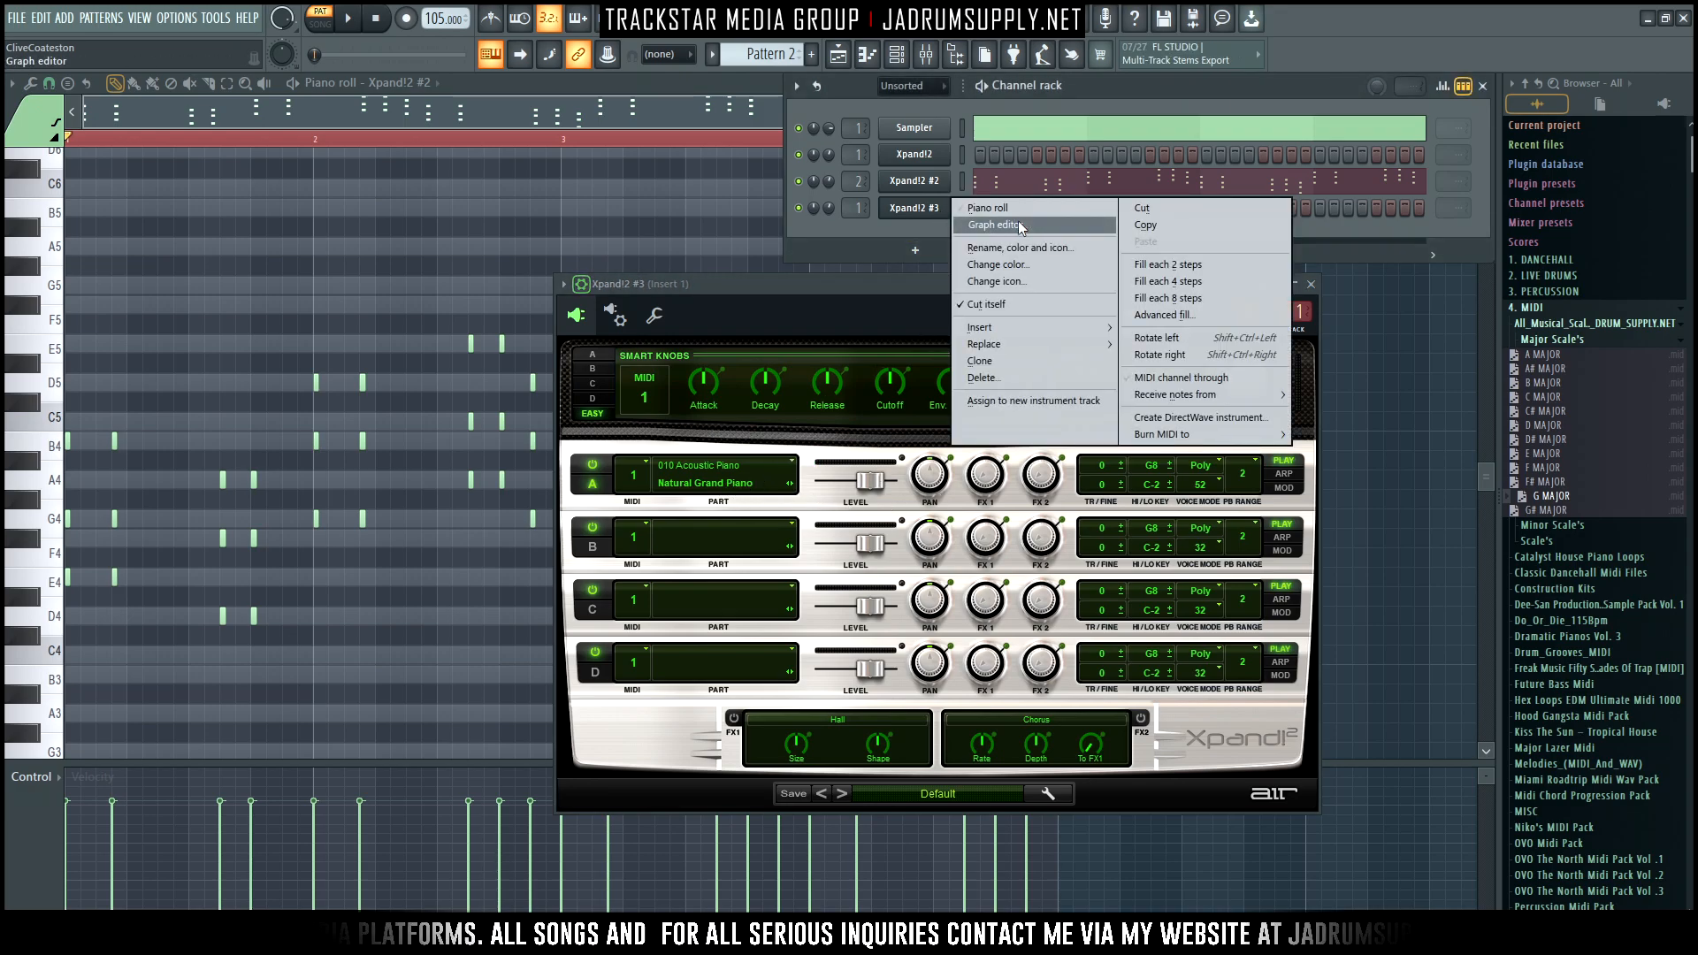
click(928, 54)
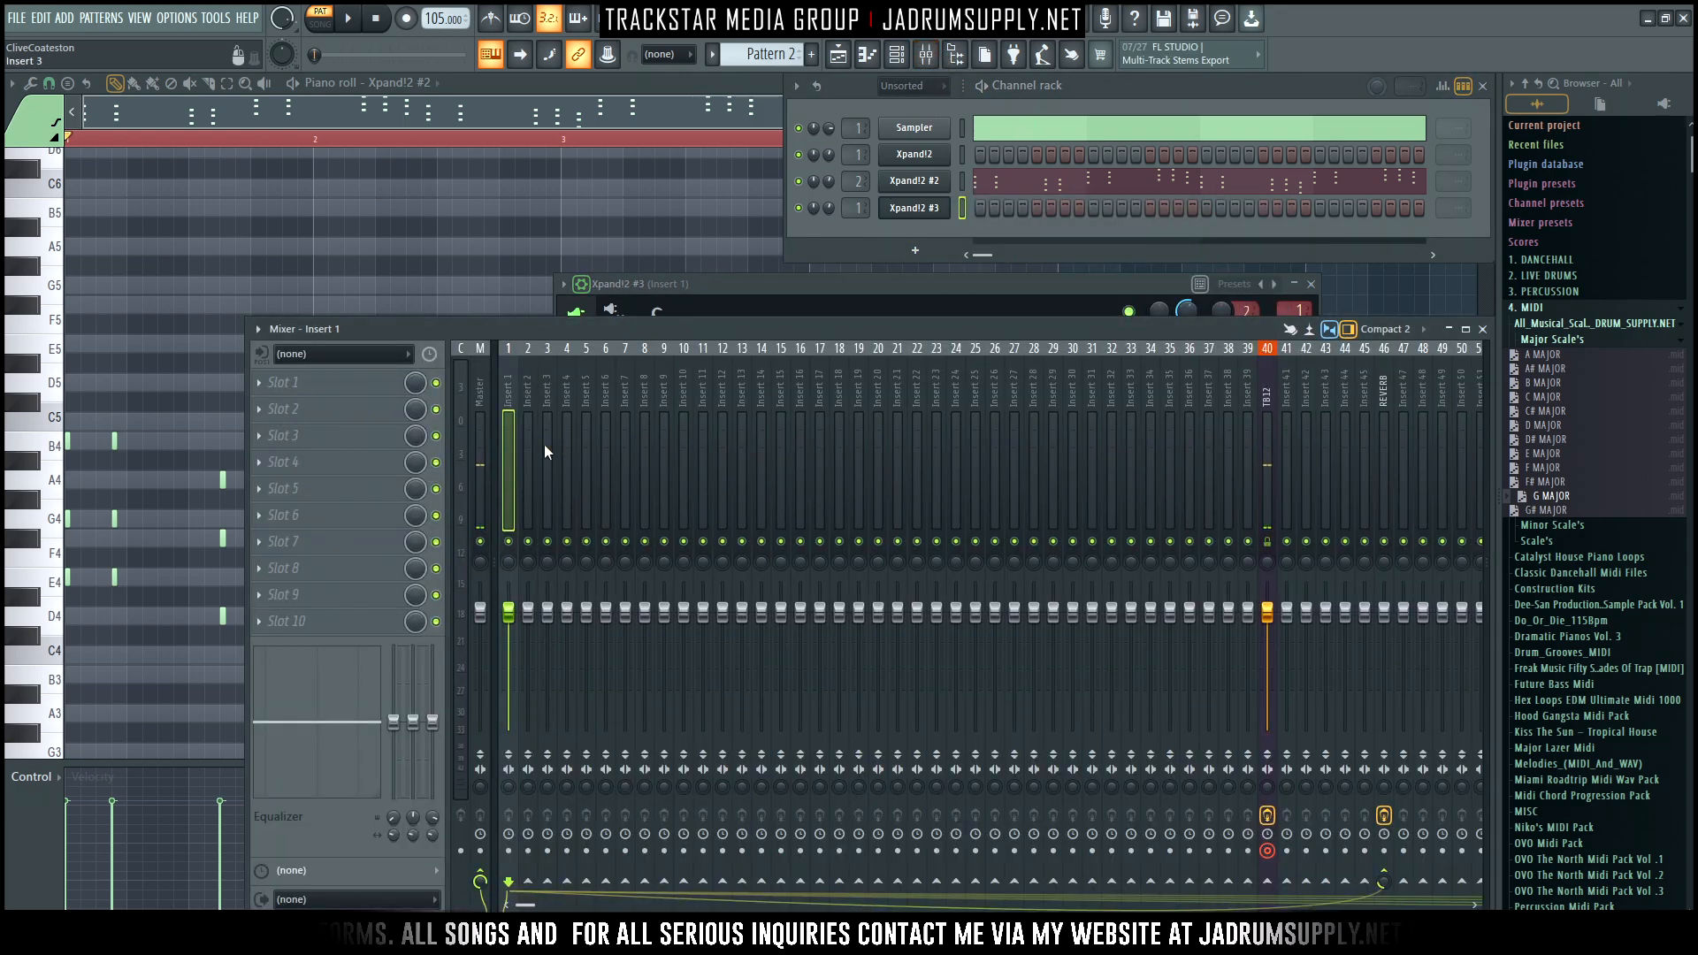
right_click(510, 432)
mouse_move(580, 438)
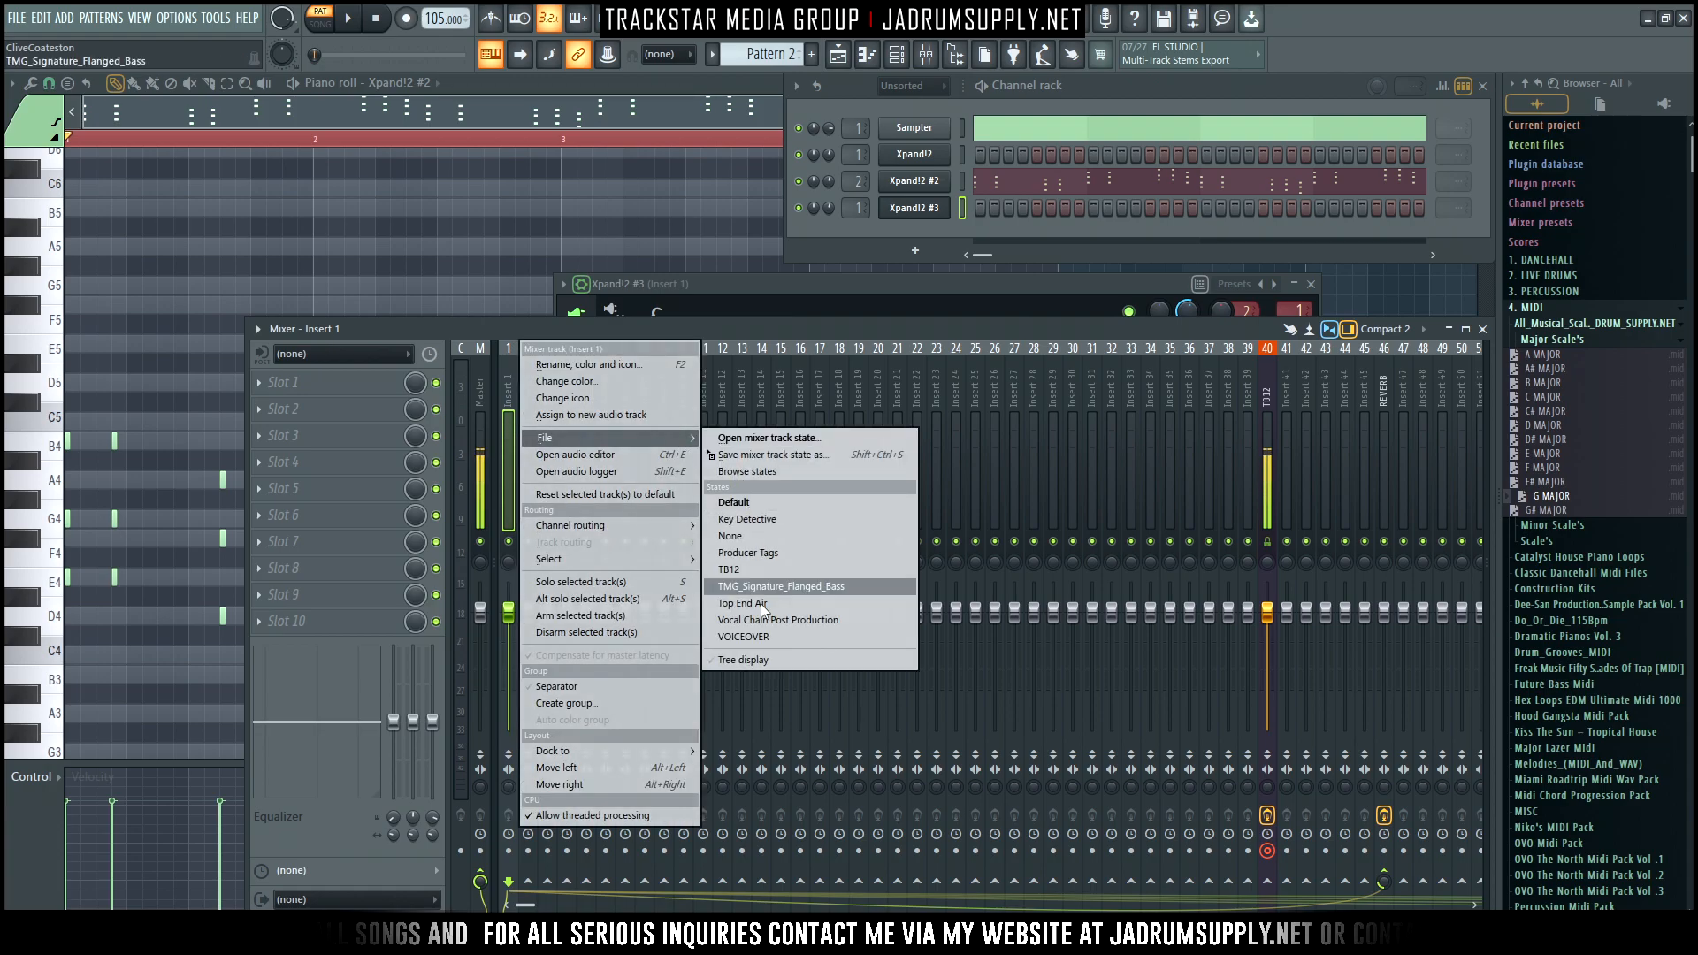
click(295, 380)
mouse_move(507, 809)
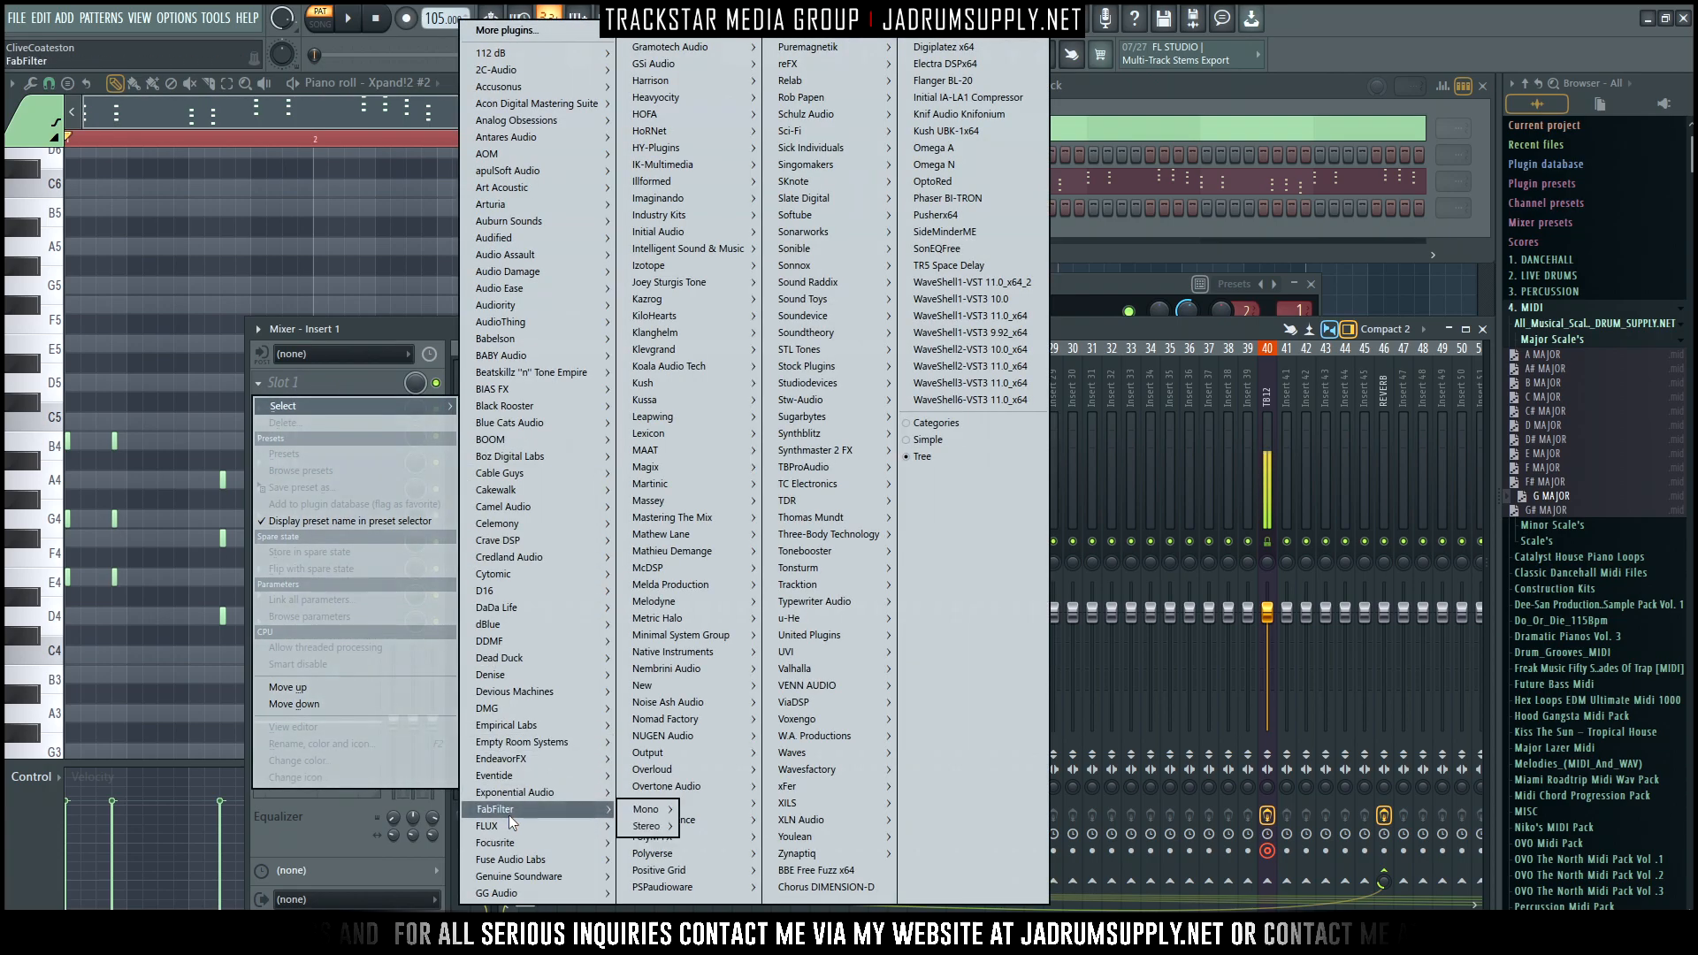
mouse_move(661, 827)
mouse_move(708, 842)
click(823, 861)
click(846, 872)
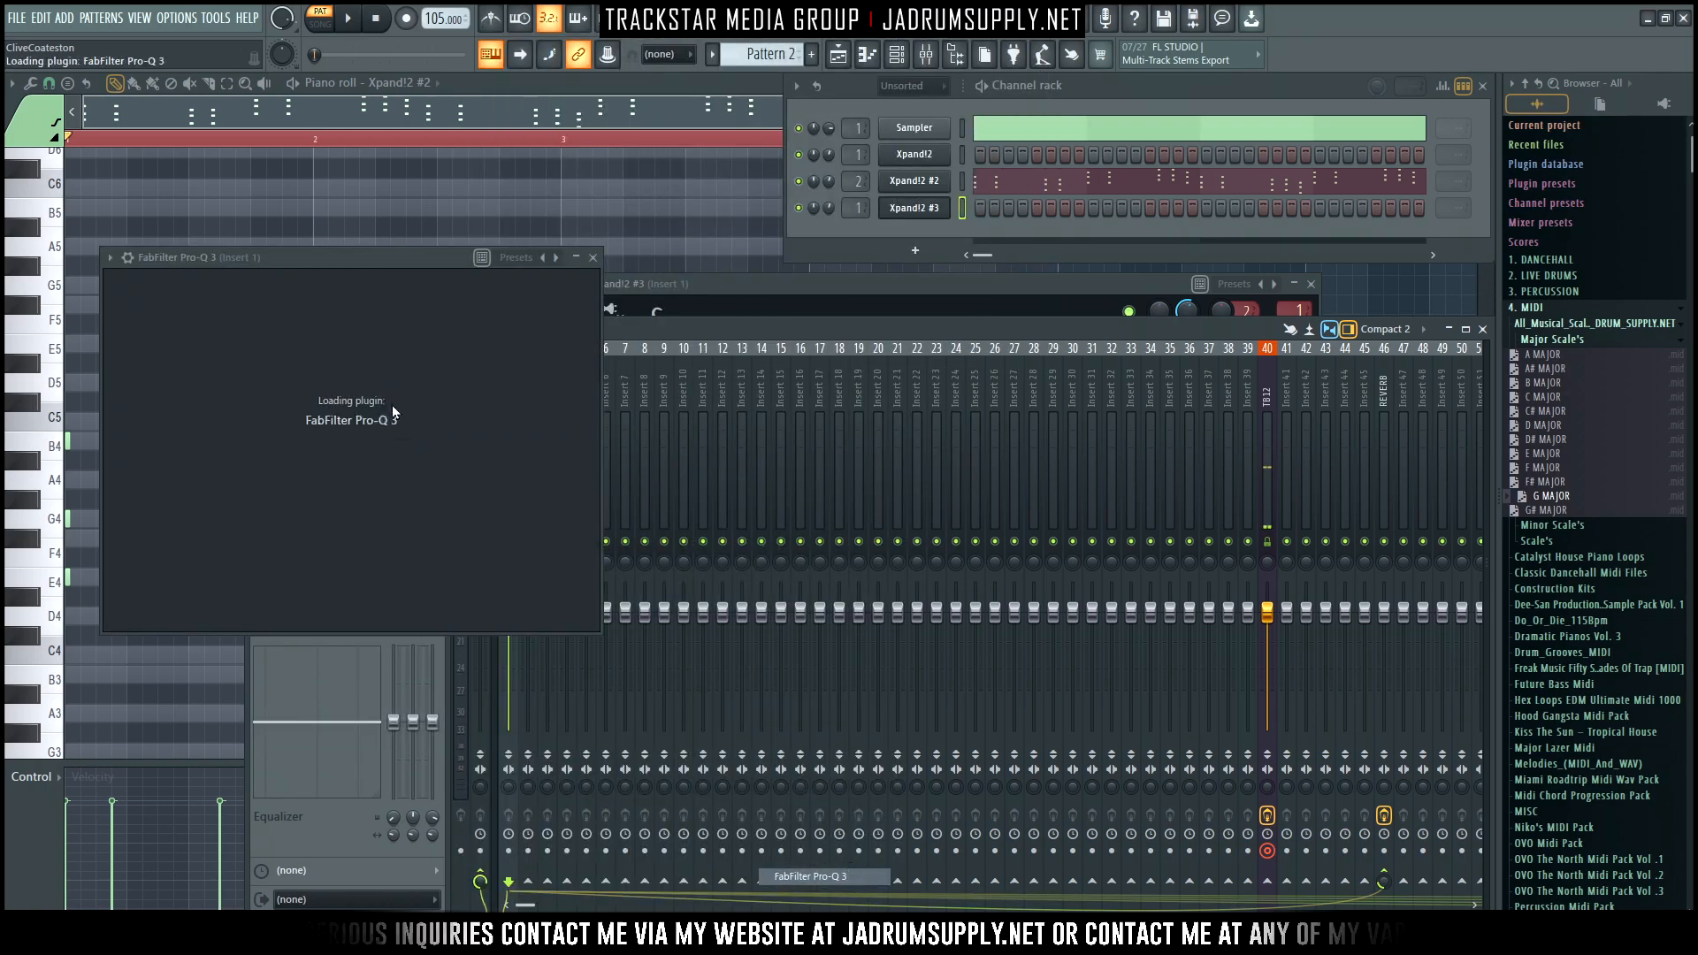
Add a 30 dB/oct low cut at about 316 Hz and a bell boost of about 4.3 dB near 3930 Hz to the piano's EQ
double_click(139, 448)
drag(142, 452, 438, 641)
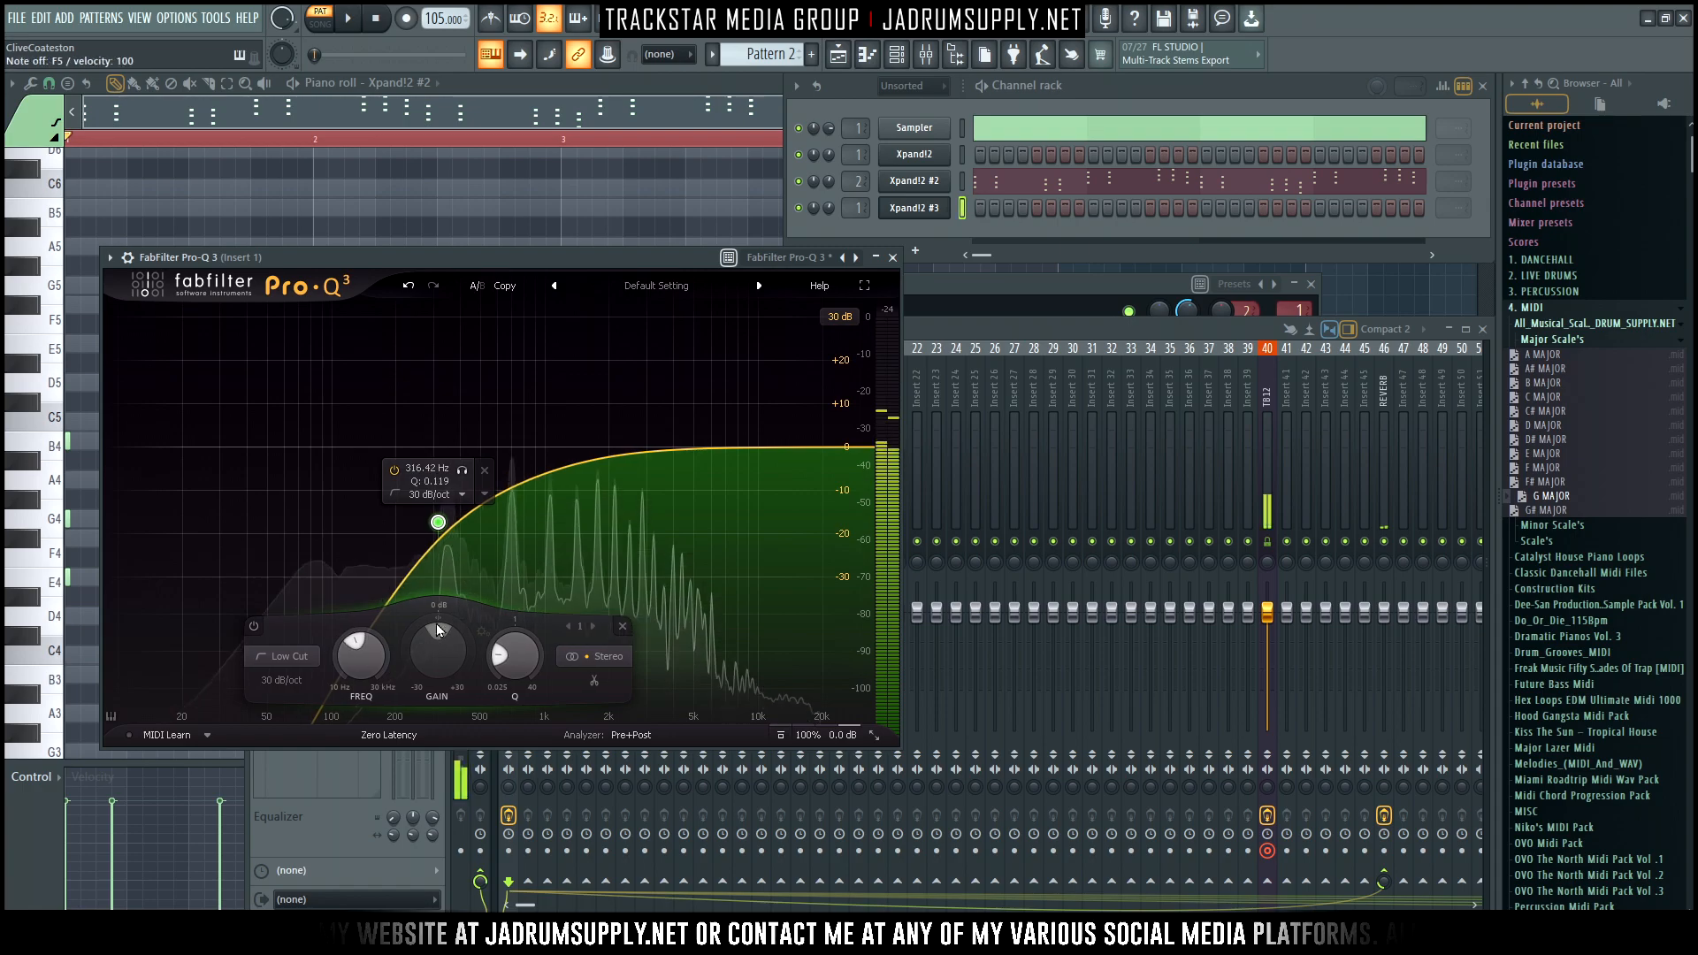
mouse_move(673, 449)
mouse_down()
mouse_move(720, 428)
mouse_move(796, 340)
mouse_move(815, 451)
mouse_move(509, 423)
mouse_move(673, 438)
mouse_up()
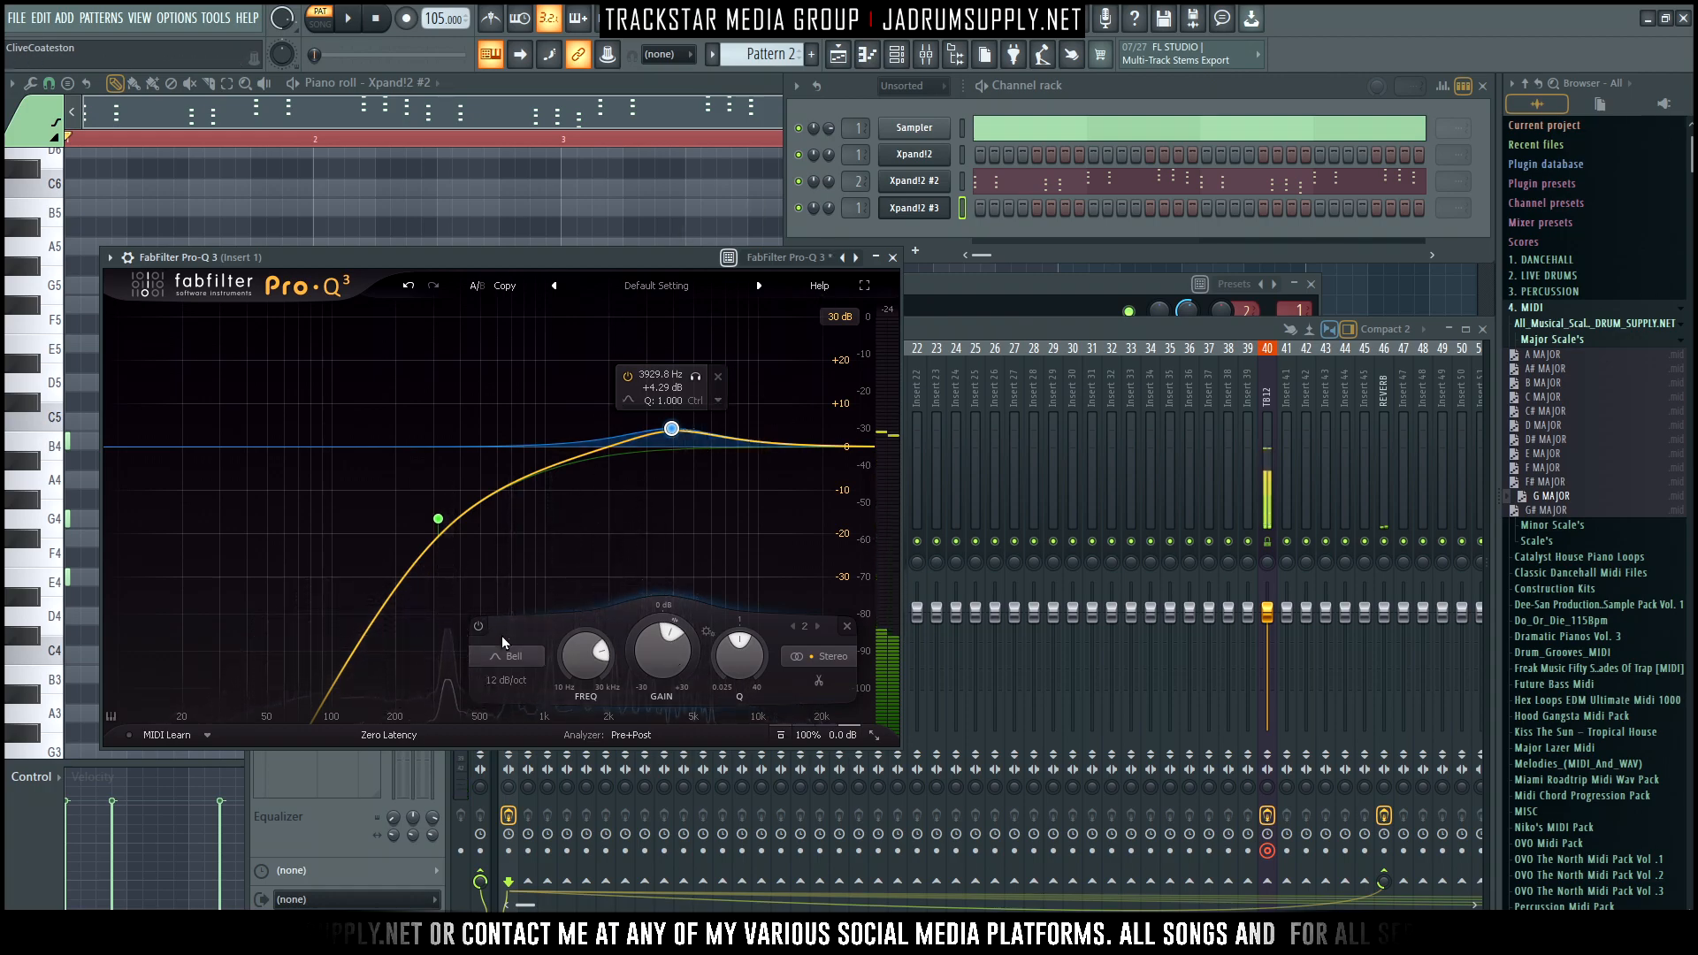
click(892, 258)
Shorten all the G major scale guide notes in the Sampler's piano roll to one step at the start of bar 1
right_click(934, 212)
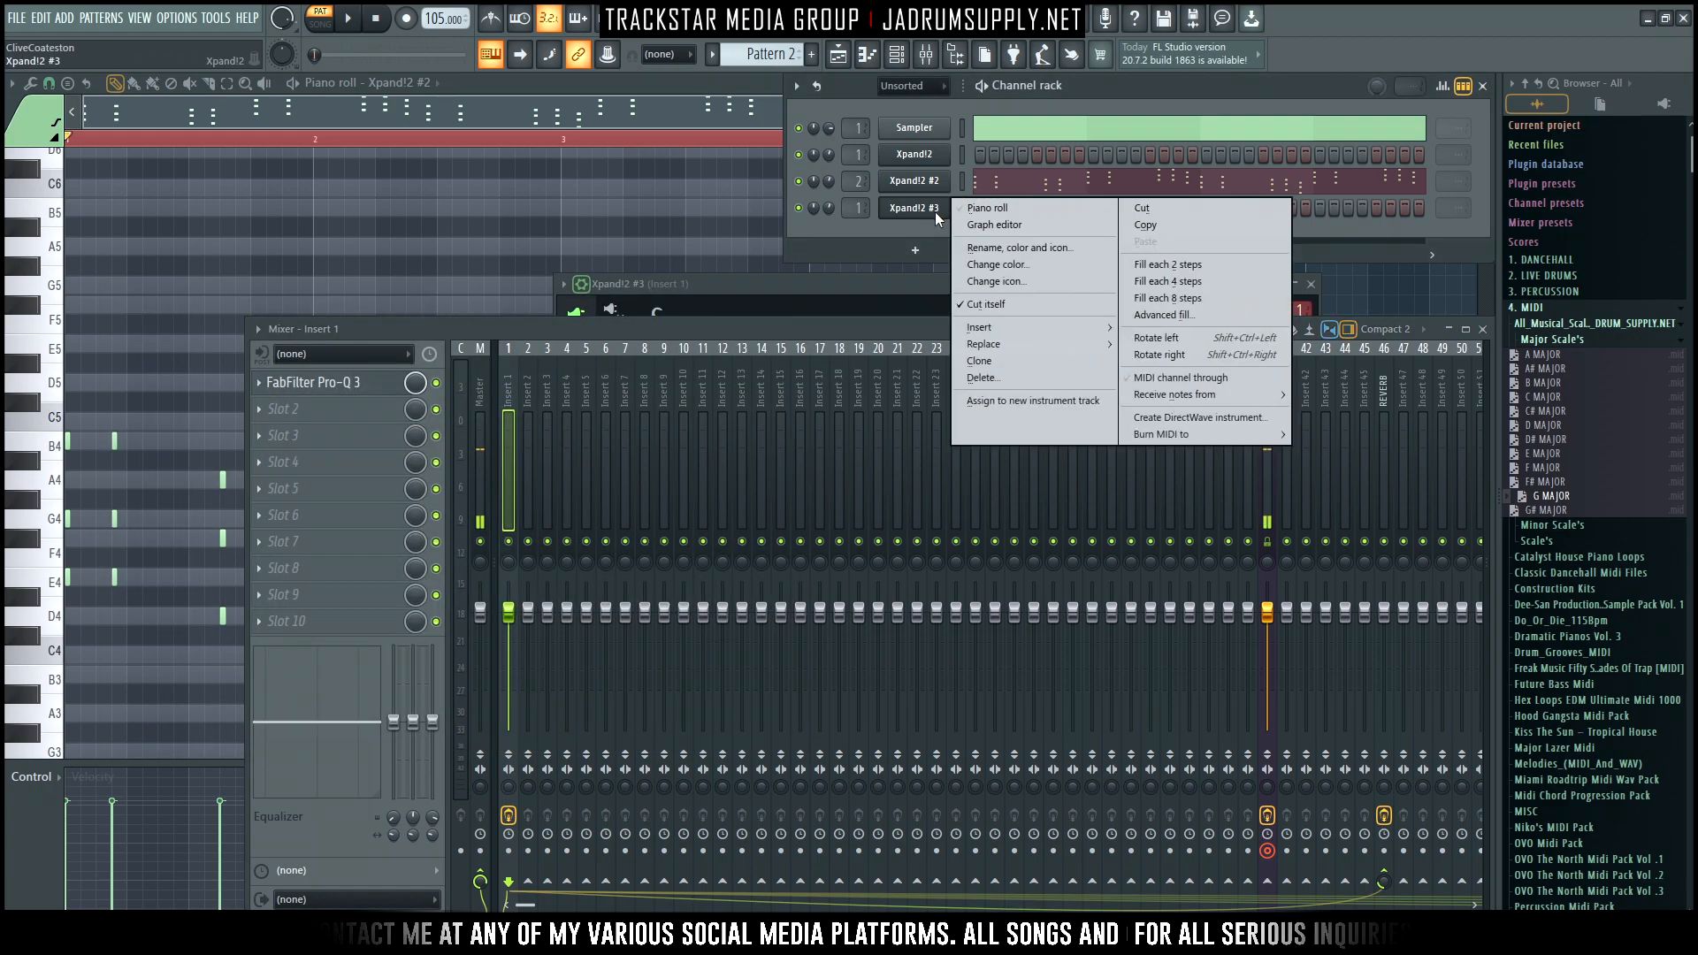
click(1000, 212)
scroll(168, 447, down, 5)
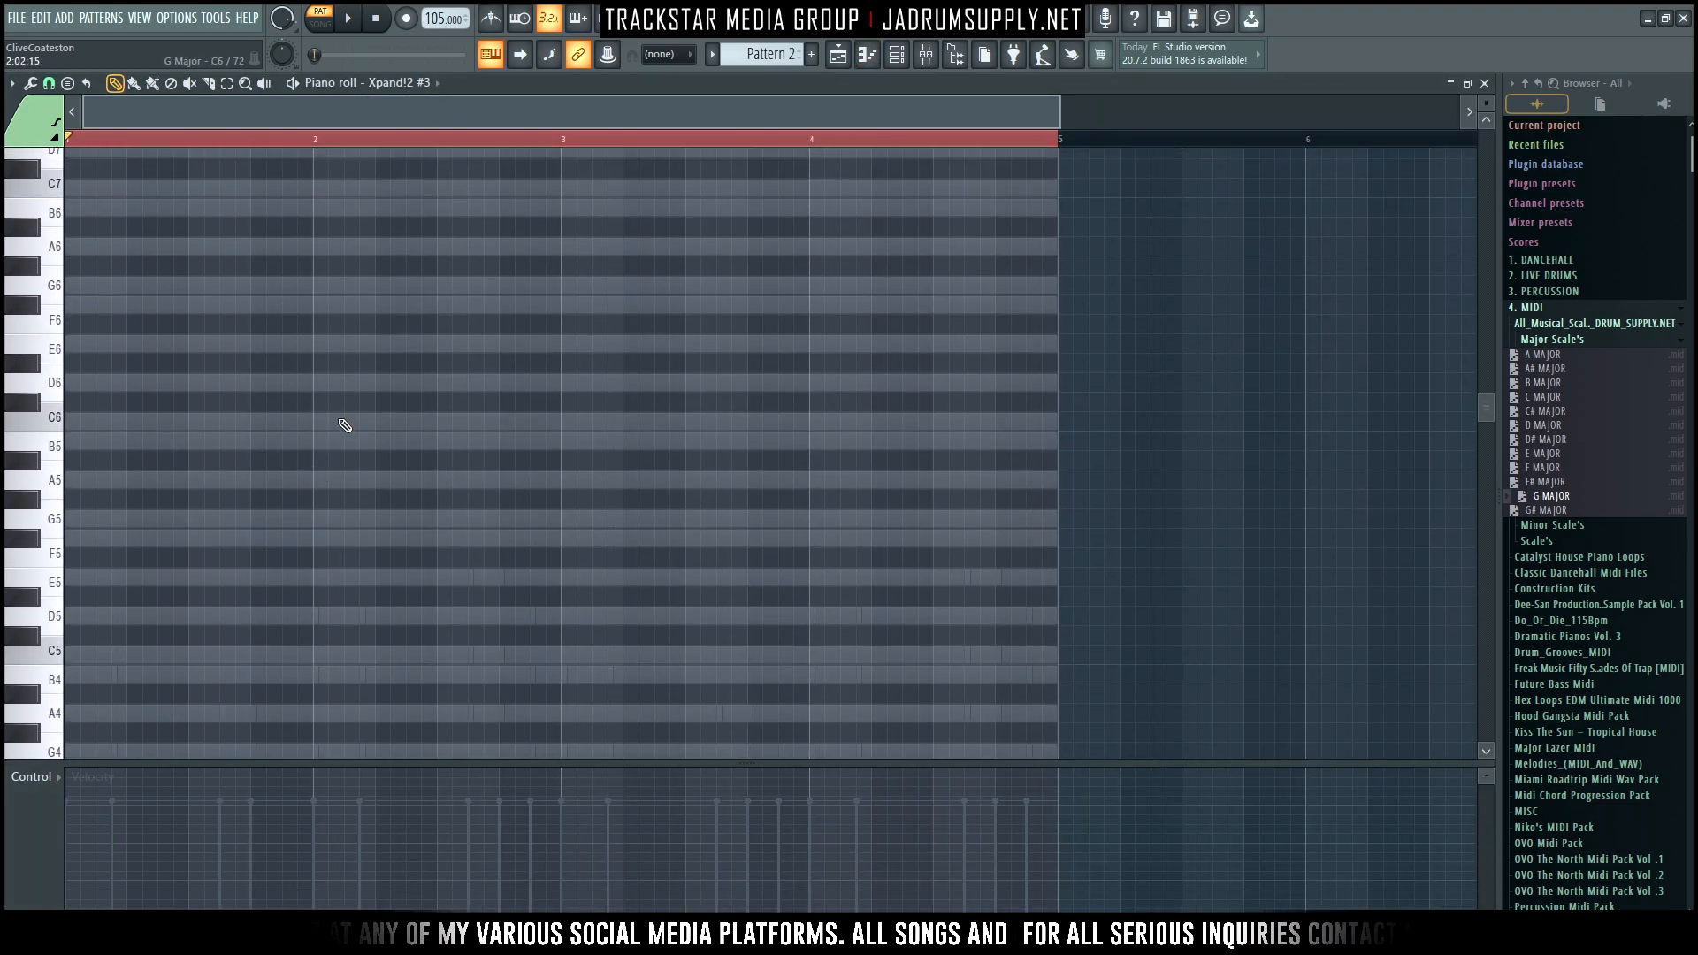
right_click(340, 424)
right_click(340, 424)
key(ctrl+a)
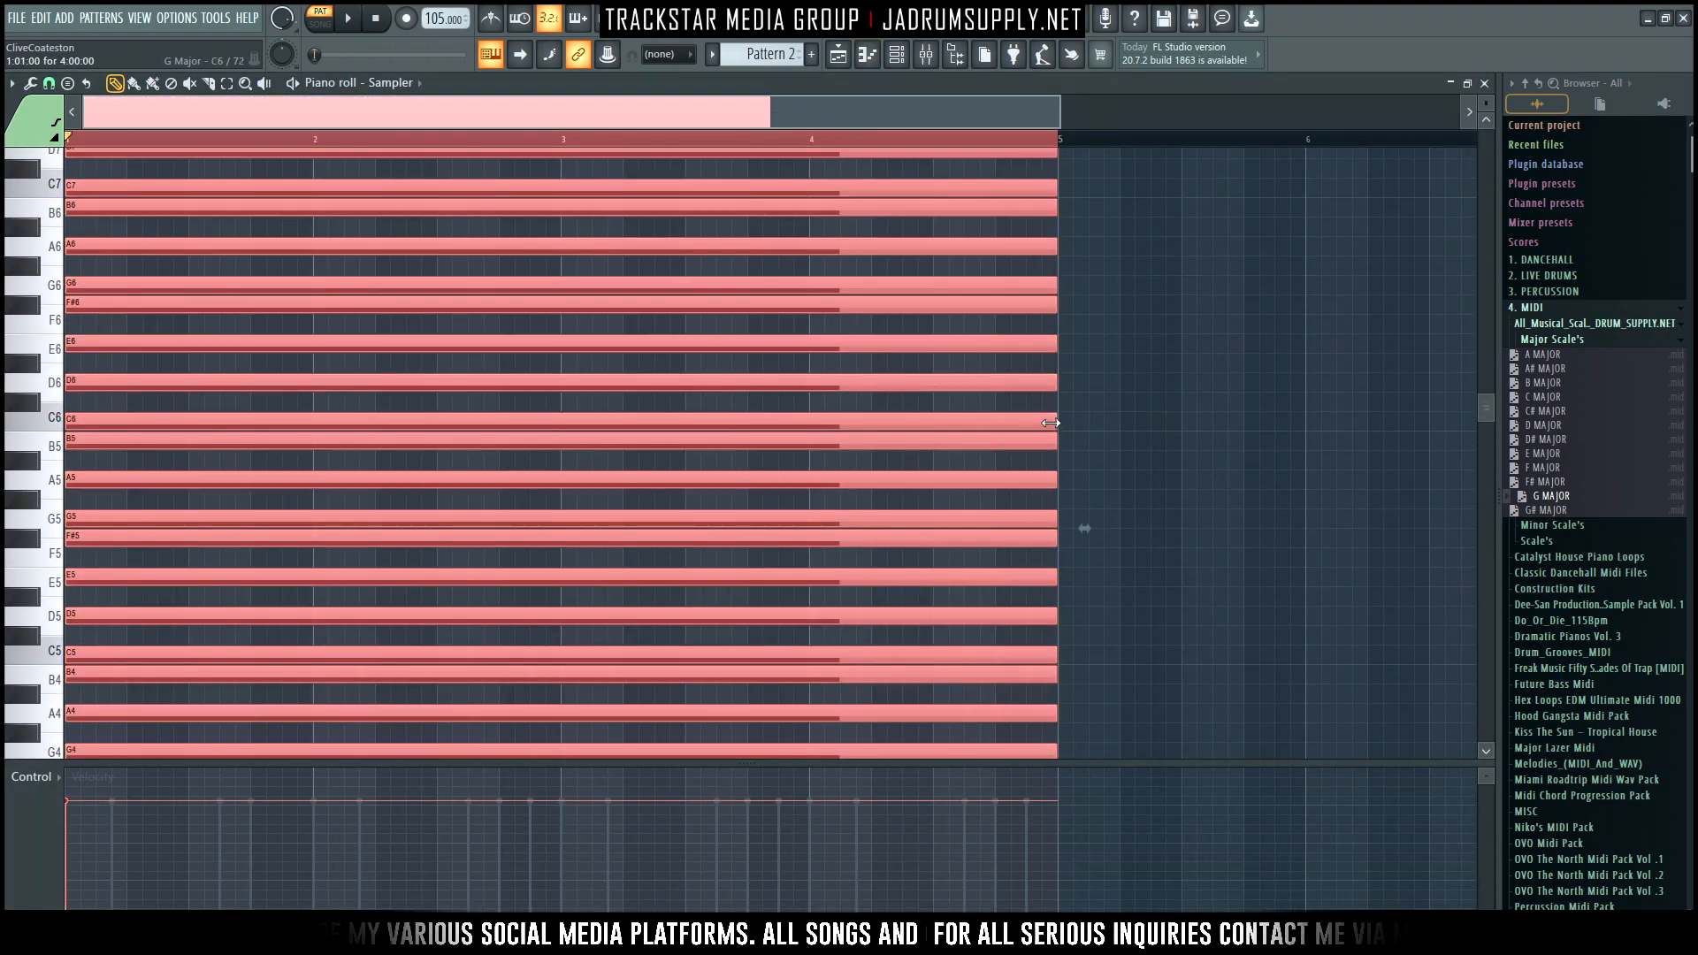
drag(1051, 423, 4, 432)
scroll(355, 453, down, 5)
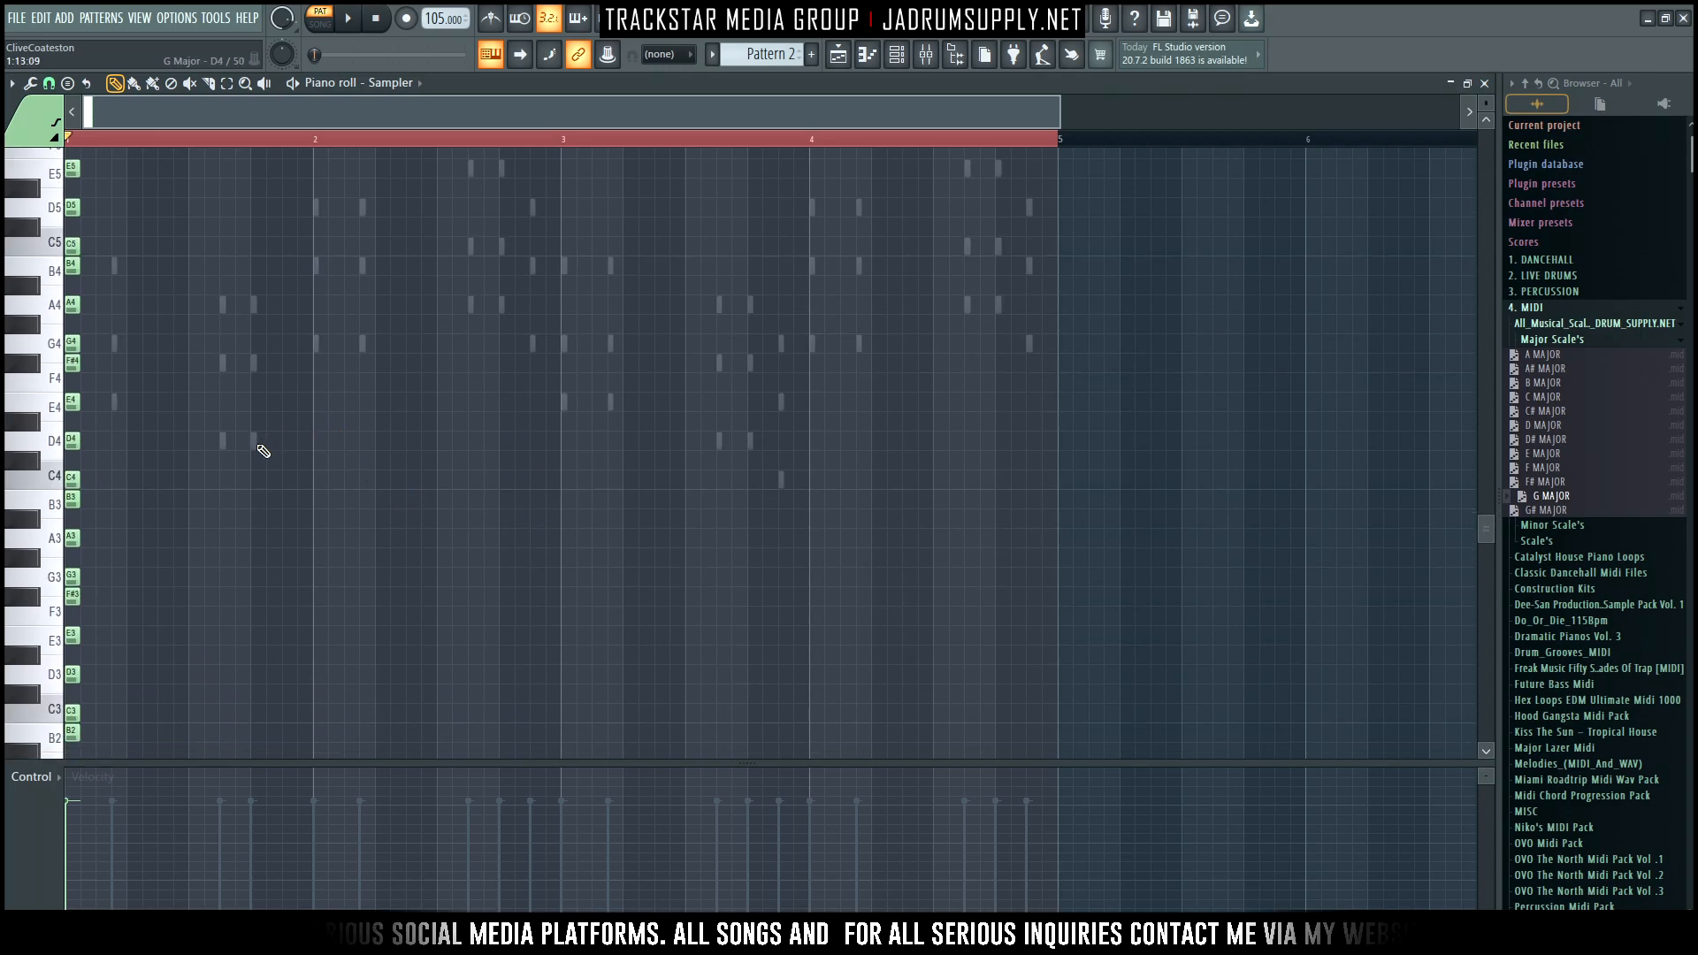
In the Xpand!2 #3 piano roll, place three-step notes E4, G4 and B4 on steps 1, 4 and 7 of bar 1
click(897, 57)
right_click(918, 209)
click(983, 213)
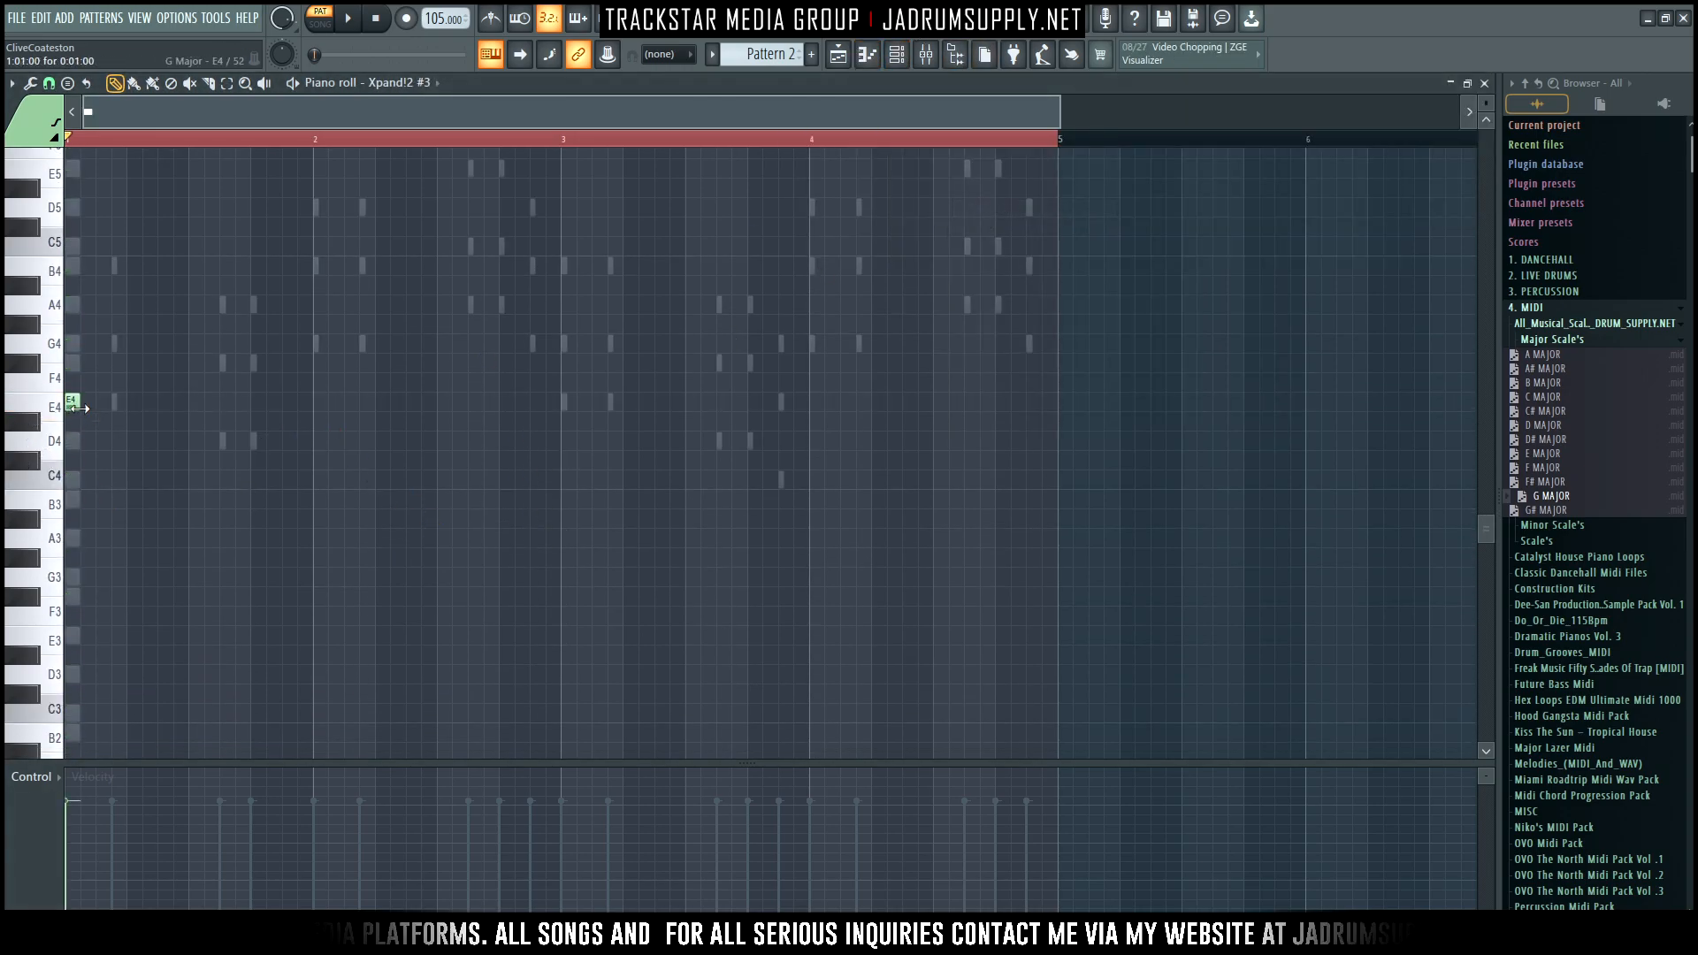
click(115, 344)
key(space)
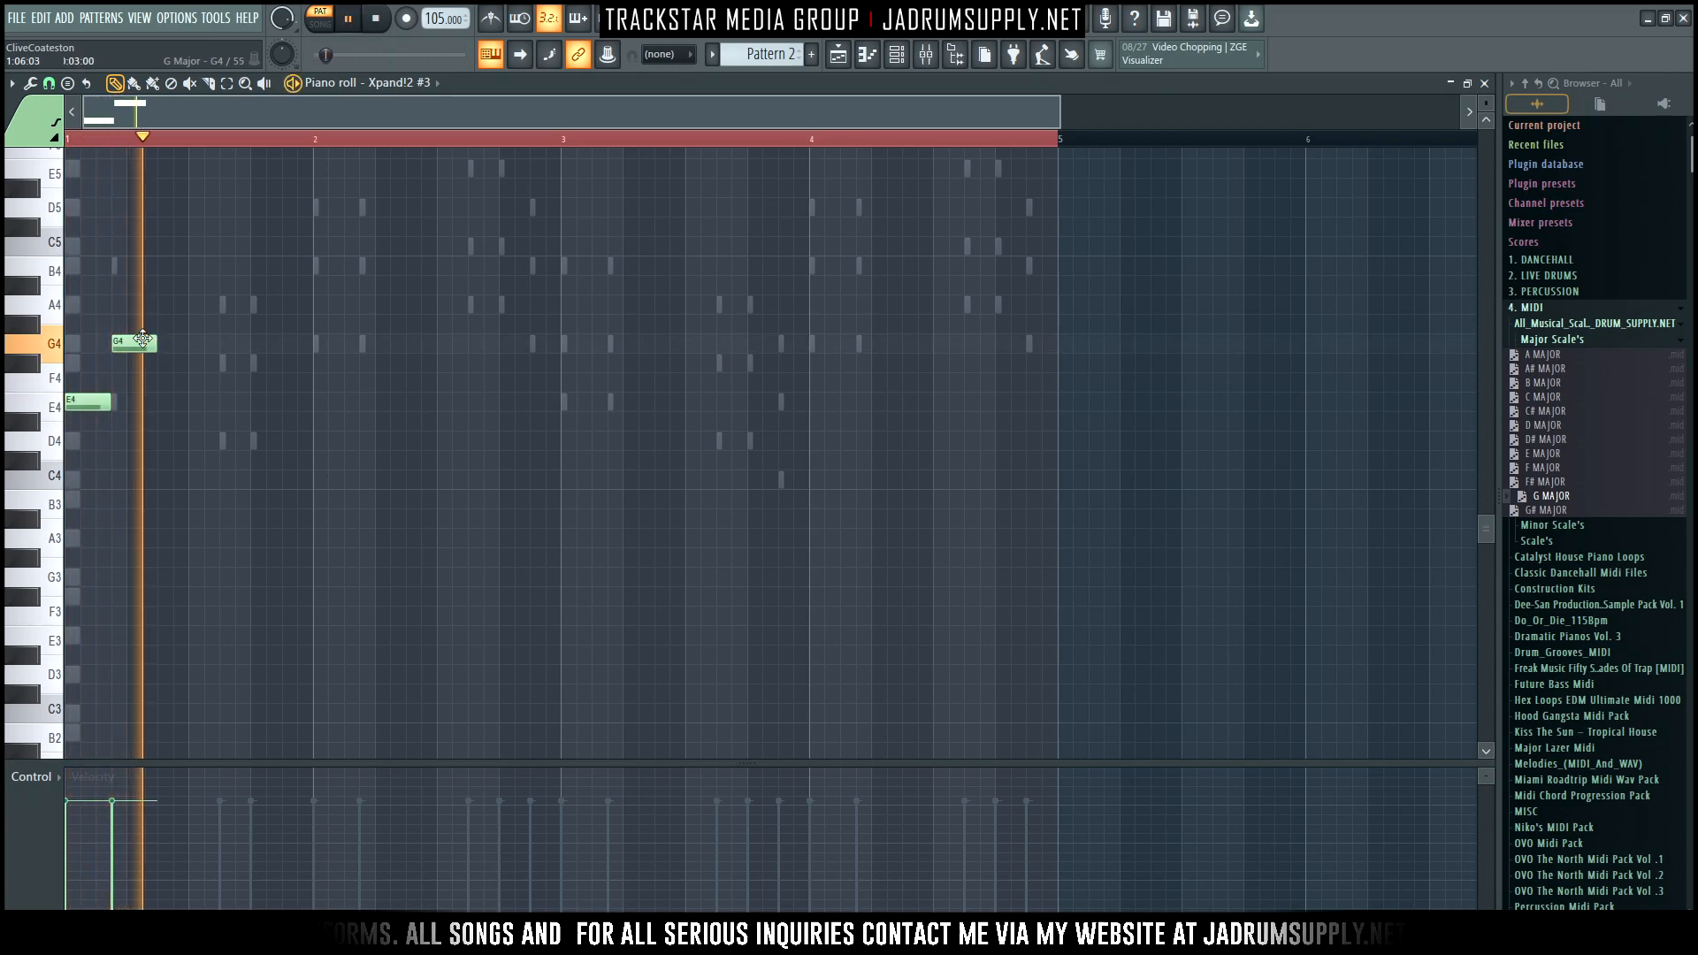
click(168, 284)
click(166, 266)
key(space)
key(space)
drag(166, 272, 181, 270)
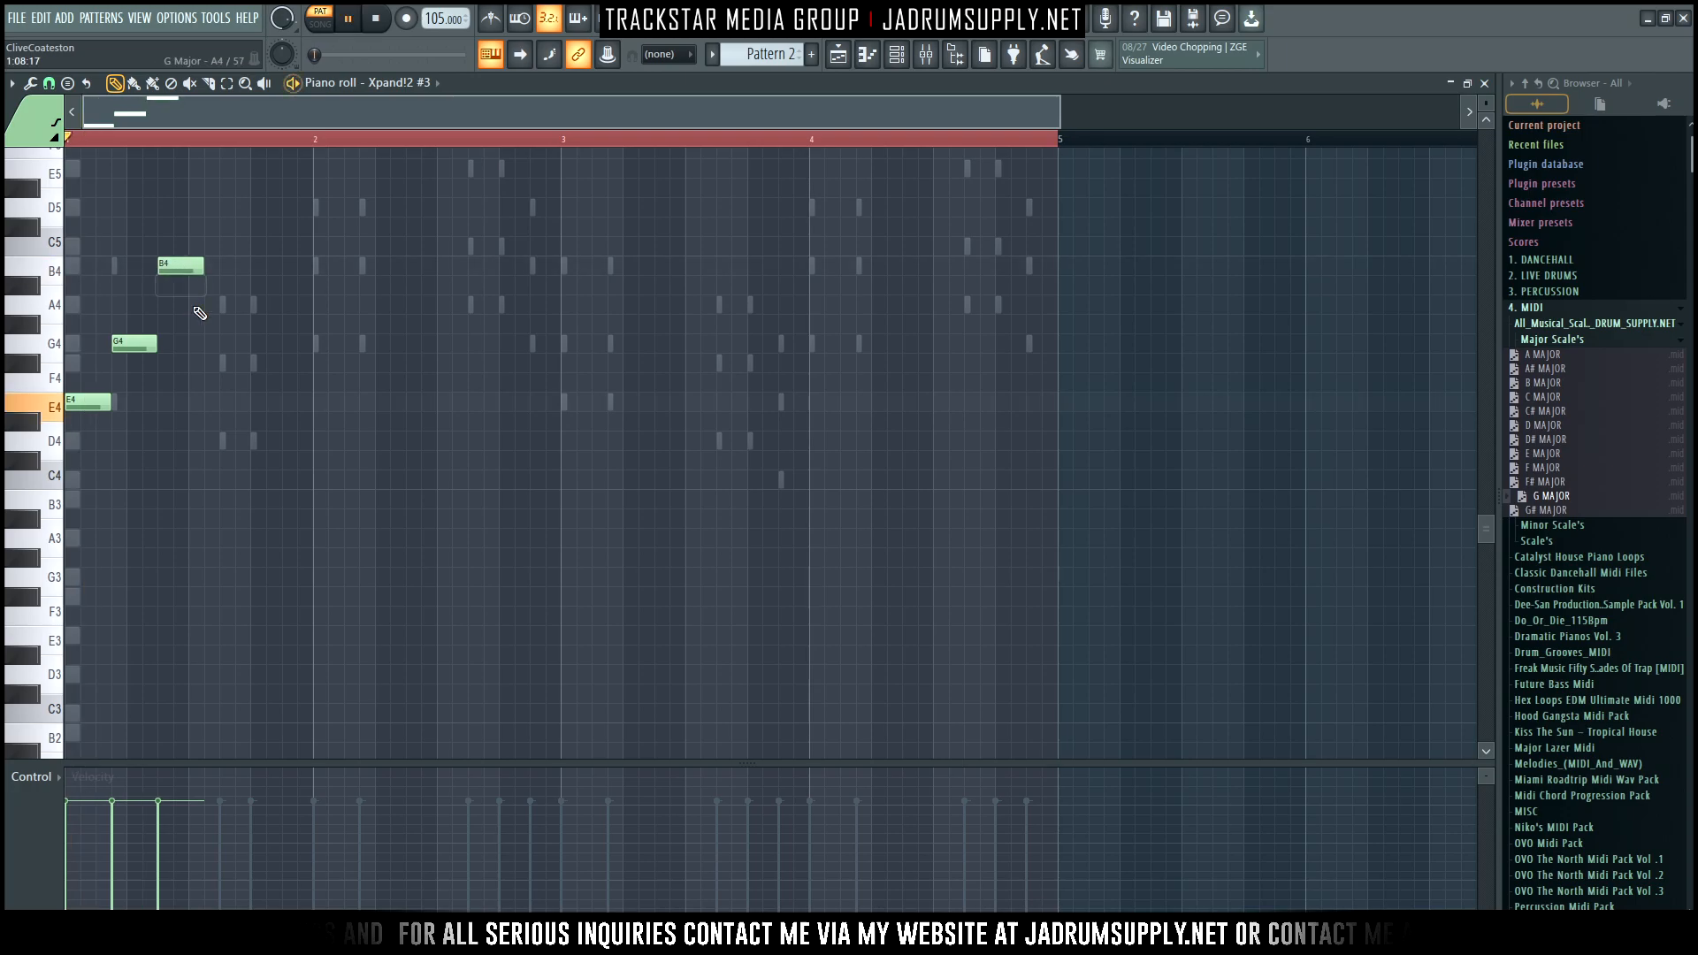
Shorten the B4 to two steps and add two-step notes A4, F#4, D4 and E4 on steps 9, 11, 13 and 15 of bar 1
click(193, 304)
key(space)
drag(203, 271, 217, 306)
key(space)
click(225, 366)
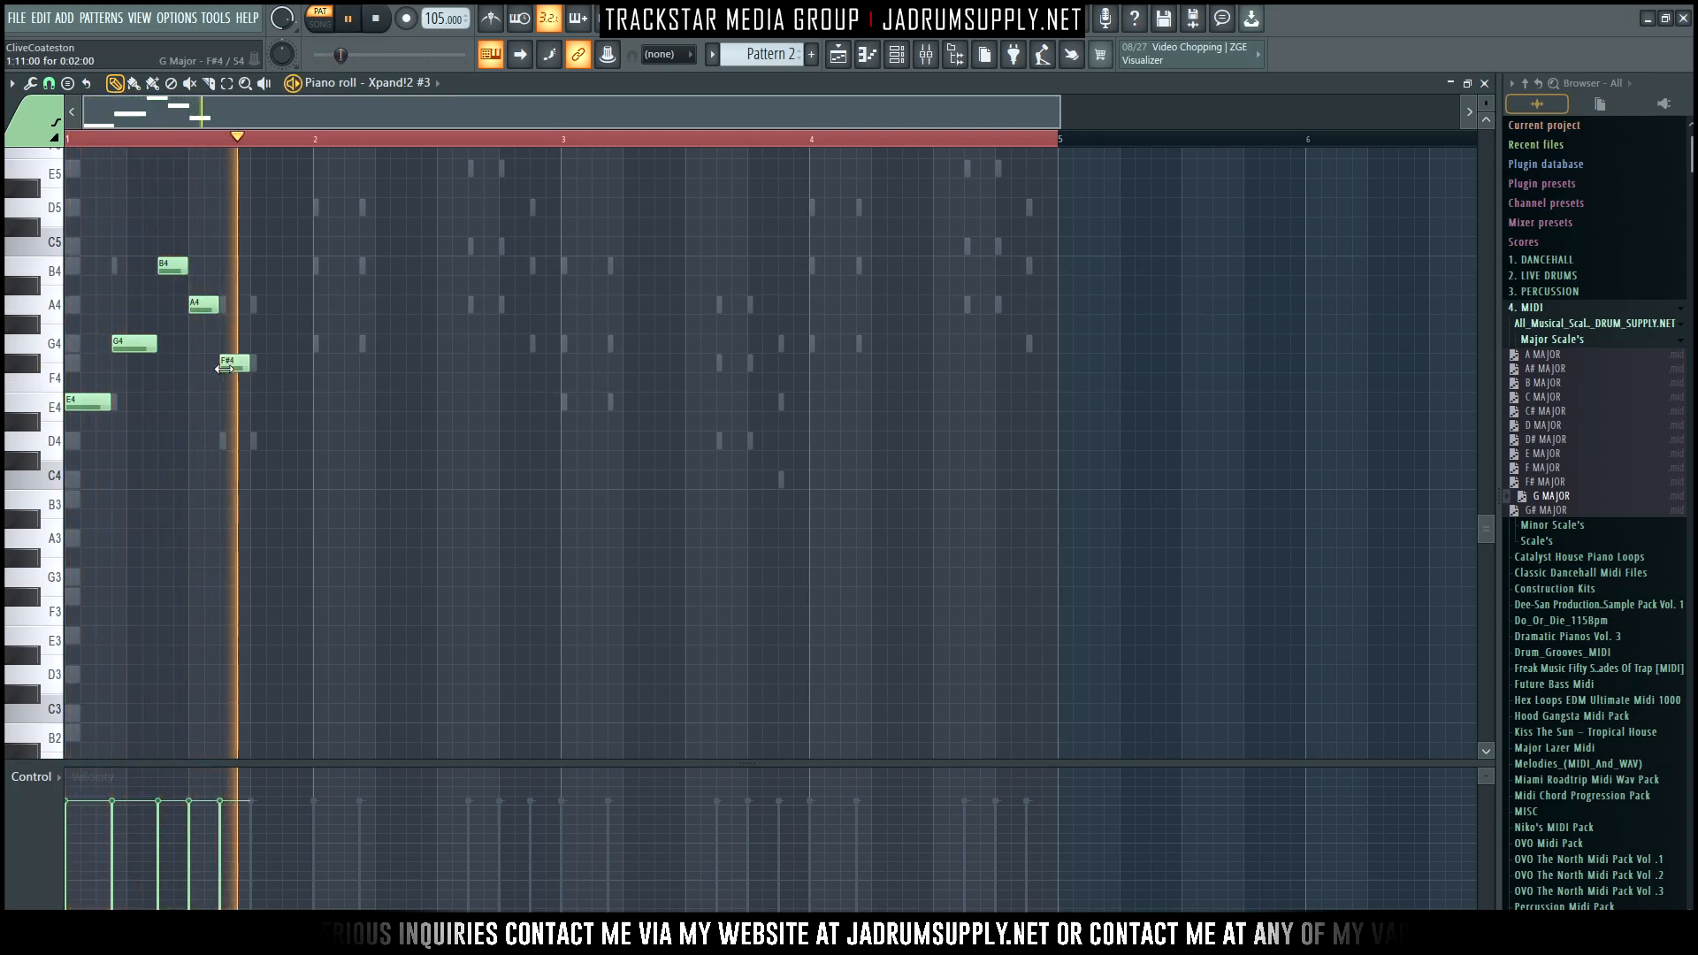
click(254, 442)
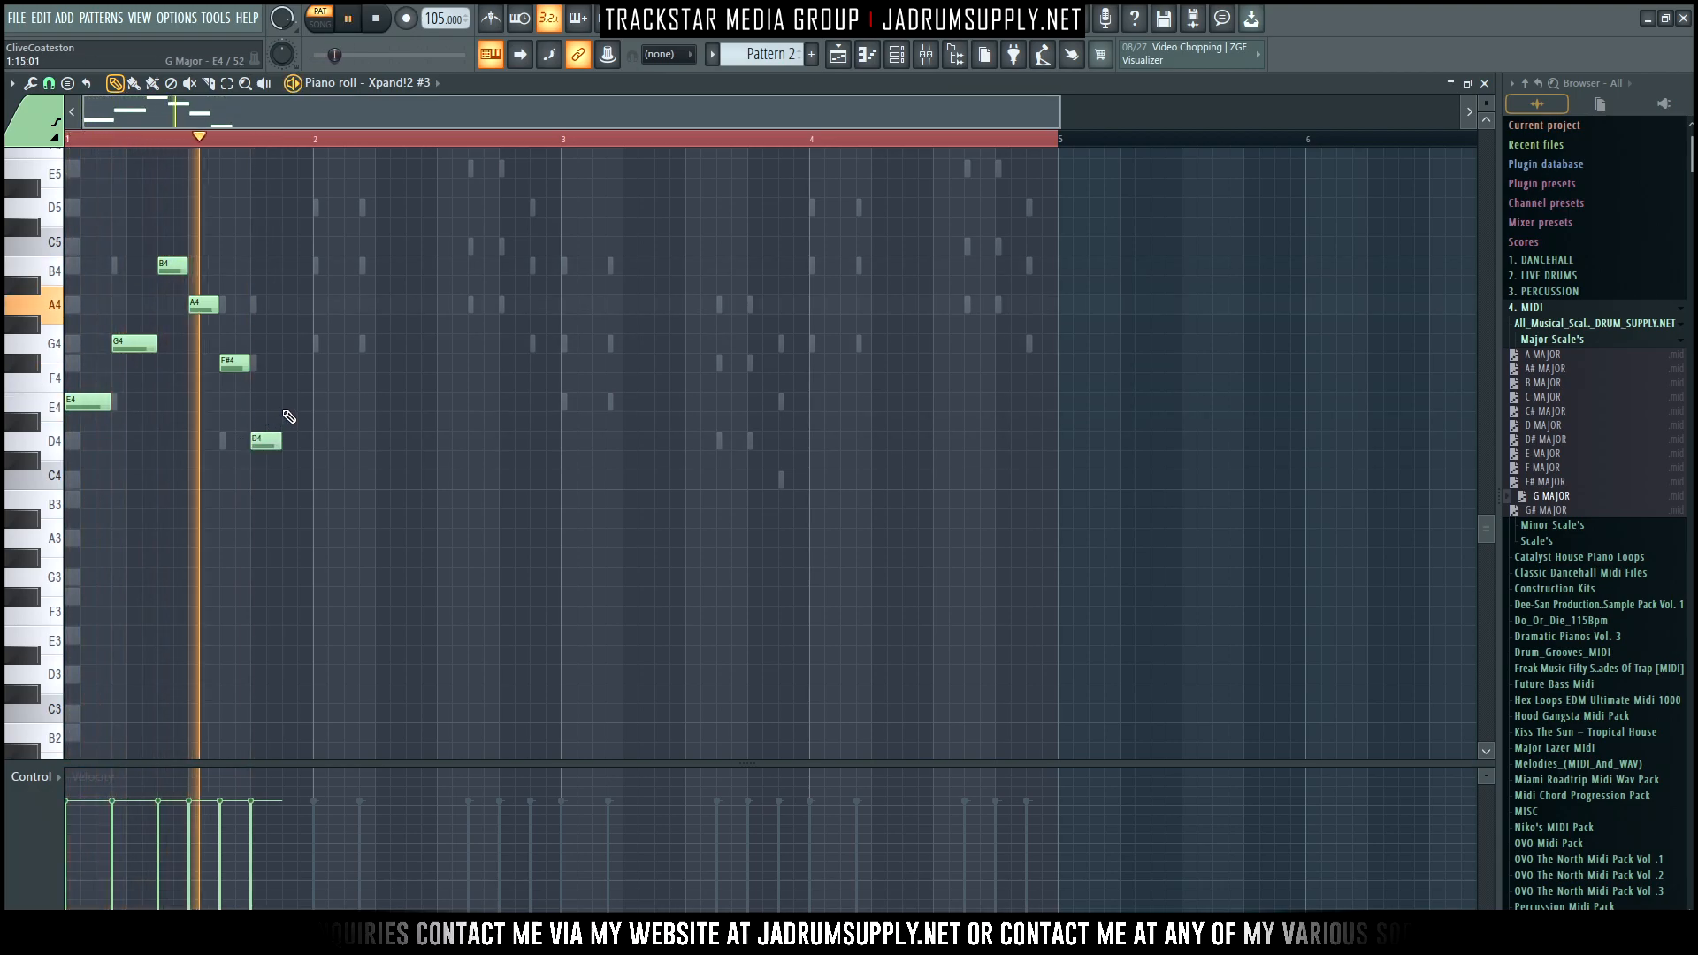
click(292, 402)
Place two-step notes G4, B4, G4 and D5 on steps 1, 3, 5 and 7 of bar 2
click(320, 344)
click(336, 266)
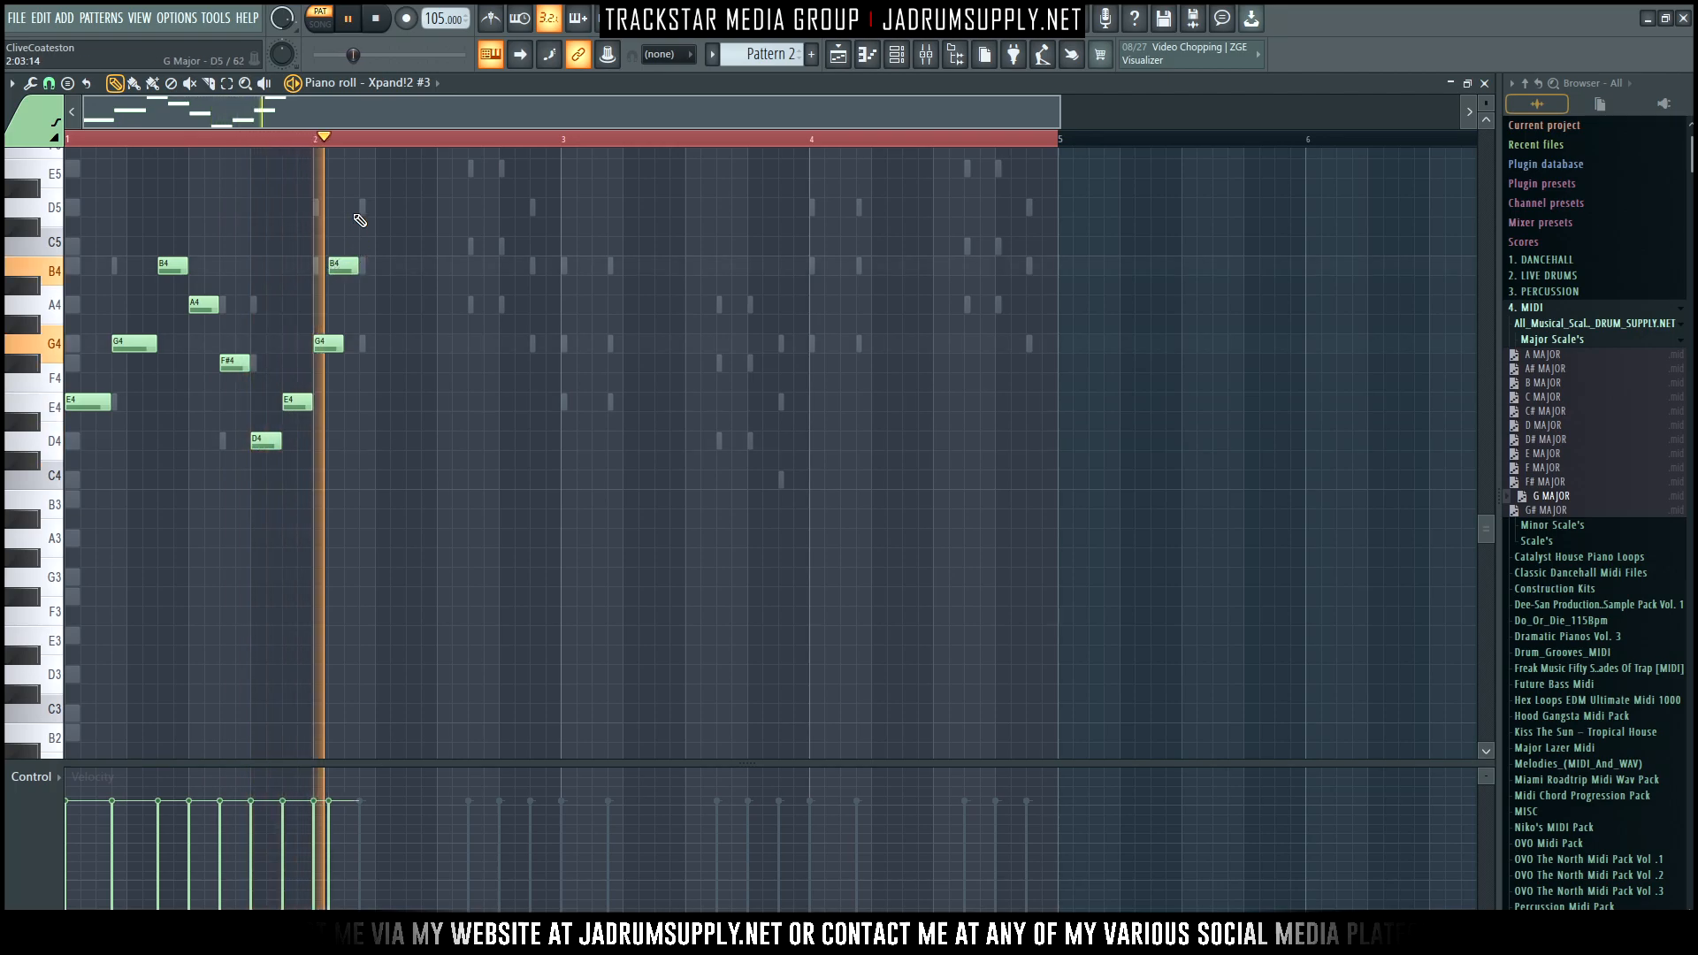
click(353, 209)
right_click(351, 209)
right_click(351, 267)
click(353, 268)
click(382, 344)
click(412, 208)
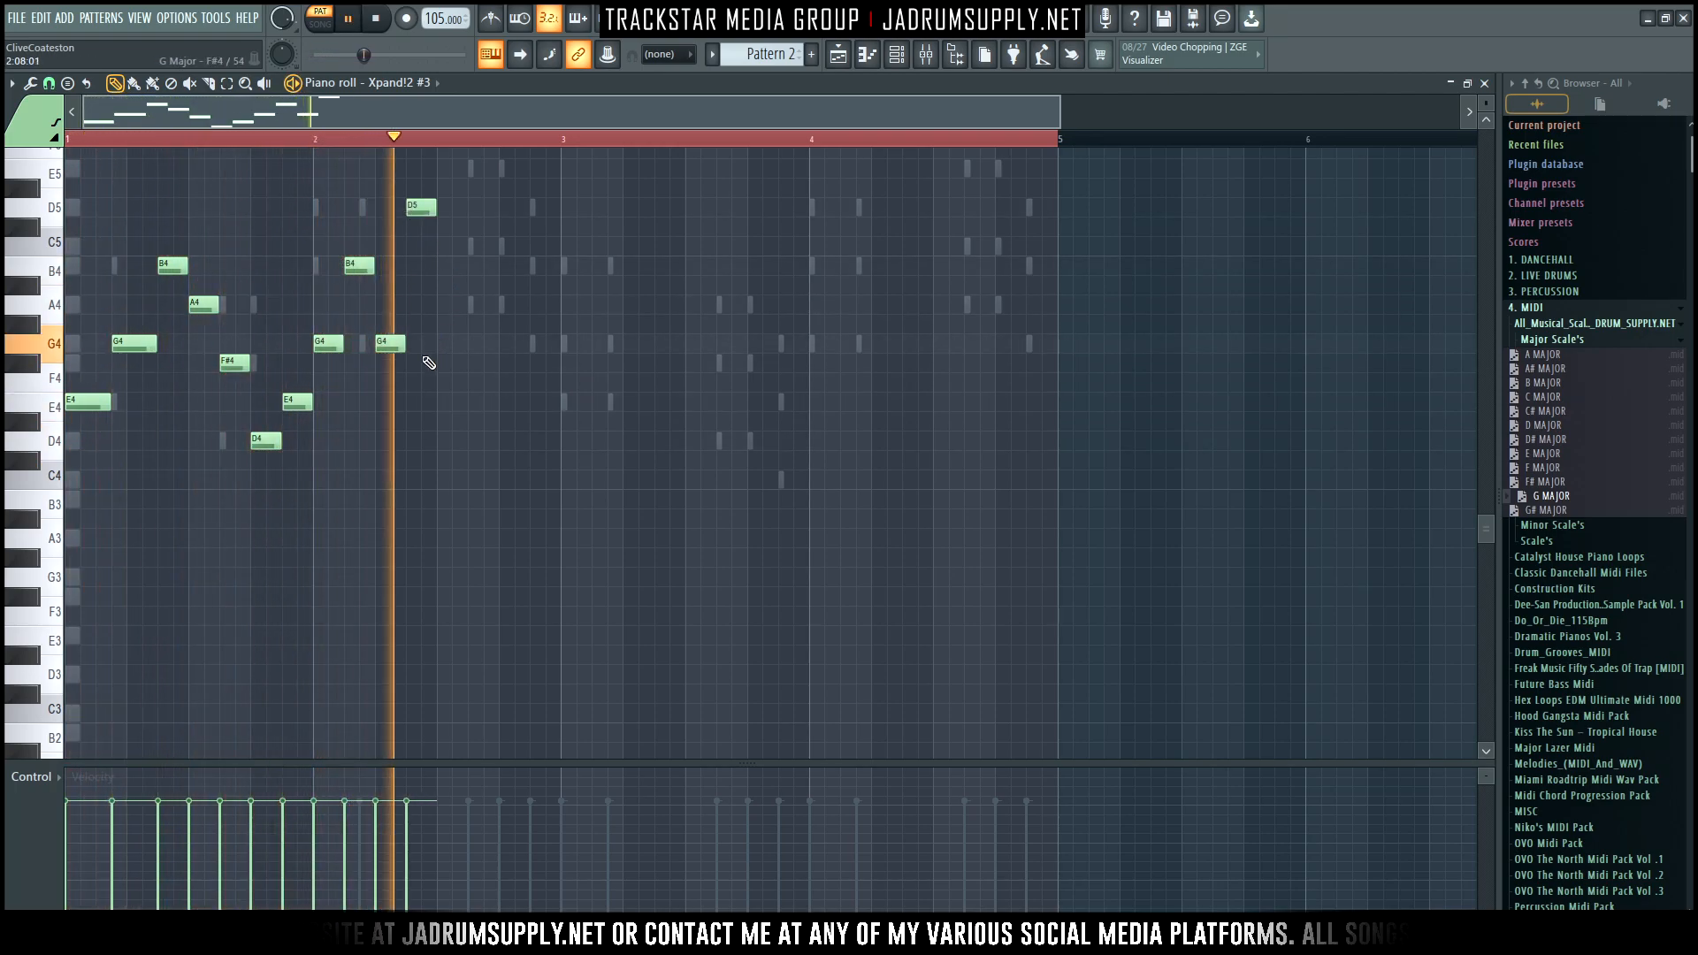
Complete bar 2 of the piano melody with A4, C5, A4 and D5 on steps 9, 11, 13 and 15
click(448, 305)
click(474, 248)
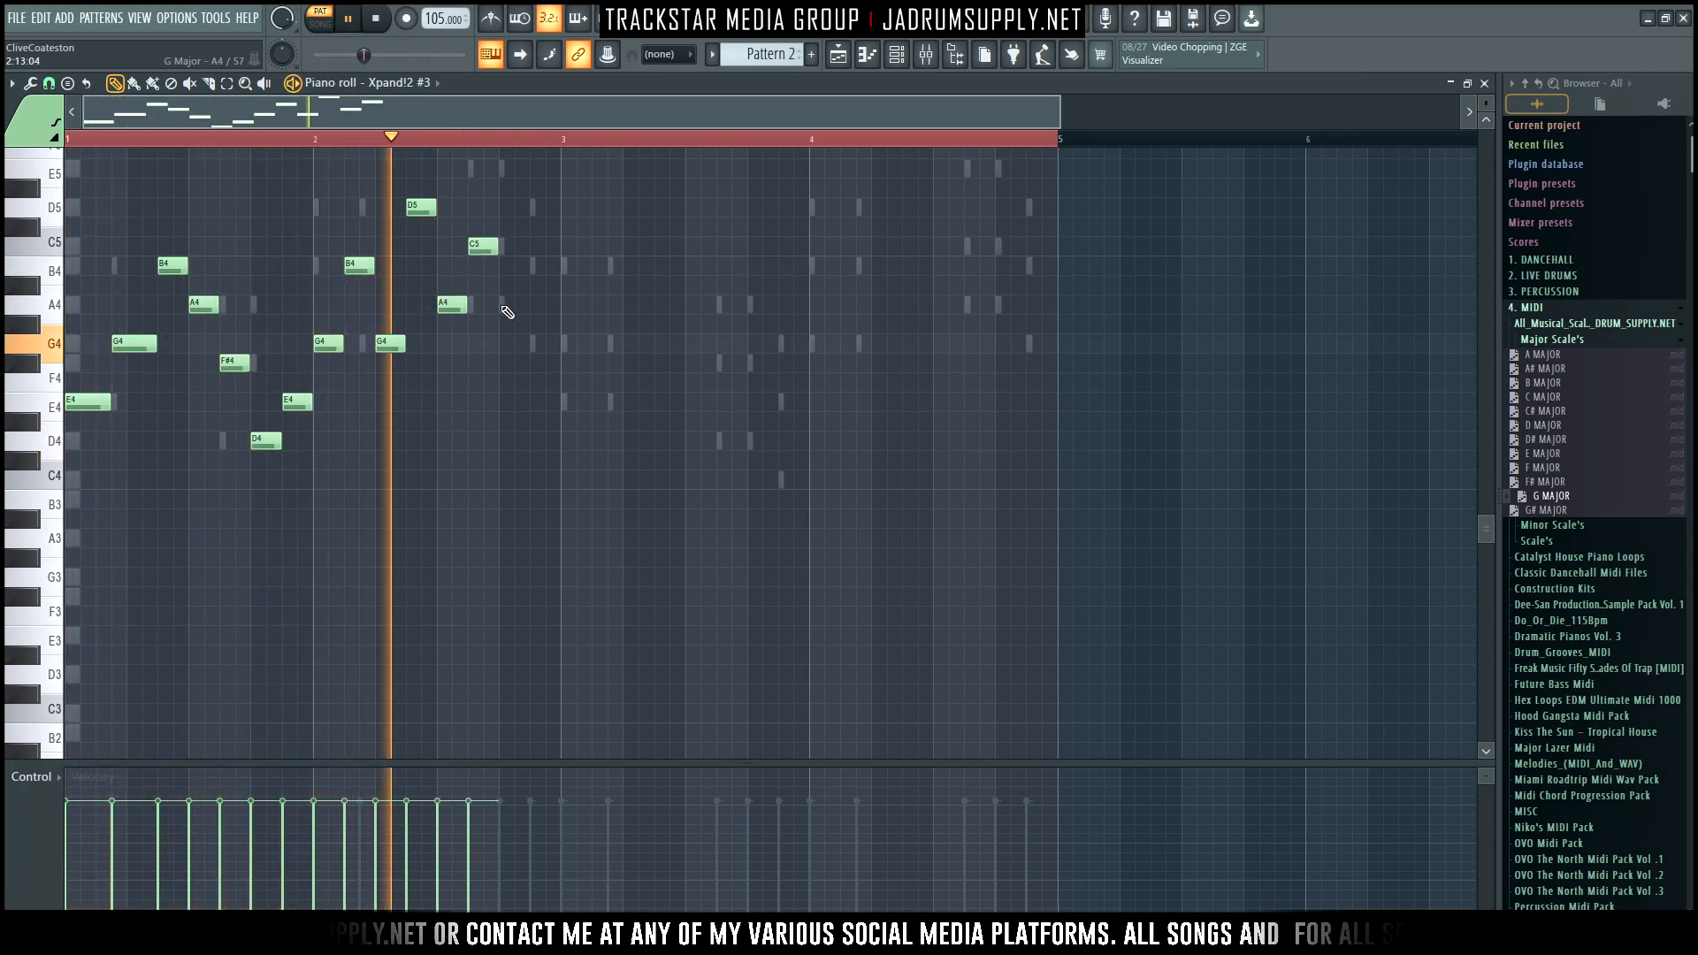
click(536, 208)
click(506, 305)
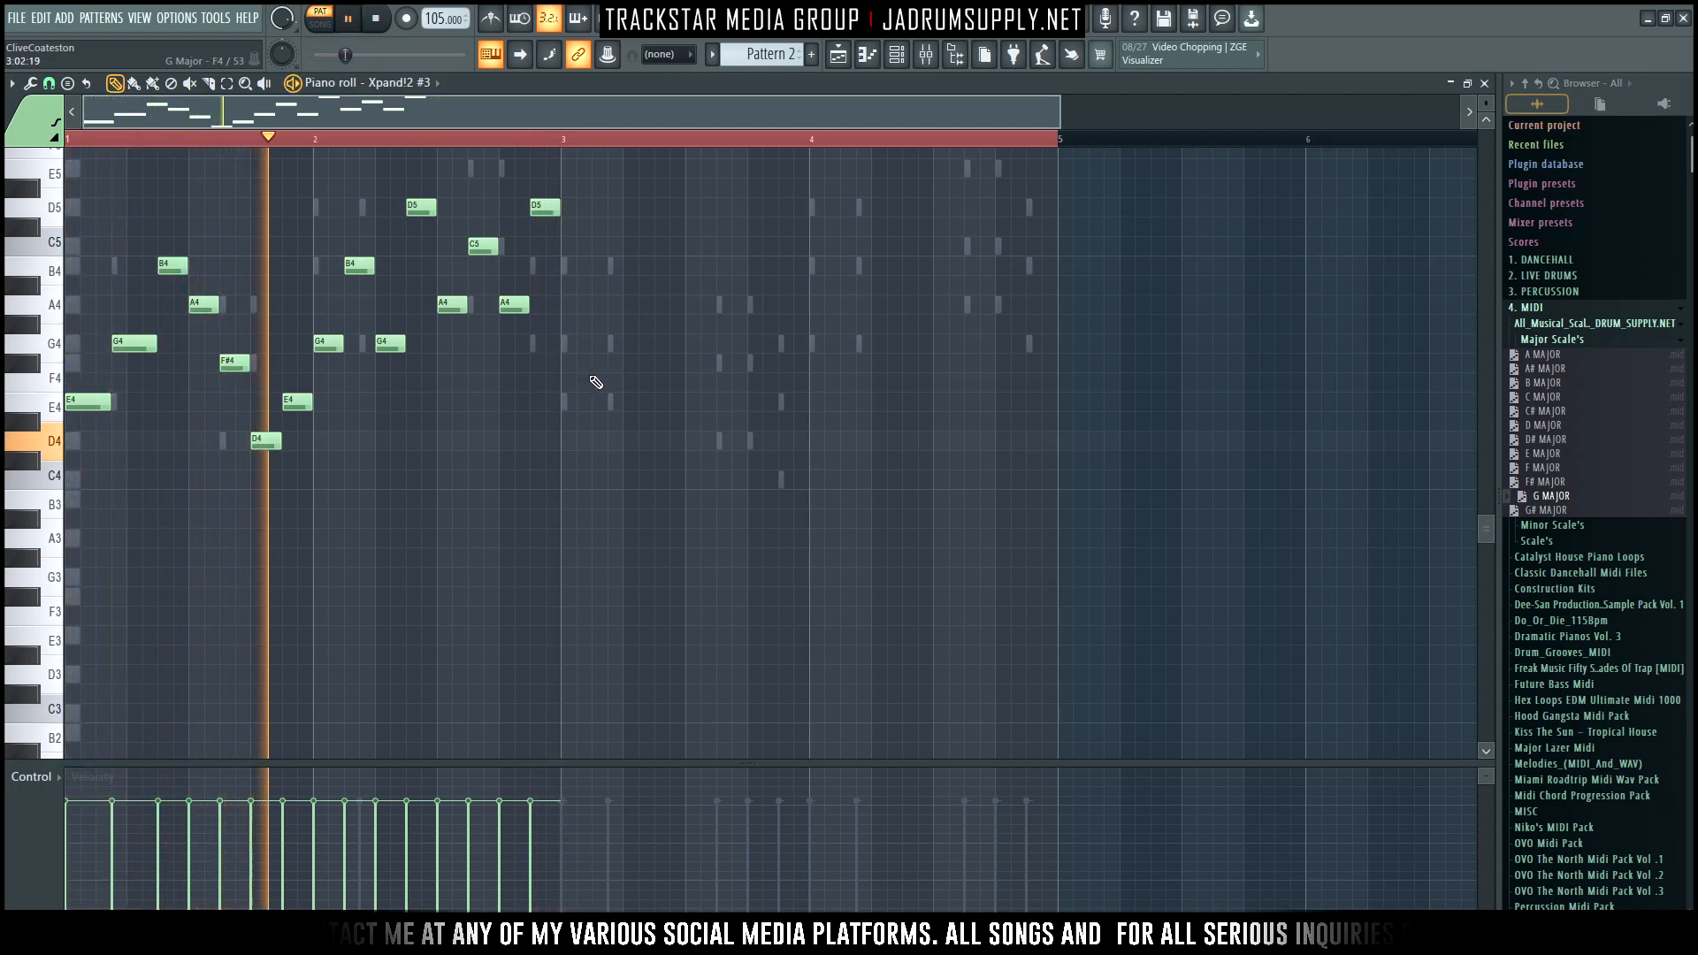
key(ctrl+b)
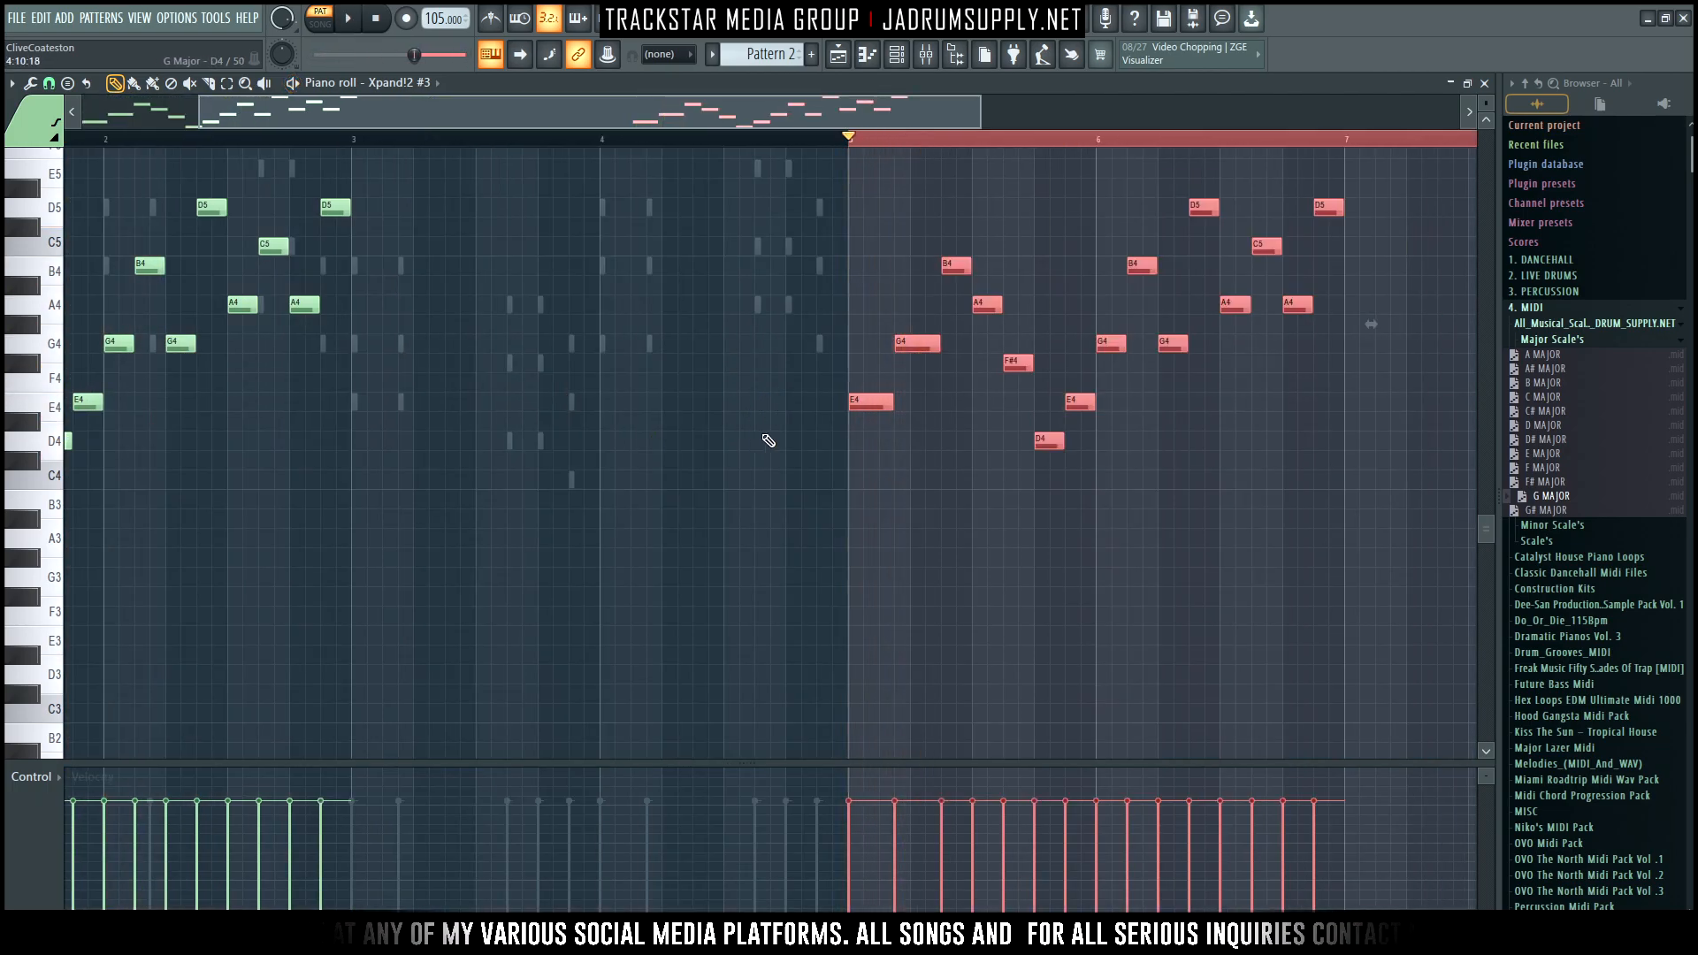
ctrl+right_click(875, 414)
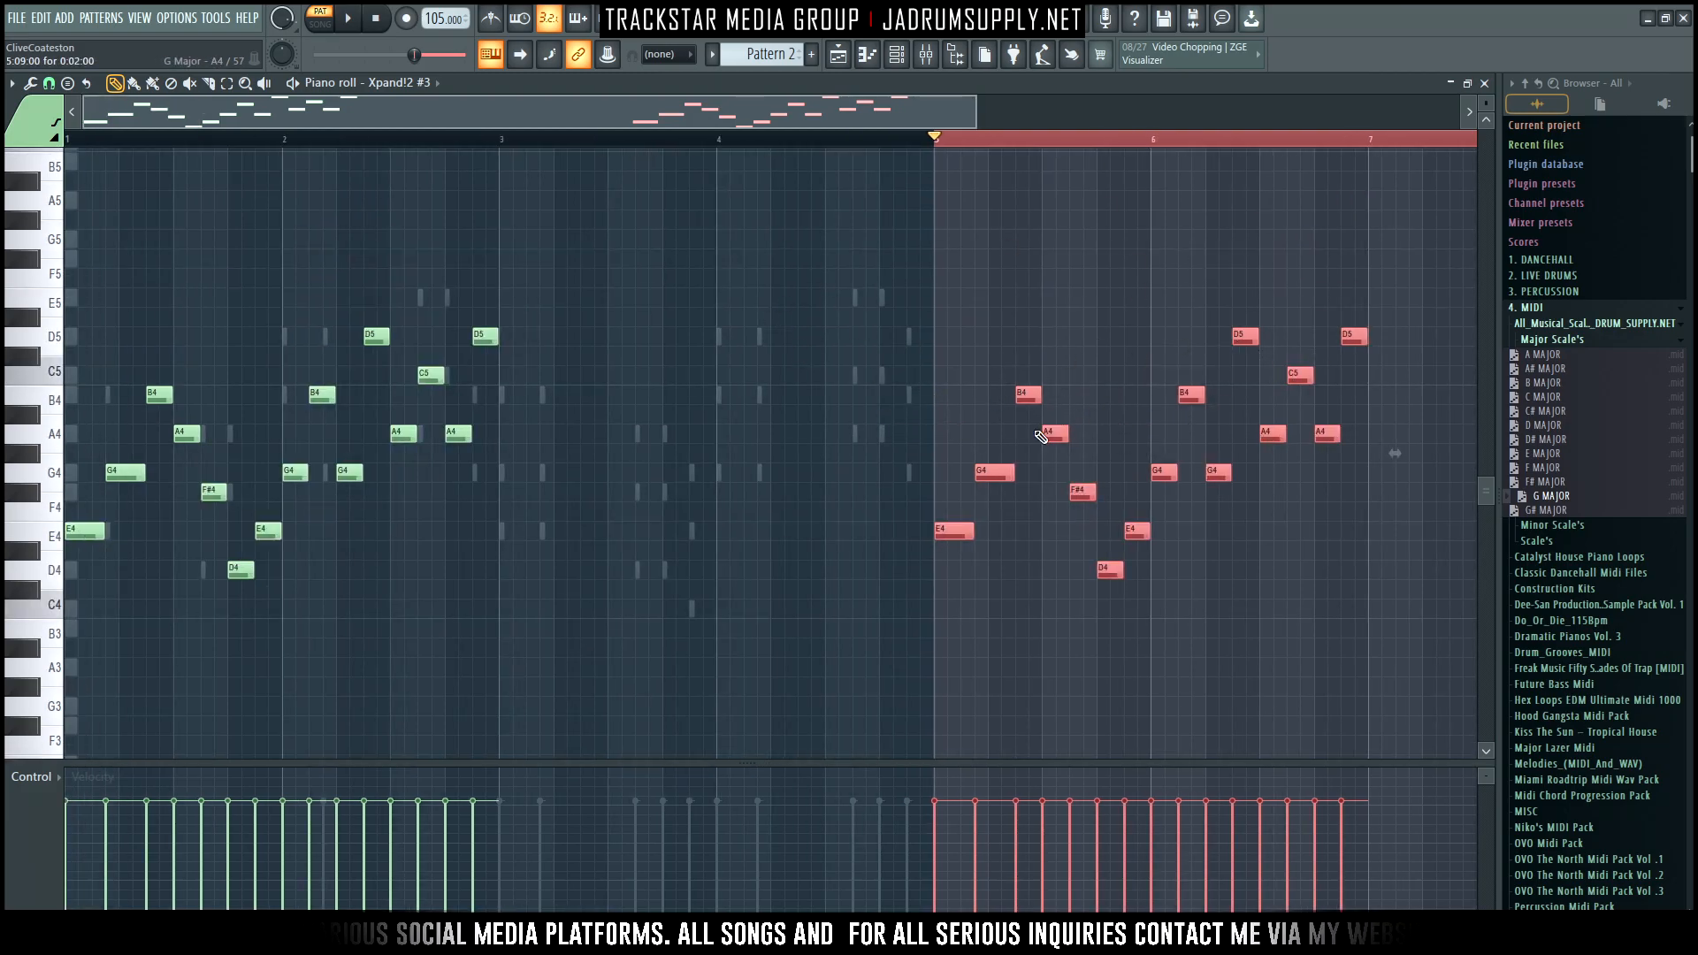
key(Delete)
key(ctrl+d)
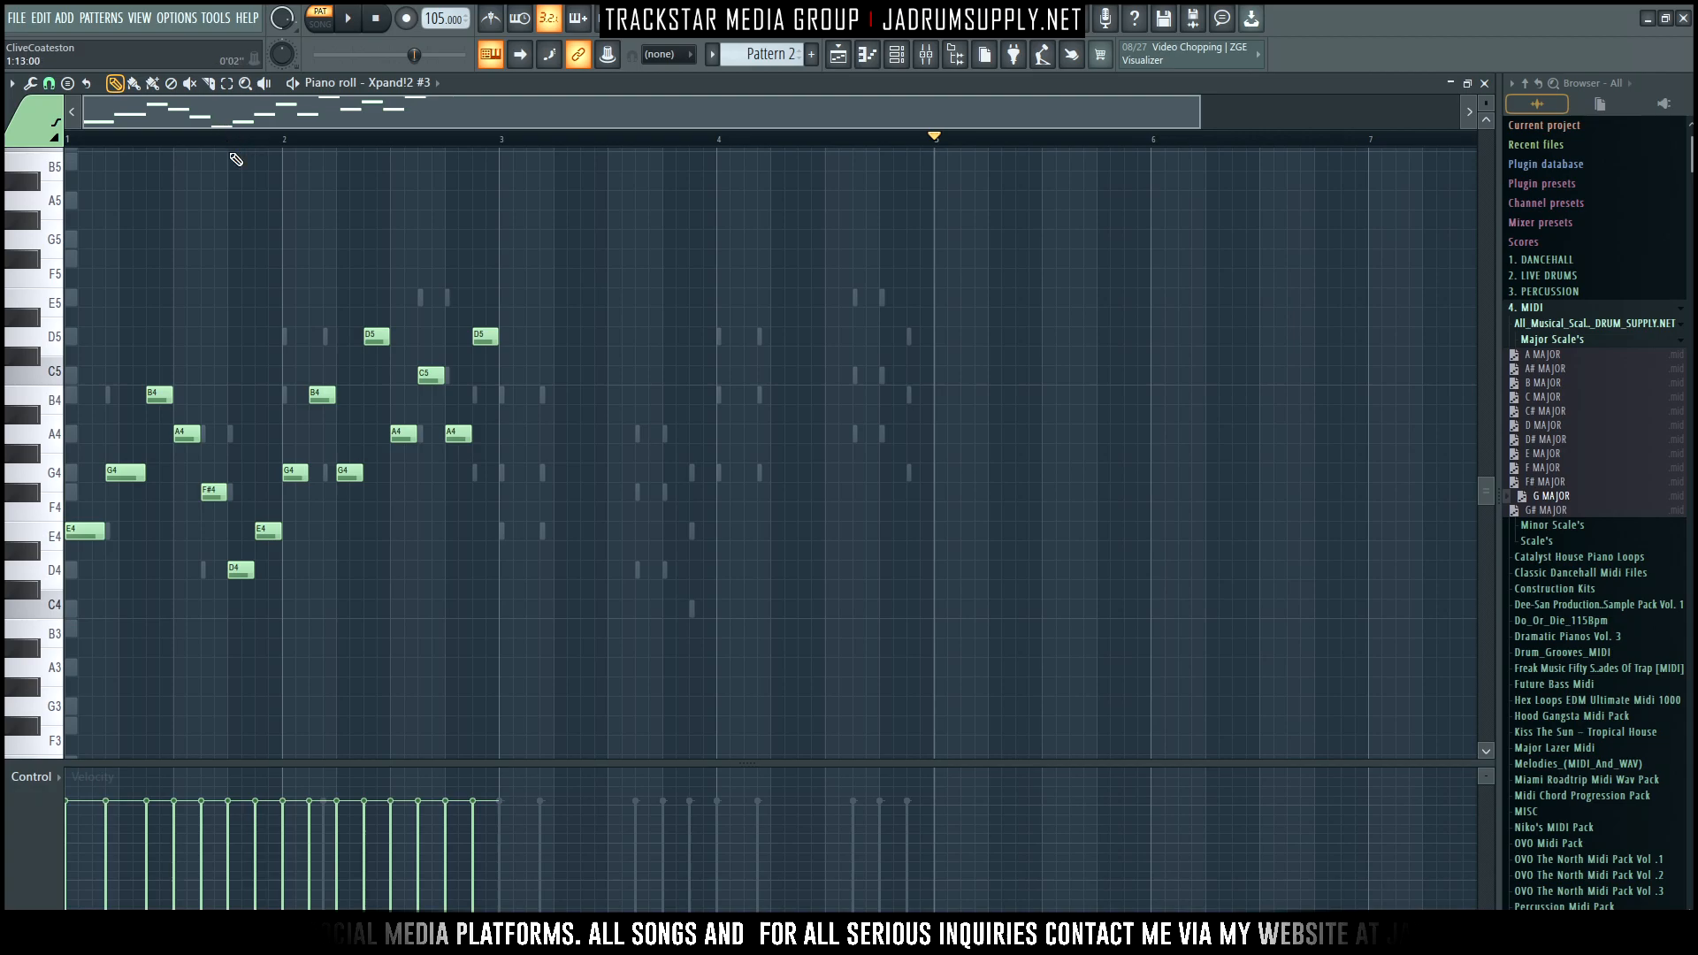
key(ctrl+a)
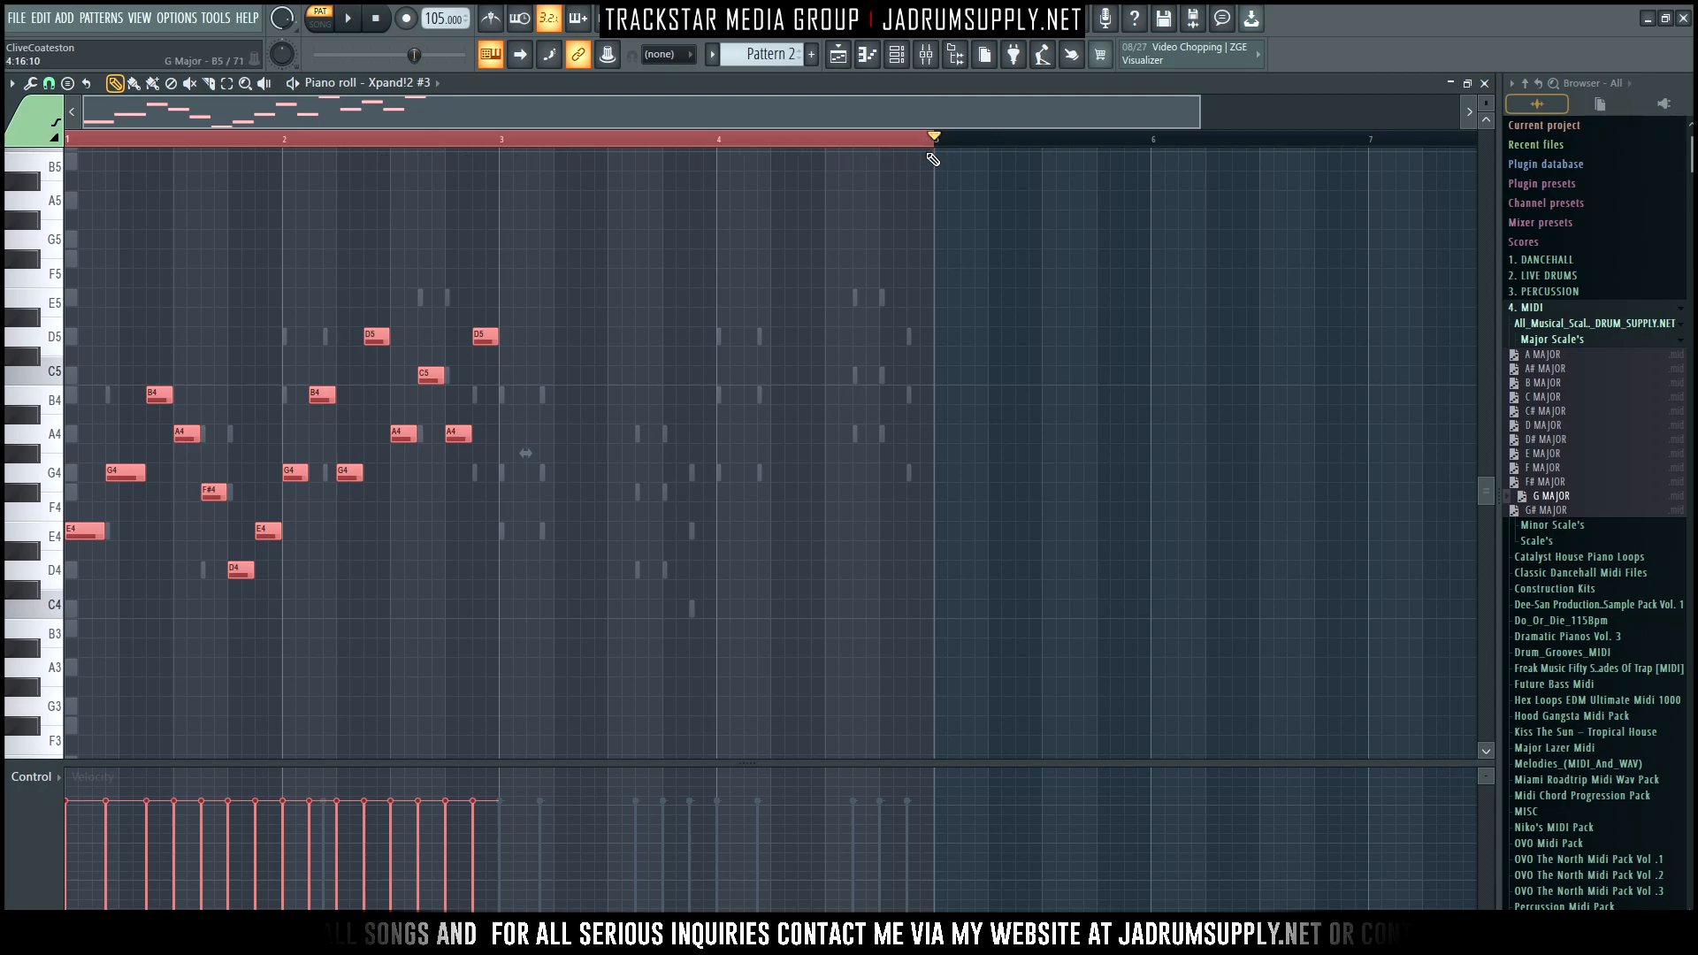
key(ctrl+b)
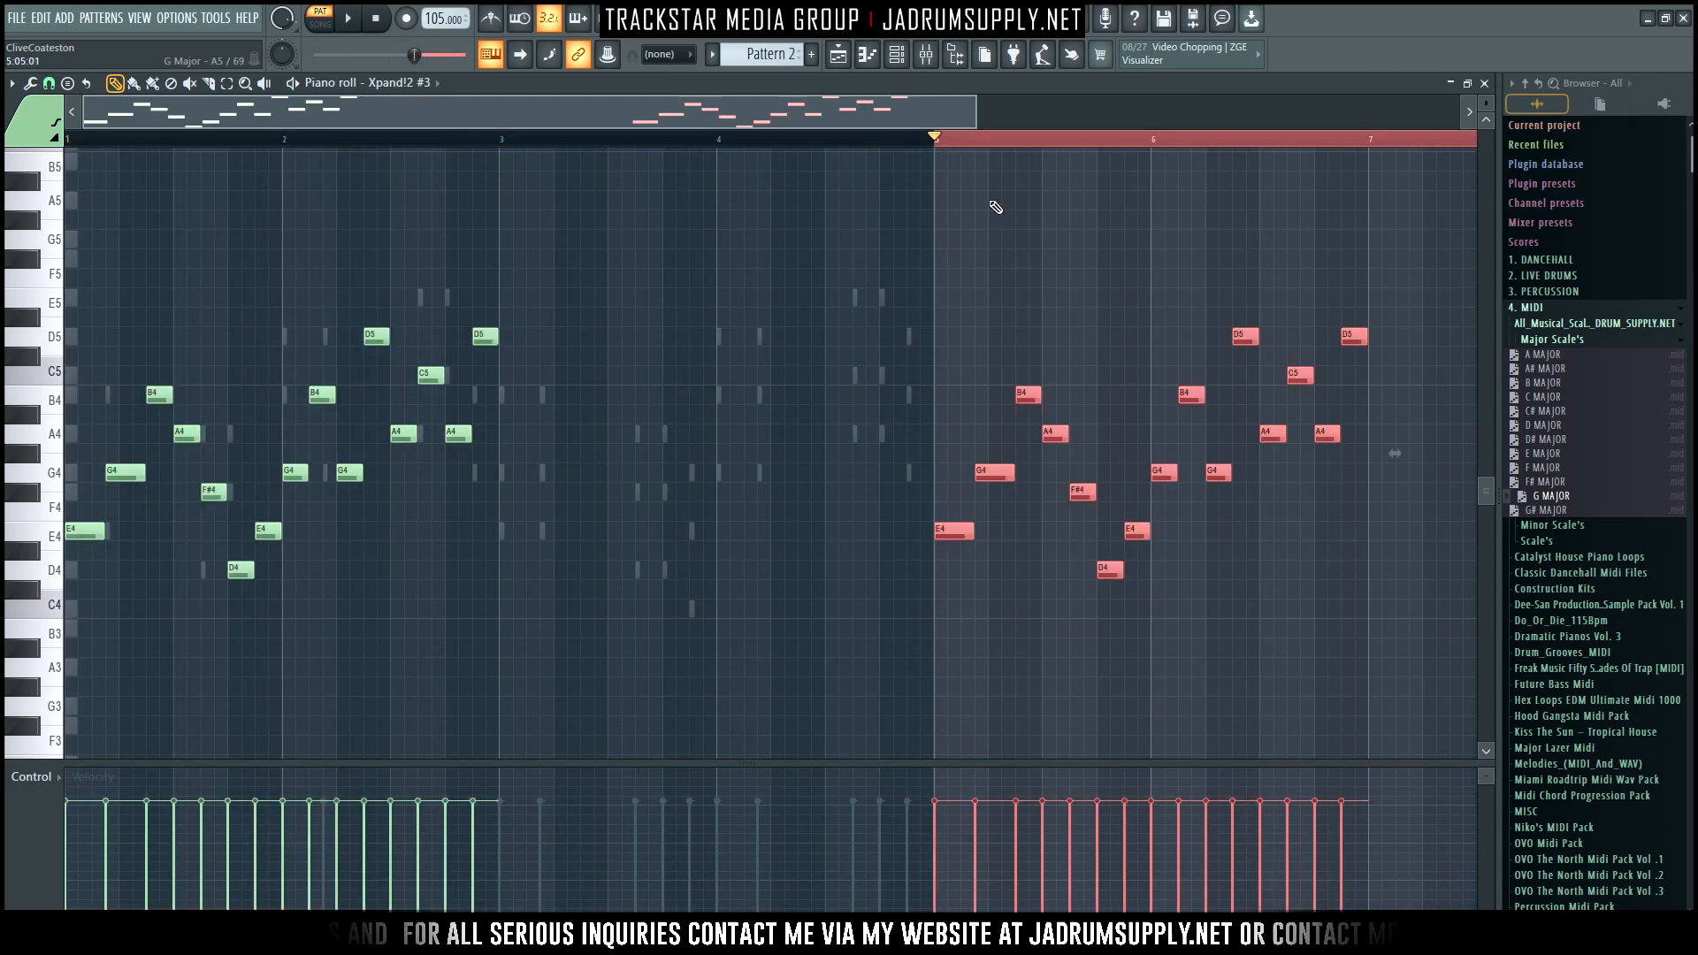
scroll(1023, 144, down, 3)
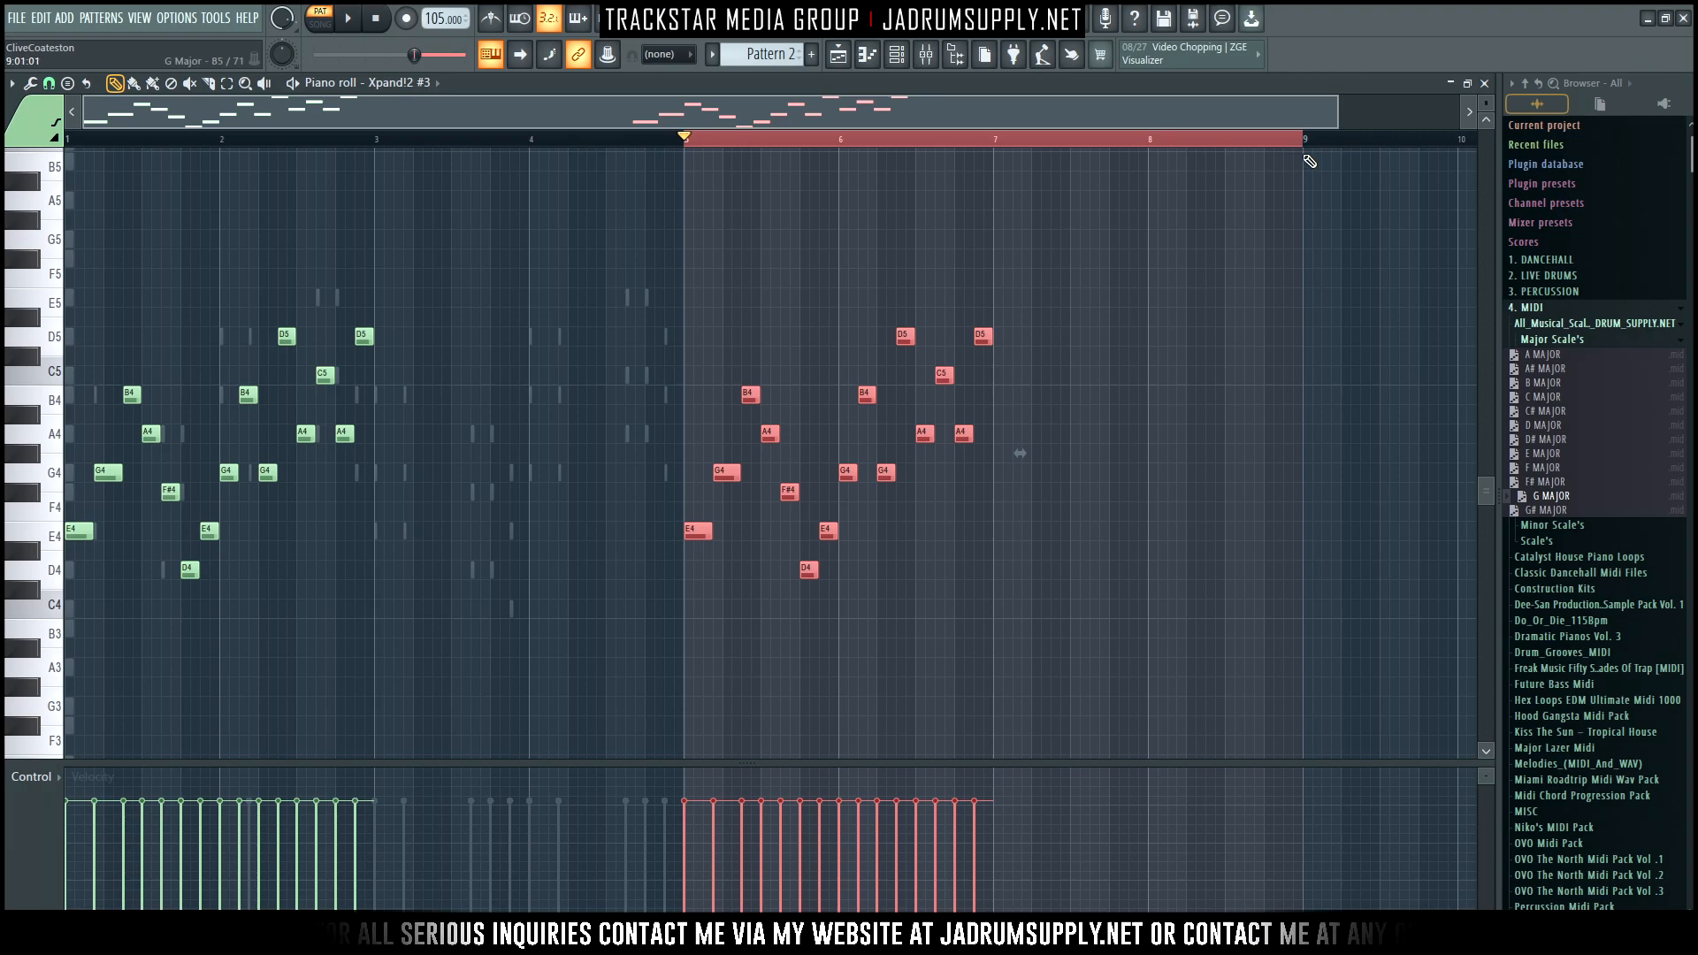
key(Delete)
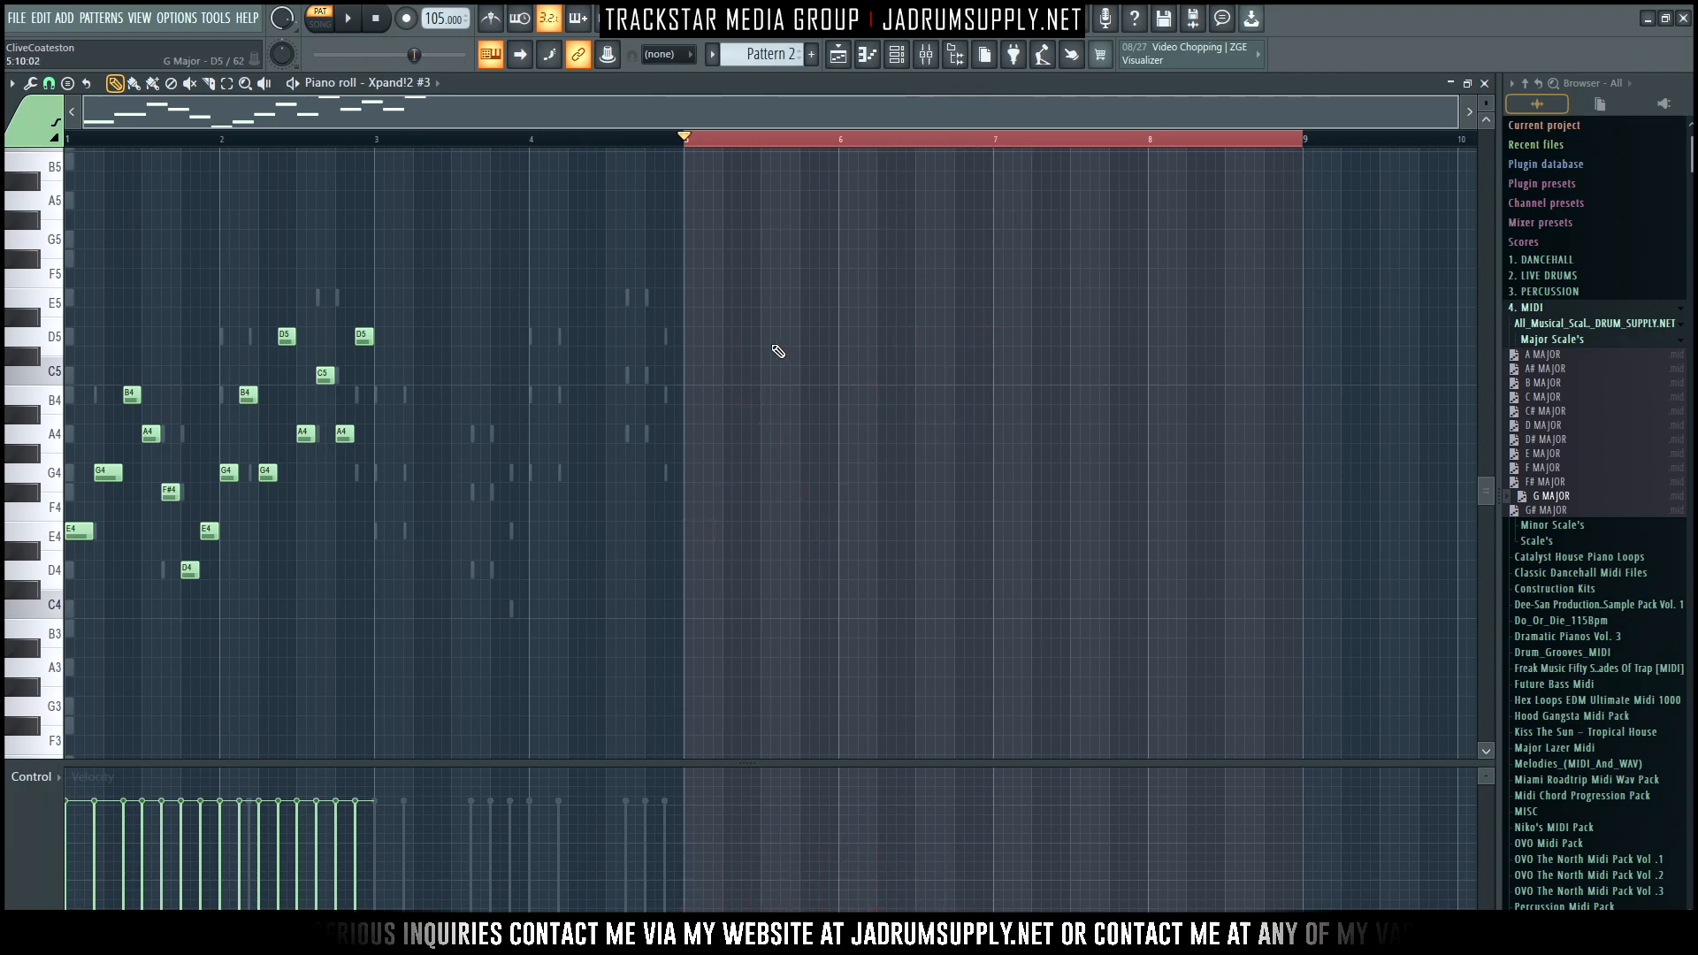
key(ctrl+d)
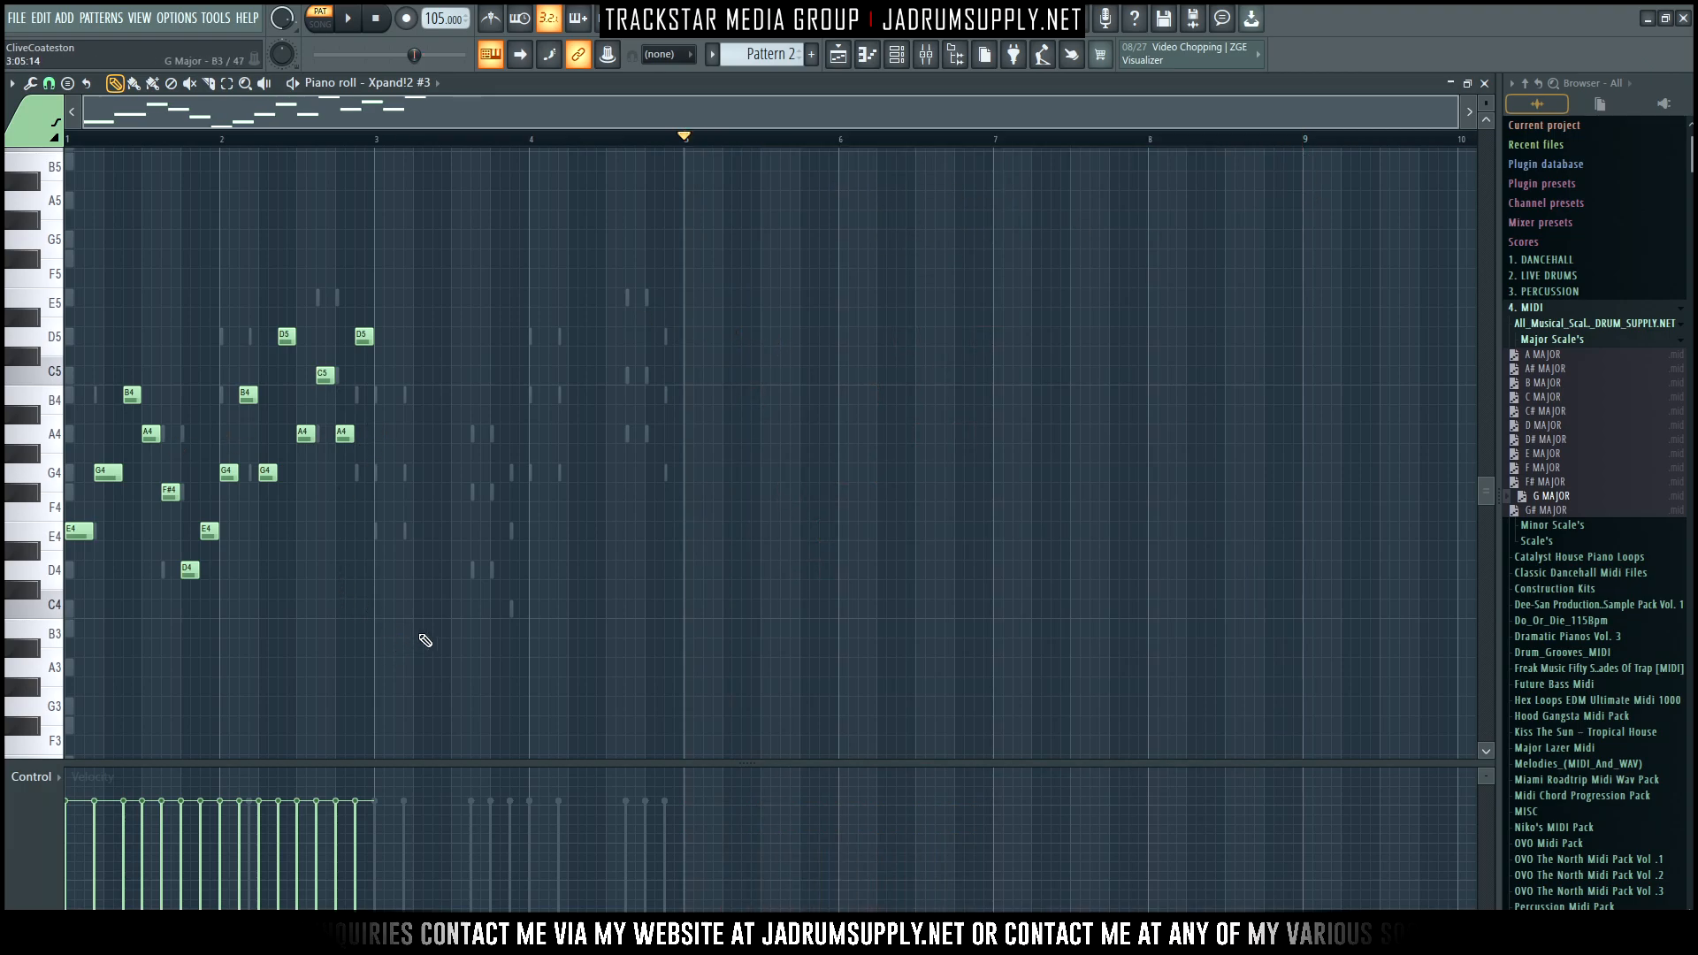
key(ctrl+b)
key(ctrl+v)
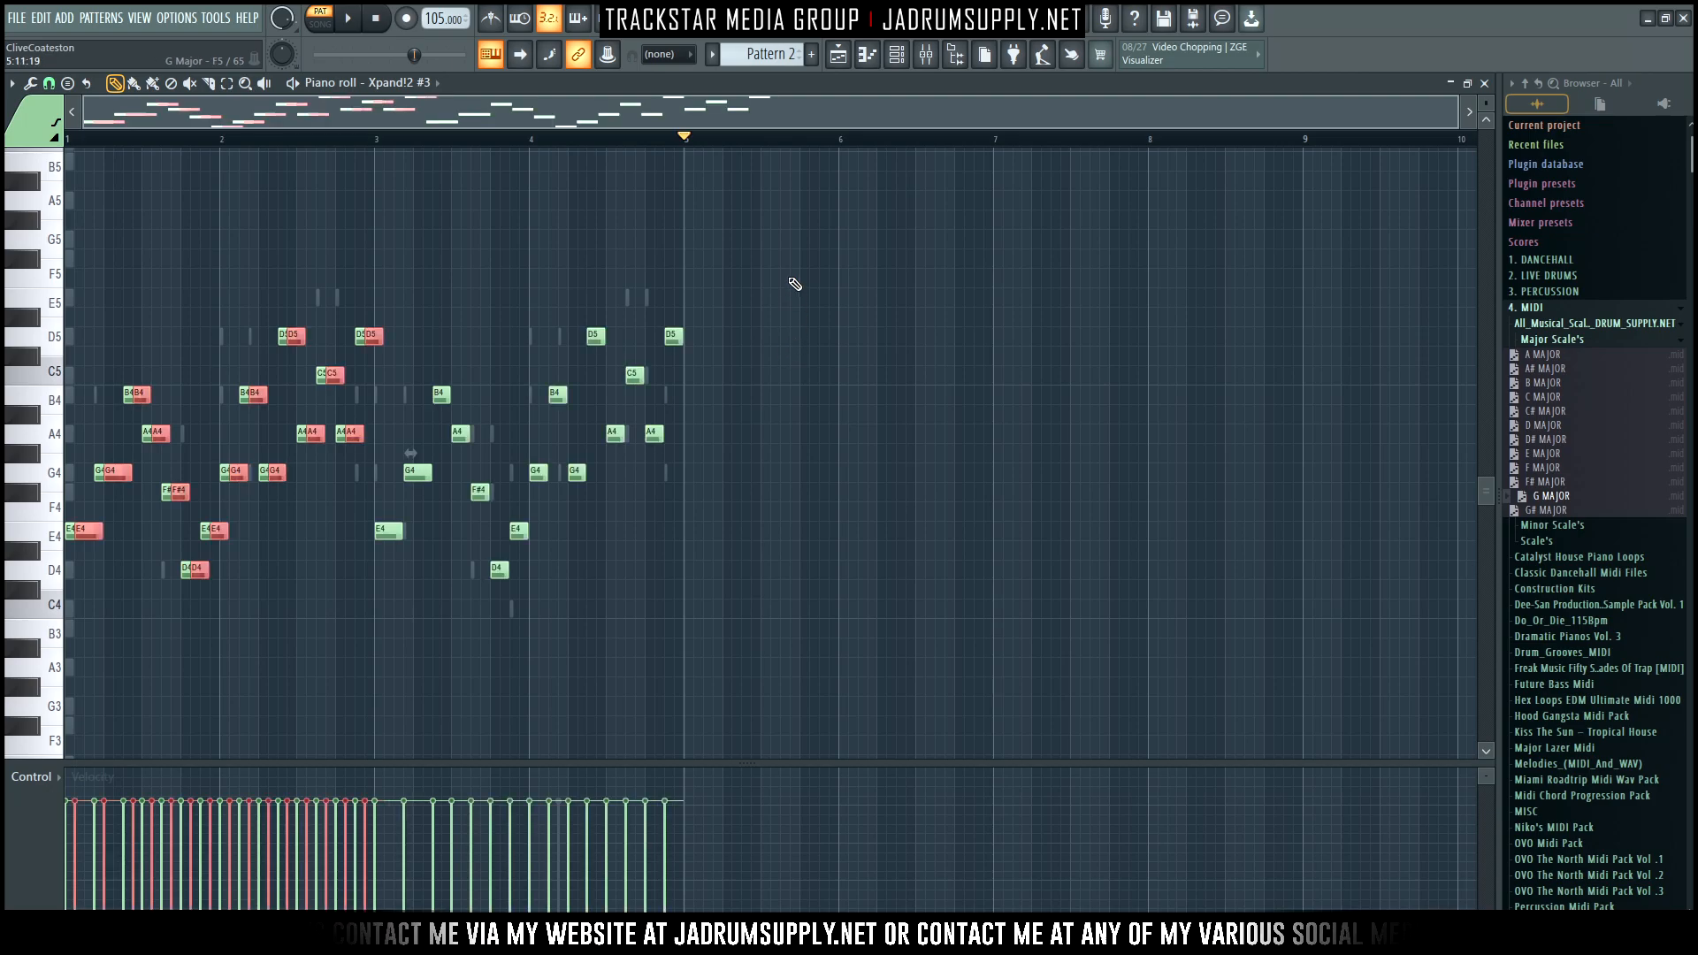
key(ctrl+z)
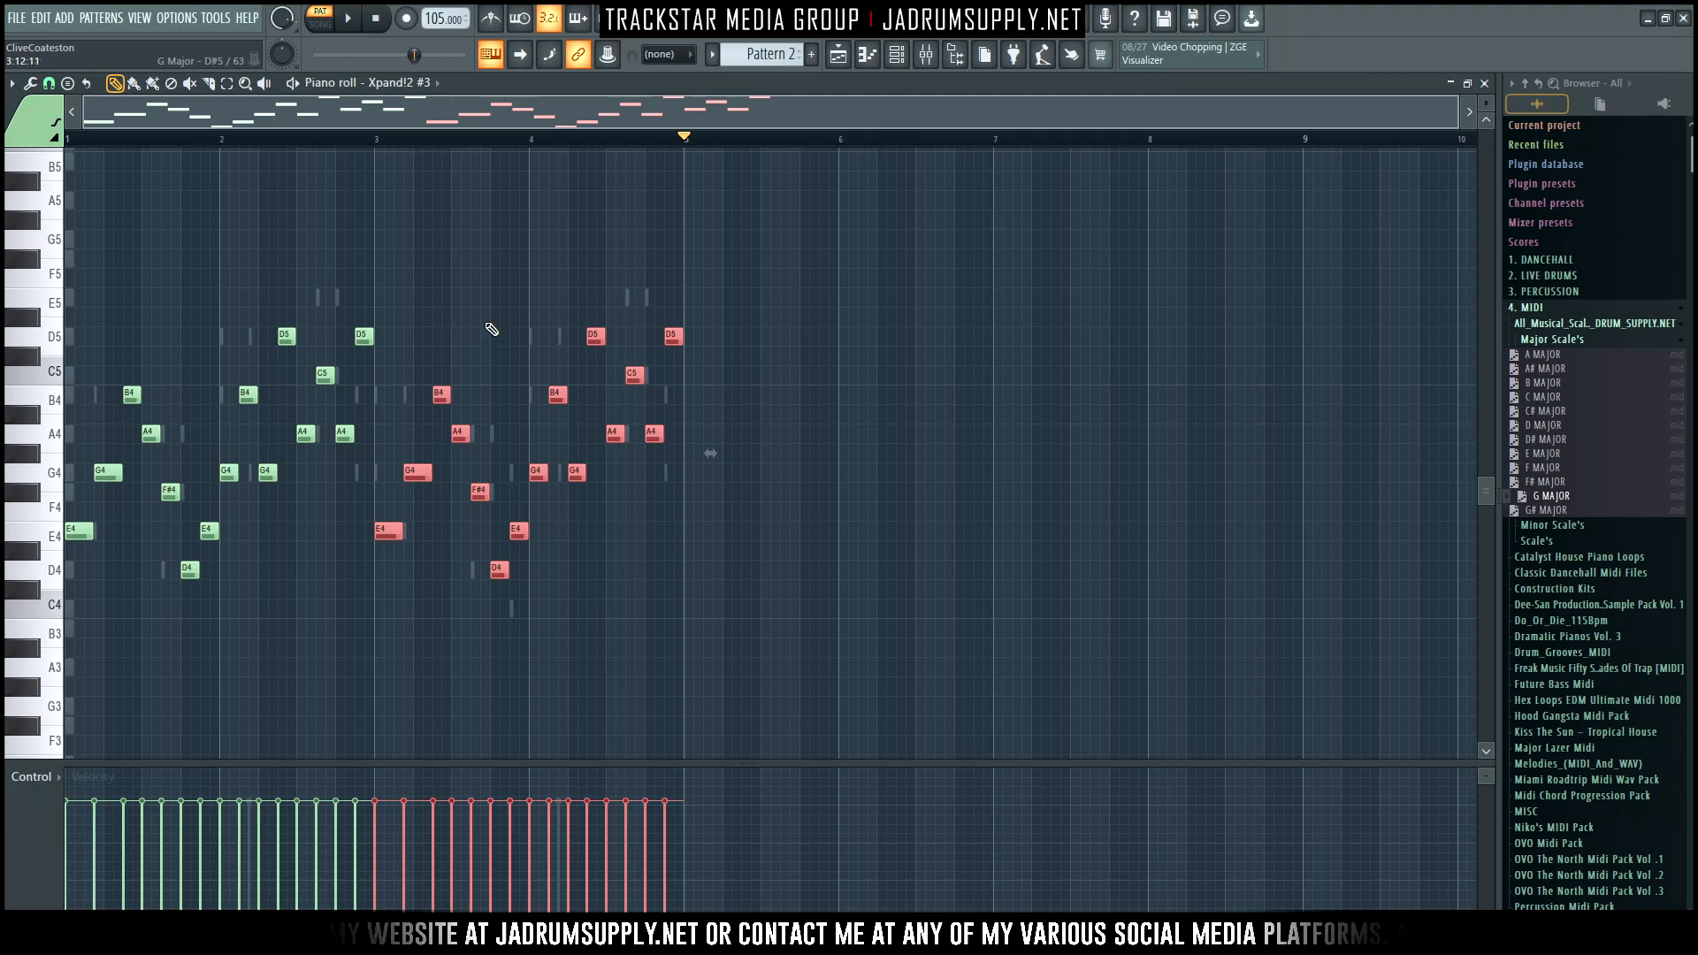
key(Delete)
scroll(338, 141, up, 8)
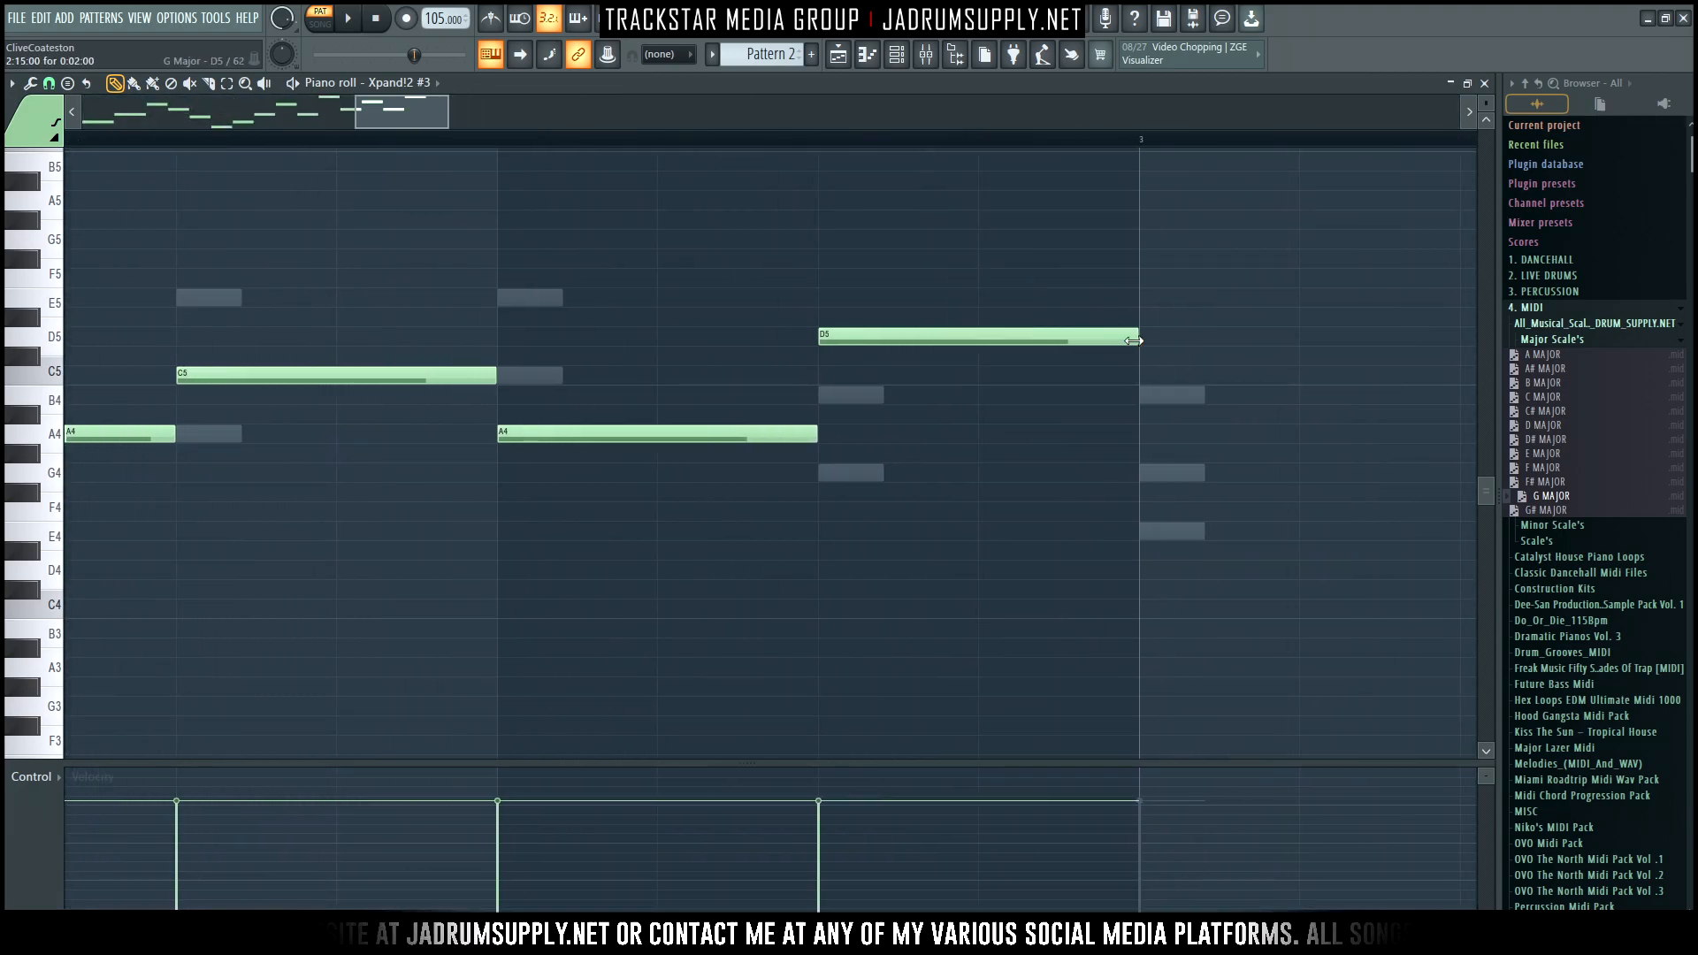
drag(1052, 336, 1212, 336)
scroll(1046, 144, down, 8)
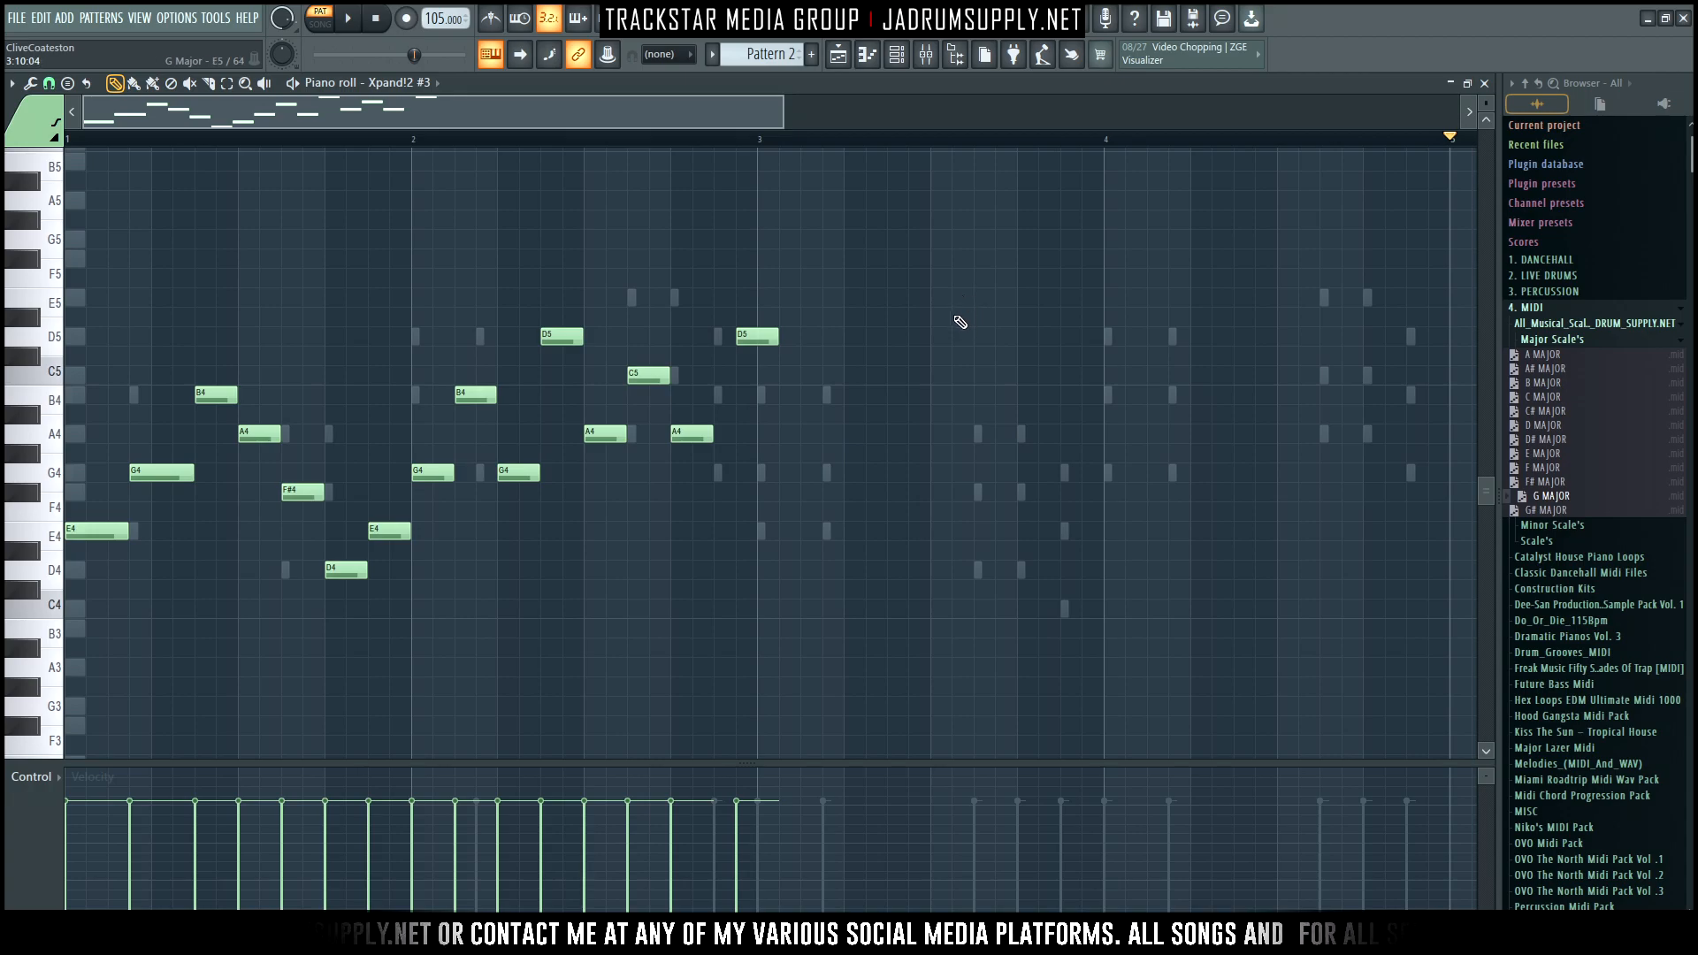
key(ctrl+b)
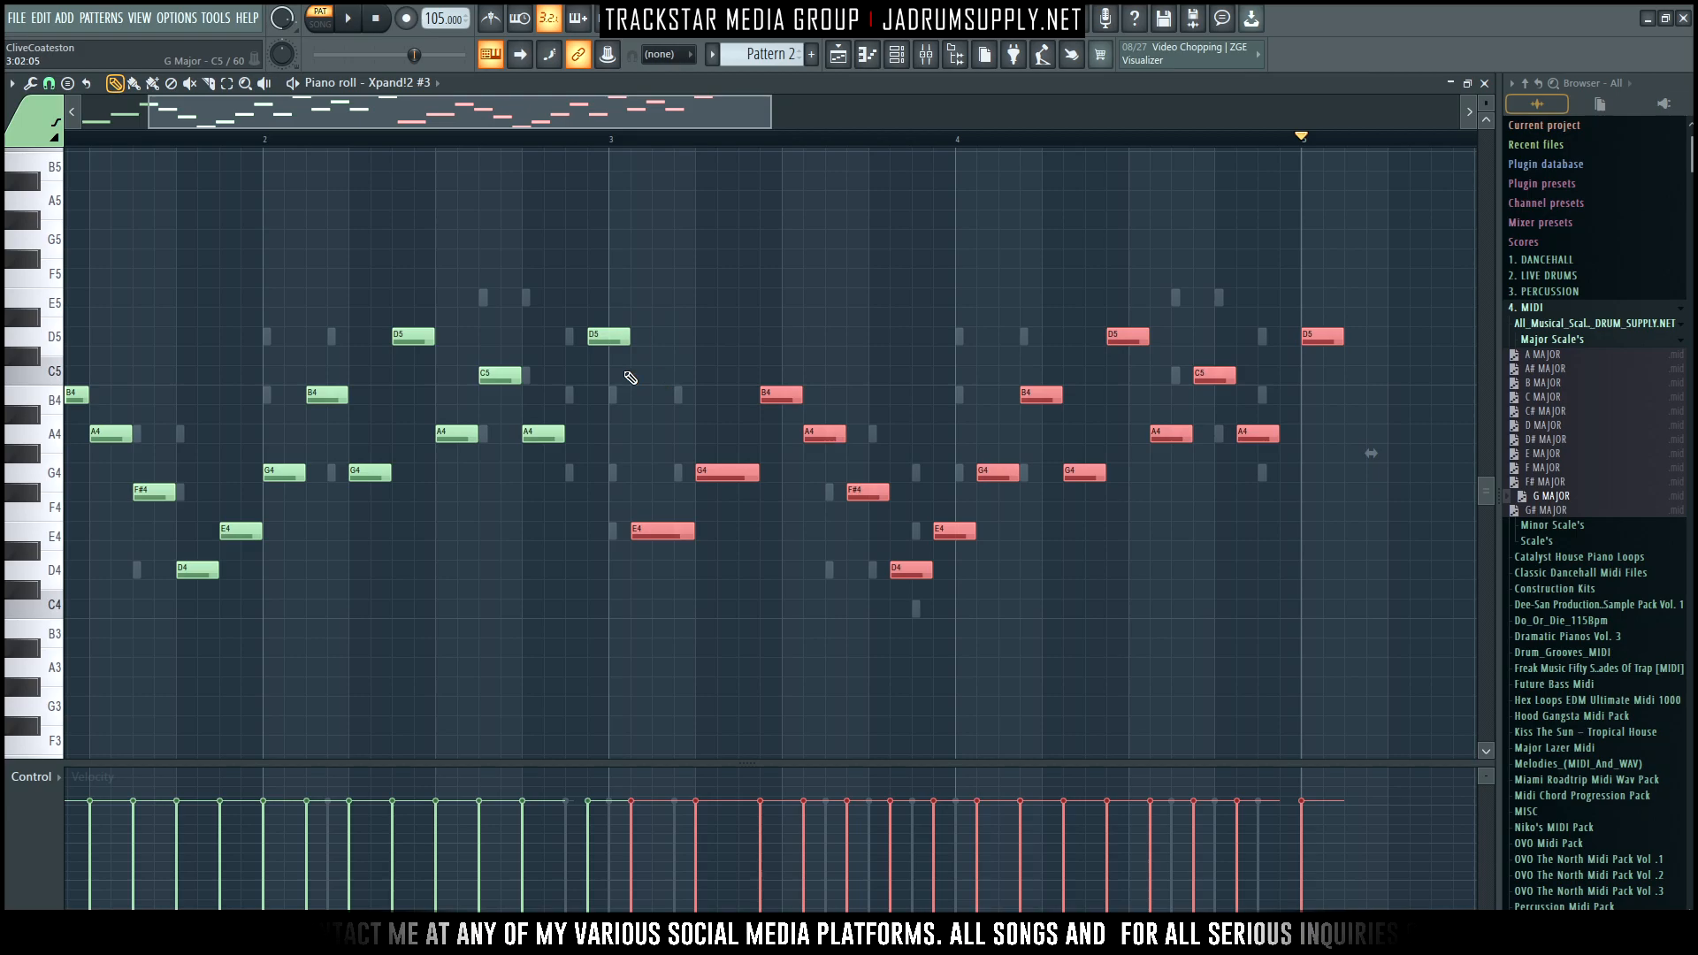
key(ctrl+z)
key(ctrl+alt+z)
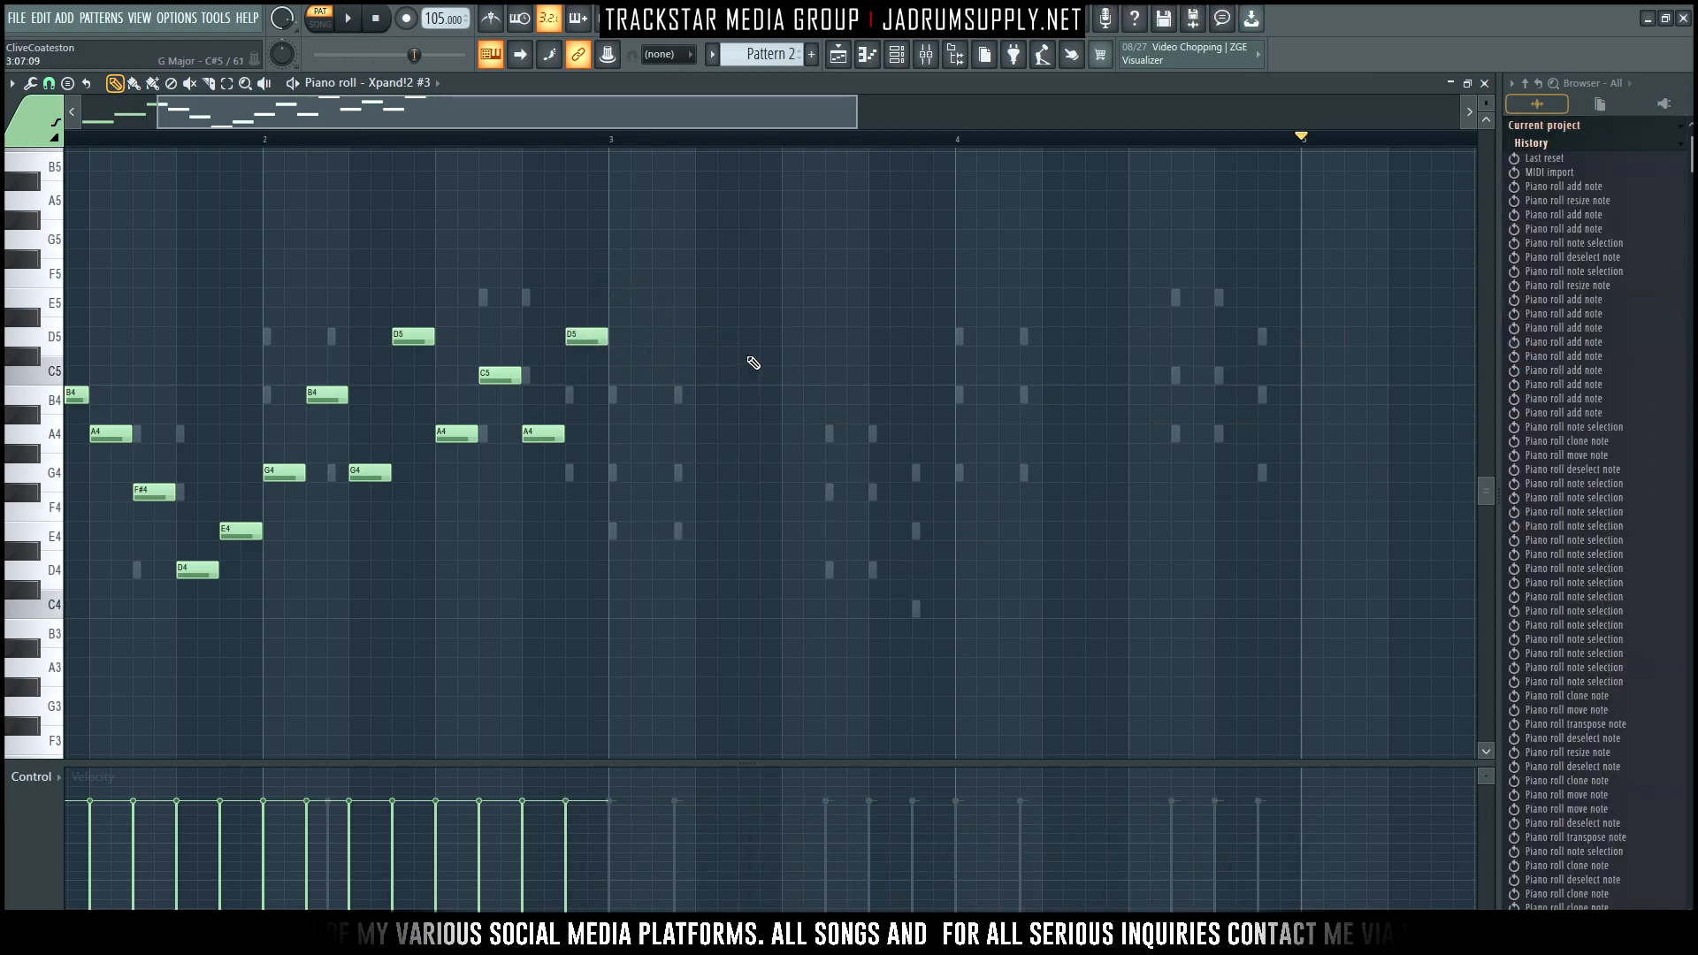
Duplicate the two-bar piano melody into bars 3 and 4 of the Xpand!2 #3 piano roll and deselect the notes
key(ctrl+b)
click(717, 285)
ctrl+right_click(720, 278)
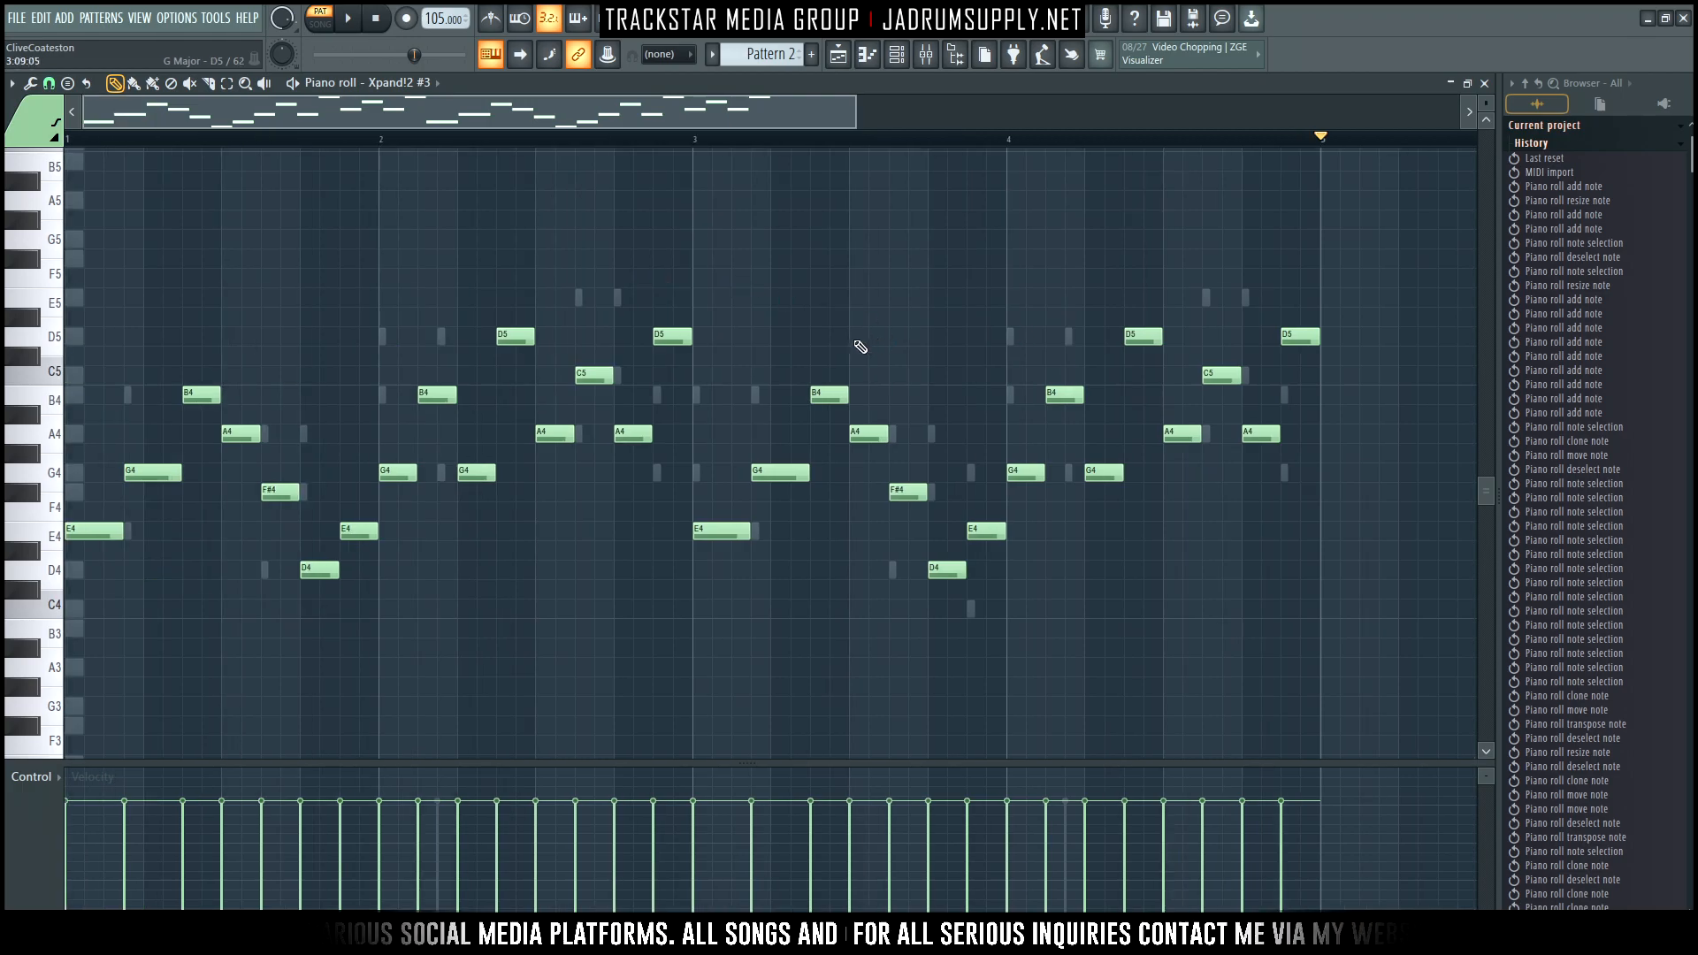
Transpose the whole piano melody by octaves until it starts on E6, auditioning it during playback
key(ctrl+Down)
key(space)
scroll(569, 418, down, 3)
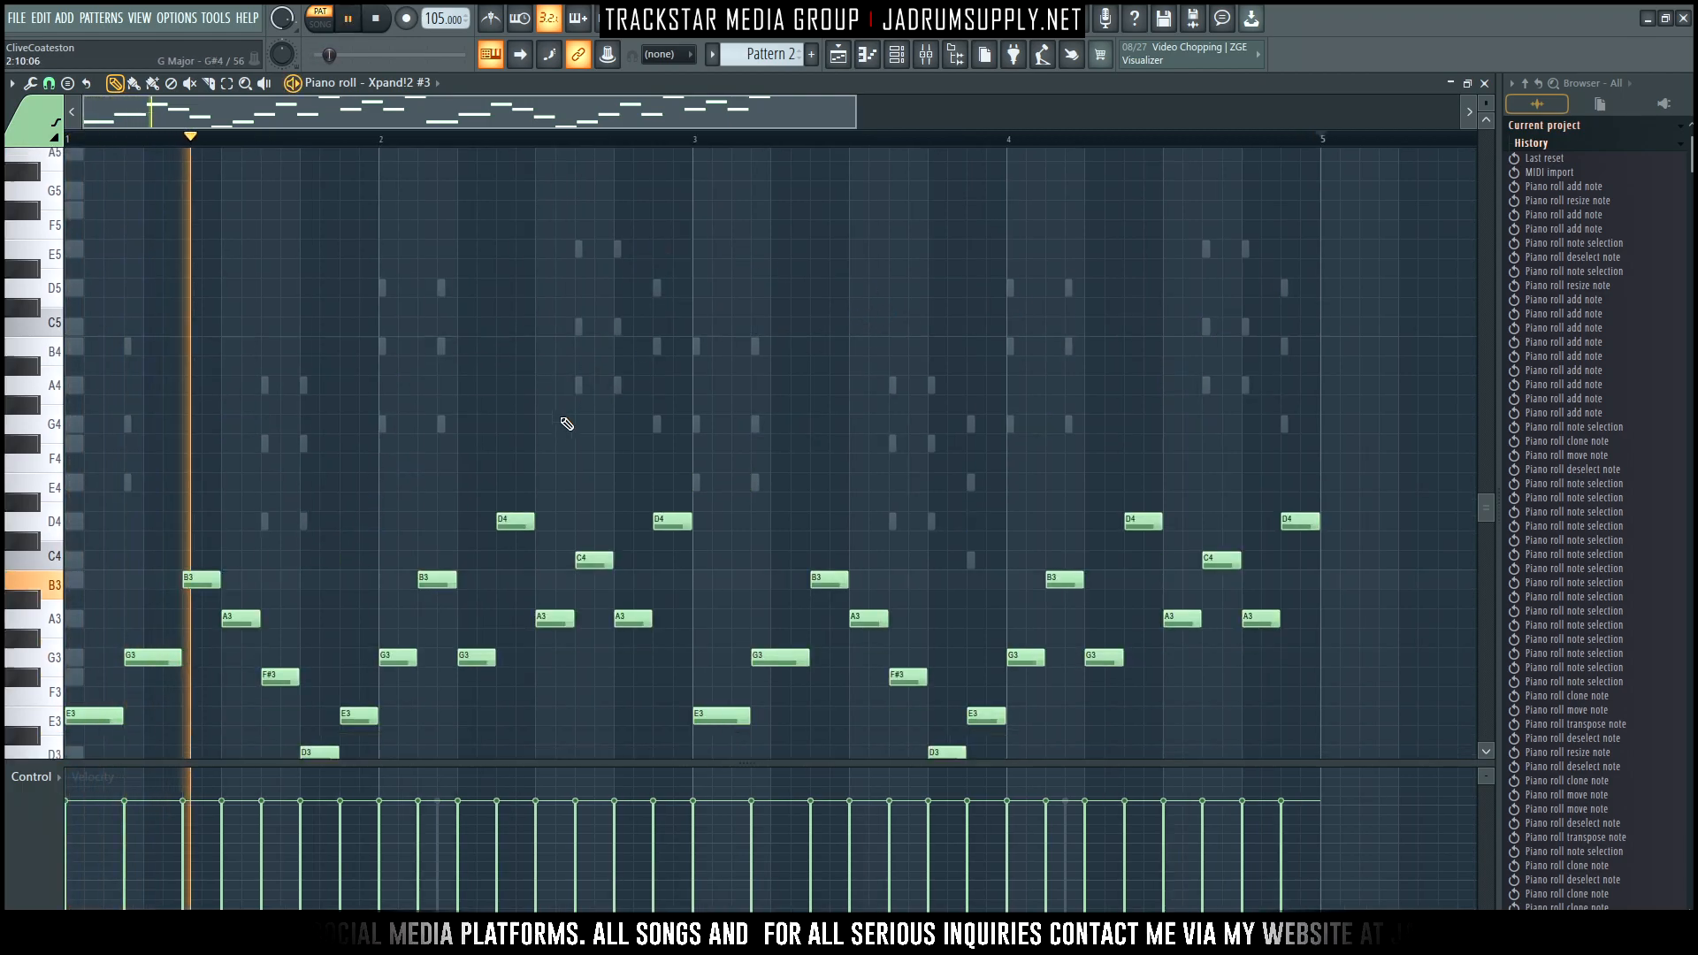
key(ctrl+Up)
key(ctrl+Up)
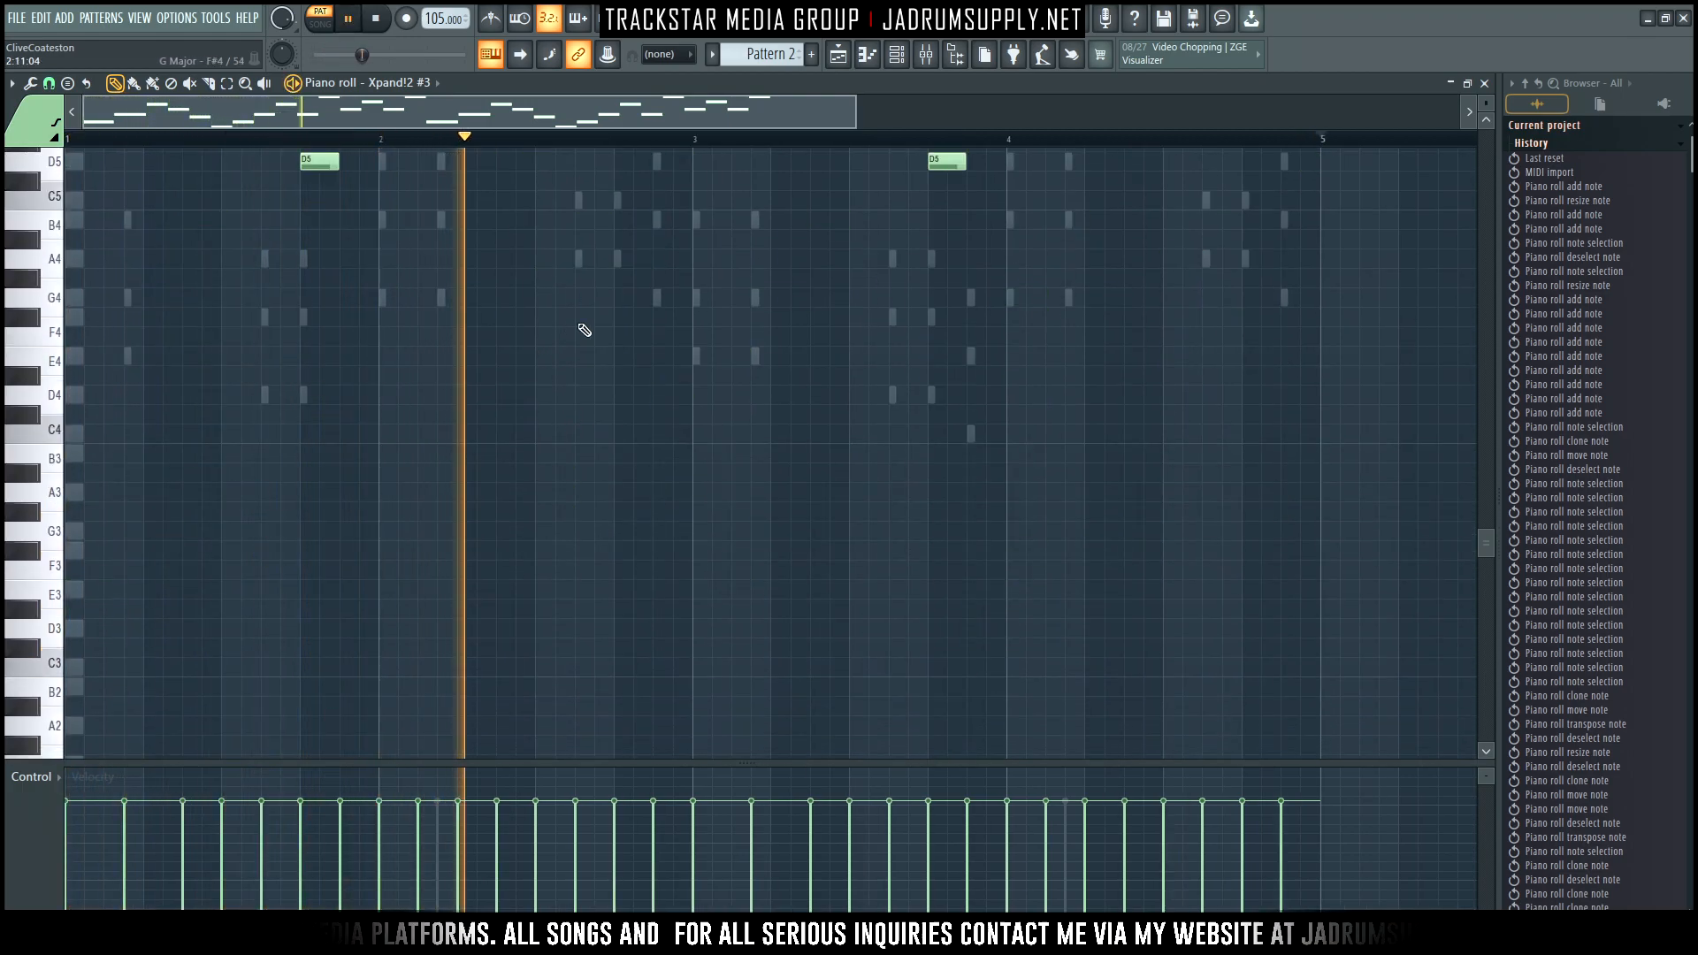
key(ctrl+Up)
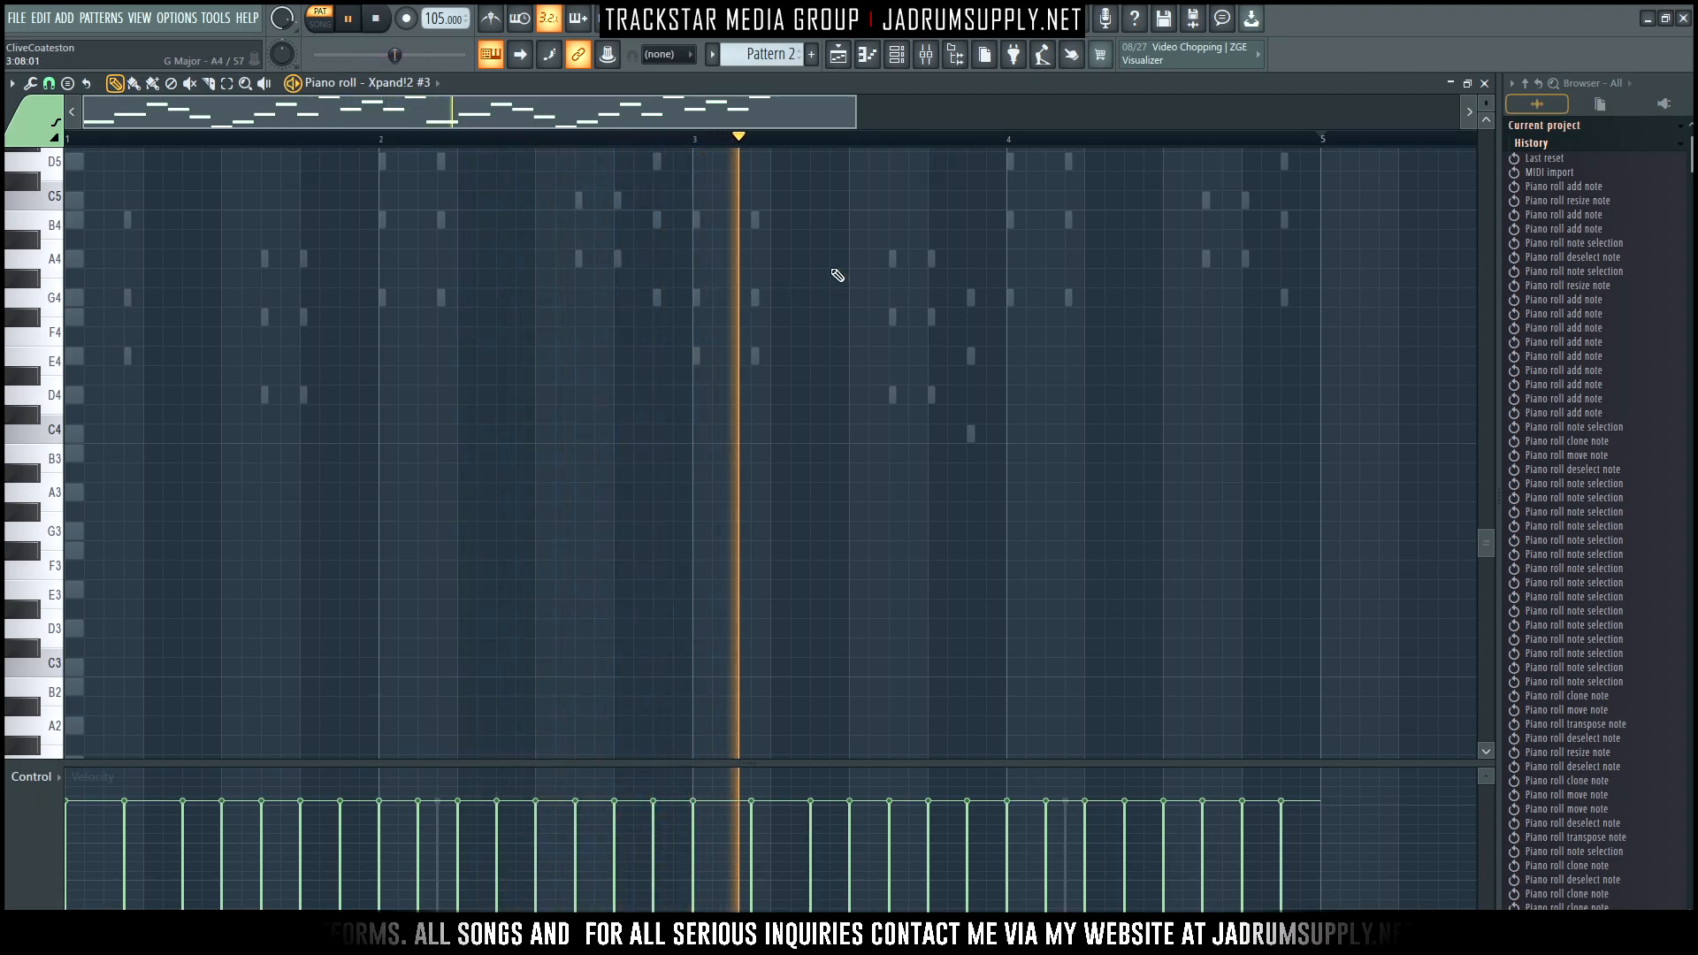
scroll(860, 228, up, 6)
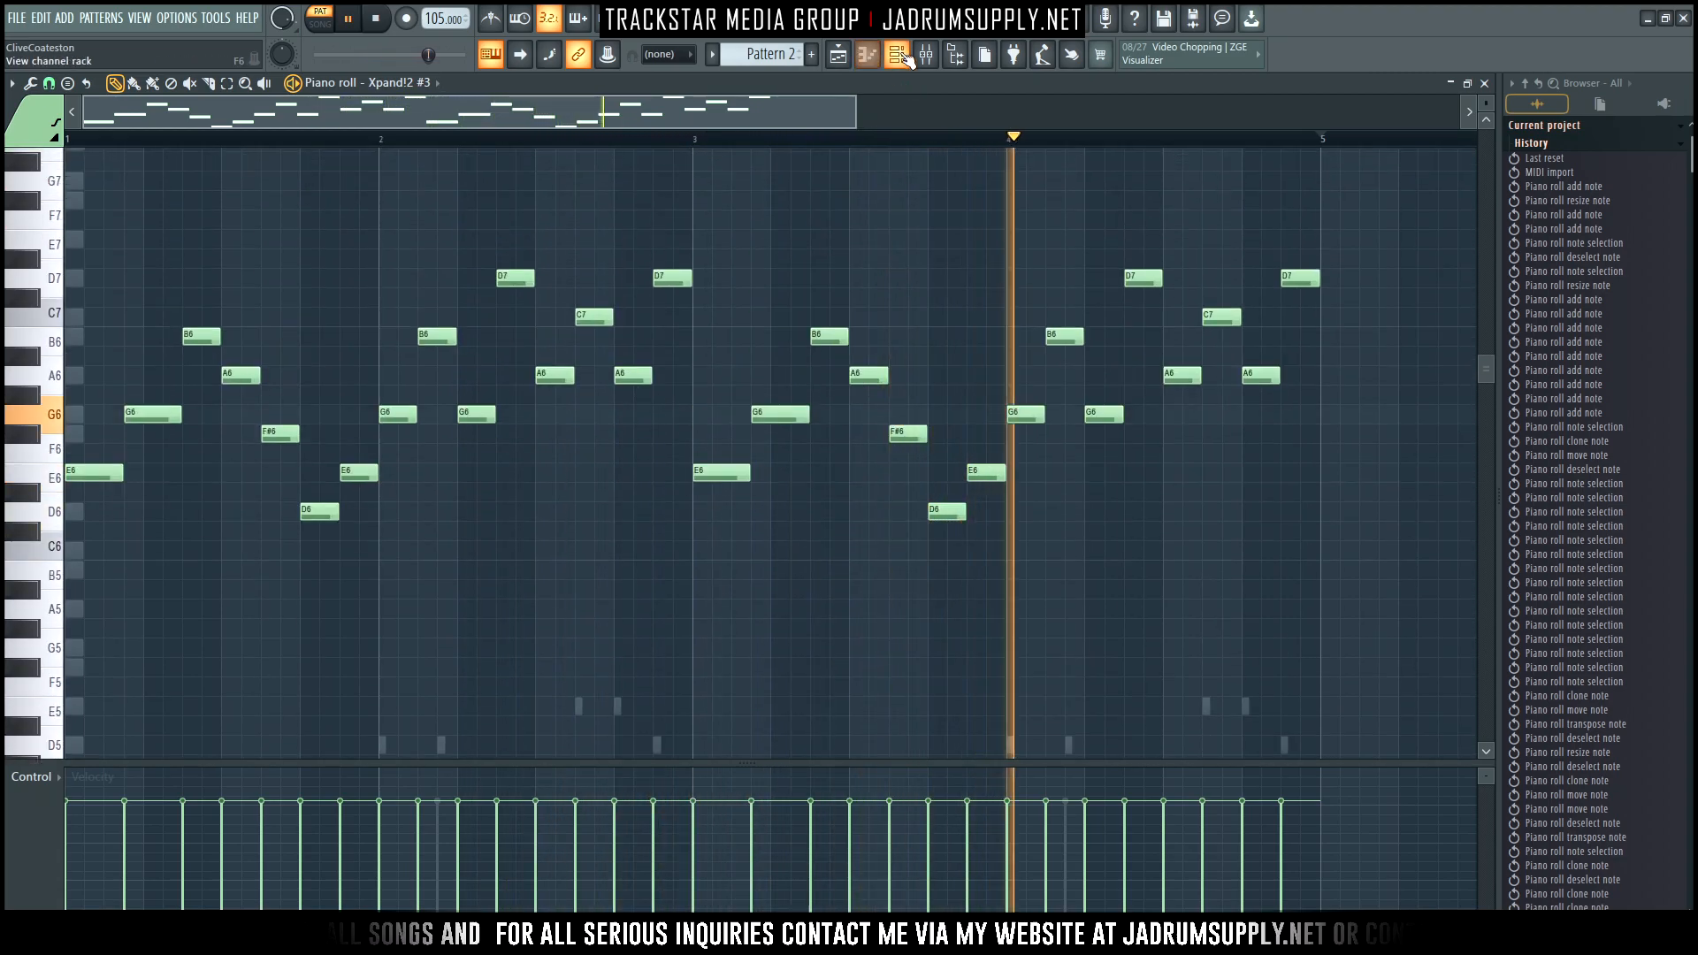
Lower the Xpand!2 #3 channel volume to about 41% and set Insert 1's send to REVERB to about 52% during playback
key(F6)
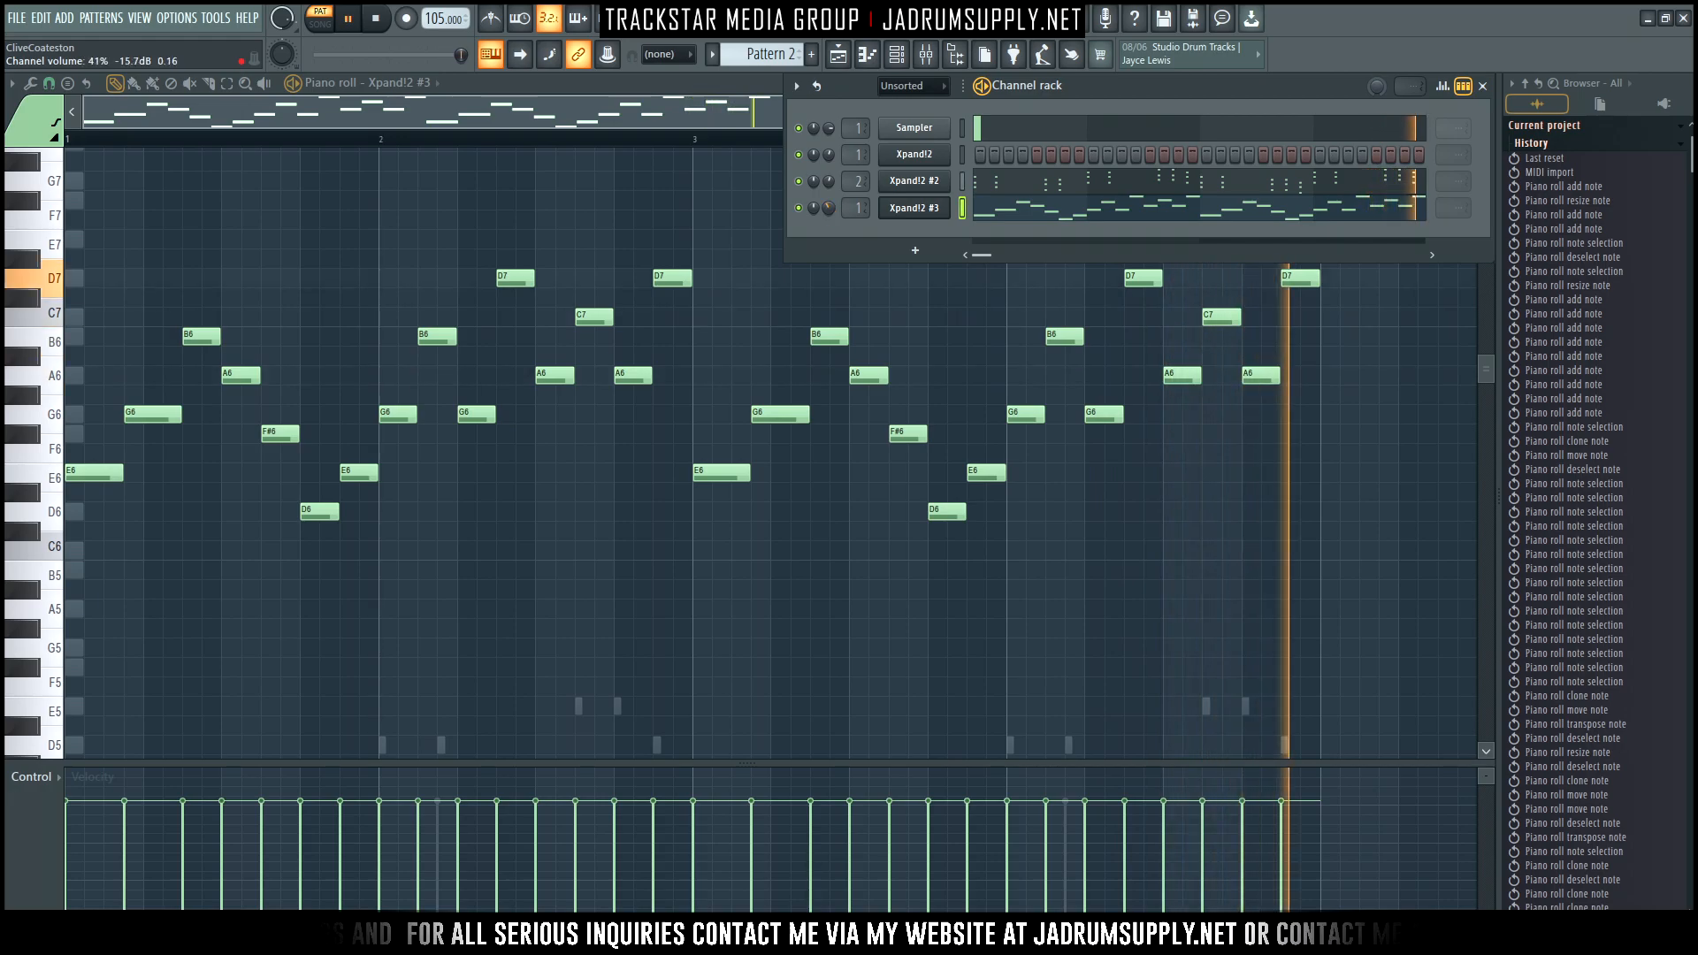
drag(827, 207, 827, 239)
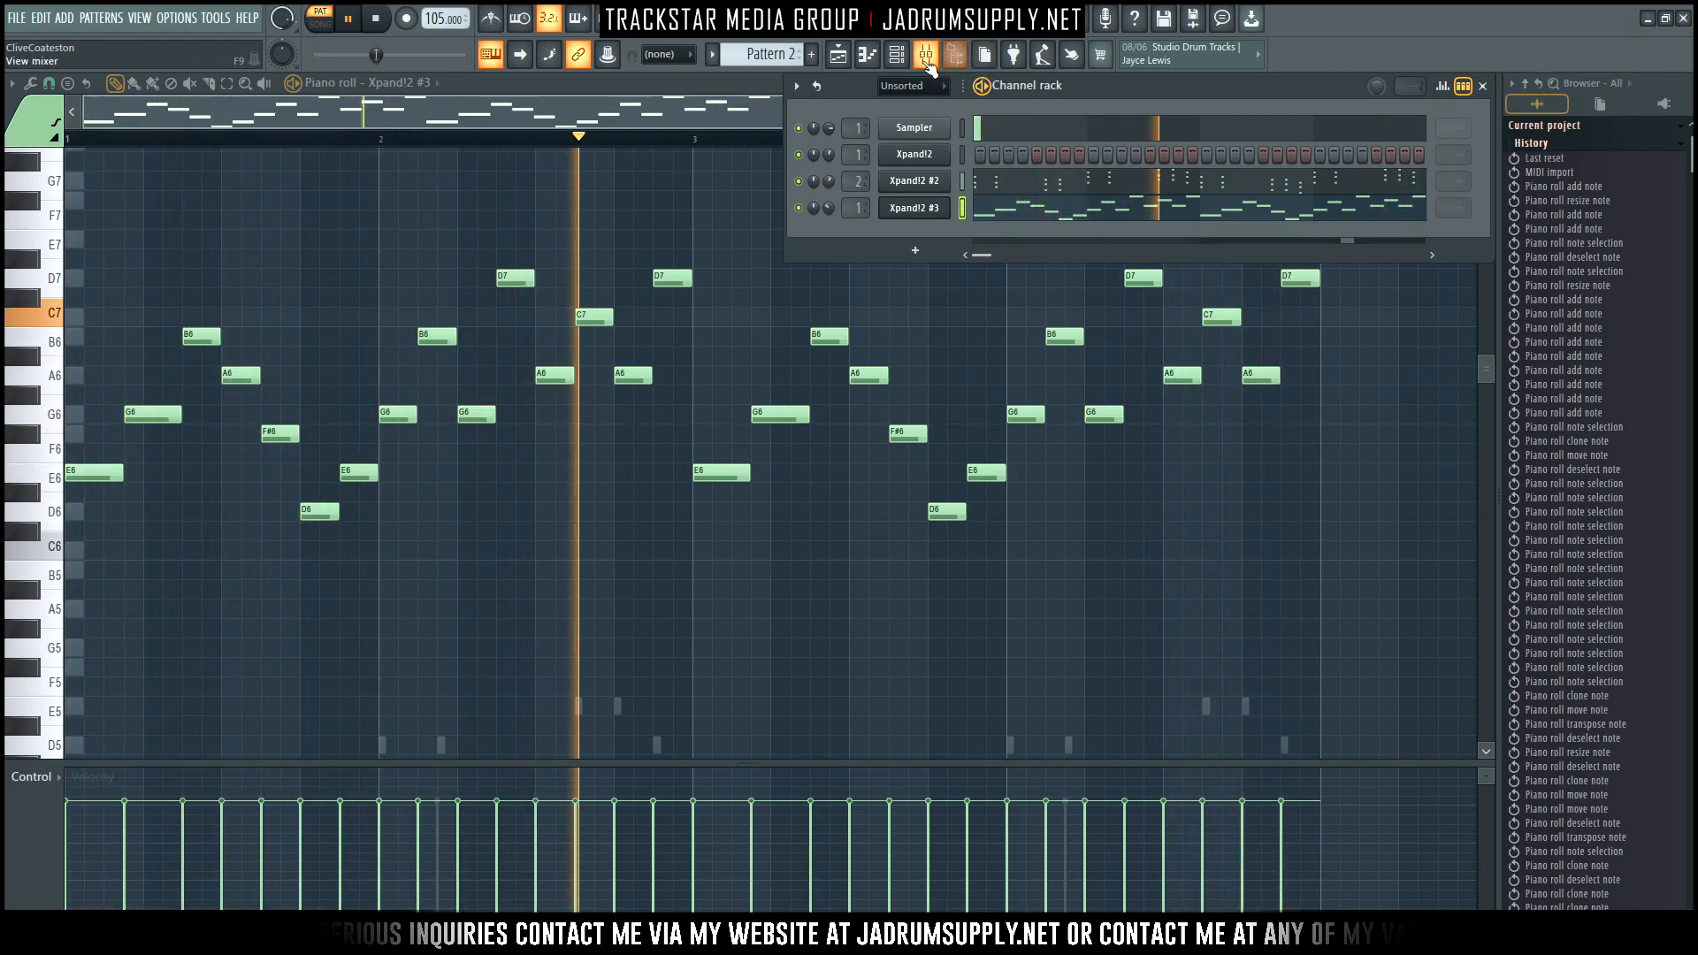
key(F9)
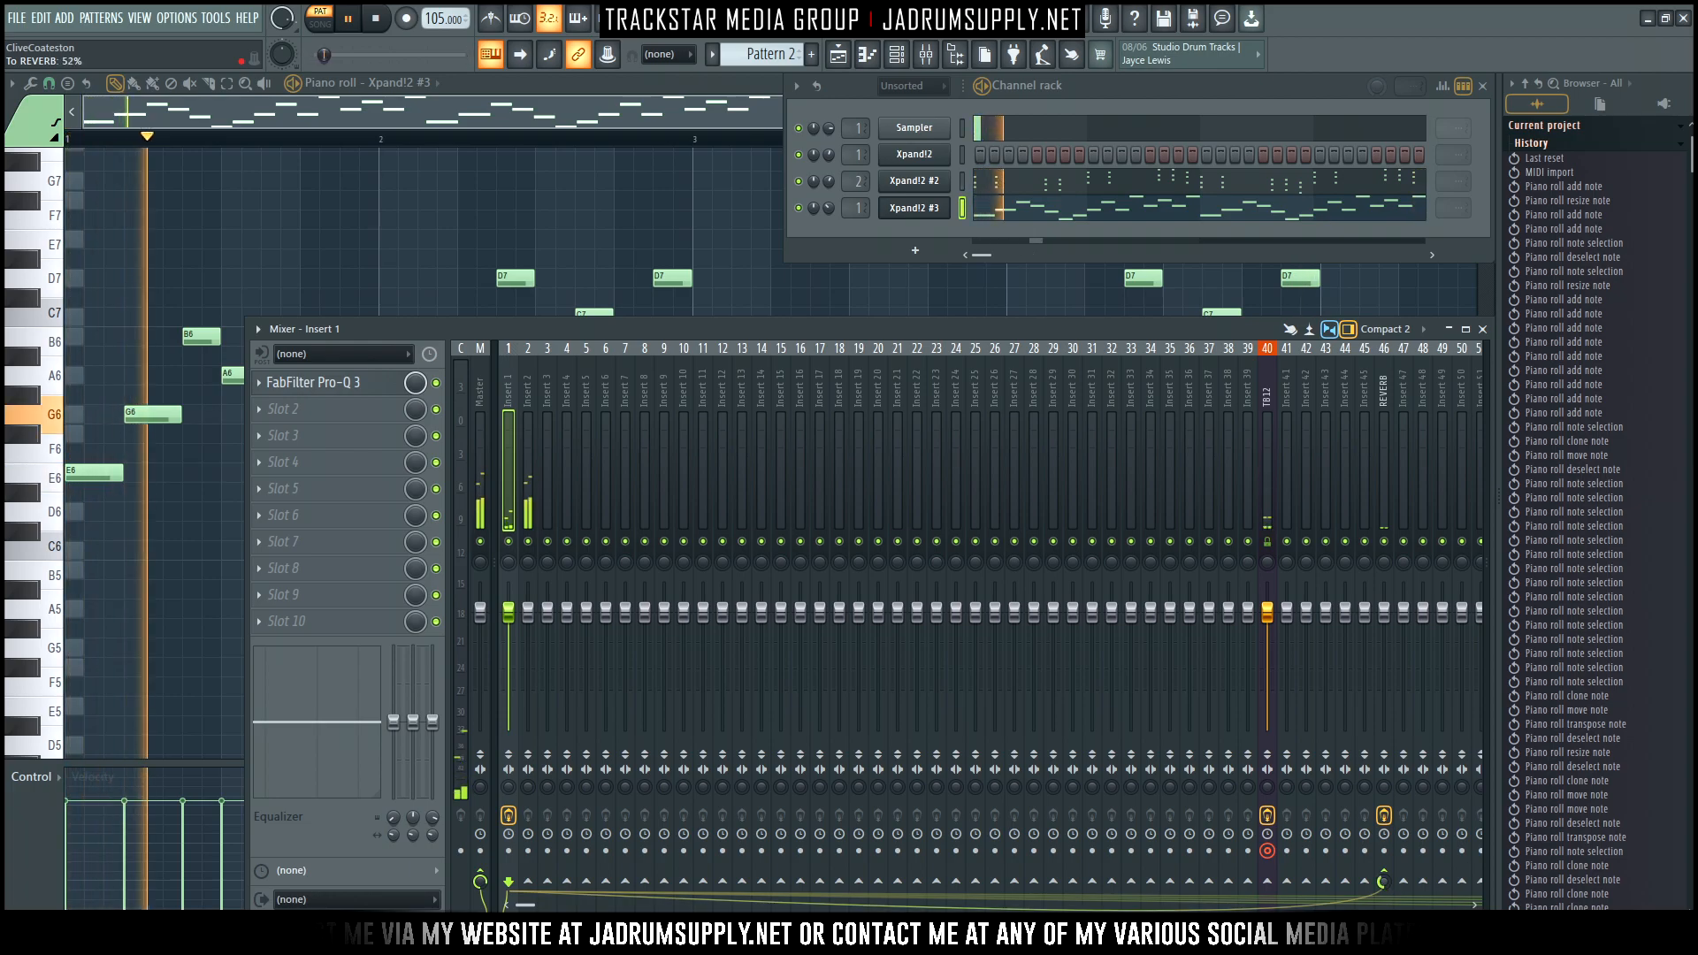
key(space)
Clone the Xpand!2 #3 channel and load the Multitrack Arpeggios preset +09 Call To War 1 in the clone
right_click(899, 210)
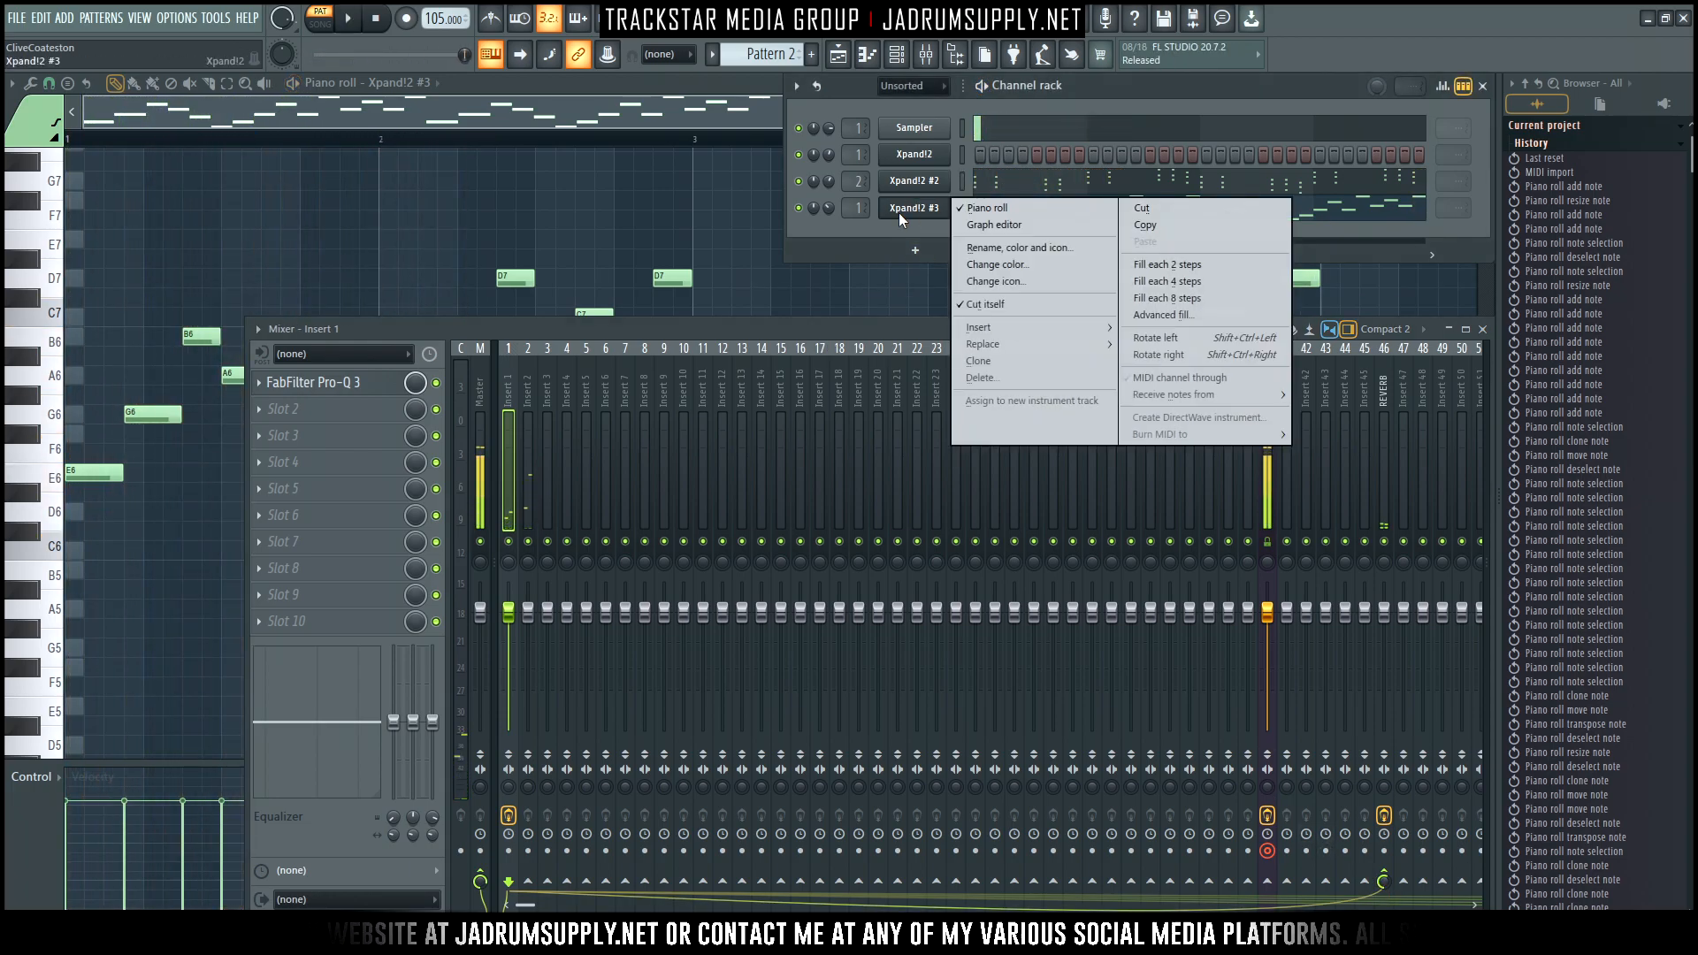
click(1005, 362)
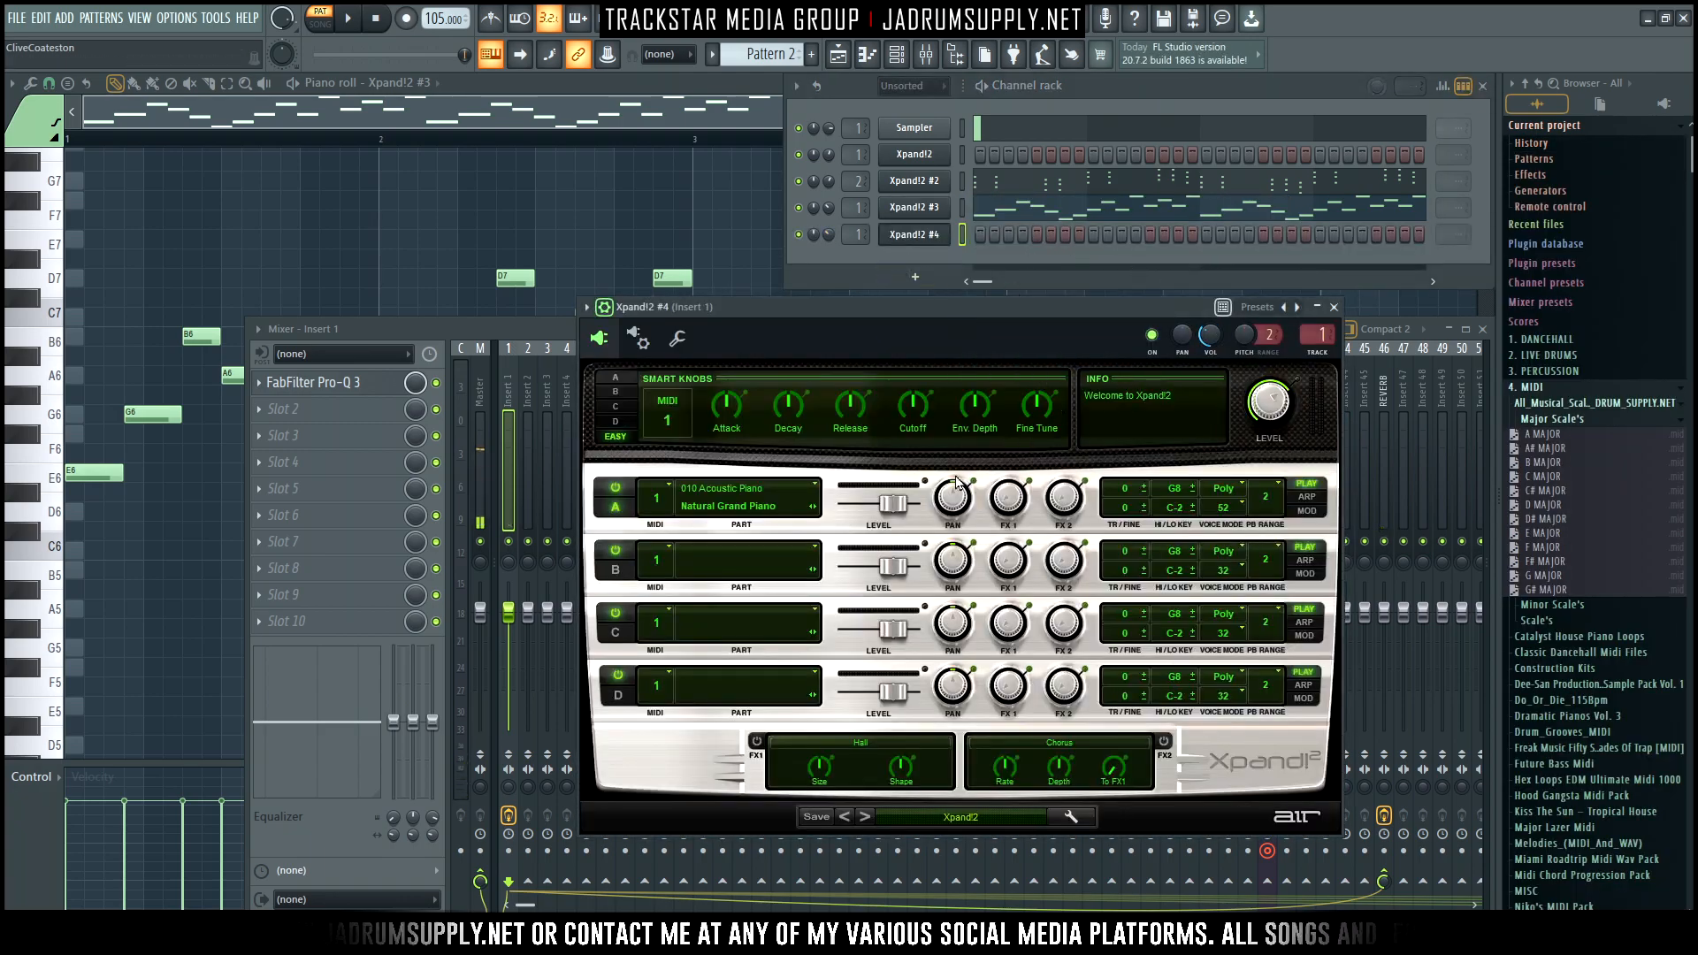
click(703, 508)
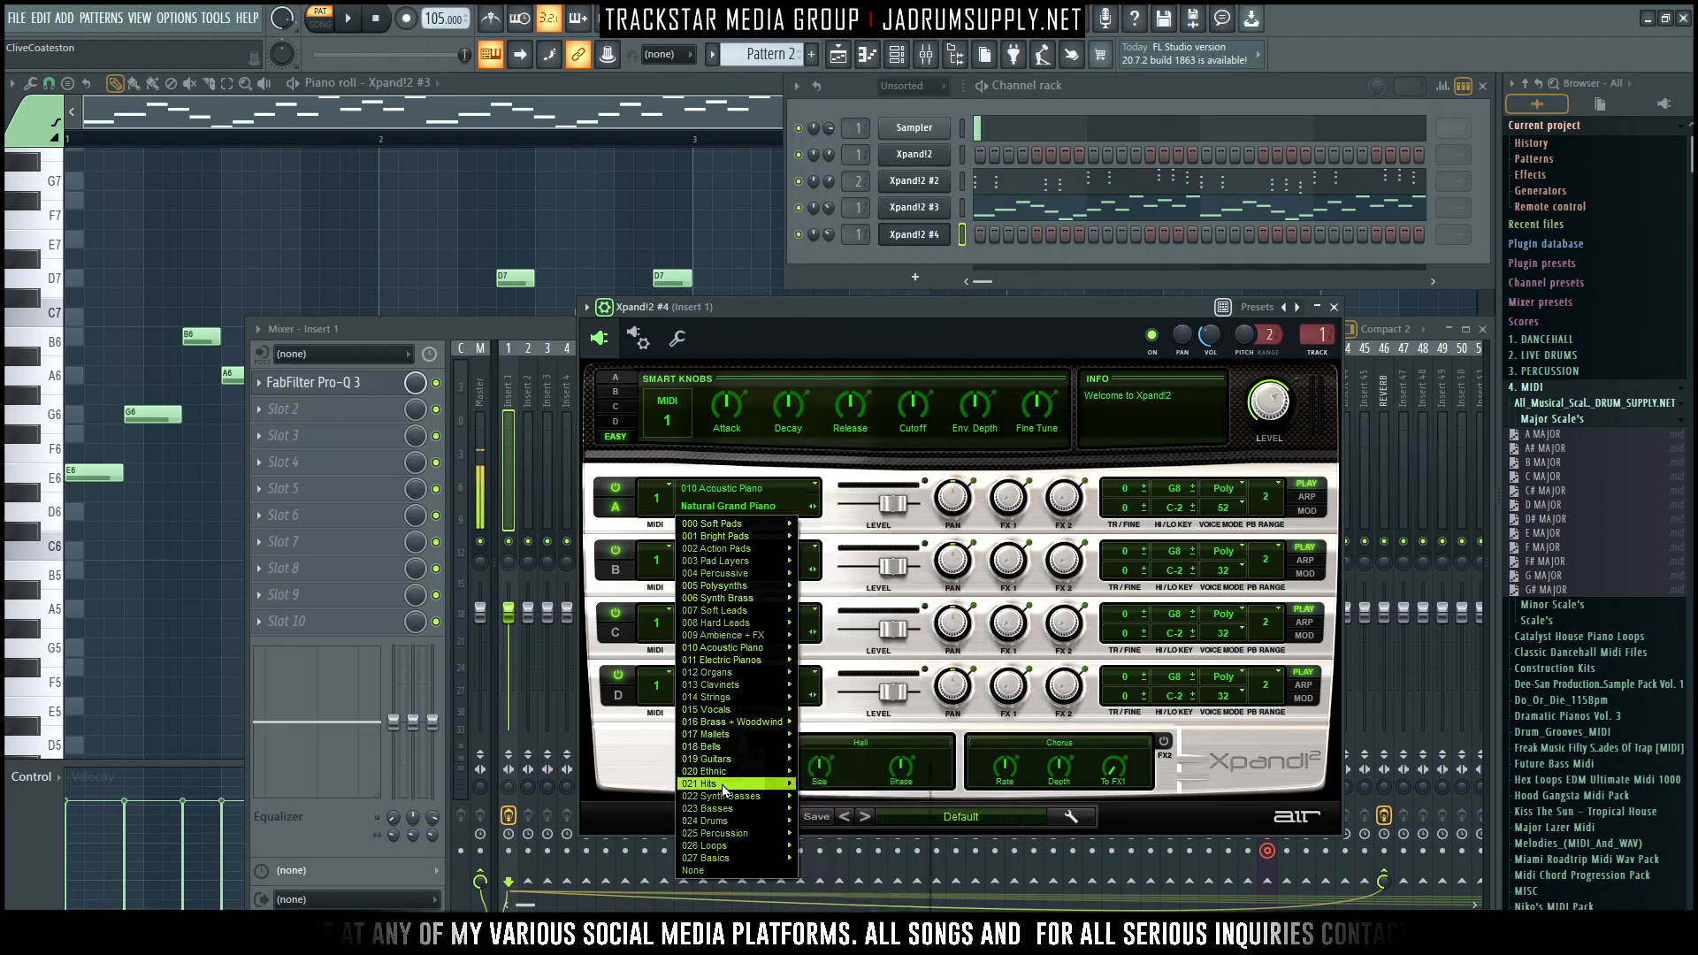
mouse_move(722, 792)
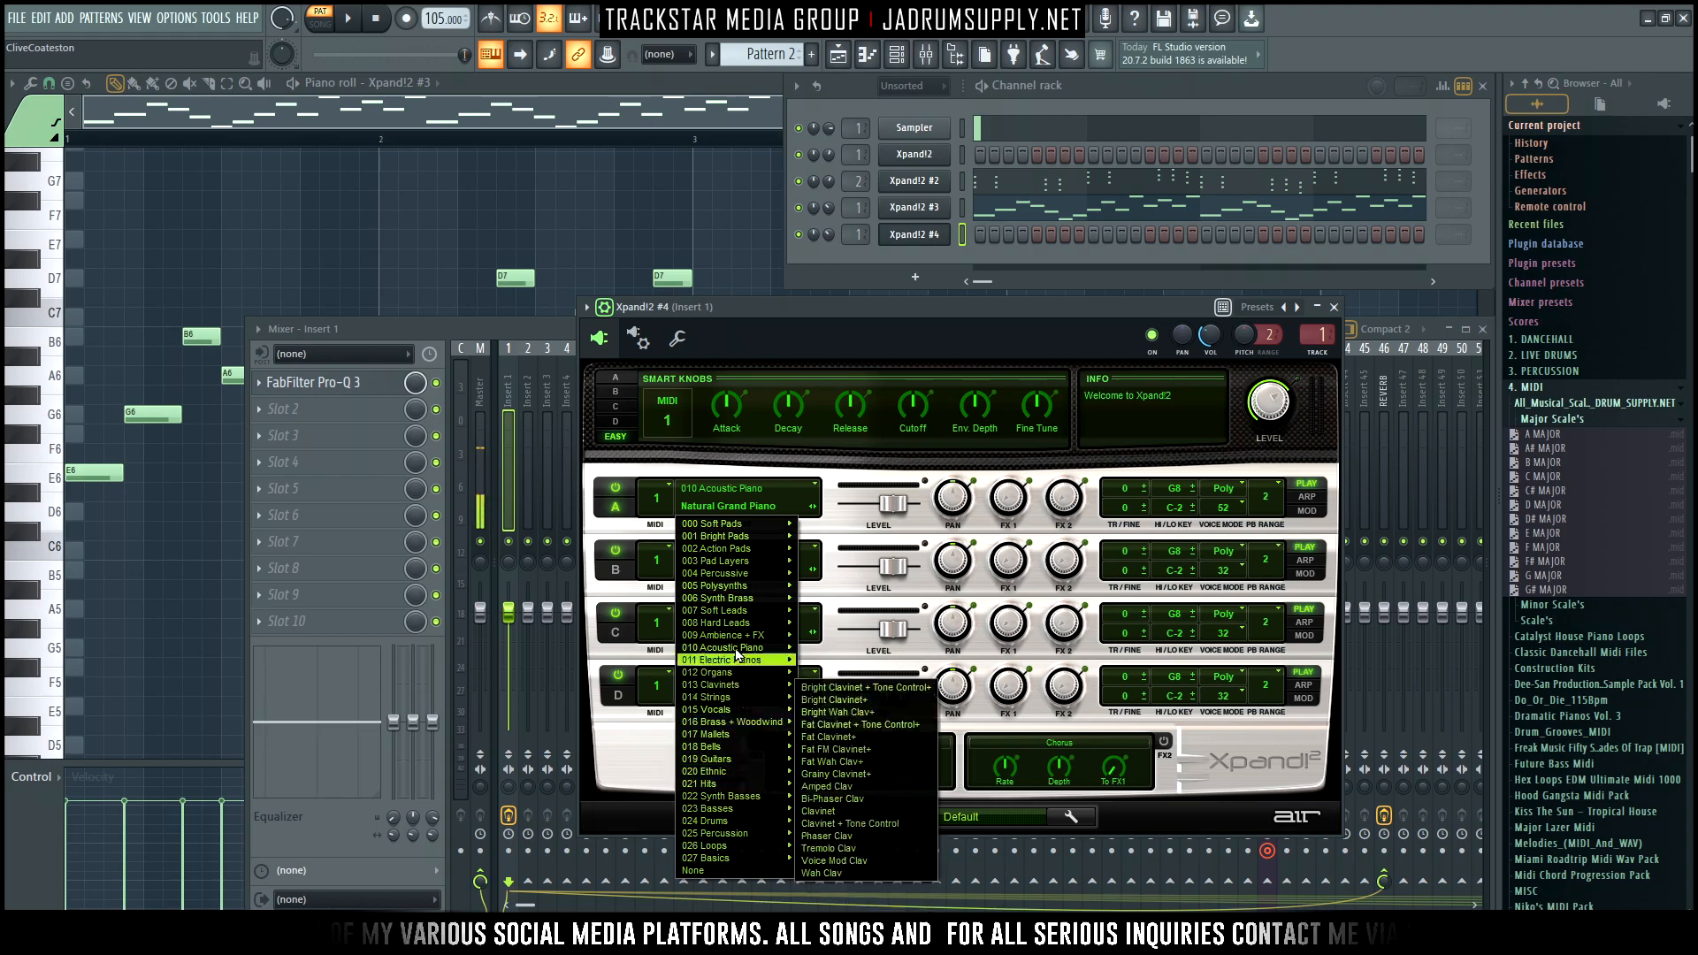
click(1166, 820)
click(948, 820)
mouse_move(920, 884)
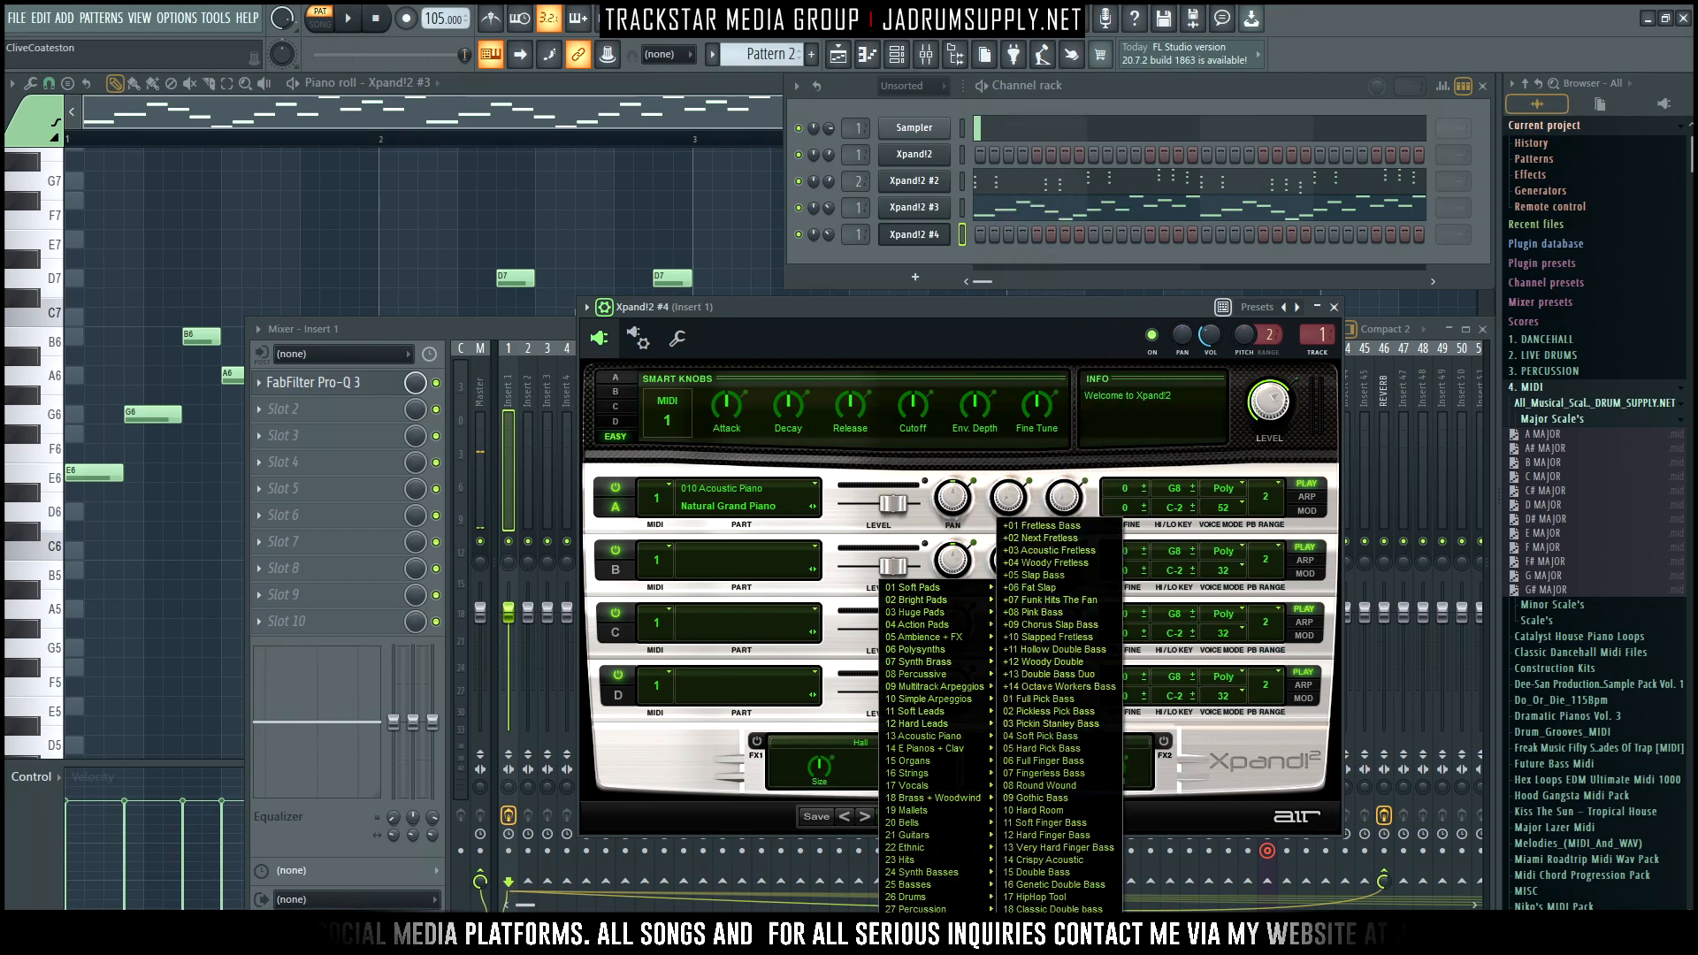
mouse_move(933, 798)
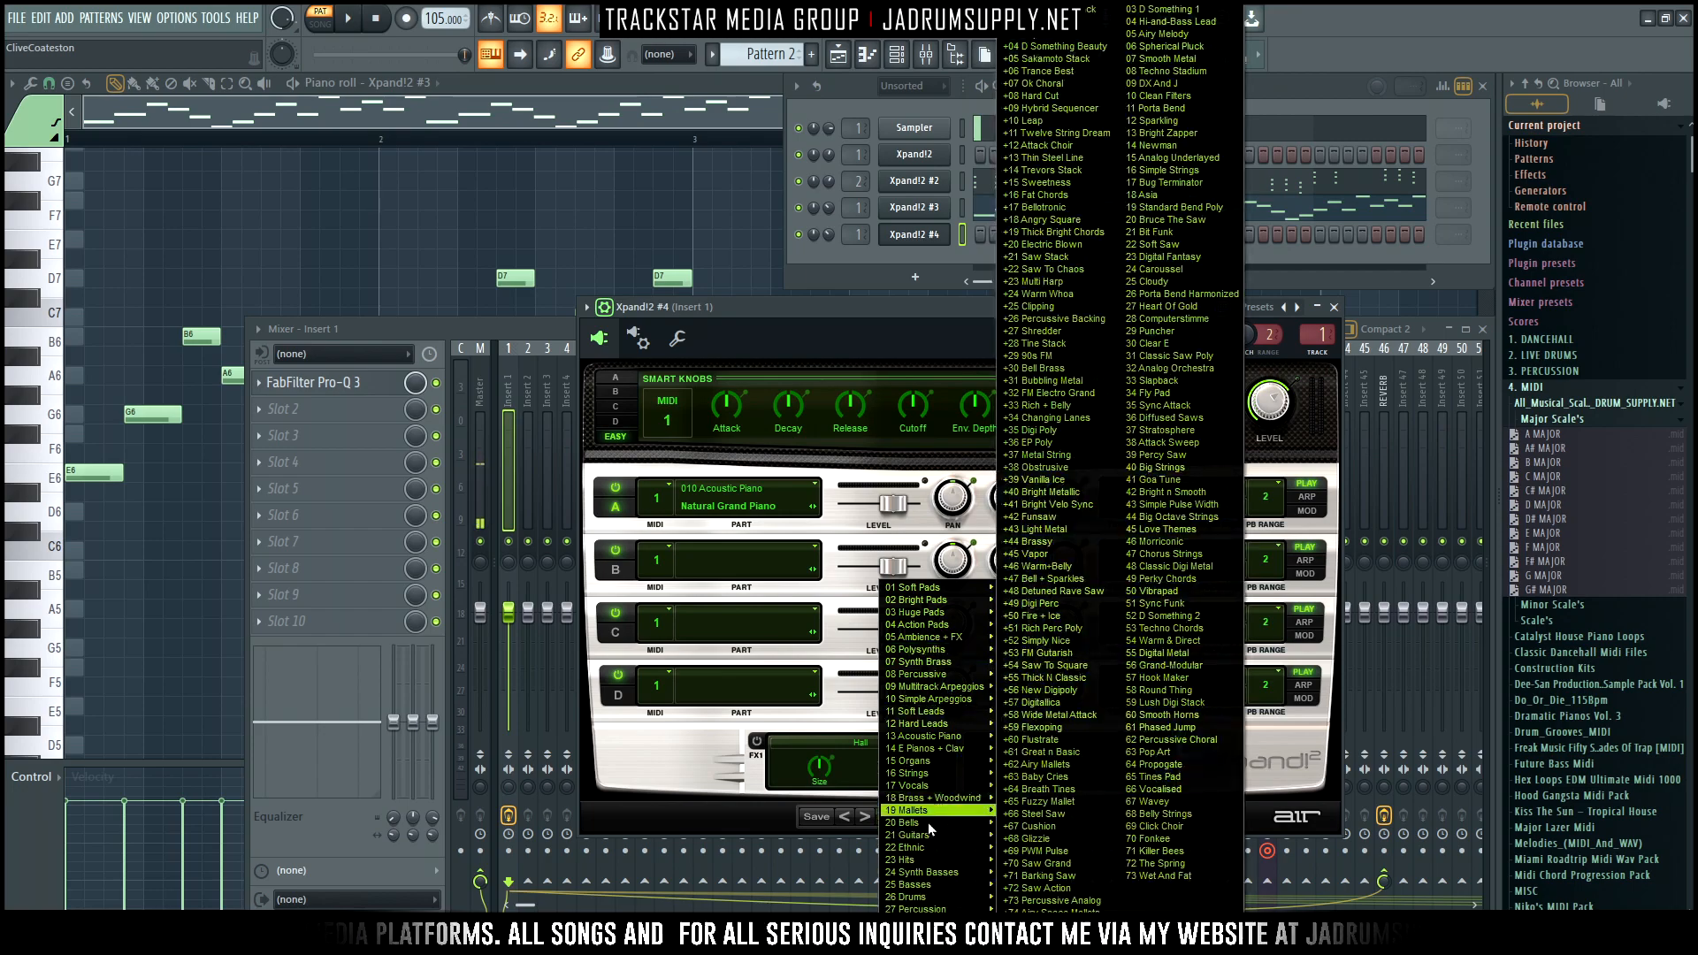
mouse_move(928, 939)
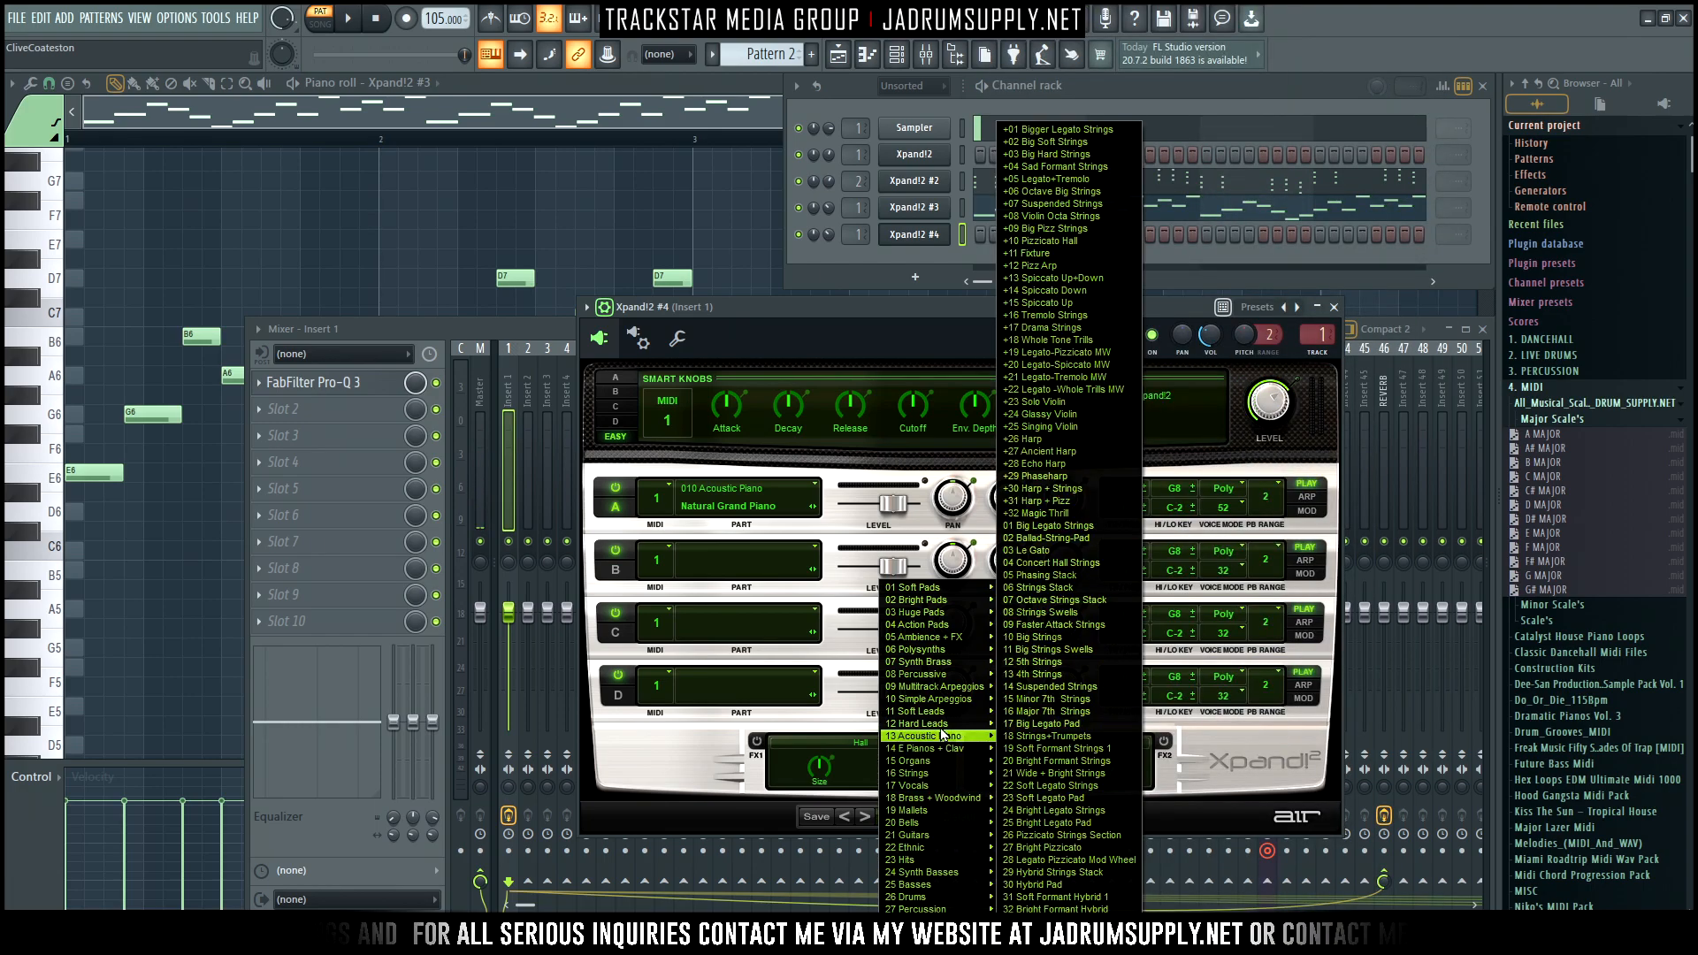
mouse_move(920, 679)
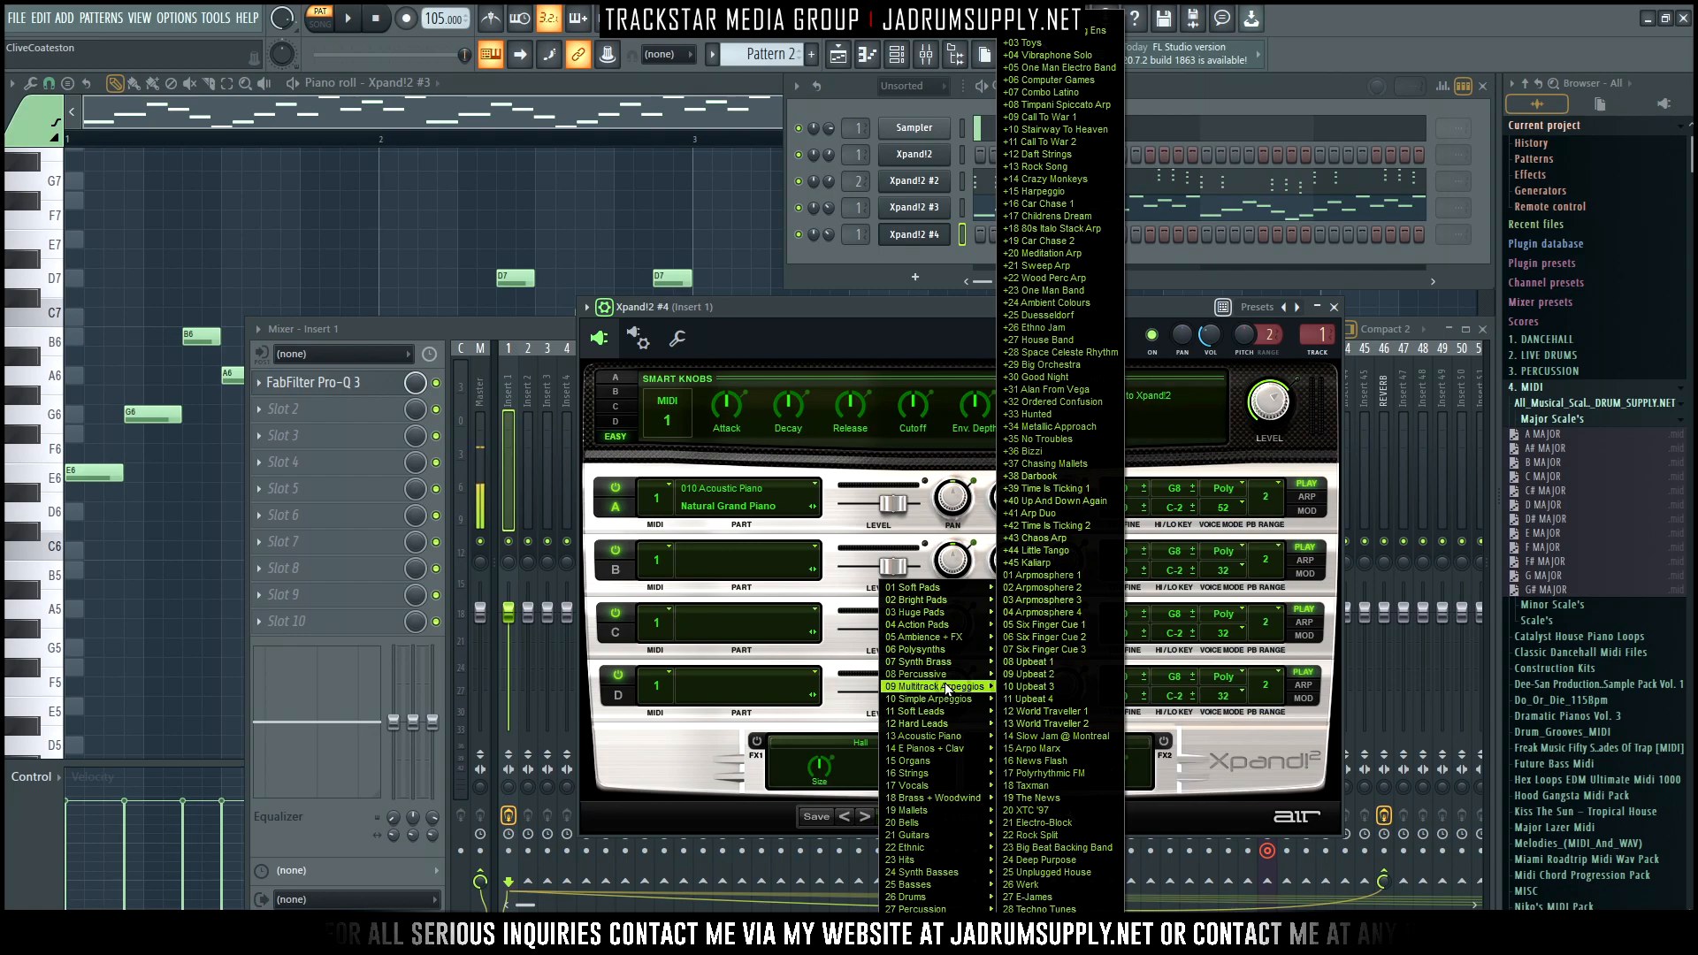
click(1060, 118)
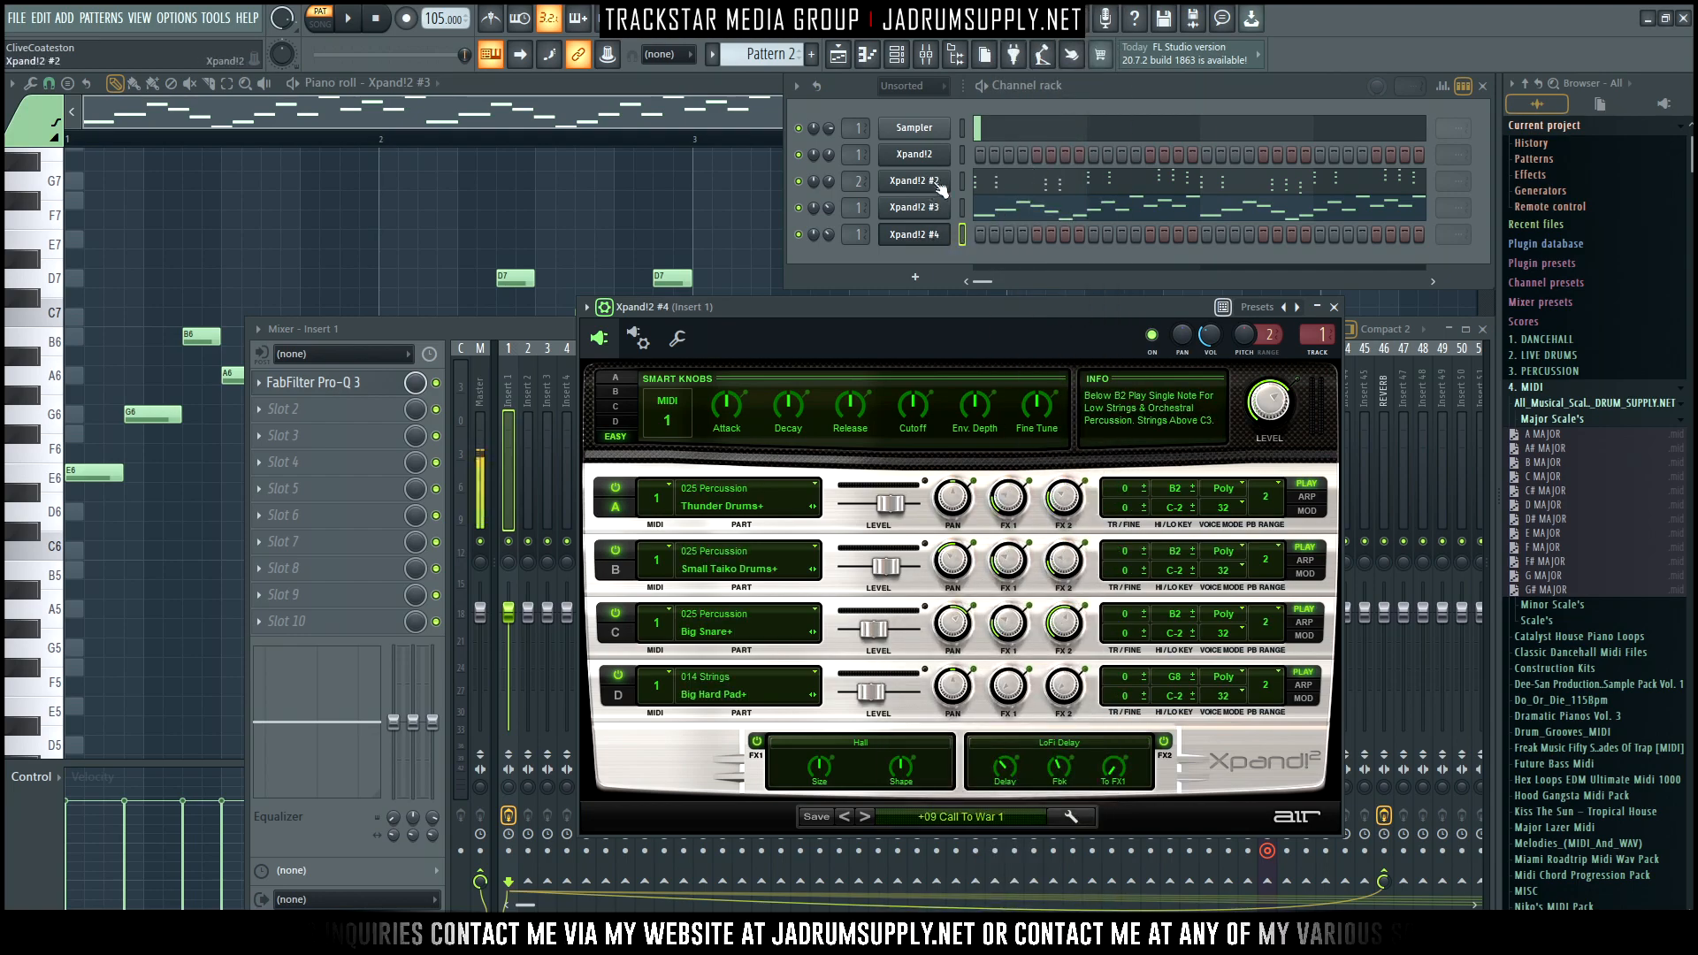
Paste the Xpand!2 #2 chords into Xpand!2 #4 and delete each repeated second chord in its piano roll
key(ctrl+v)
click(983, 235)
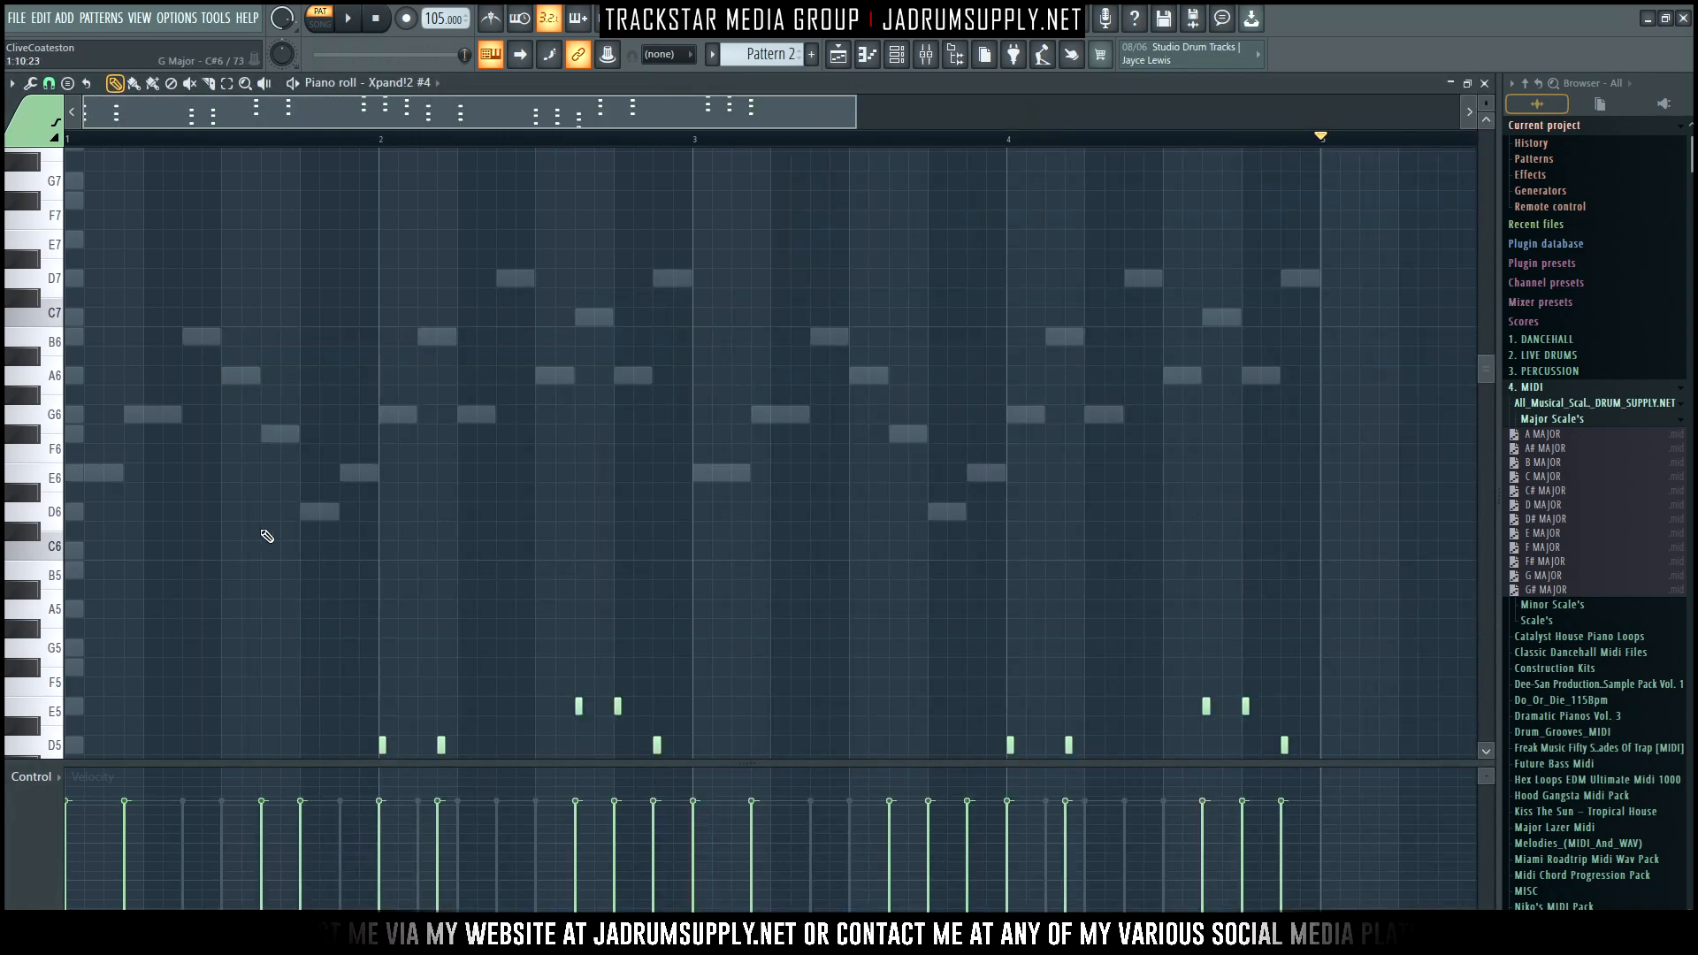
scroll(263, 532, down, 3)
drag(94, 387, 185, 750)
drag(297, 465, 336, 706)
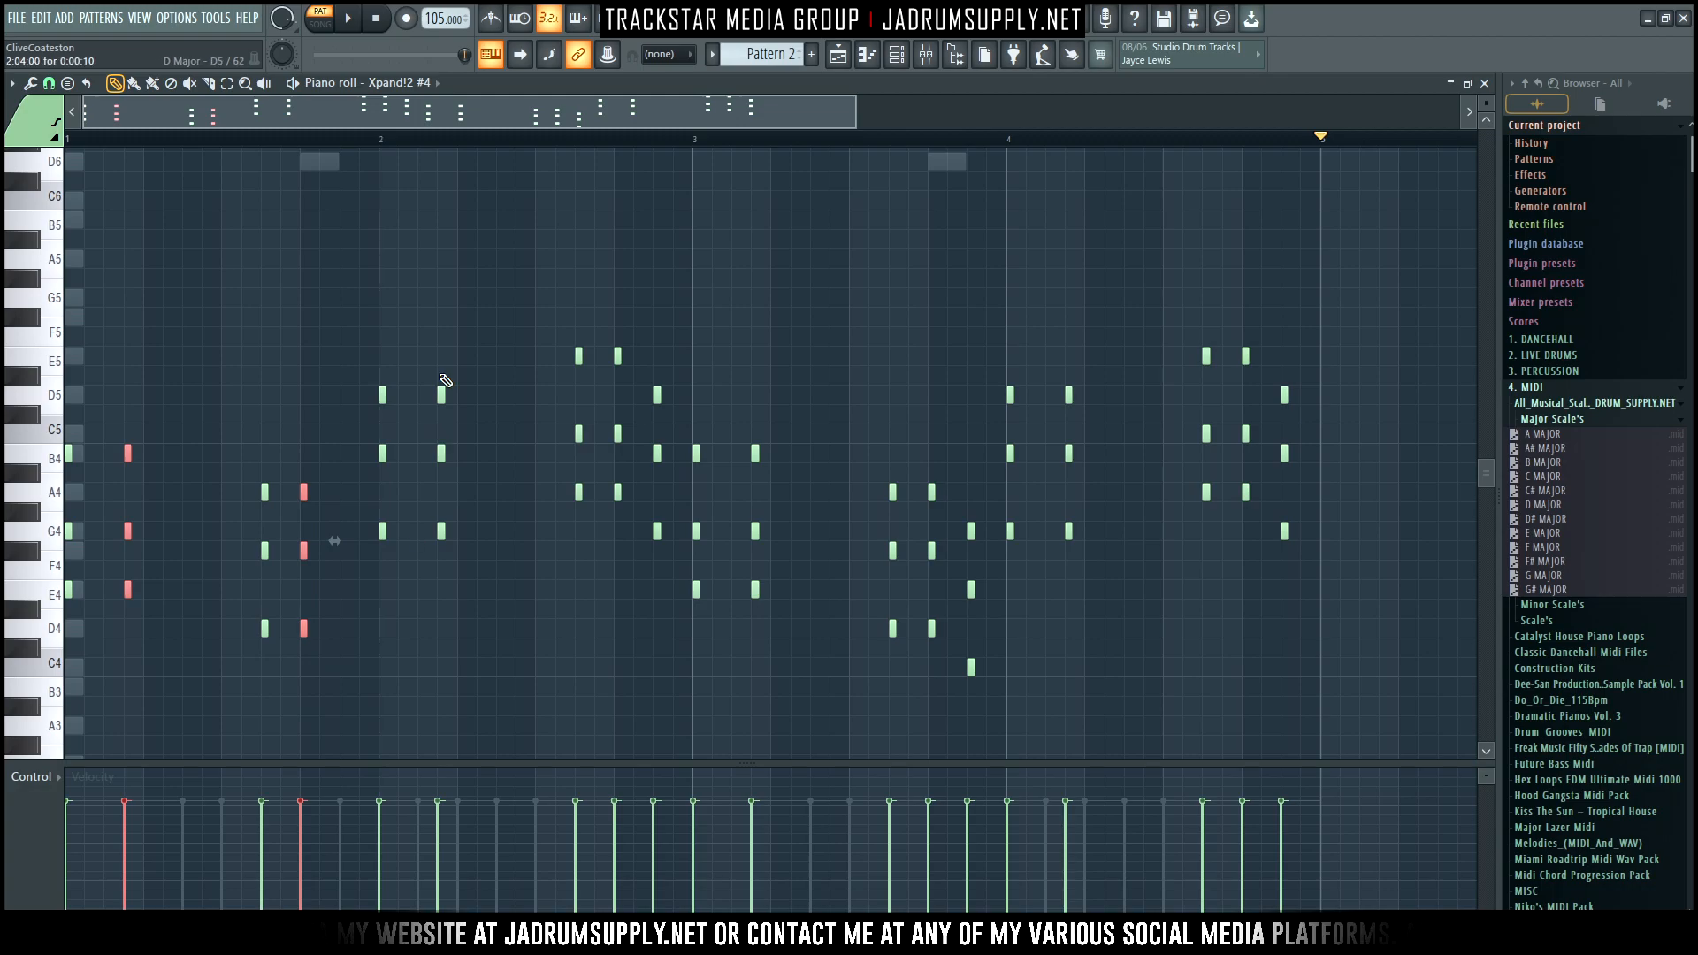
drag(596, 330, 640, 567)
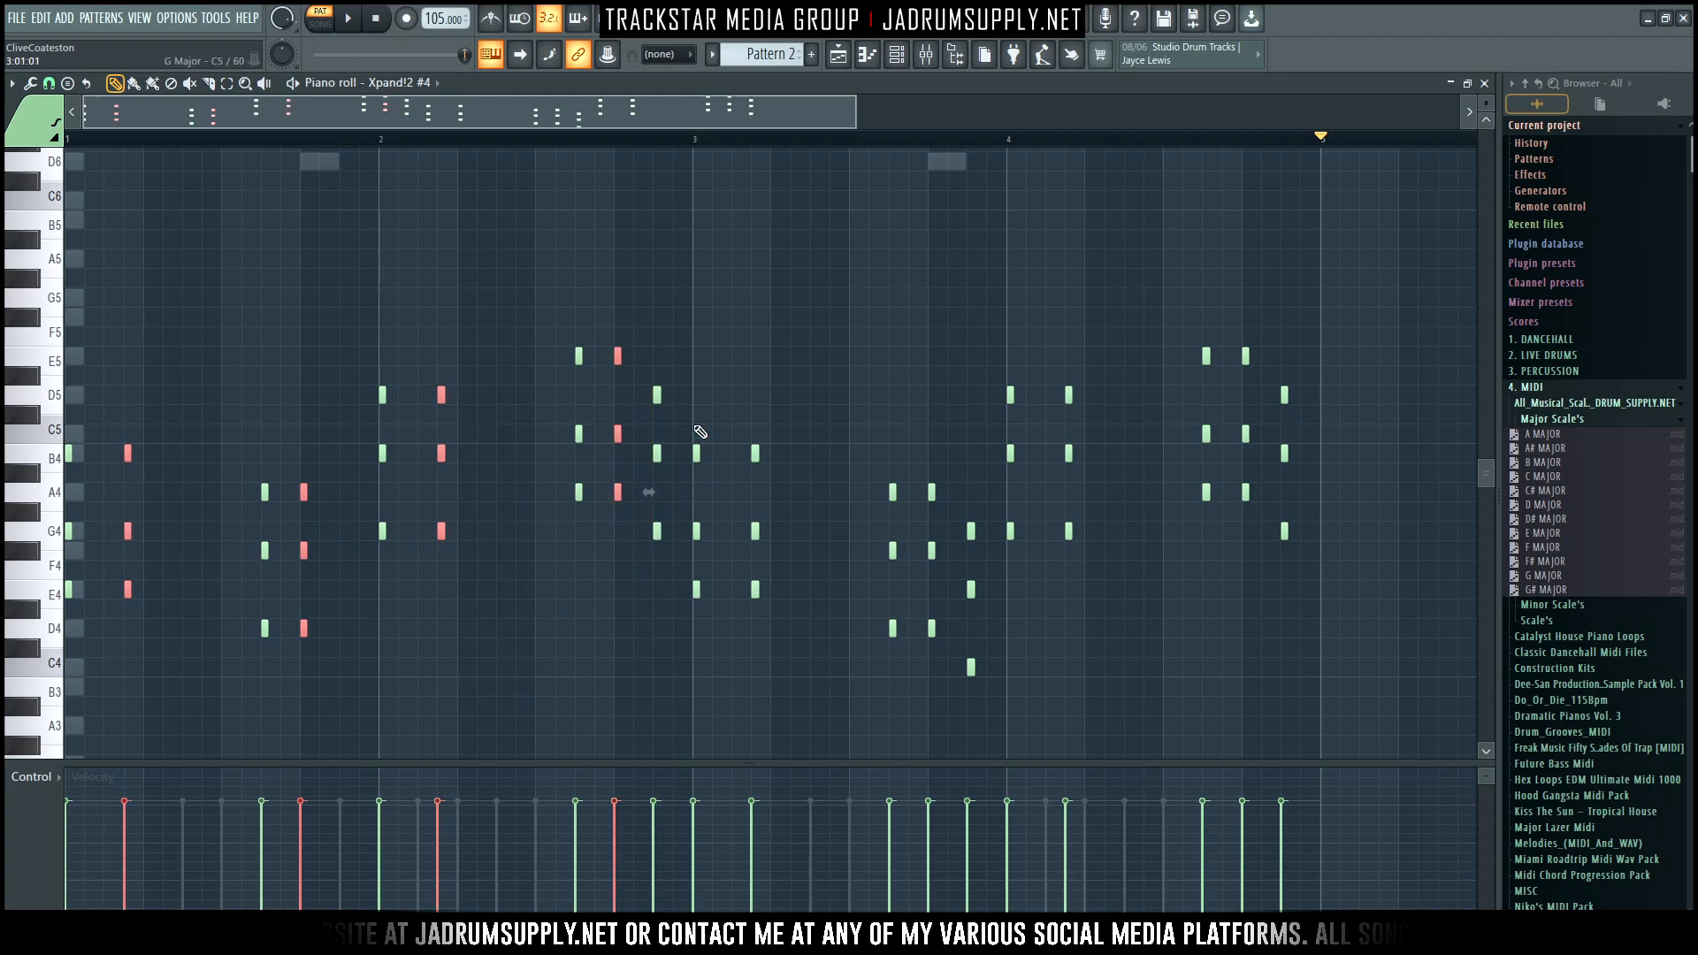
drag(734, 405, 811, 699)
drag(918, 463, 957, 665)
drag(1040, 330, 1099, 656)
drag(1234, 319, 1266, 501)
key(alt+m)
key(Delete)
Stretch the Xpand!2 #4 chords into legato notes, extend the final chord to bar 5 and play back the result
key(alt+l)
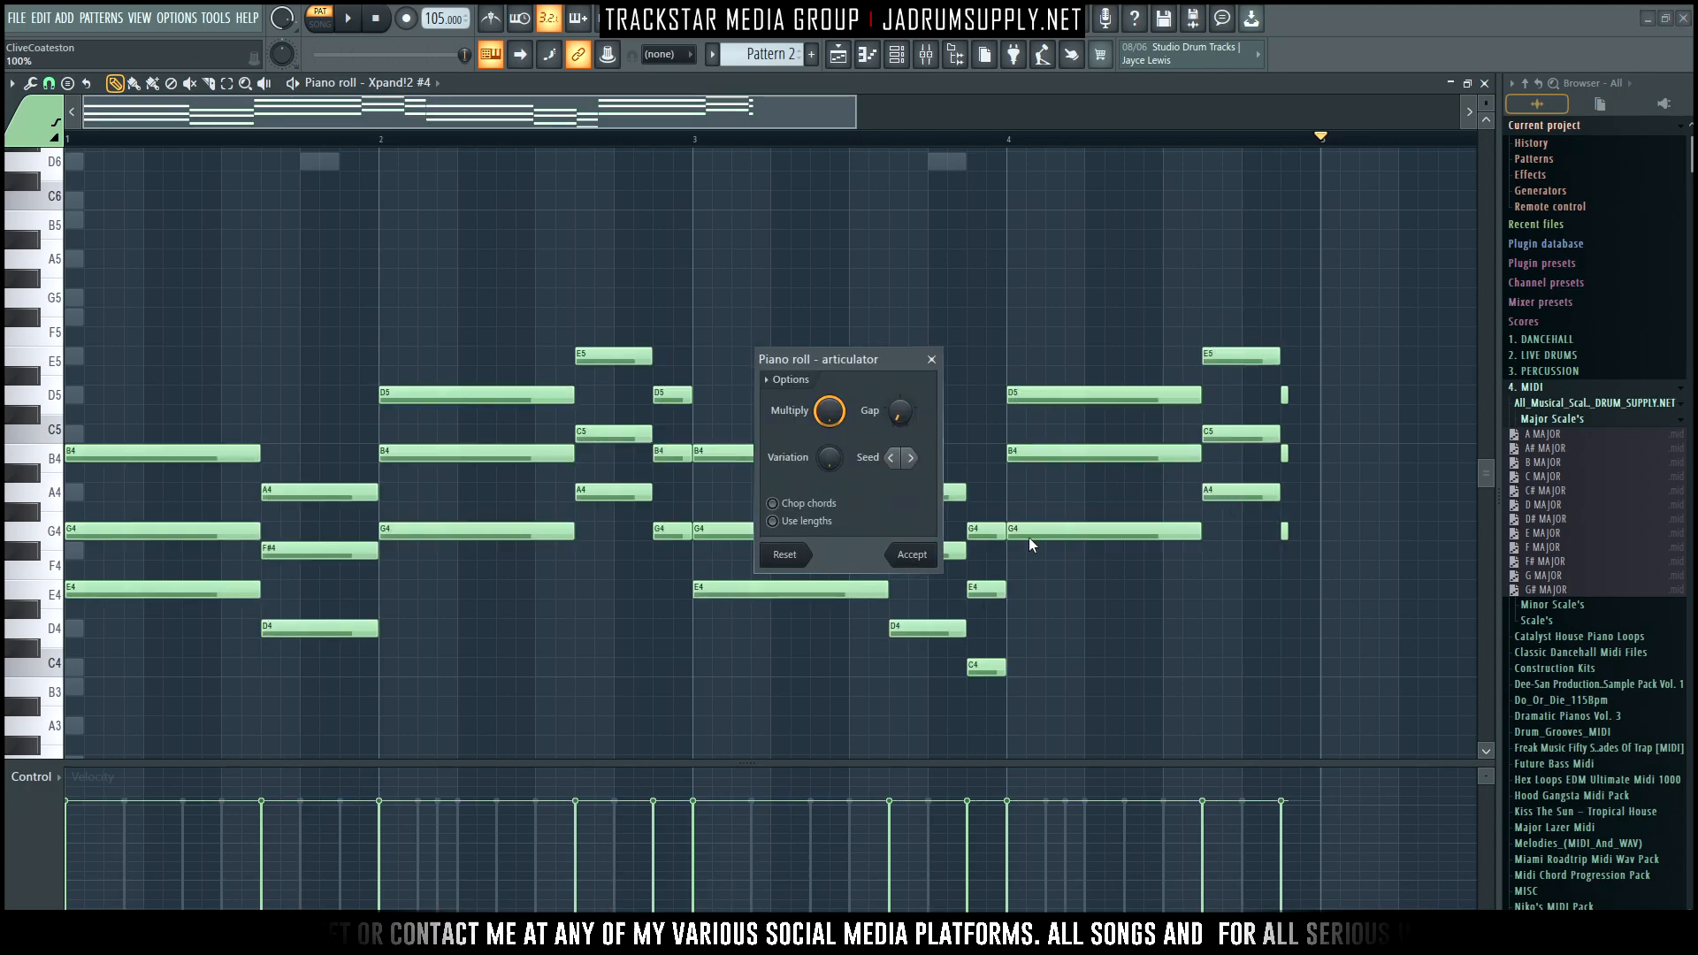
key(Return)
mouse_move(1382, 618)
mouse_down()
mouse_move(1309, 399)
mouse_move(1280, 386)
mouse_up()
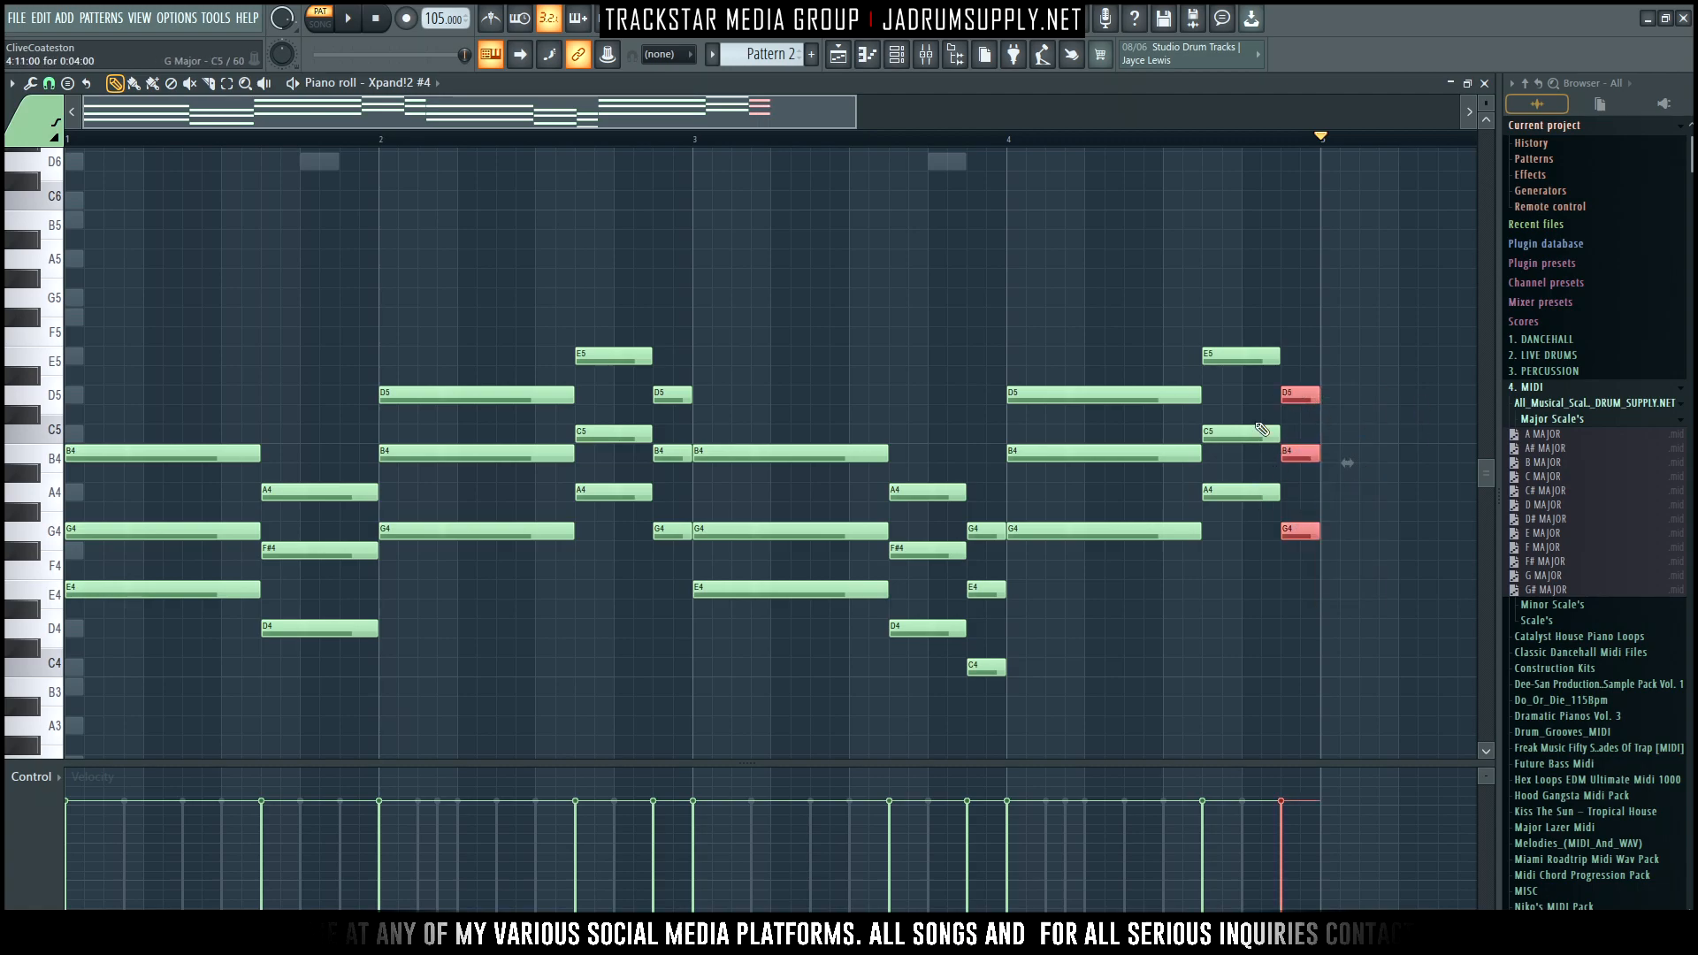
key(space)
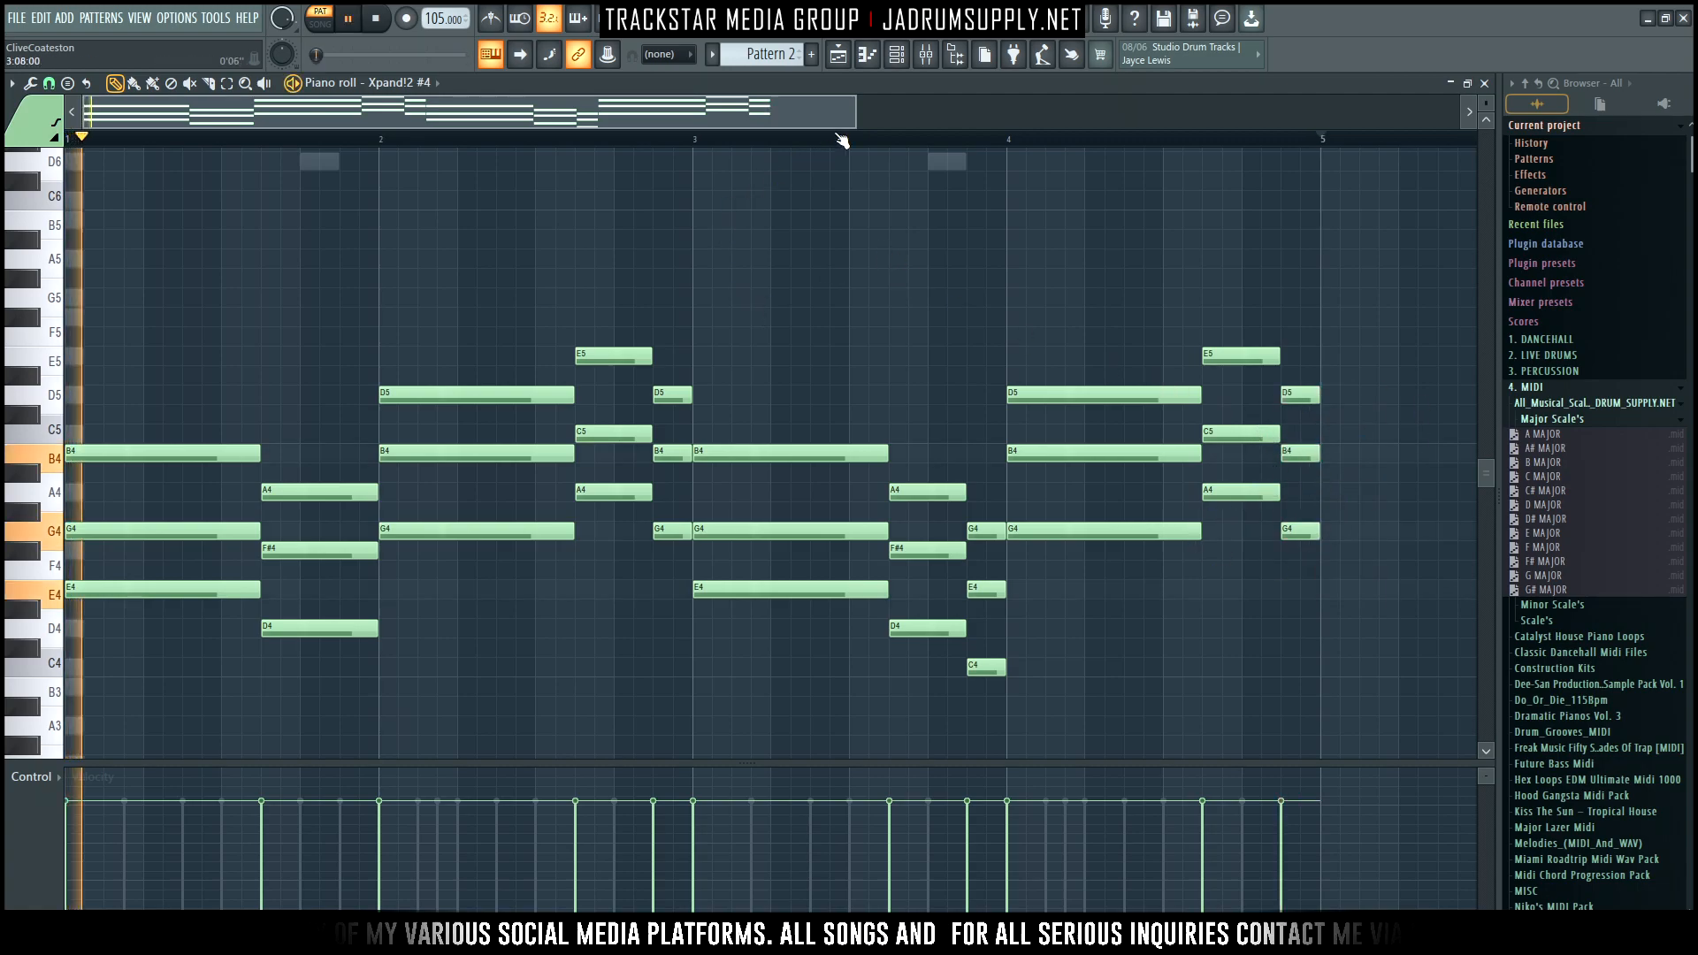
Route the Xpand!2 #4 channel to mixer track 2 and audition its sustained chords during playback
key(F6)
key(space)
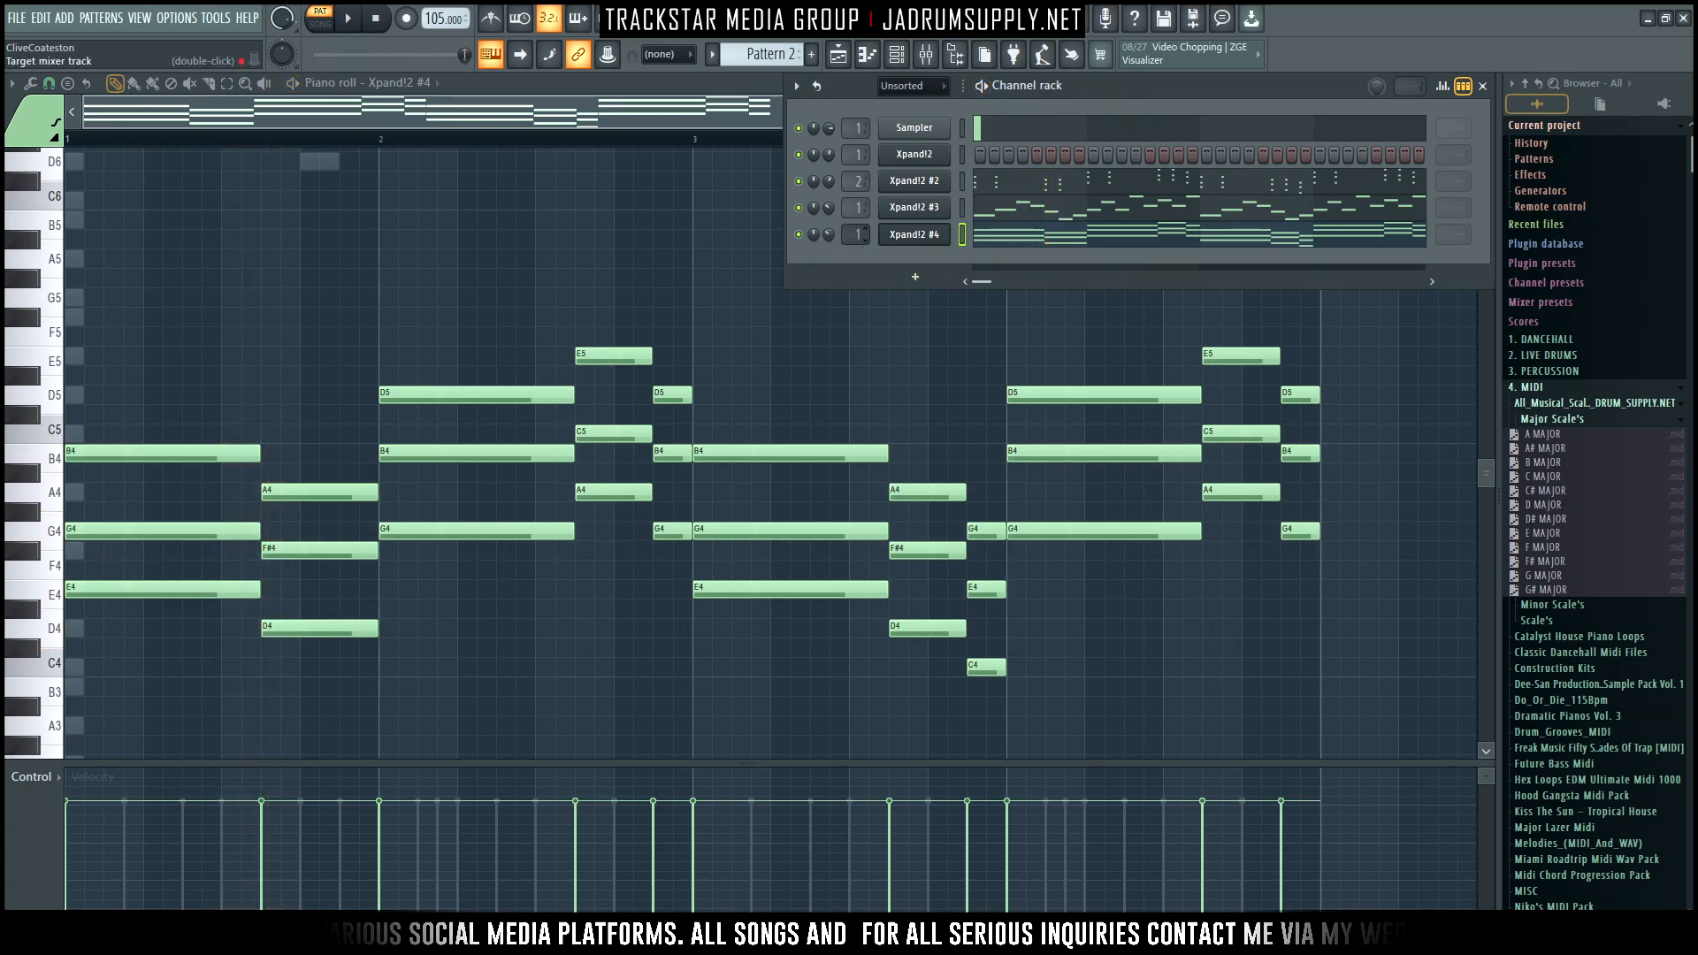
key(space)
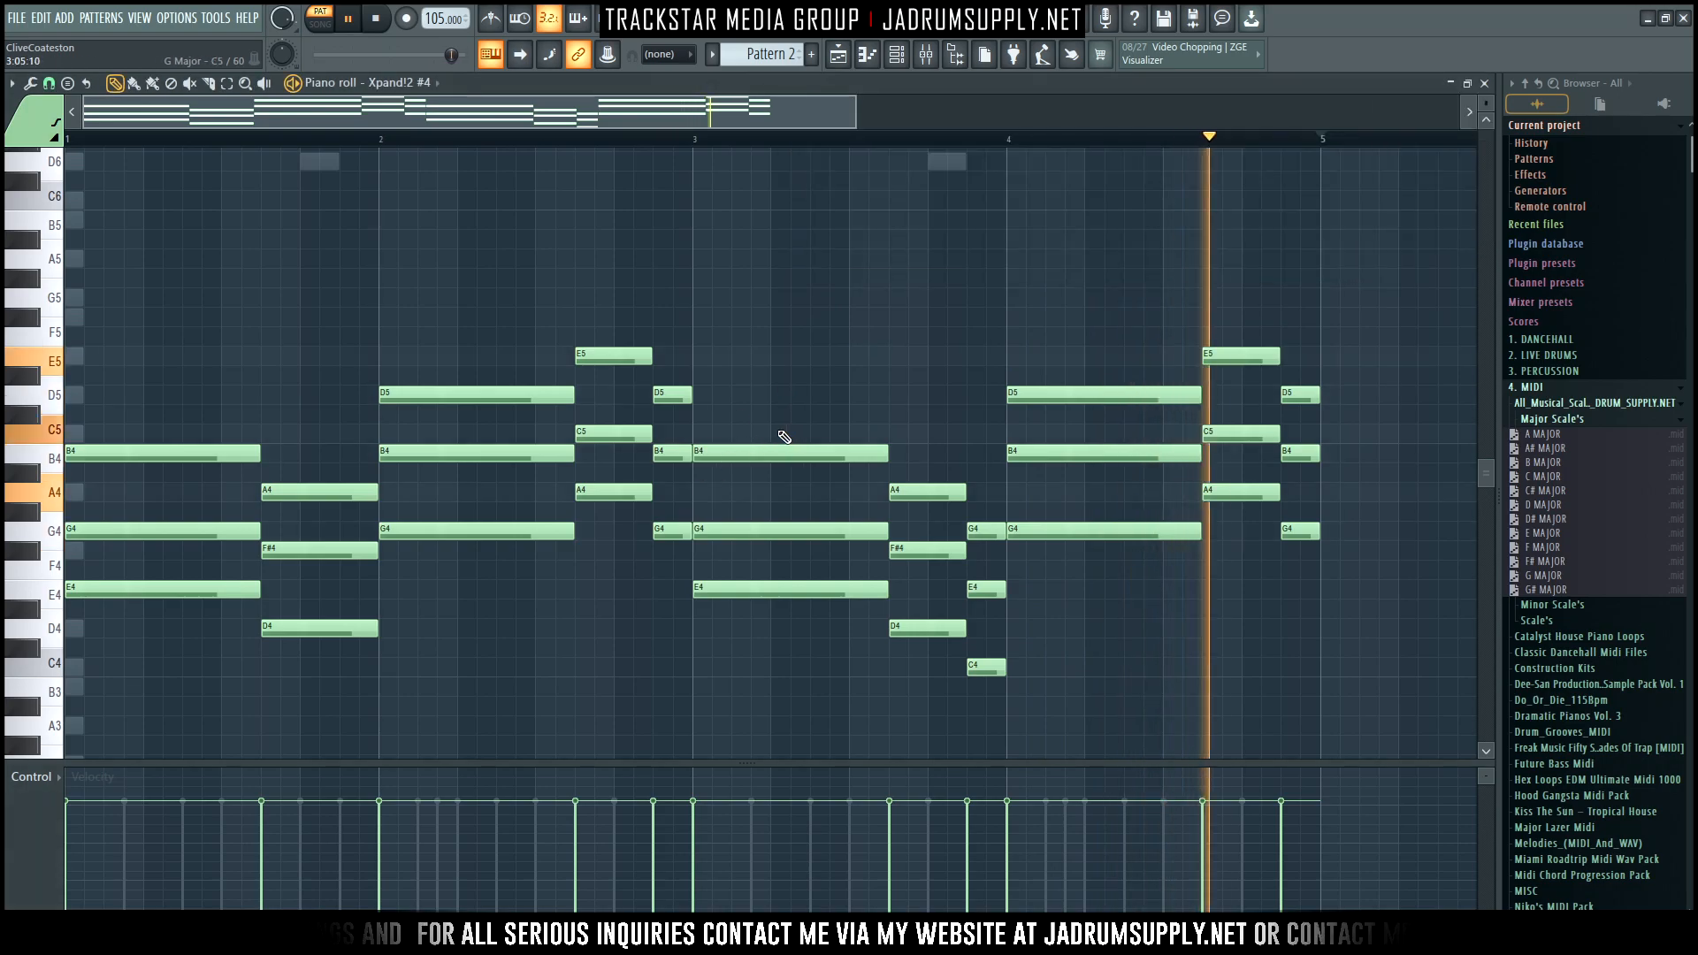
key(F6)
scroll(694, 398, down, 3)
scroll(650, 156, down, 1)
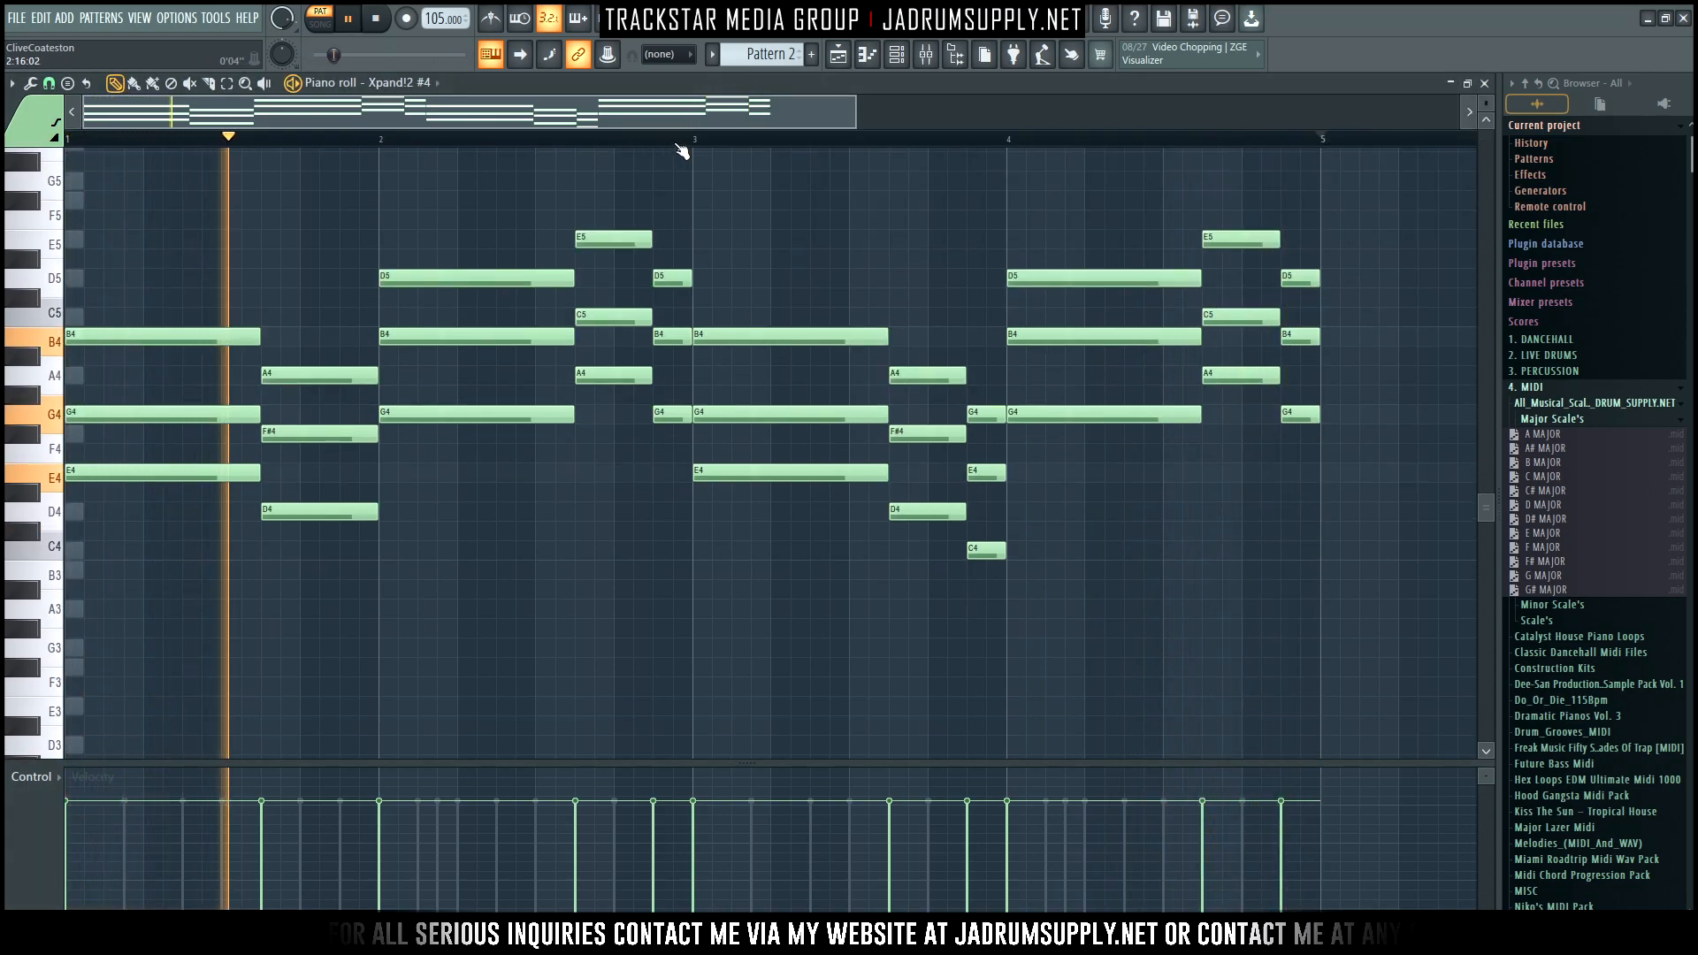
scroll(686, 155, down, 1)
scroll(752, 205, up, 3)
click(898, 56)
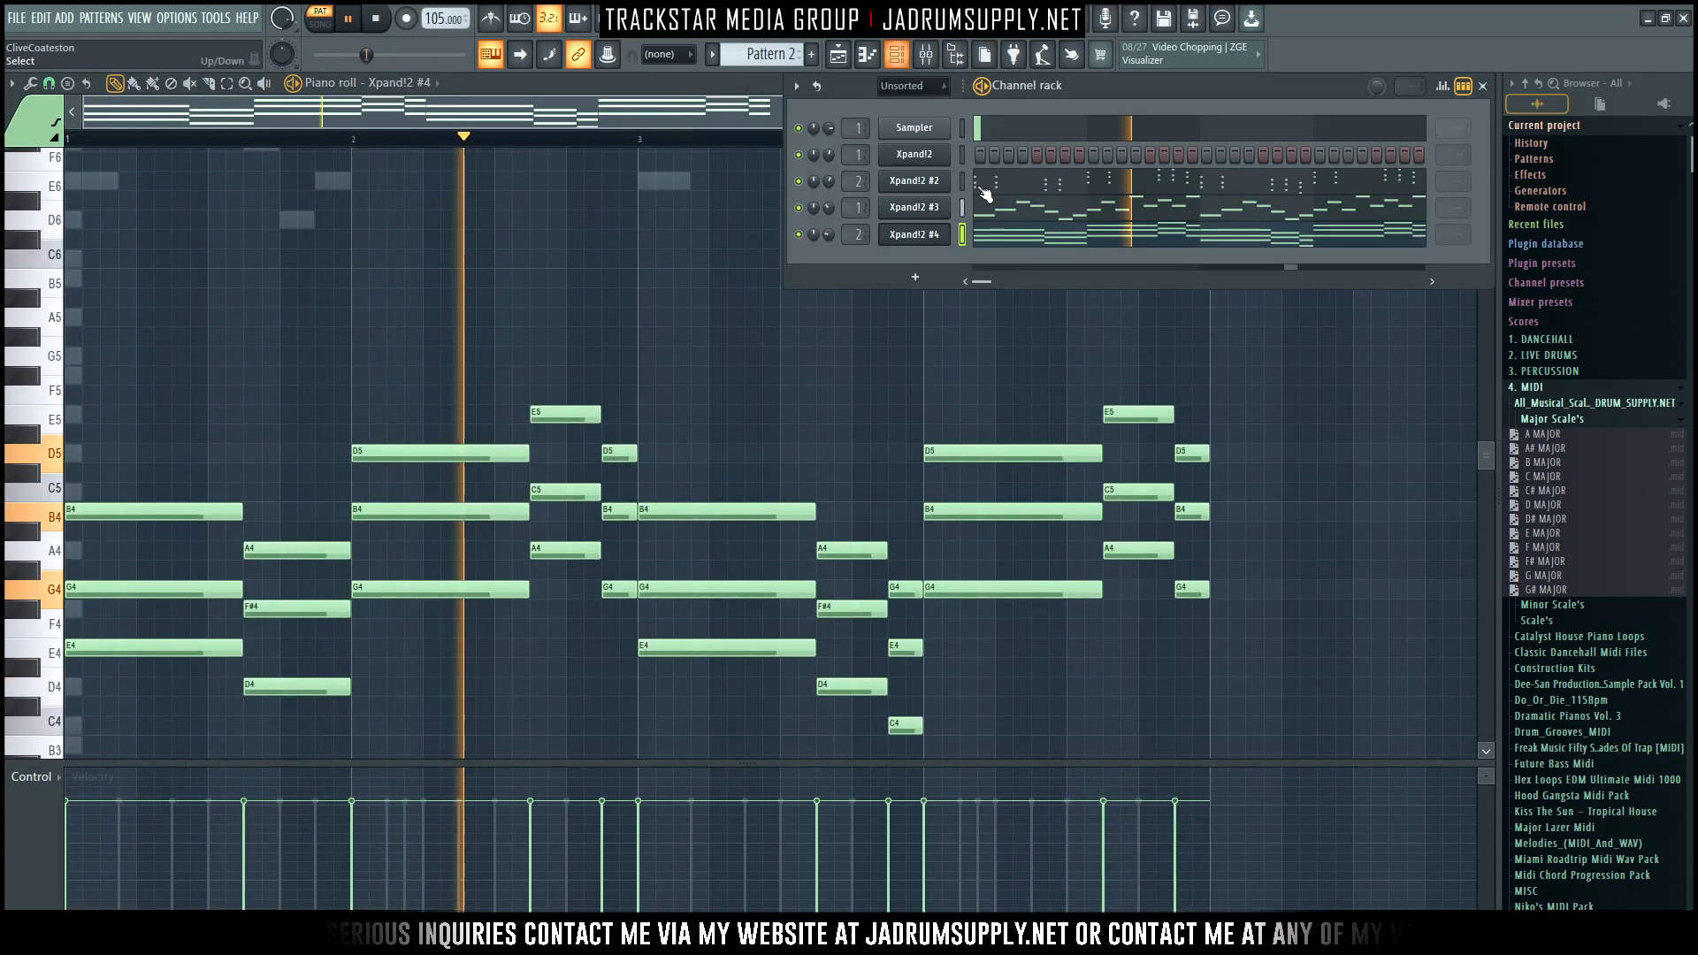
Solo Xpand!2 #4 and turn off Part C, Big Snare+, in its Call To War 1 preset
key(space)
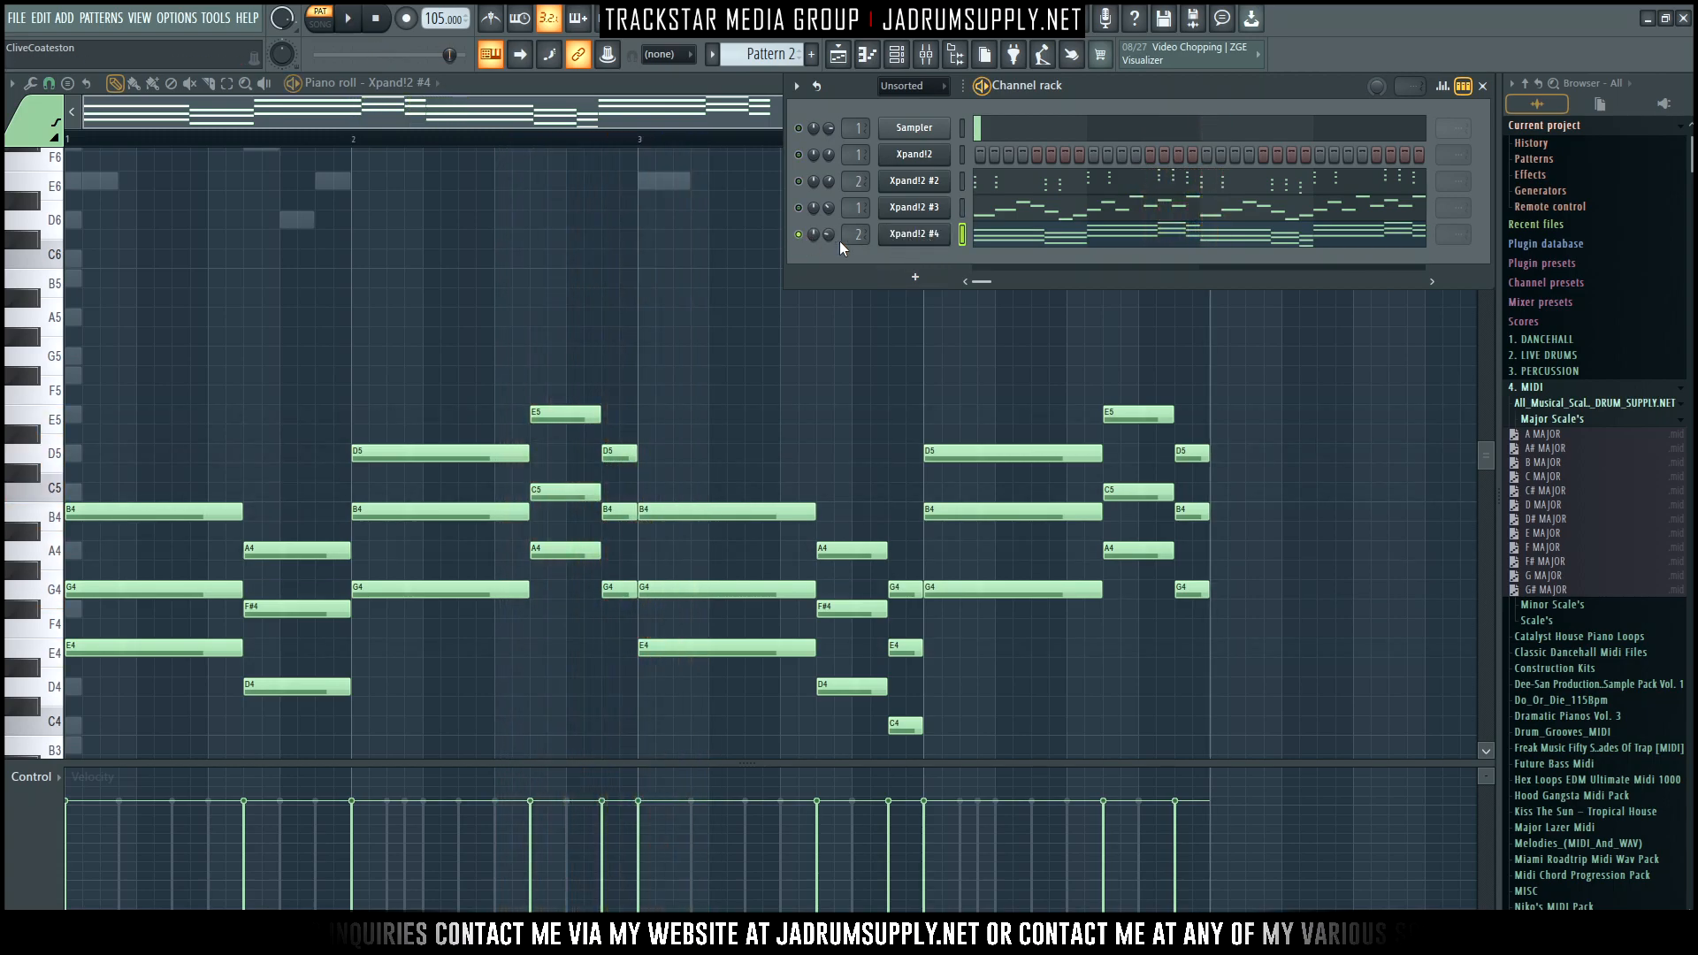
key(space)
click(916, 237)
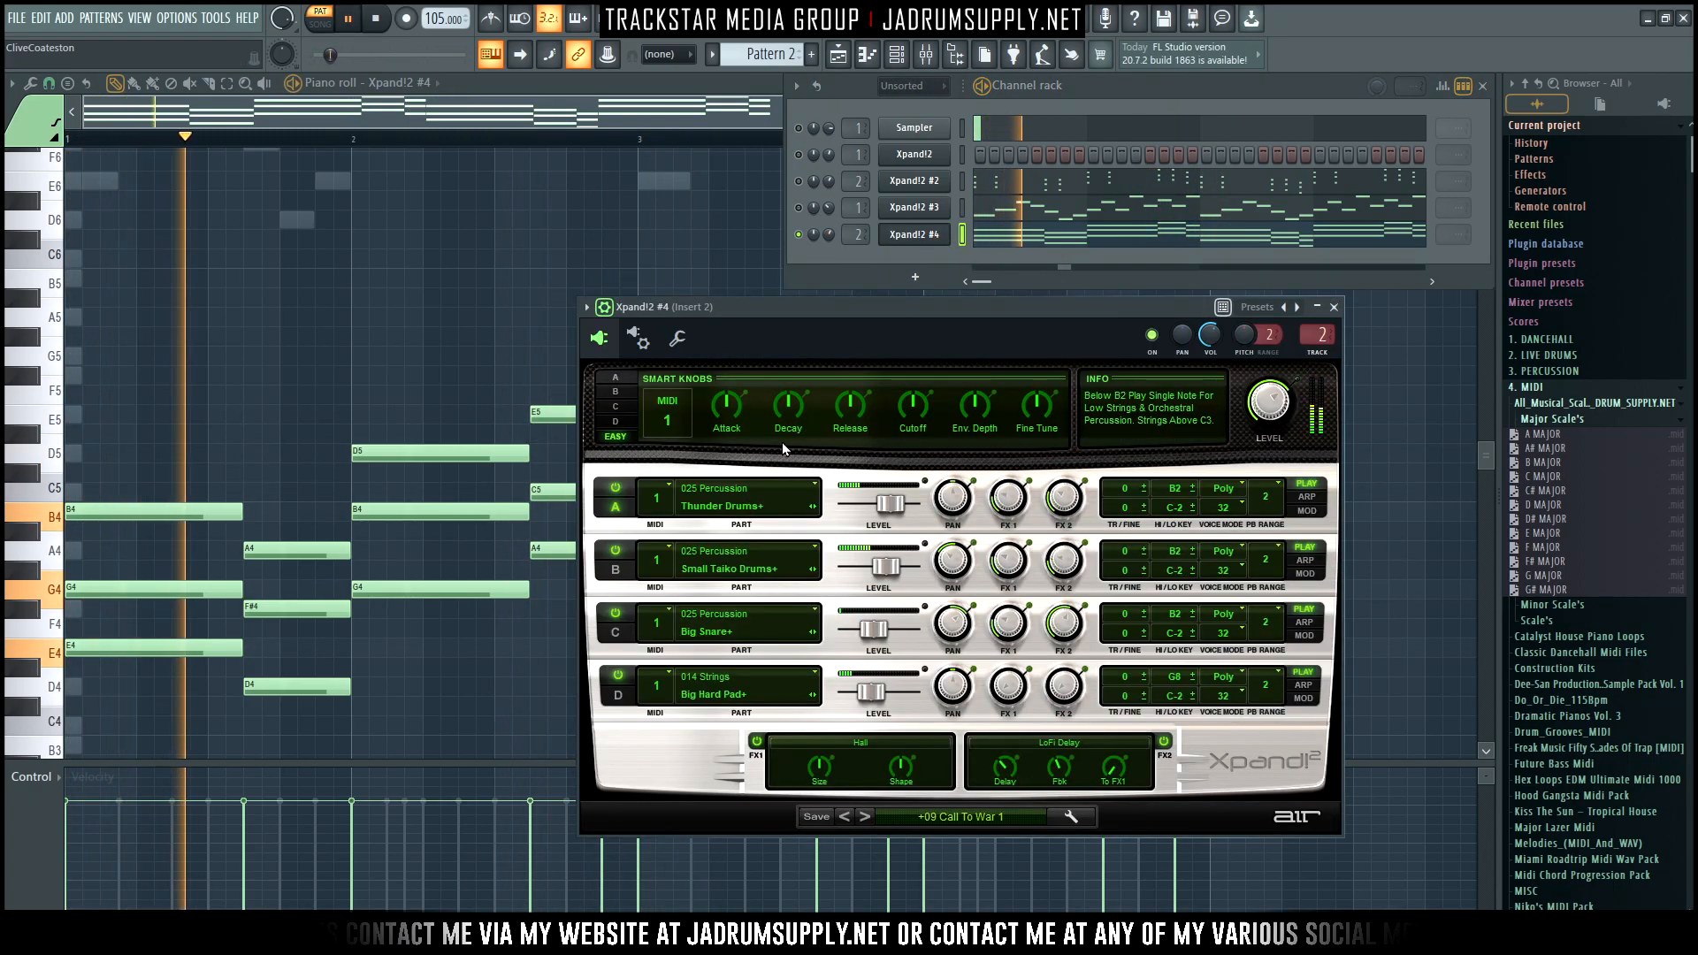
key(space)
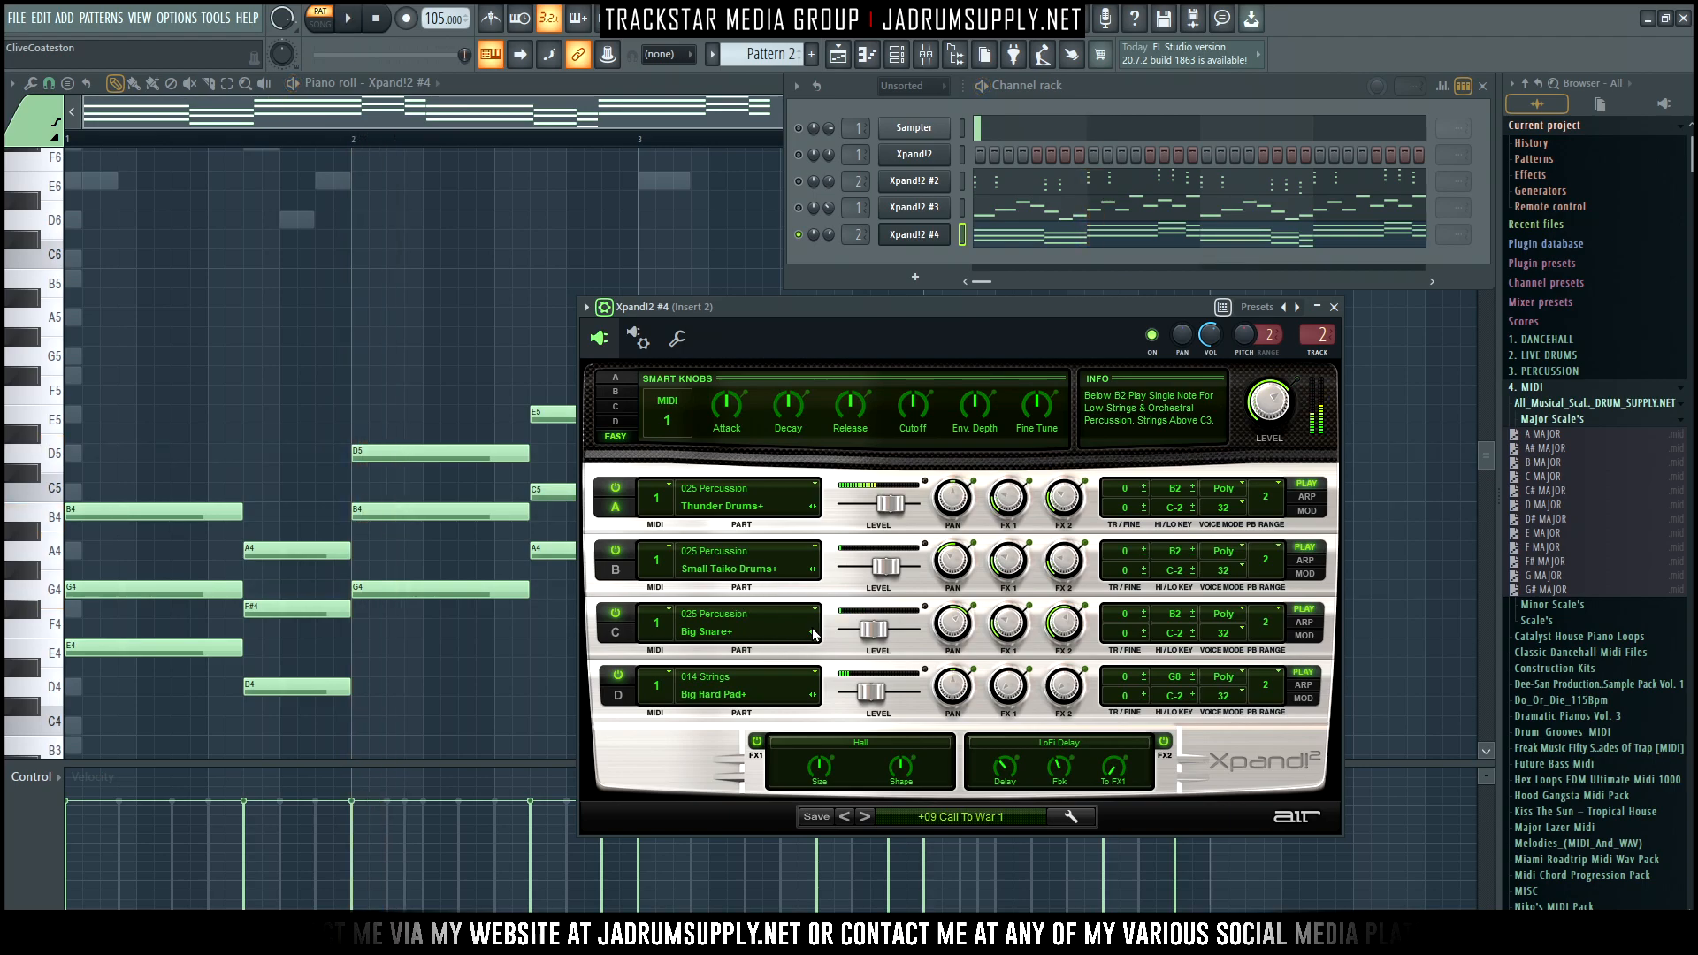
click(613, 621)
key(space)
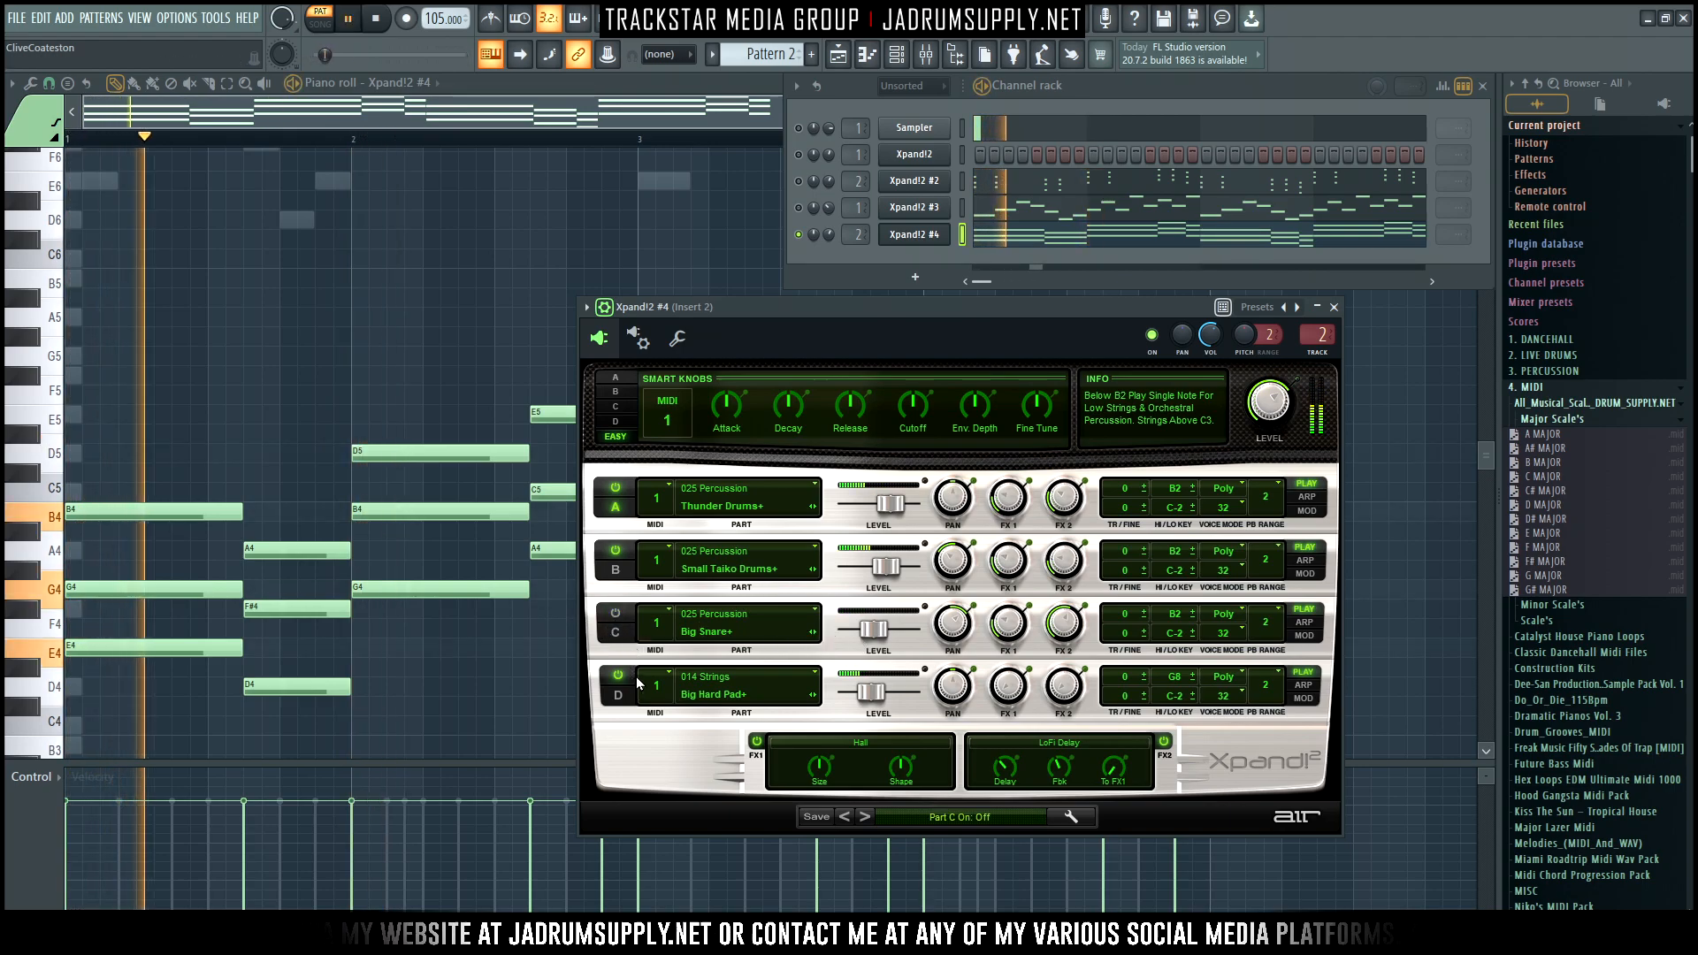
click(1334, 306)
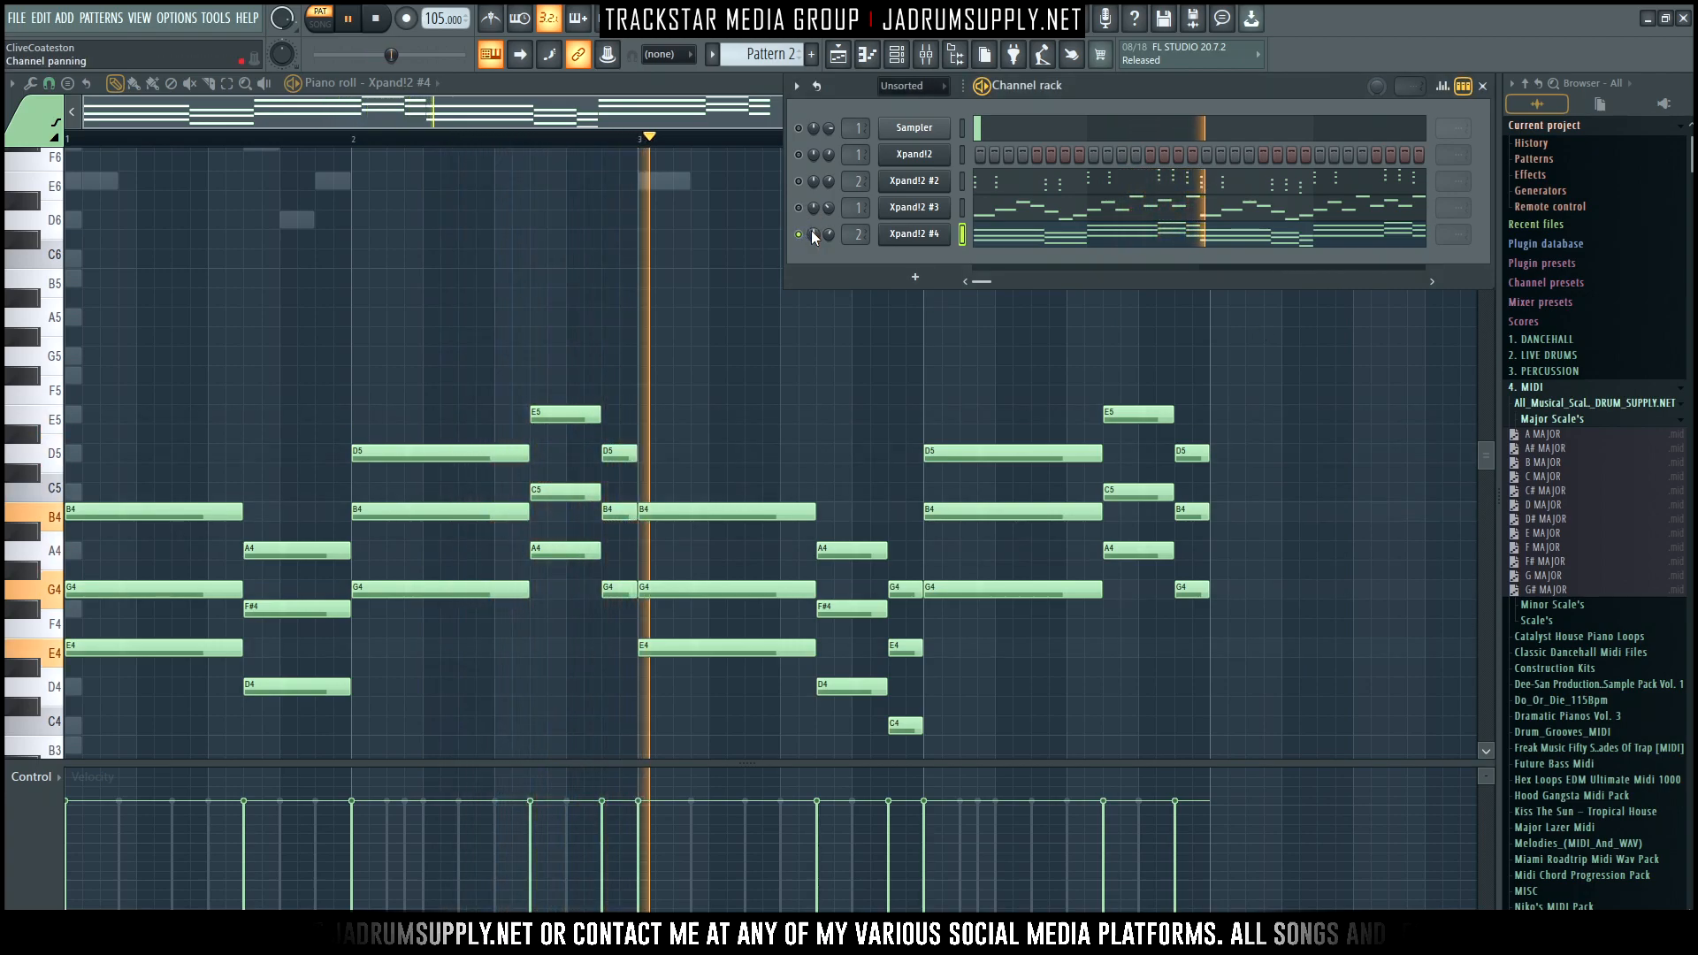
Unmute the Xpand!2 #2 and #3 channels and lower the Xpand!2 #4 channel volume to about 31%
click(799, 182)
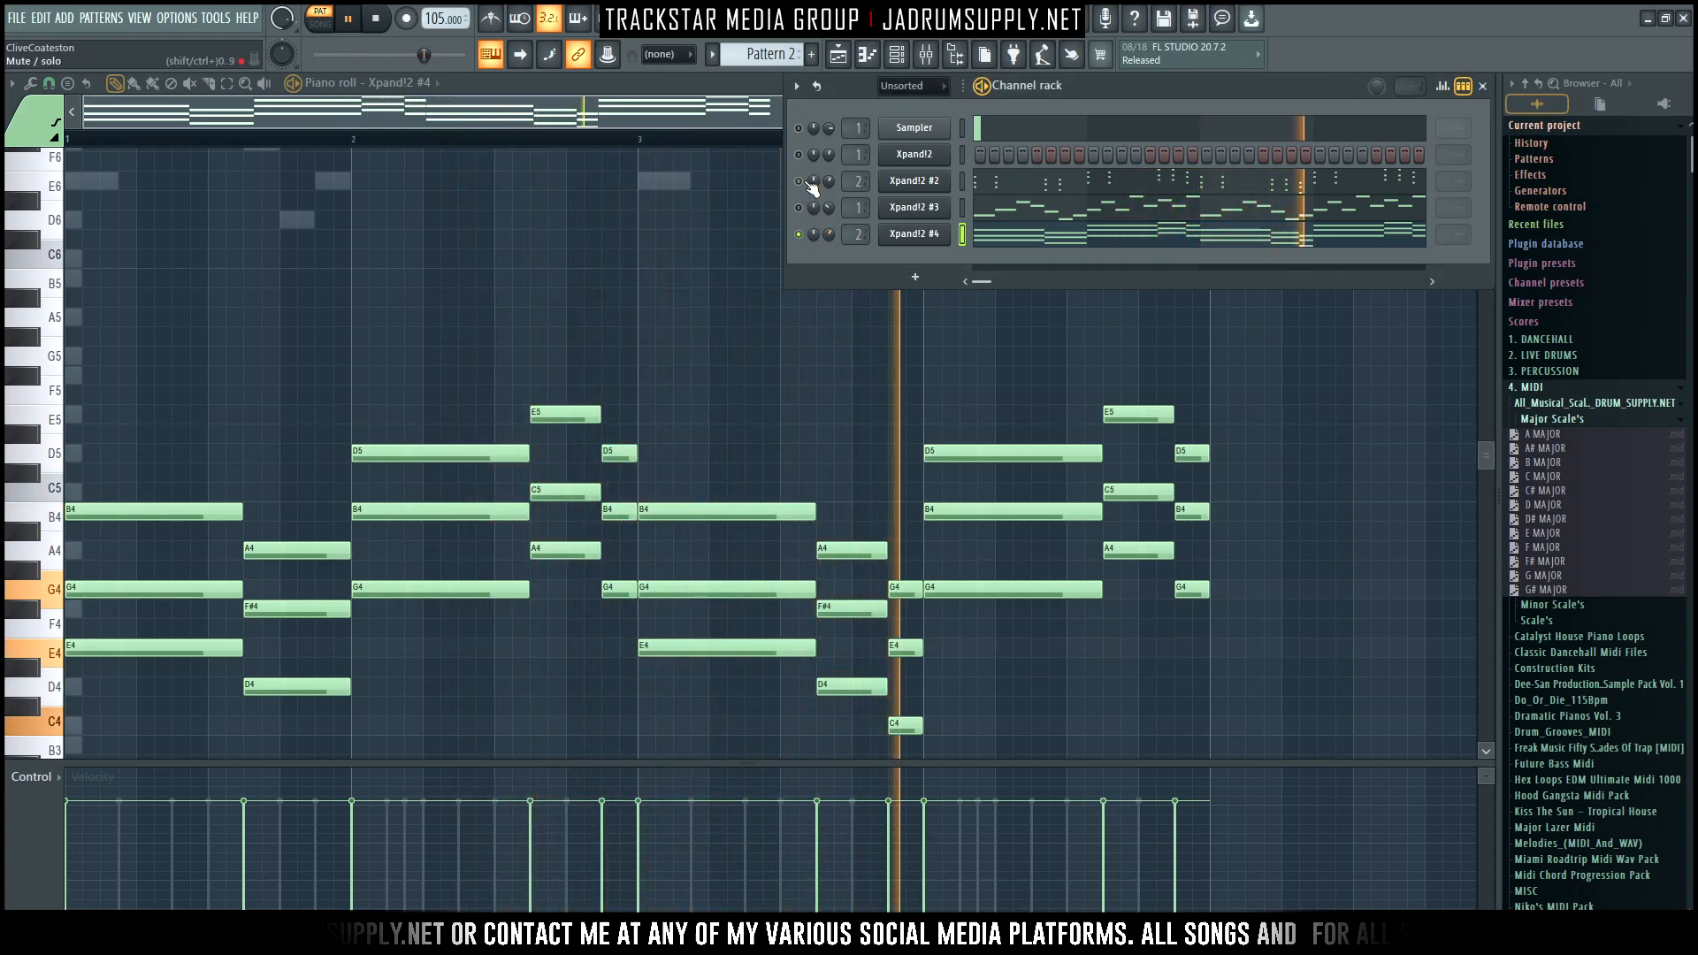
click(798, 207)
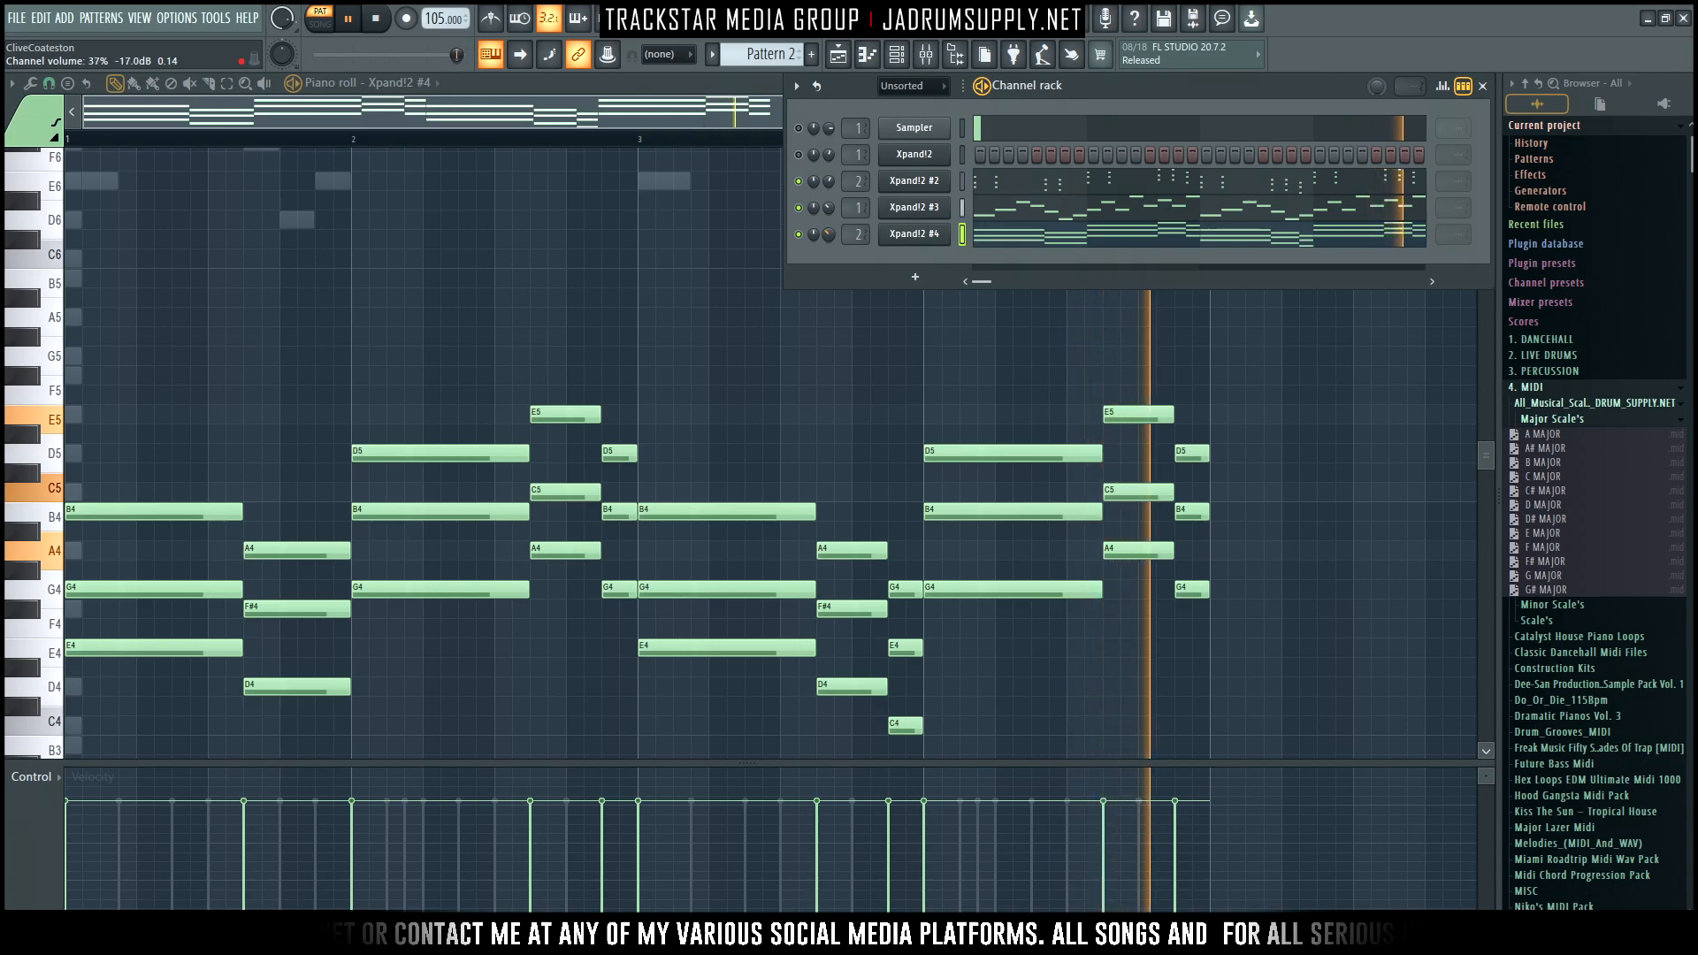
drag(833, 230, 835, 232)
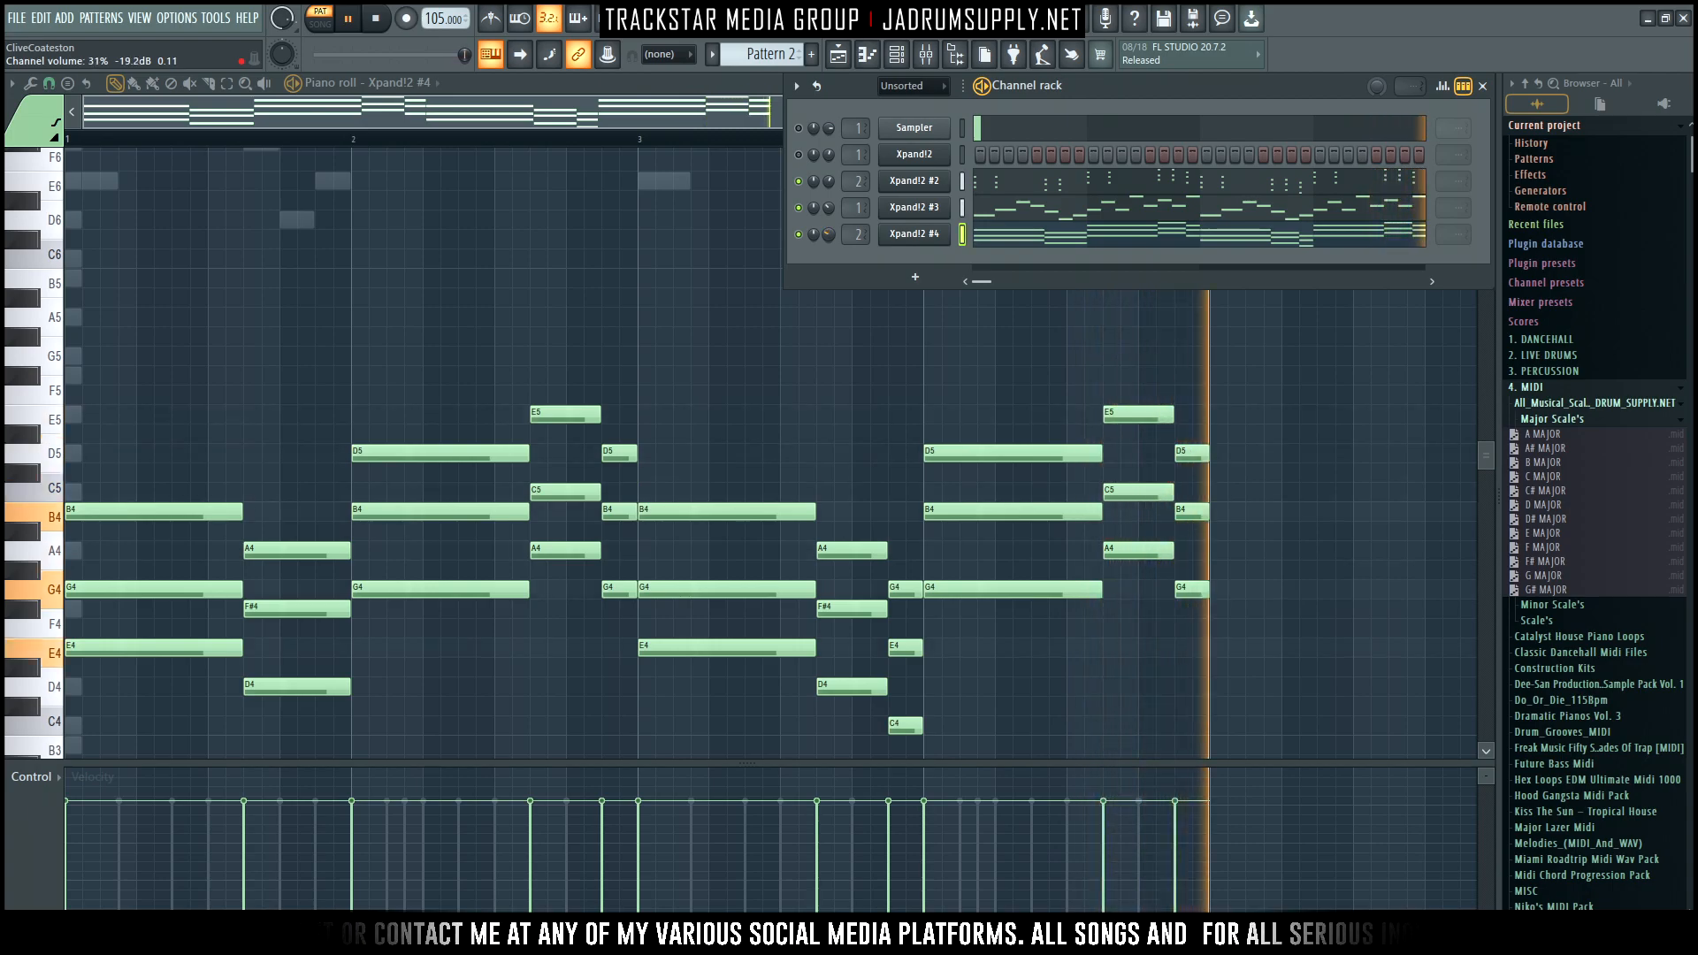
Find Yaad Vibez_Snare_2_[Dancehall_Trap] in the Yaad Vibes Drumkit's Bonus snares and open it in a new channel
click(1539, 386)
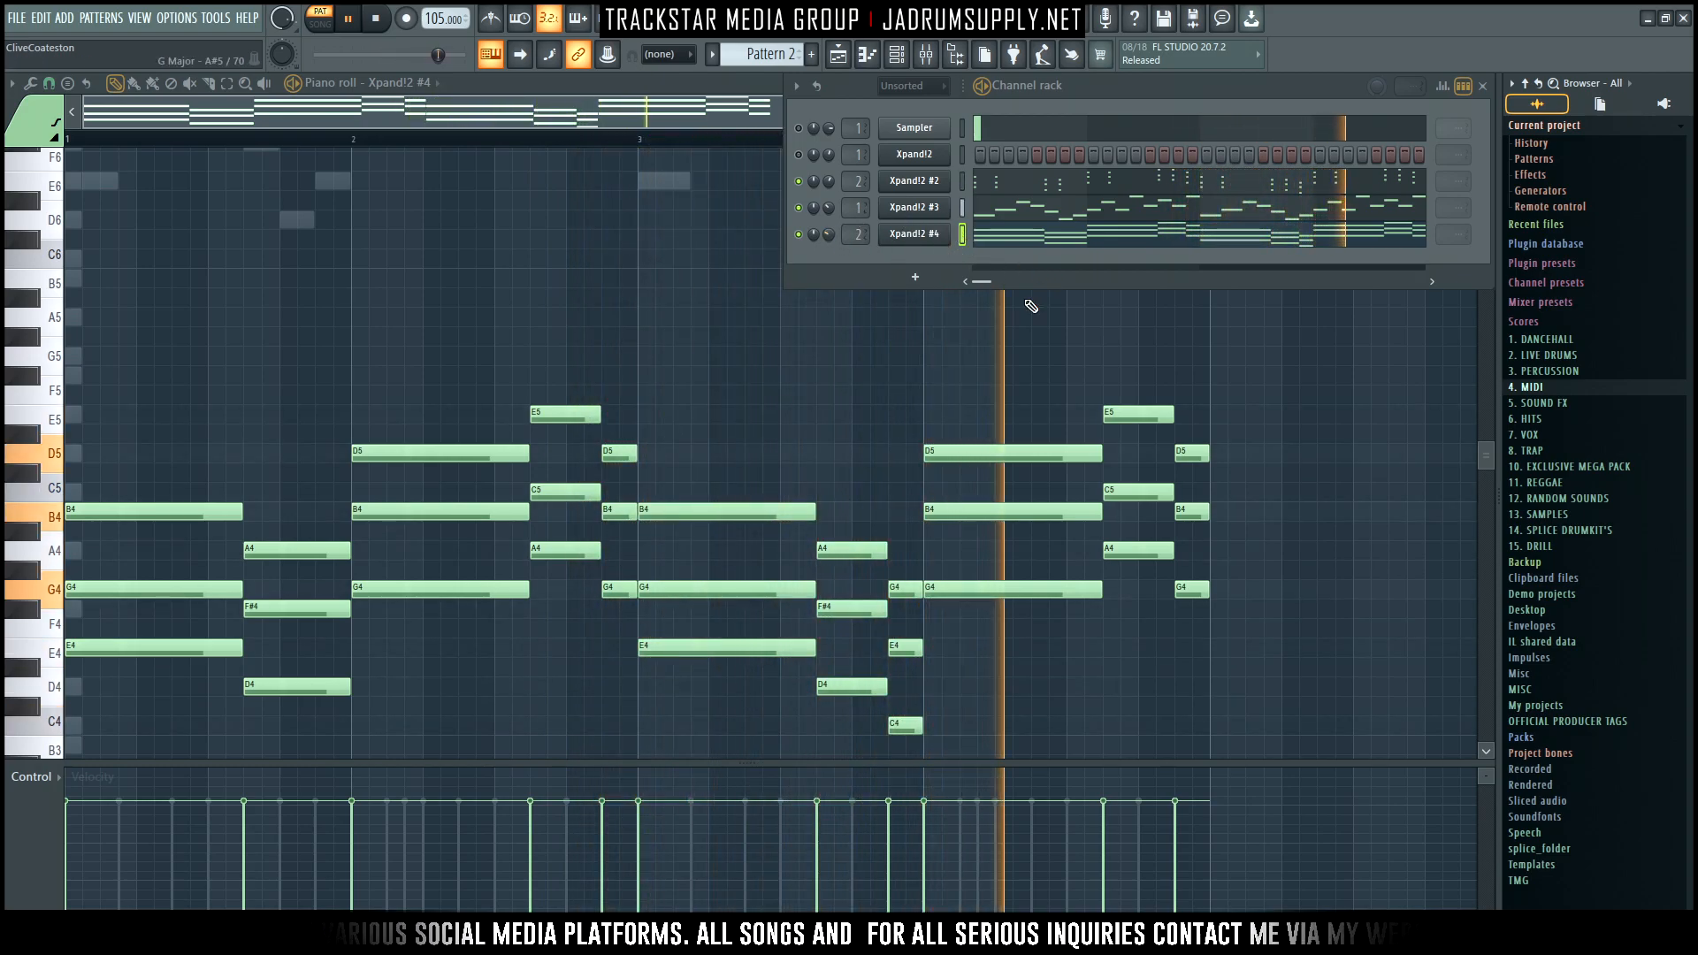
key(space)
click(1547, 340)
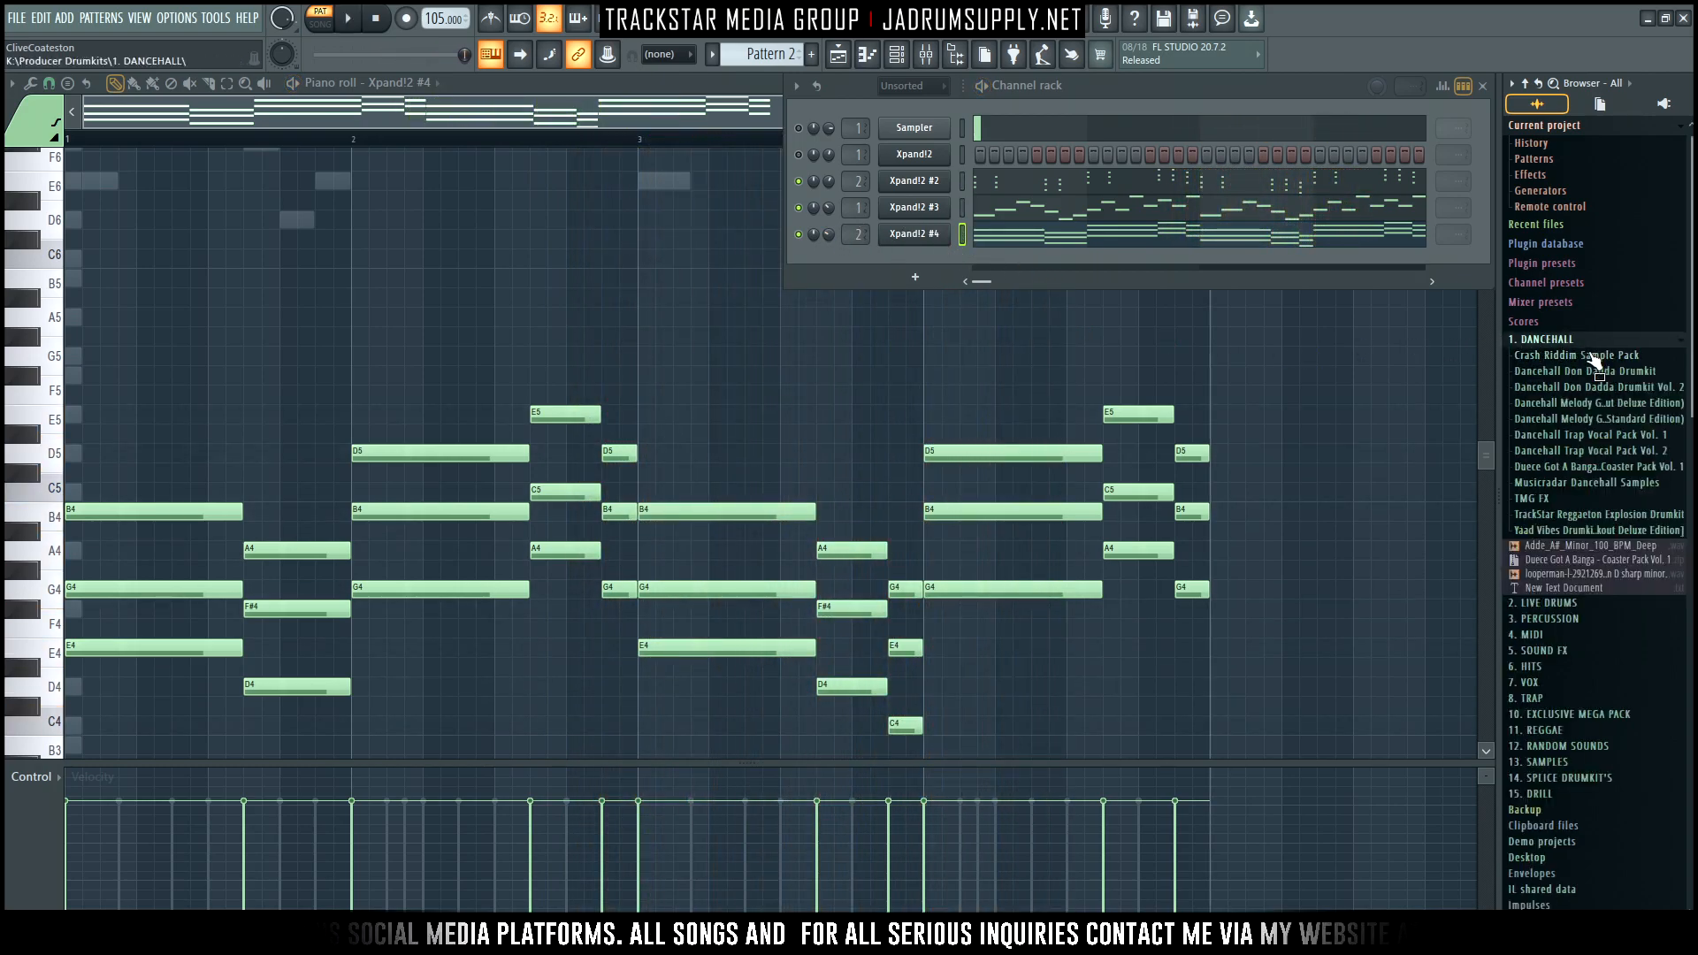
click(1566, 533)
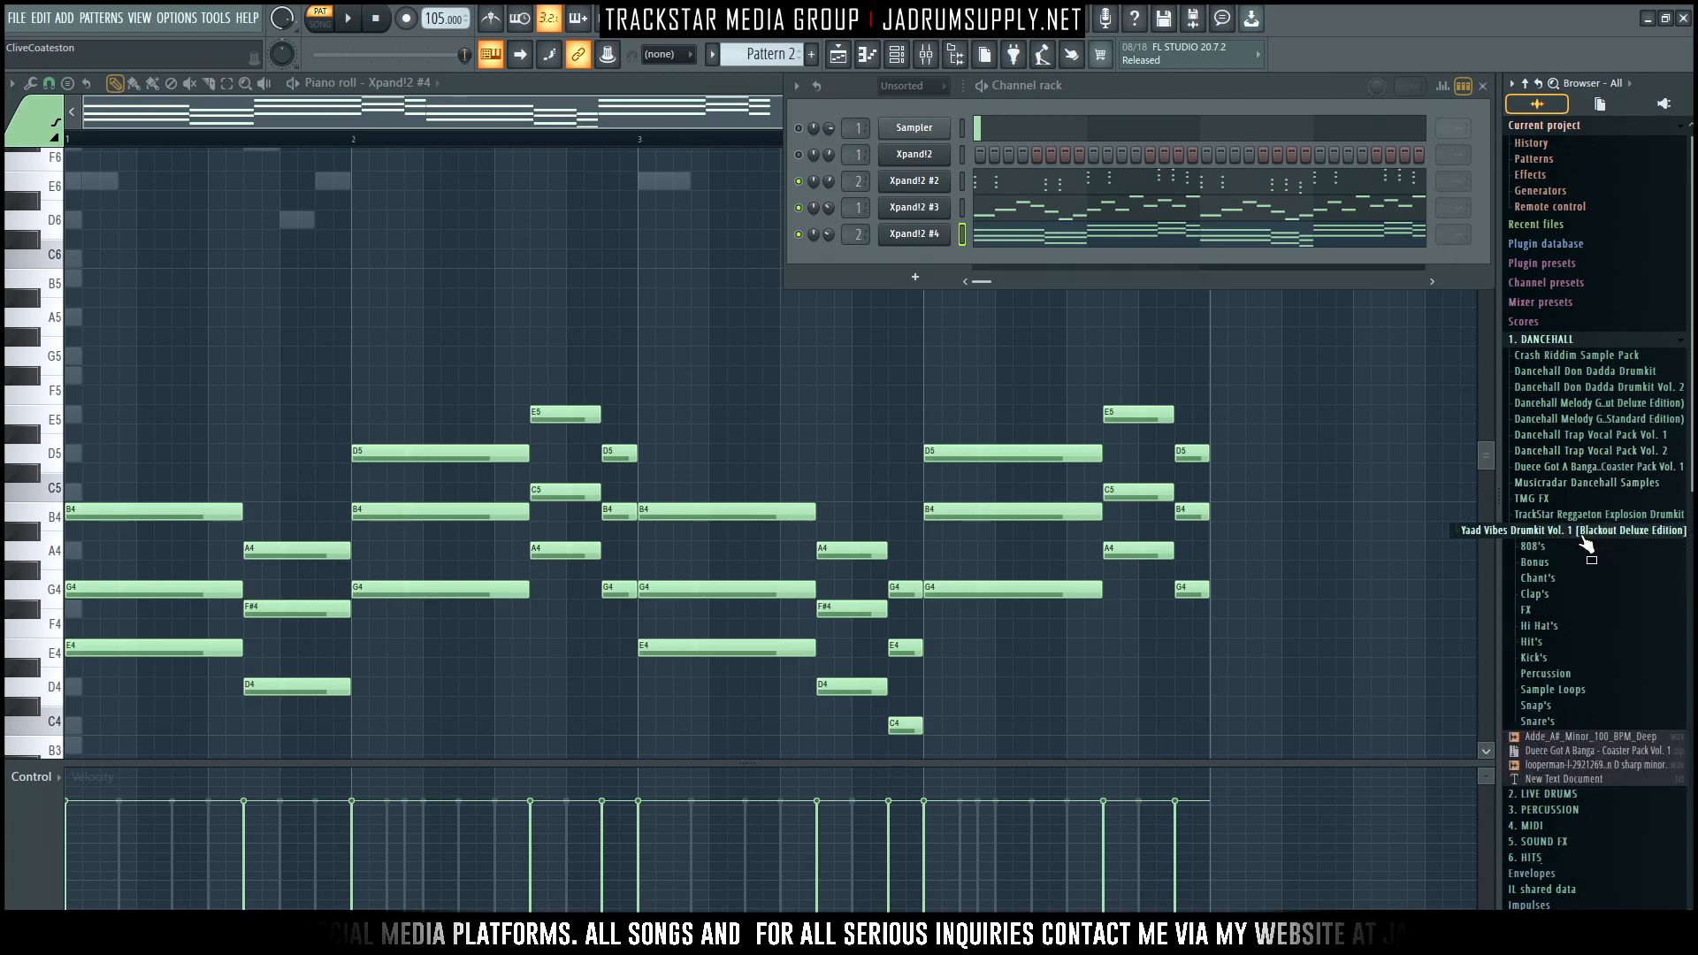
click(1539, 720)
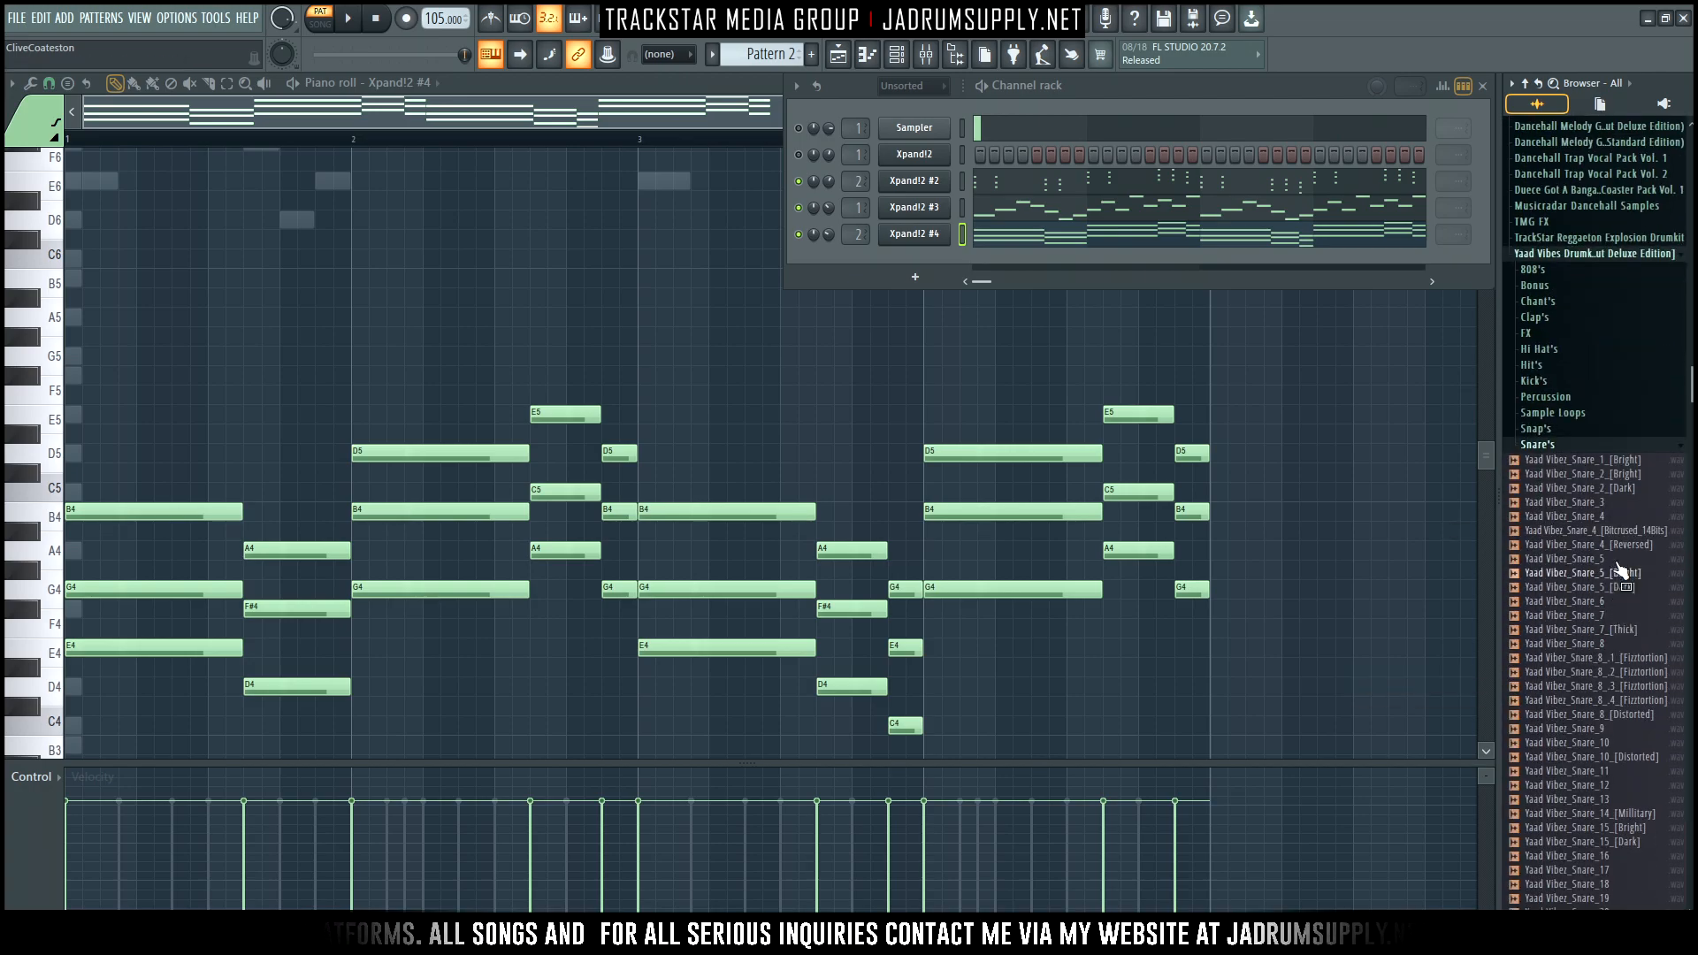
scroll(1611, 609, down, 4)
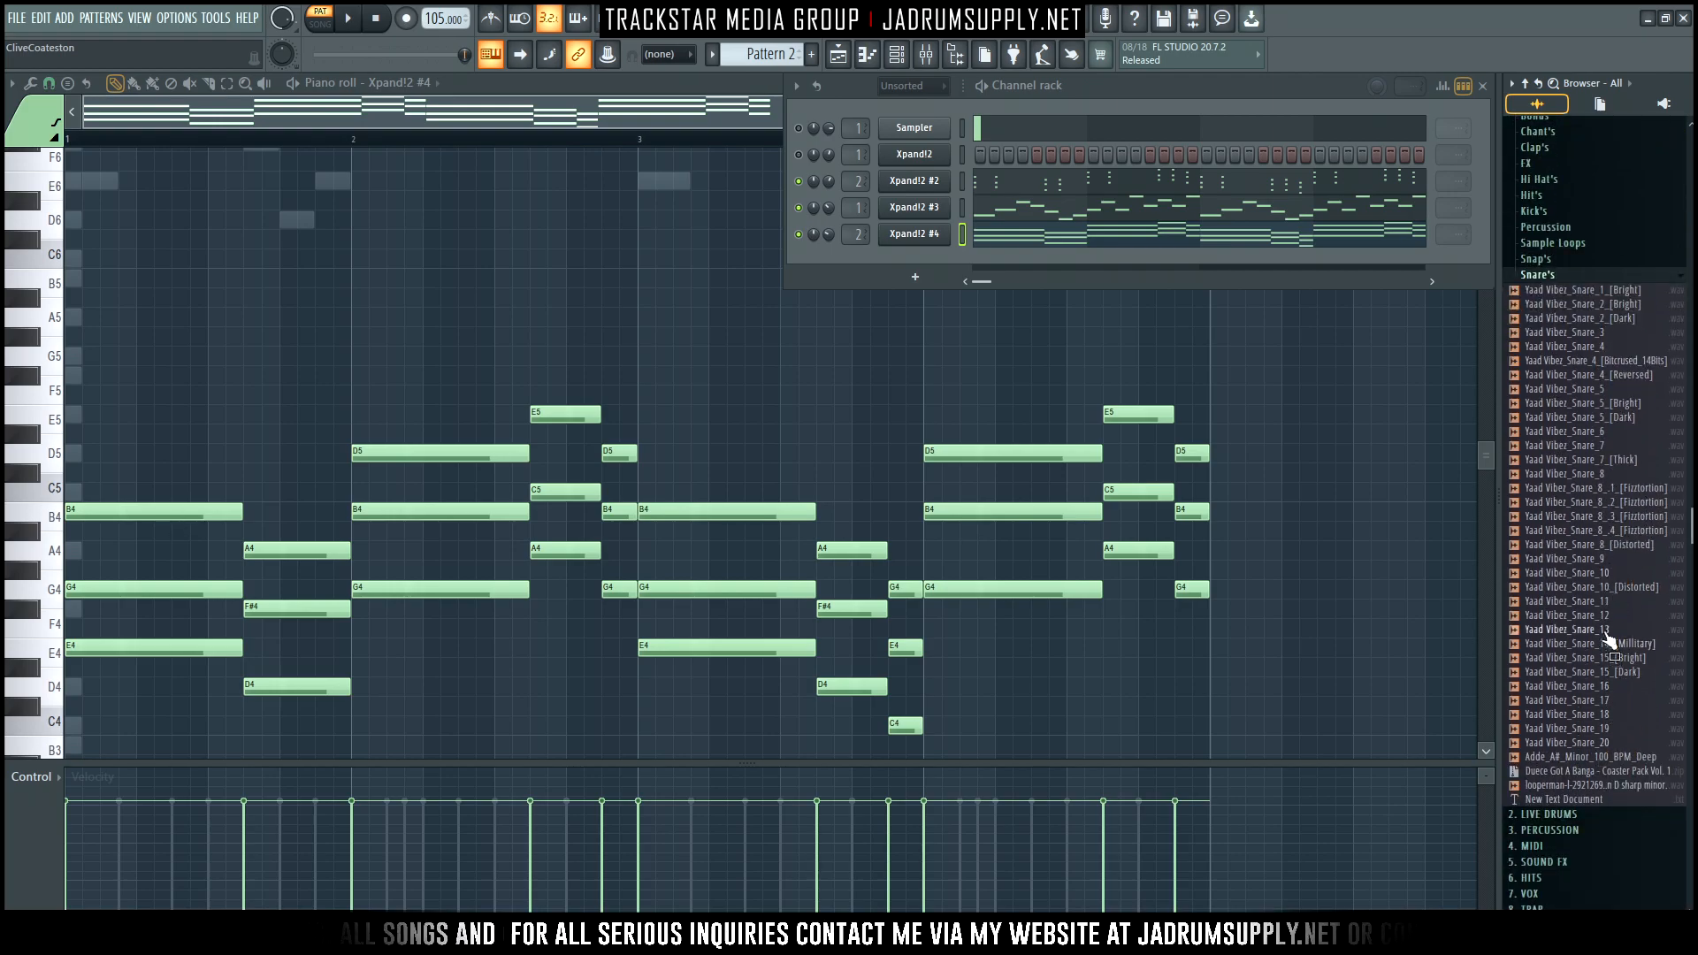
scroll(1595, 442, up, 4)
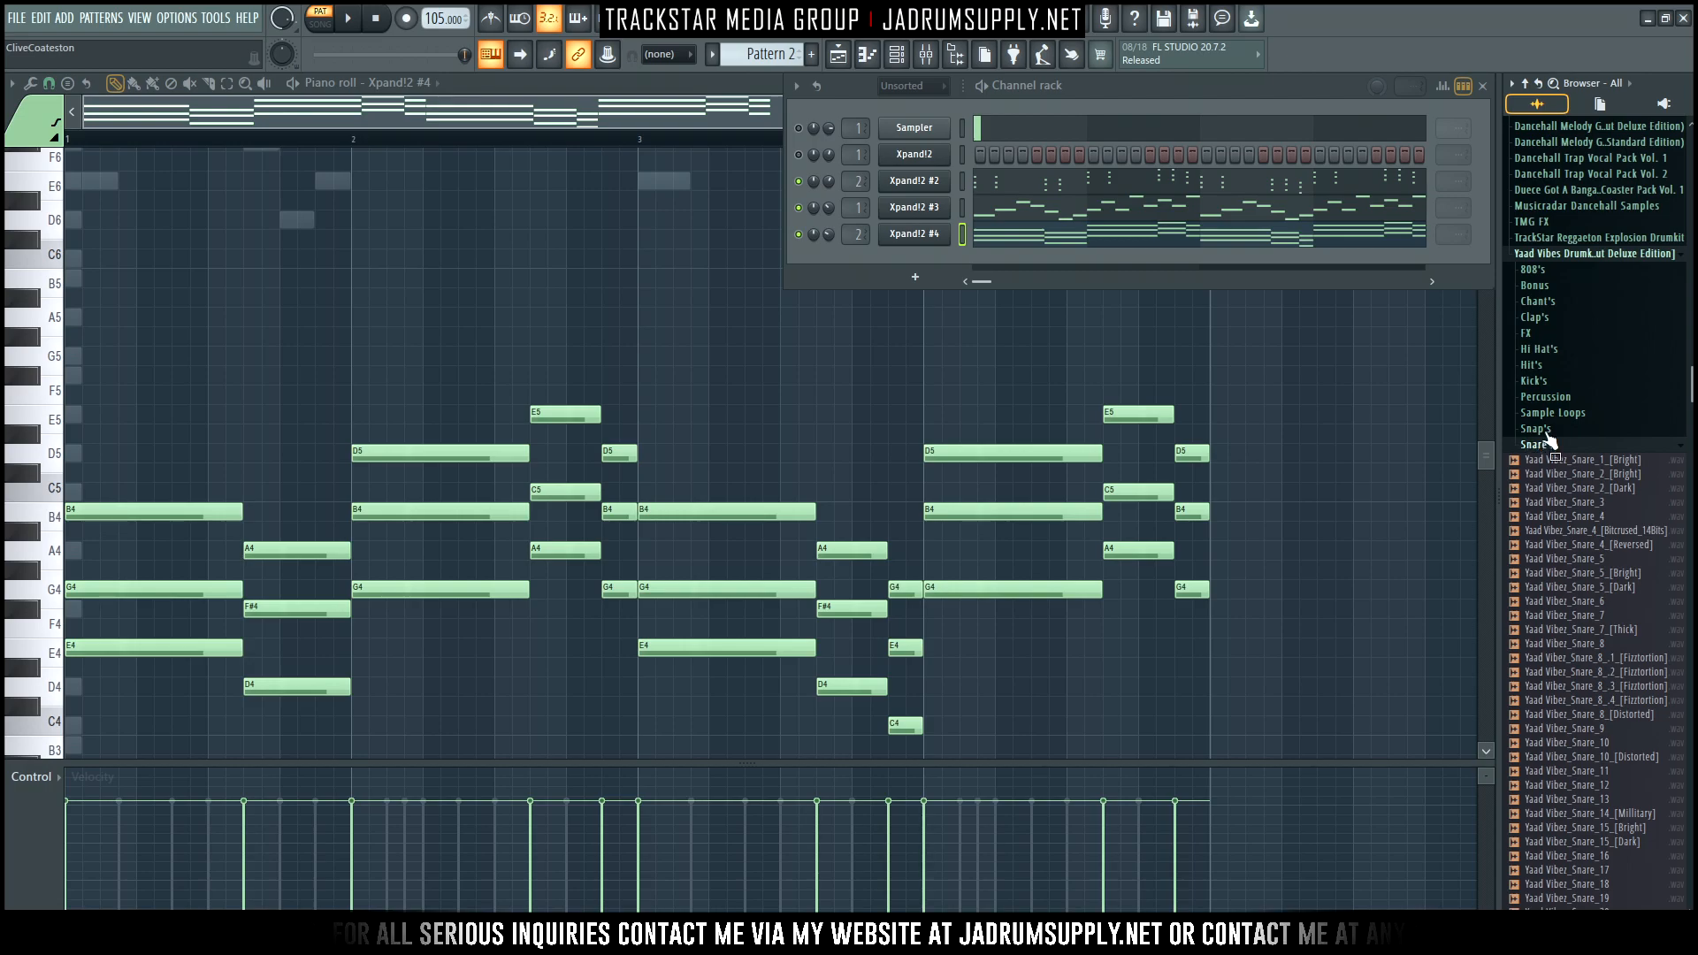
click(1536, 284)
click(1543, 364)
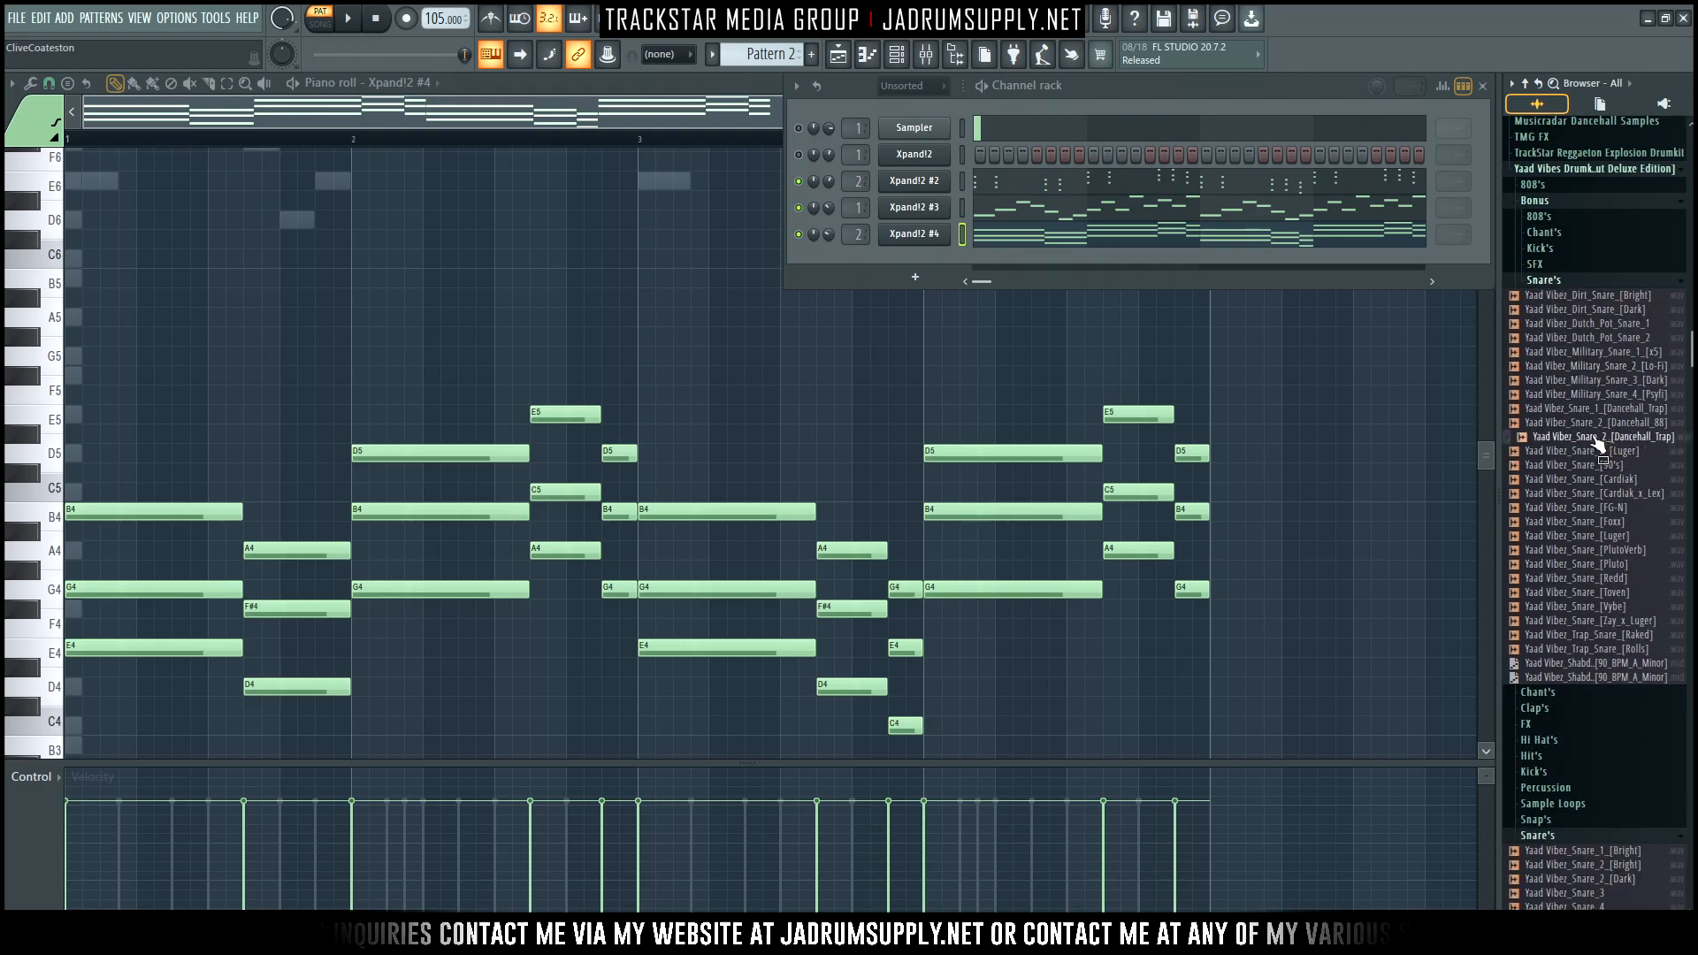
right_click(1599, 442)
click(1619, 454)
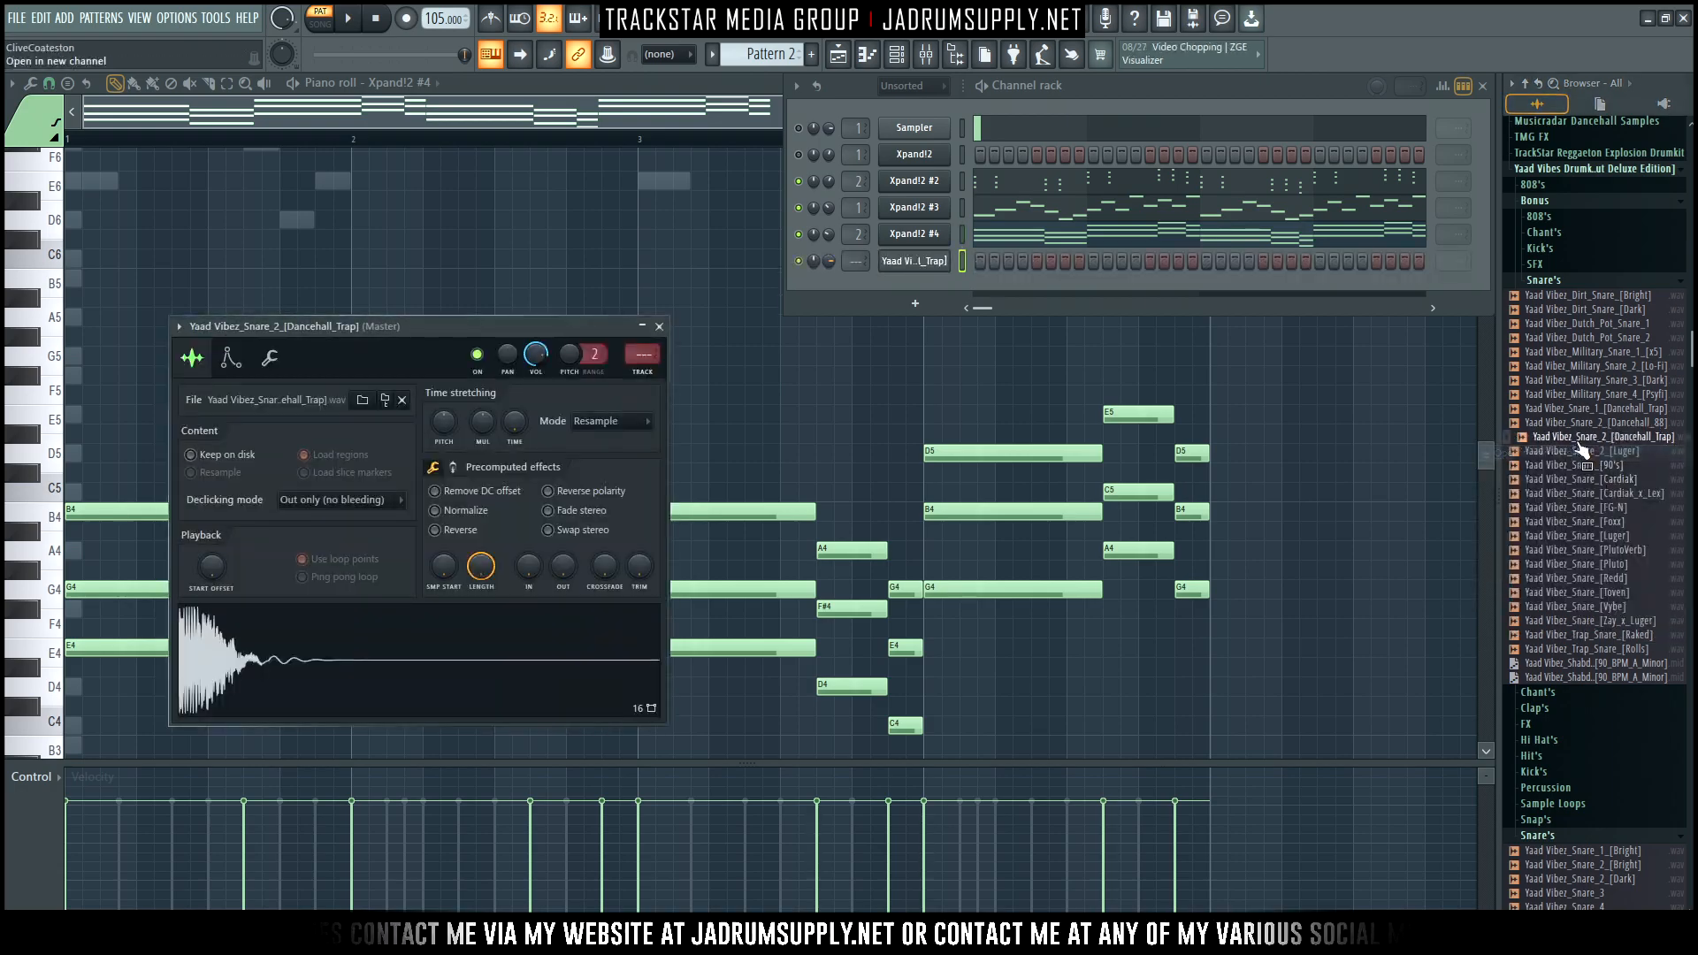
Program the snare channel on steps 4, 13, 20, 29 and 32 during playback
key(space)
click(1022, 261)
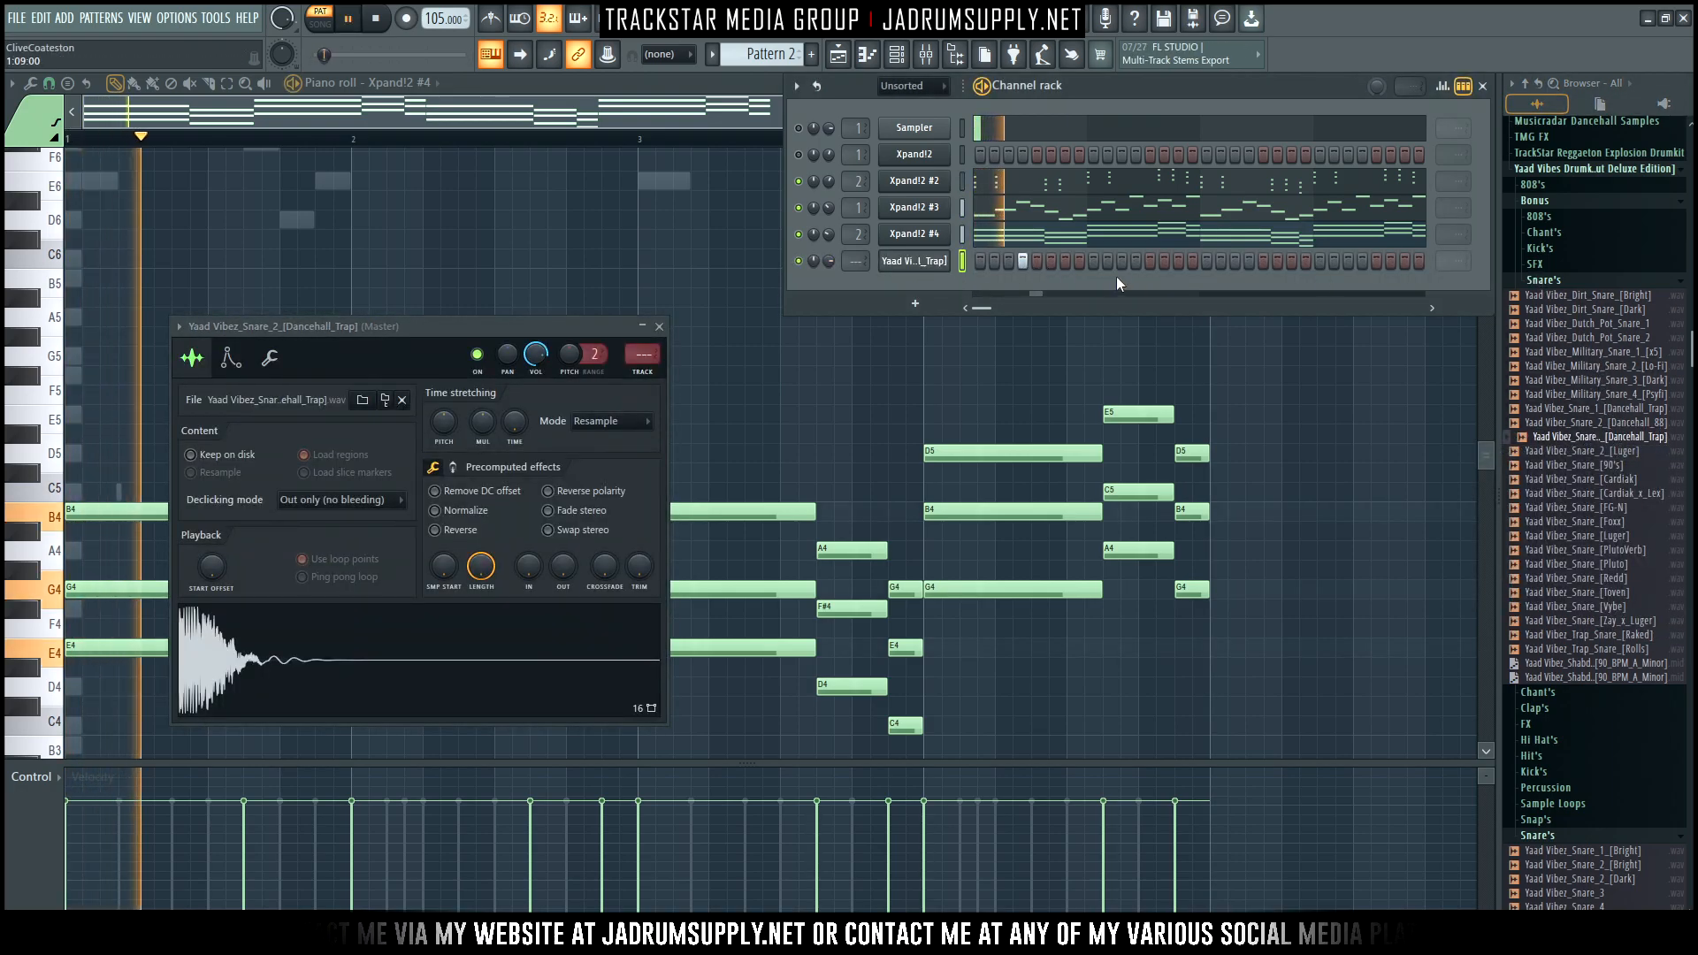
click(1150, 261)
click(1248, 261)
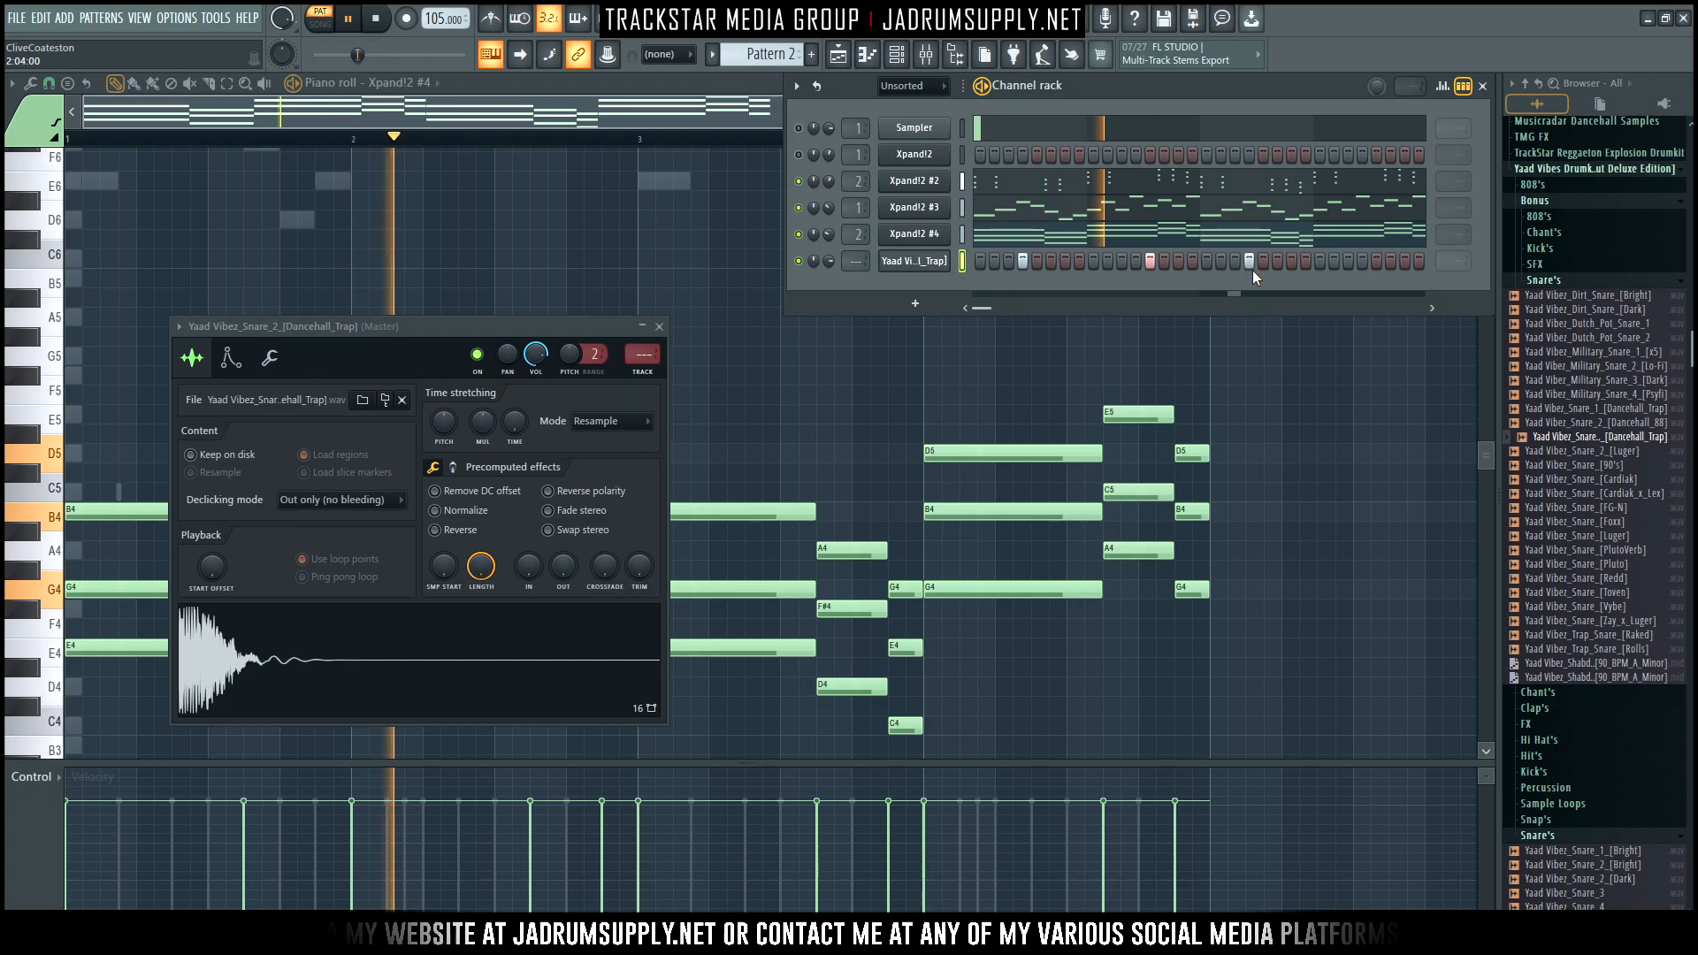
click(1404, 261)
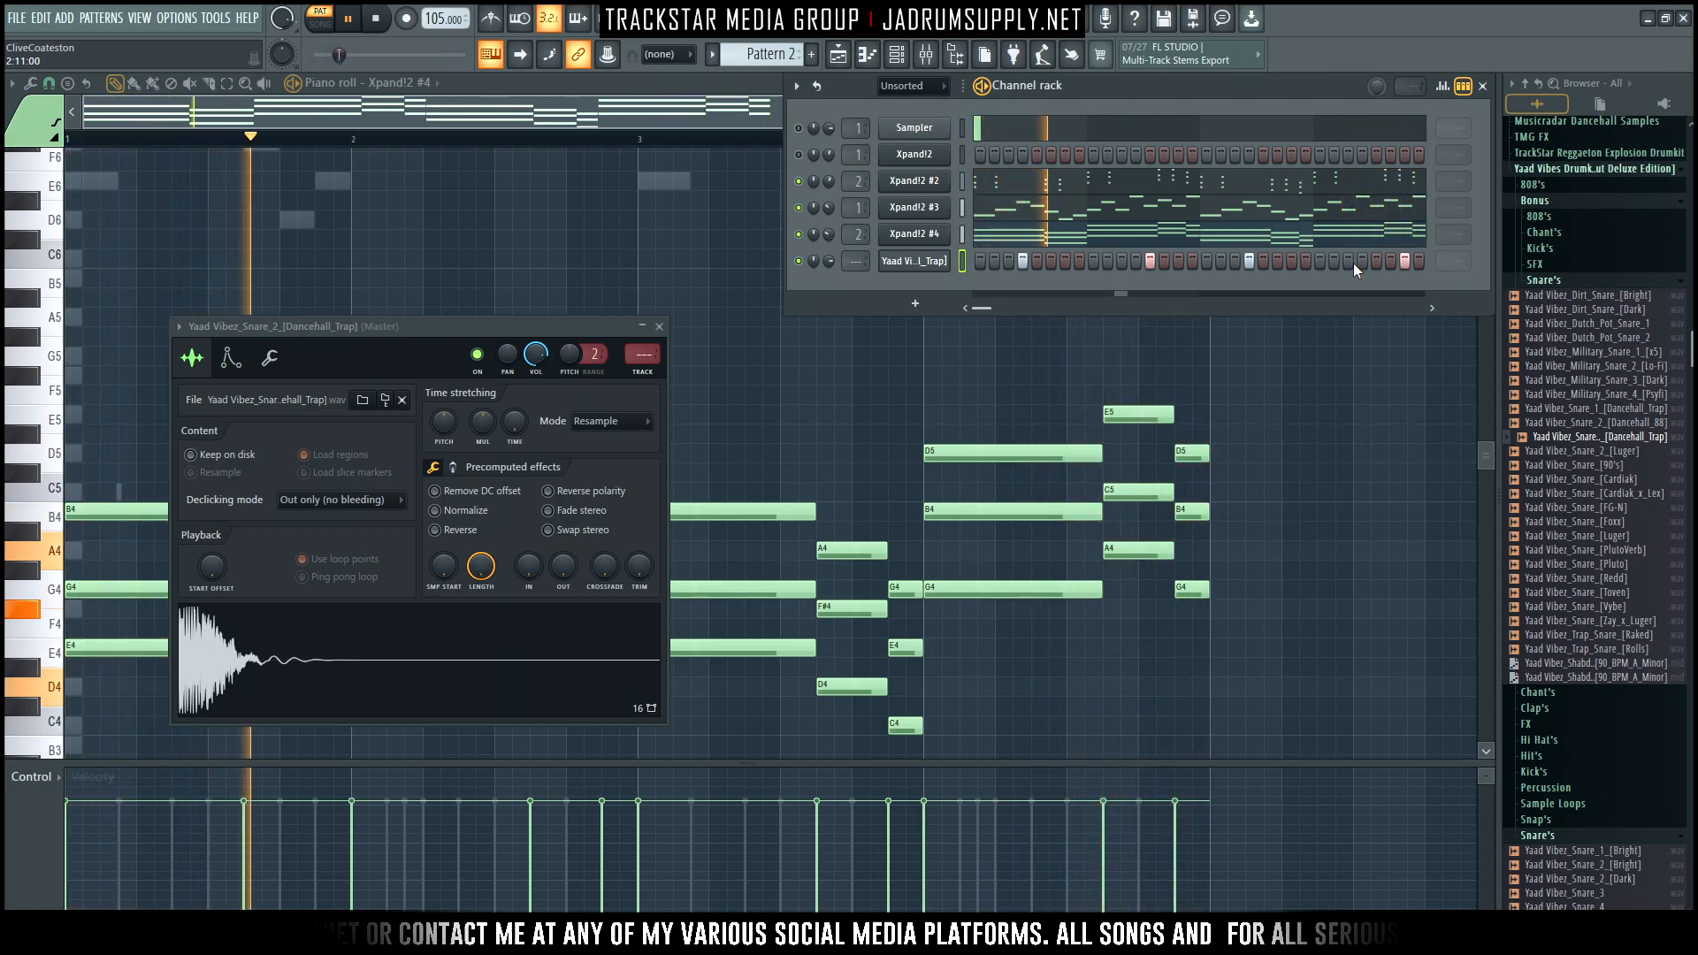
click(1378, 260)
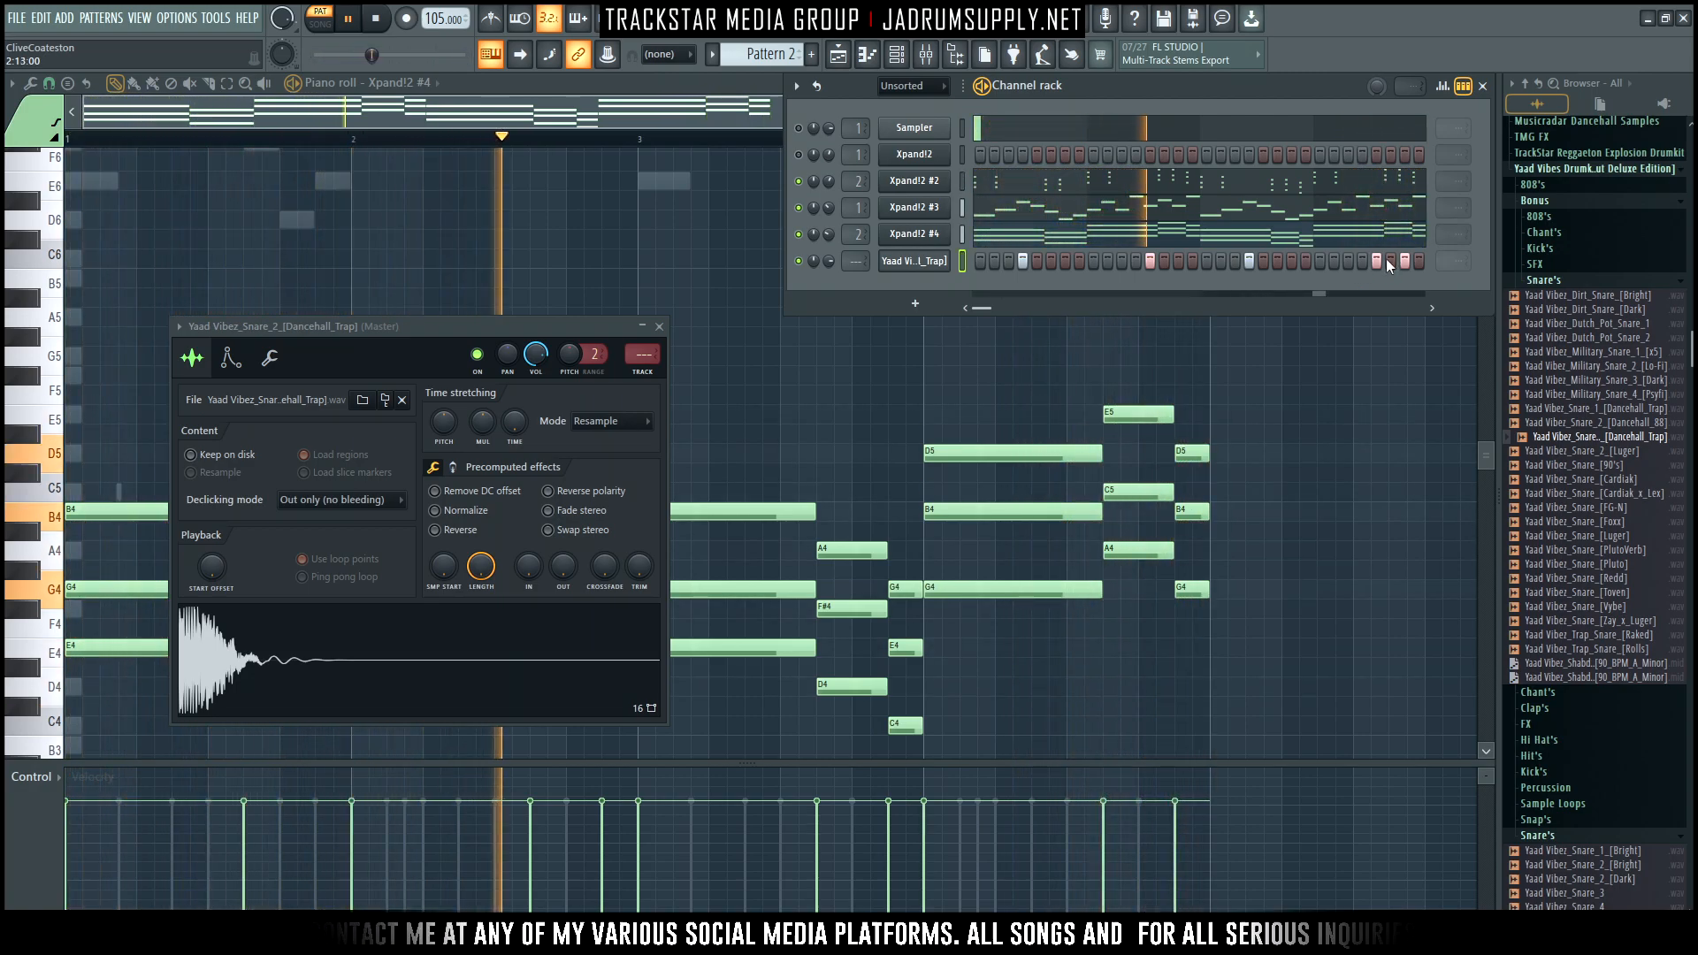
click(1413, 261)
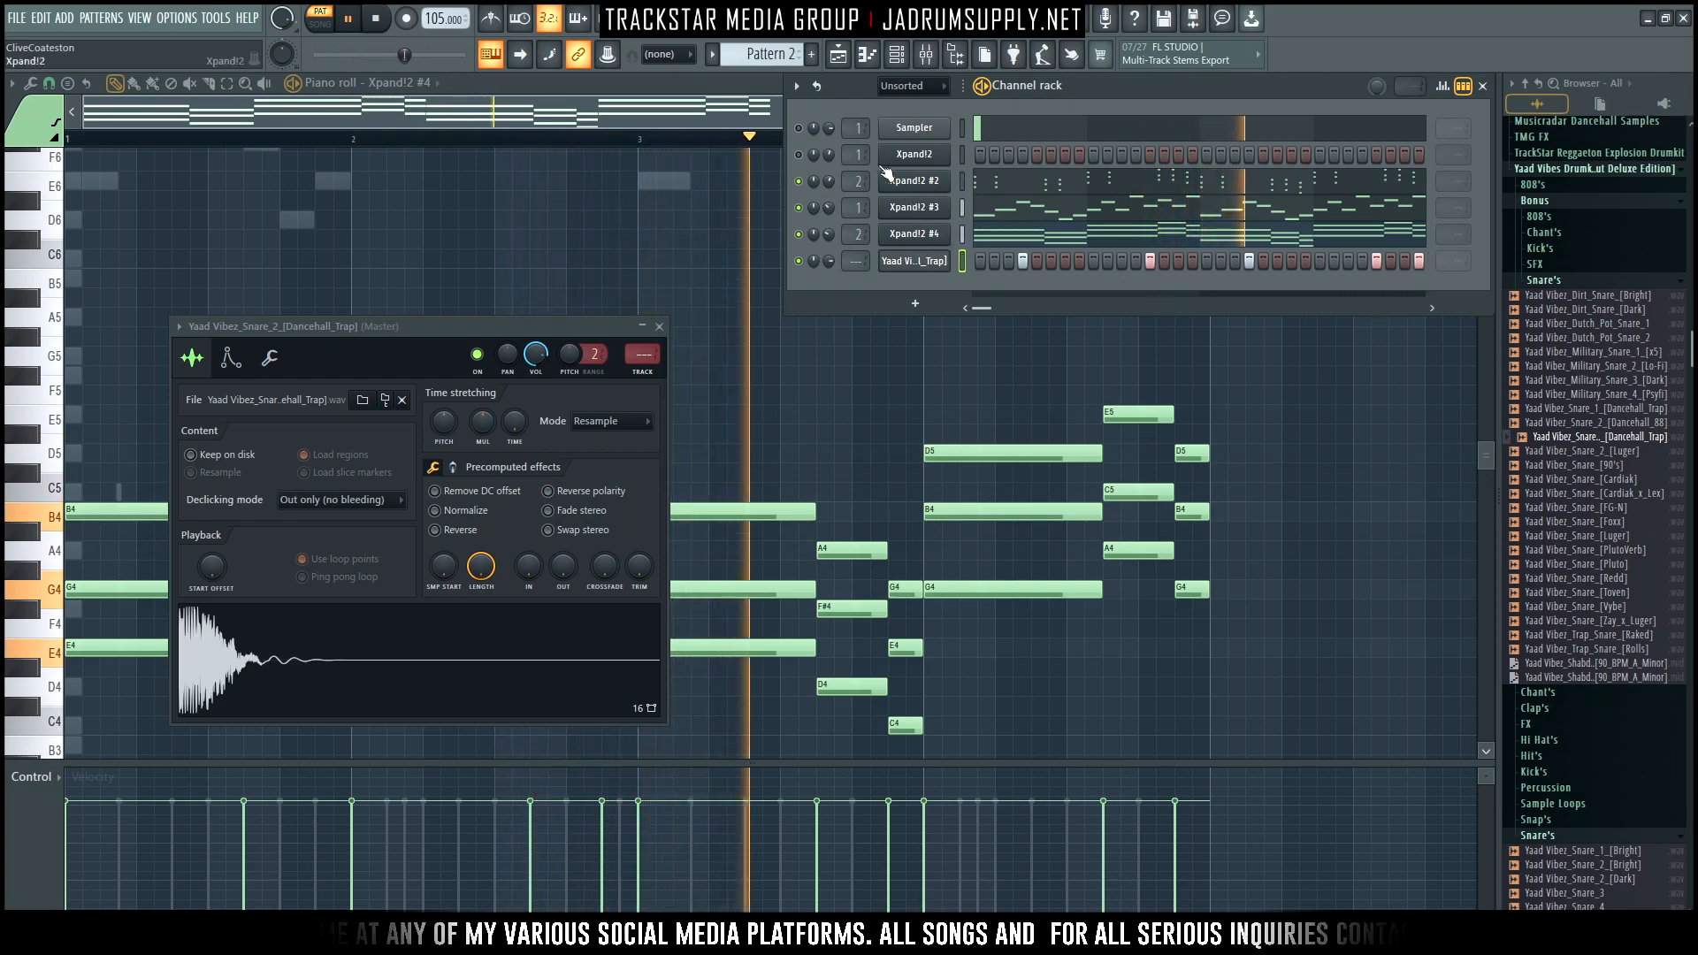
key(space)
Open Yaad Vibez_Kick_7_[Dirty] from the Yaad Vibes Drumkit's main kick folder in a new channel
click(1540, 252)
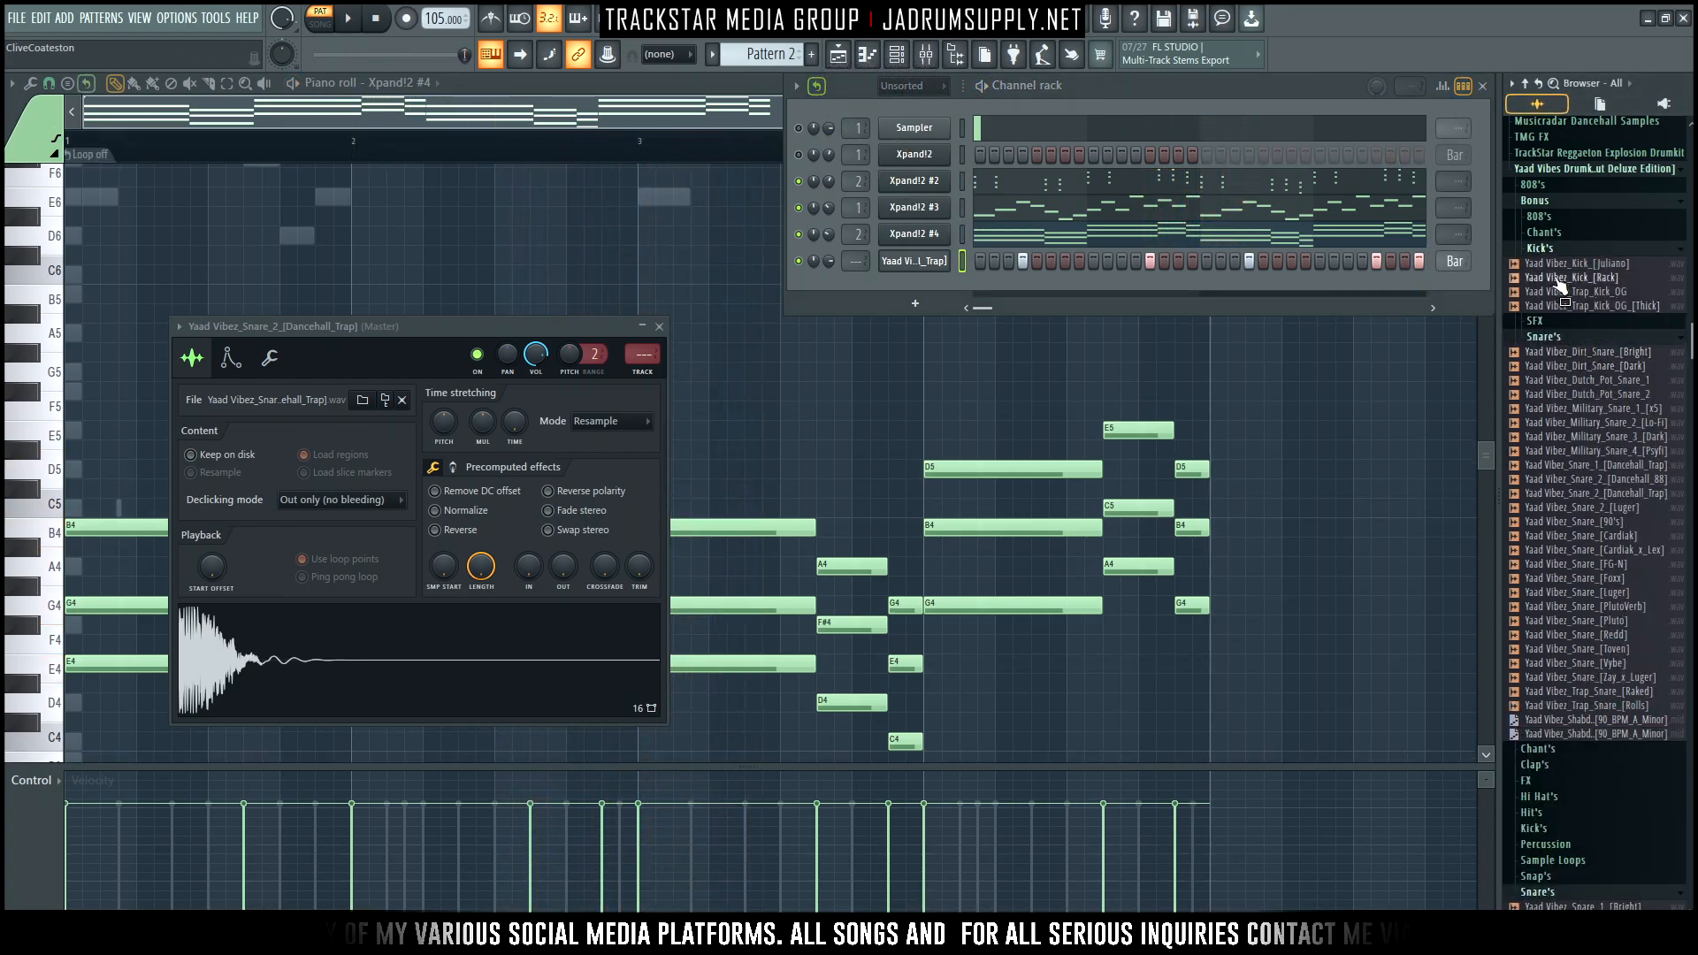
scroll(1561, 296, down, 6)
click(1533, 405)
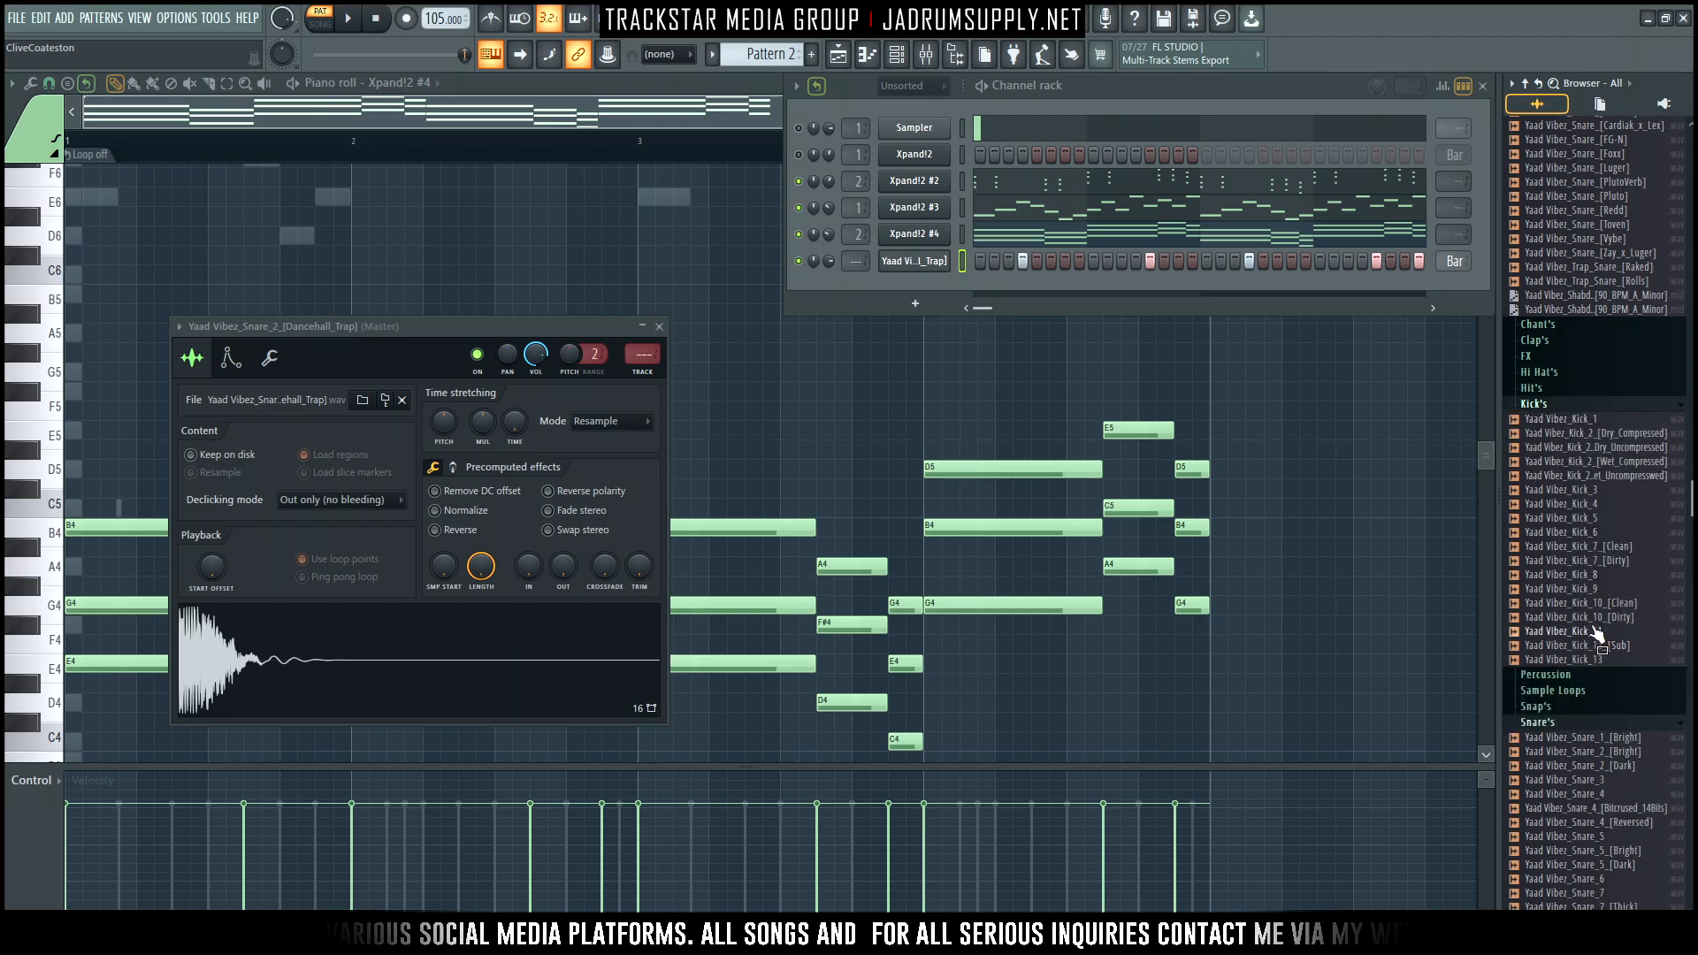
right_click(1587, 566)
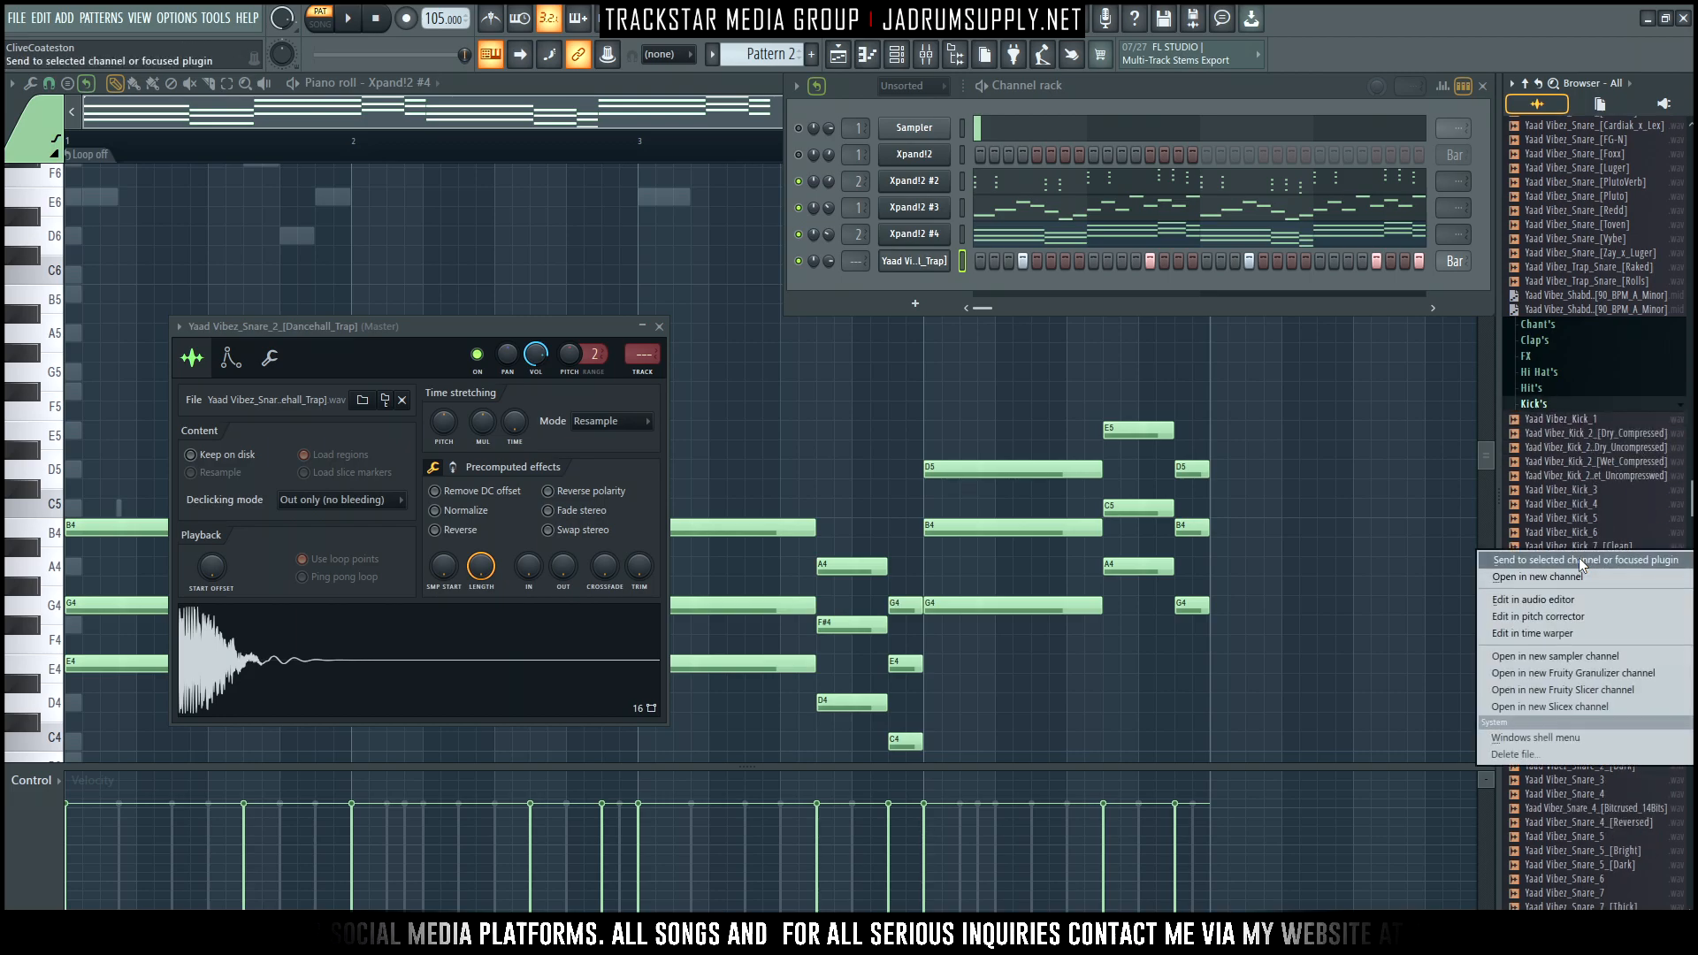
click(1587, 573)
Program the kick channel on steps 1, 7, 17, 23, 27 and 31, auditioning it during playback
click(980, 287)
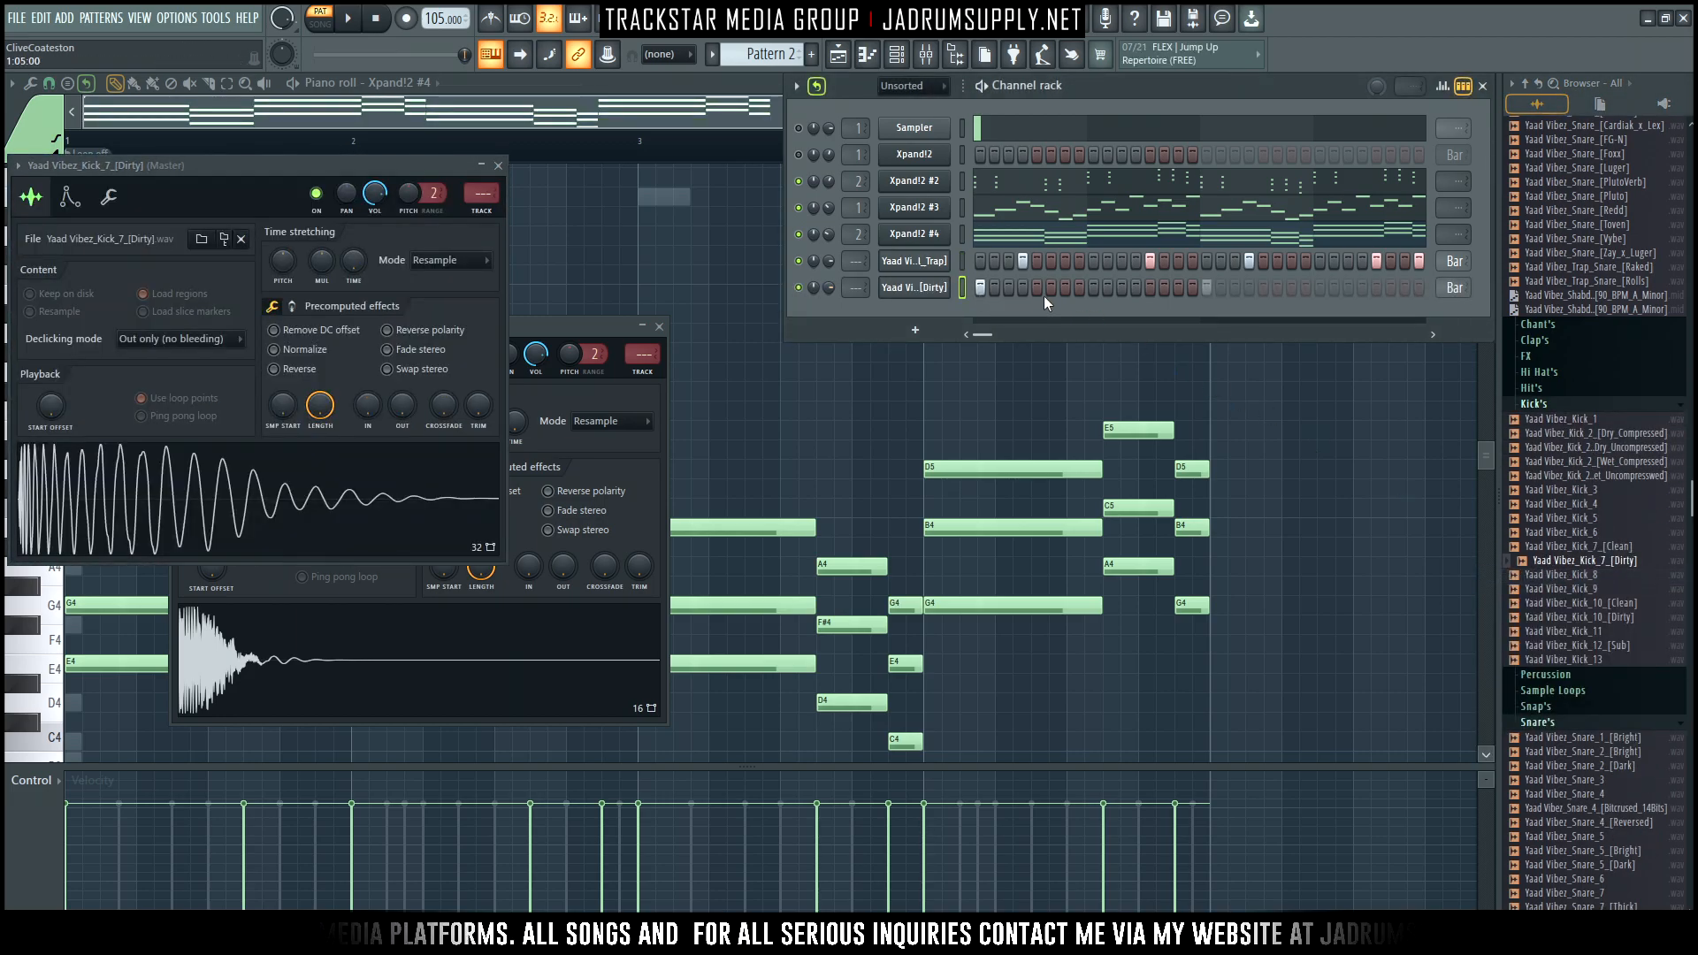
key(space)
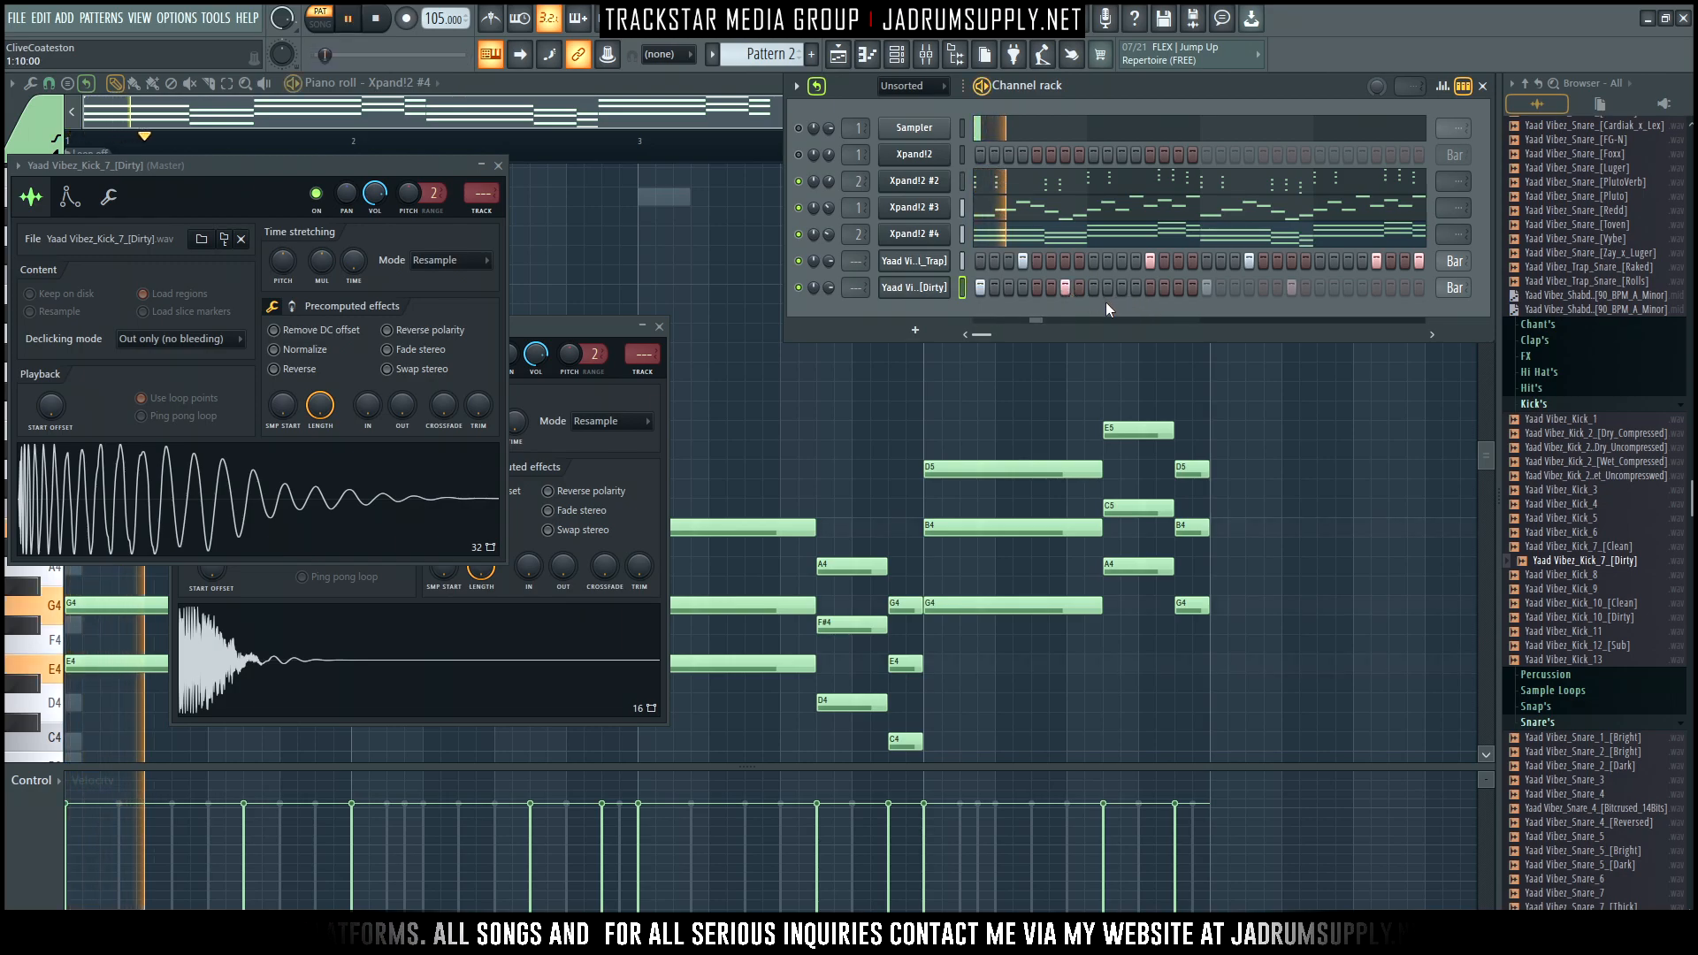
click(1206, 287)
click(1291, 288)
key(space)
key(space)
click(1348, 288)
click(1405, 287)
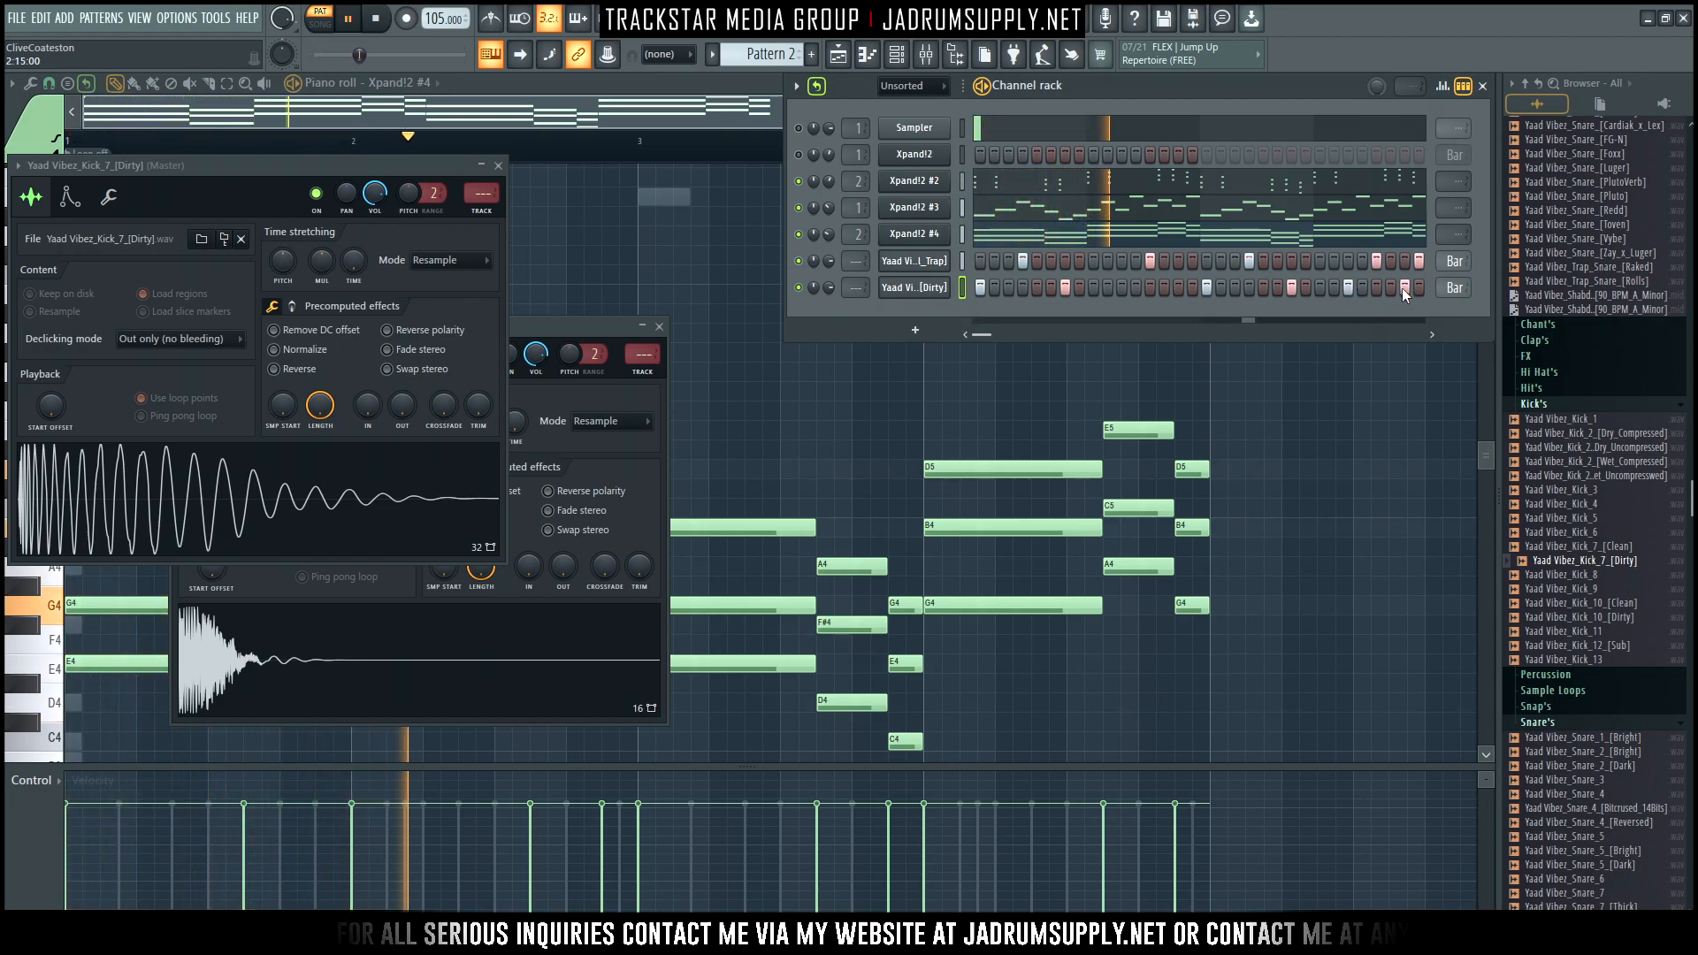
click(1403, 287)
click(1391, 287)
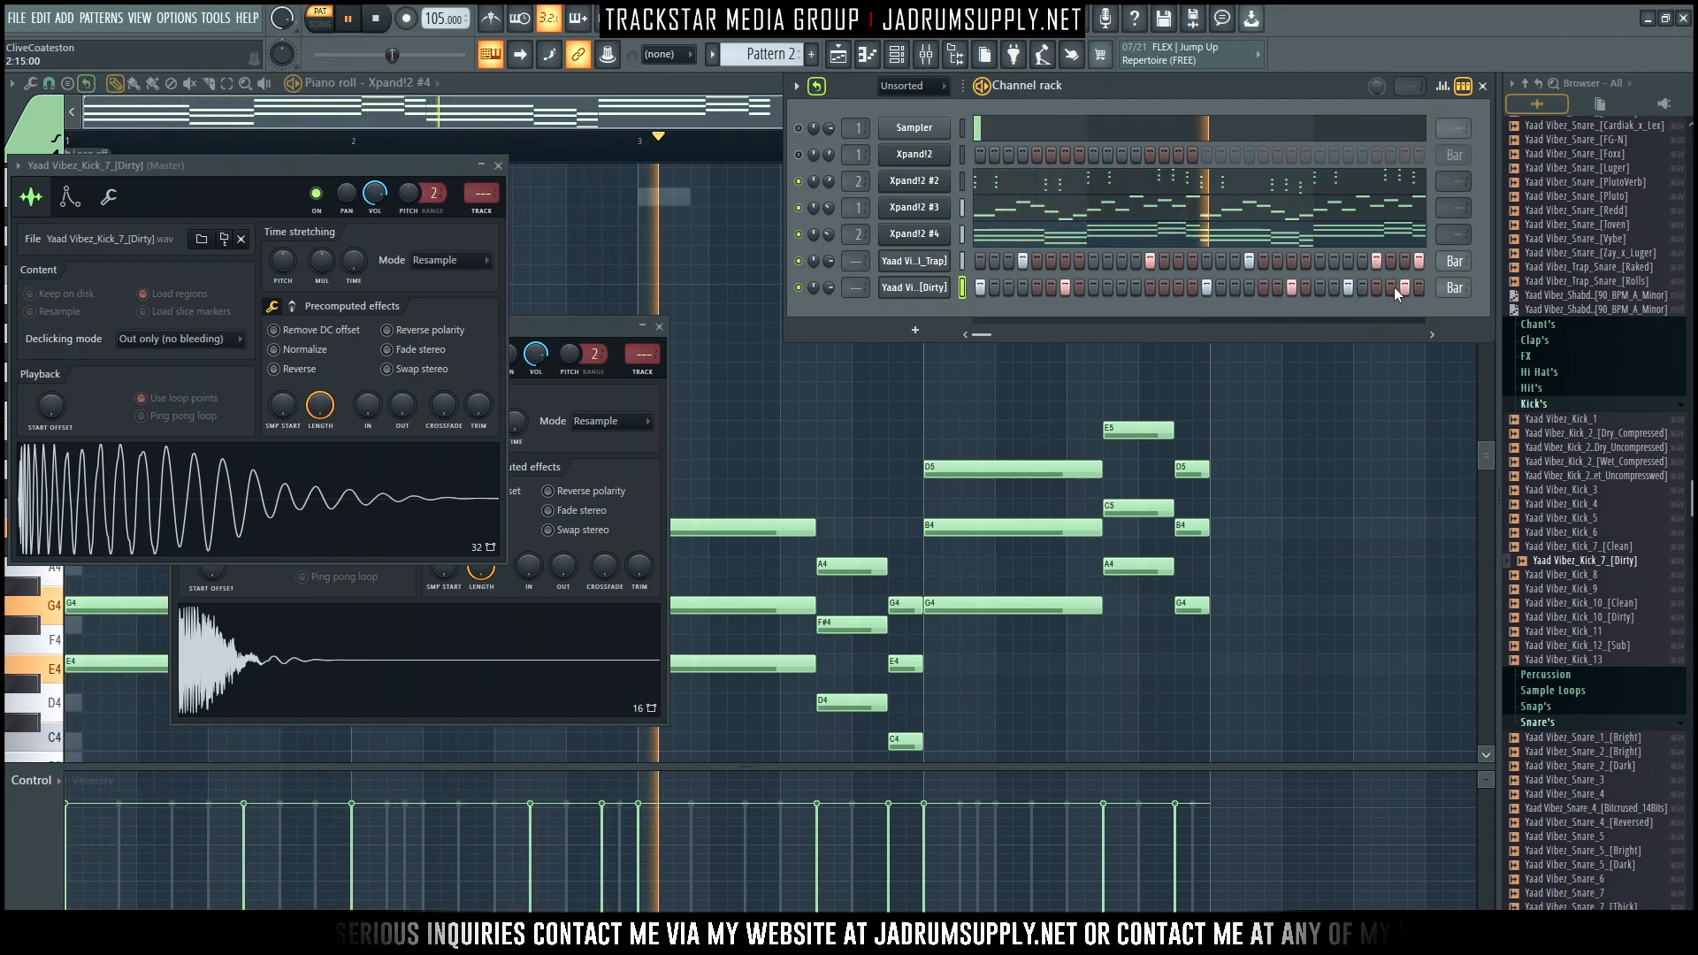
Find the Industry Producers folder inside the Yaad Biznizz Drums scores and show its MIDI files
scroll(1561, 570, up, 15)
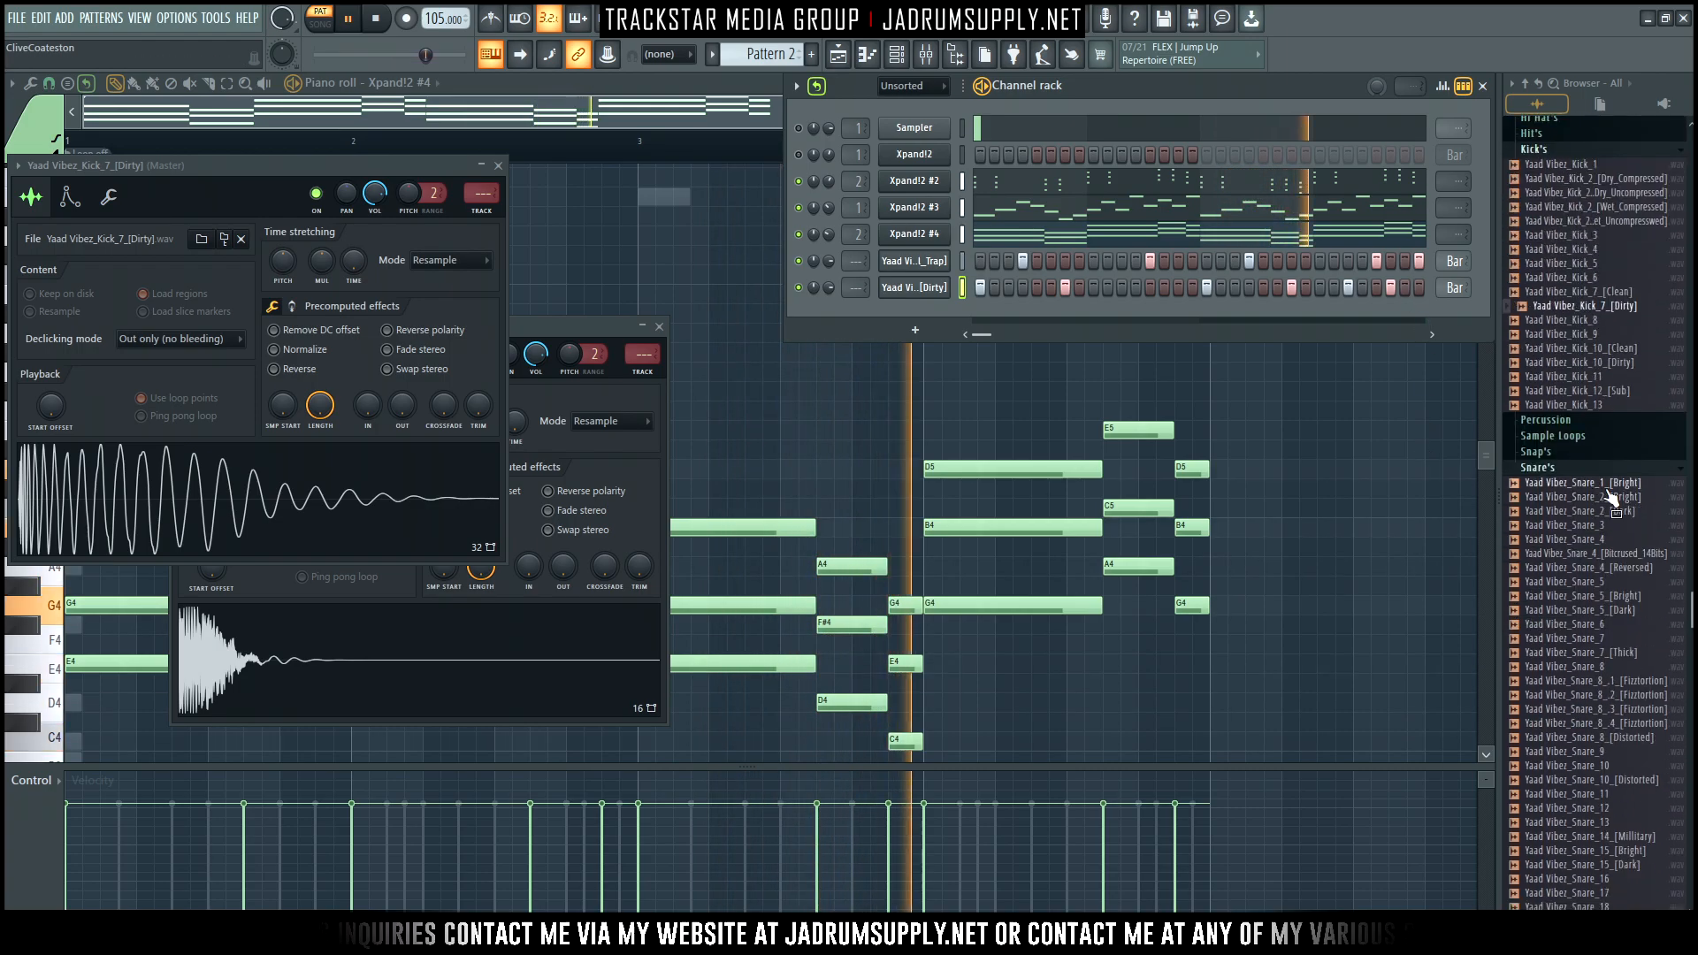
scroll(1554, 354, up, 1)
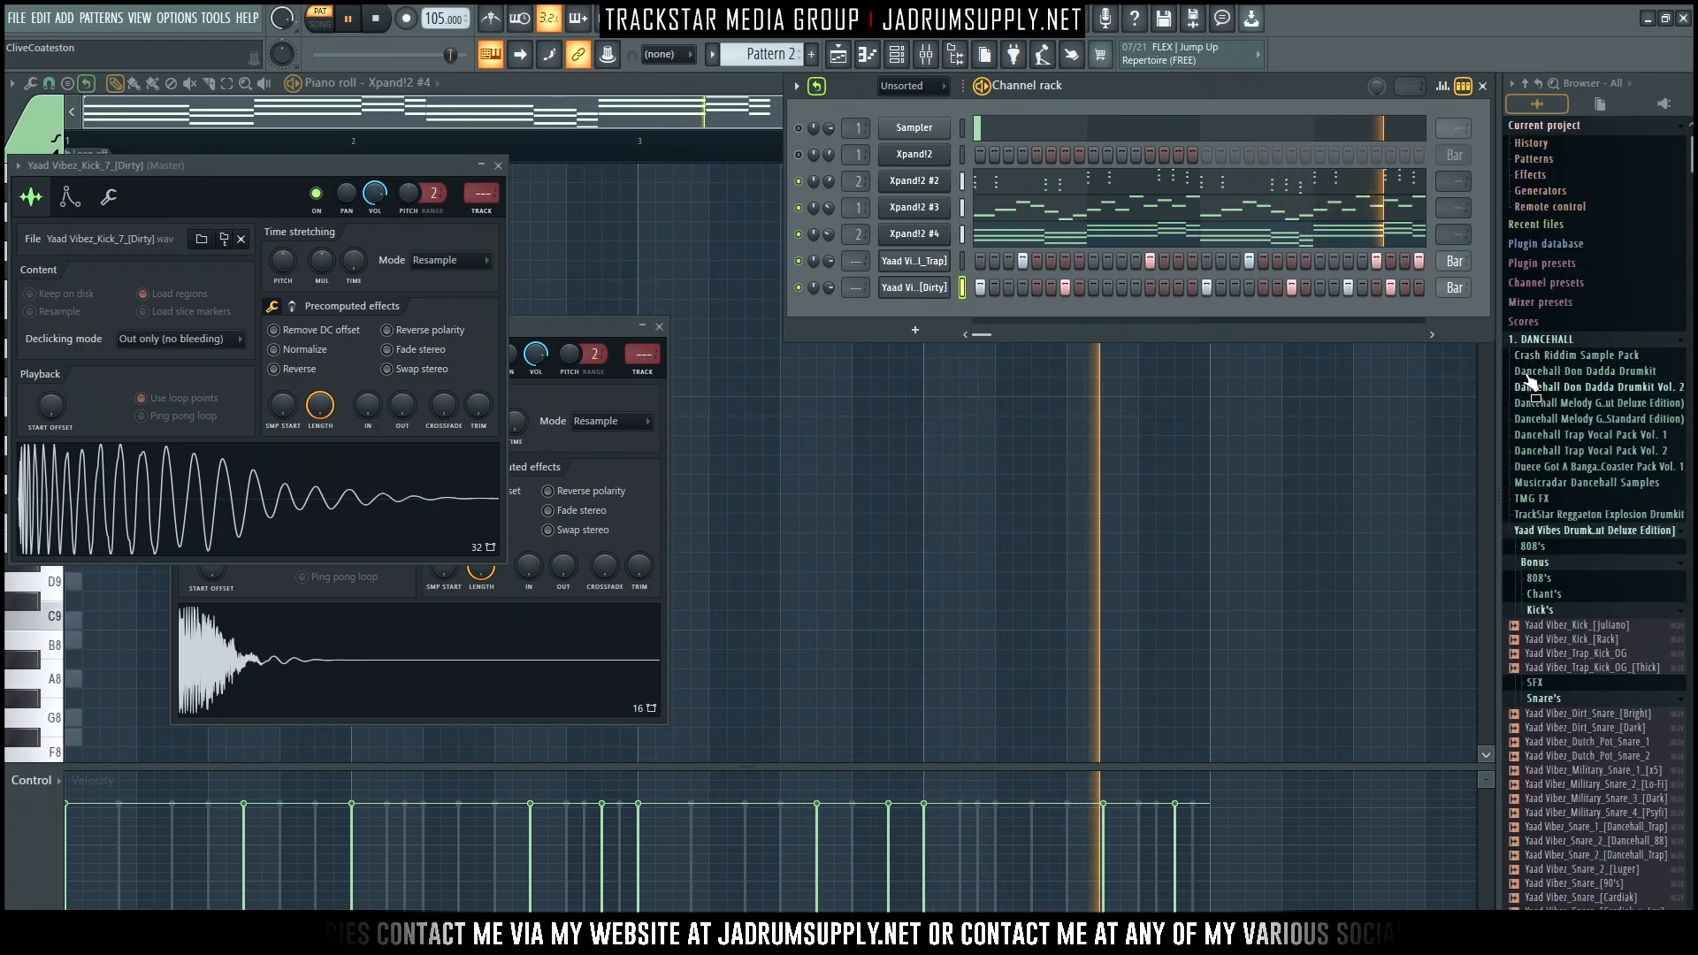
click(1547, 337)
click(1539, 322)
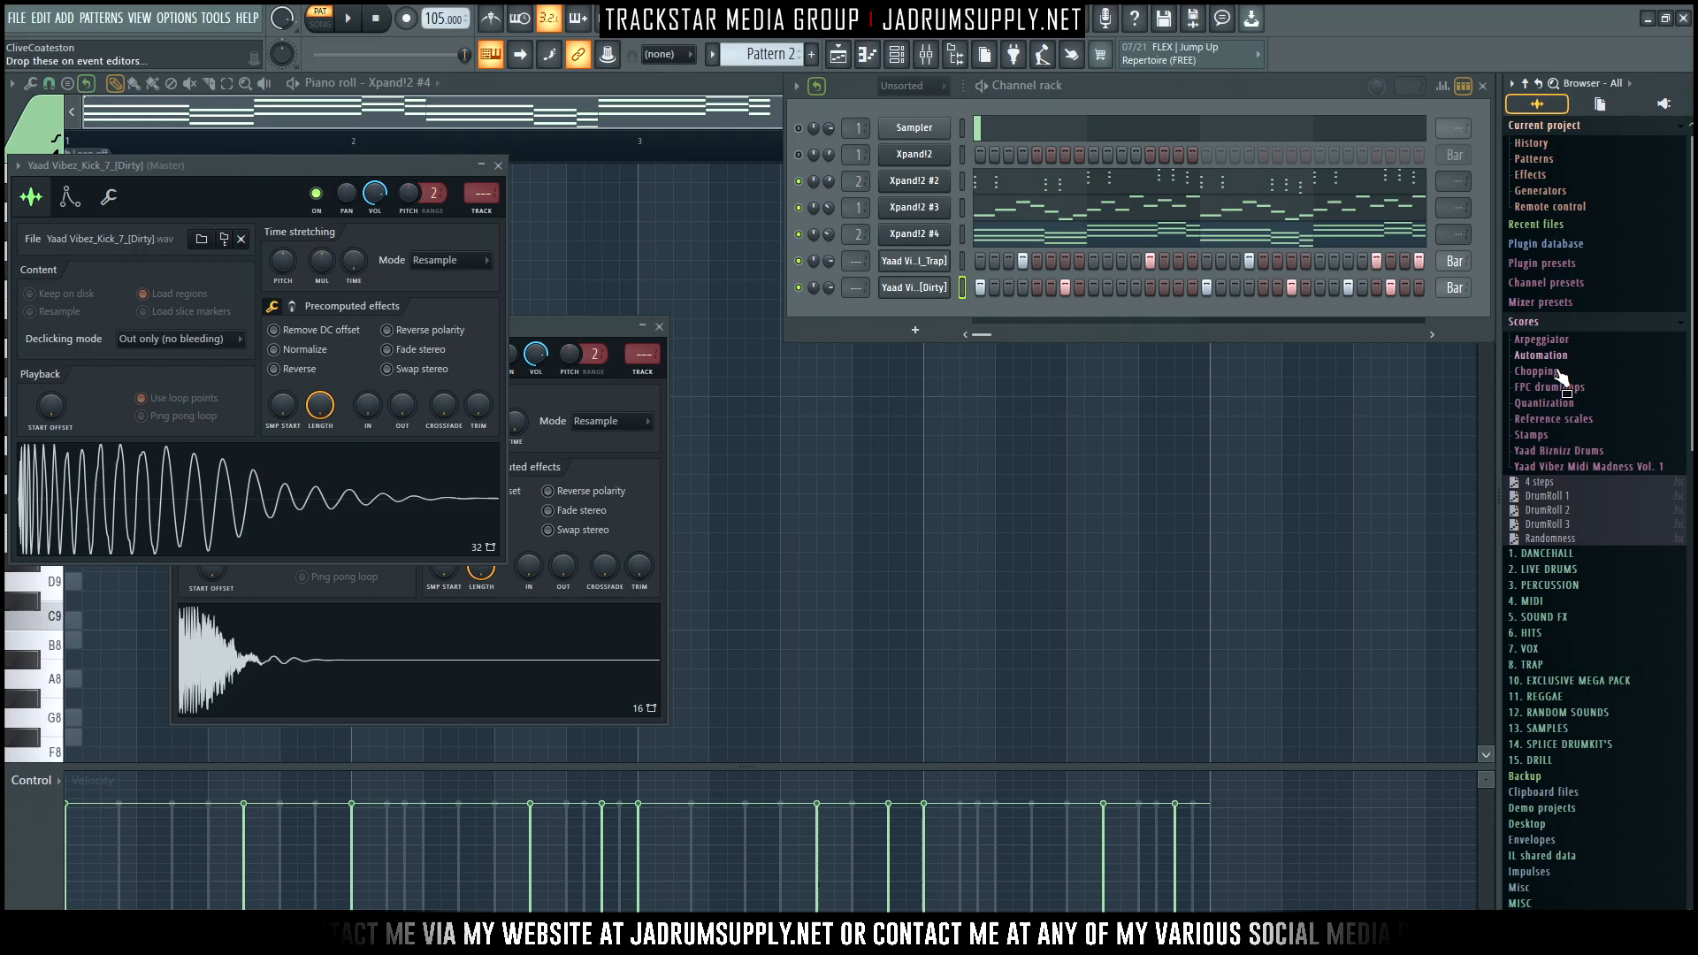
click(1563, 451)
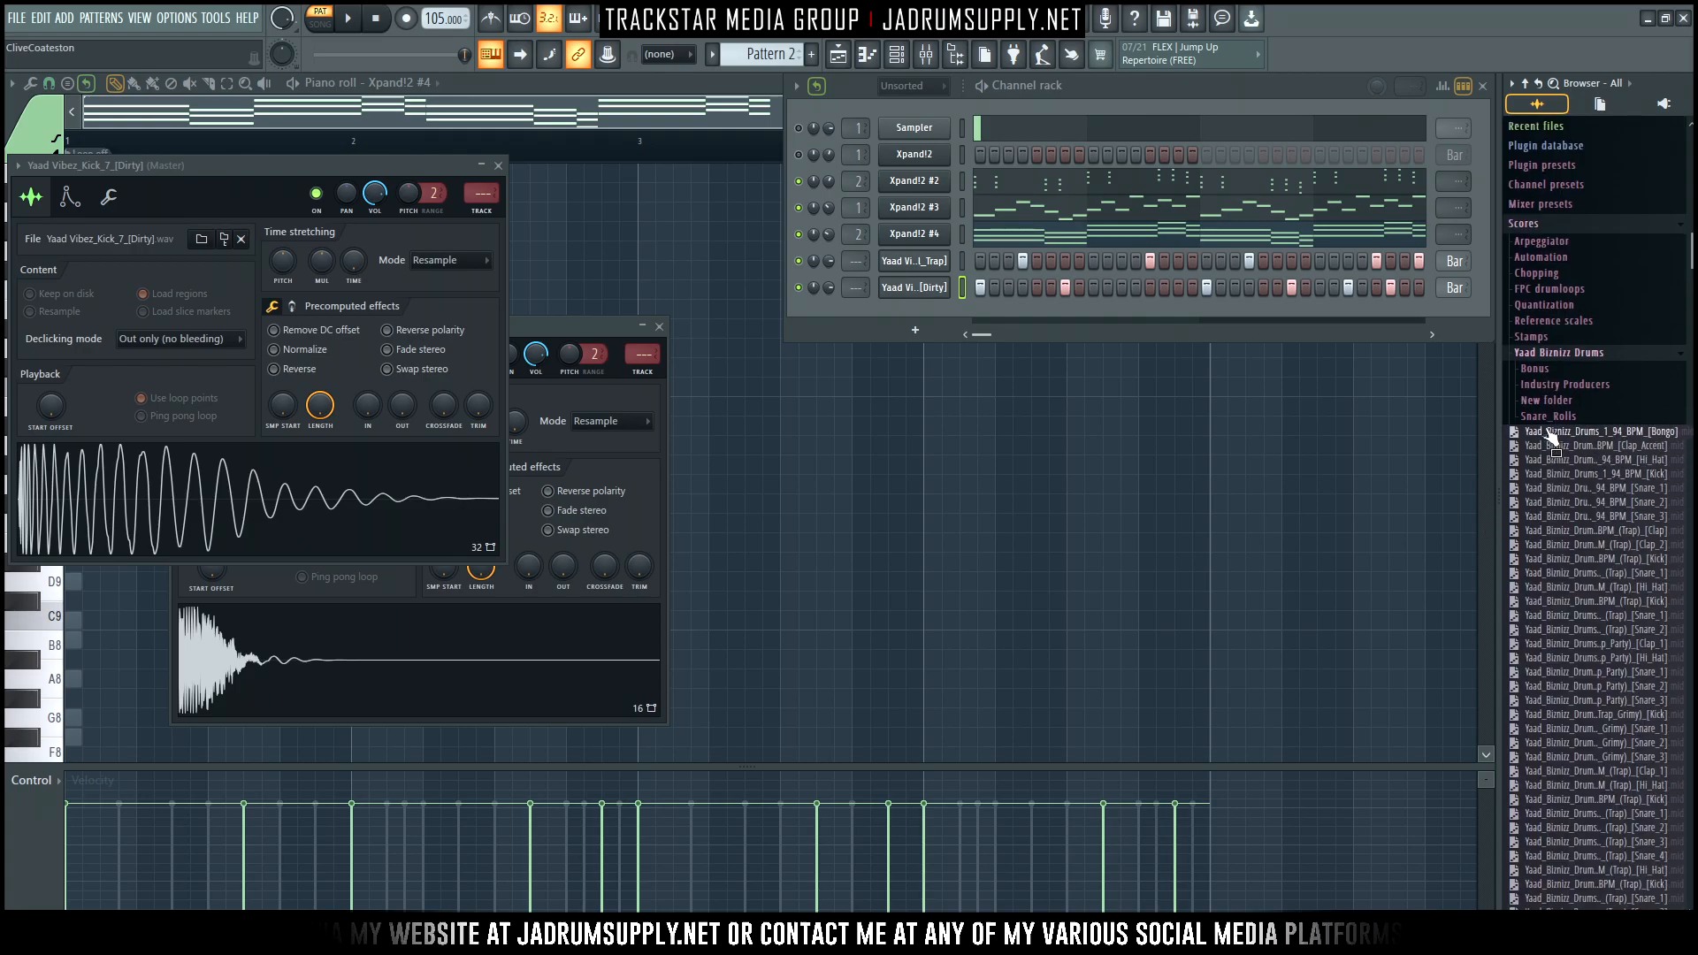
click(1559, 385)
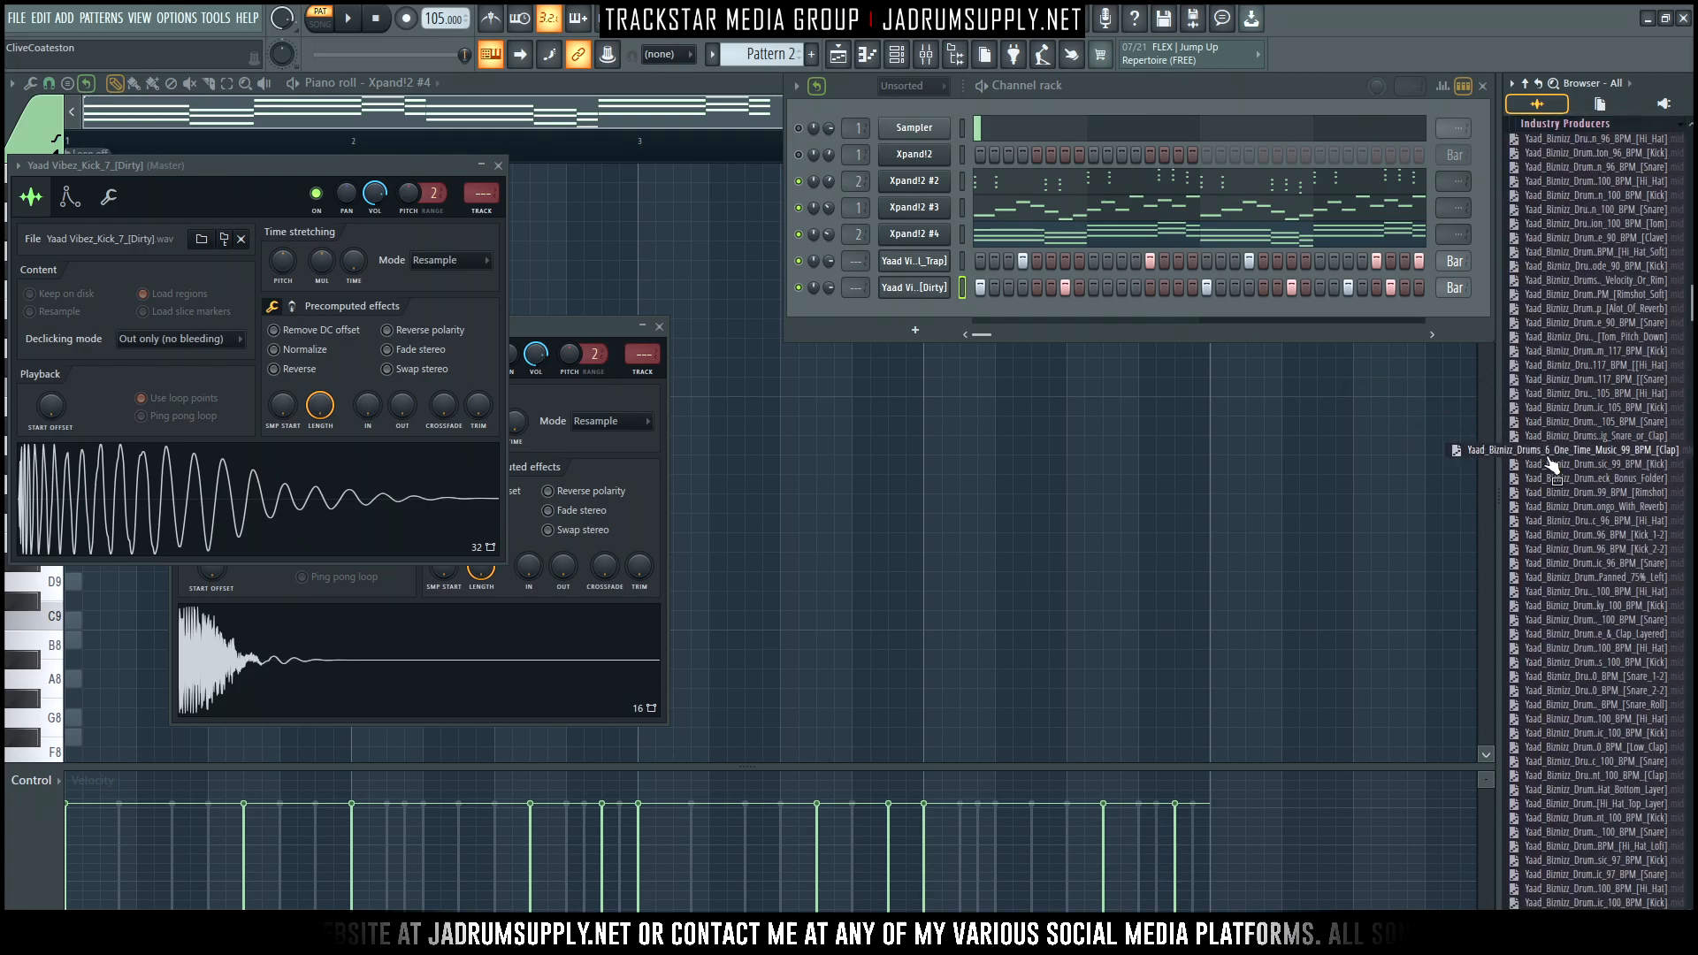
Place two consecutive Pattern 2 clips on playlist Track 1, starting at bars 1 and 5
click(840, 58)
click(637, 273)
drag(707, 260, 328, 163)
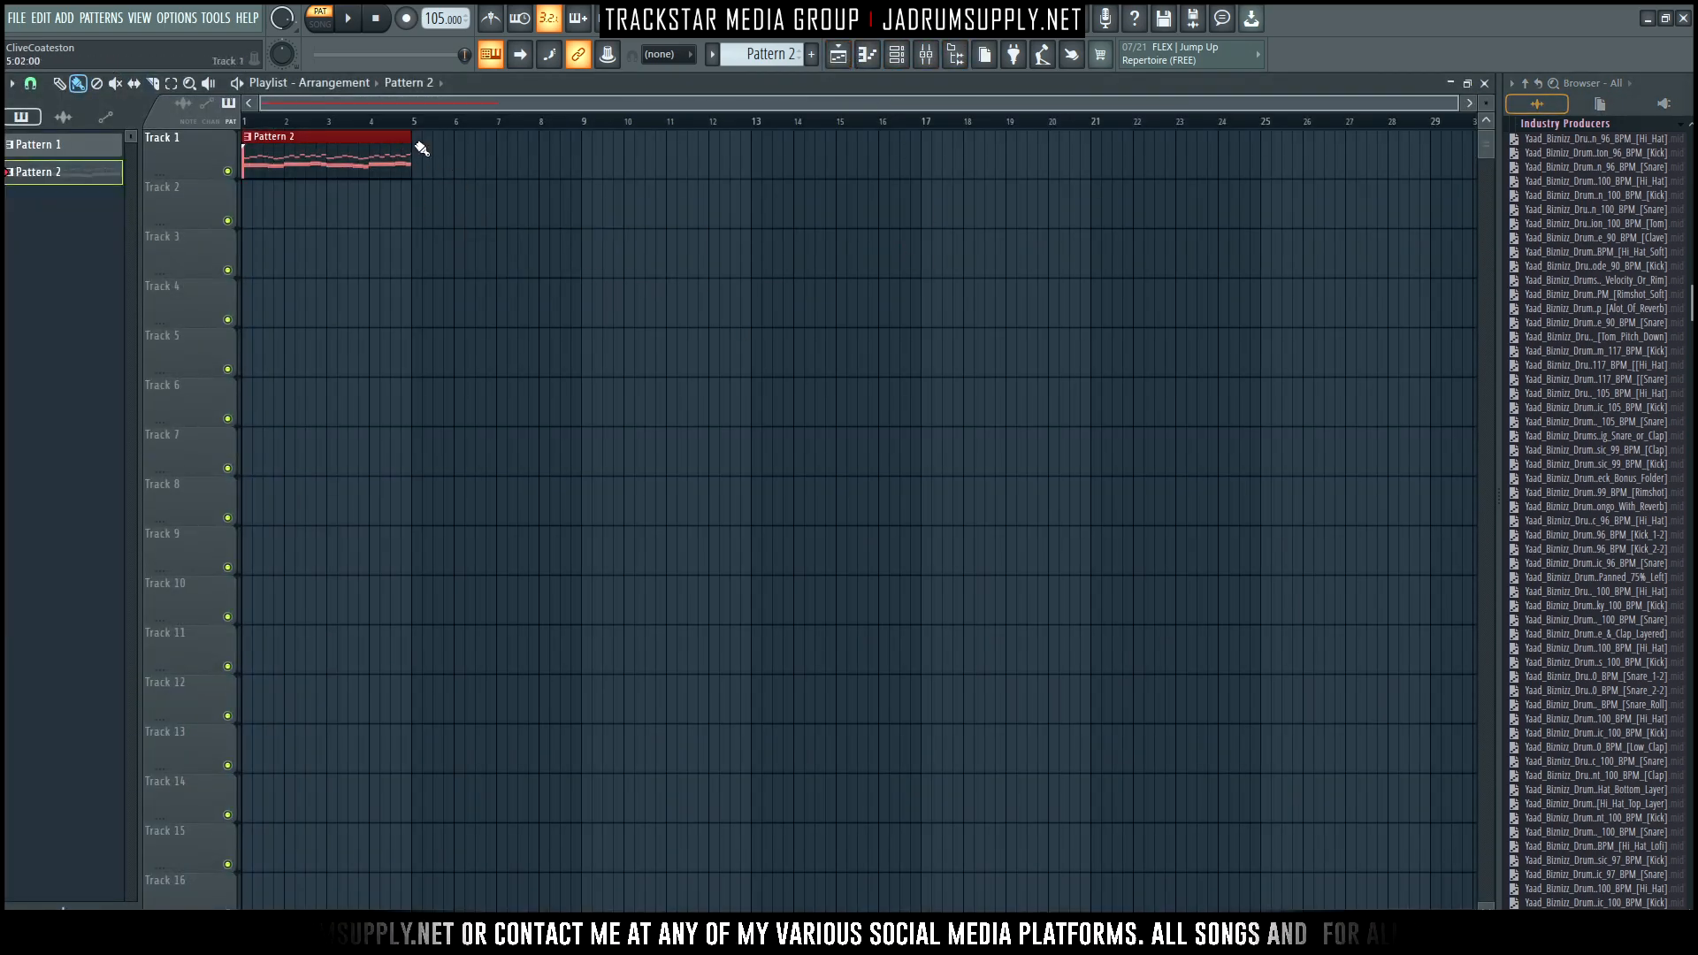
click(422, 149)
Widen the browser to reveal full file names and select the 14_Sweet_Hype_Production_94_BPM_[Hi_Hat] score among the Industry Producers files
scroll(1584, 222, up, 5)
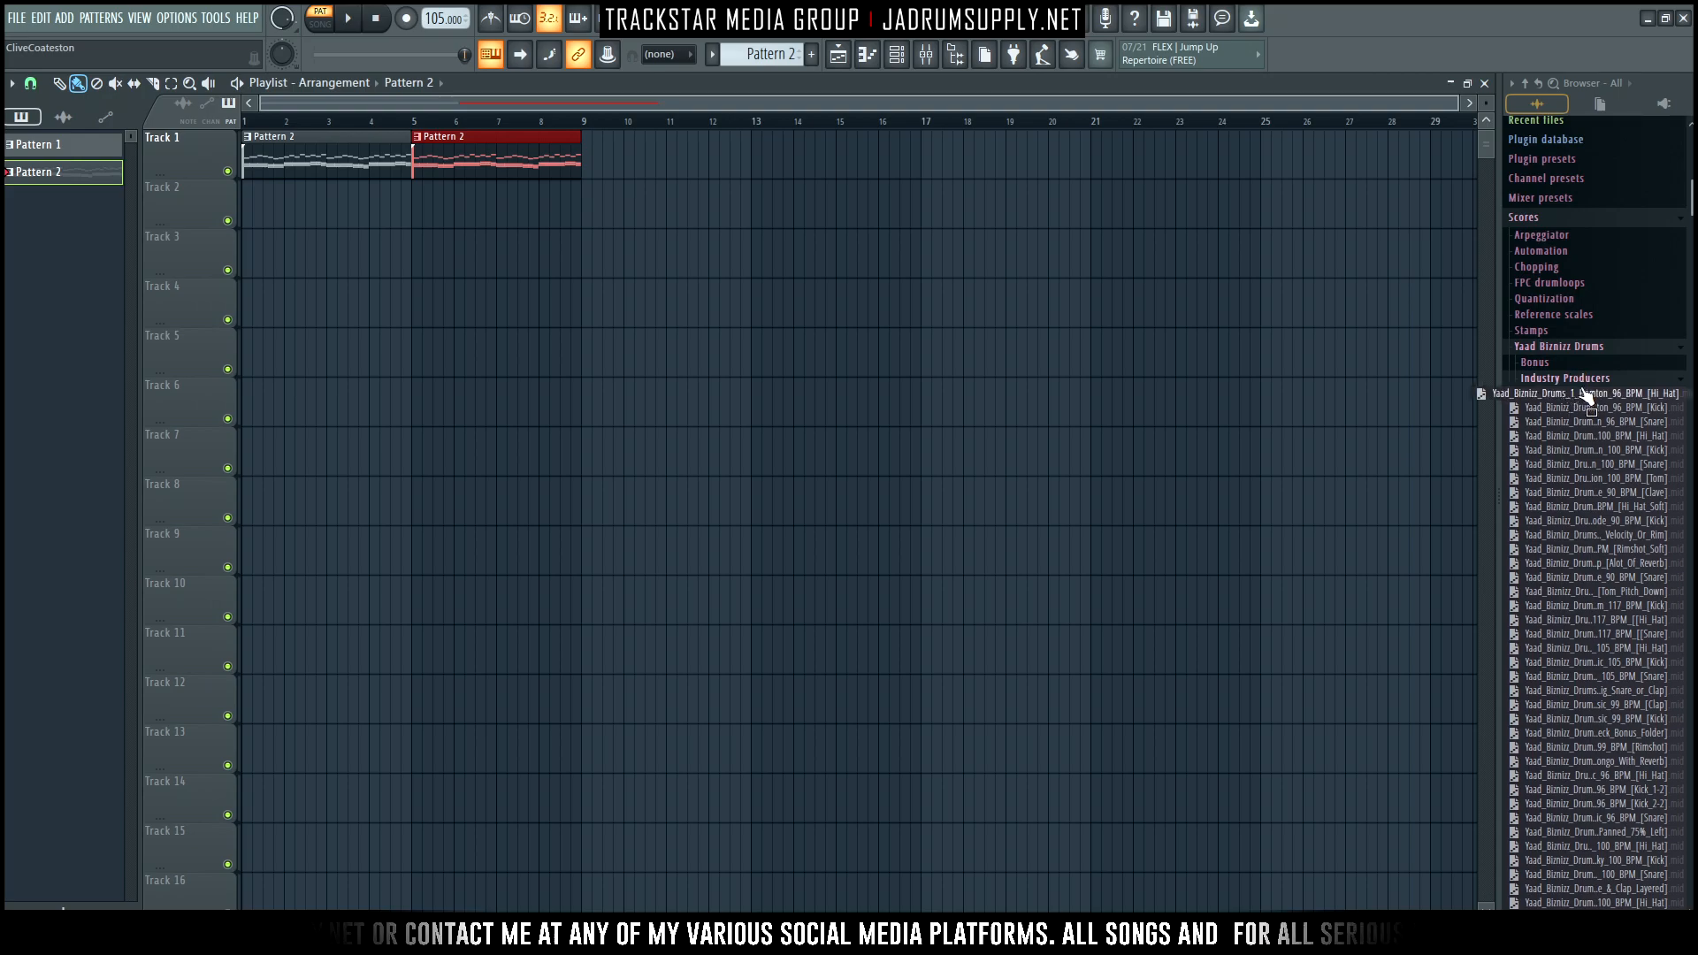
drag(1498, 447, 1341, 448)
scroll(1533, 584, down, 3)
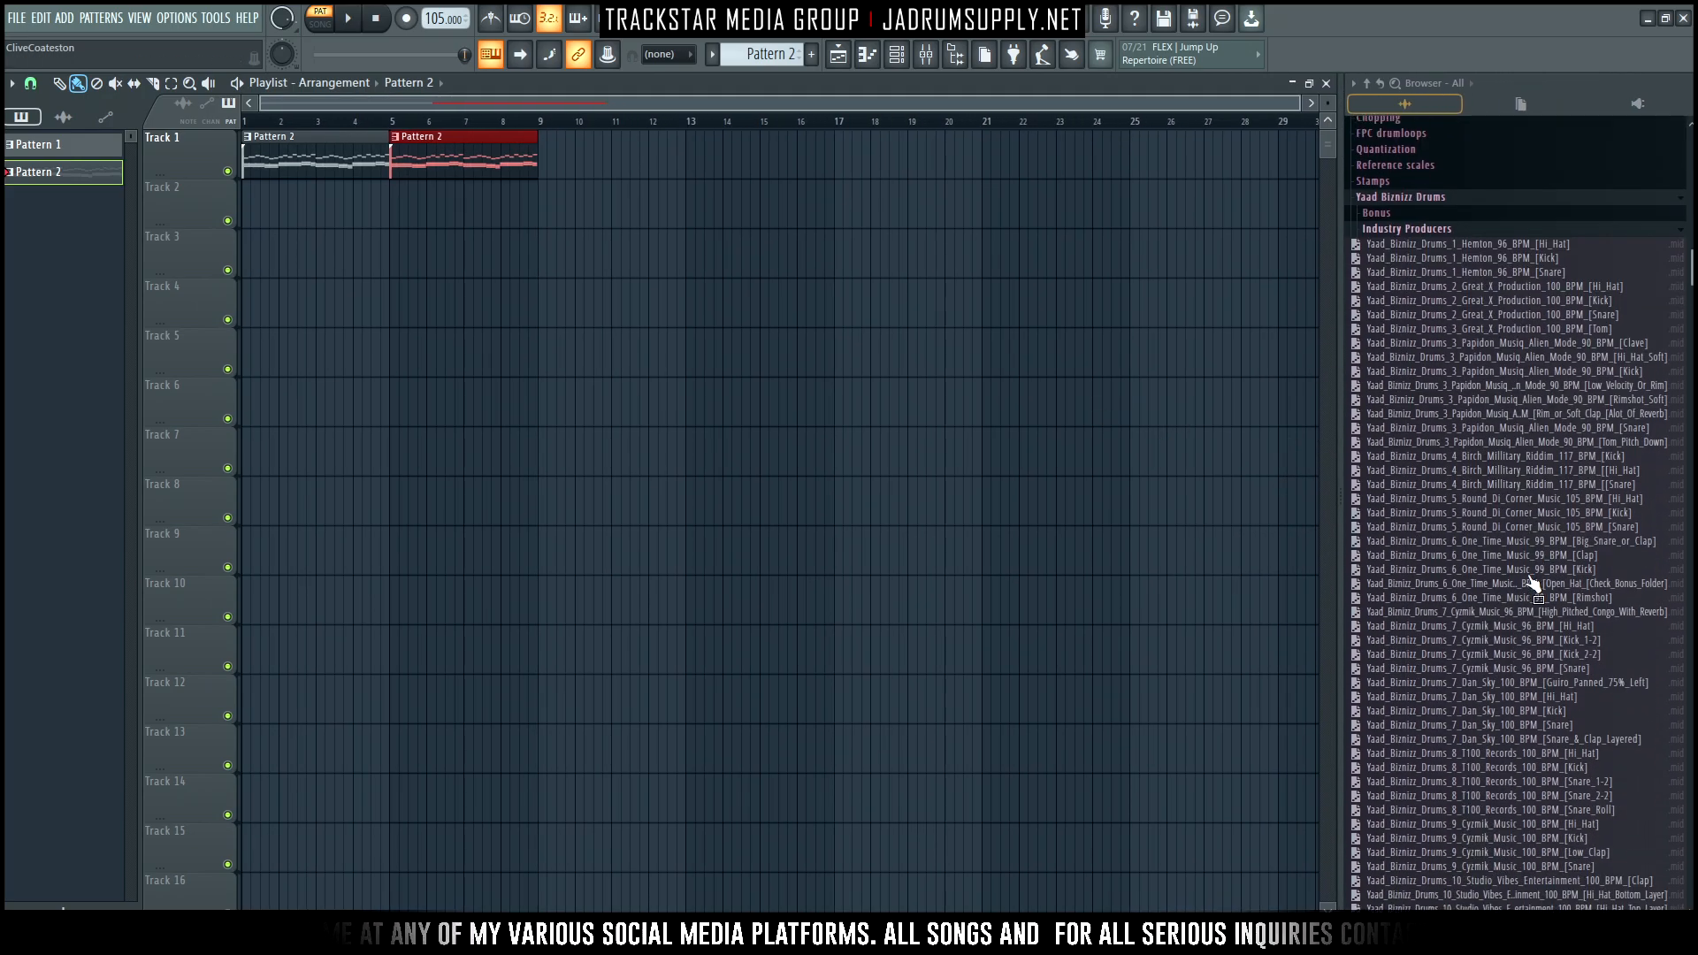
scroll(1533, 579, down, 4)
scroll(1538, 601, down, 8)
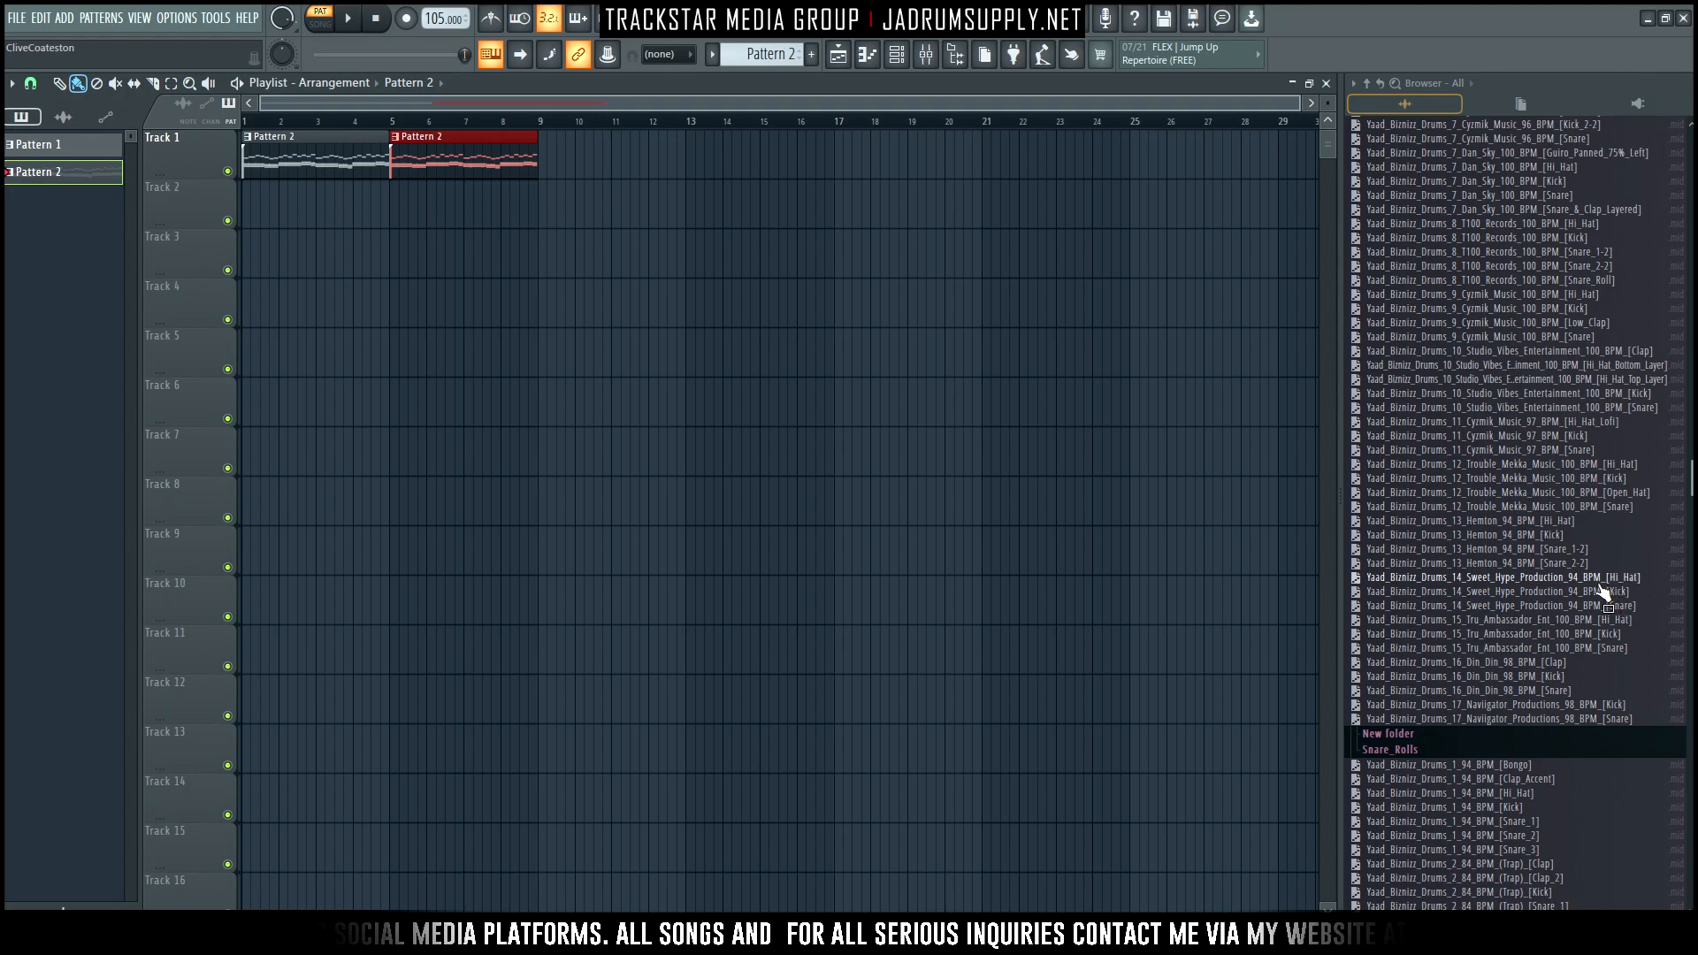
click(1555, 580)
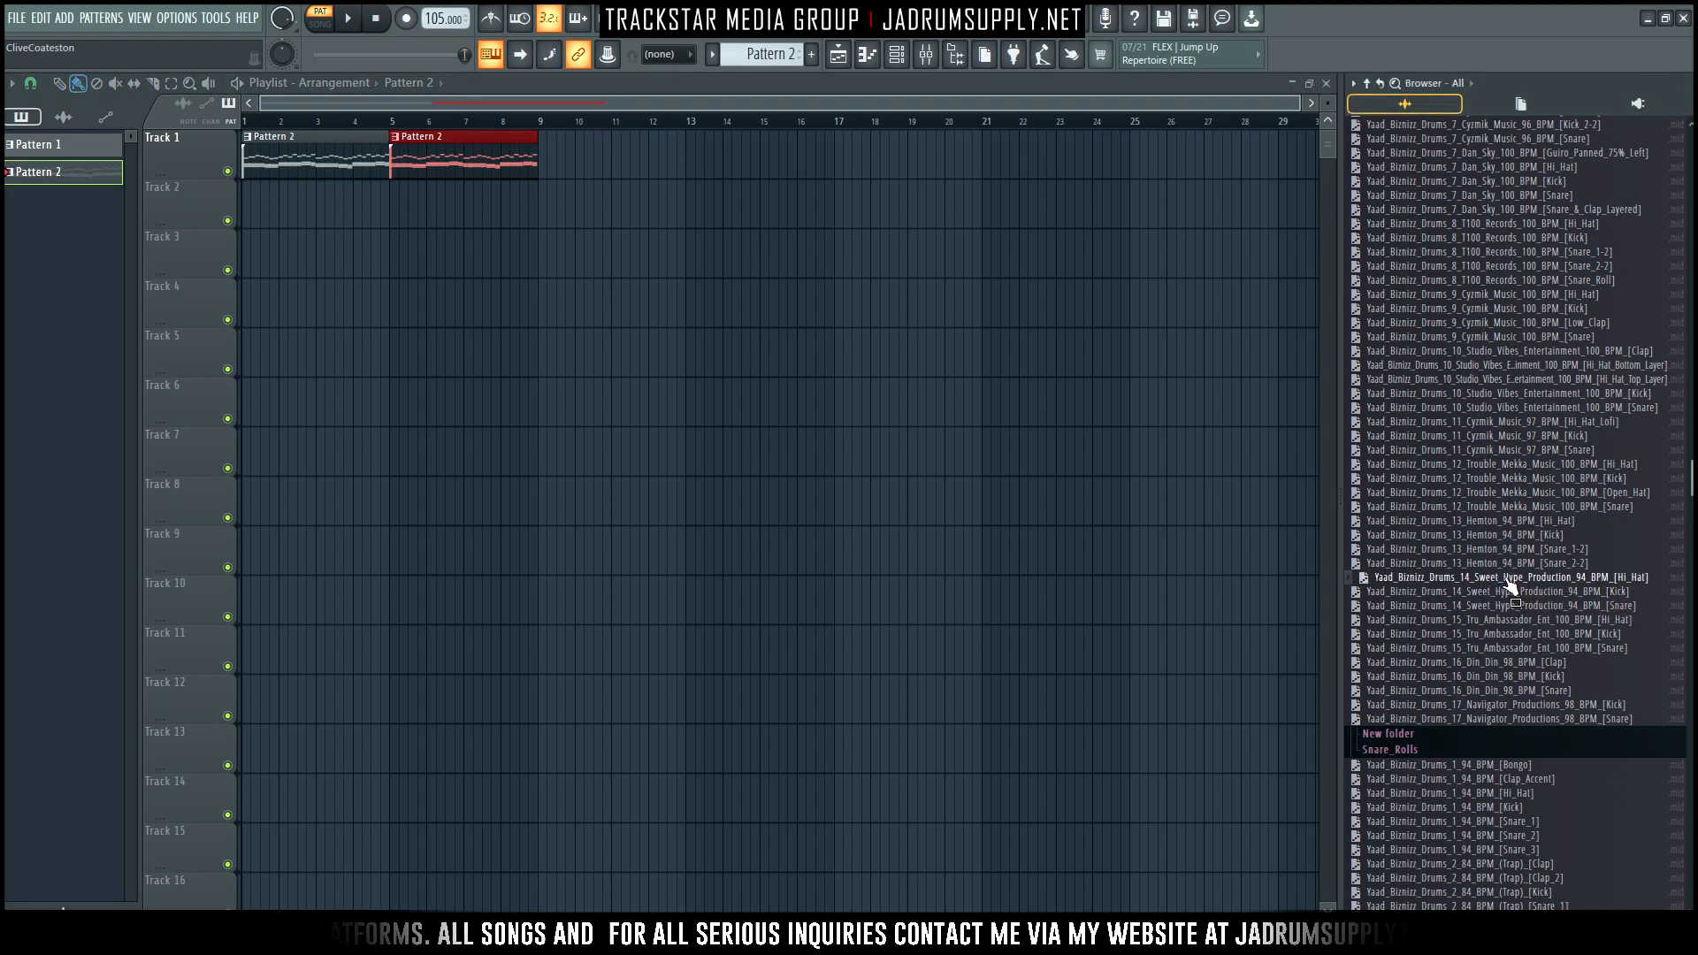
Show the channel rack and open Yaad Vibez_Closed_Hi_Hat_14_[OG] from the Yaad Vibes Drumkit's closed hi-hats in a new channel
click(896, 54)
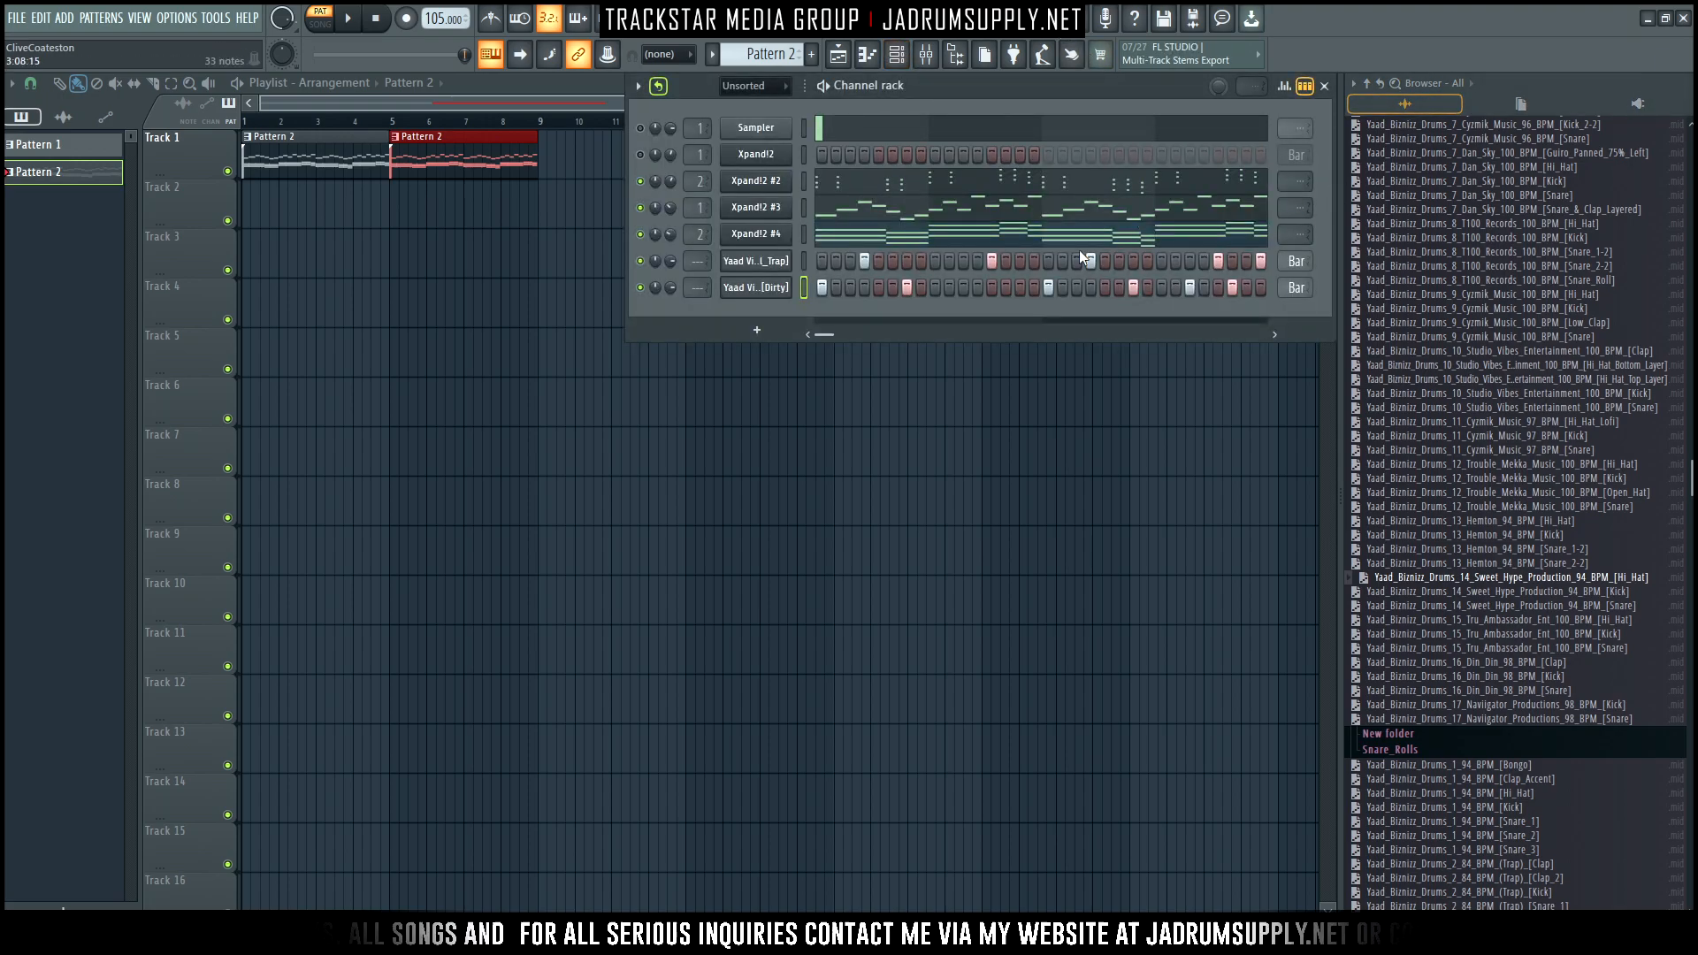
scroll(1433, 415, down, 12)
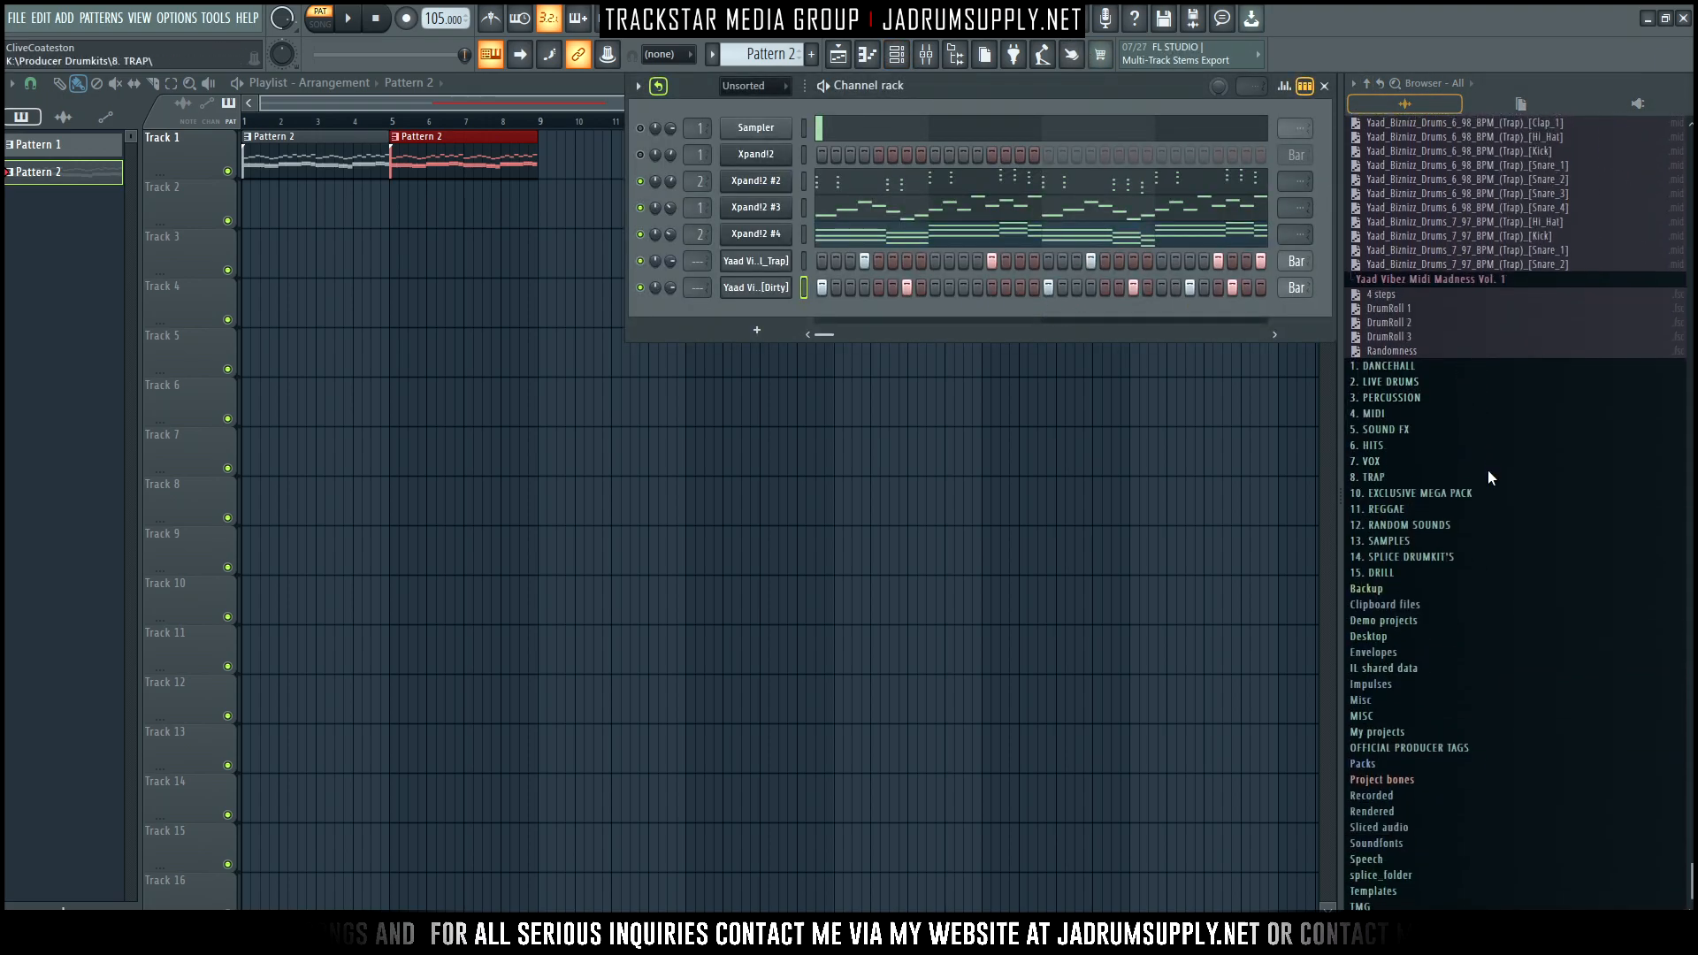
click(1396, 380)
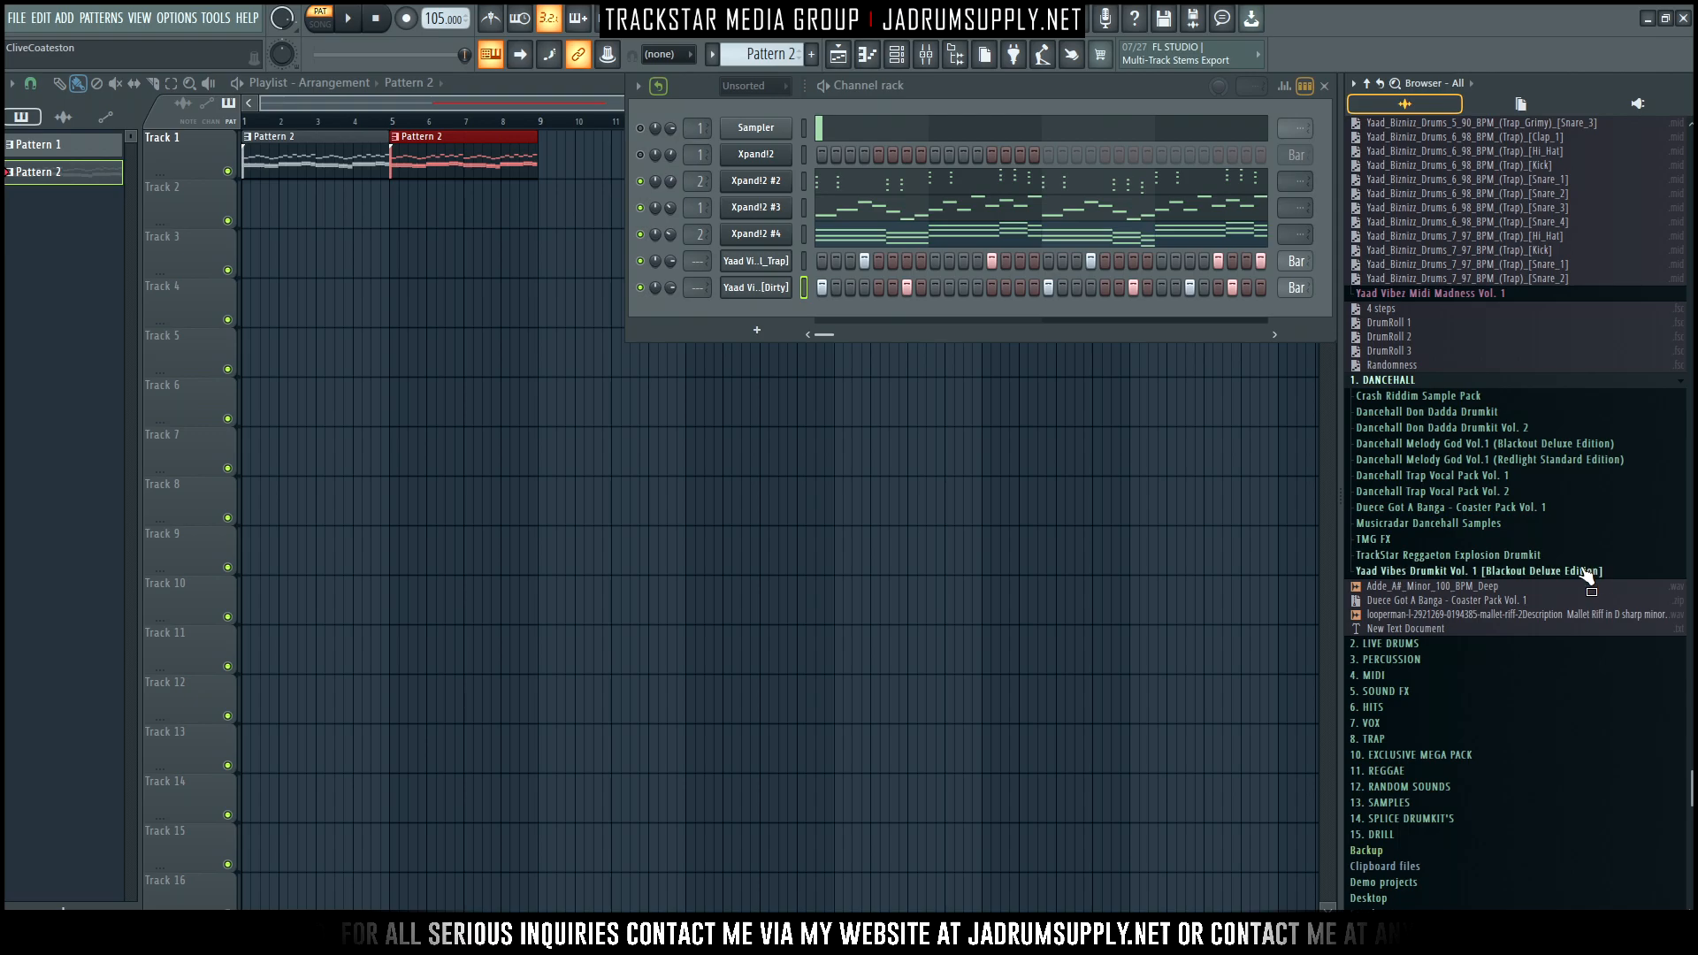
click(1465, 572)
scroll(1433, 592, down, 2)
click(1376, 581)
click(1384, 597)
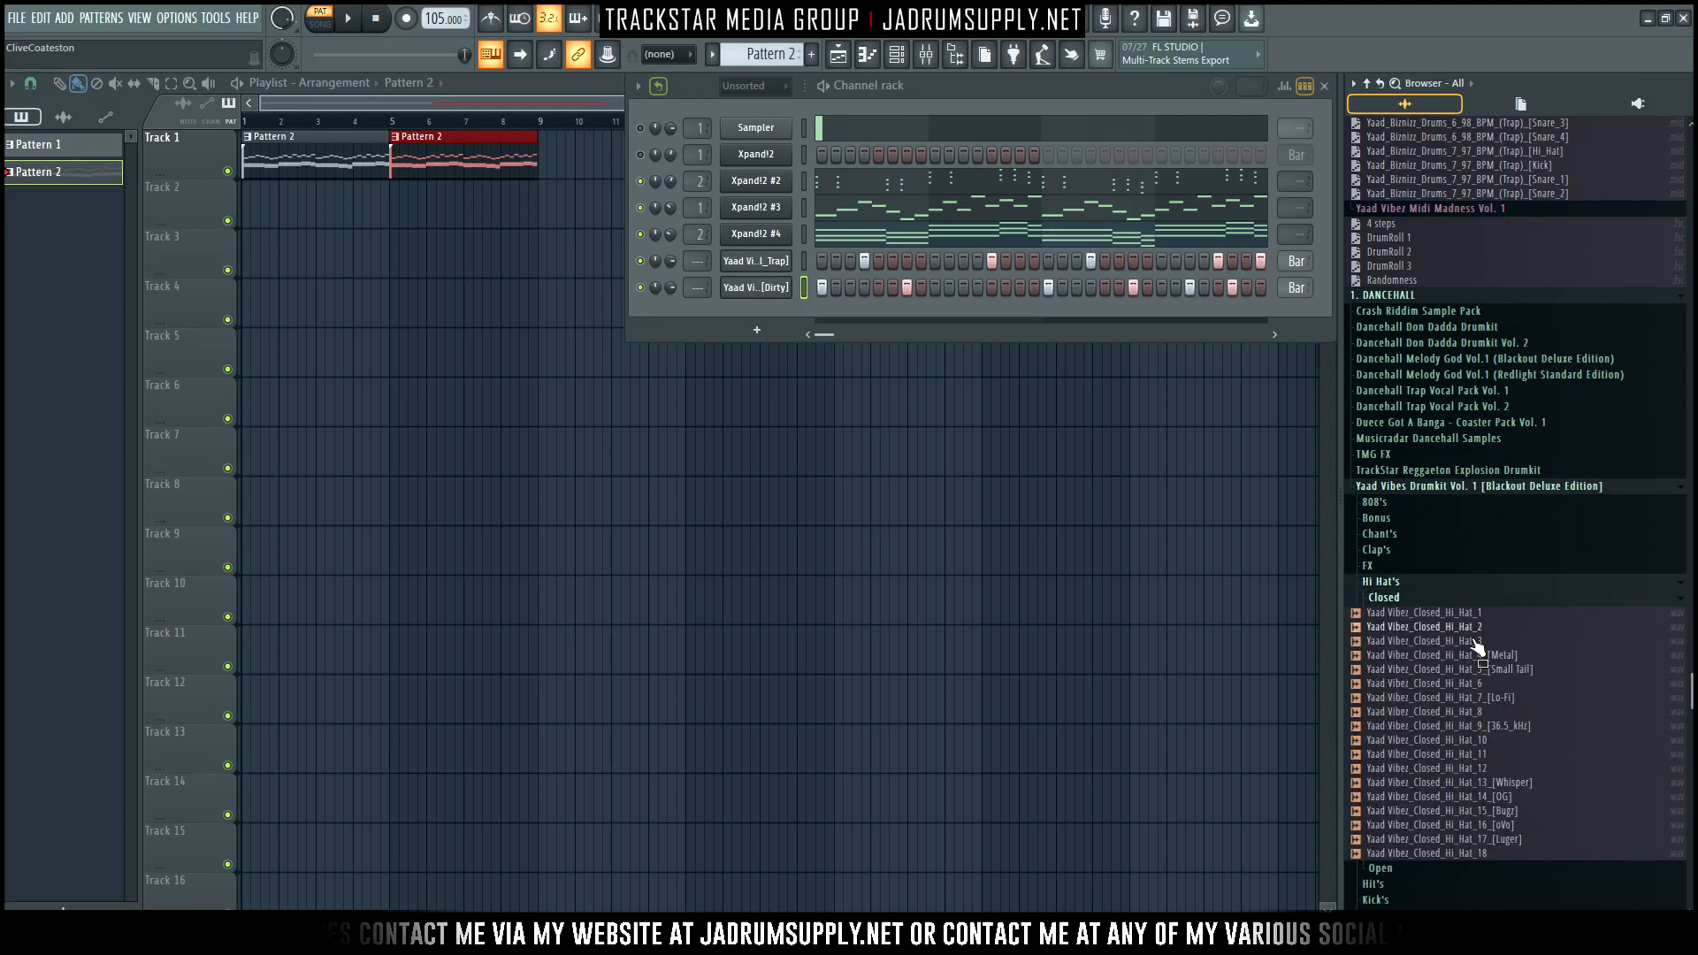
click(1494, 797)
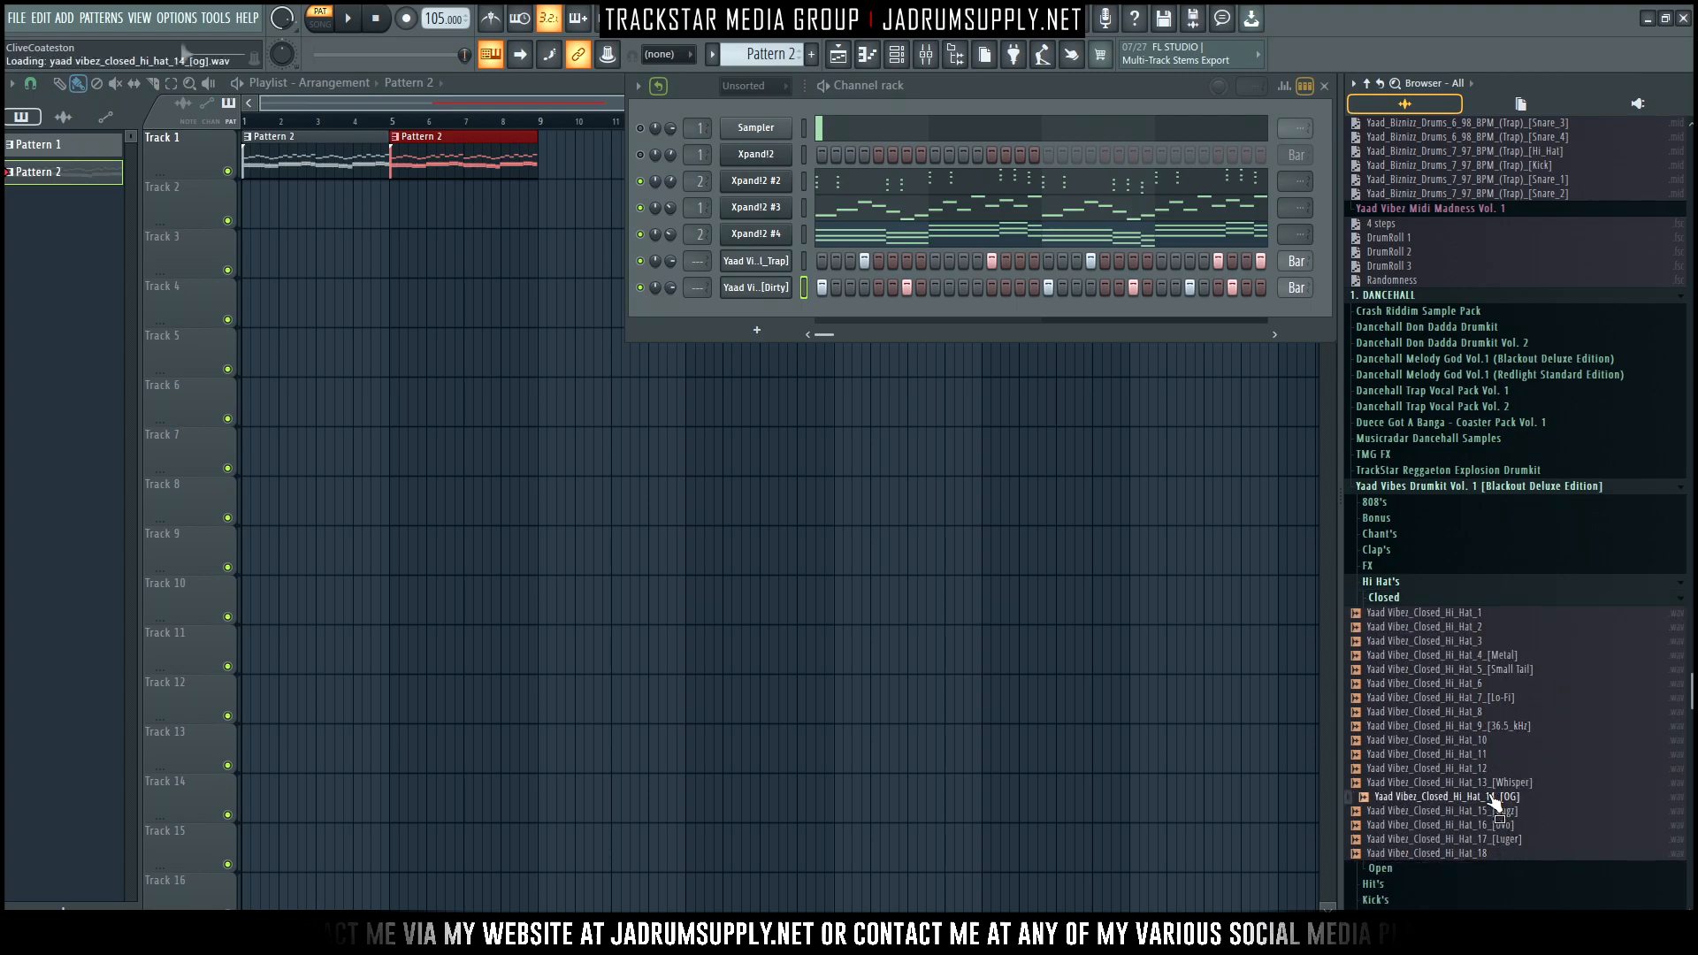
right_click(1492, 797)
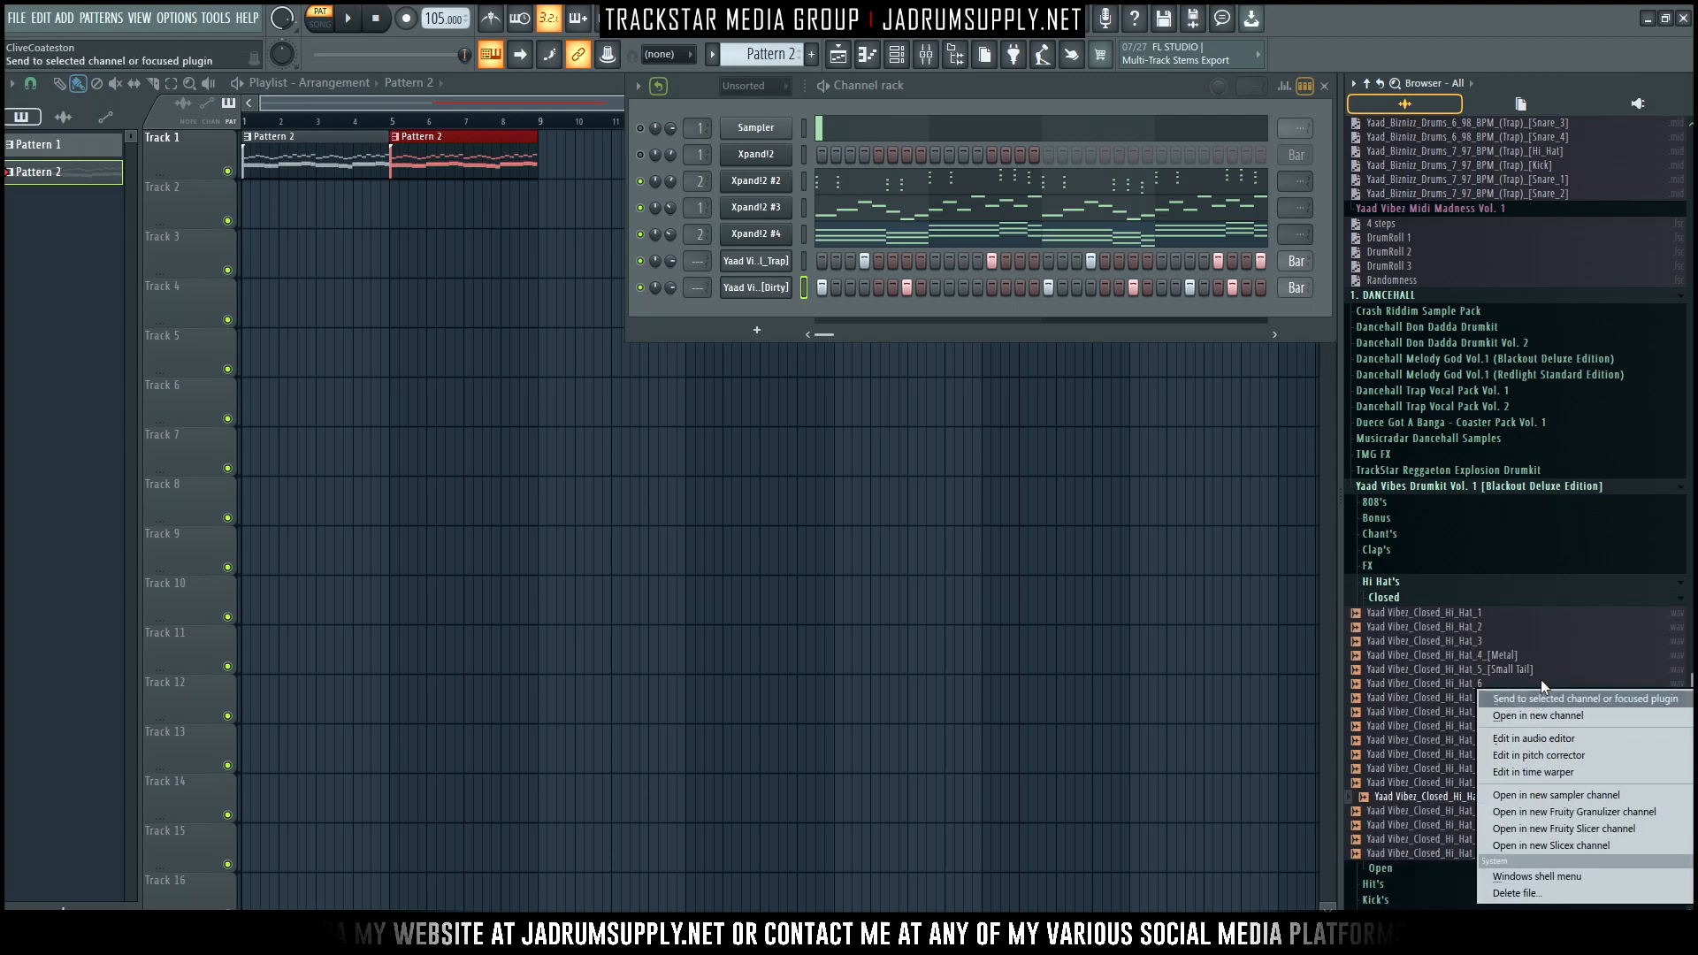
click(1545, 716)
Load the 8_T100_Records_100_BPM_[Hi_Hat] score into the hi-hat channel and audition Pattern 2
scroll(1514, 548, up, 10)
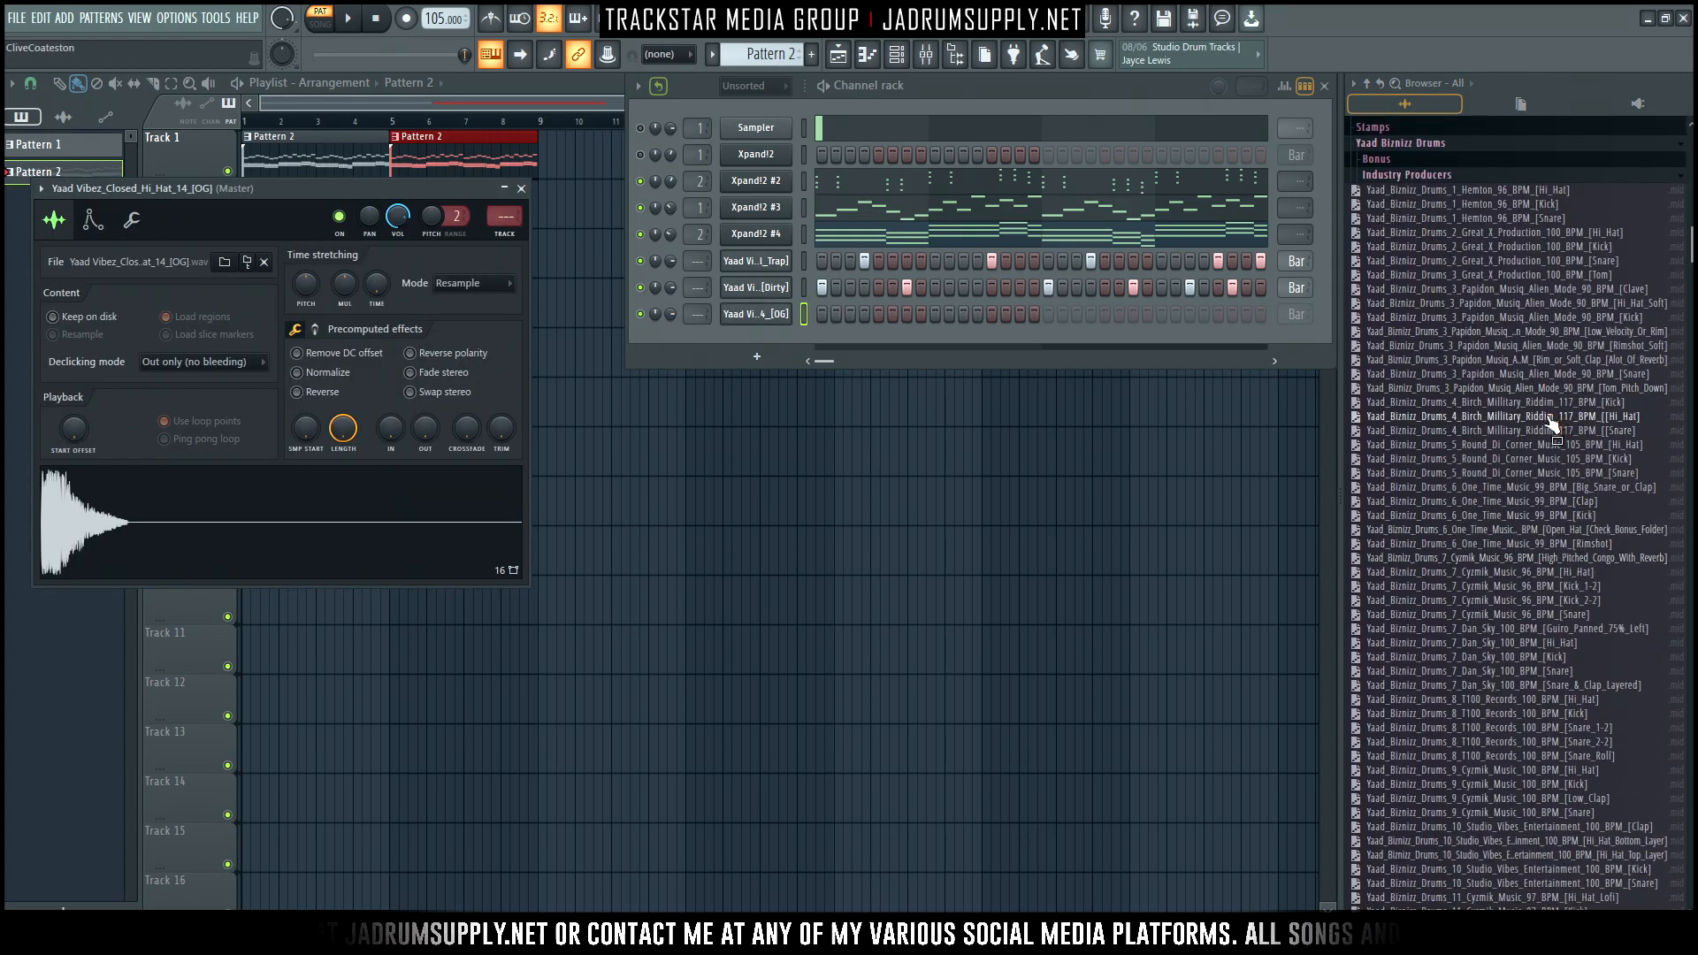
click(1545, 703)
key(space)
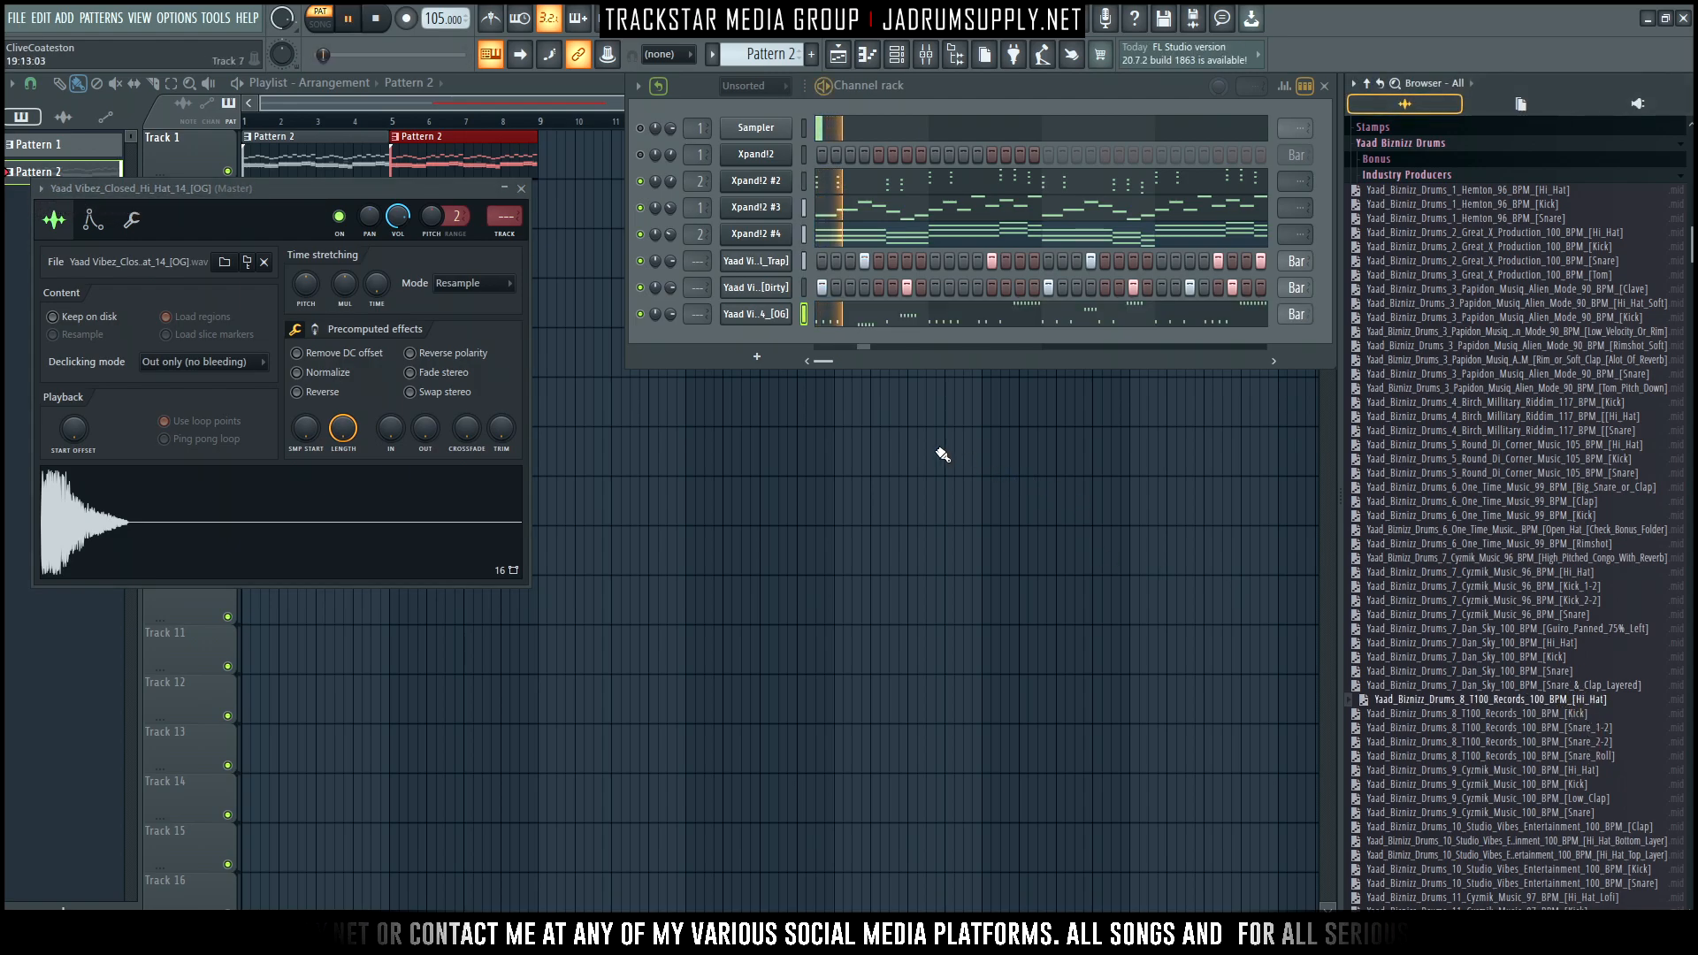
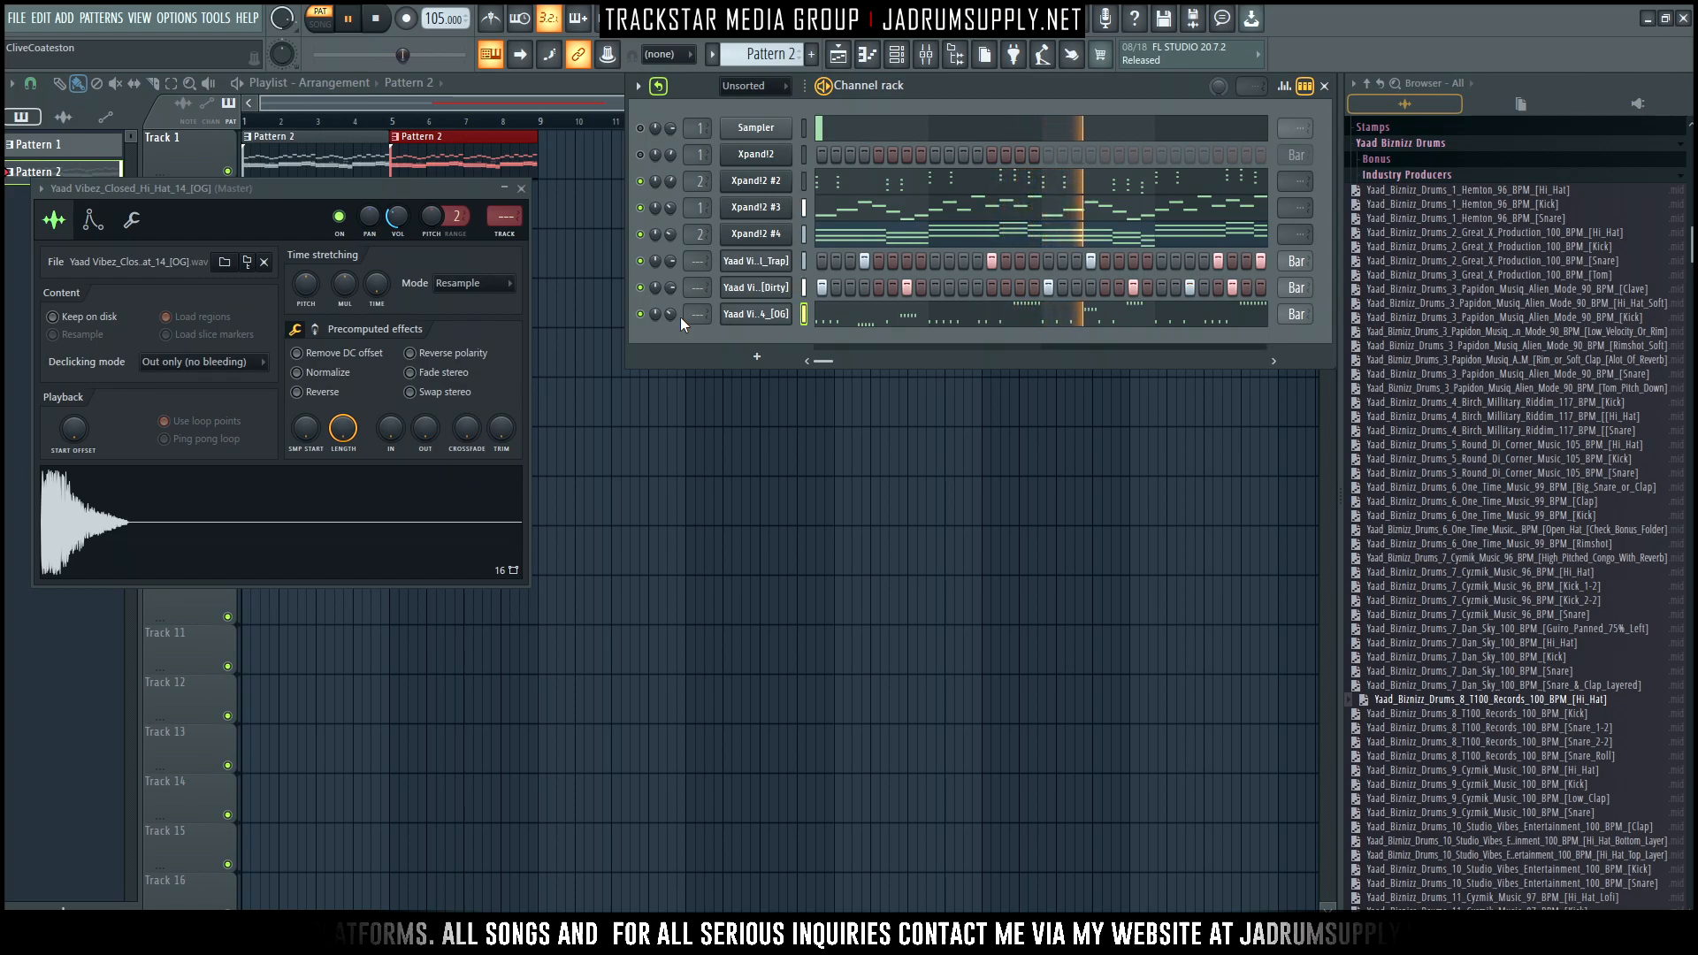
key(F4)
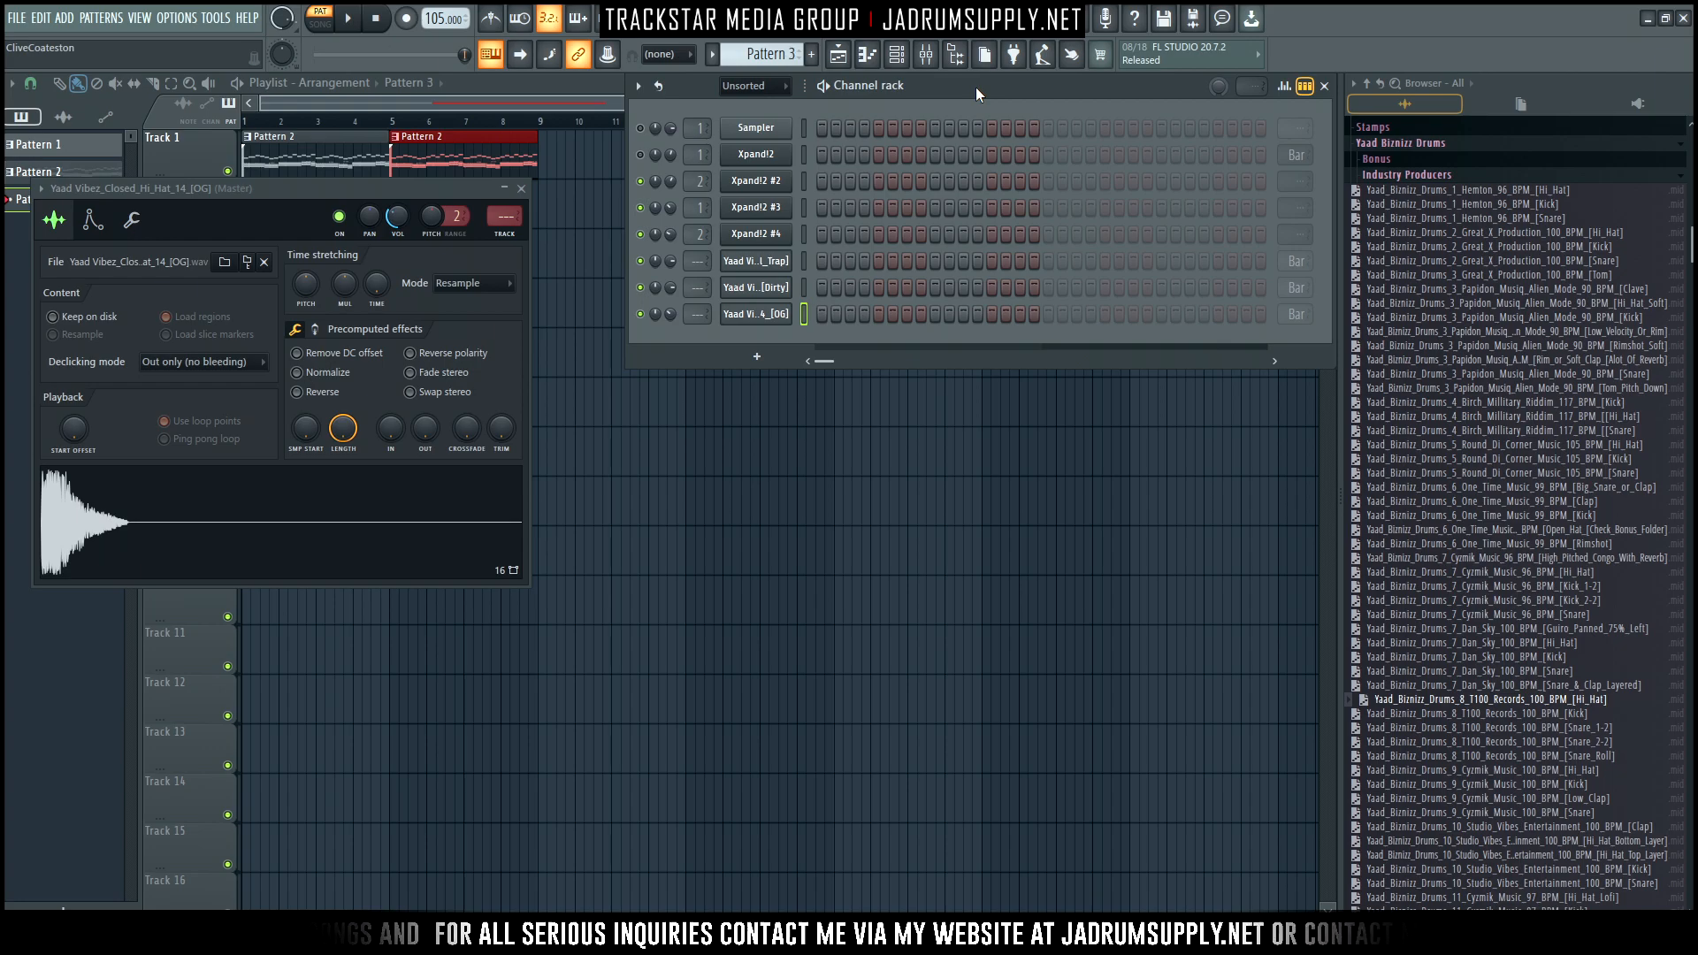
key(ctrl+z)
key(space)
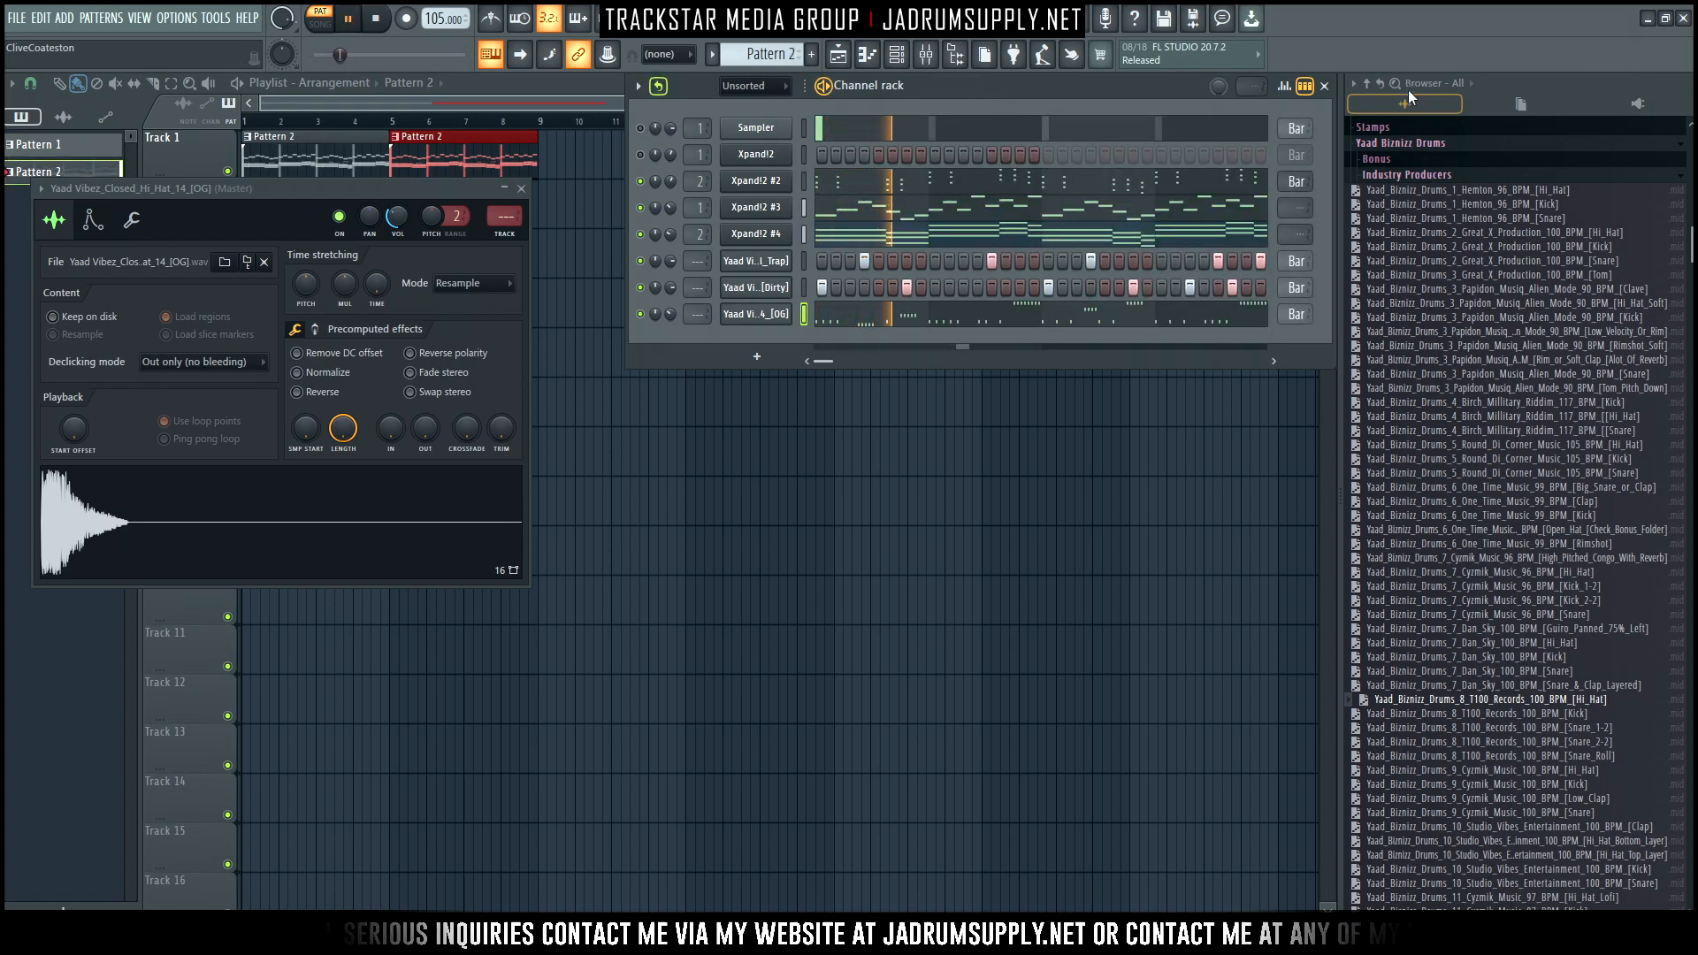
Collapse the drum scores folder and open the Signature_808_TMG channel preset in a new channel
click(1403, 145)
scroll(1400, 194, up, 4)
key(space)
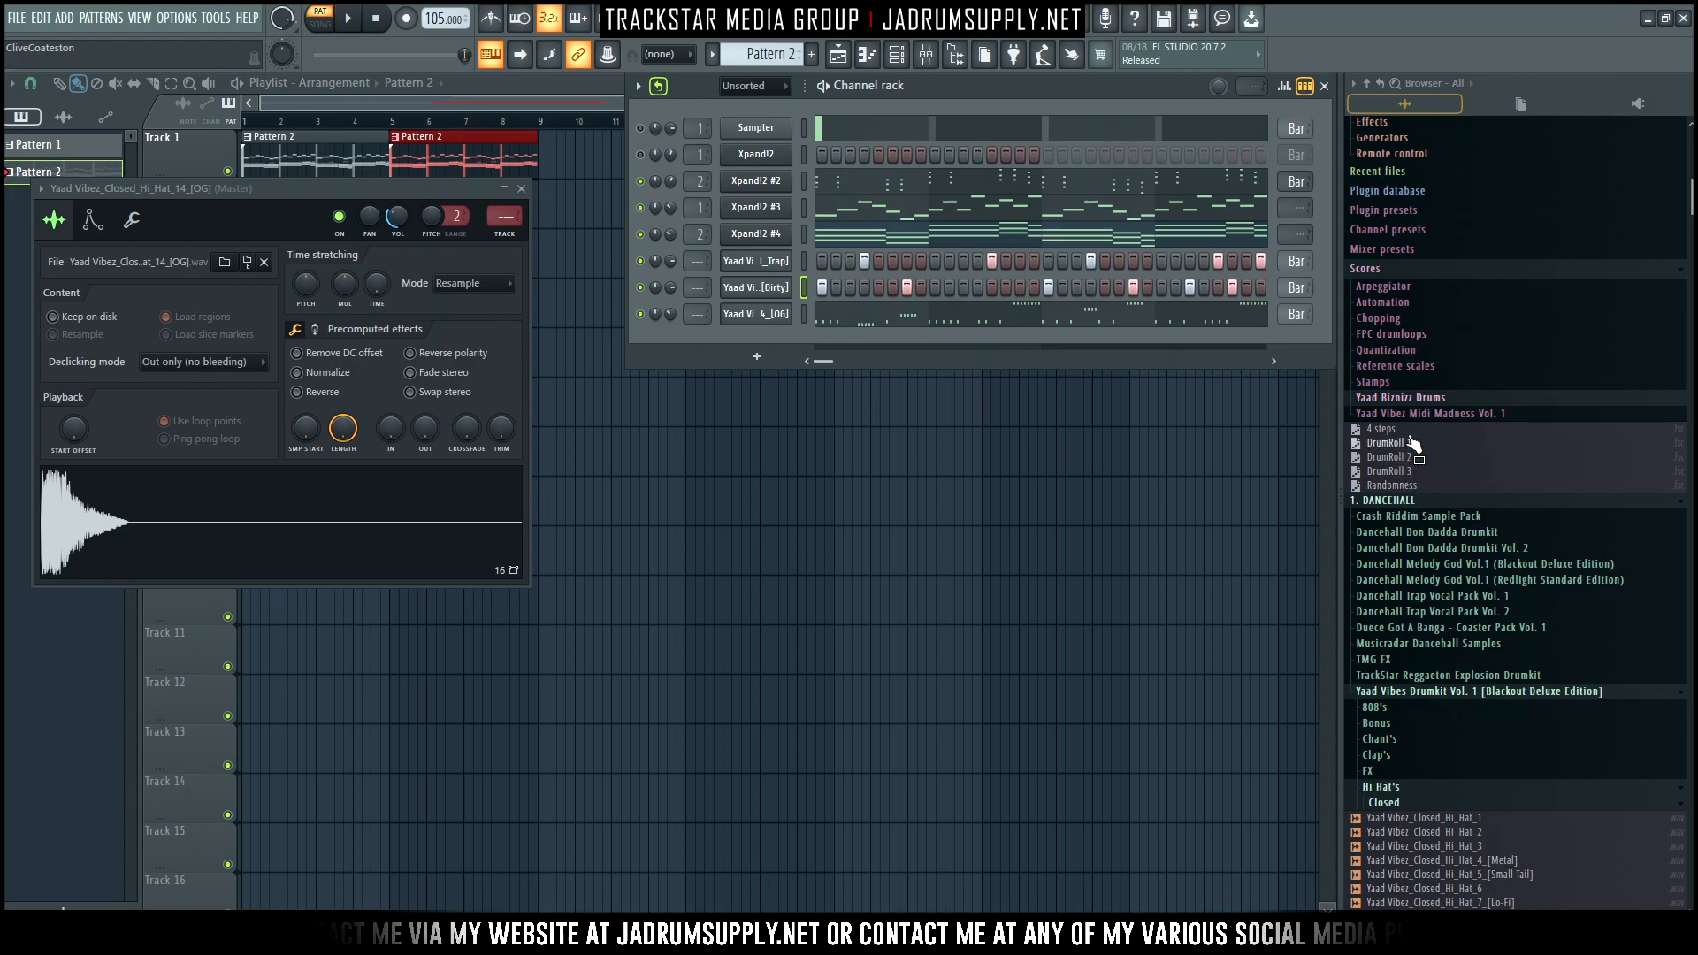
click(1389, 230)
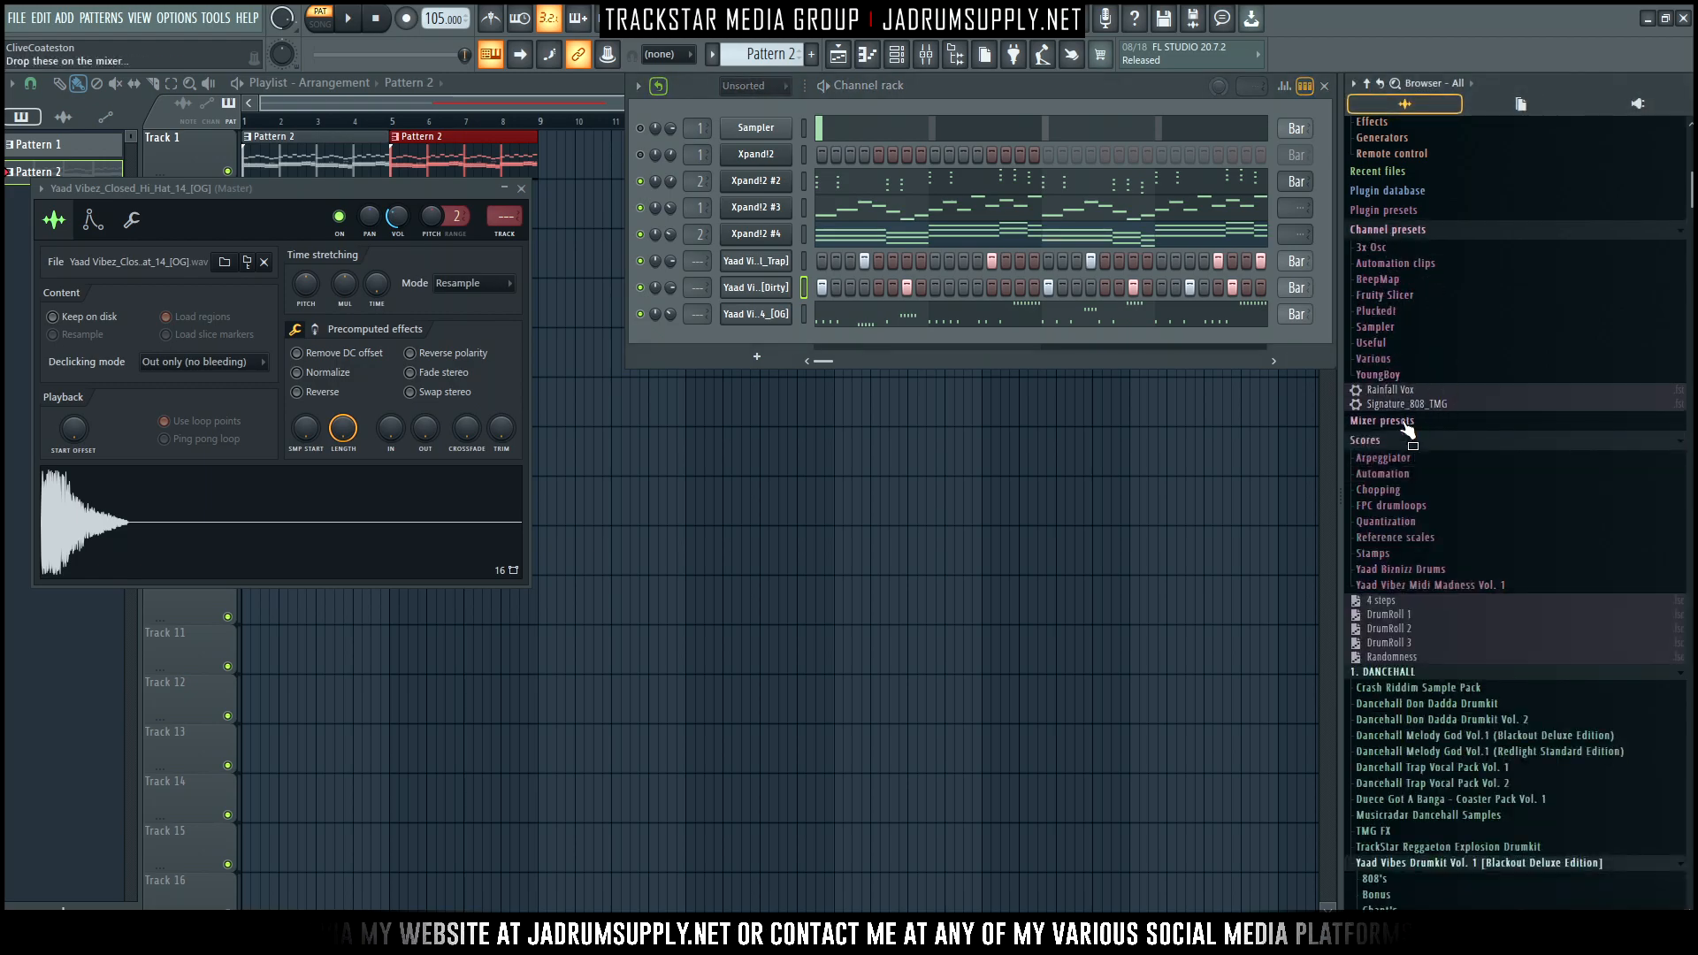
right_click(1381, 407)
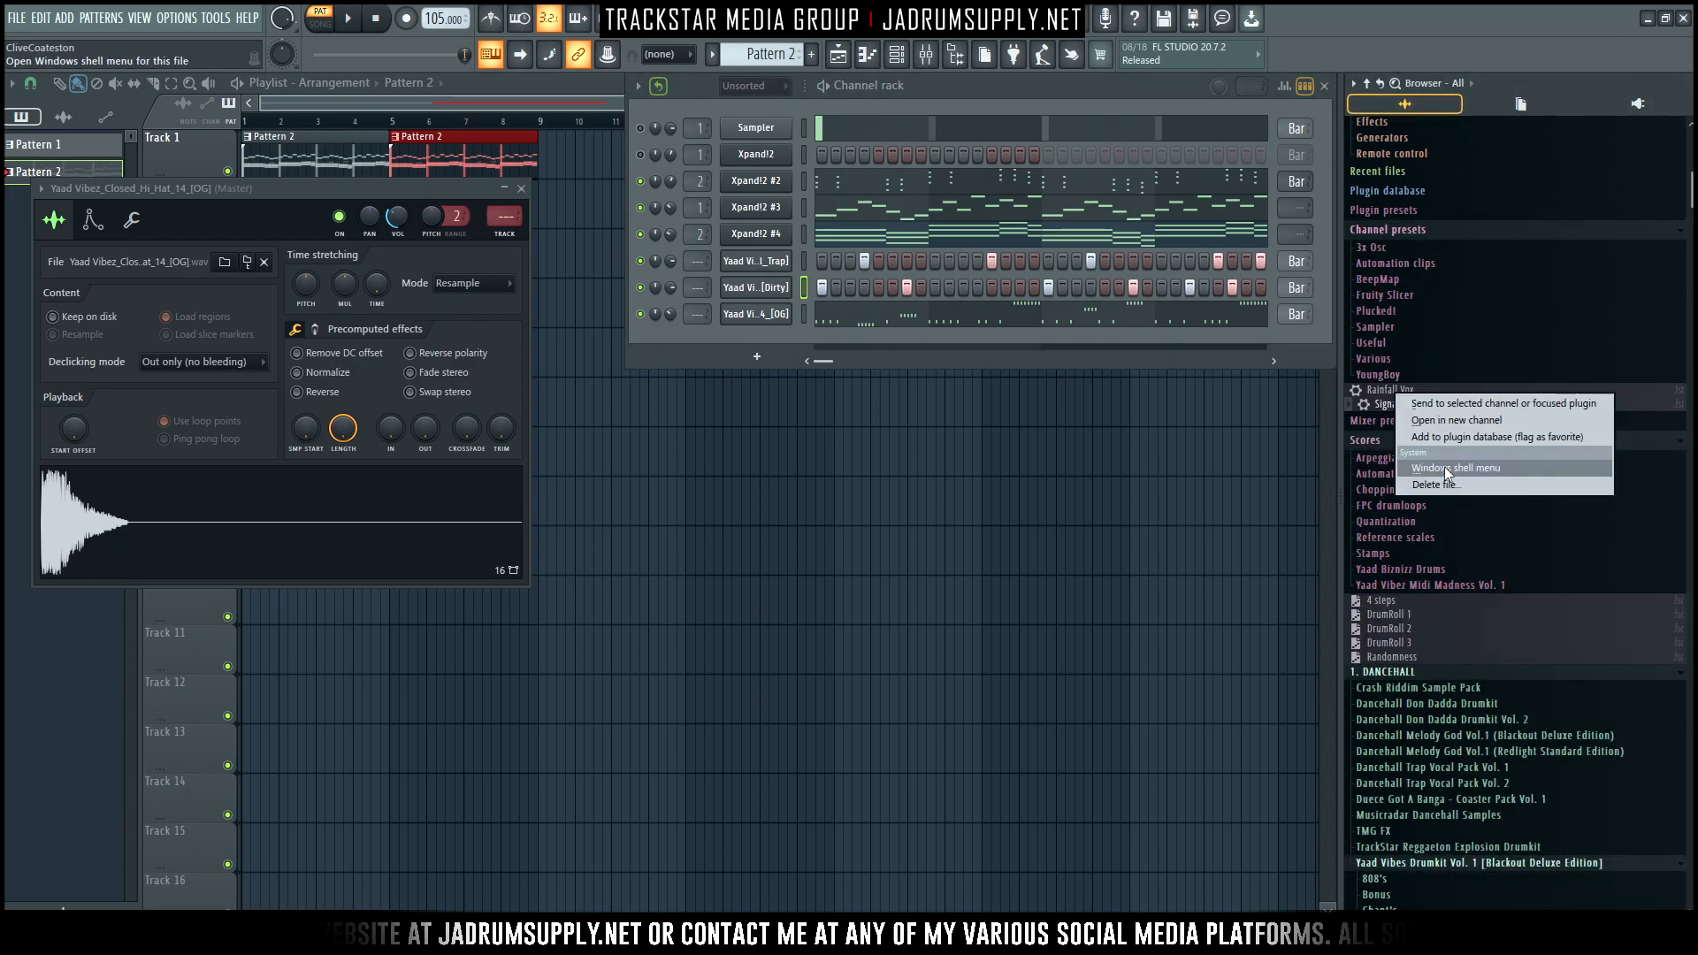
click(1445, 420)
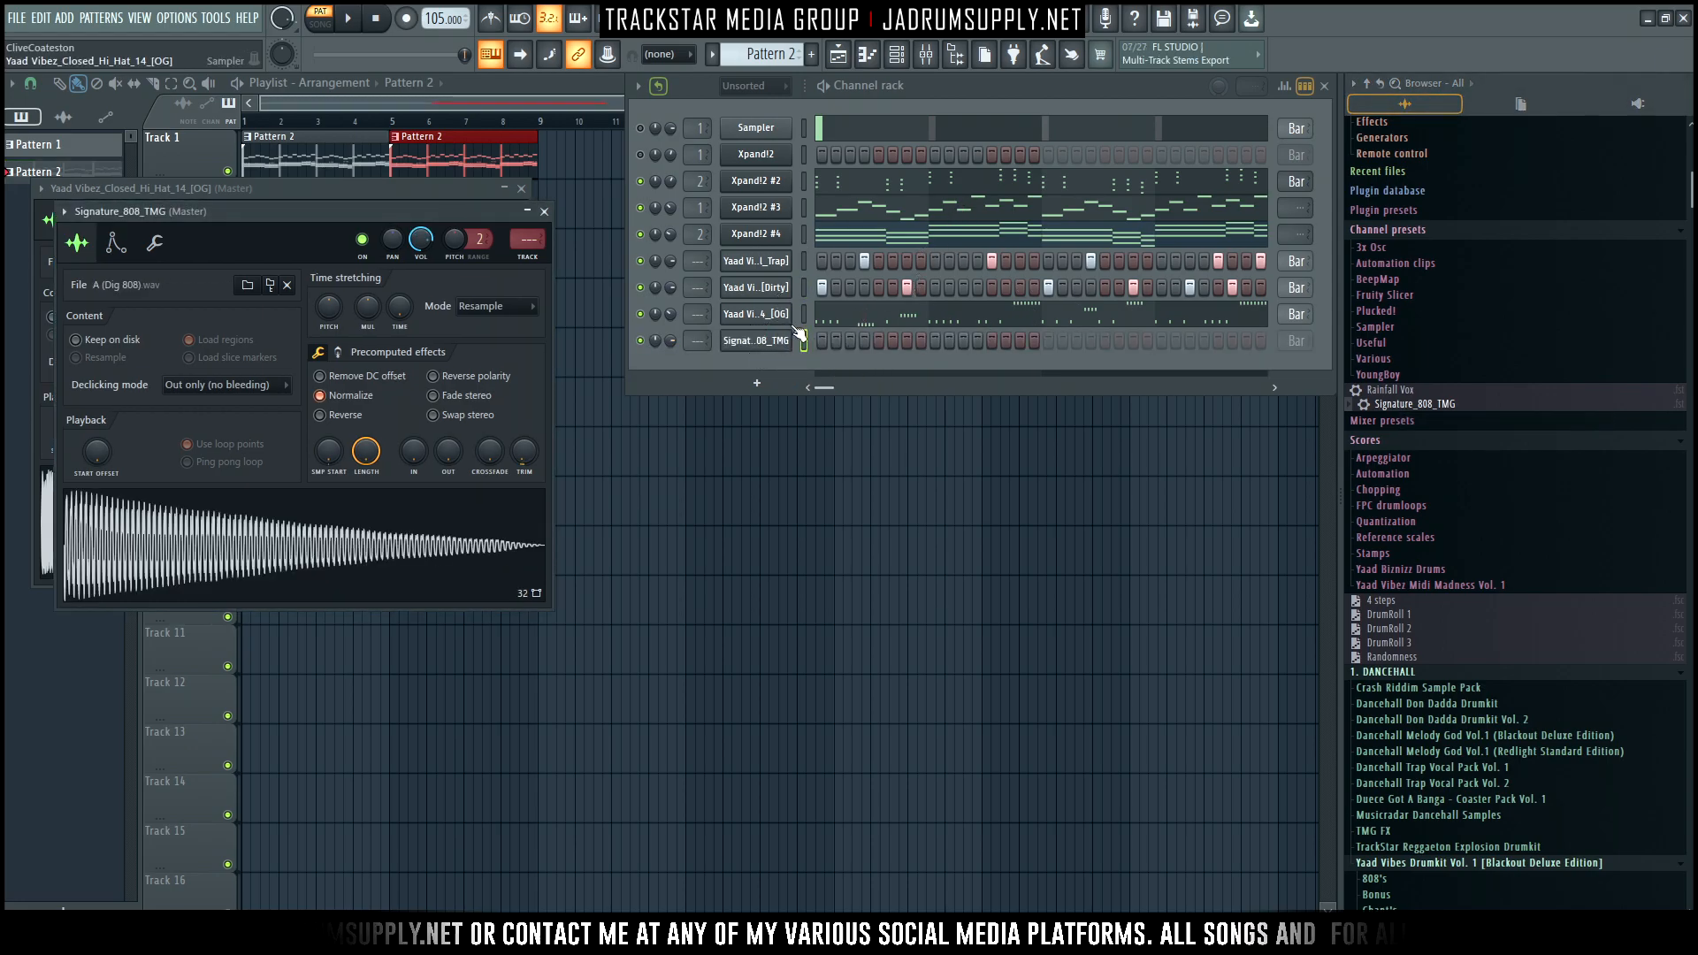
Copy the kick's step pattern into the Signature_808_TMG channel and show the channel's envelope and root note settings
click(780, 343)
right_click(780, 345)
click(839, 340)
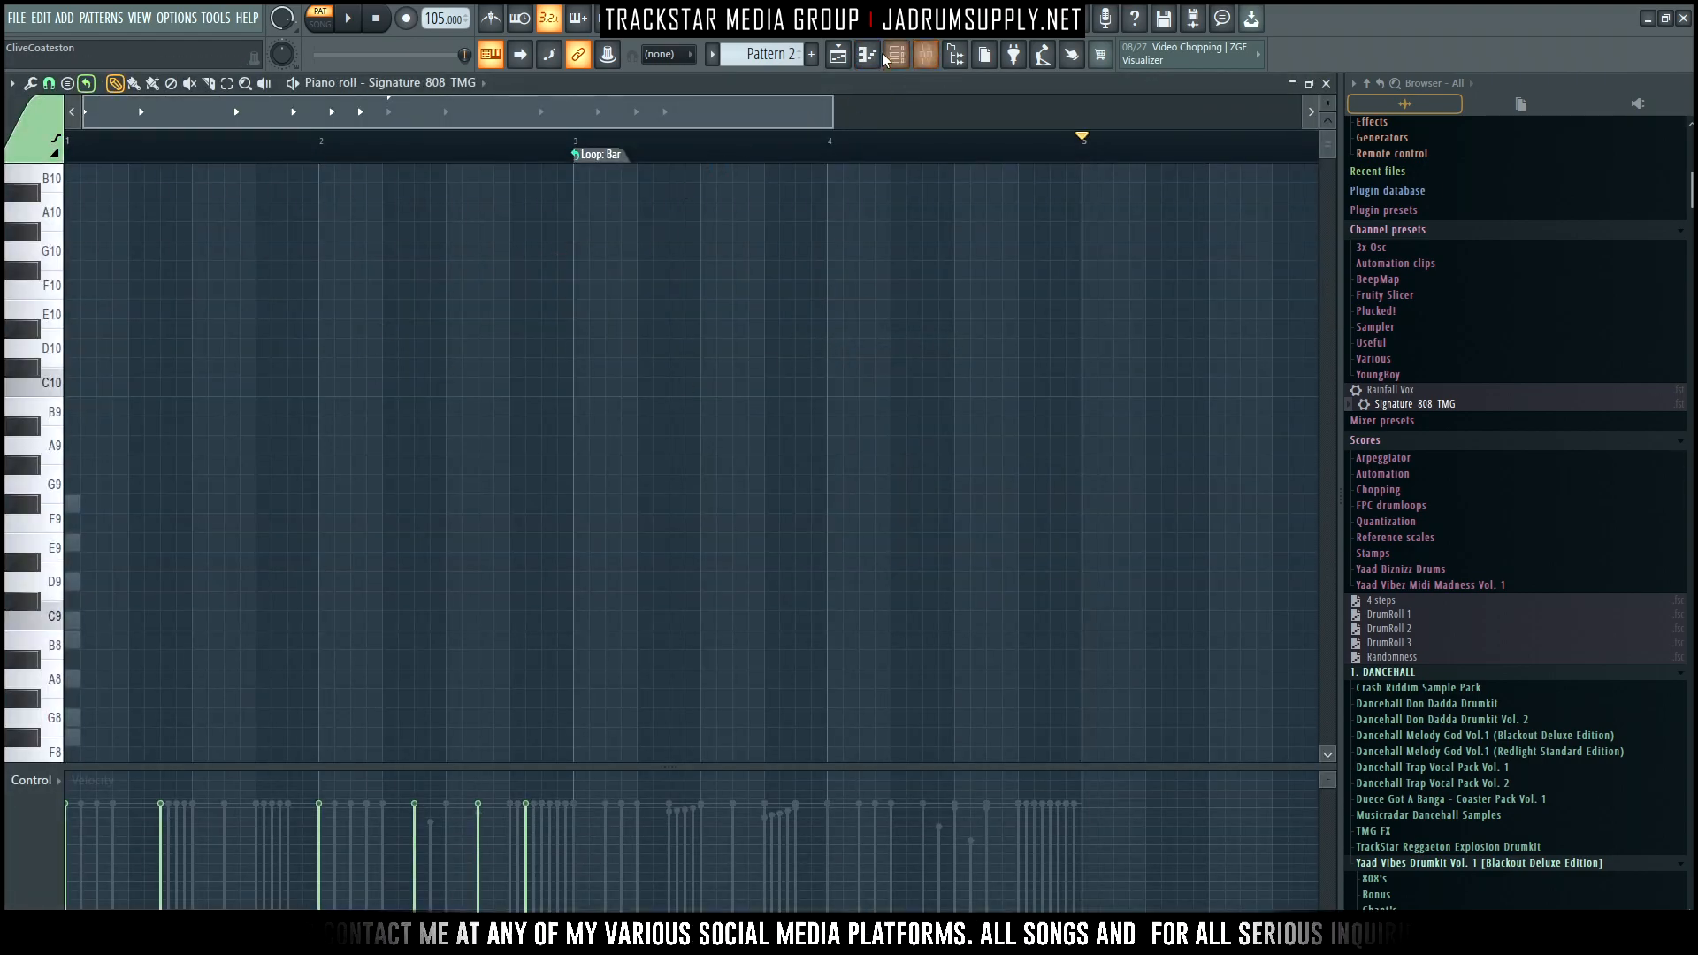
click(896, 54)
click(771, 347)
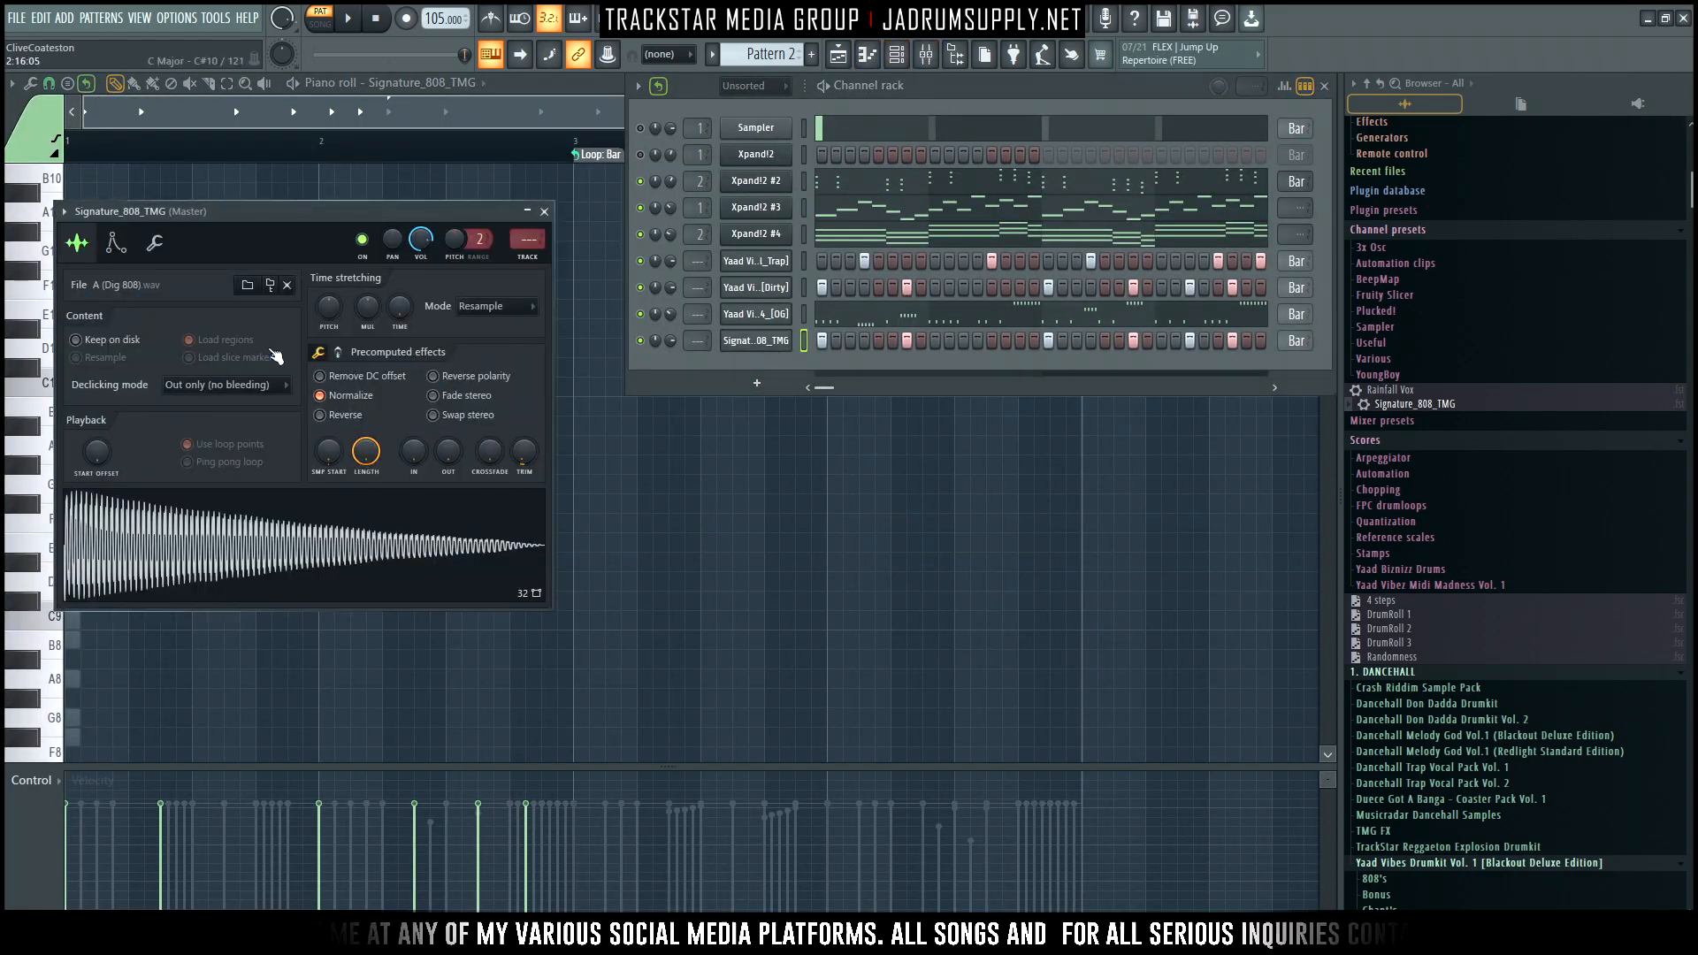
click(115, 242)
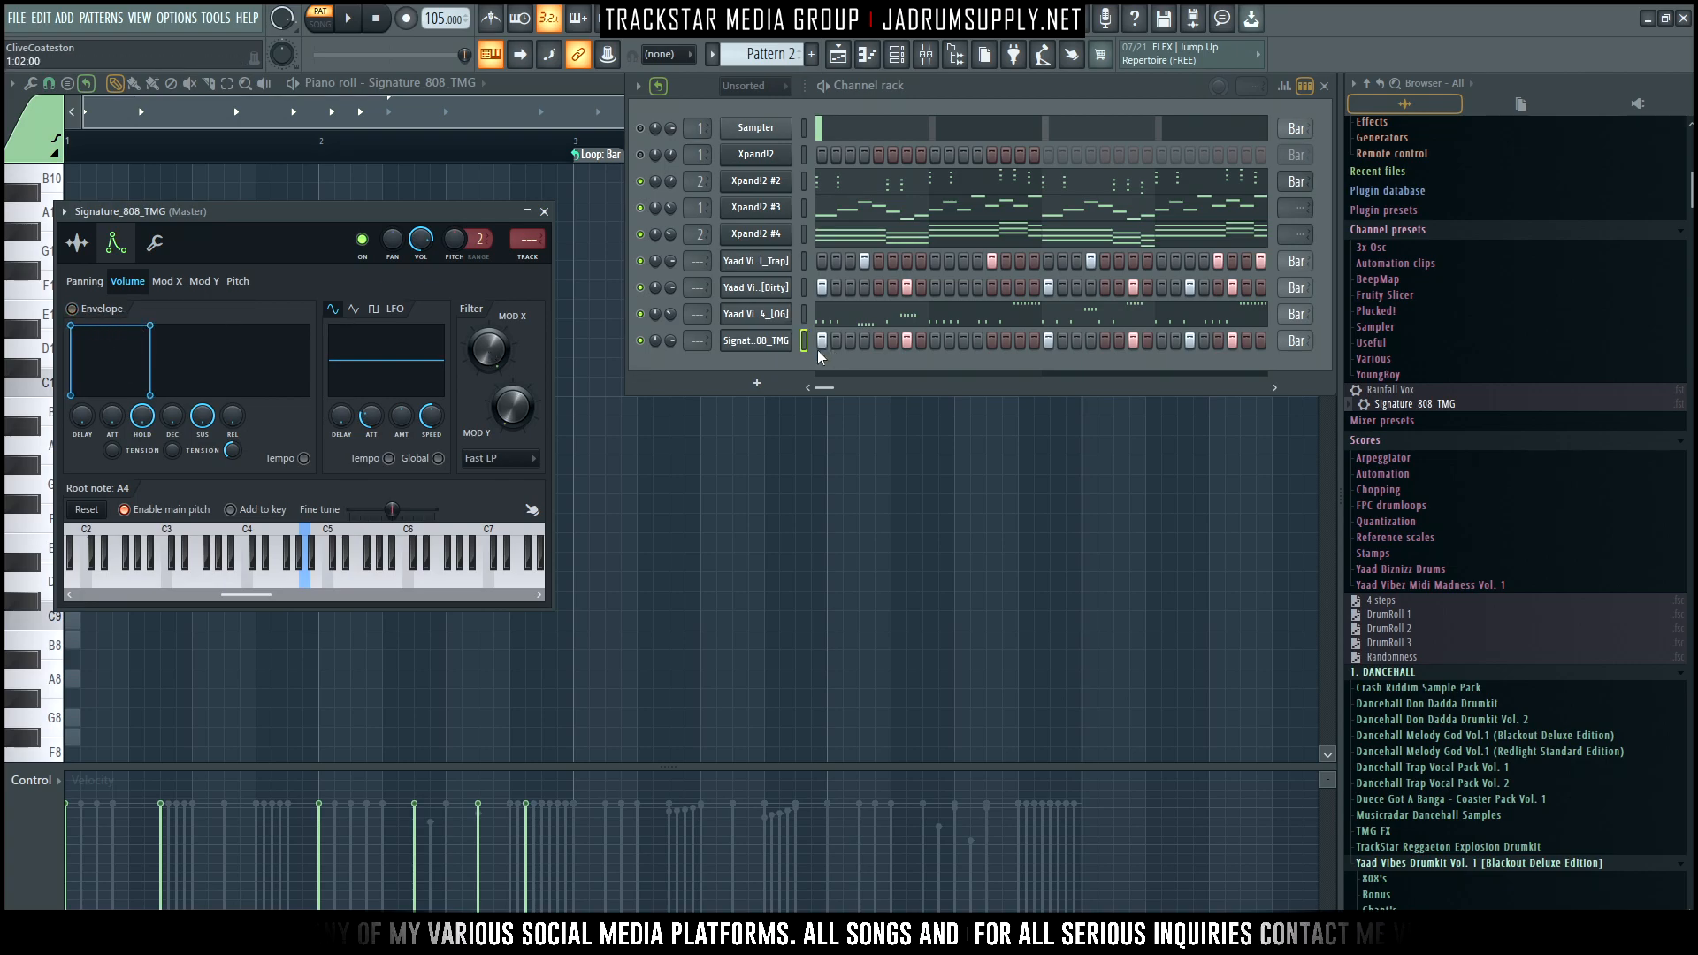
Duplicate the 808 notes into bars 3 and 4 of the piano roll and lengthen every note to about one step
right_click(783, 336)
click(839, 342)
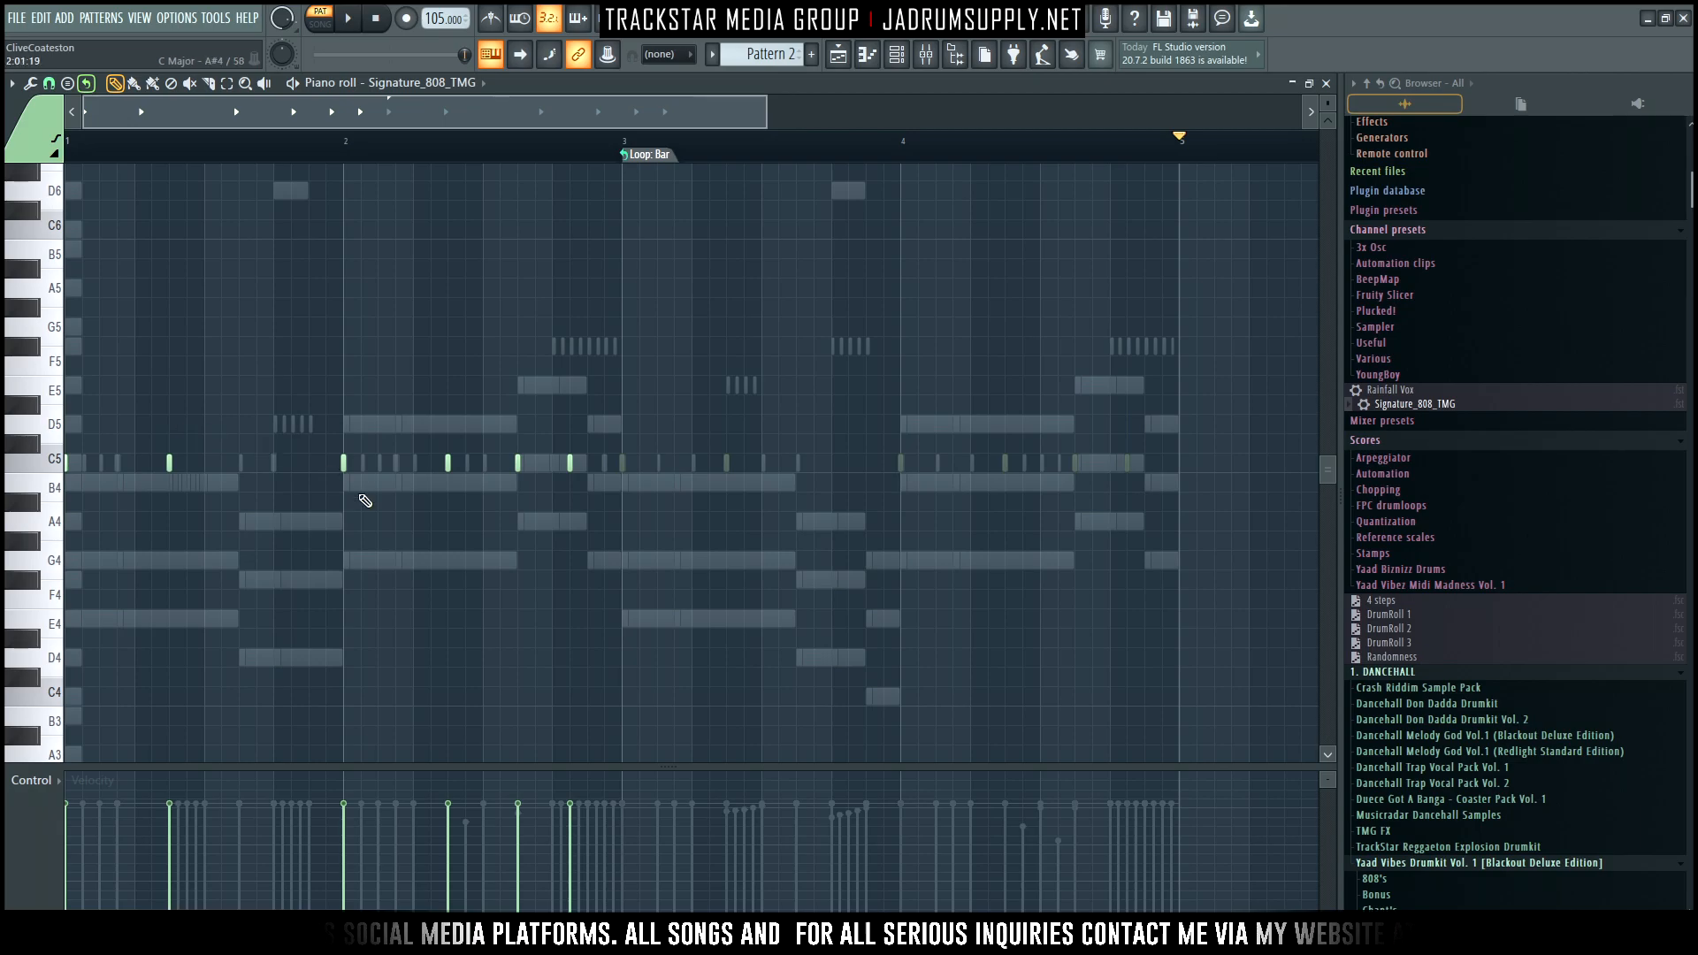
key(ctrl+a)
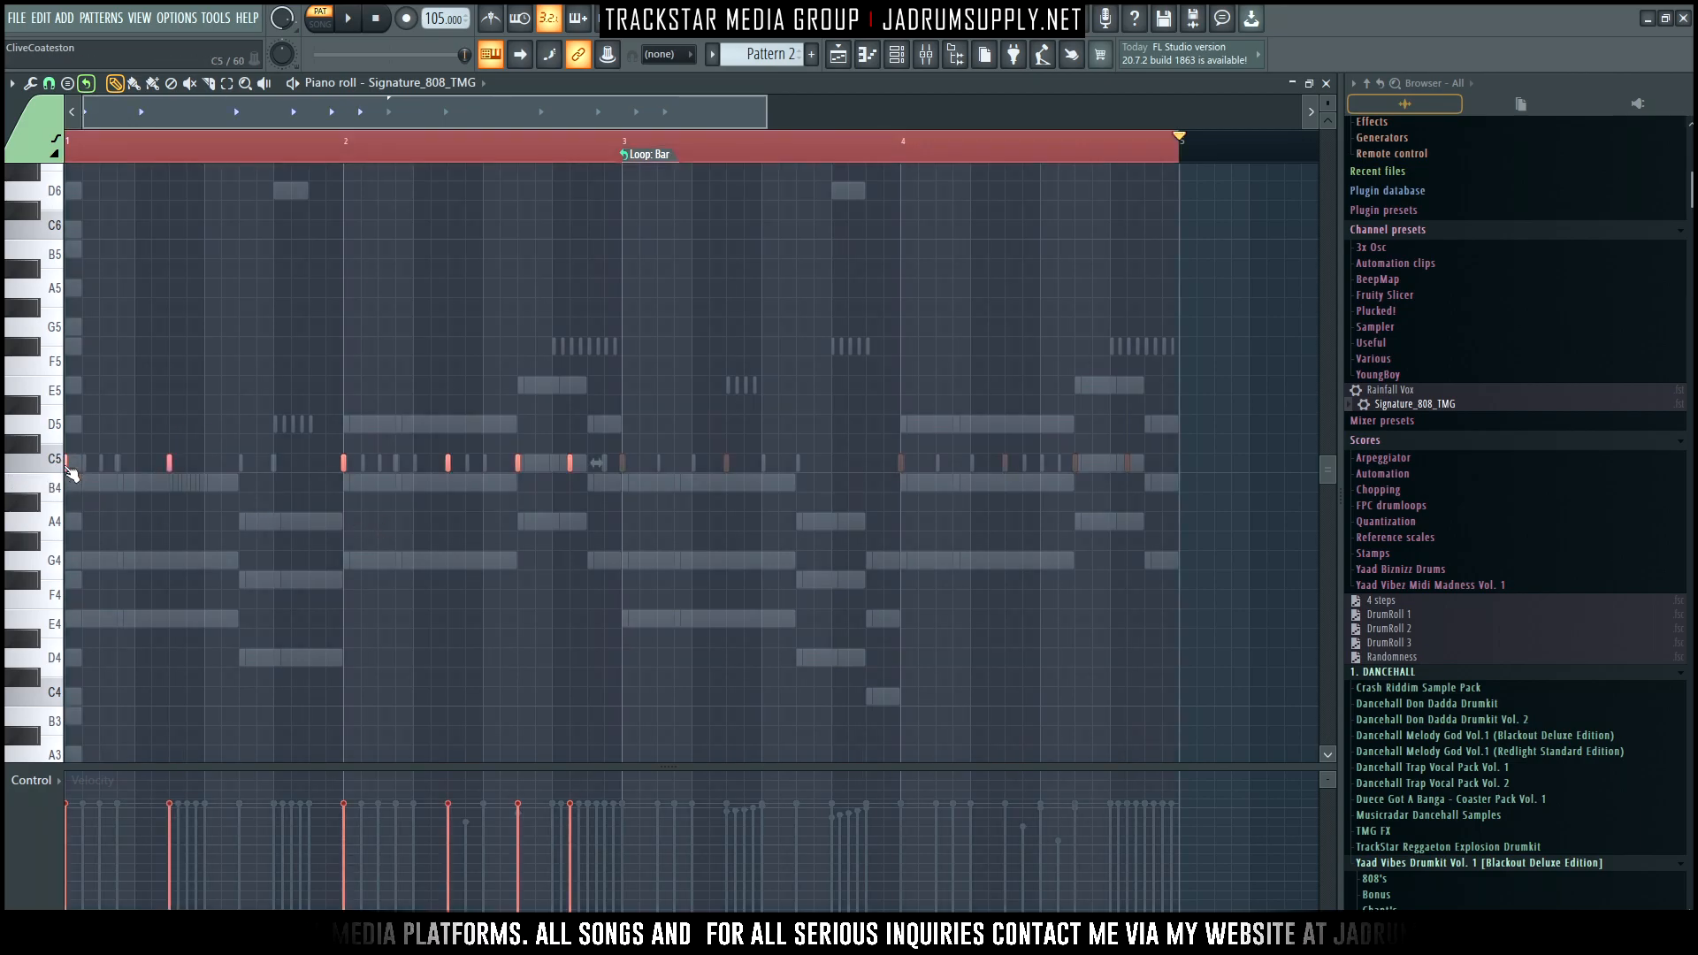
drag(74, 468, 387, 480)
drag(635, 486, 619, 486)
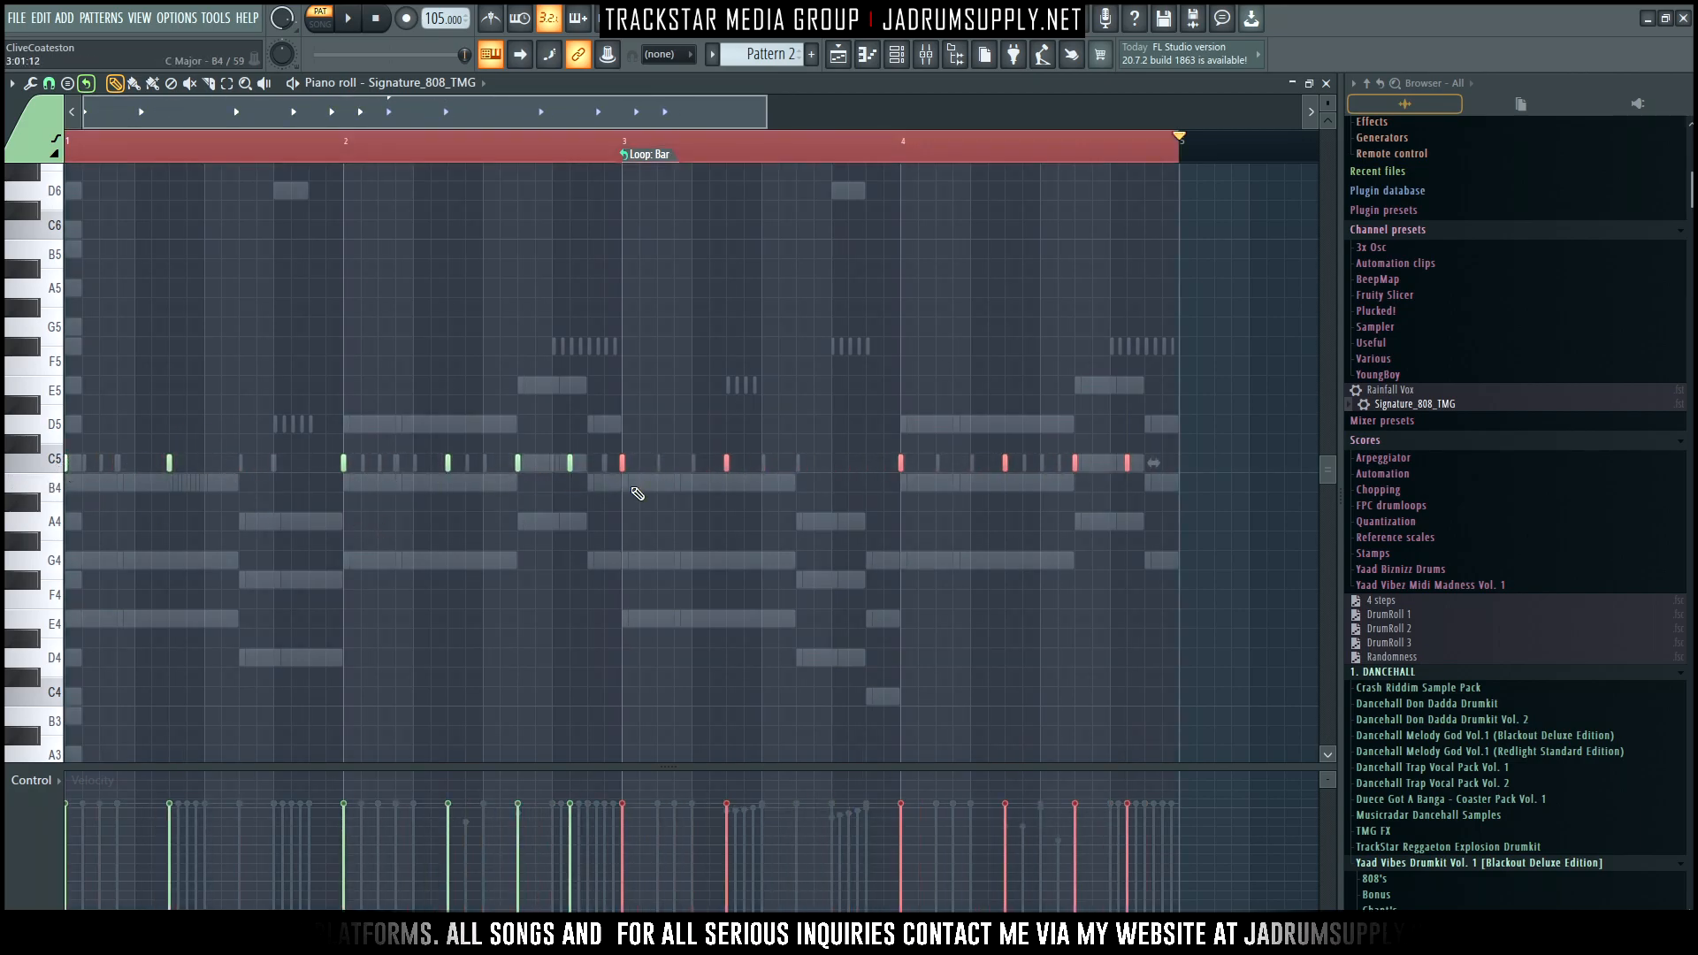
key(ctrl+a)
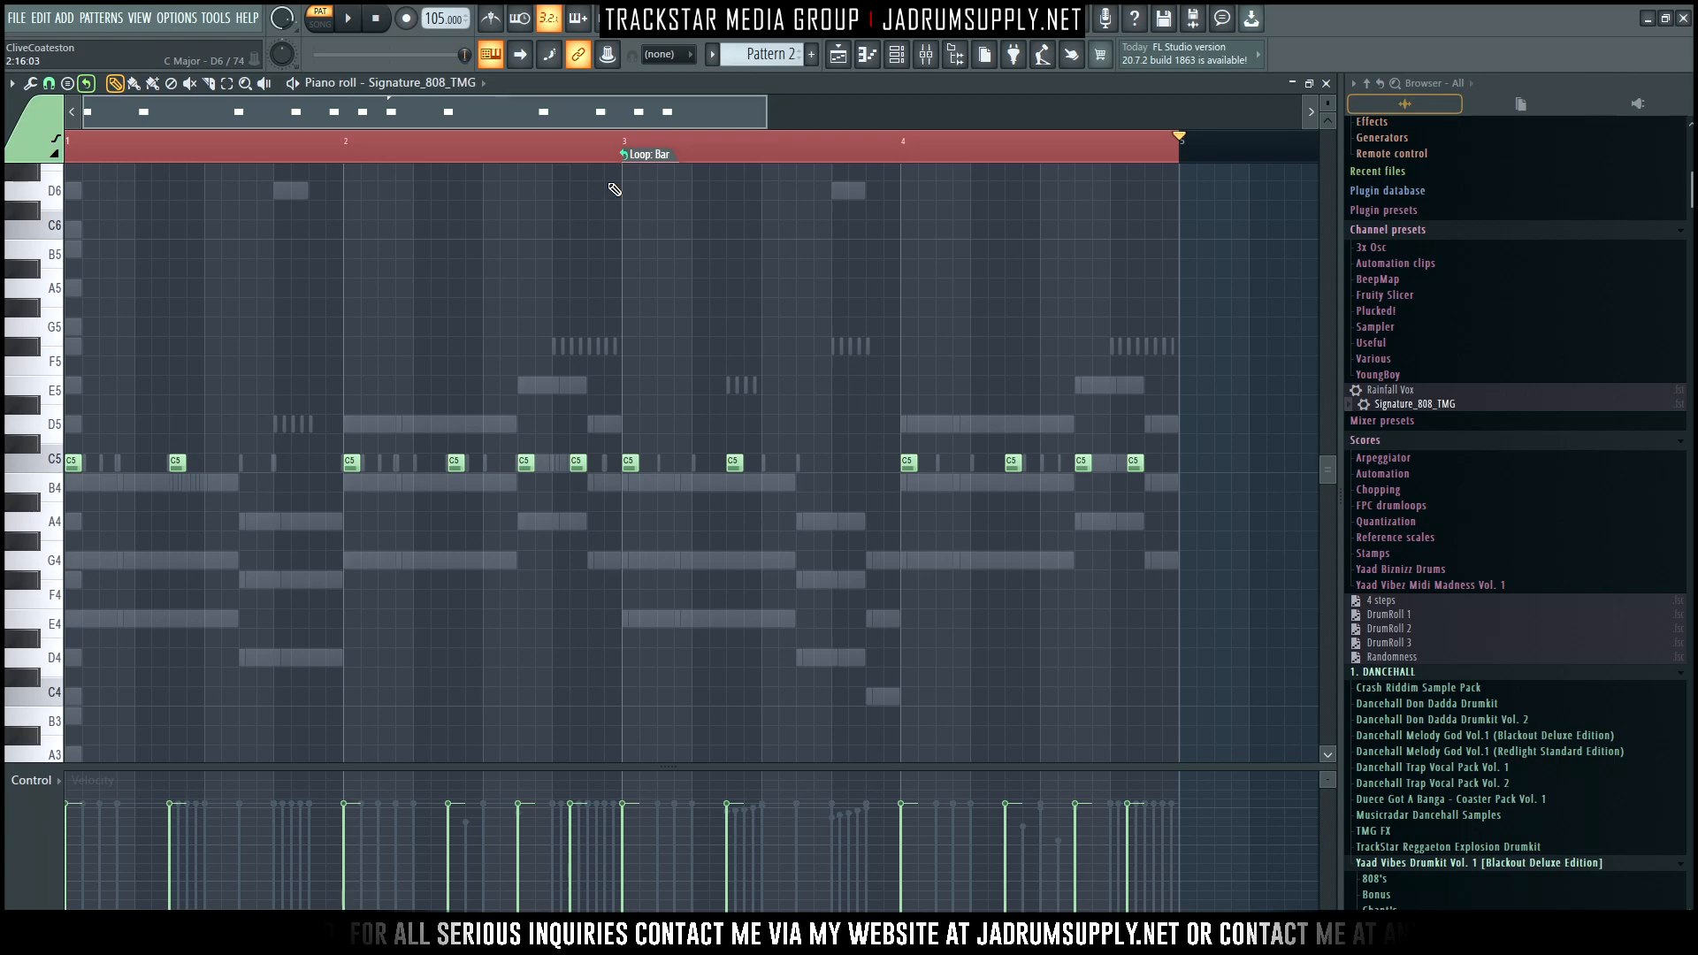
Turn off the bar loop in the 808's piano roll and audition the pattern from the start
click(646, 156)
click(699, 179)
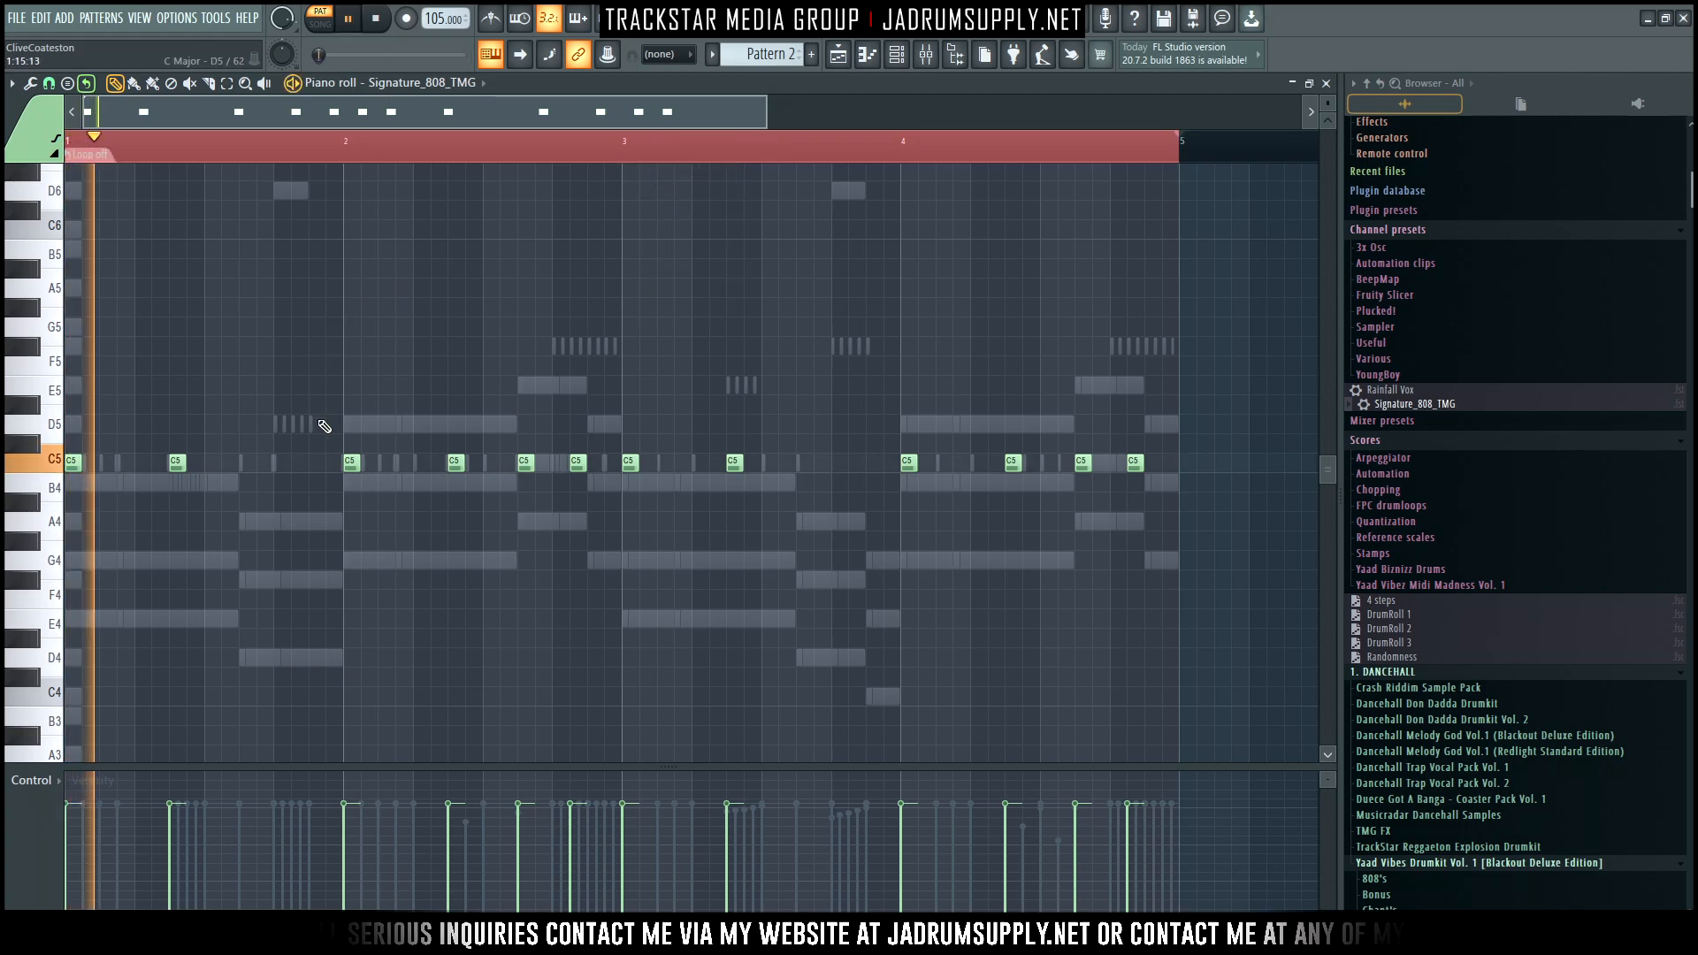
key(space)
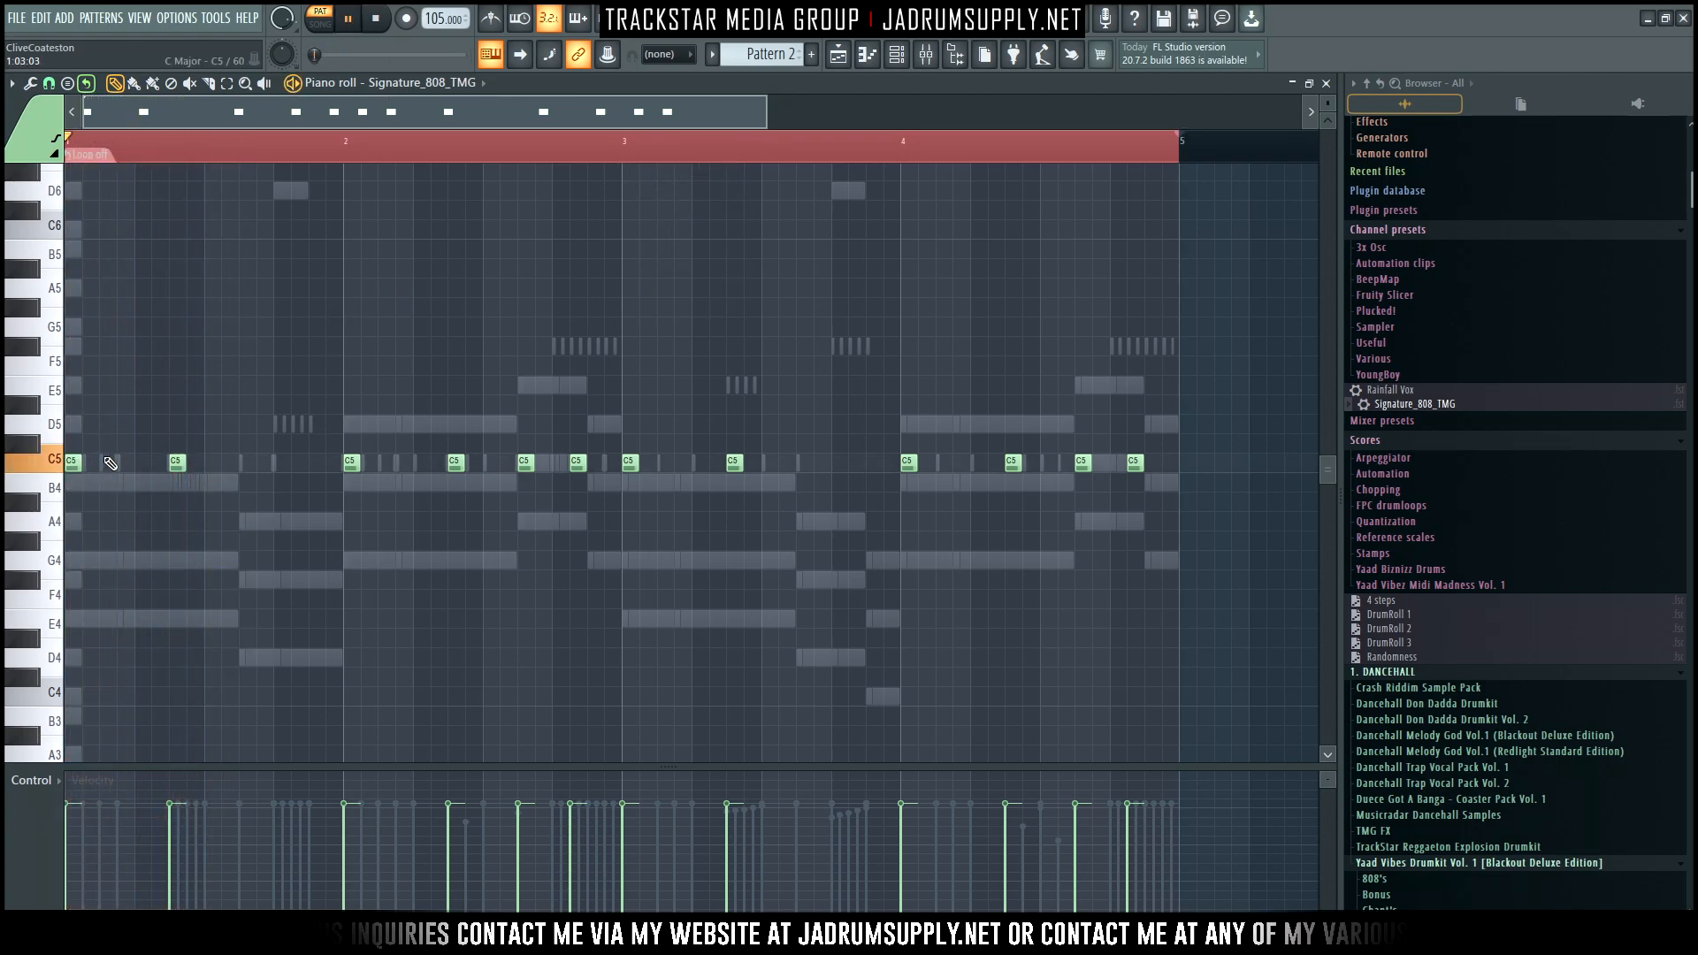
key(space)
key(space)
Add an 808 note at C5 on step 11 of bar 1 and turn its copy at C7 into a slide note
drag(245, 453, 261, 502)
key(ctrl+Up)
key(space)
key(space)
key(ctrl+Up)
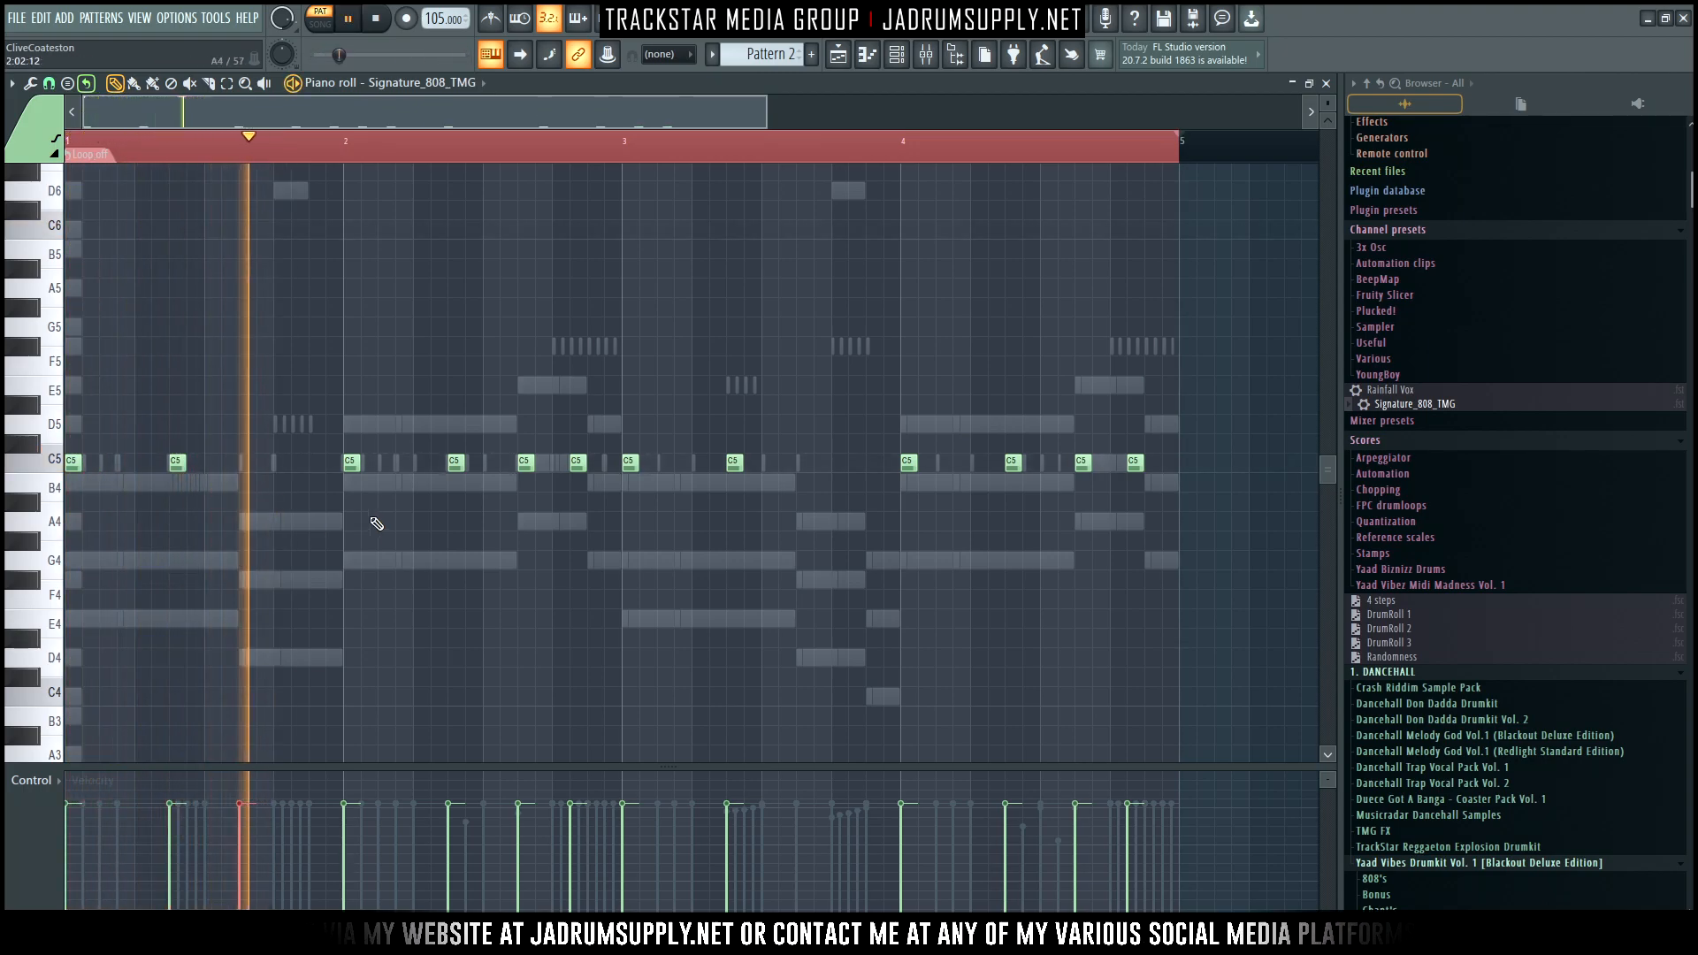
key(space)
scroll(318, 502, up, 3)
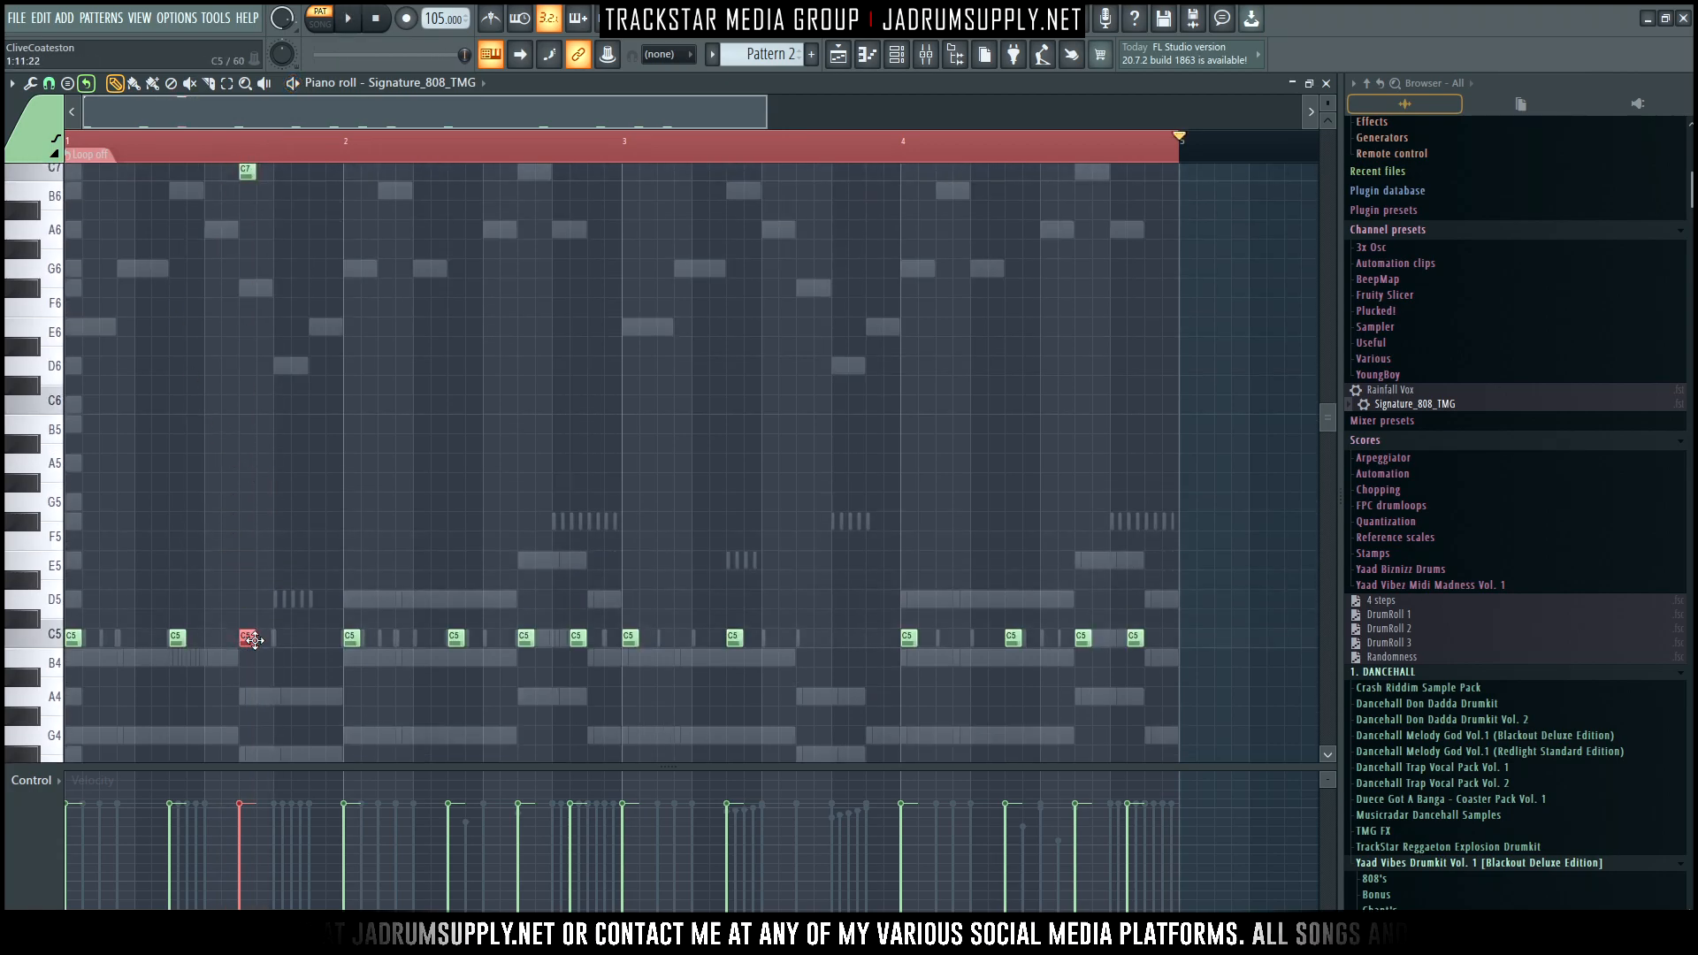
double_click(249, 170)
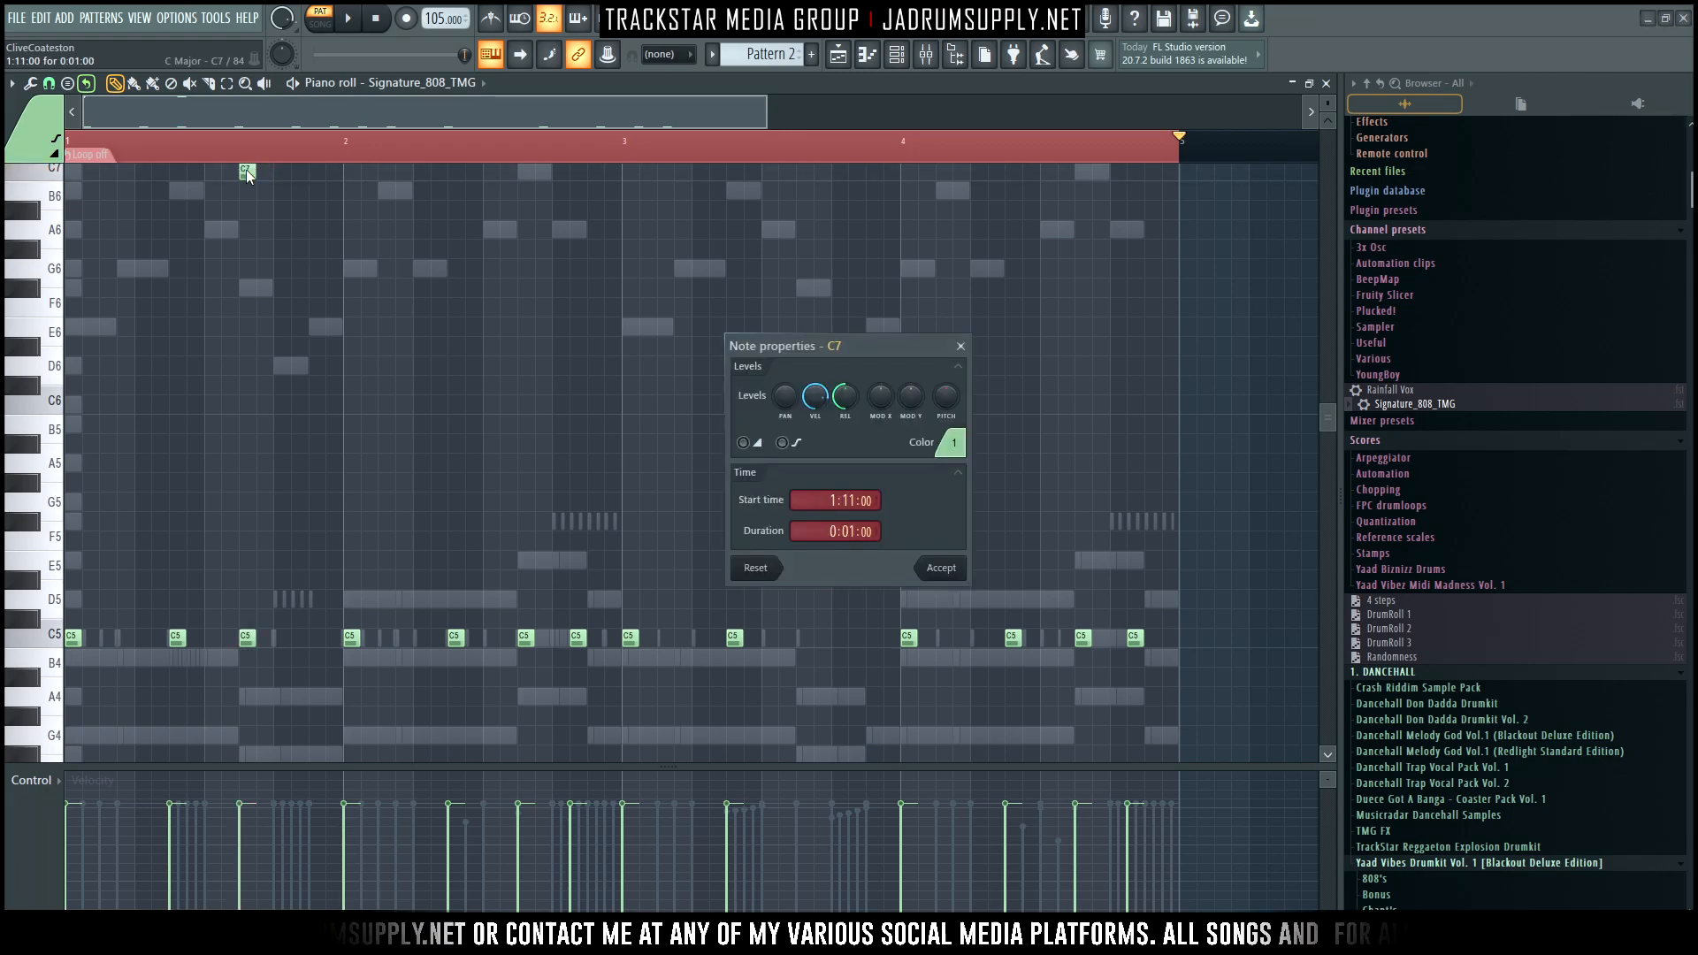
key(Return)
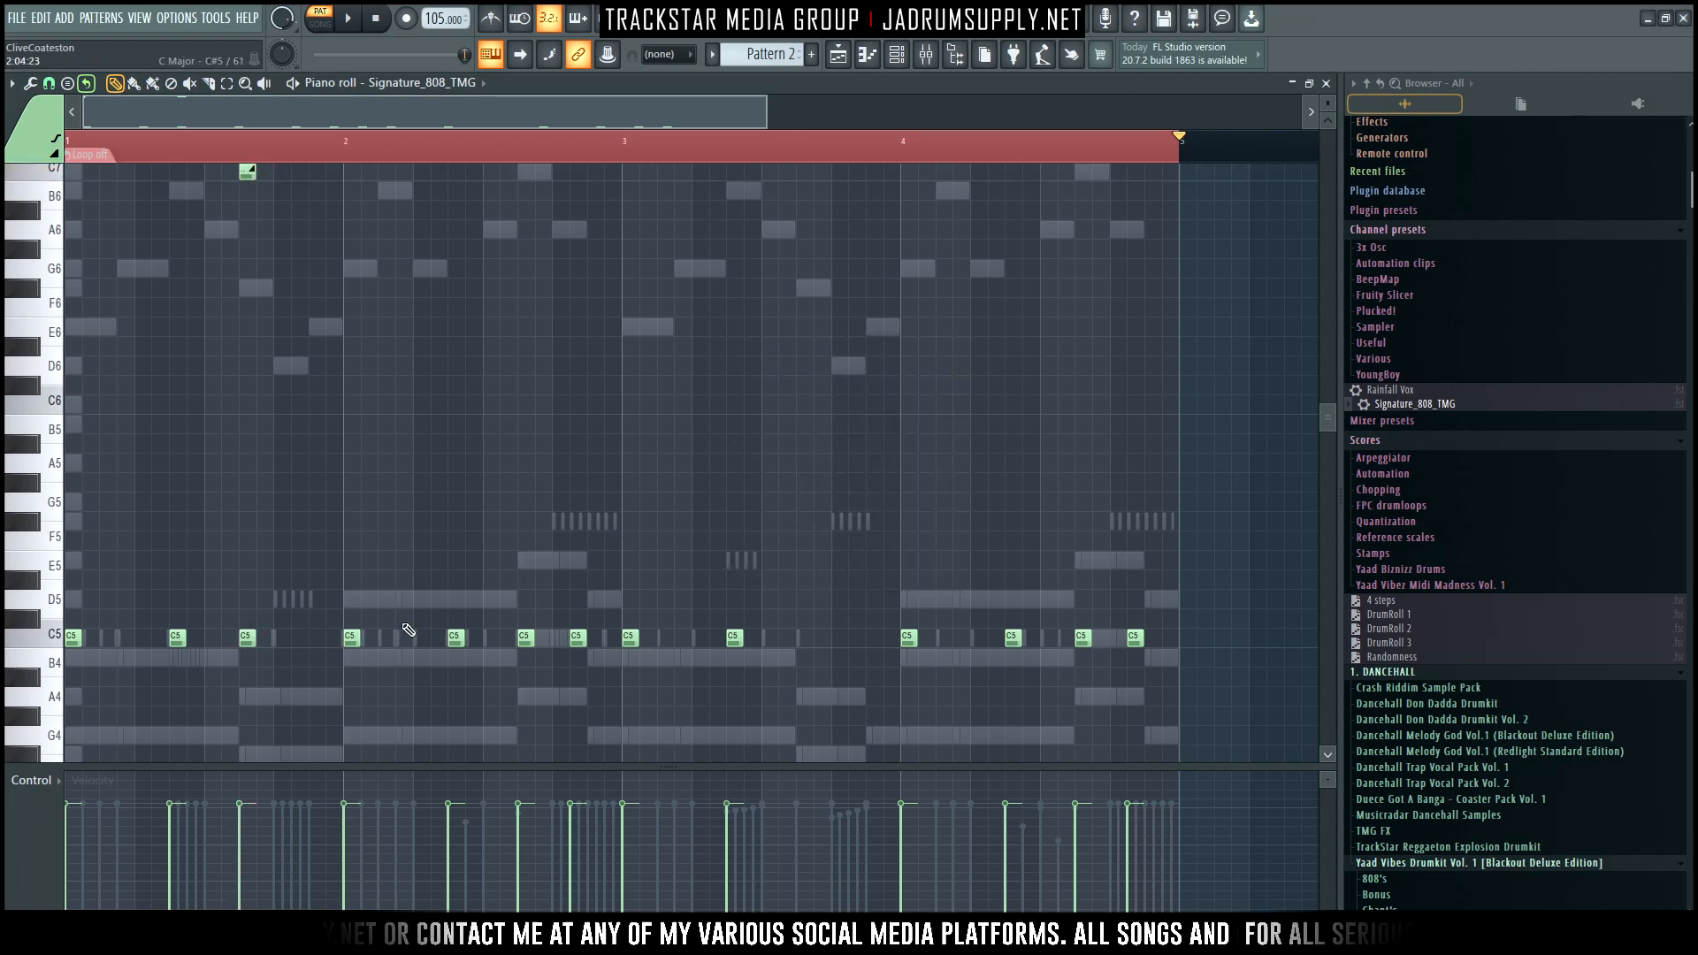
Copy the C5 note and its slide note to step 13 of bar 1, placing the slide note at C6
drag(261, 479, 256, 161)
scroll(270, 548, down, 2)
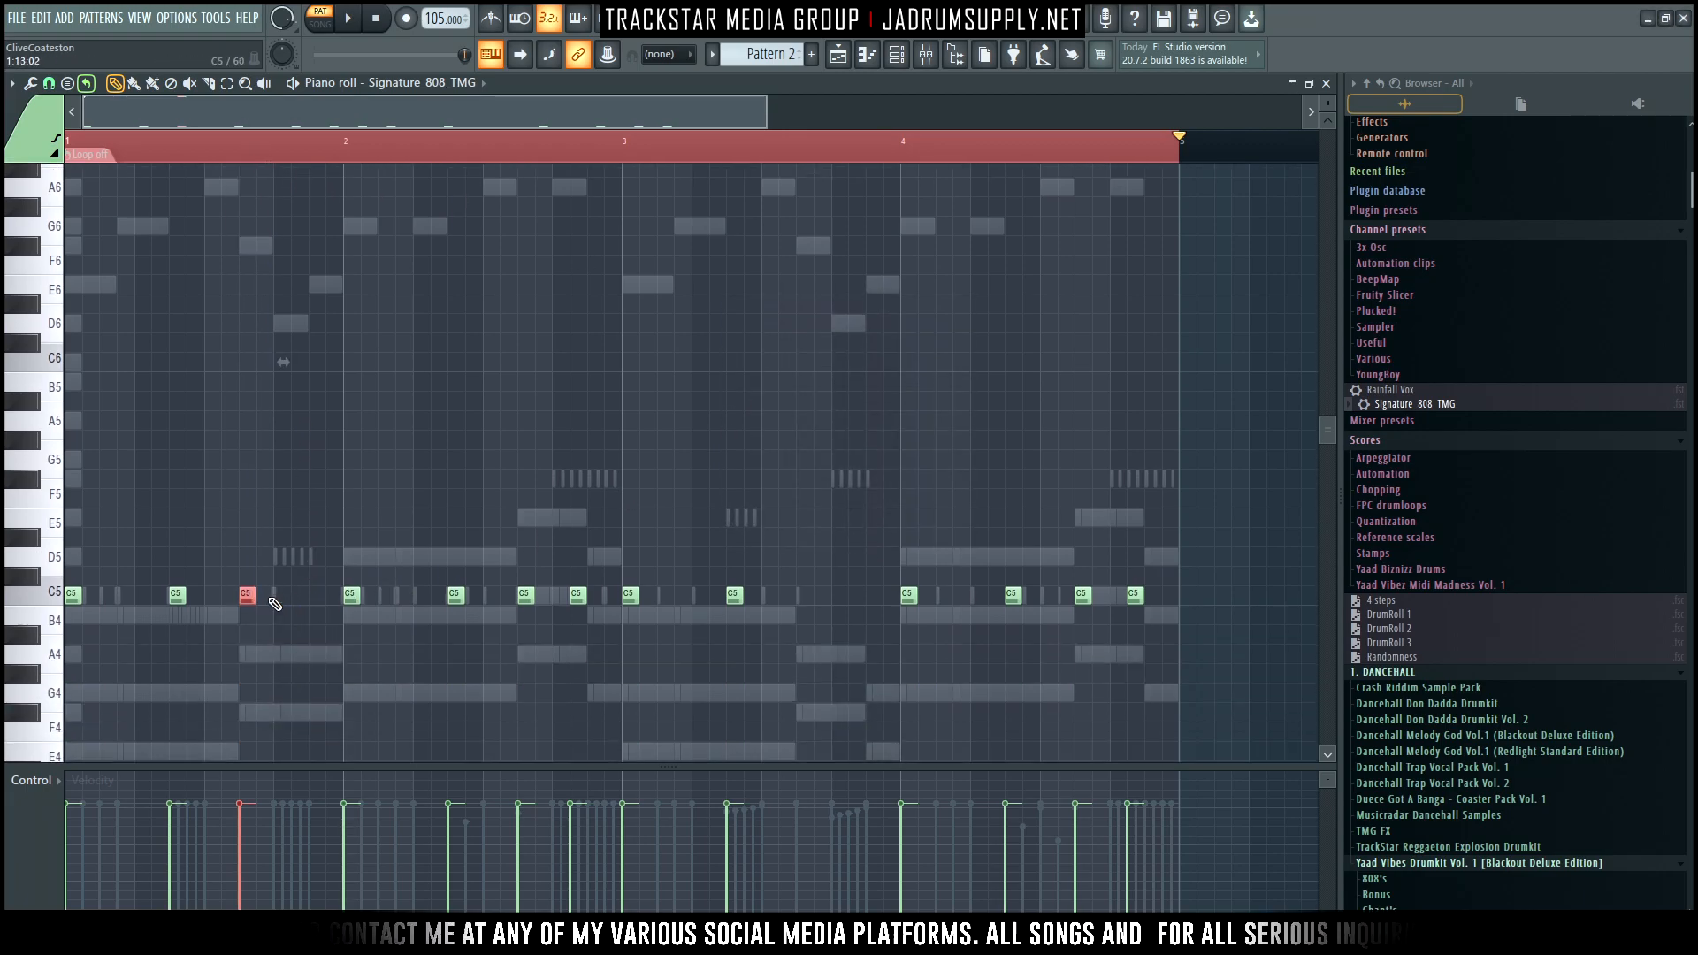
scroll(319, 495, up, 2)
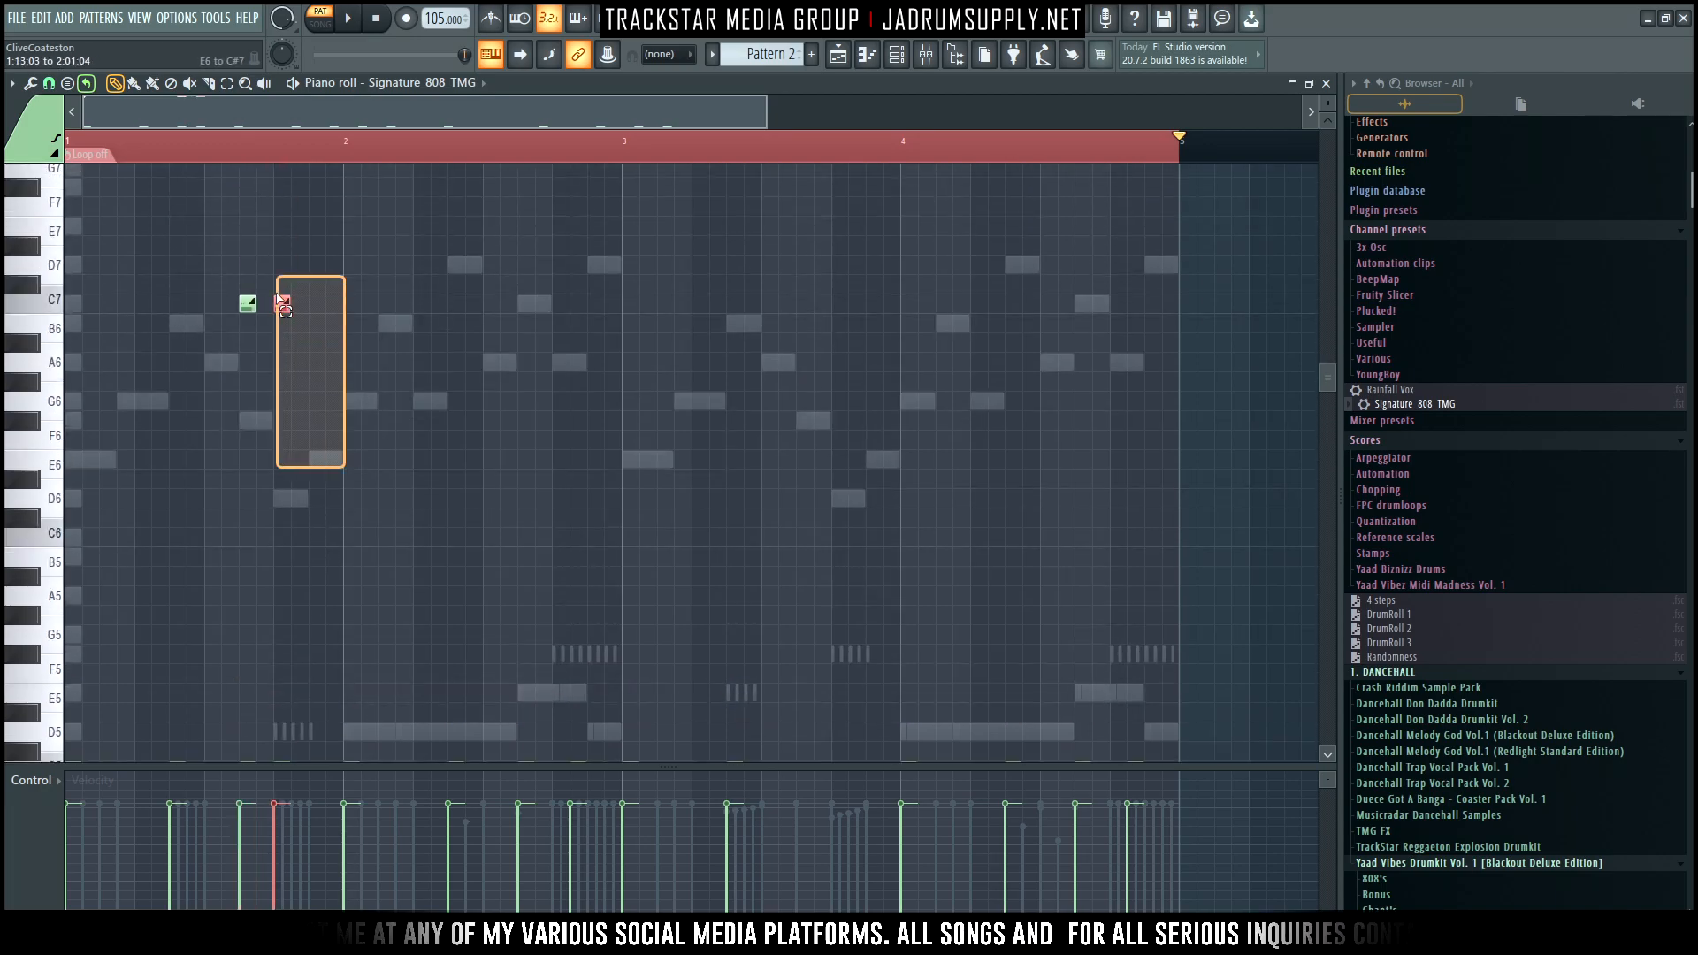
scroll(327, 299, down, 3)
scroll(442, 303, up, 1)
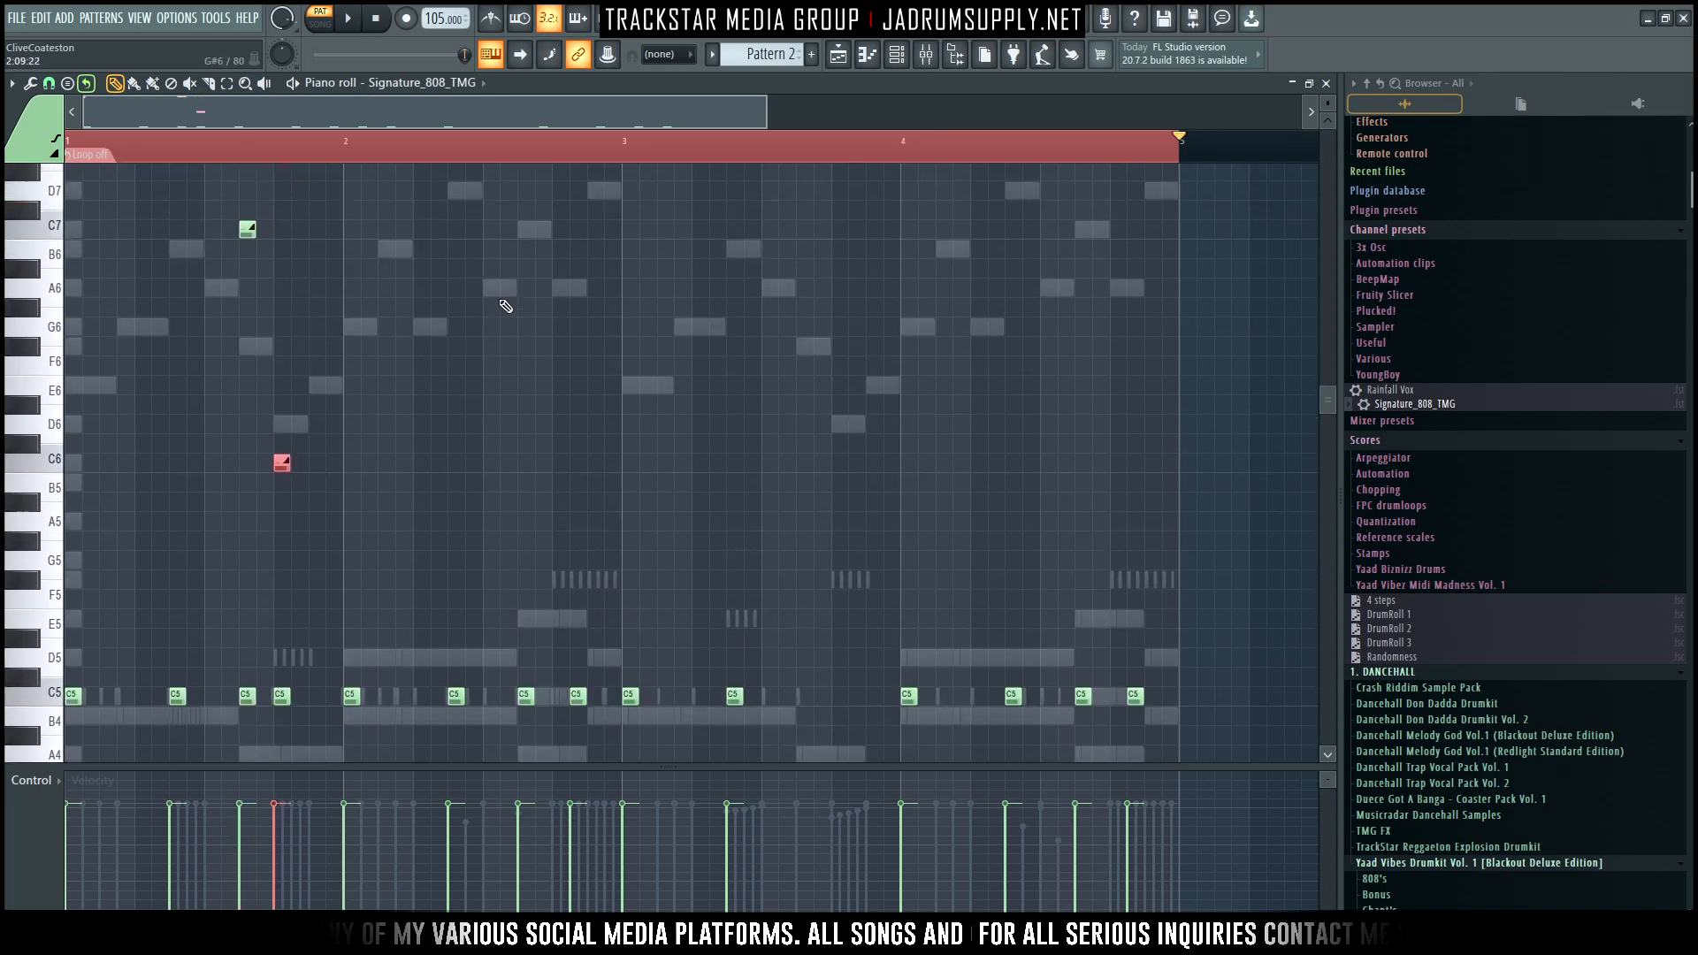
Place a two-step C7 slide note on step 9 of bar 1, with a normal C7 and a sliding C5 on step 11
key(space)
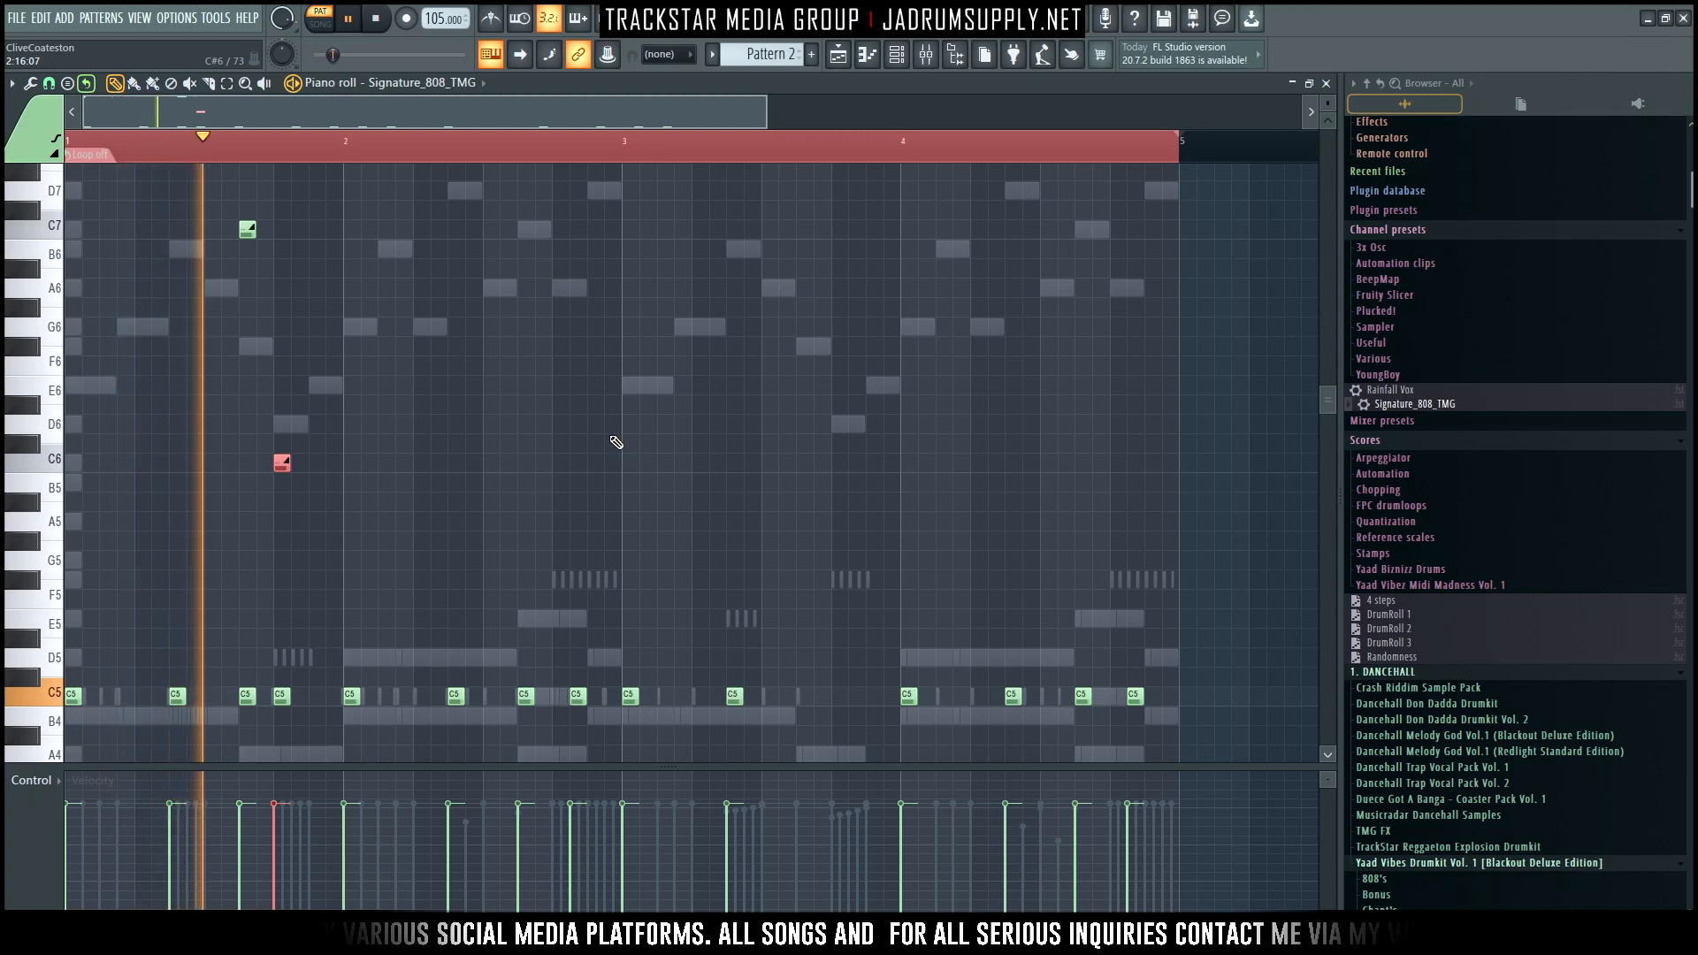
key(space)
key(space)
drag(301, 721, 279, 460)
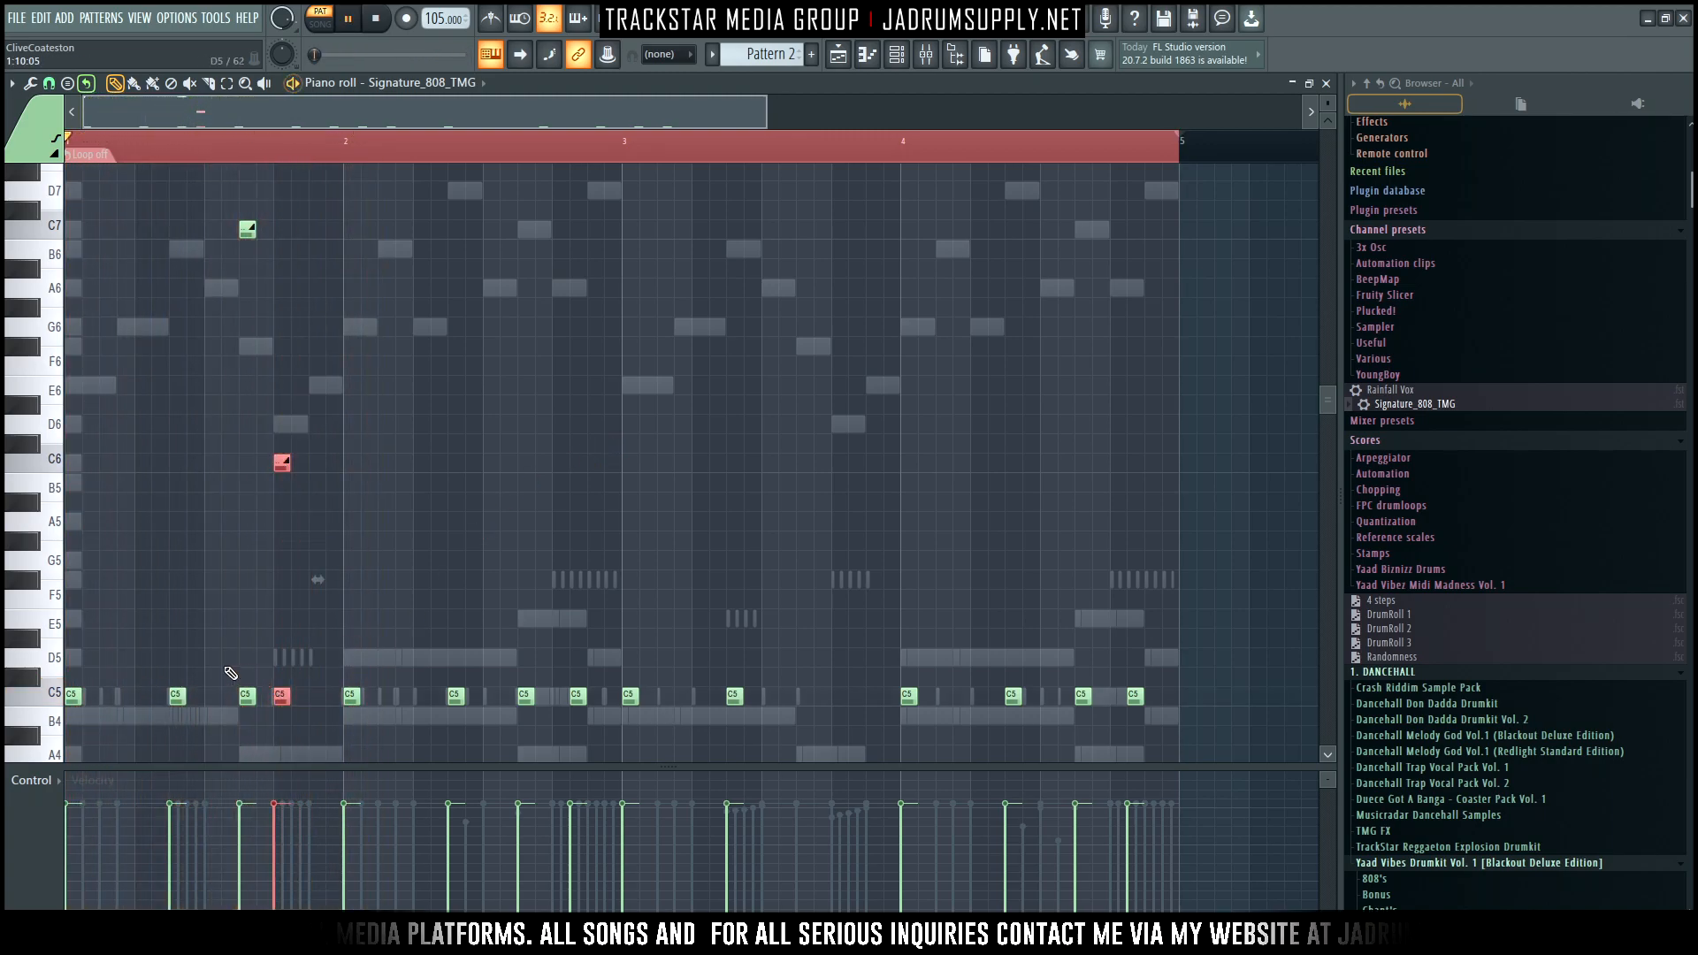
key(space)
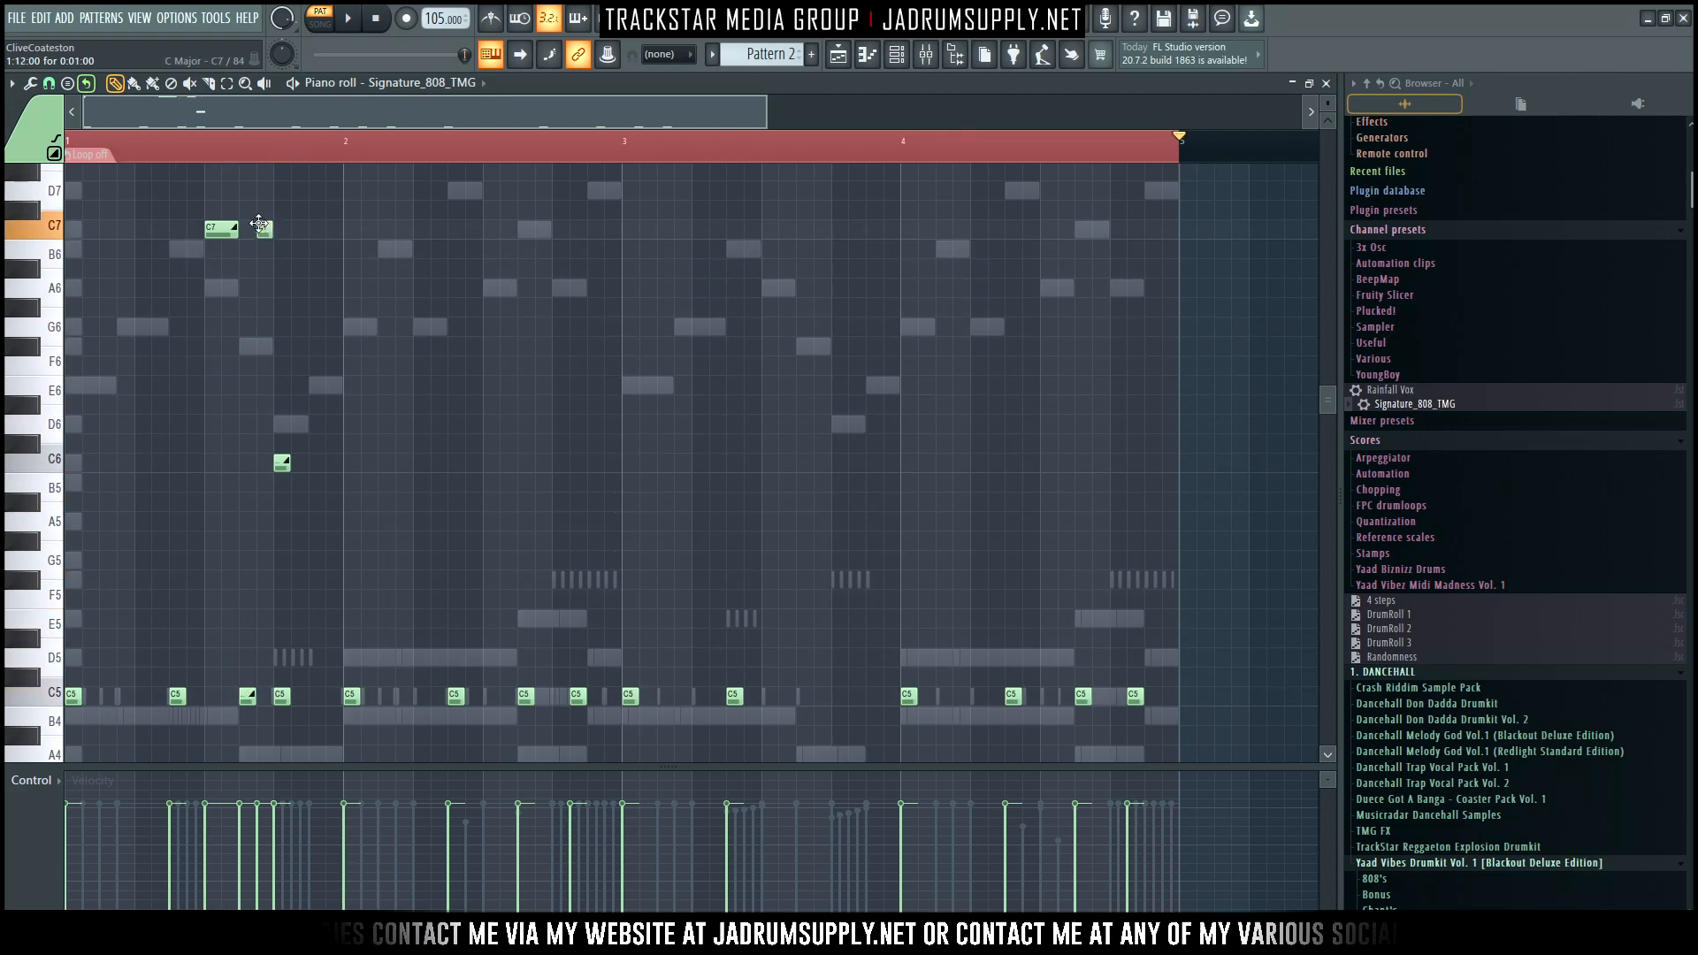
key(space)
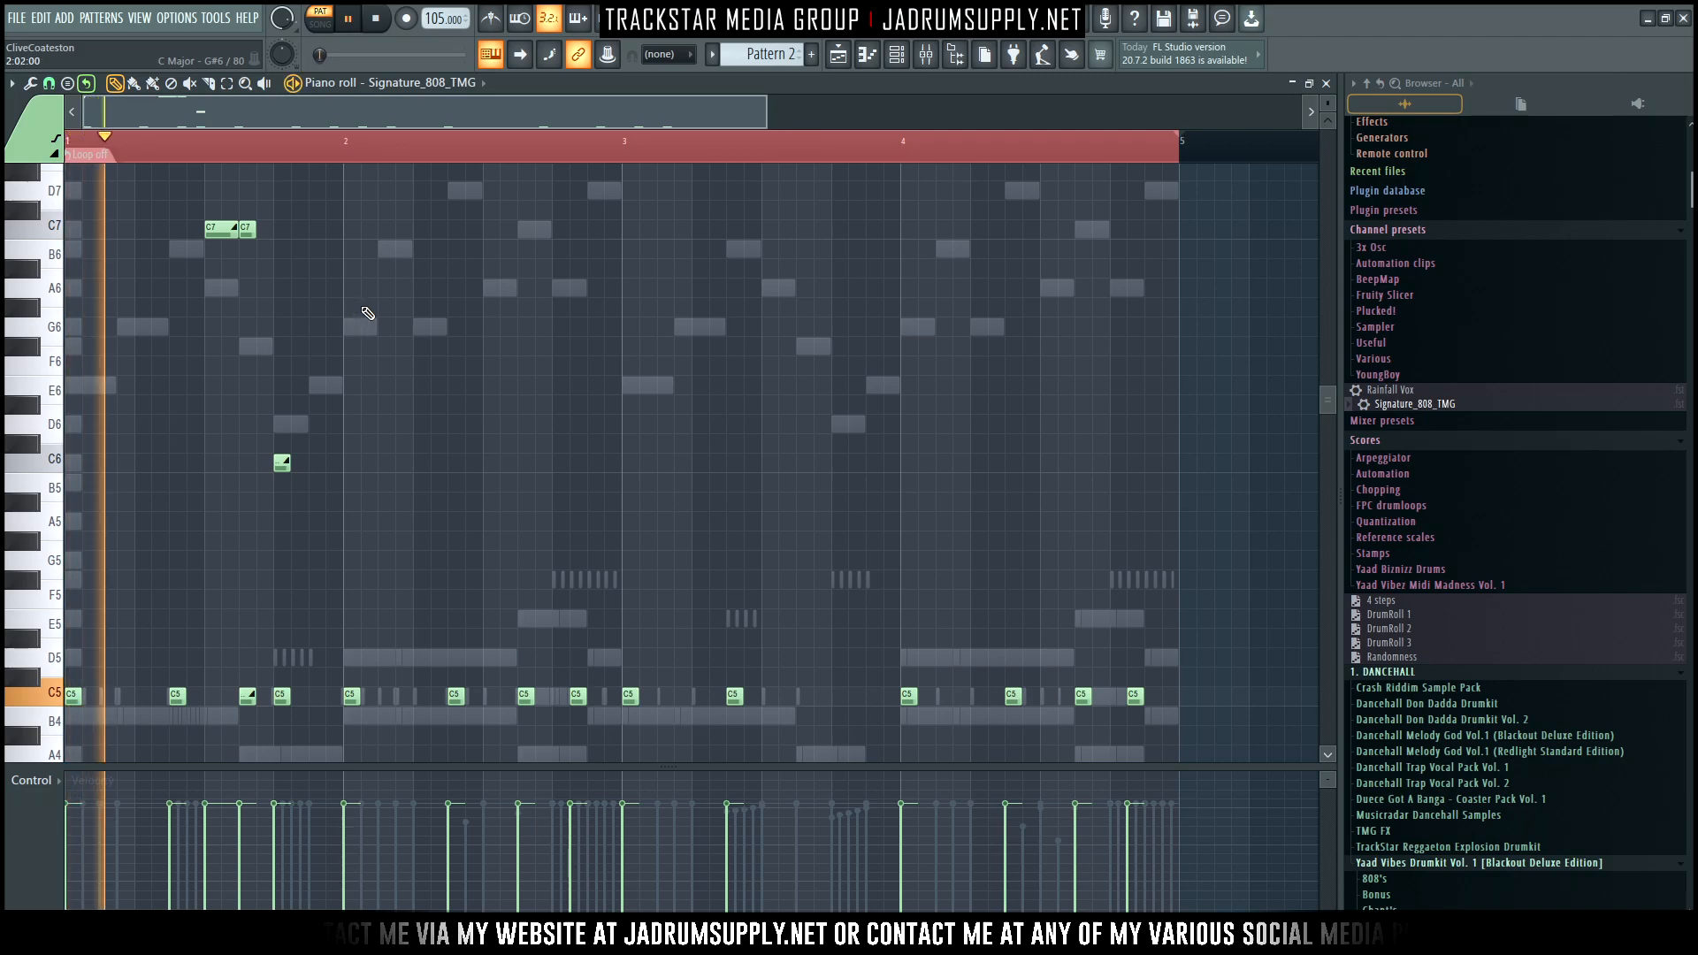
key(space)
key(space)
Move the C5 slide note to step 12 of bar 1 and extend the normal C7 note to two steps
drag(245, 696, 259, 694)
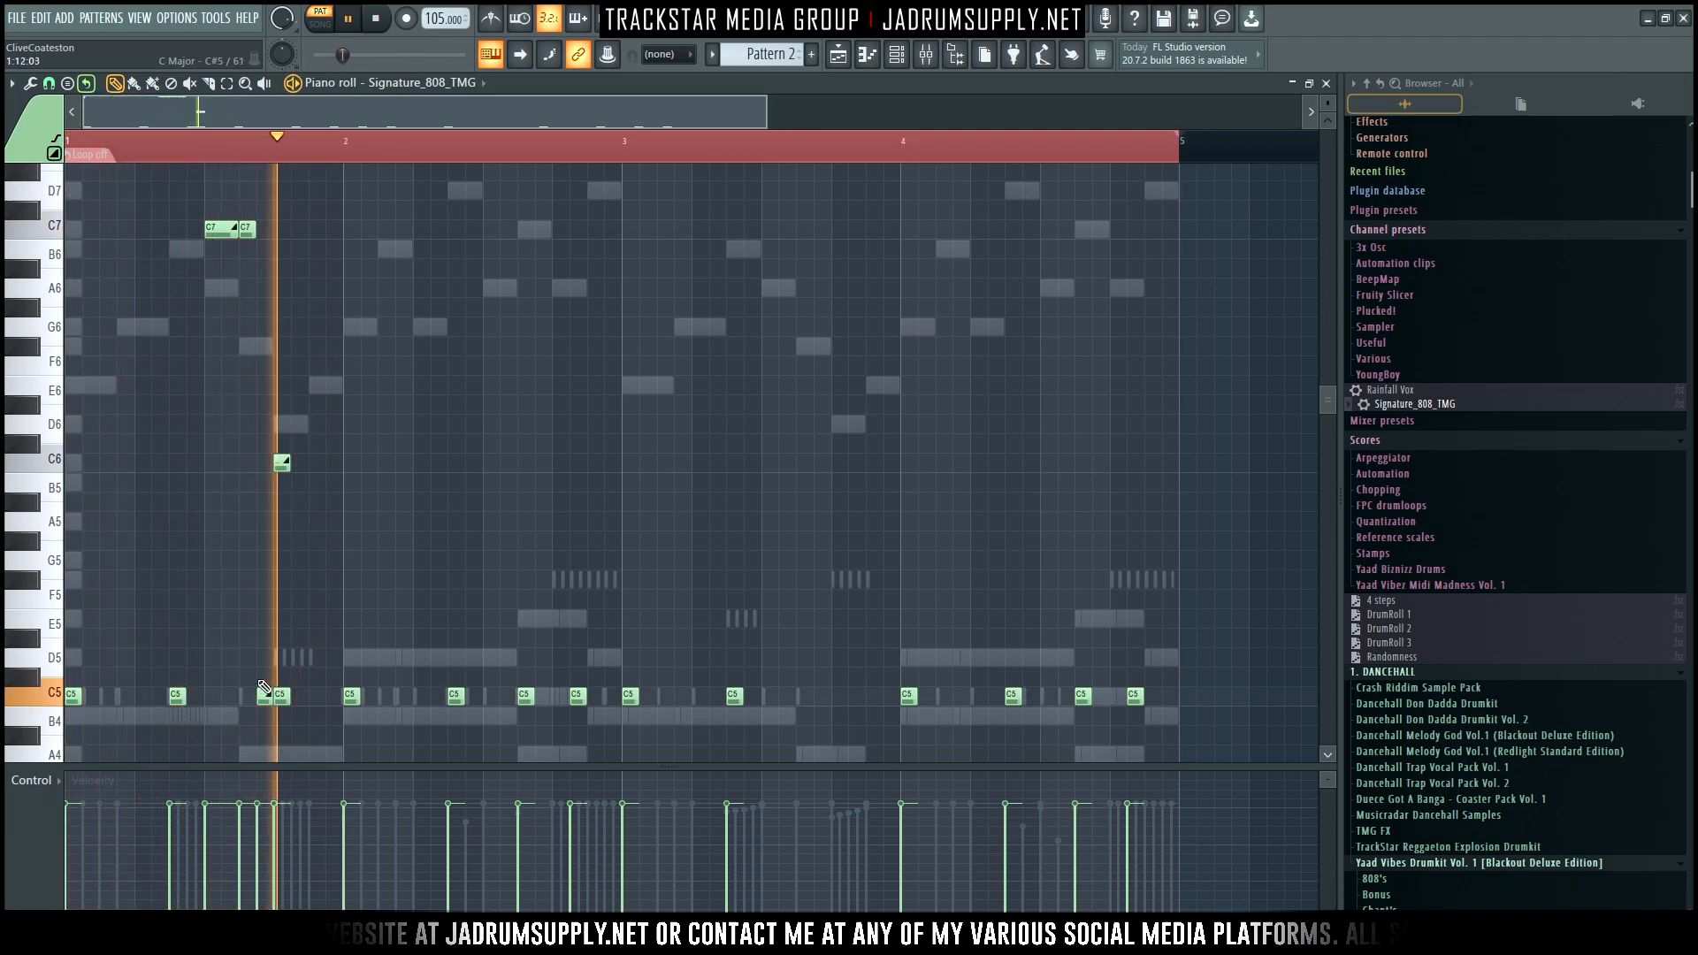
key(space)
key(space)
drag(256, 230, 267, 236)
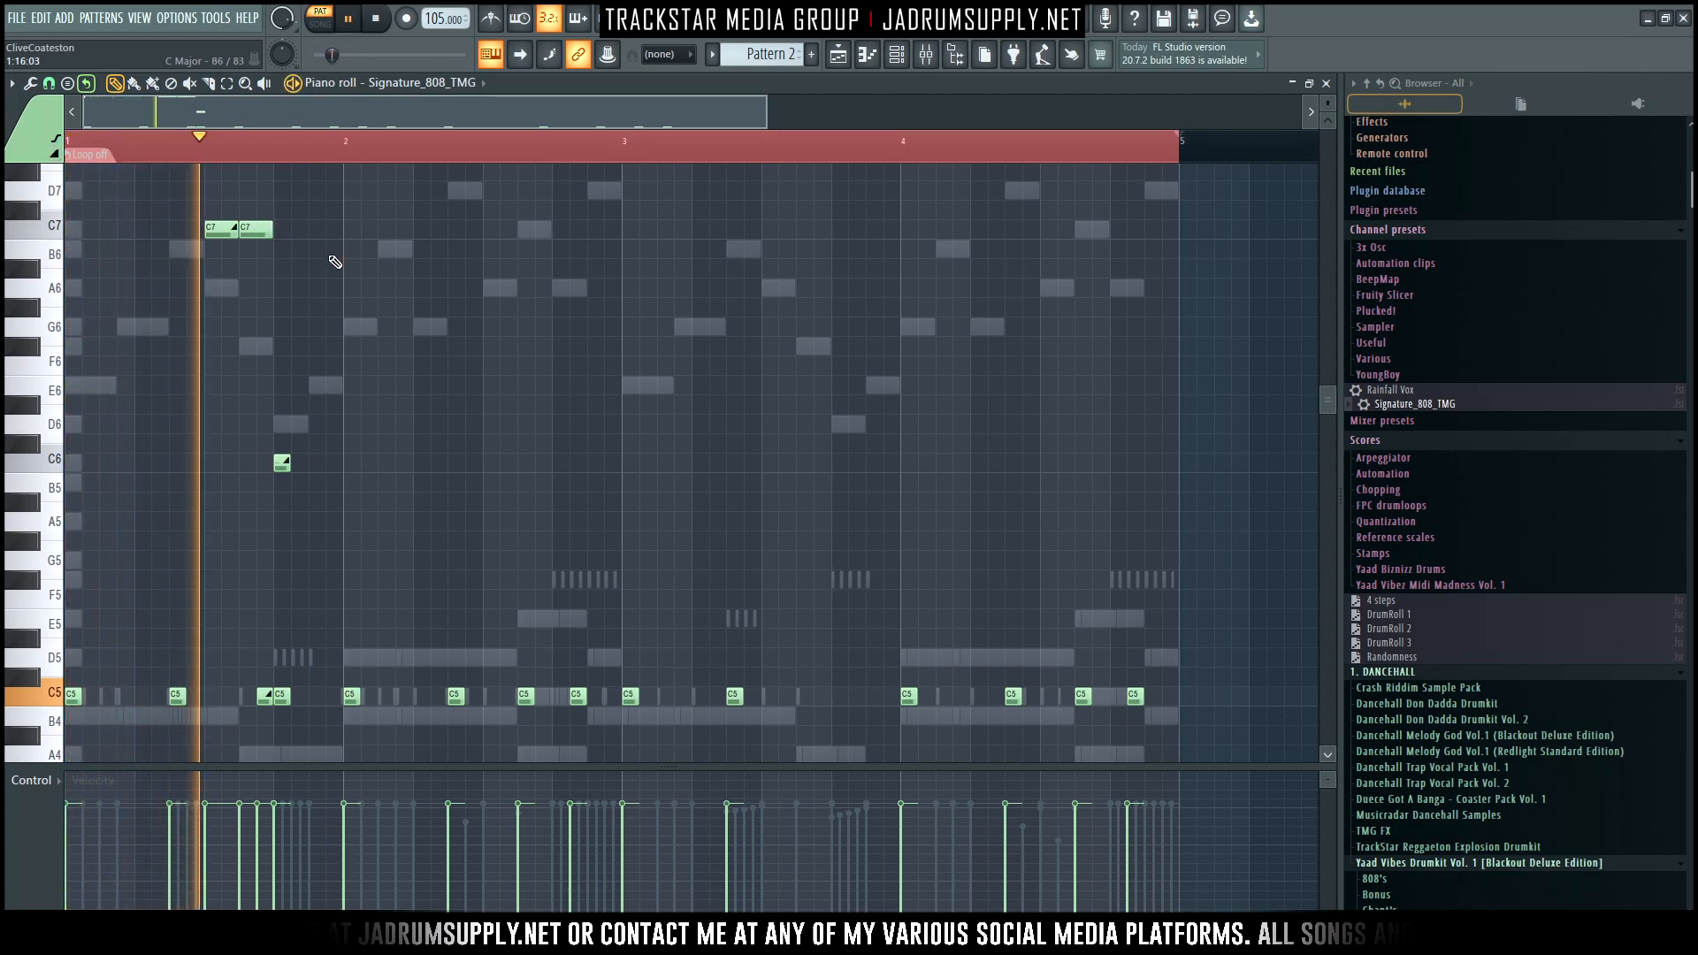
key(space)
Try lengthening the C5 note and C6 slide note on step 13 to the end of bar 1
drag(290, 713, 341, 466)
key(space)
key(space)
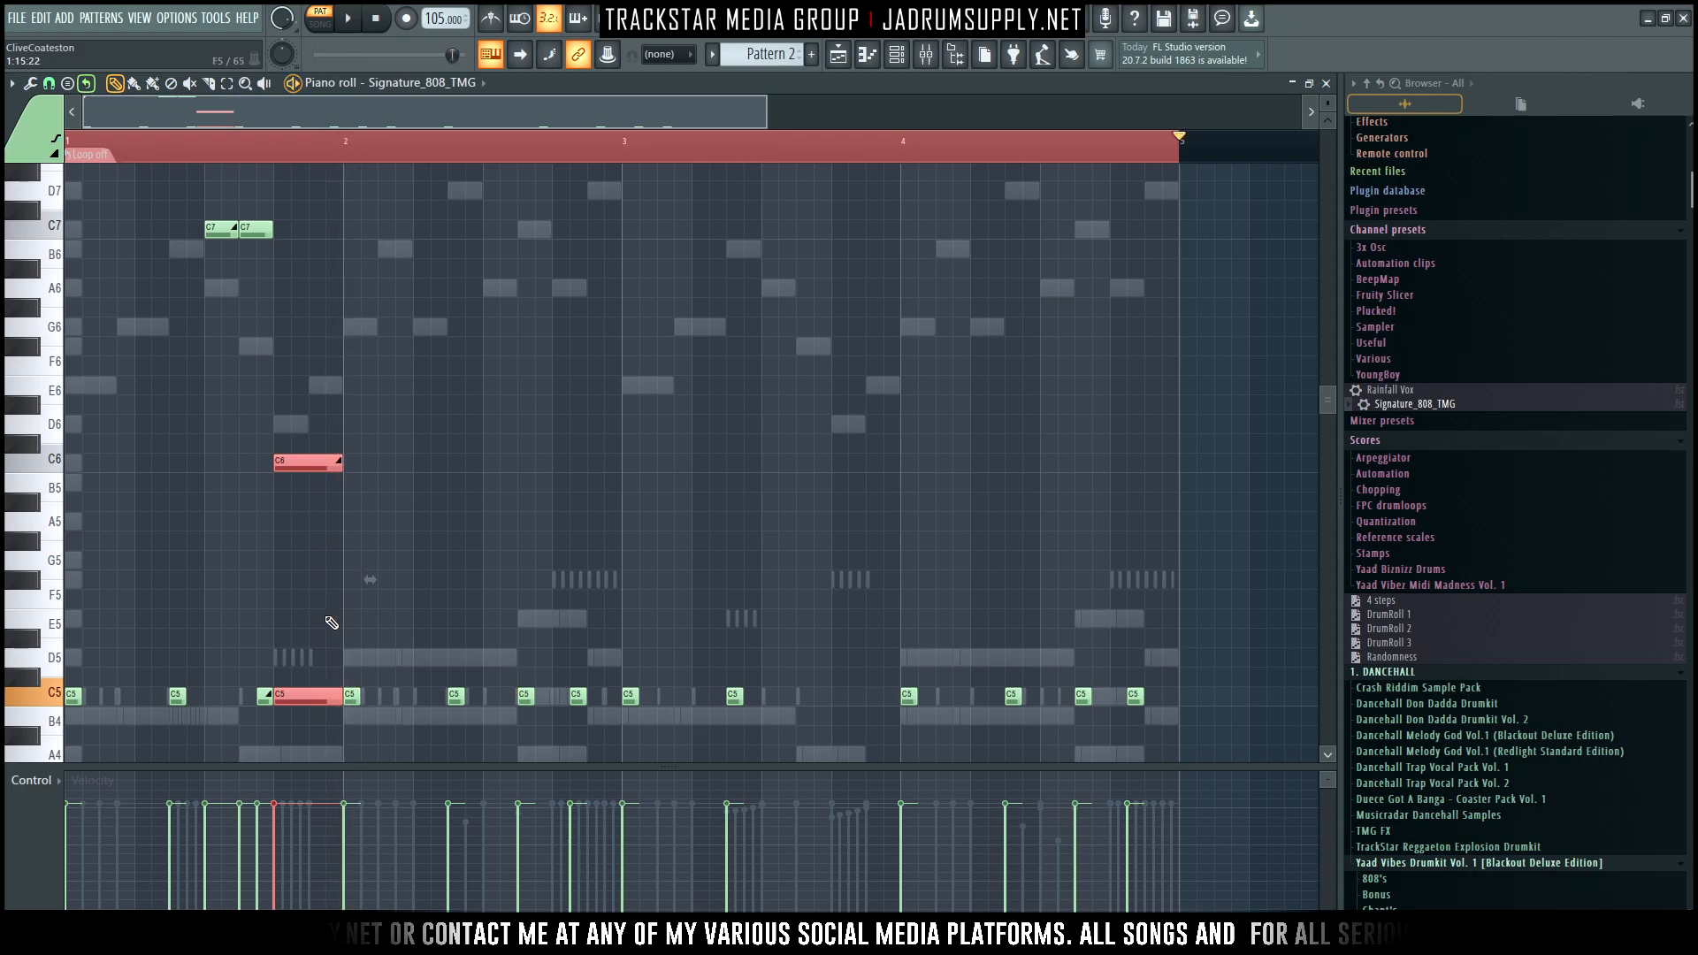
drag(340, 696, 288, 688)
ctrl+click(358, 641)
key(space)
key(space)
key(space)
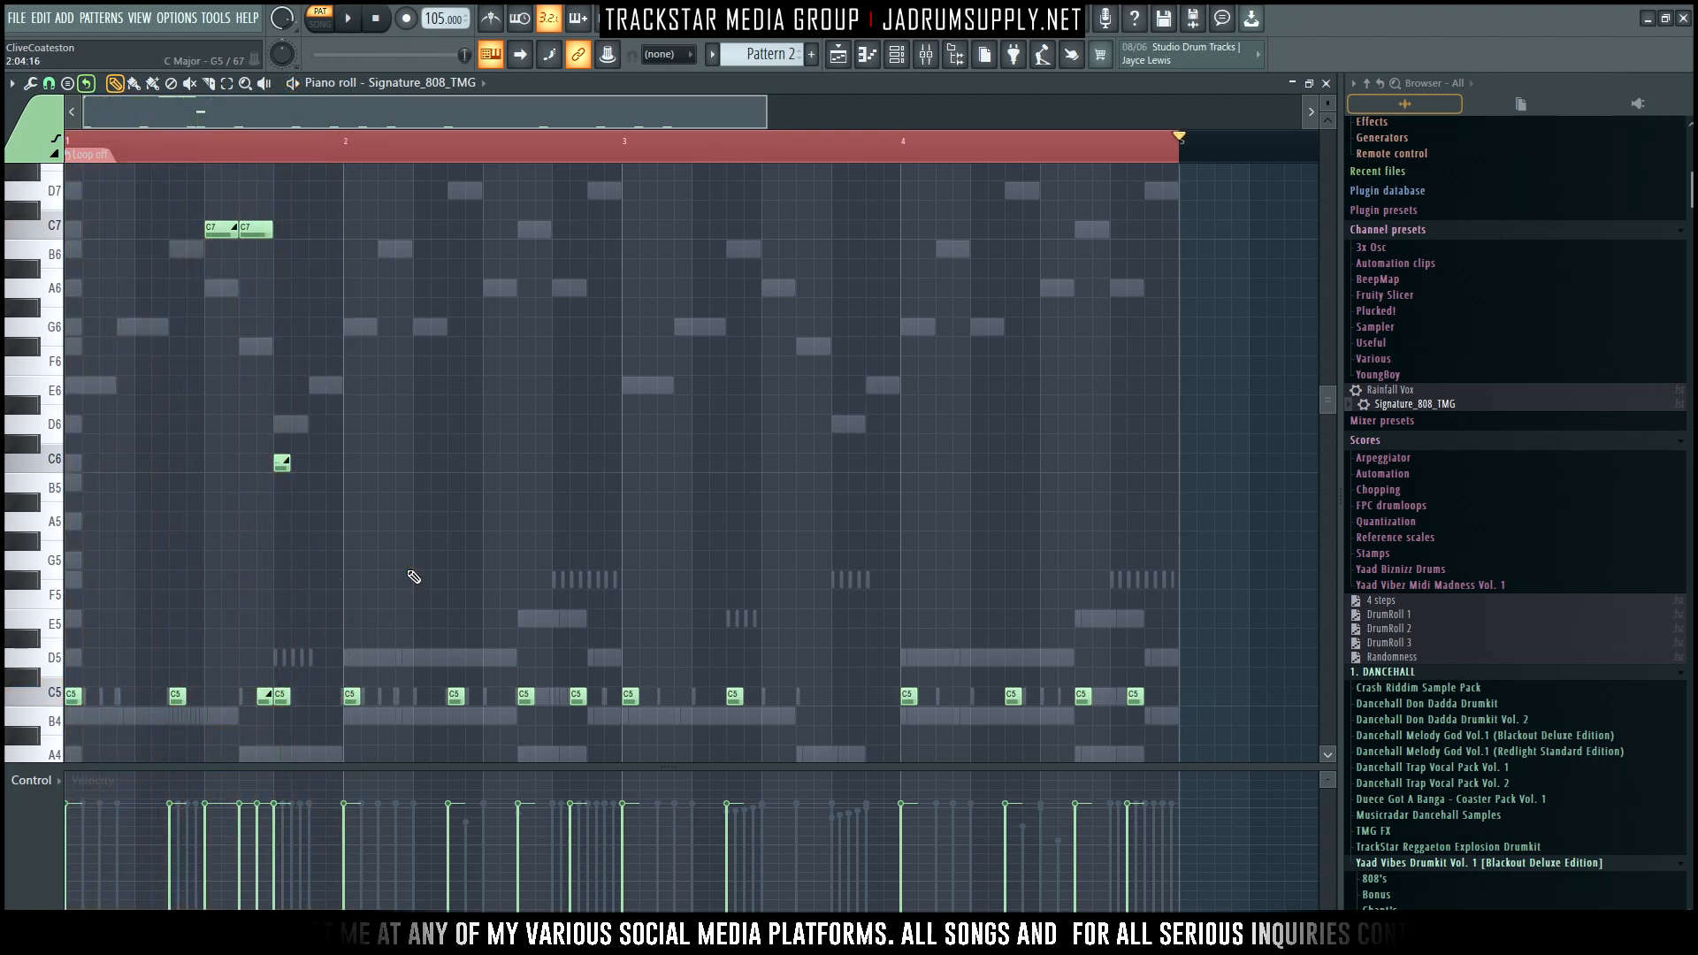
Articulate the 808 notes so they run into each other, transpose everything down one octave, and audition the pattern
key(alt+l)
key(Return)
key(ctrl+Down)
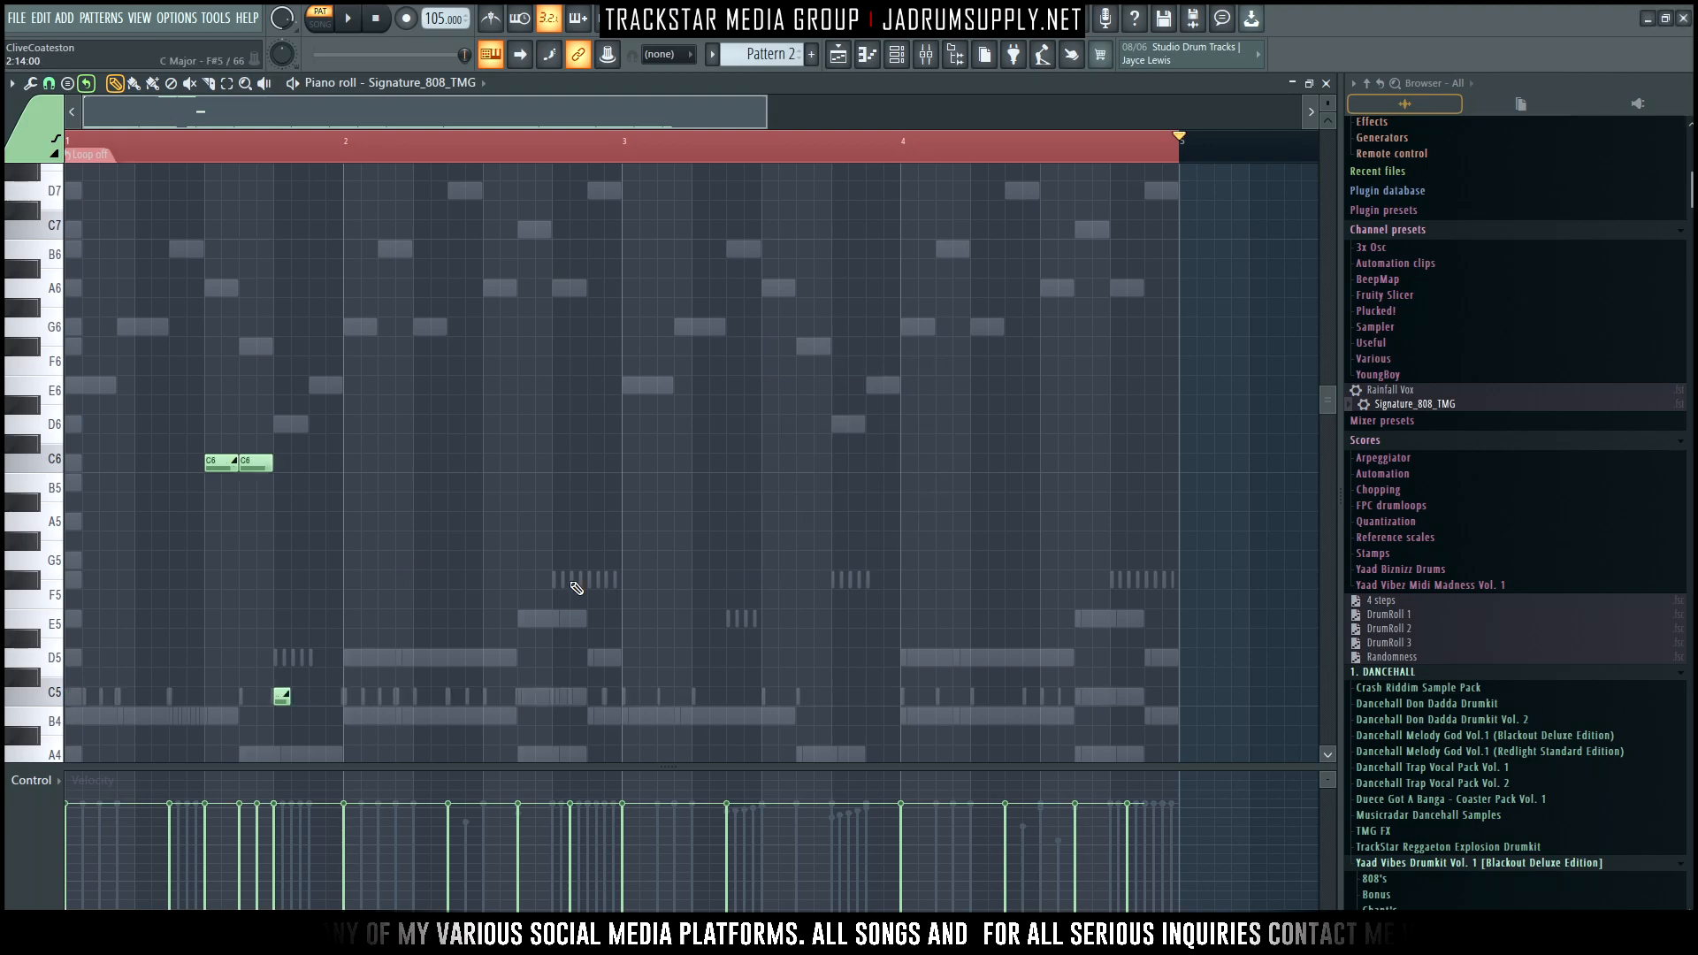
scroll(549, 528, down, 3)
key(space)
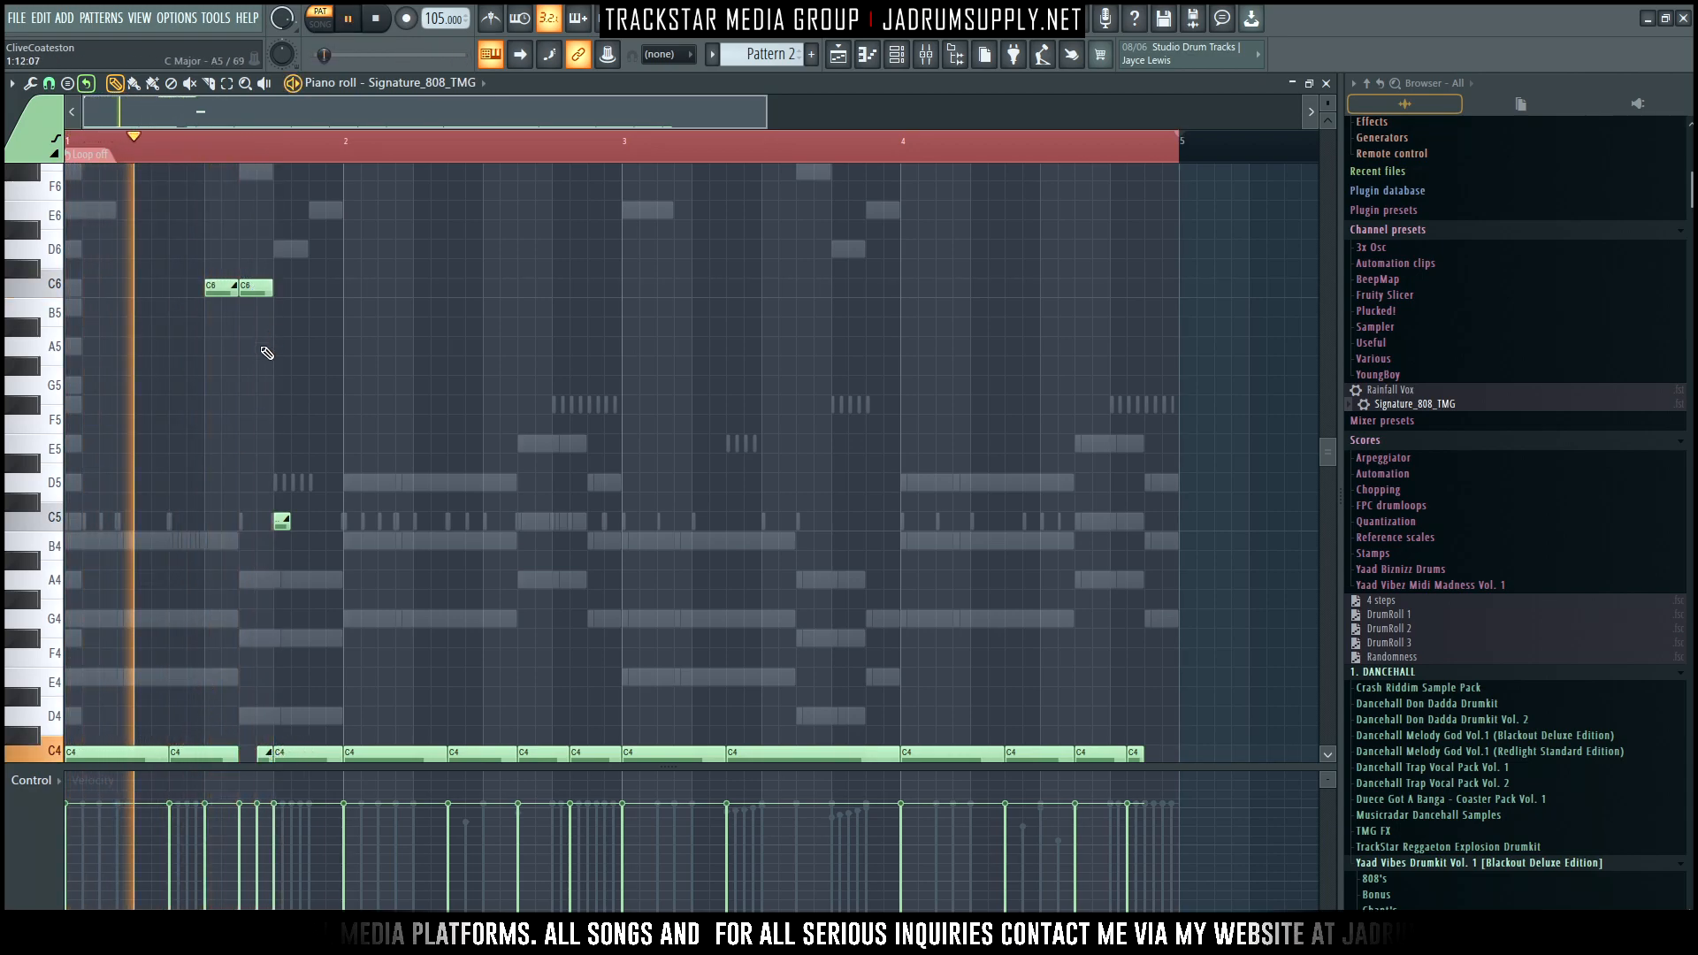
key(space)
key(space)
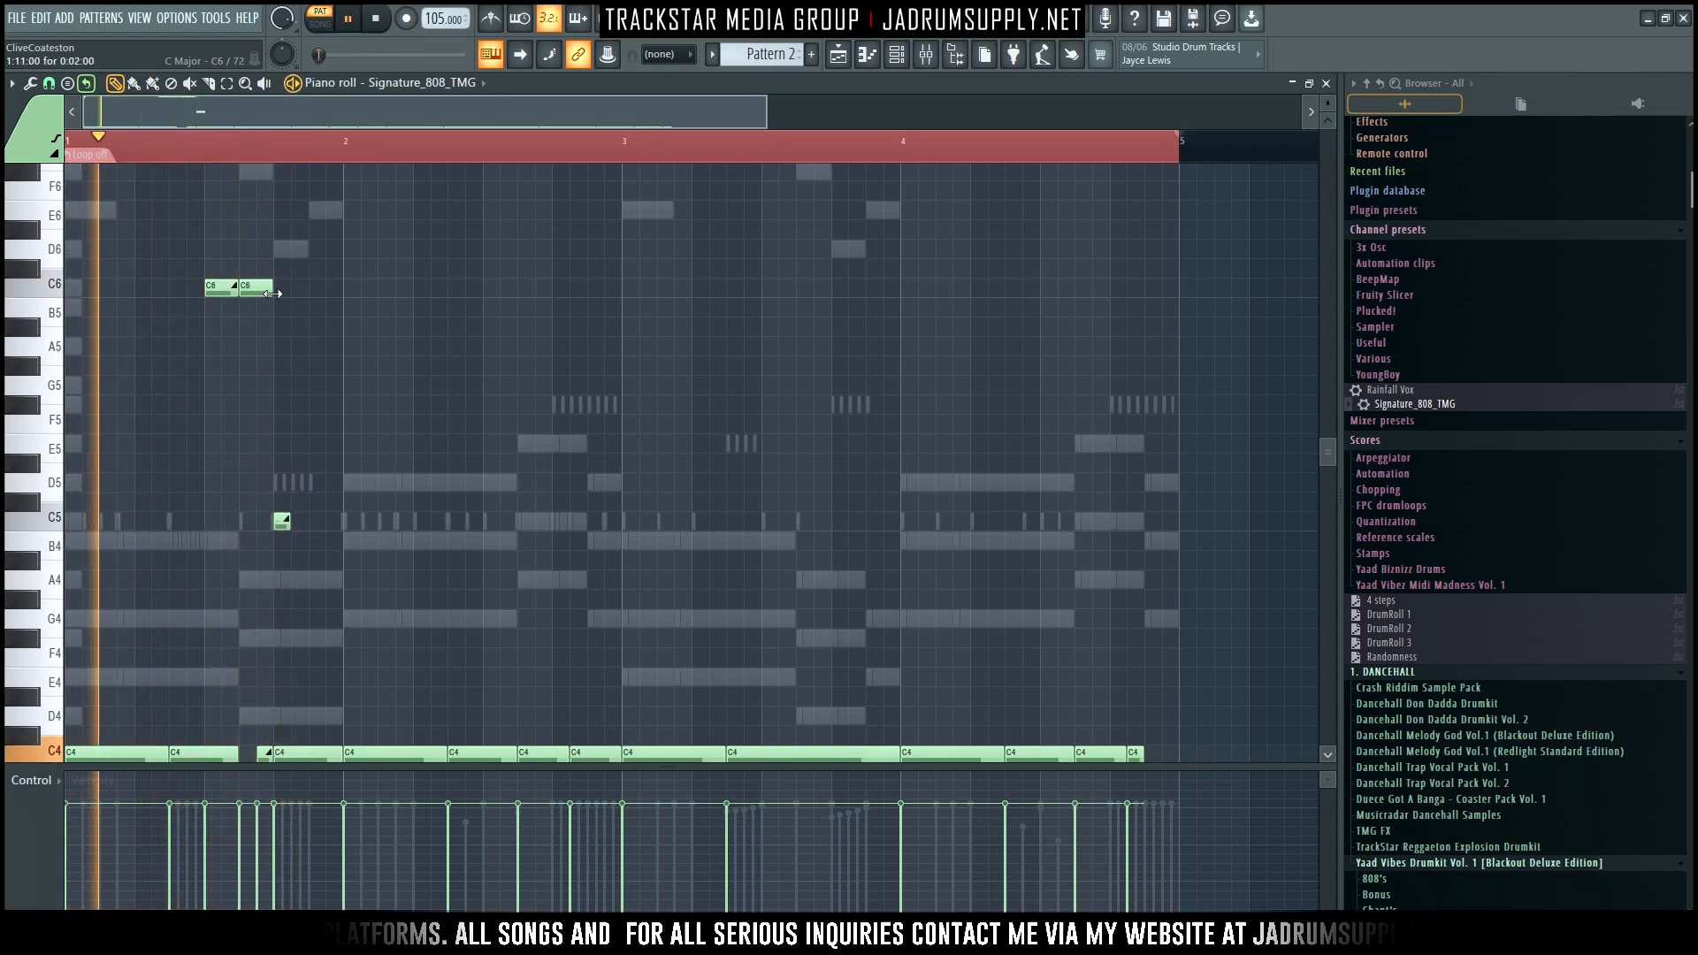
Move the C4 slide note to step 11 of bar 1 and shorten the normal C6 note to one step
drag(263, 752, 245, 758)
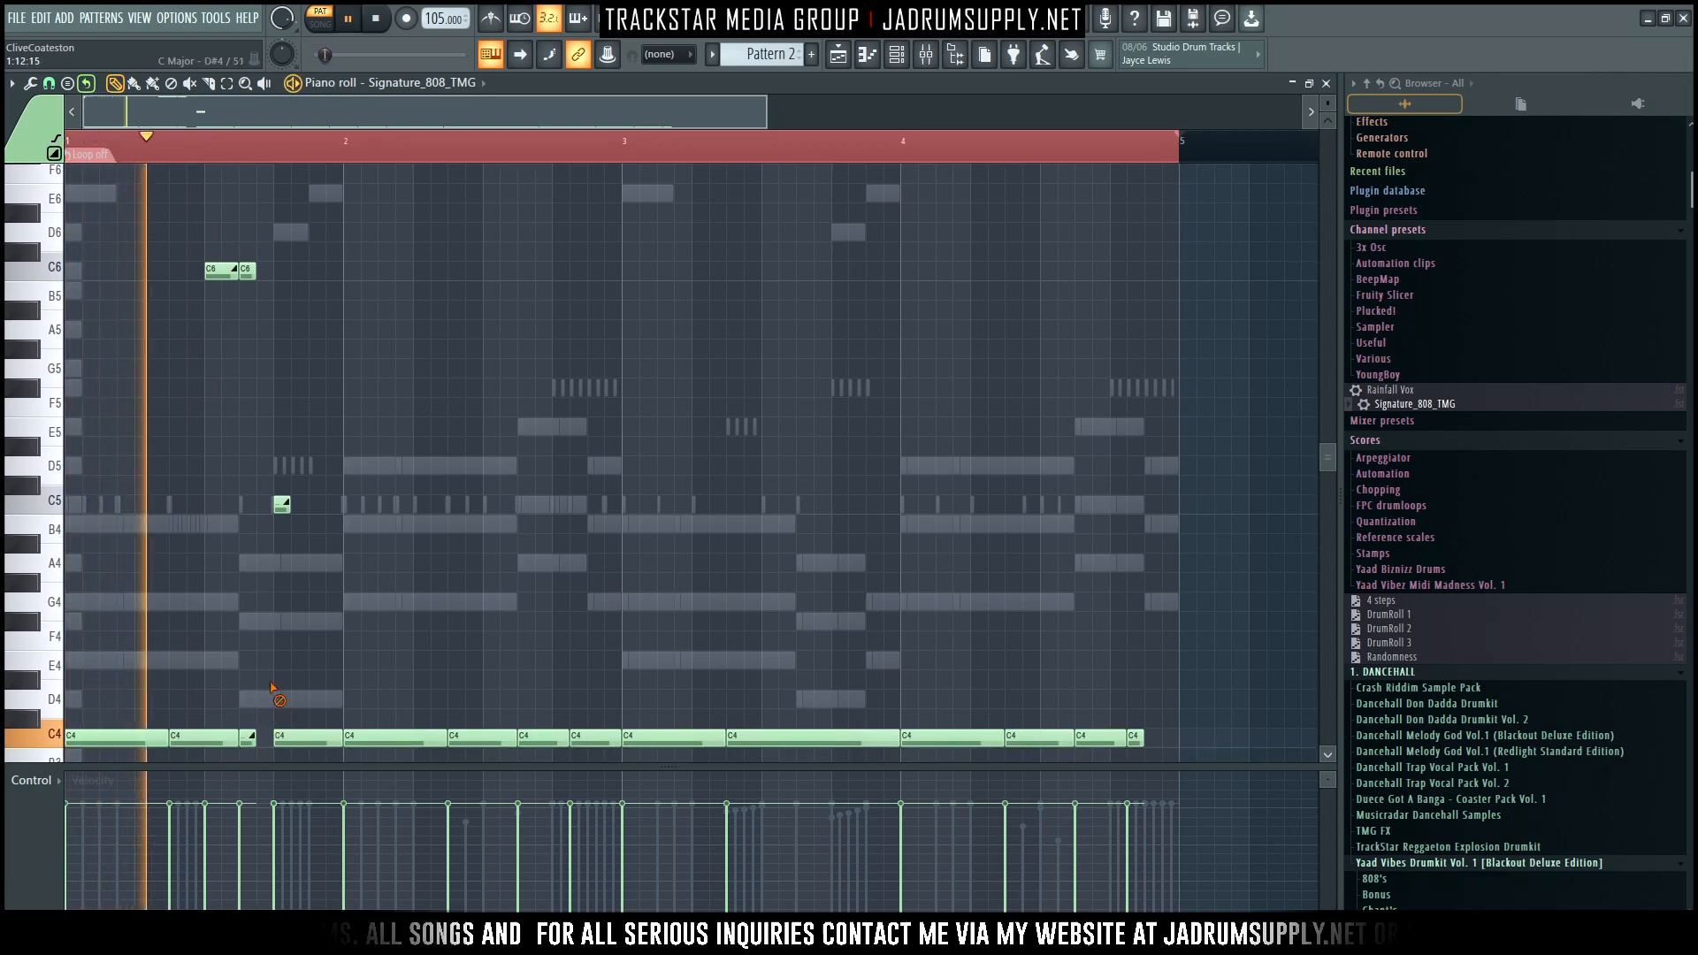
scroll(274, 681, up, 3)
key(space)
key(space)
scroll(307, 708, down, 3)
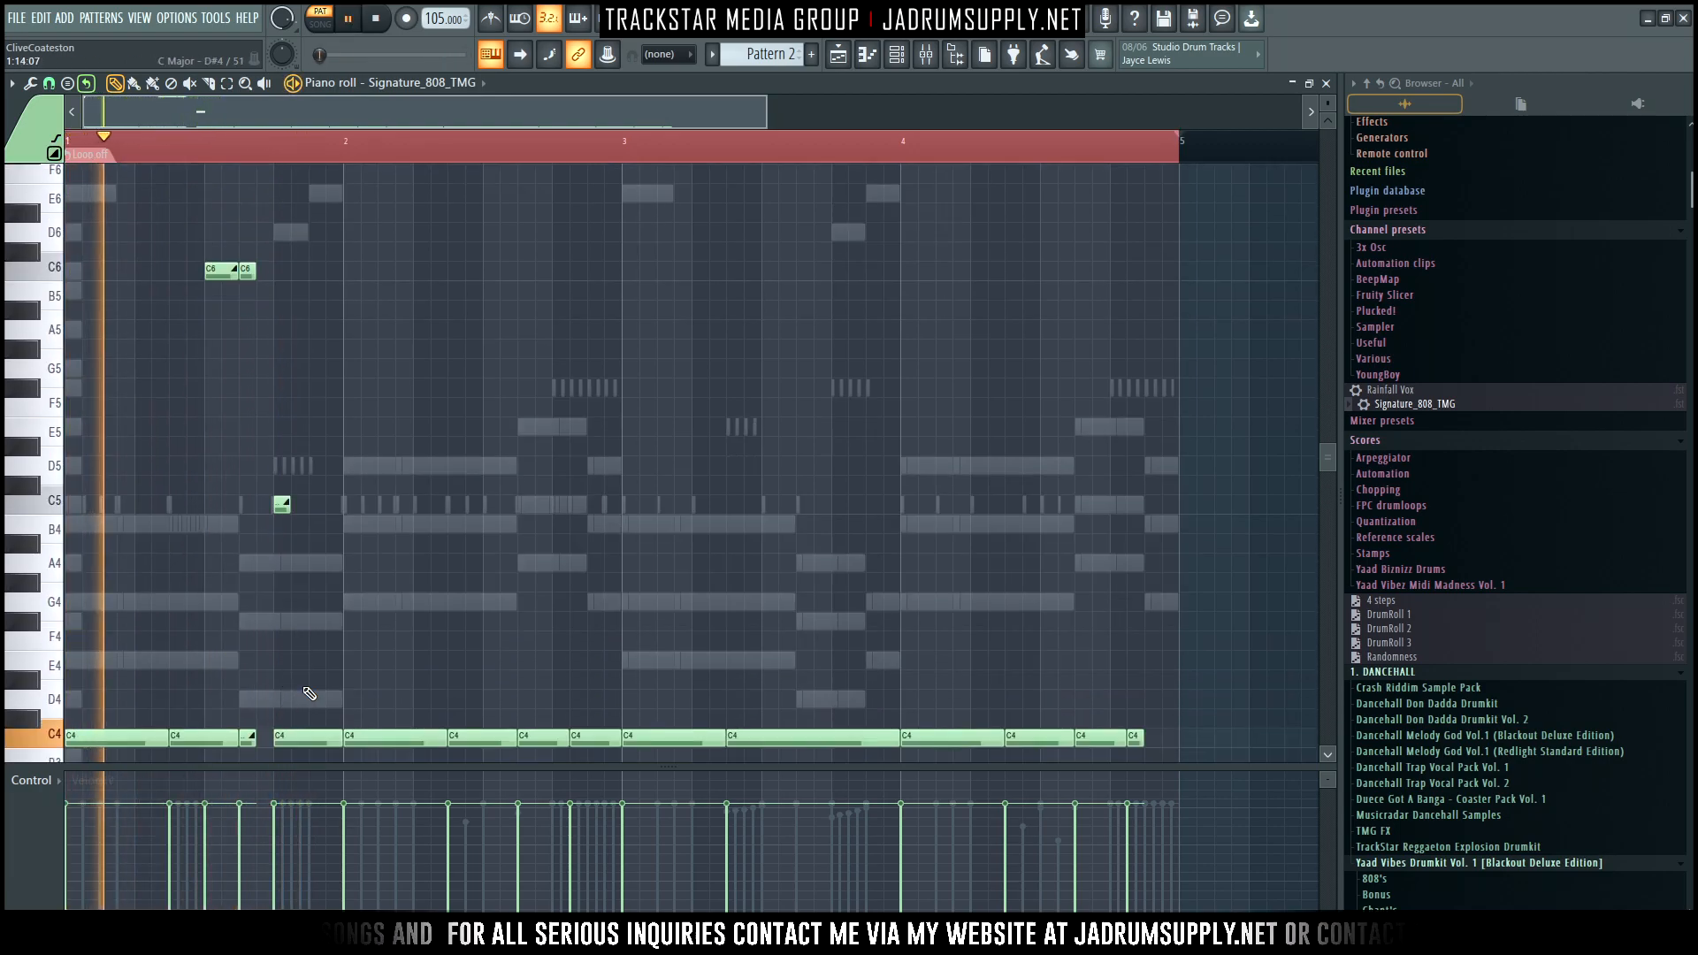
Shorten the C4 note on step 13 of bar 1 to one step and raise its slide note to C6
key(space)
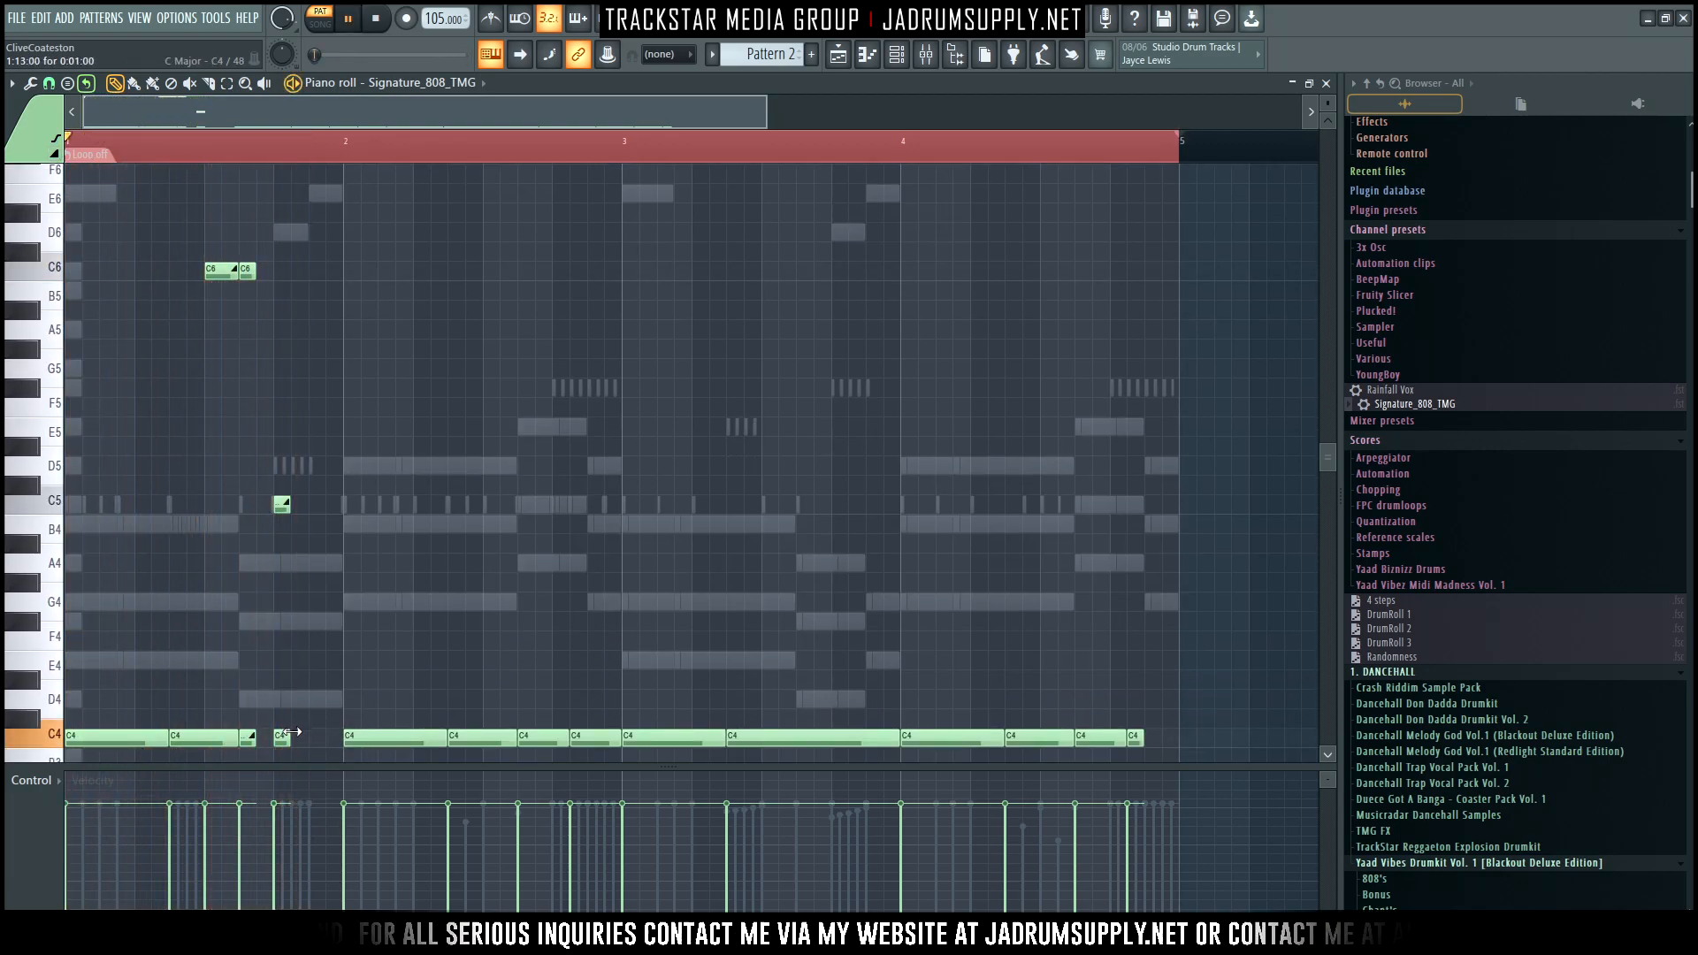
key(space)
drag(308, 762, 283, 478)
drag(303, 536, 280, 496)
key(space)
key(space)
key(ctrl+Up)
Copy the C4 note and its slide note to step 15 of bar 1 and lower the copied slide note to C5
mouse_move(303, 761)
mouse_down()
mouse_move(275, 614)
mouse_move(277, 284)
mouse_move(309, 266)
mouse_up()
ctrl+click(330, 282)
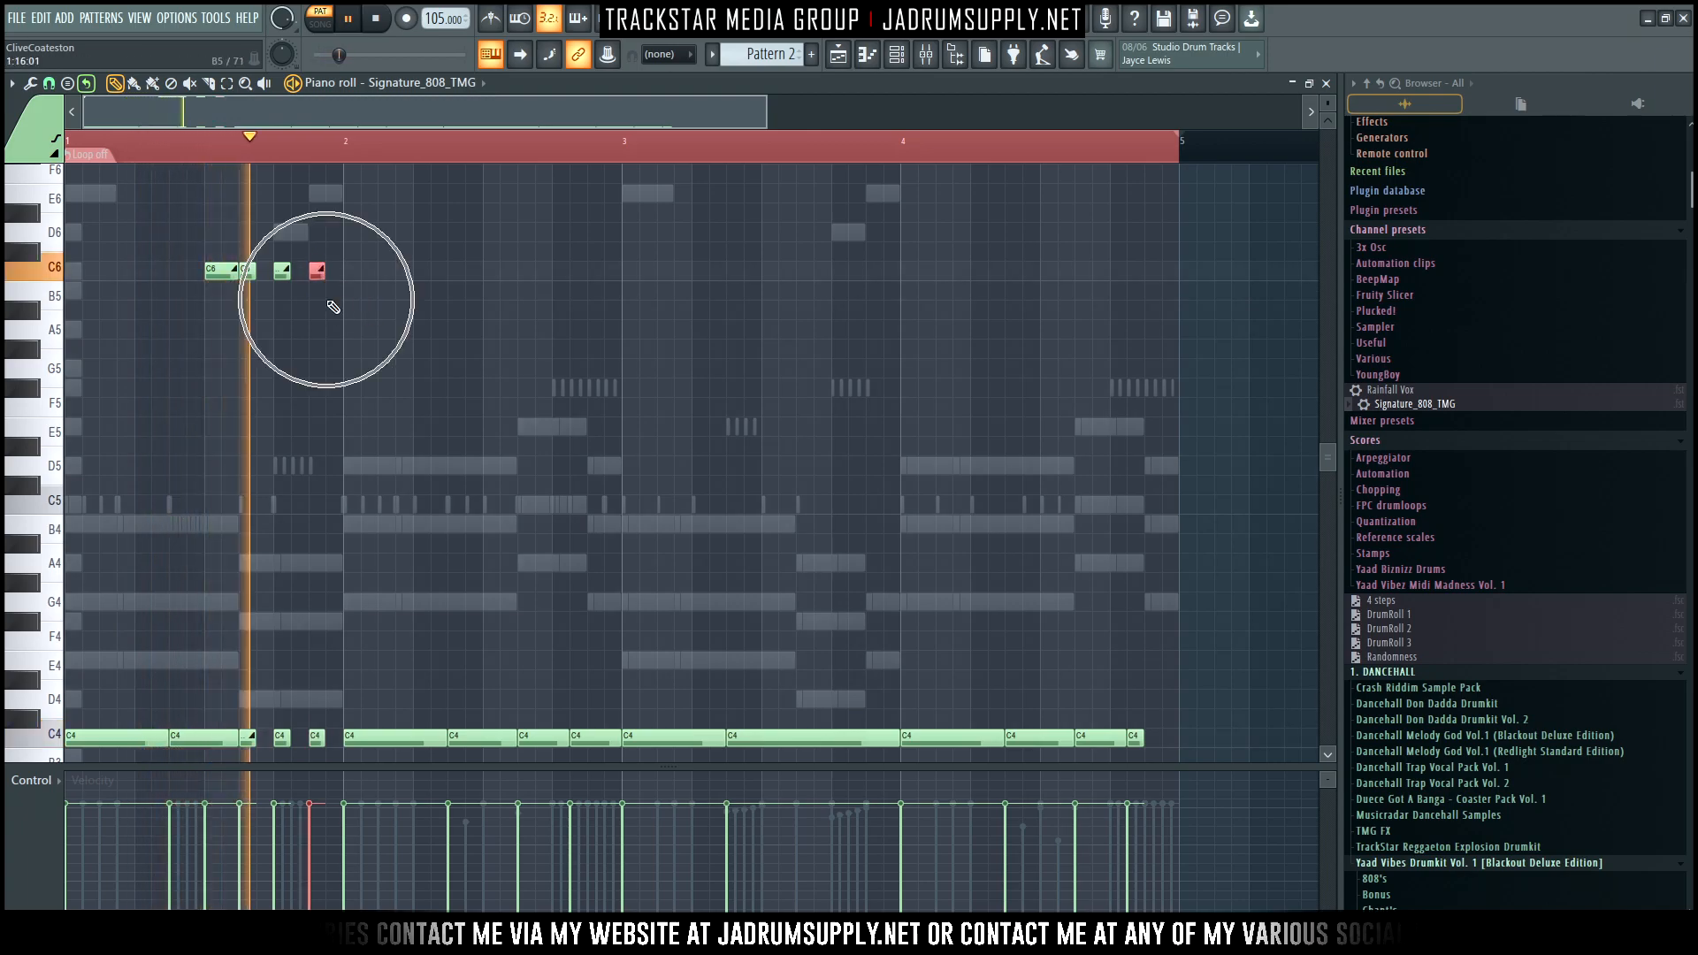
key(ctrl+Down)
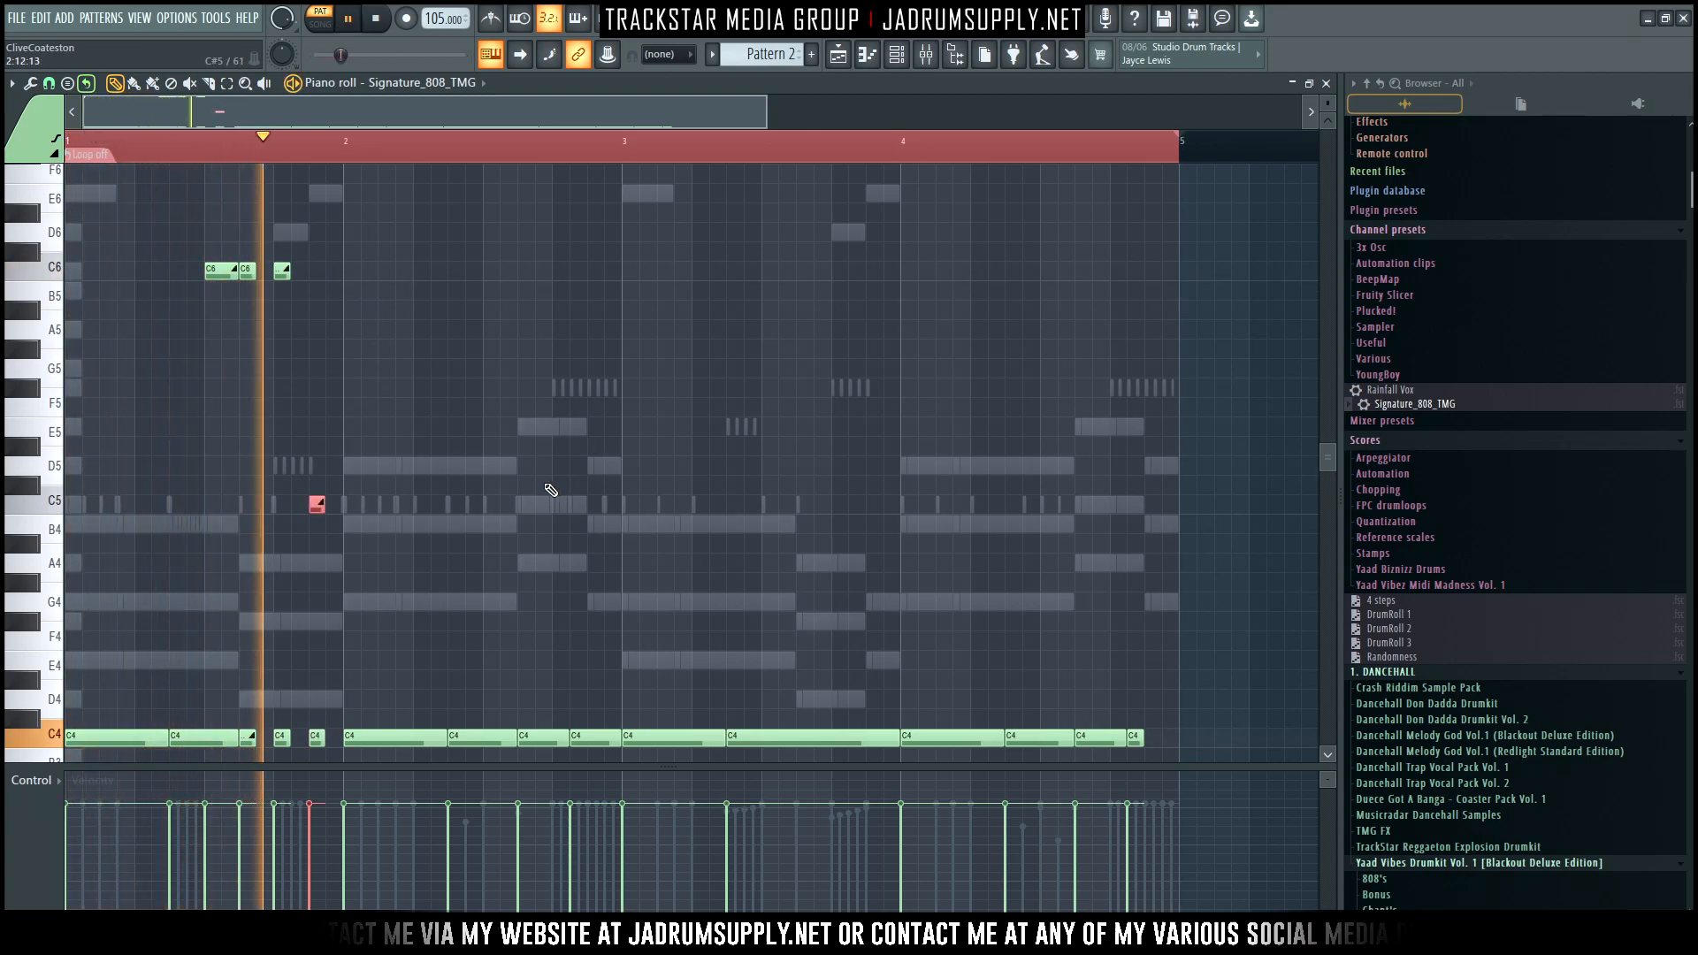
key(space)
key(space)
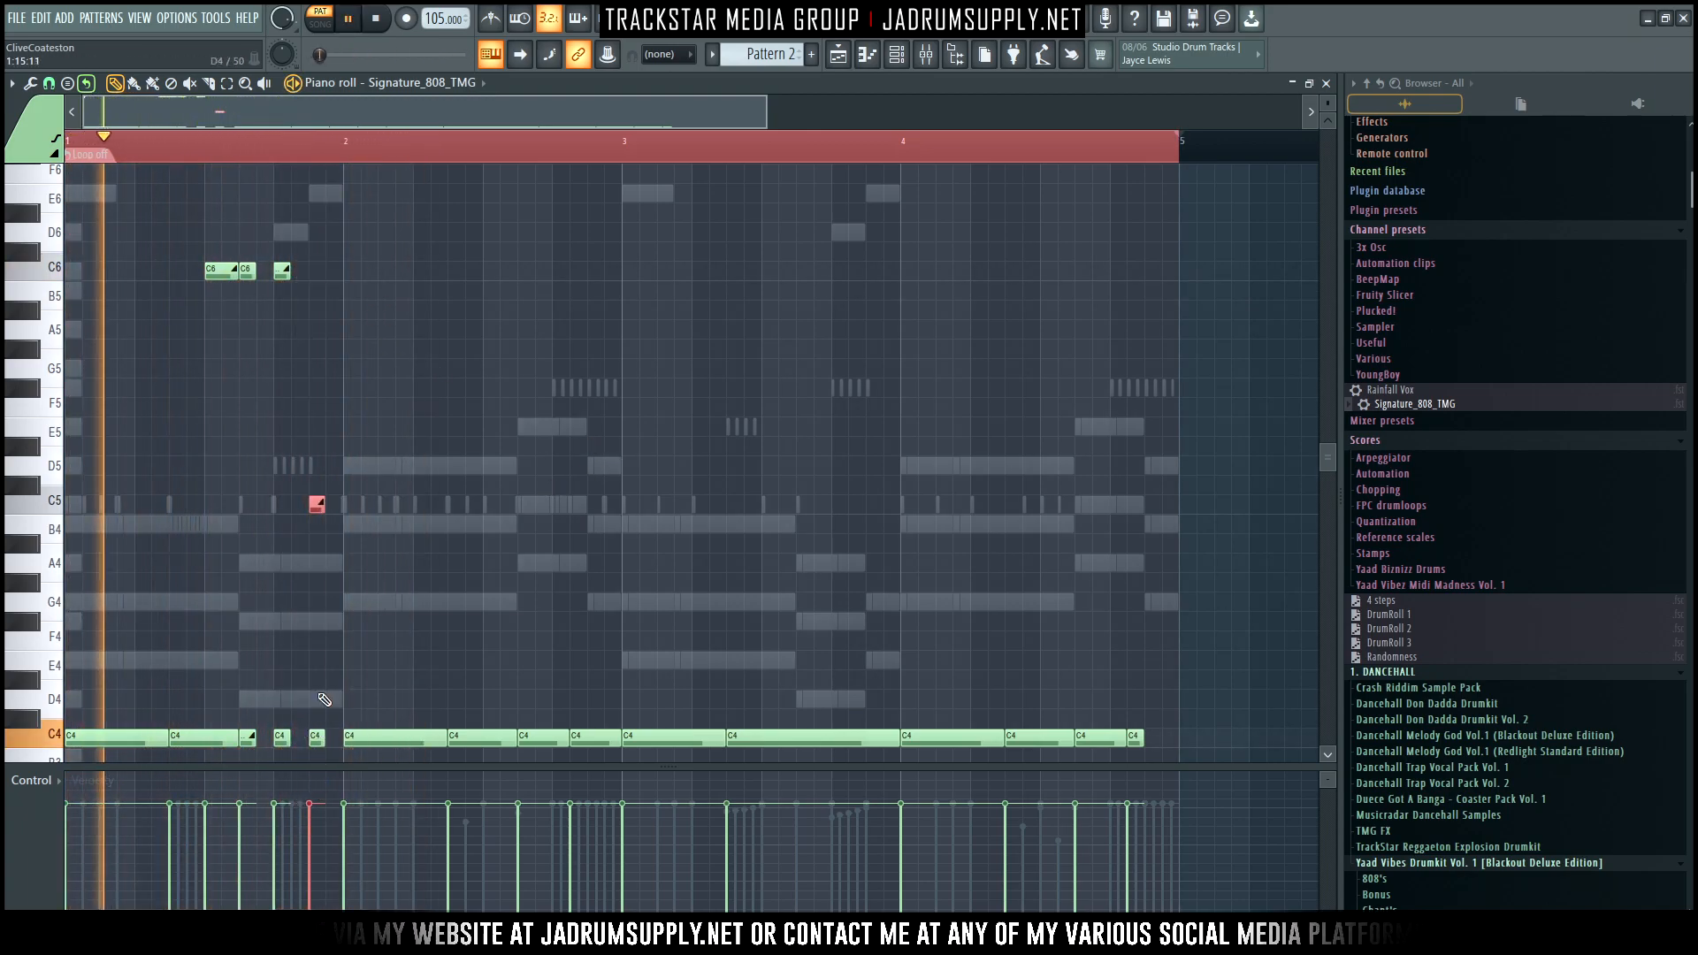
Extend both step 15 notes to two steps, making the C5 a normal note and the C4 a slide note
drag(329, 505, 345, 508)
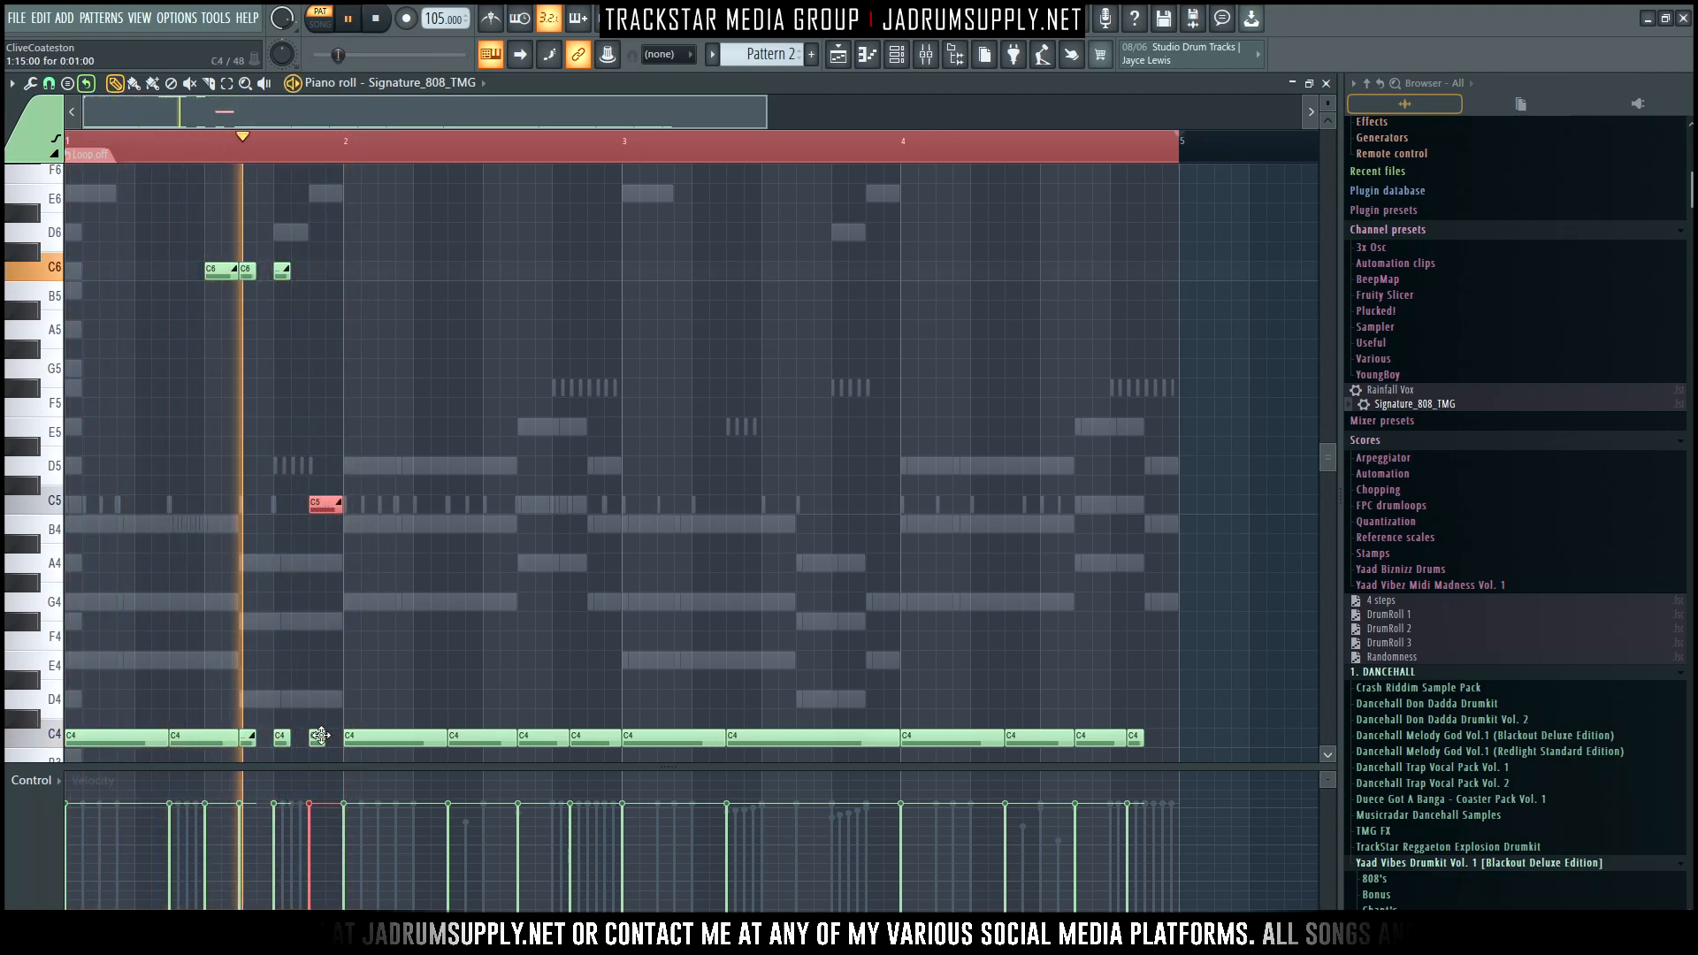
key(space)
key(space)
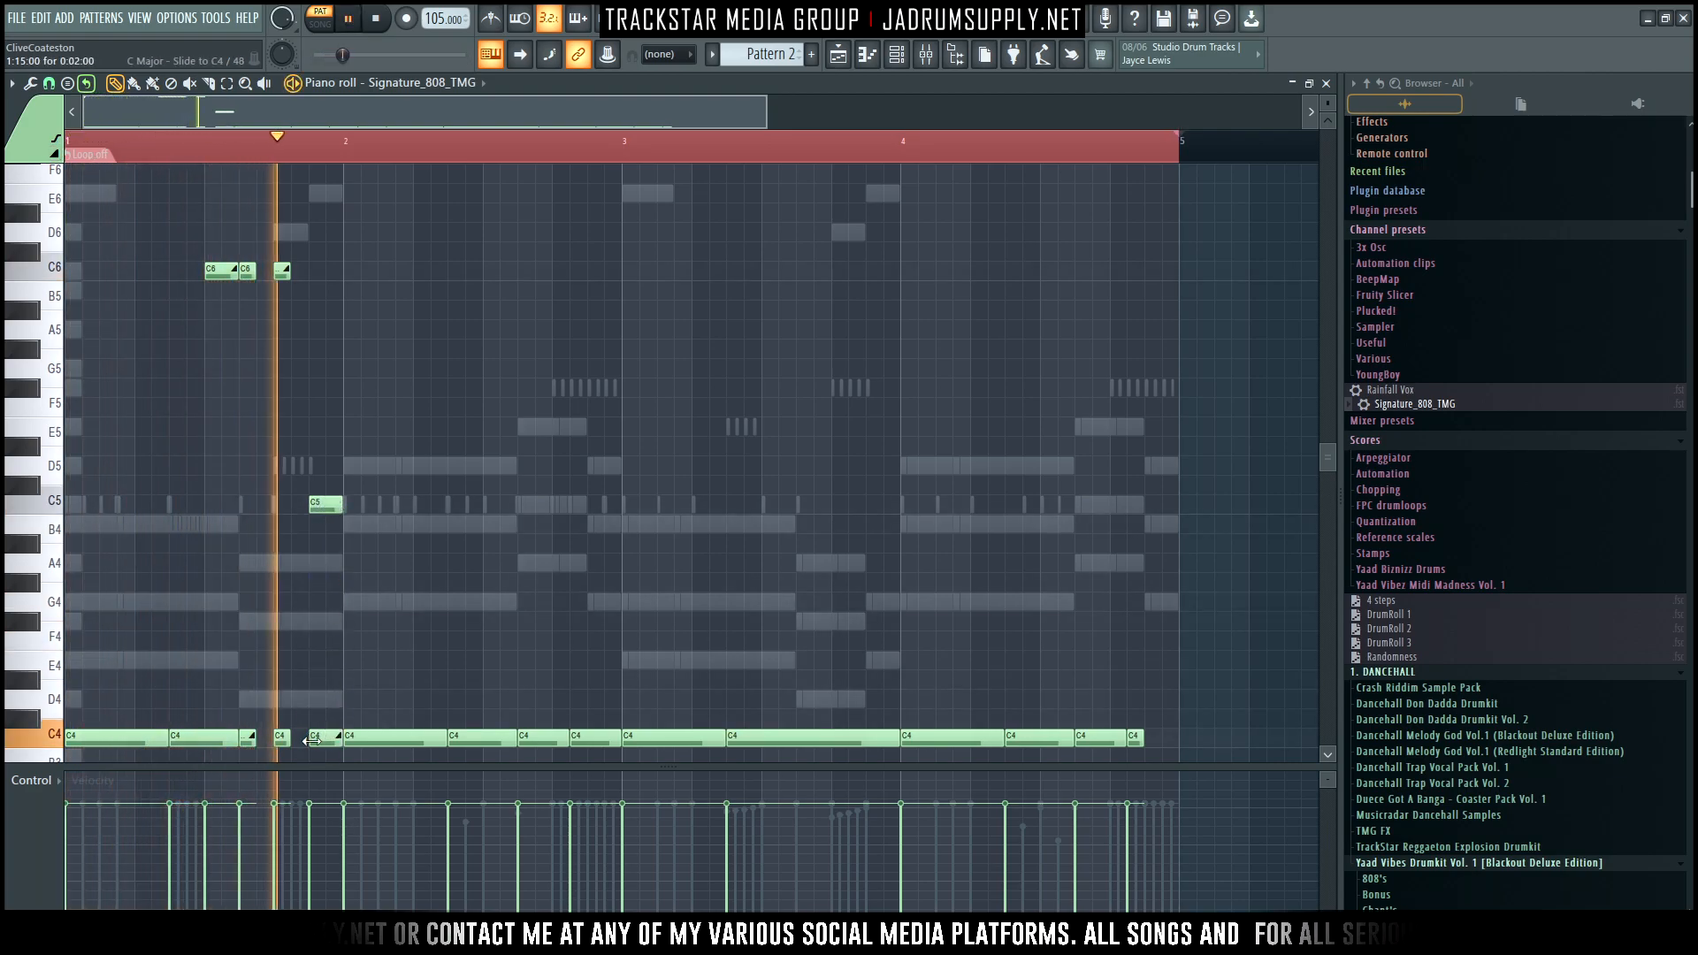
key(space)
key(space)
Try starting the C4 slide note at the end of bar 1 on step 16
click(321, 735)
drag(321, 735, 335, 735)
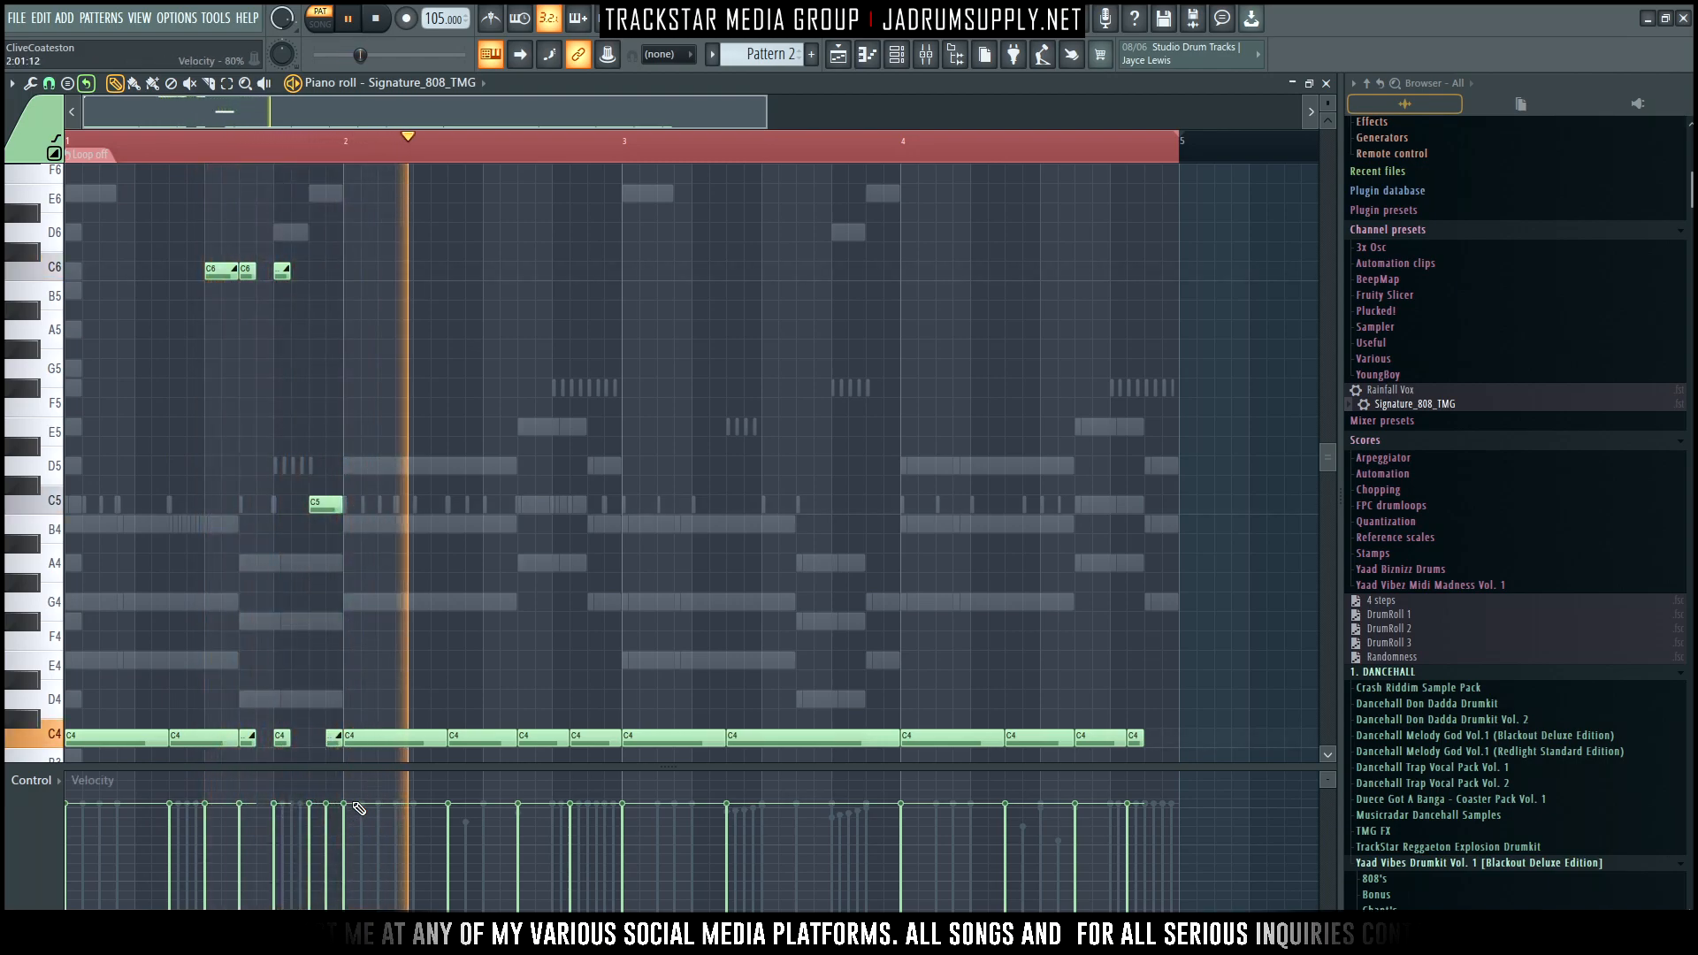
drag(330, 735, 314, 735)
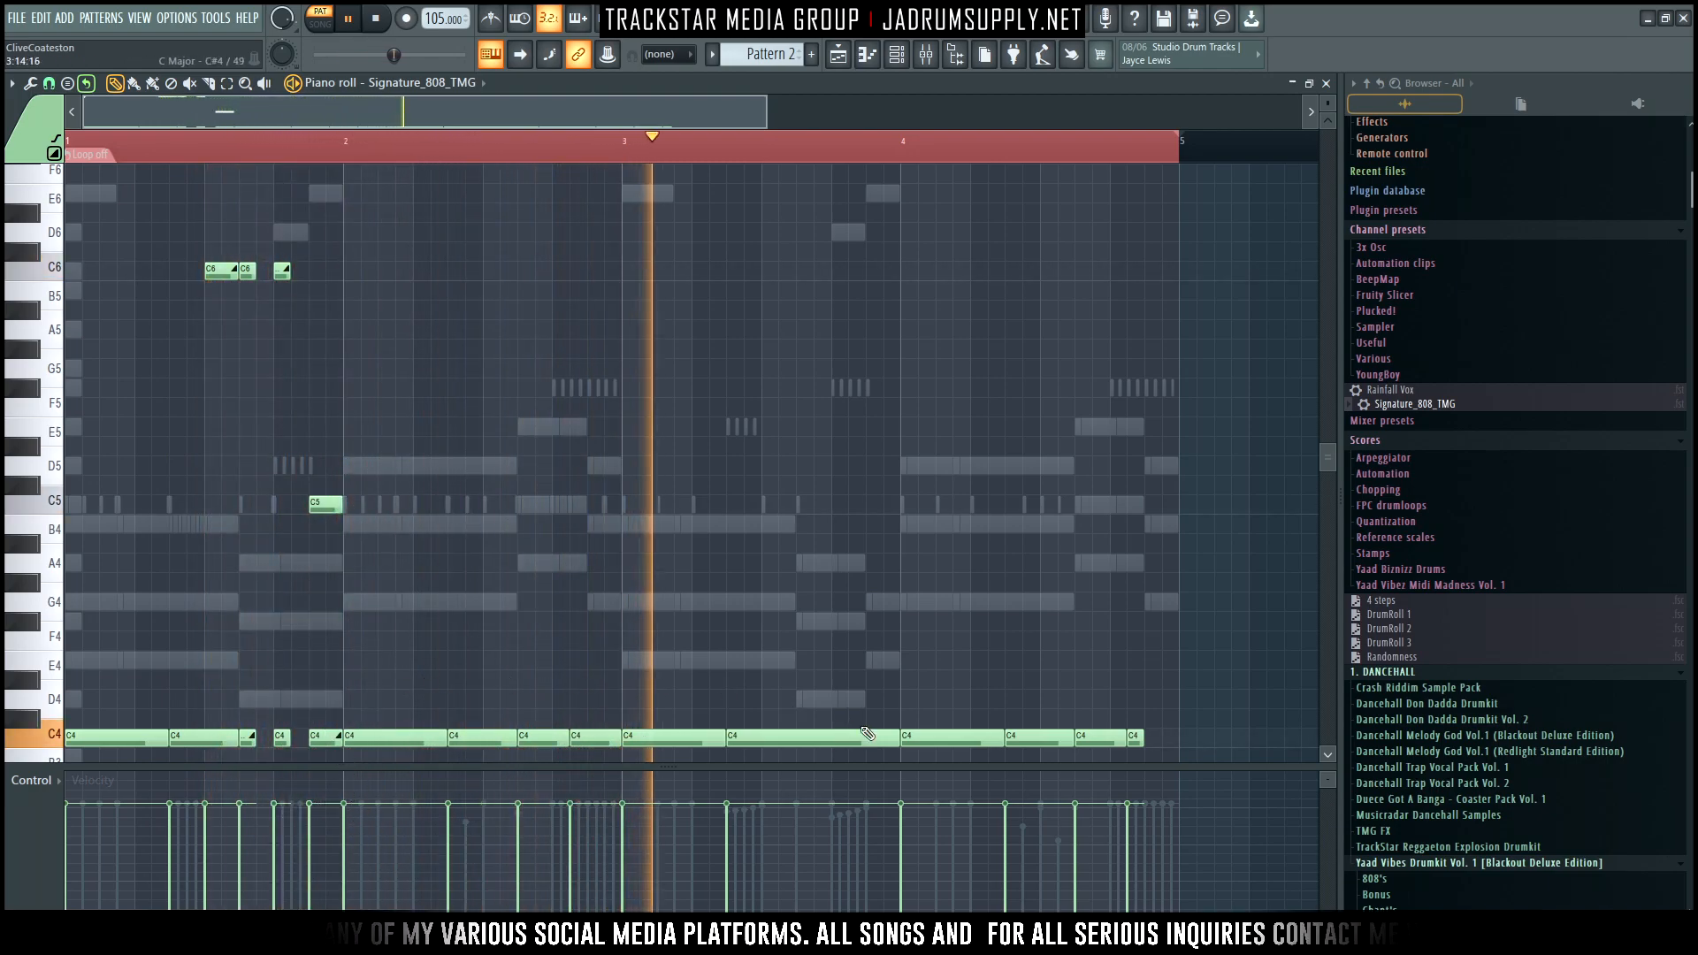
Raise the first two 808 notes of bar 4 by one octave to C5
drag(687, 714, 1150, 851)
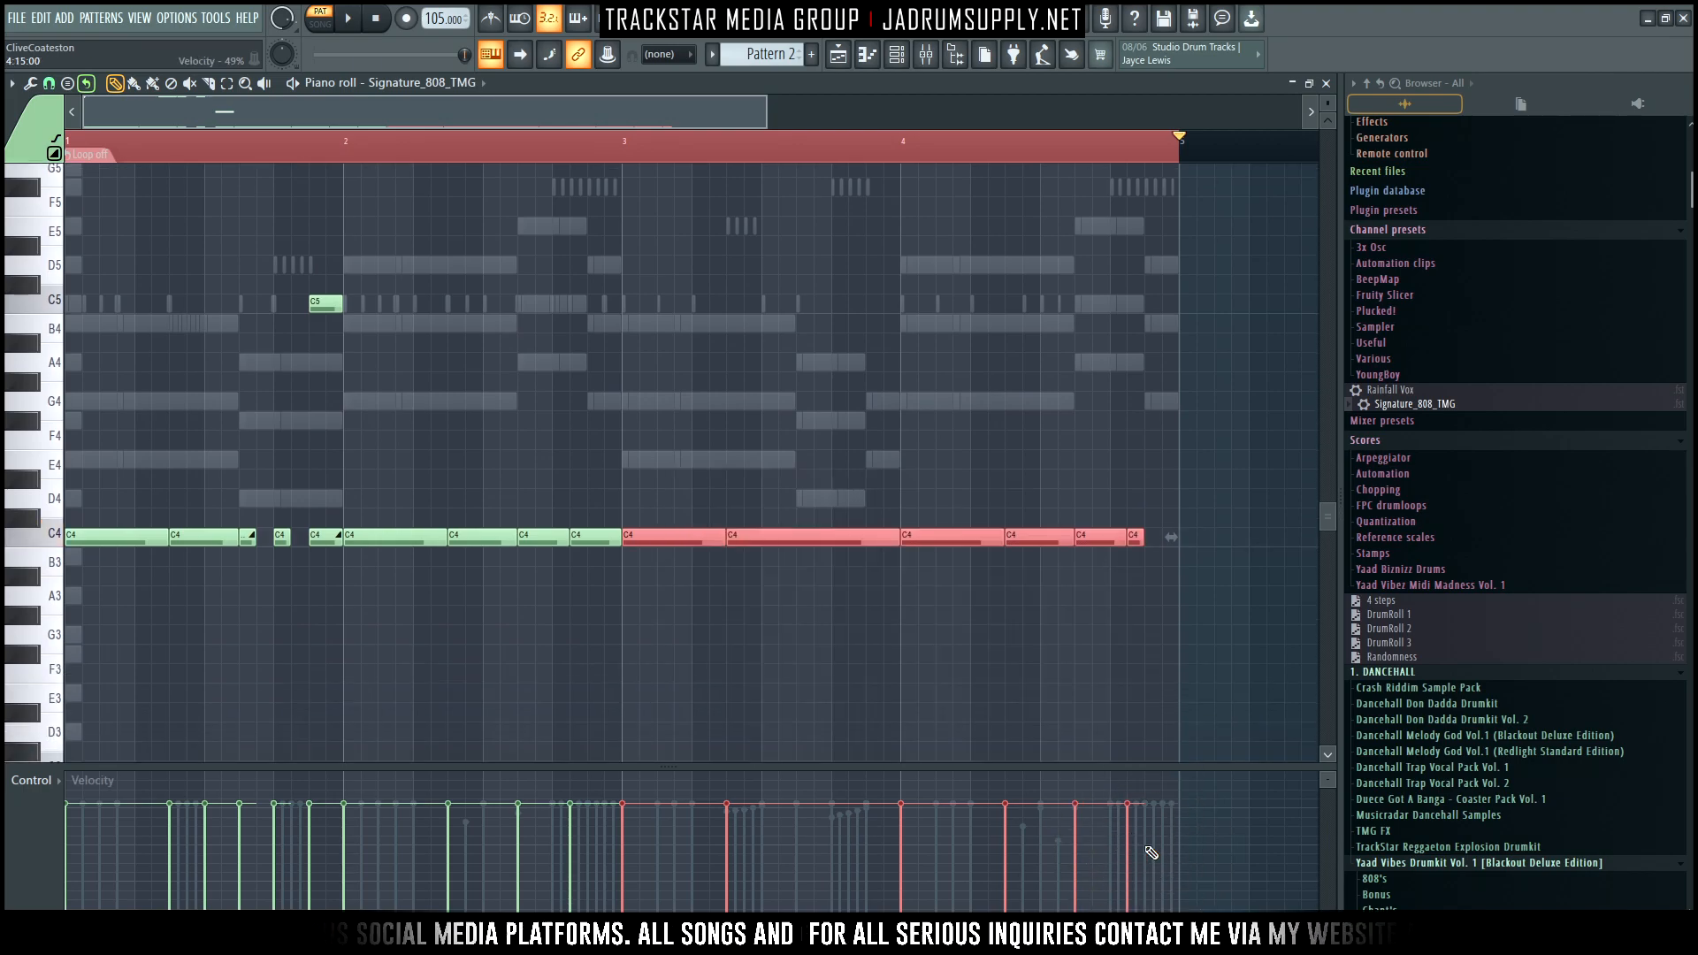
key(space)
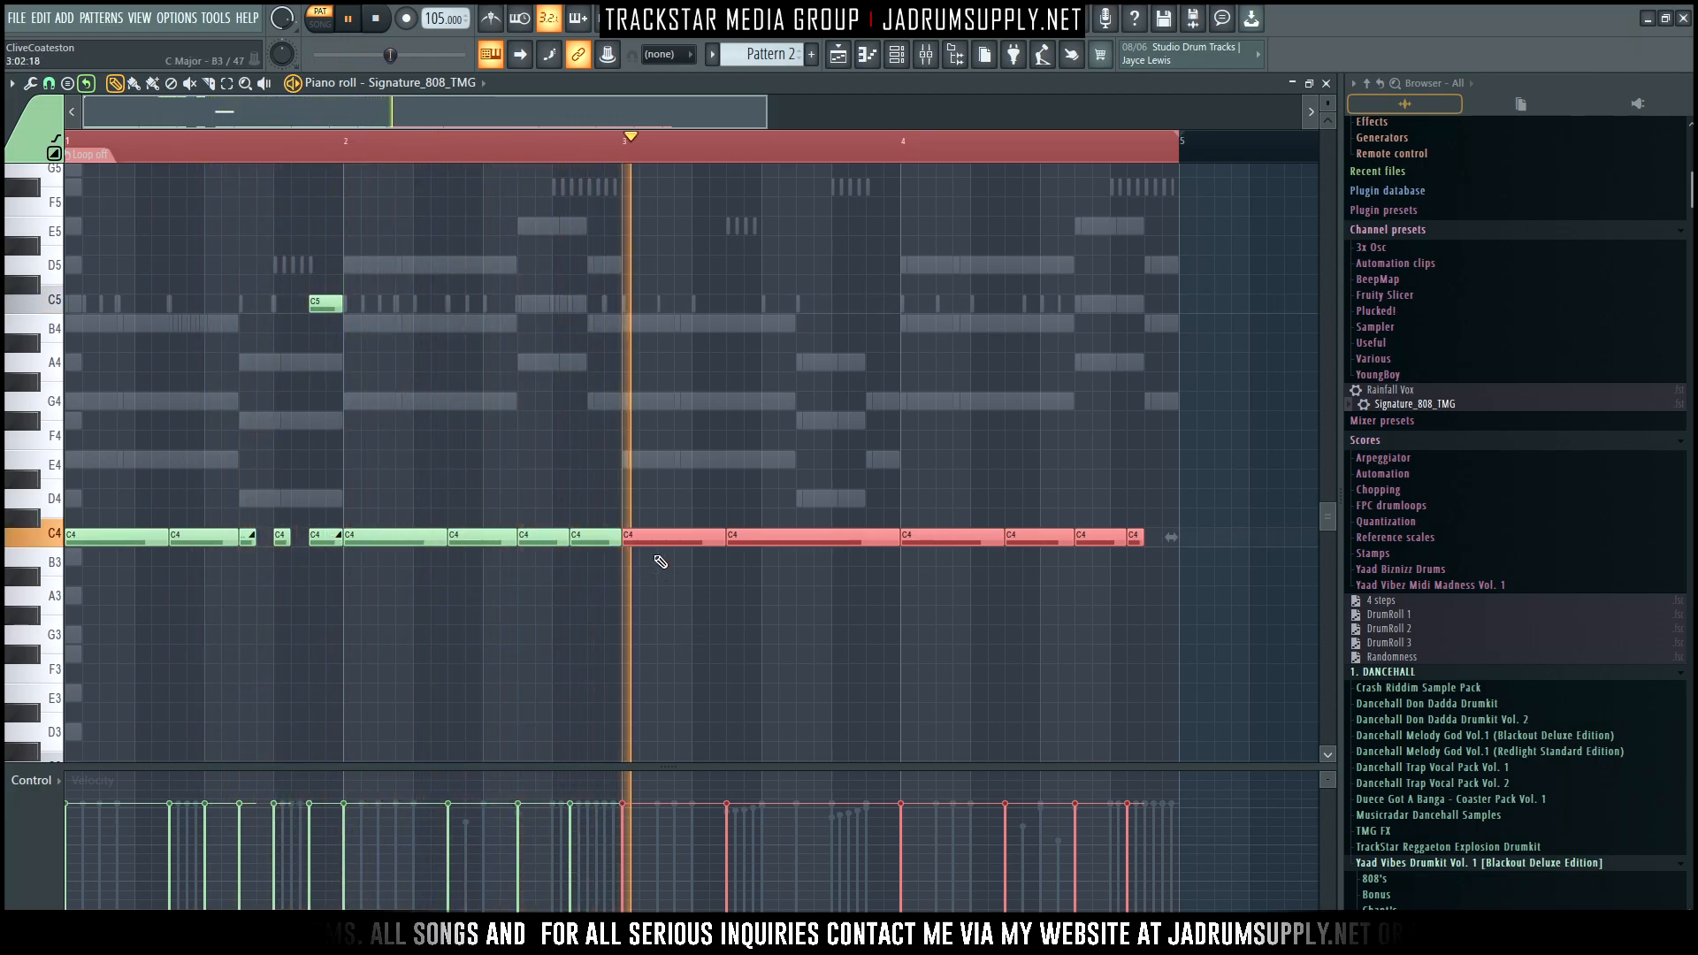
click(956, 533)
key(ctrl+Up)
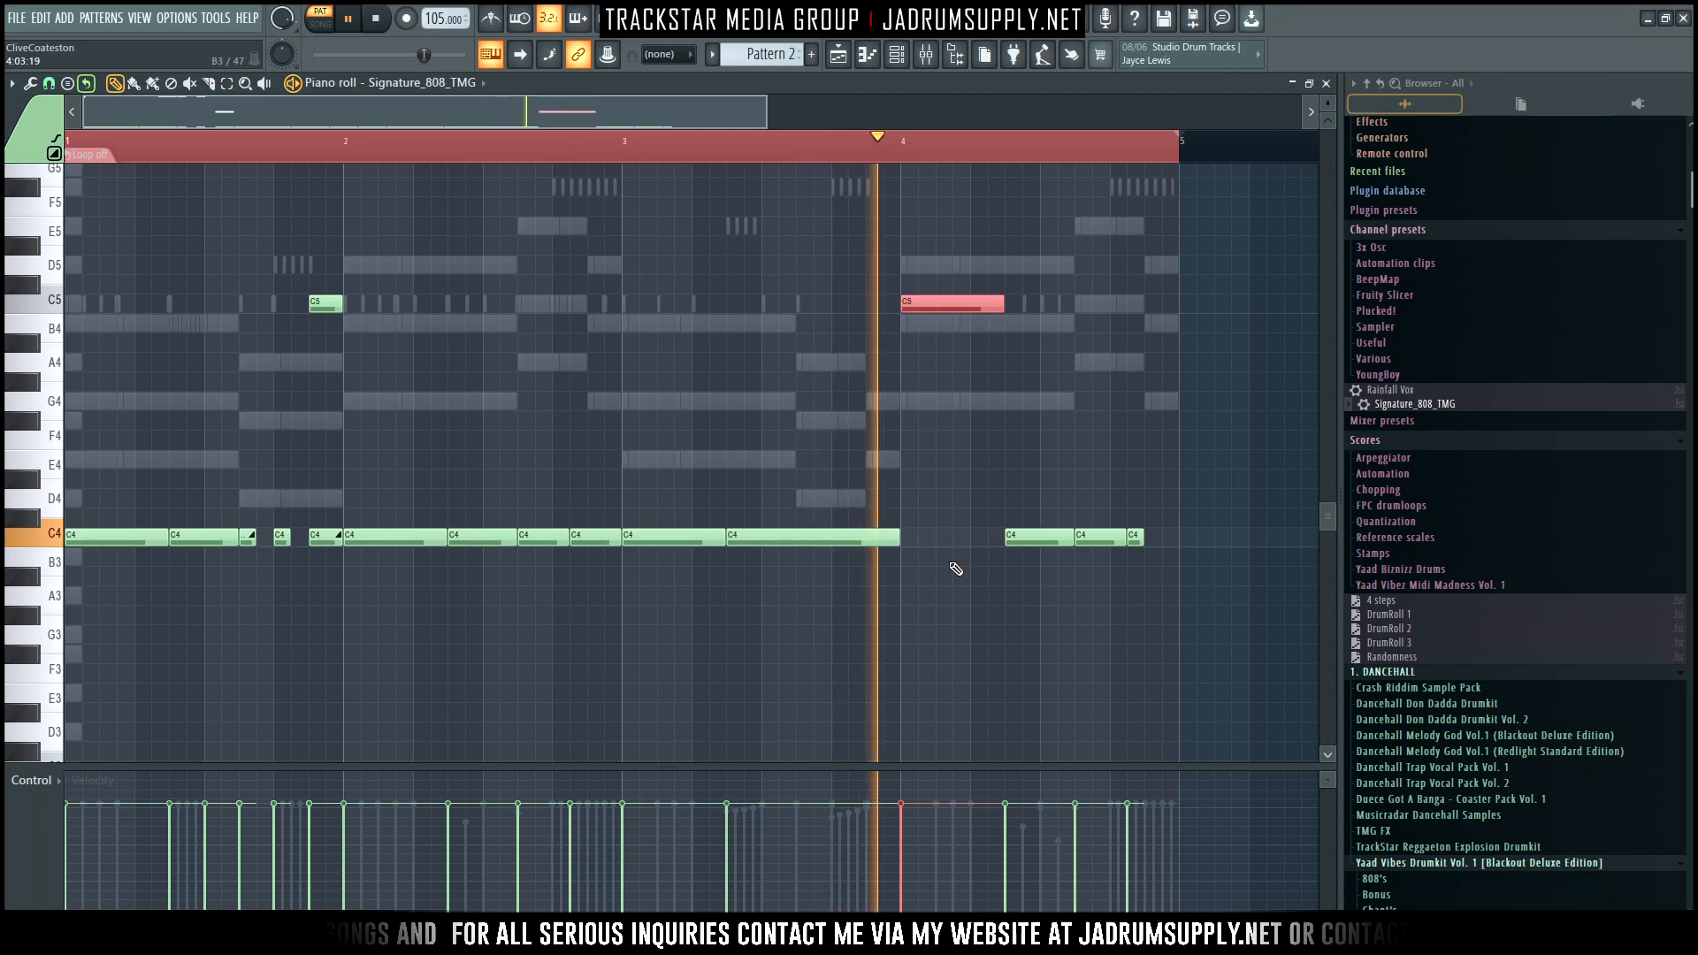
click(1040, 537)
key(ctrl+Up)
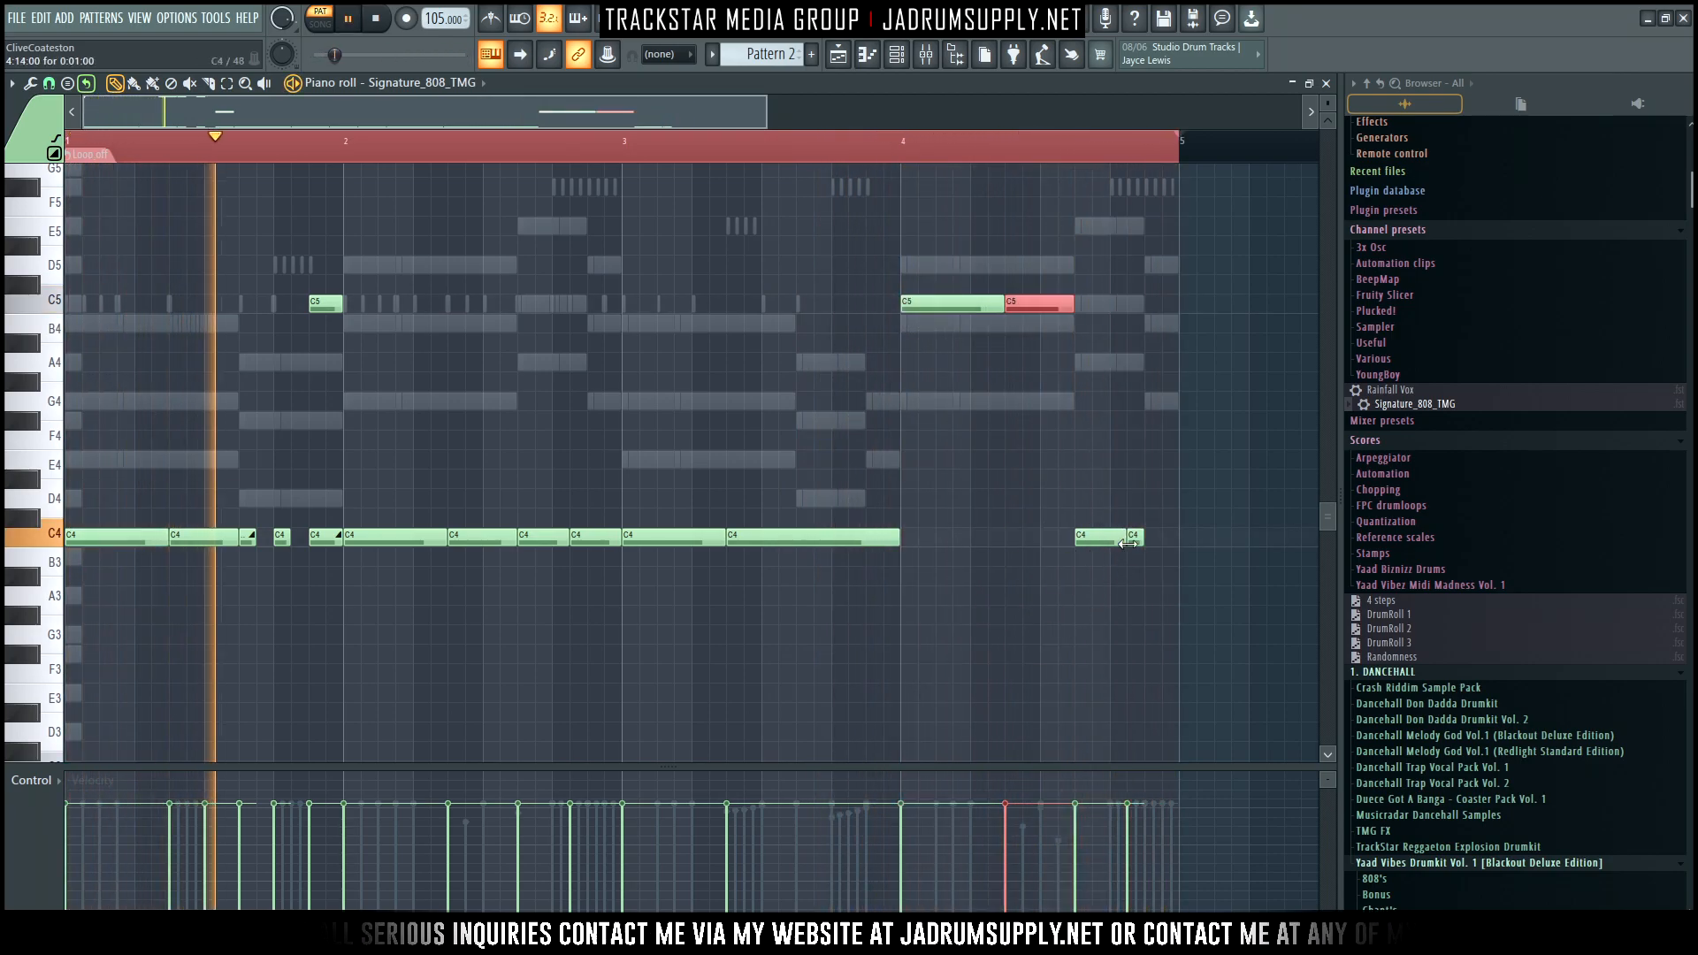
Extend the last C4 note to the end of bar 4 and audition the pattern
drag(1143, 537, 1179, 538)
key(space)
key(space)
key(space)
Delete the C6 notes and the step 13 C4 note from bar 1, and make the step 11 C4 a normal note
scroll(235, 502, up, 5)
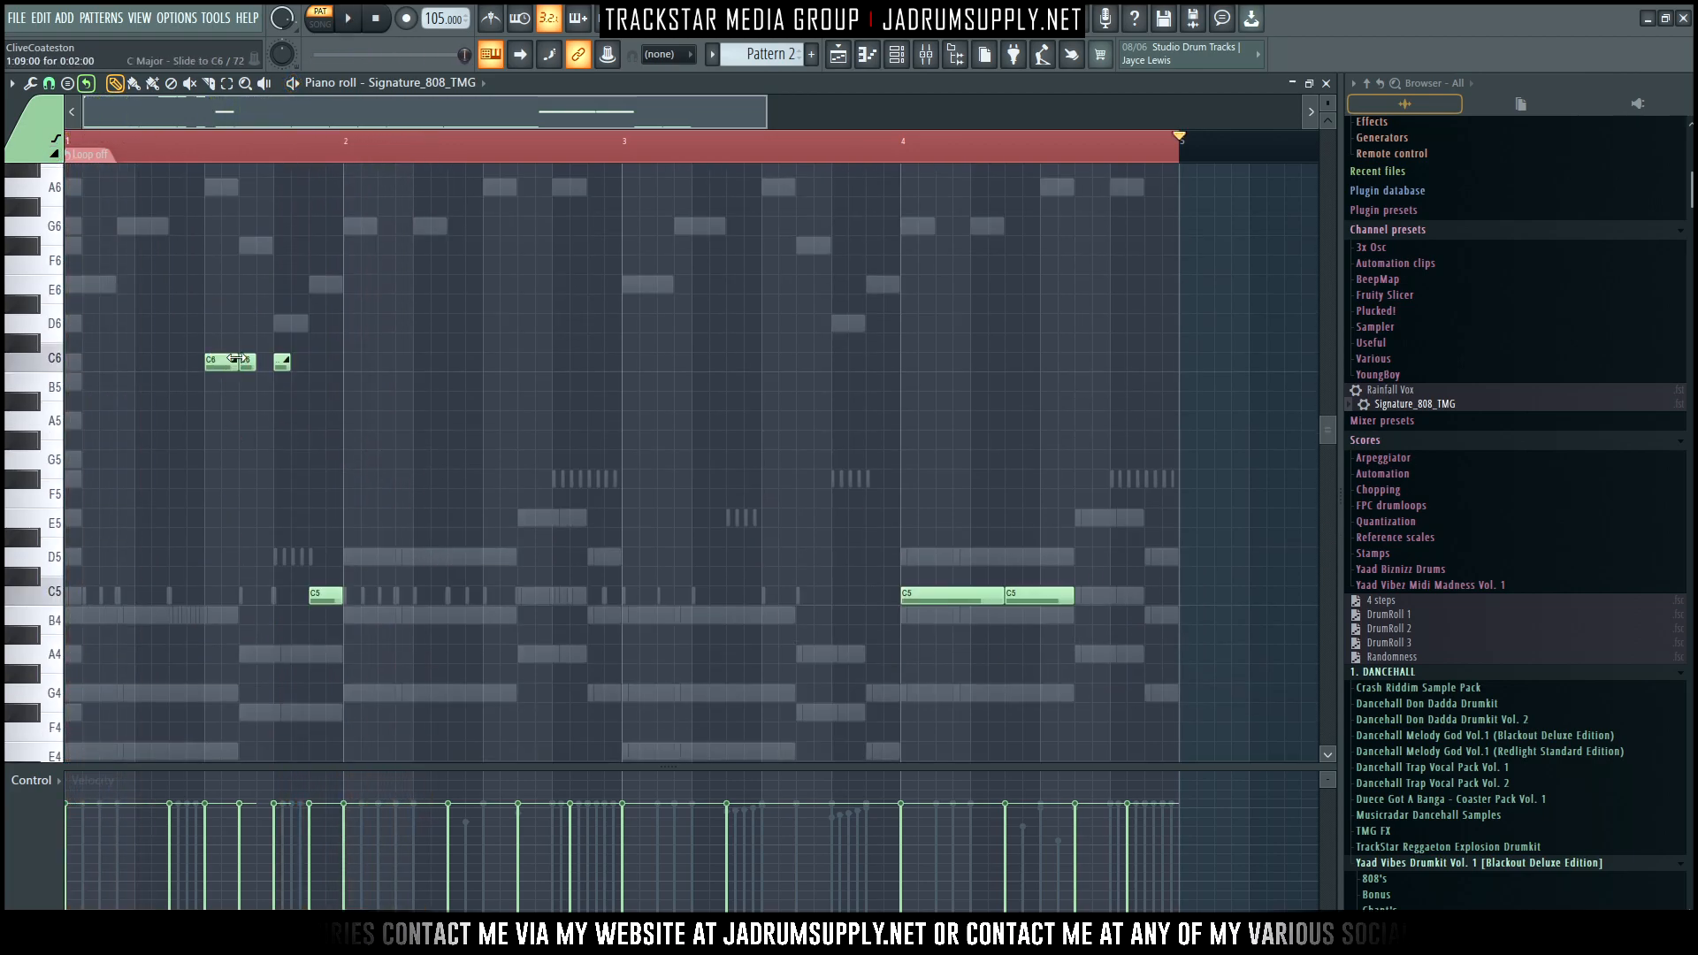
scroll(265, 401, down, 3)
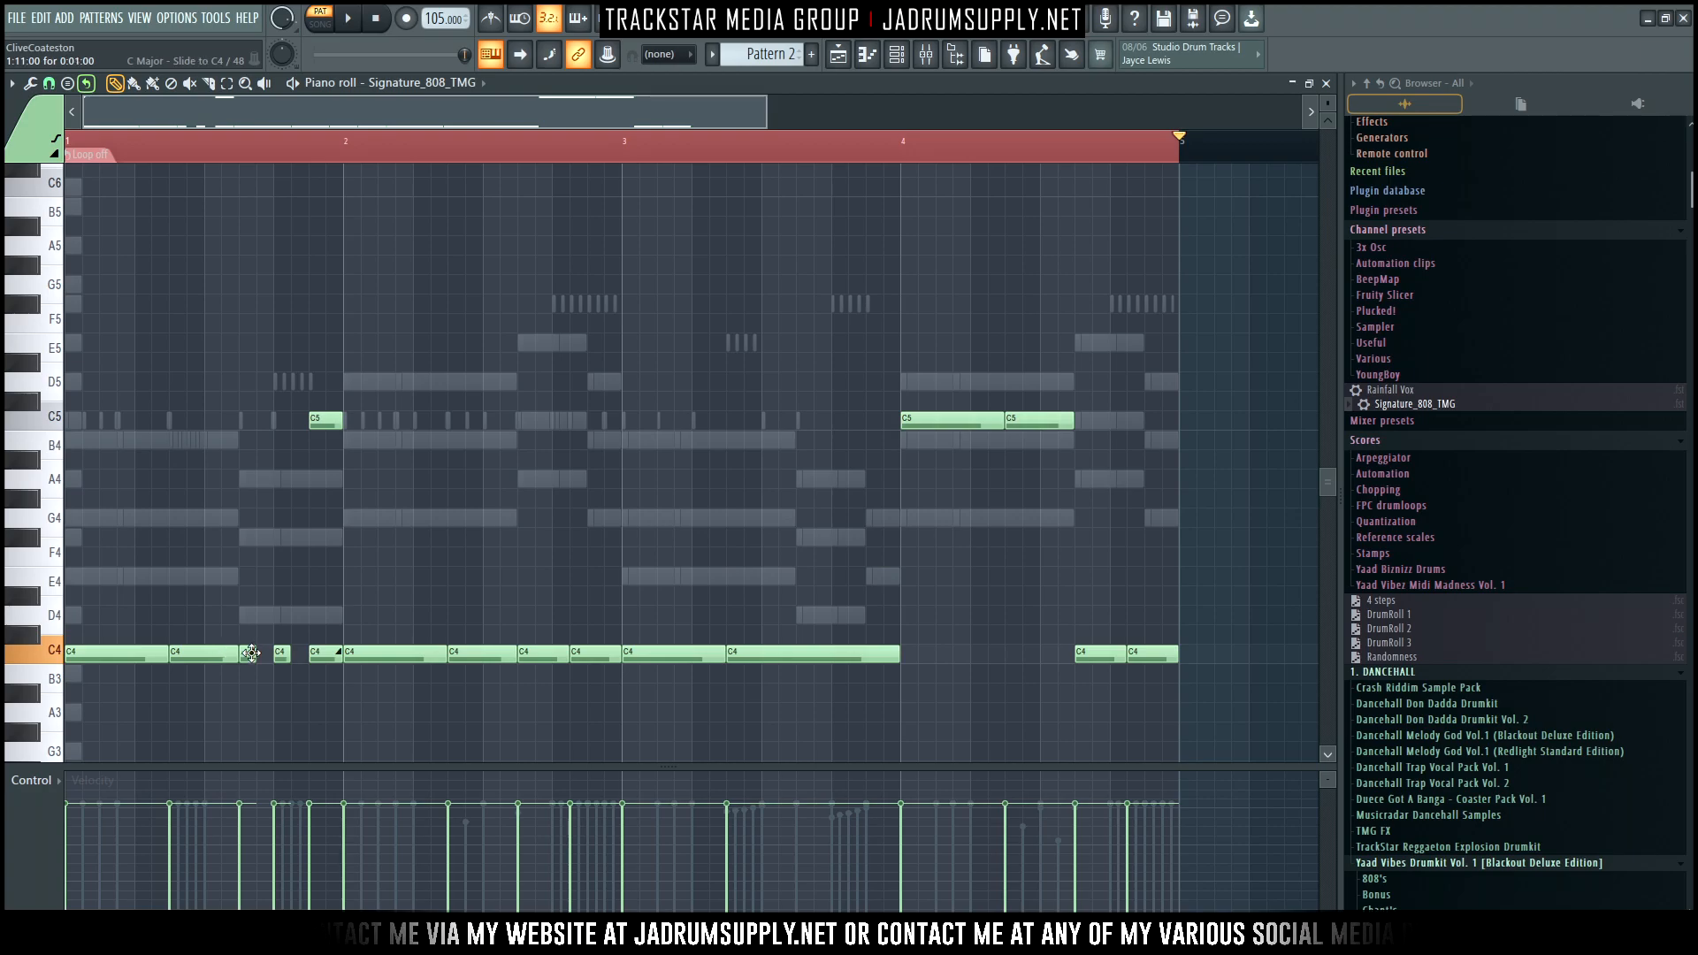
drag(250, 645, 233, 645)
key(space)
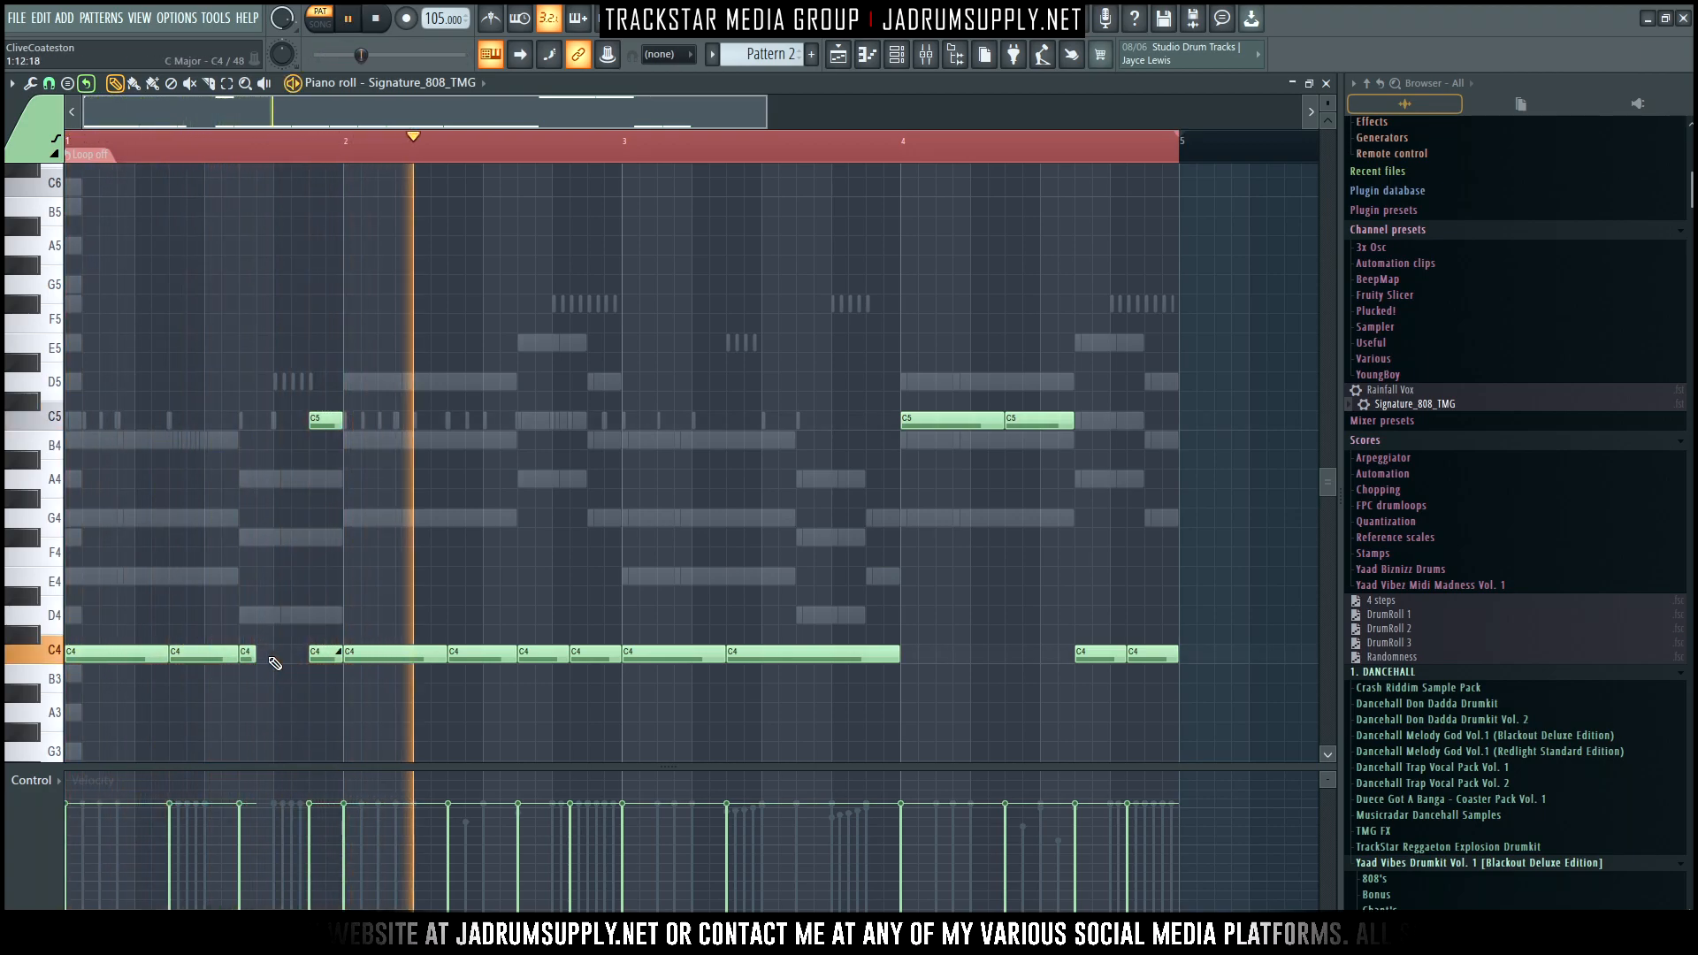
Remove the short C4 note before bar 1's octave pair and shorten the first two C4 notes to one step each
drag(247, 655, 281, 653)
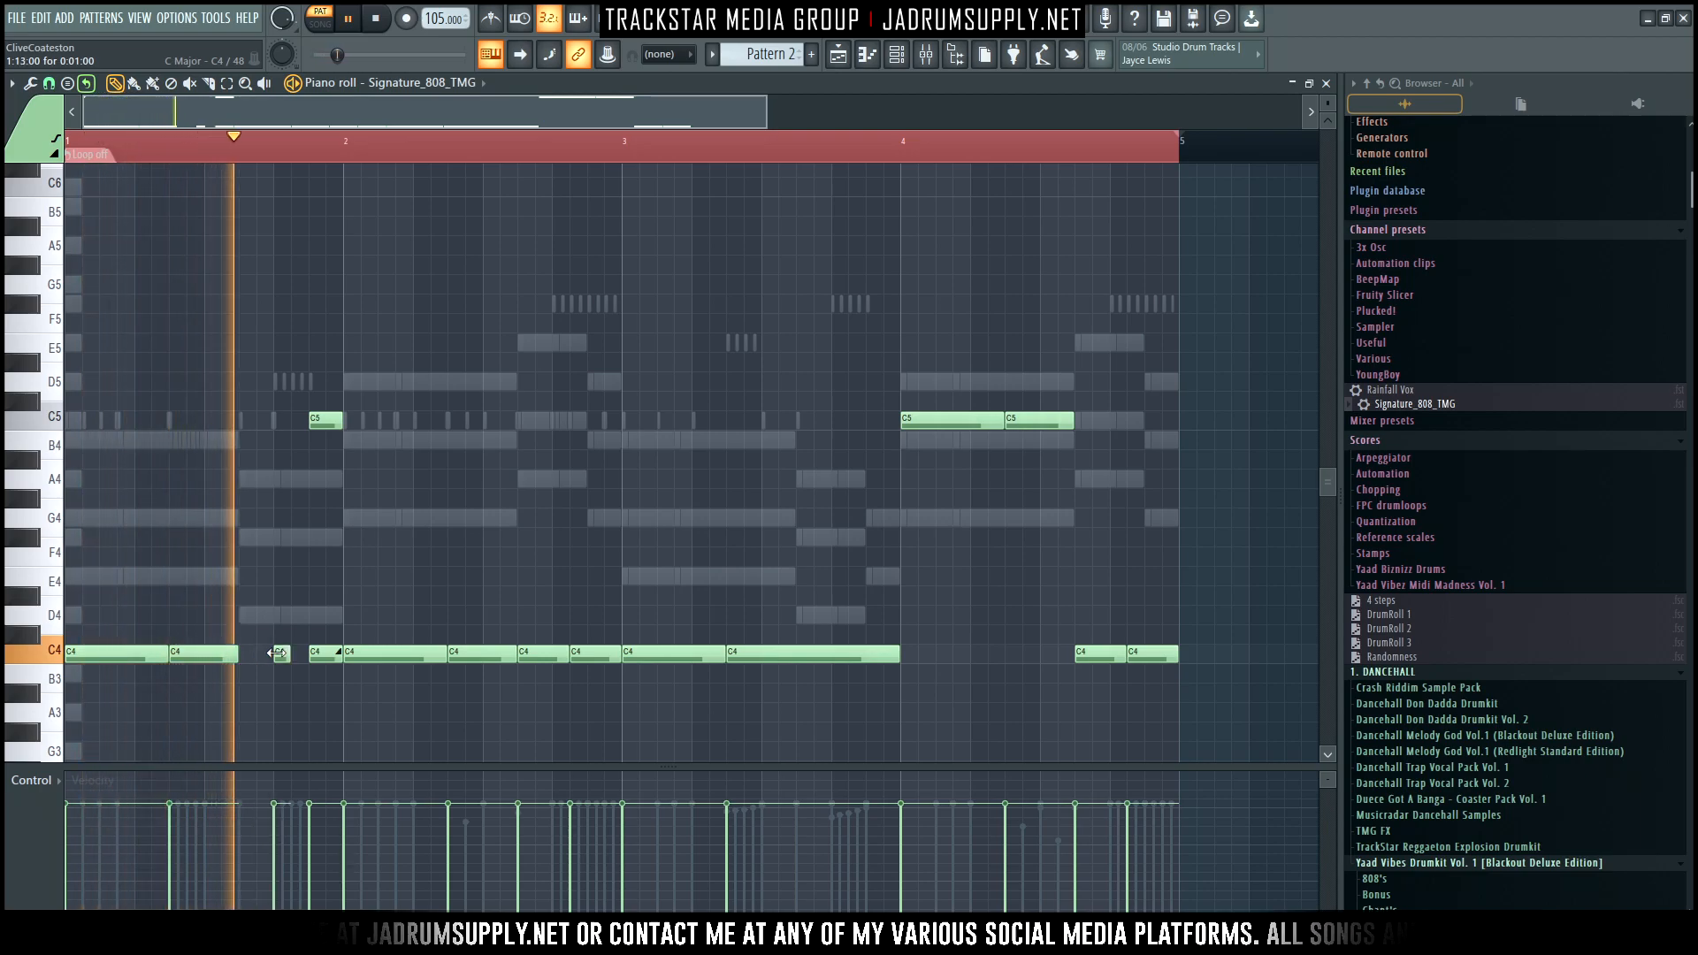
drag(276, 653, 80, 654)
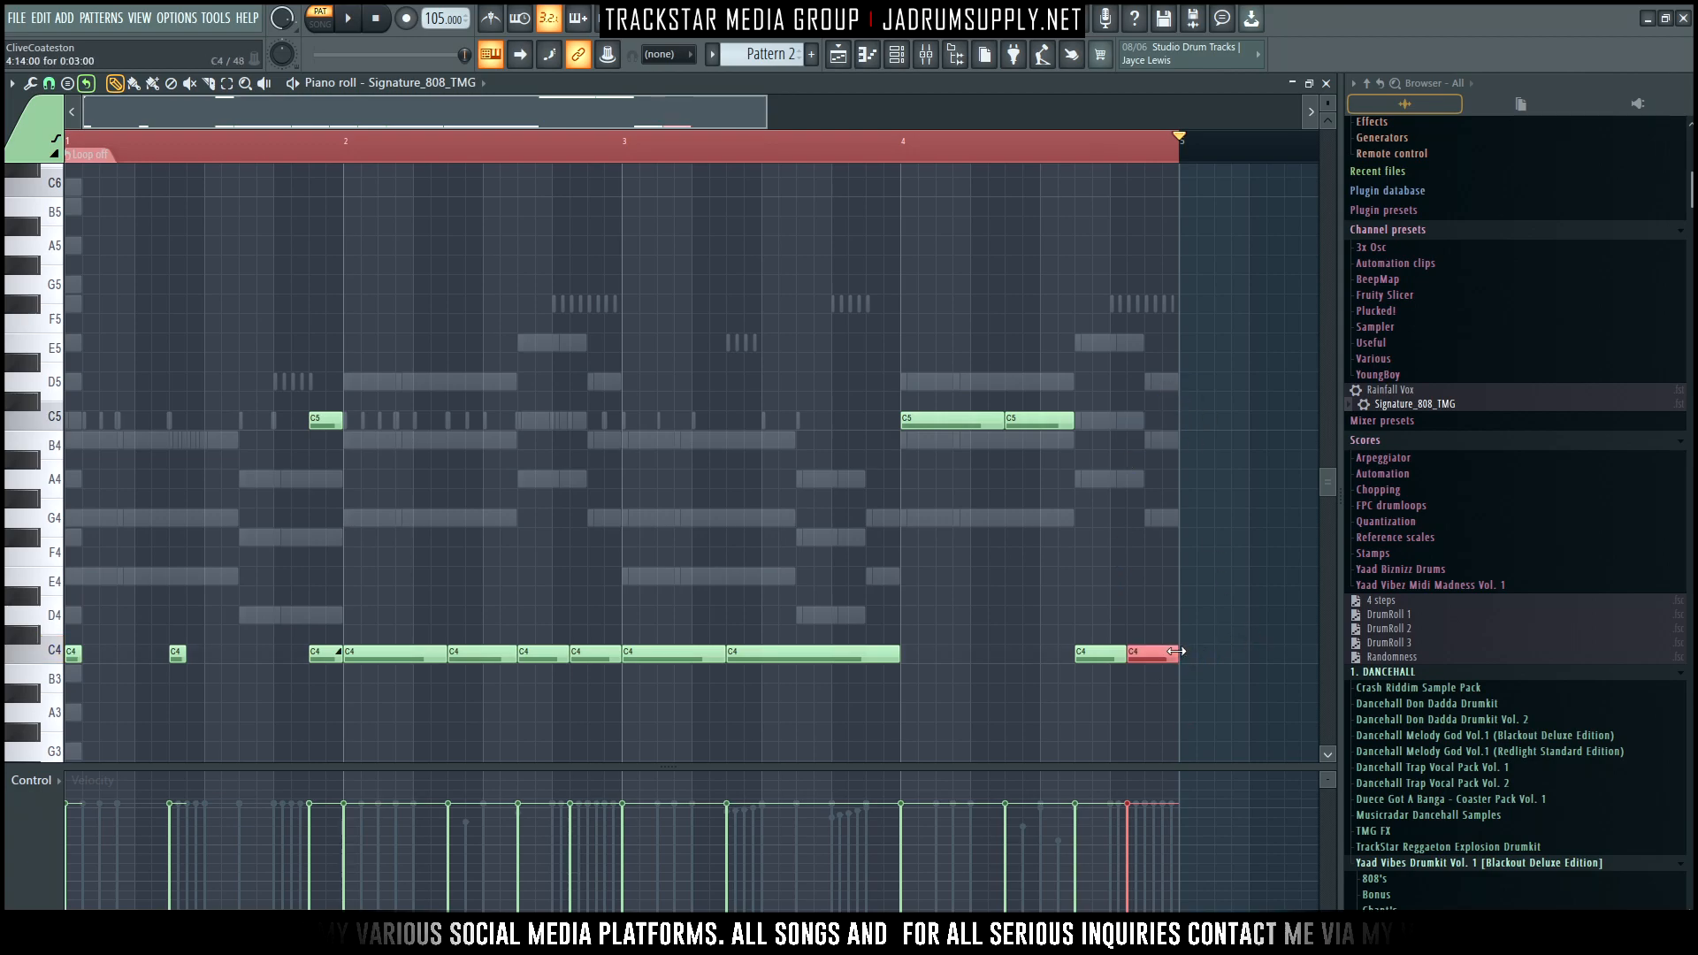
Set the grid snapping to Cell and try a chopped pair of short notes at the end of bar 4, raised to C6
click(48, 84)
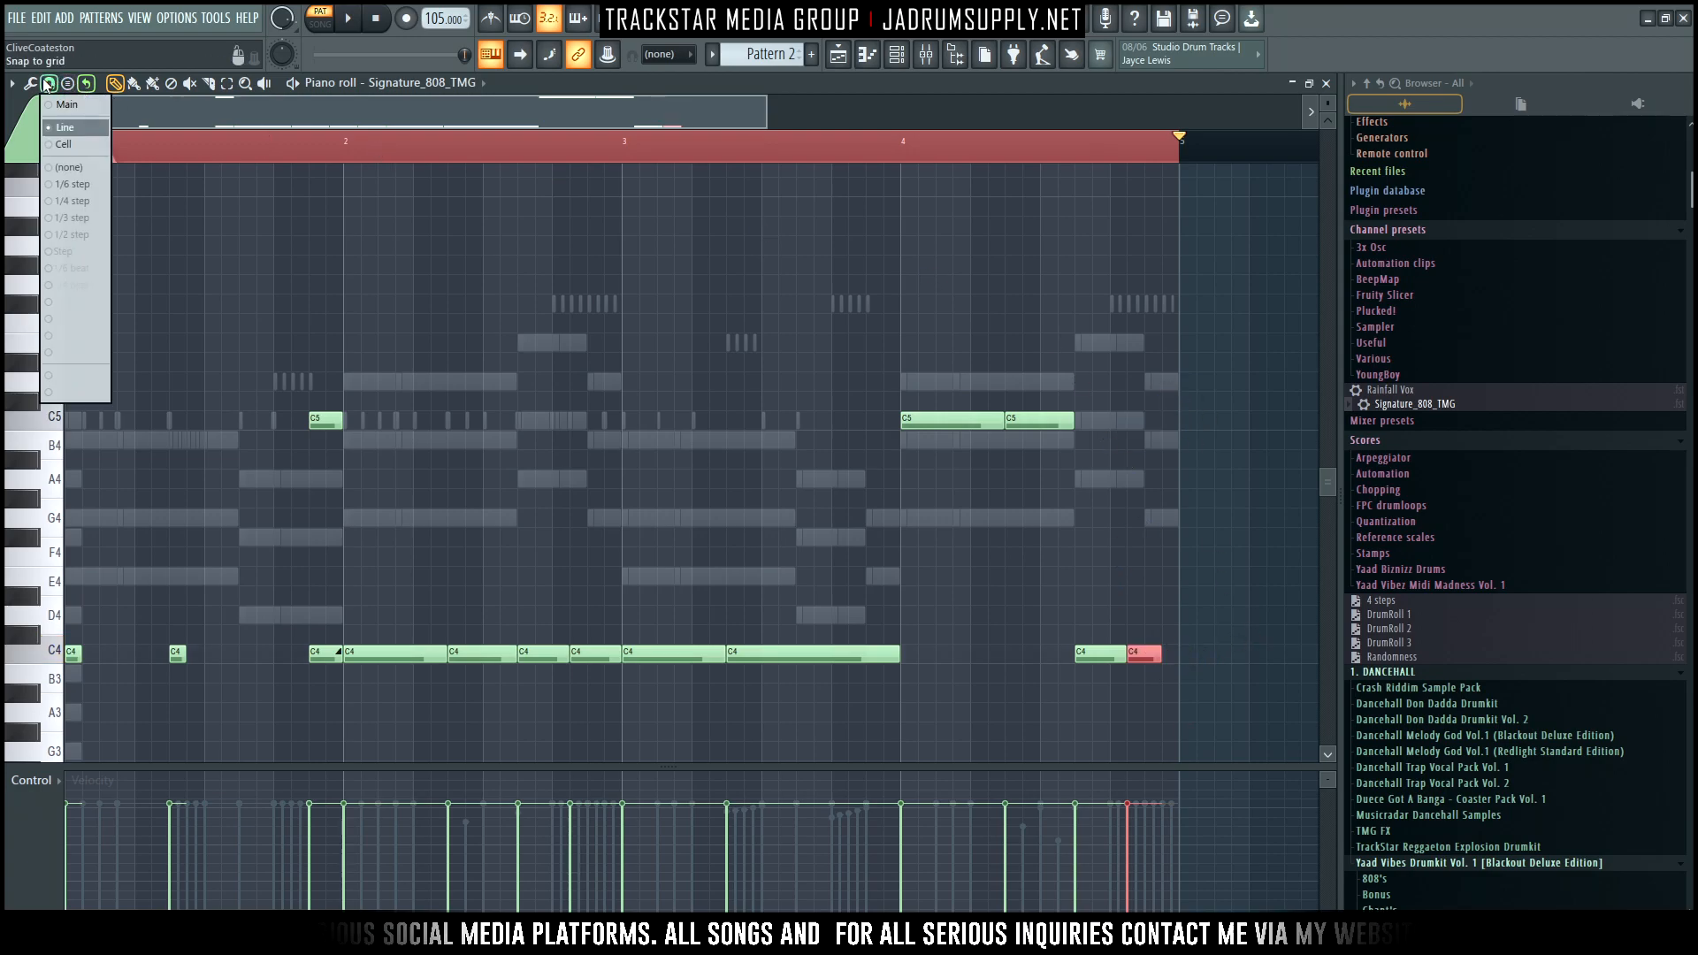
click(69, 143)
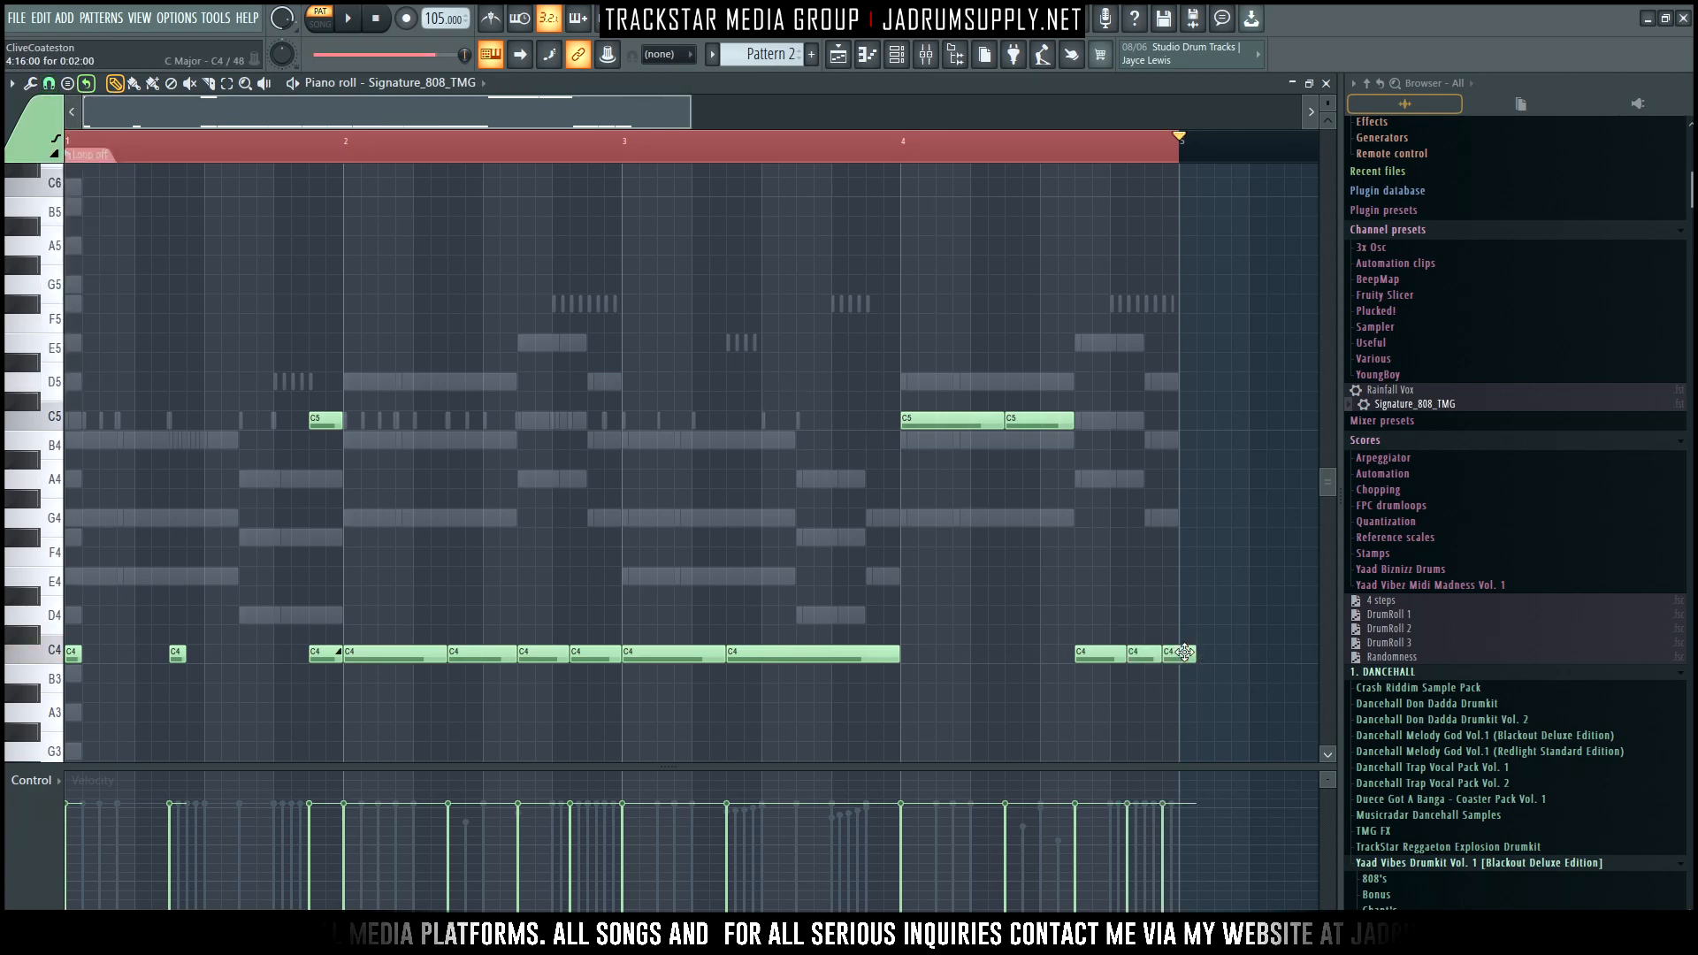
key(alt+u)
key(Return)
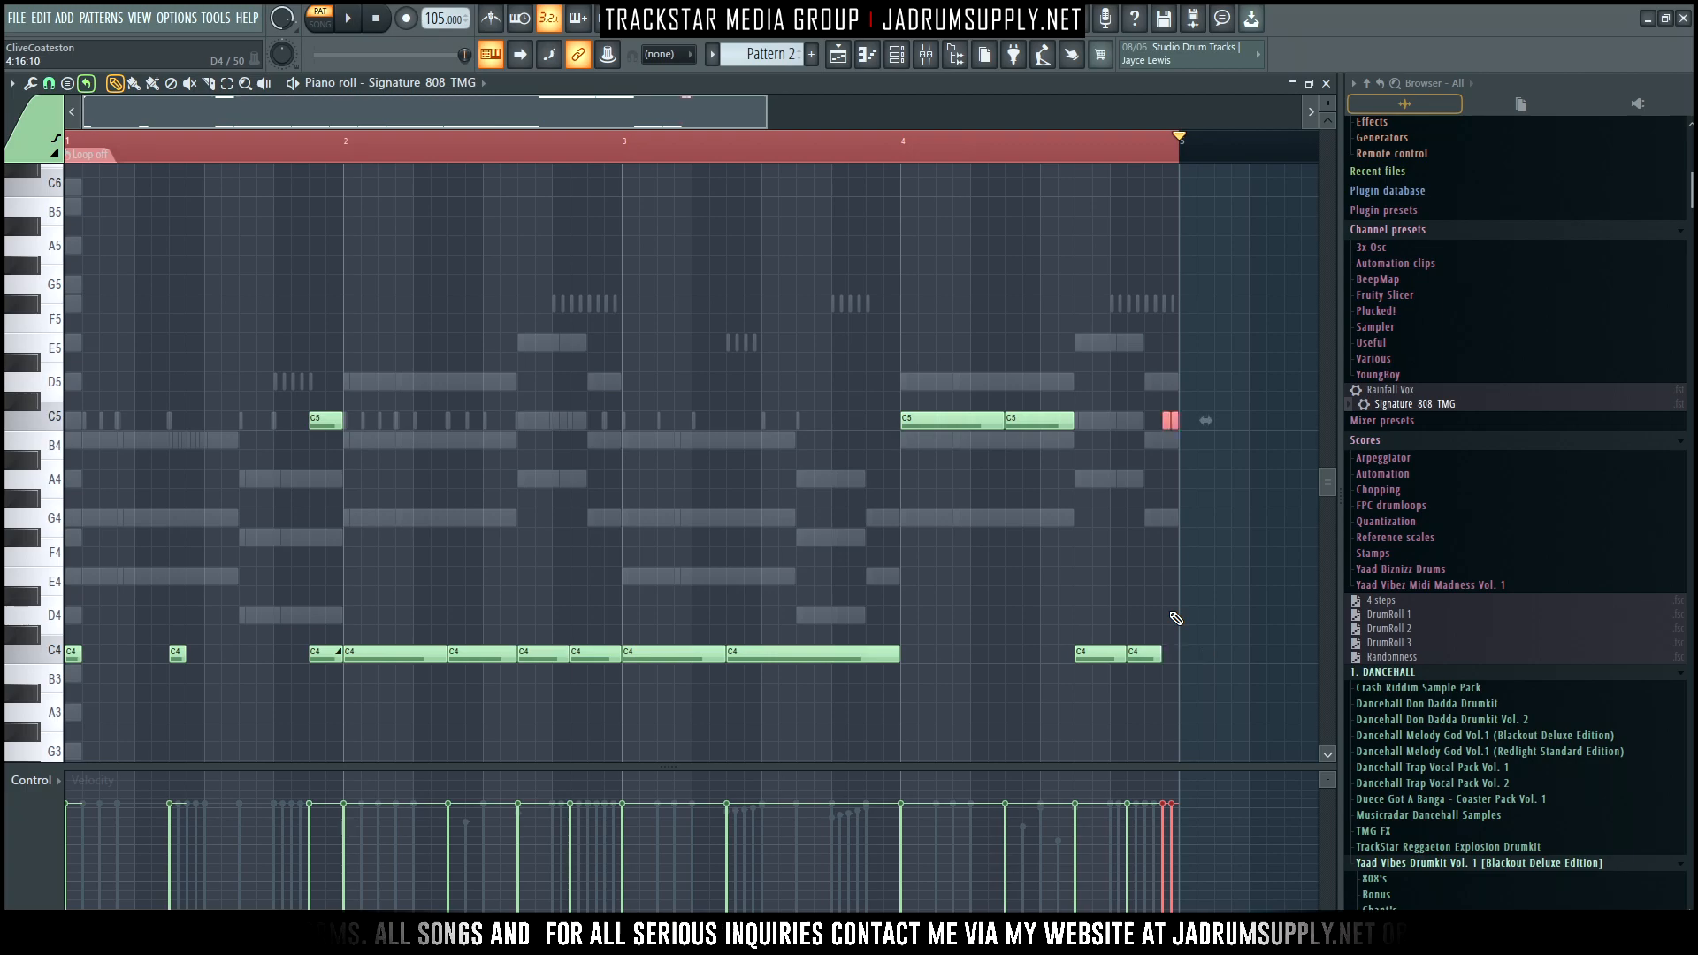
key(space)
click(1057, 141)
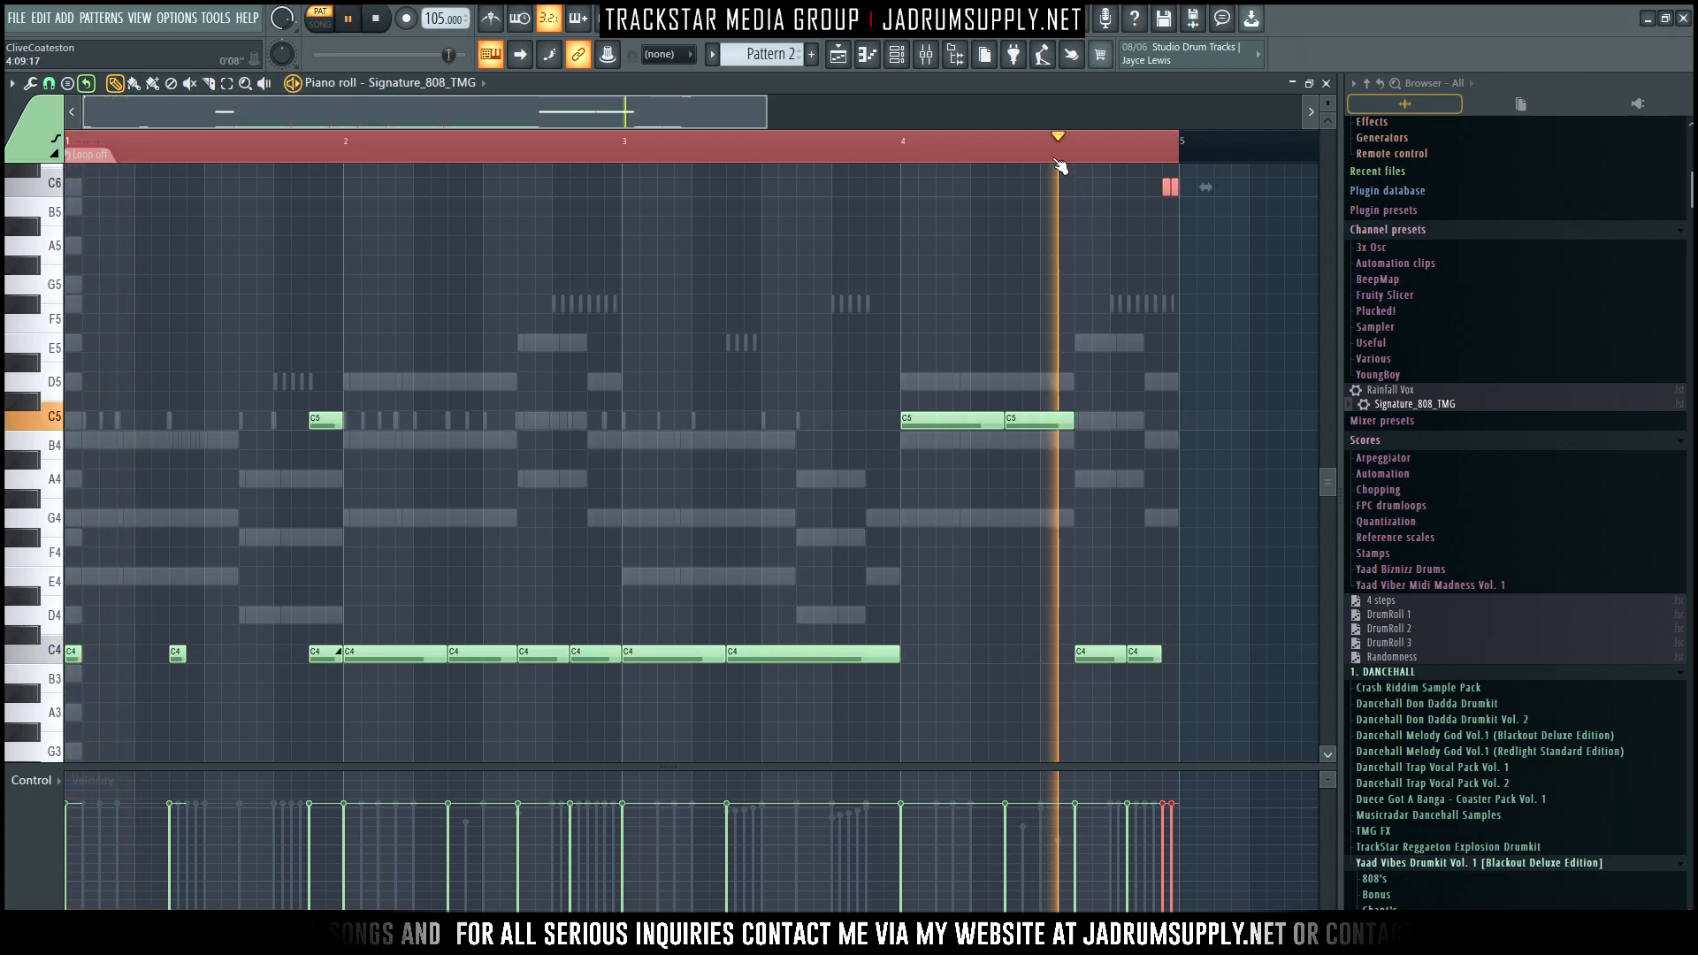
key(space)
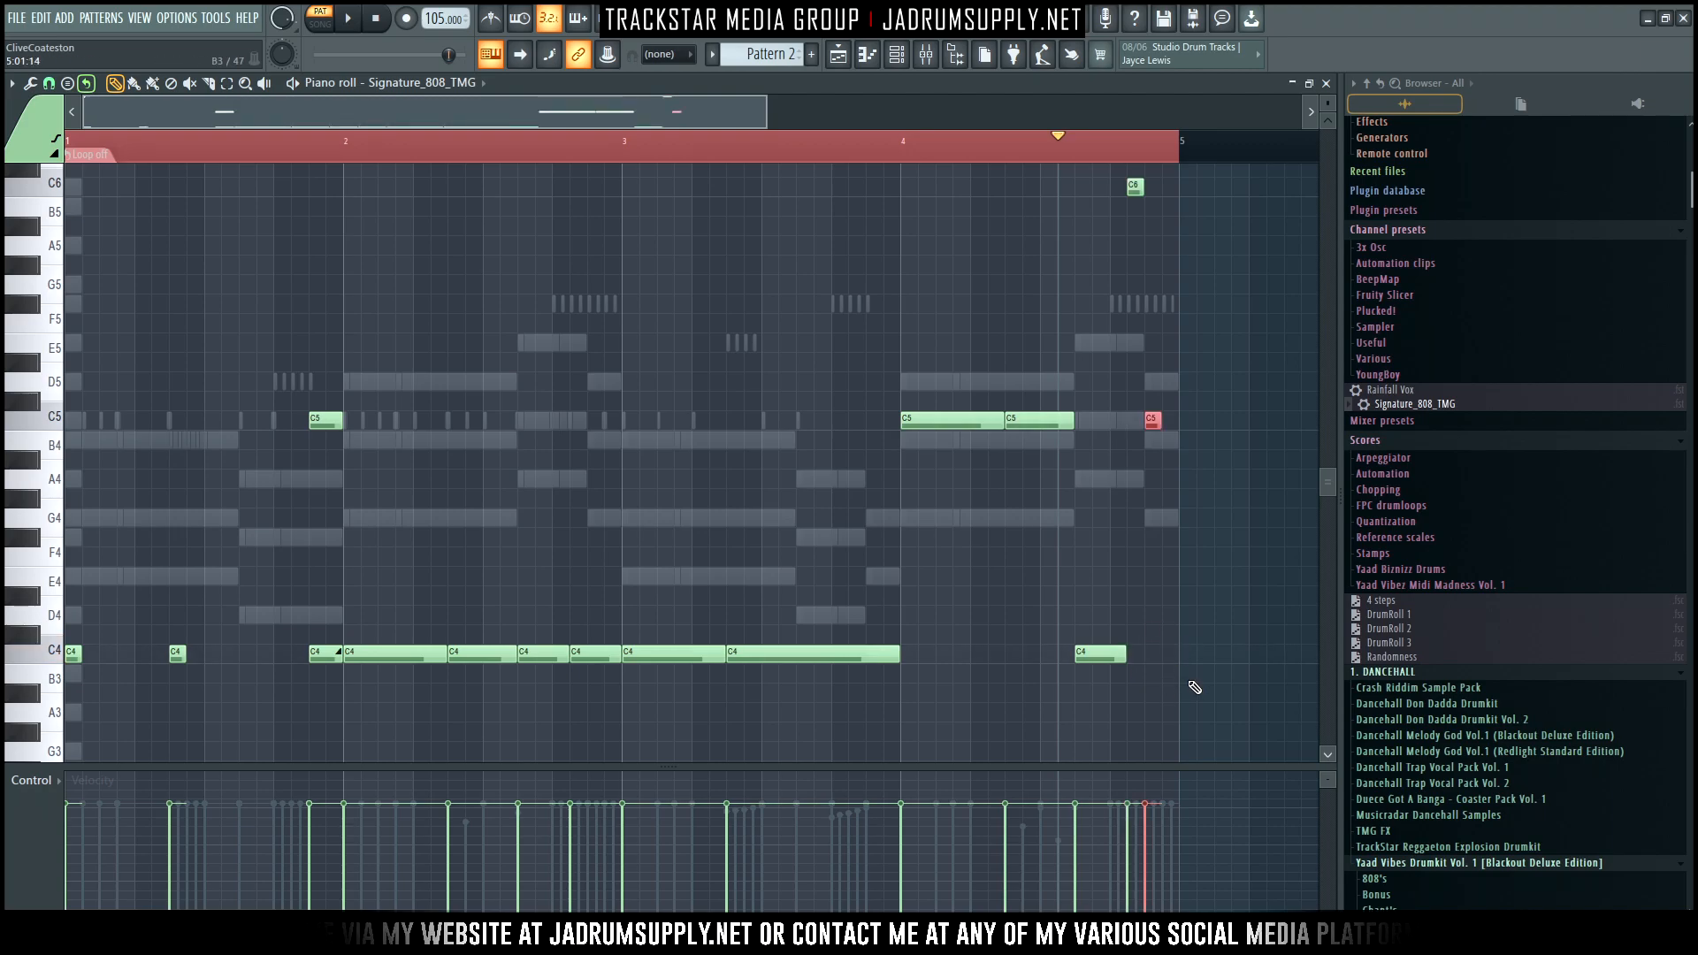
Raise bar 4's step 11 C4 note to C5, lower the step 7 C5 note to A4, and audition the bar
key(space)
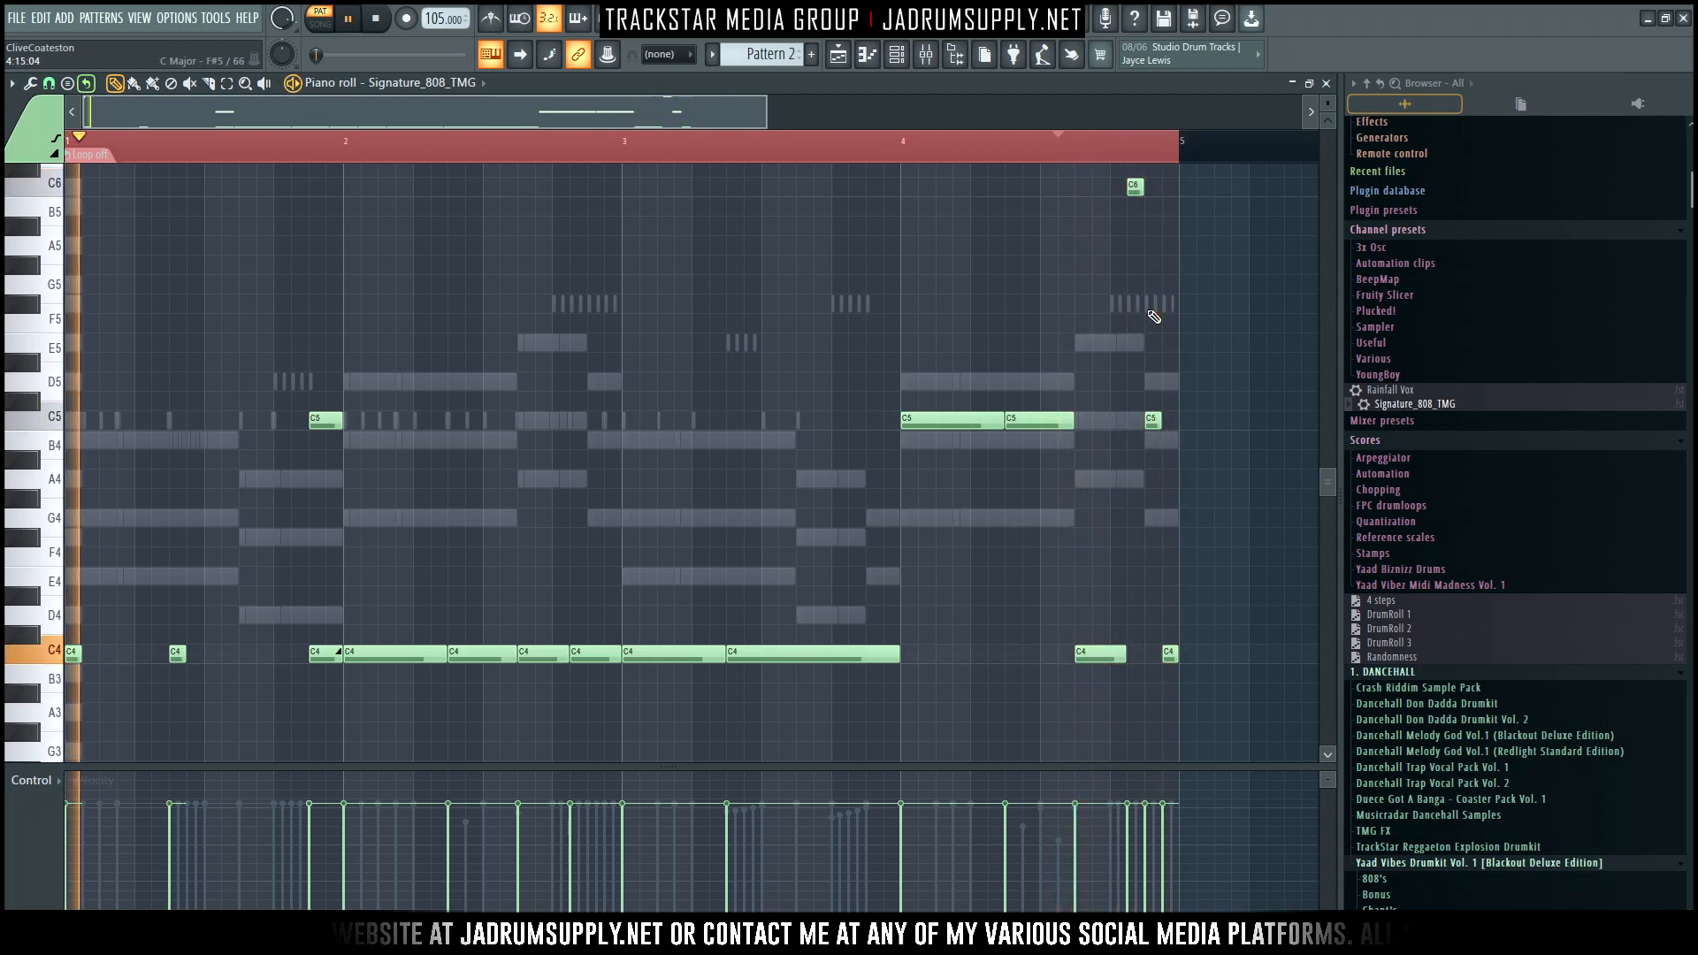
key(space)
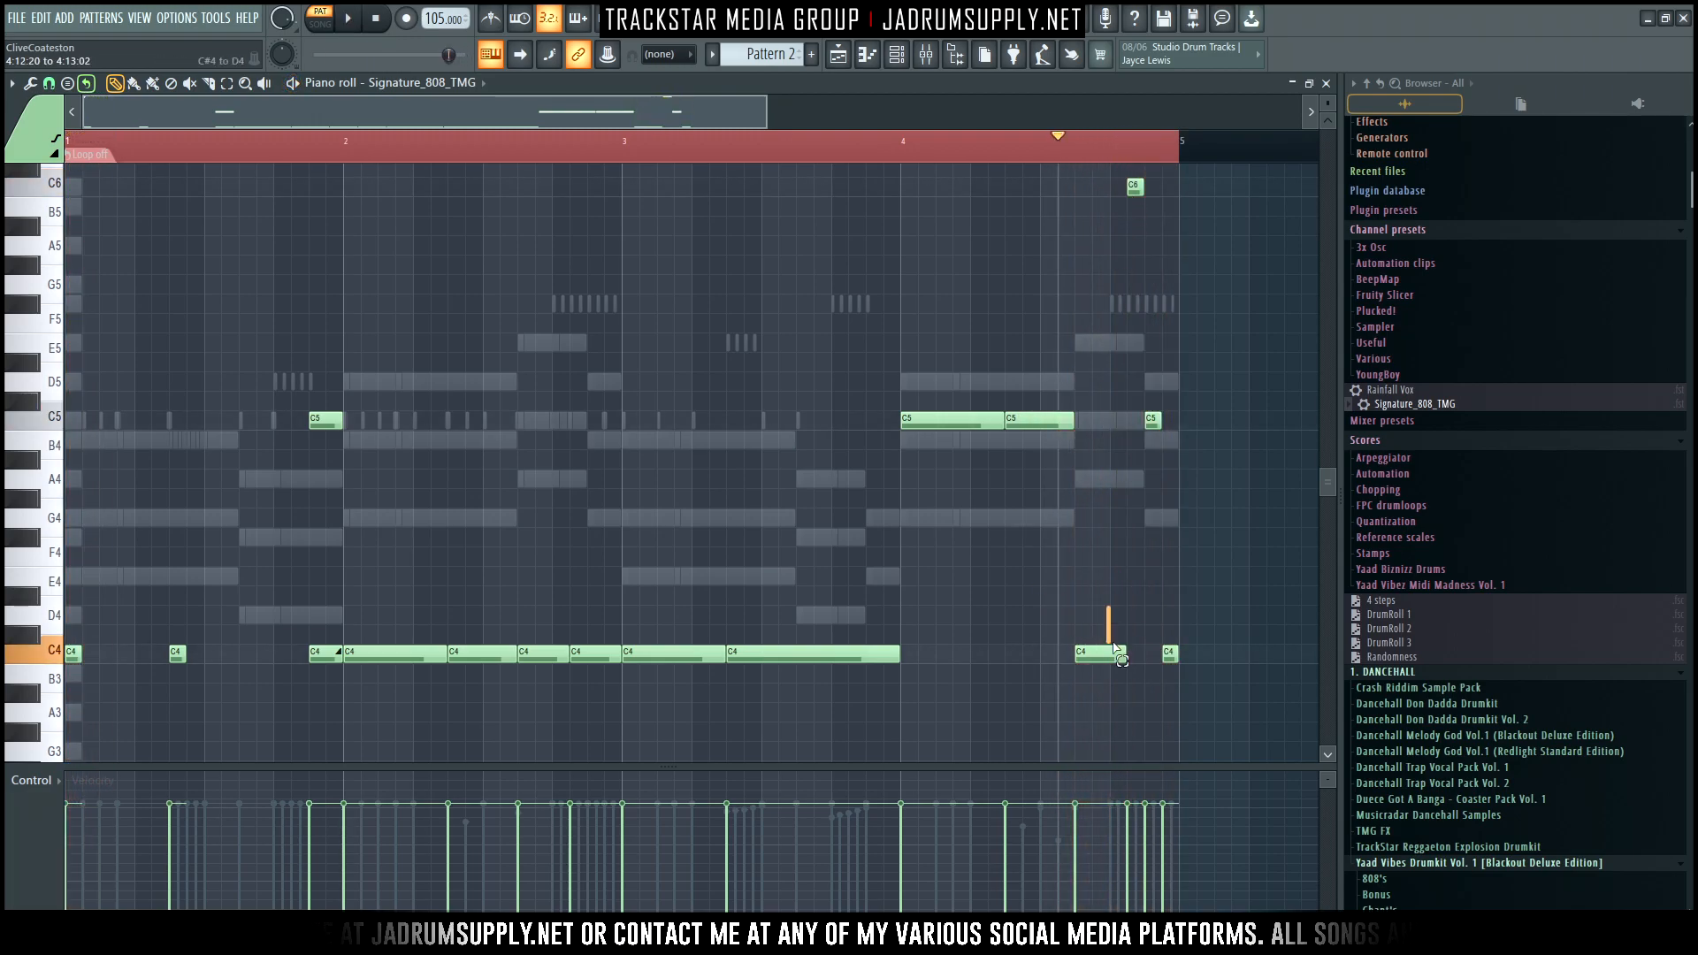
key(space)
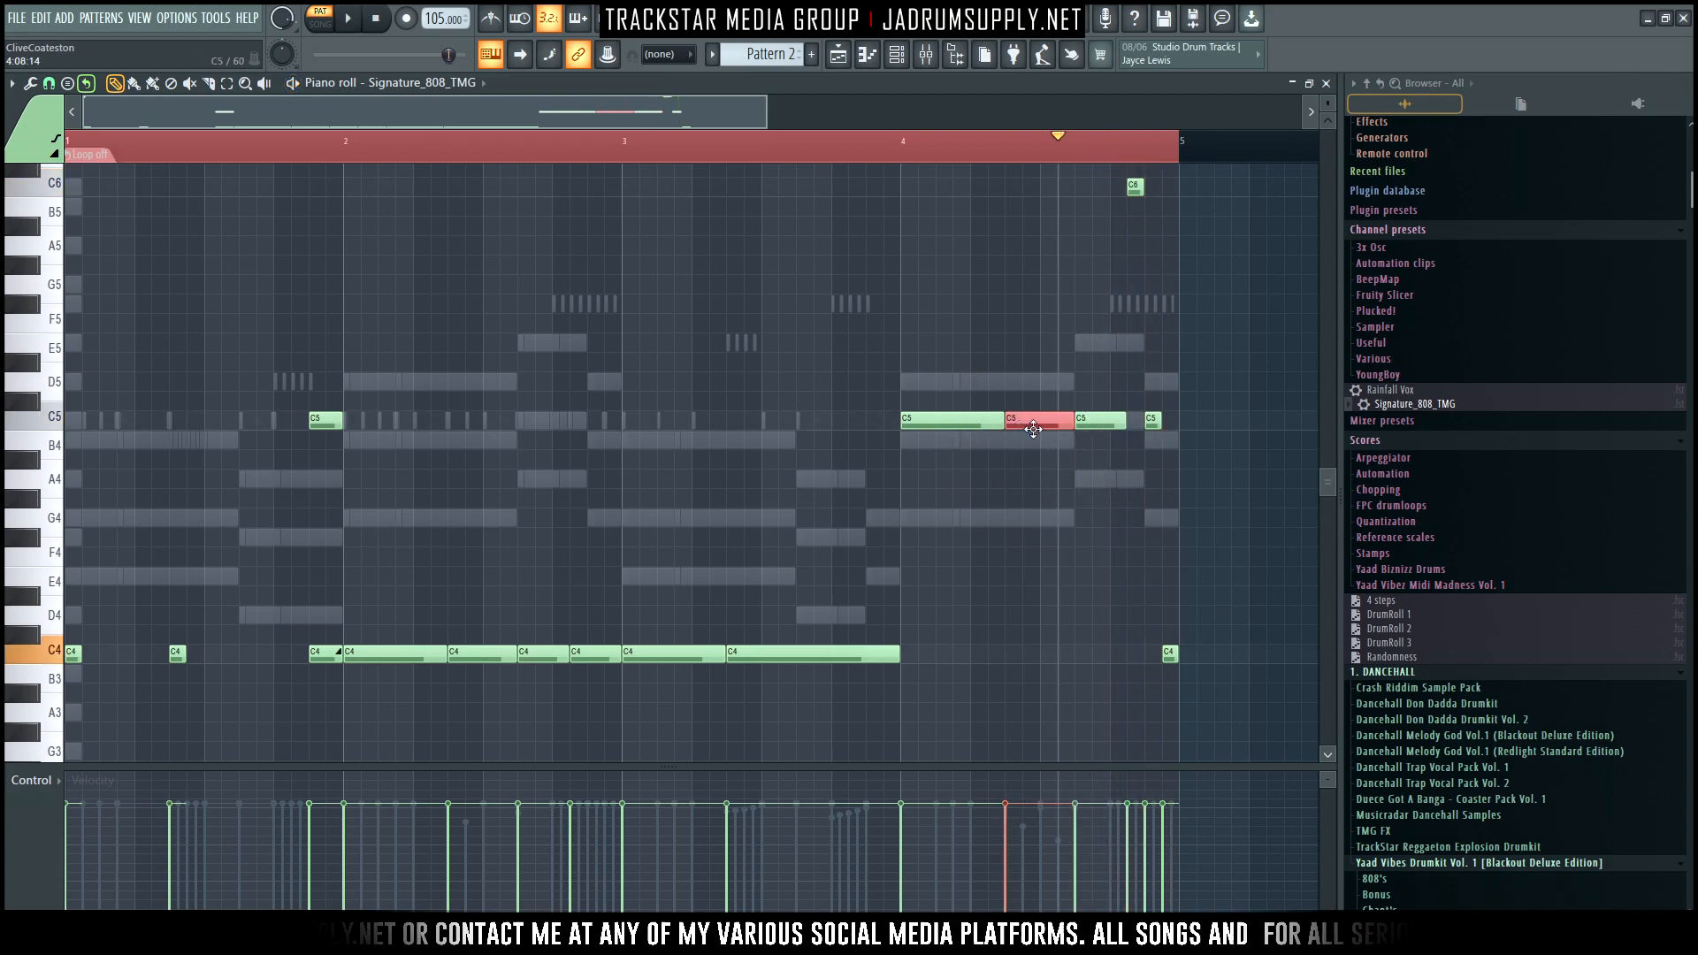
click(898, 140)
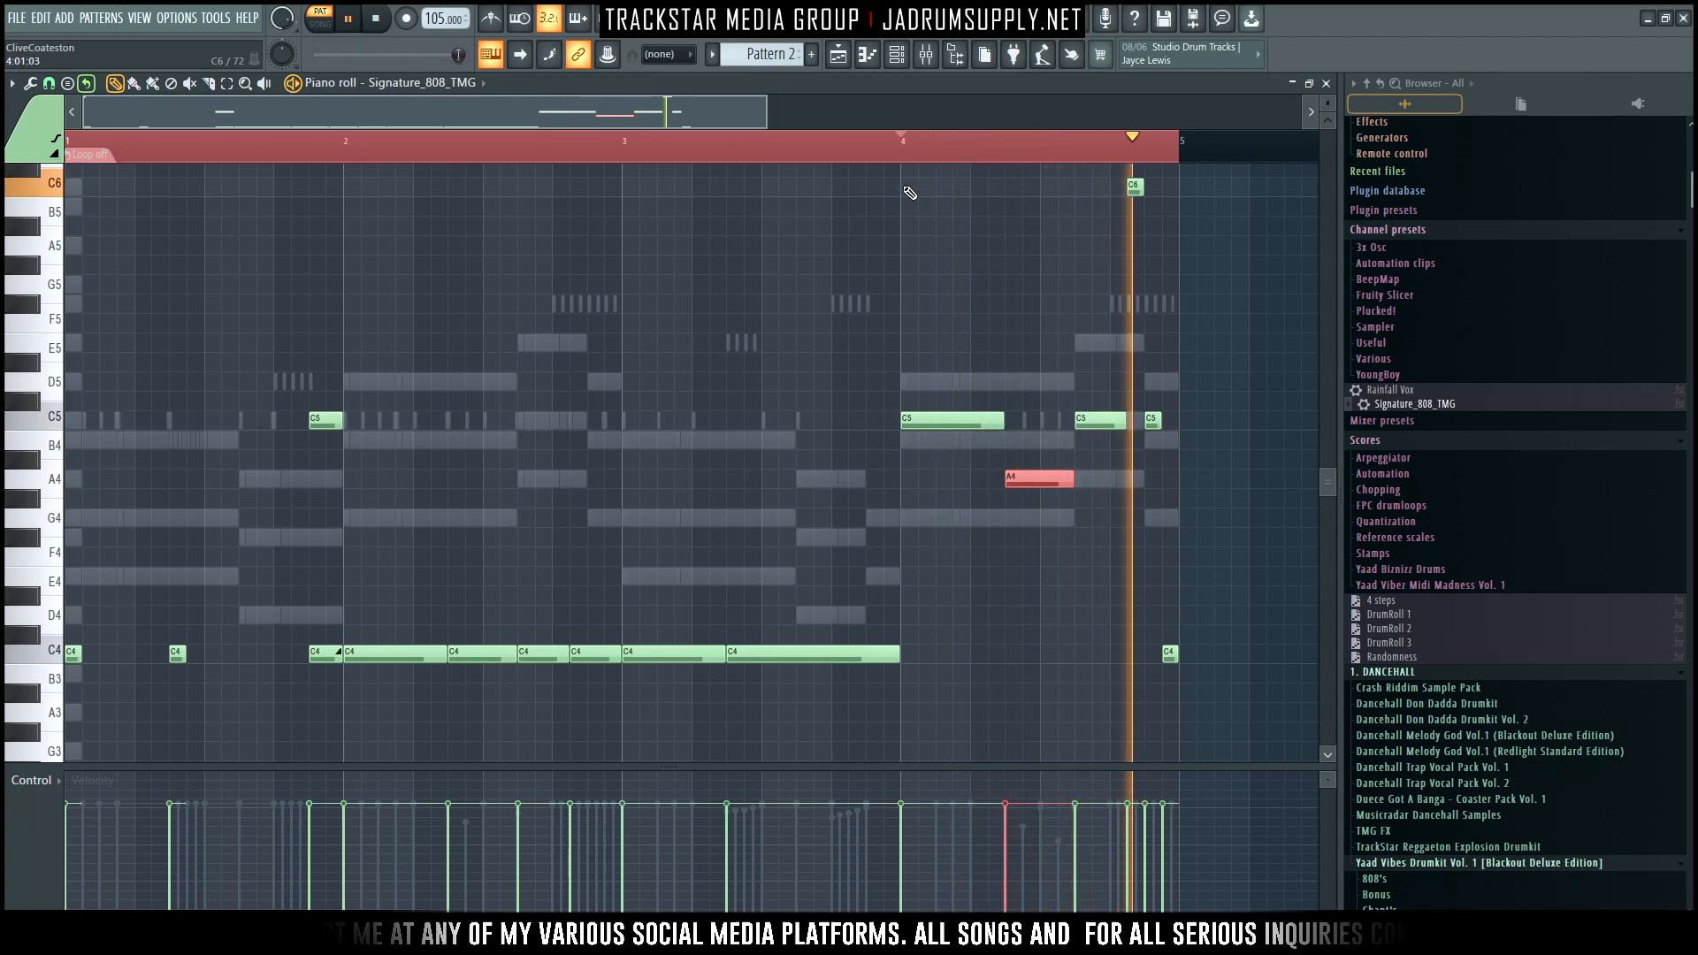
Delete the short closing notes of bar 4, extend the step 11 C5 note through step 14, and audition the bassline
drag(1148, 416, 1148, 188)
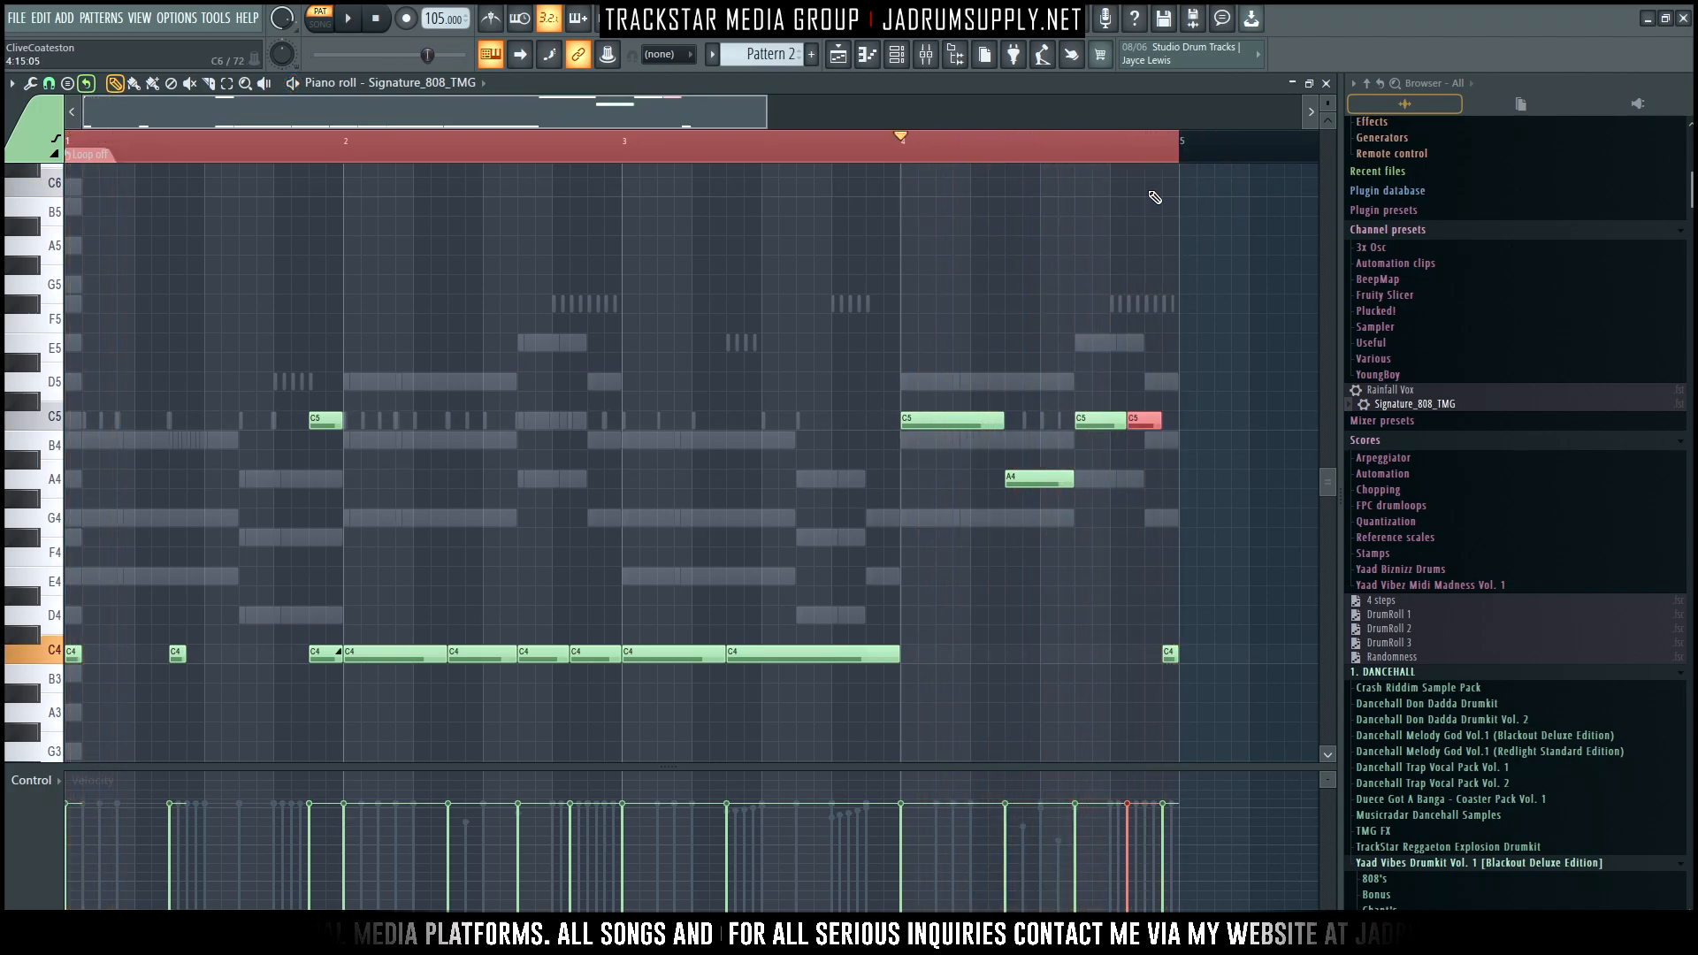
key(space)
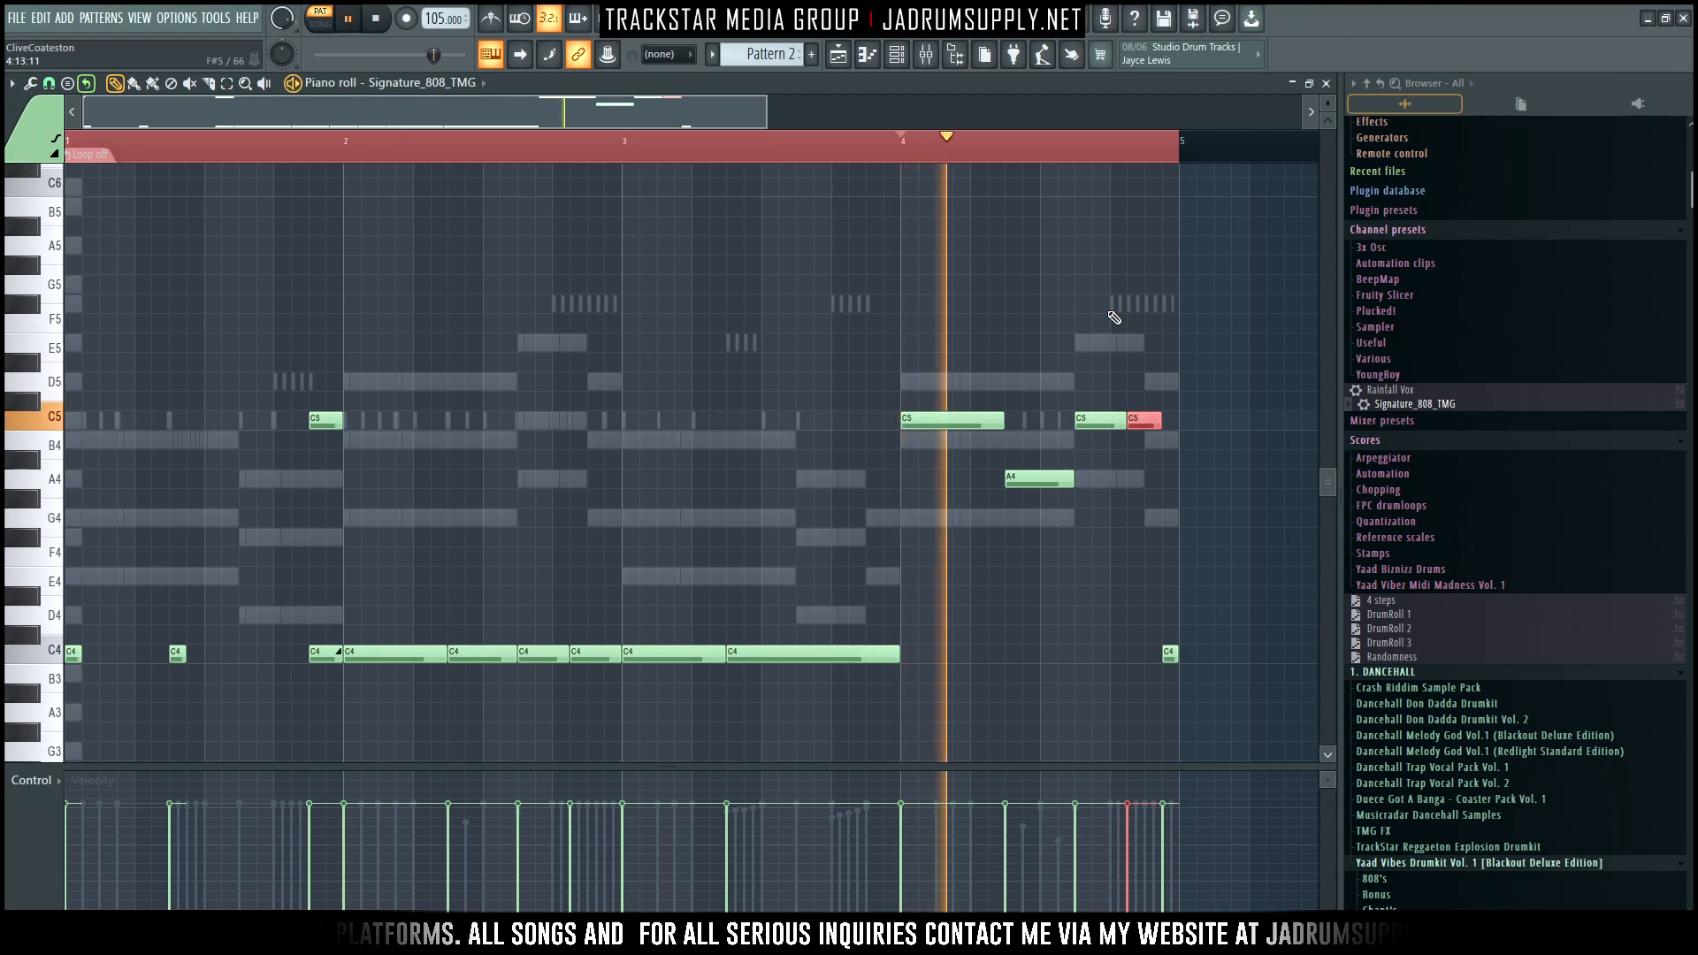
right_click(1145, 422)
drag(1123, 421, 1143, 423)
key(space)
key(space)
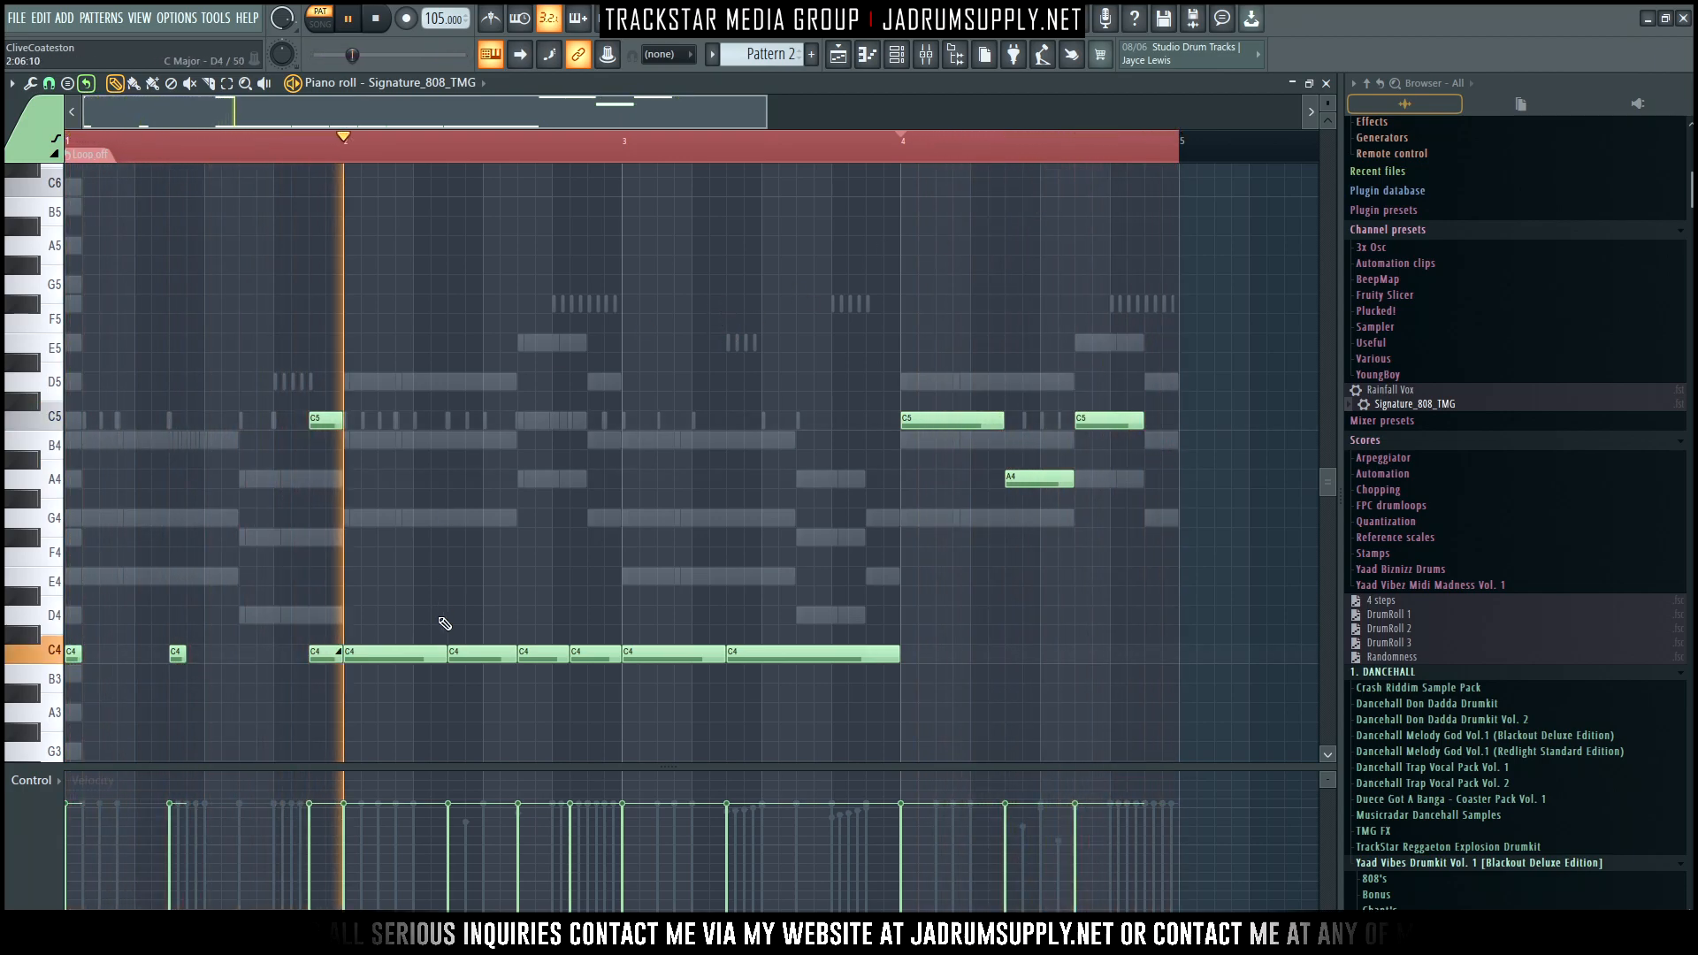
scroll(694, 351, down, 2)
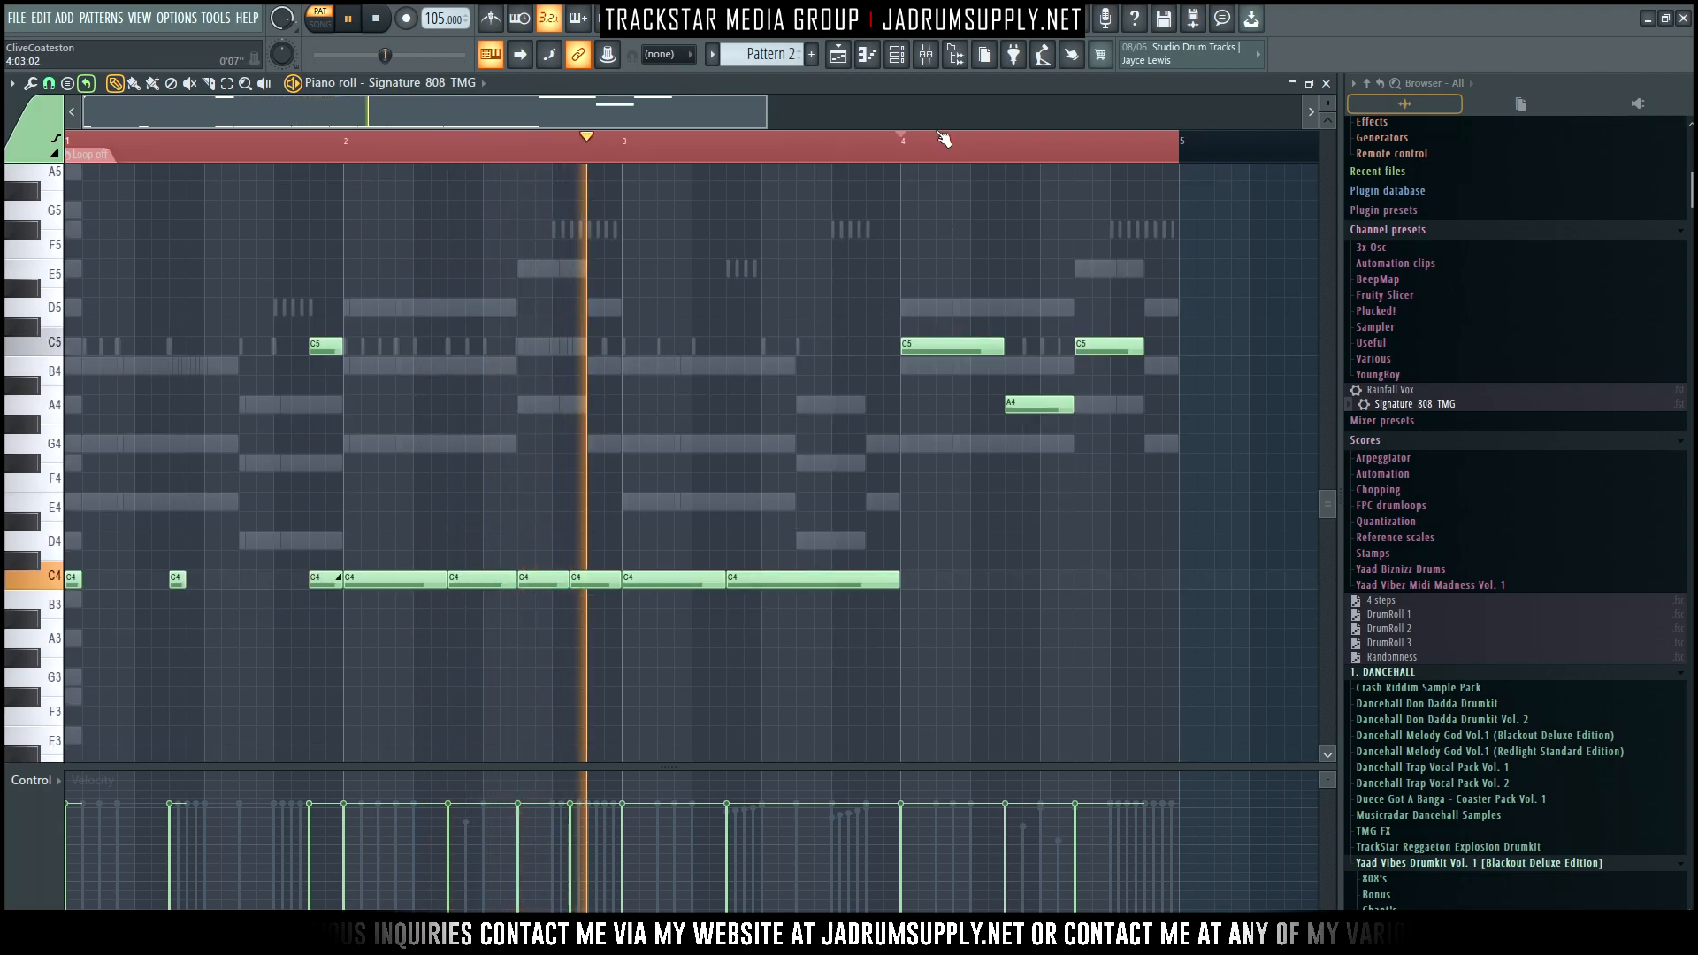
Stop playback and add a new Xpand!2 instrument channel to the pattern
click(925, 54)
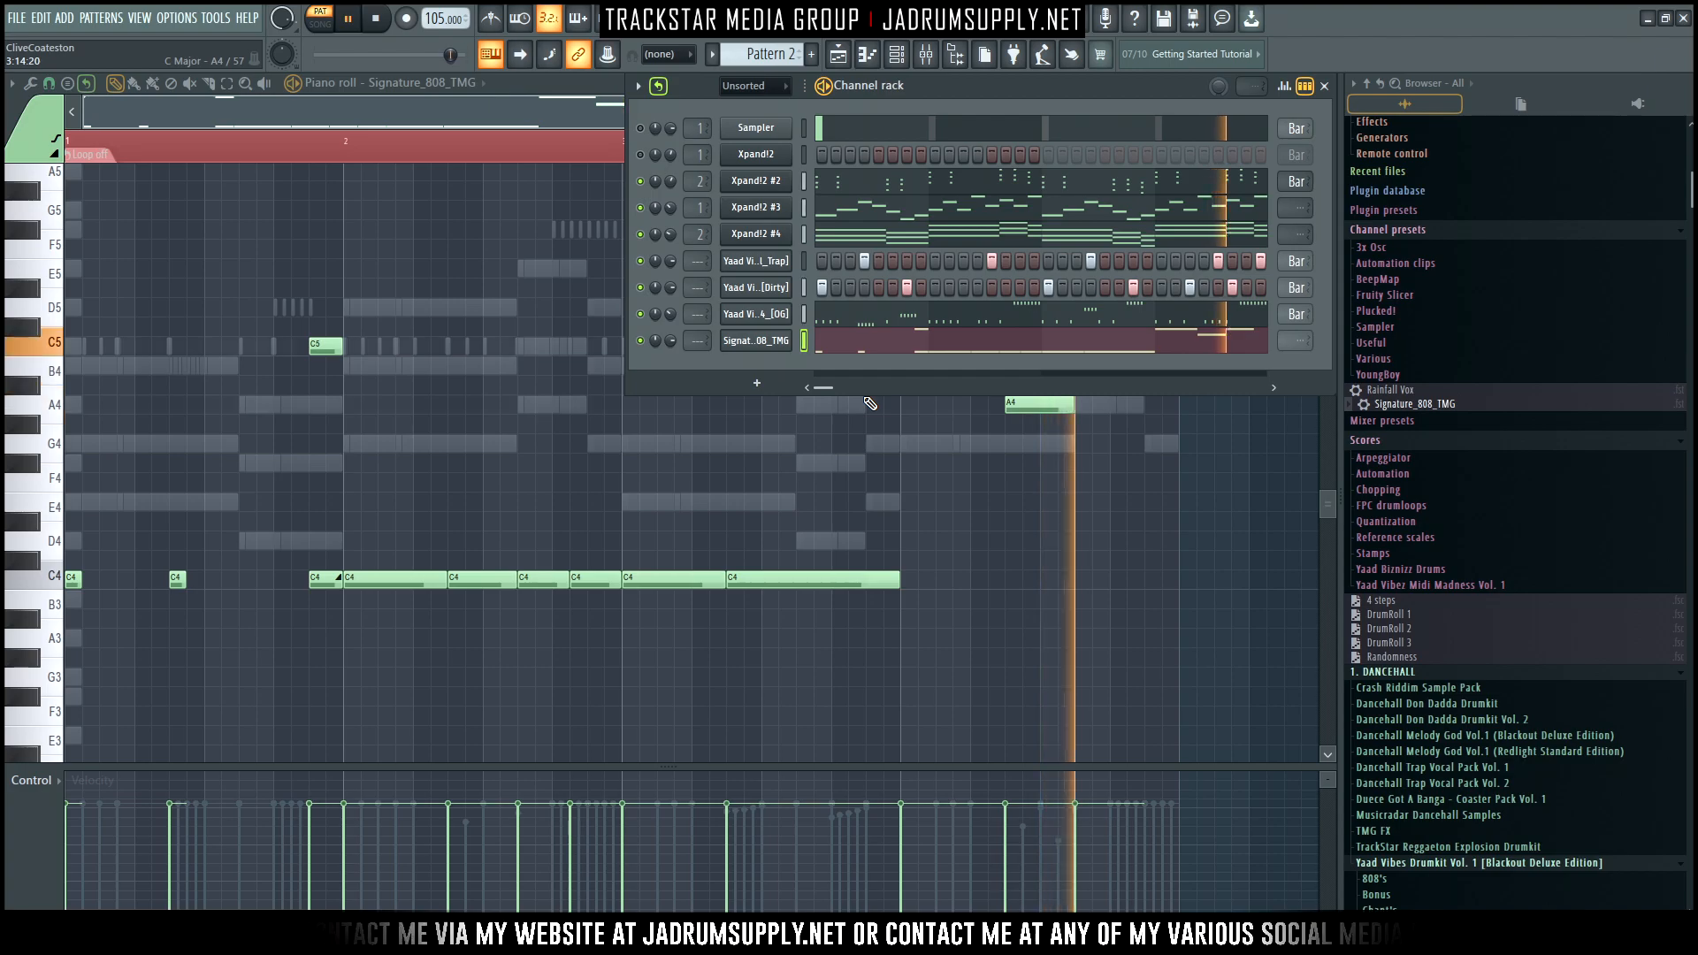
key(space)
click(756, 382)
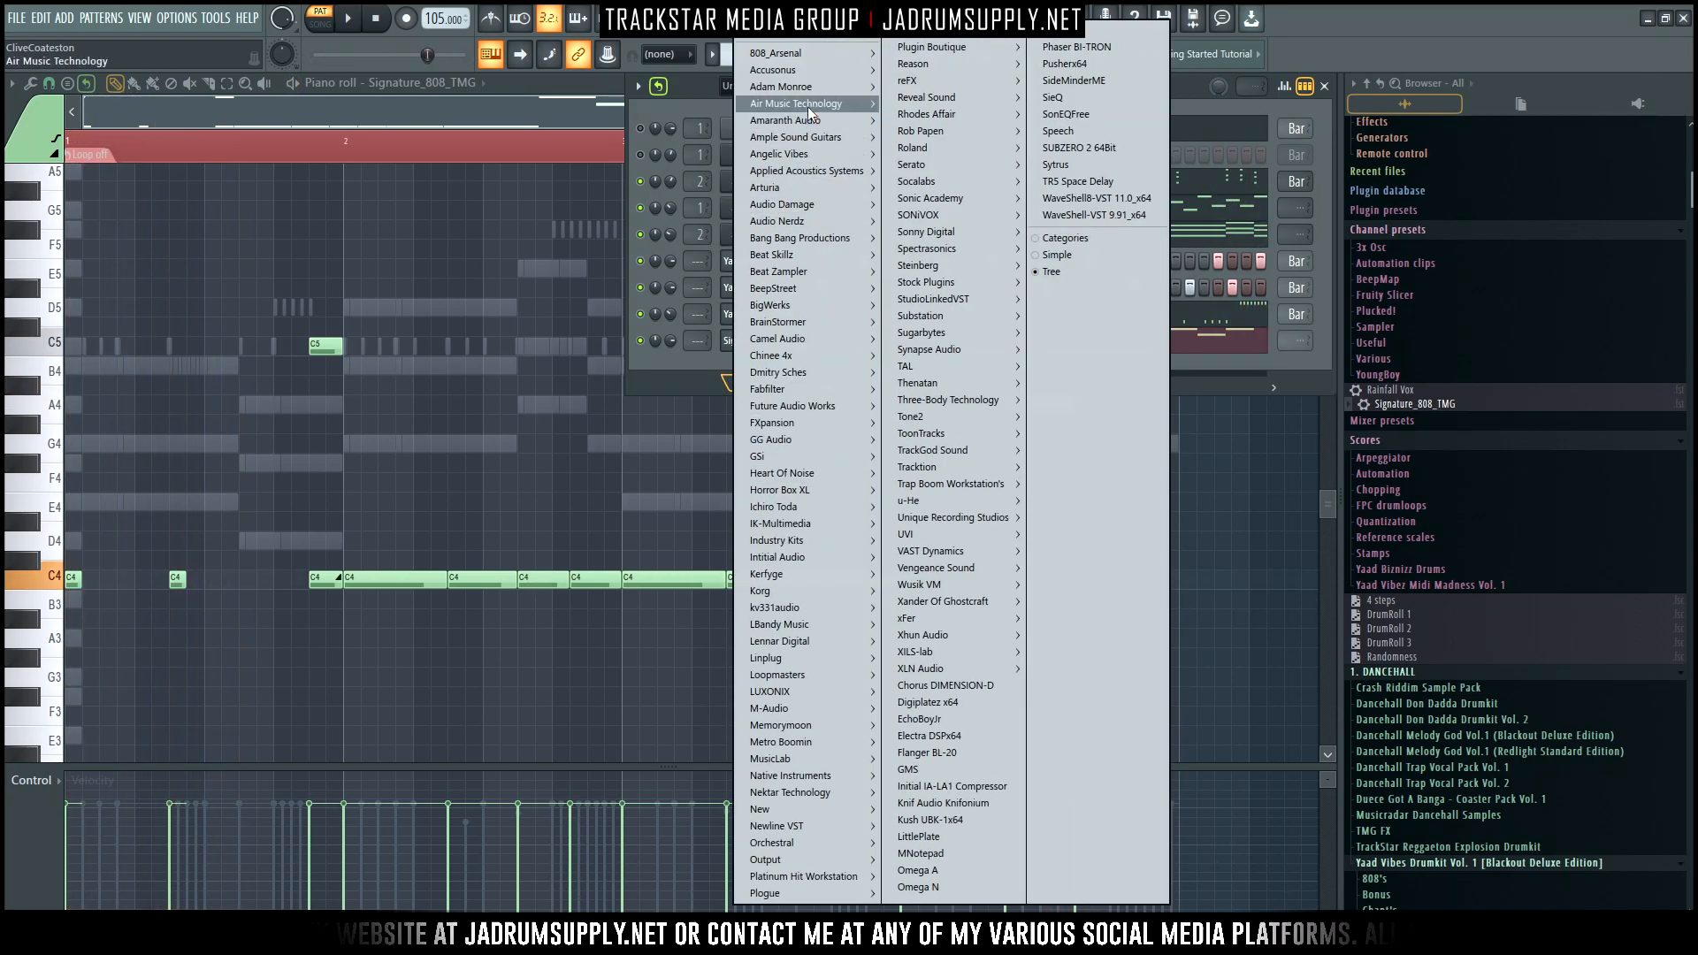
click(920, 170)
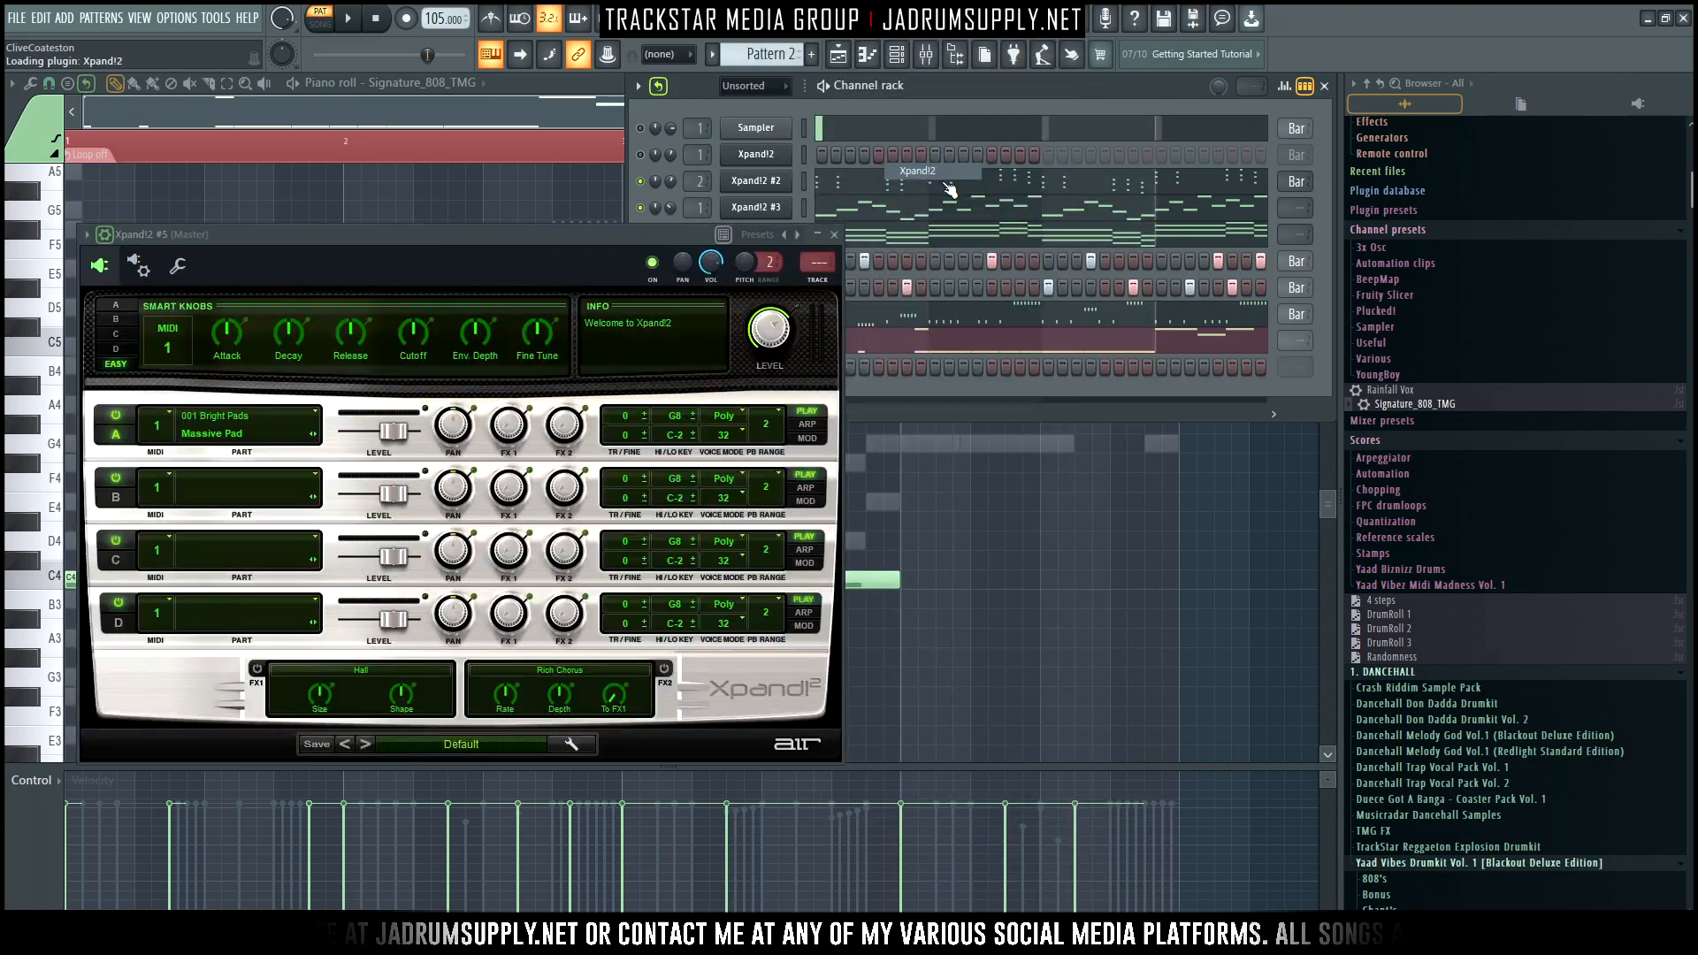
Load Tubular Bells from 018 Bells into part A of the new Xpand!2 and route its channel to mixer track 1
click(219, 437)
mouse_move(236, 675)
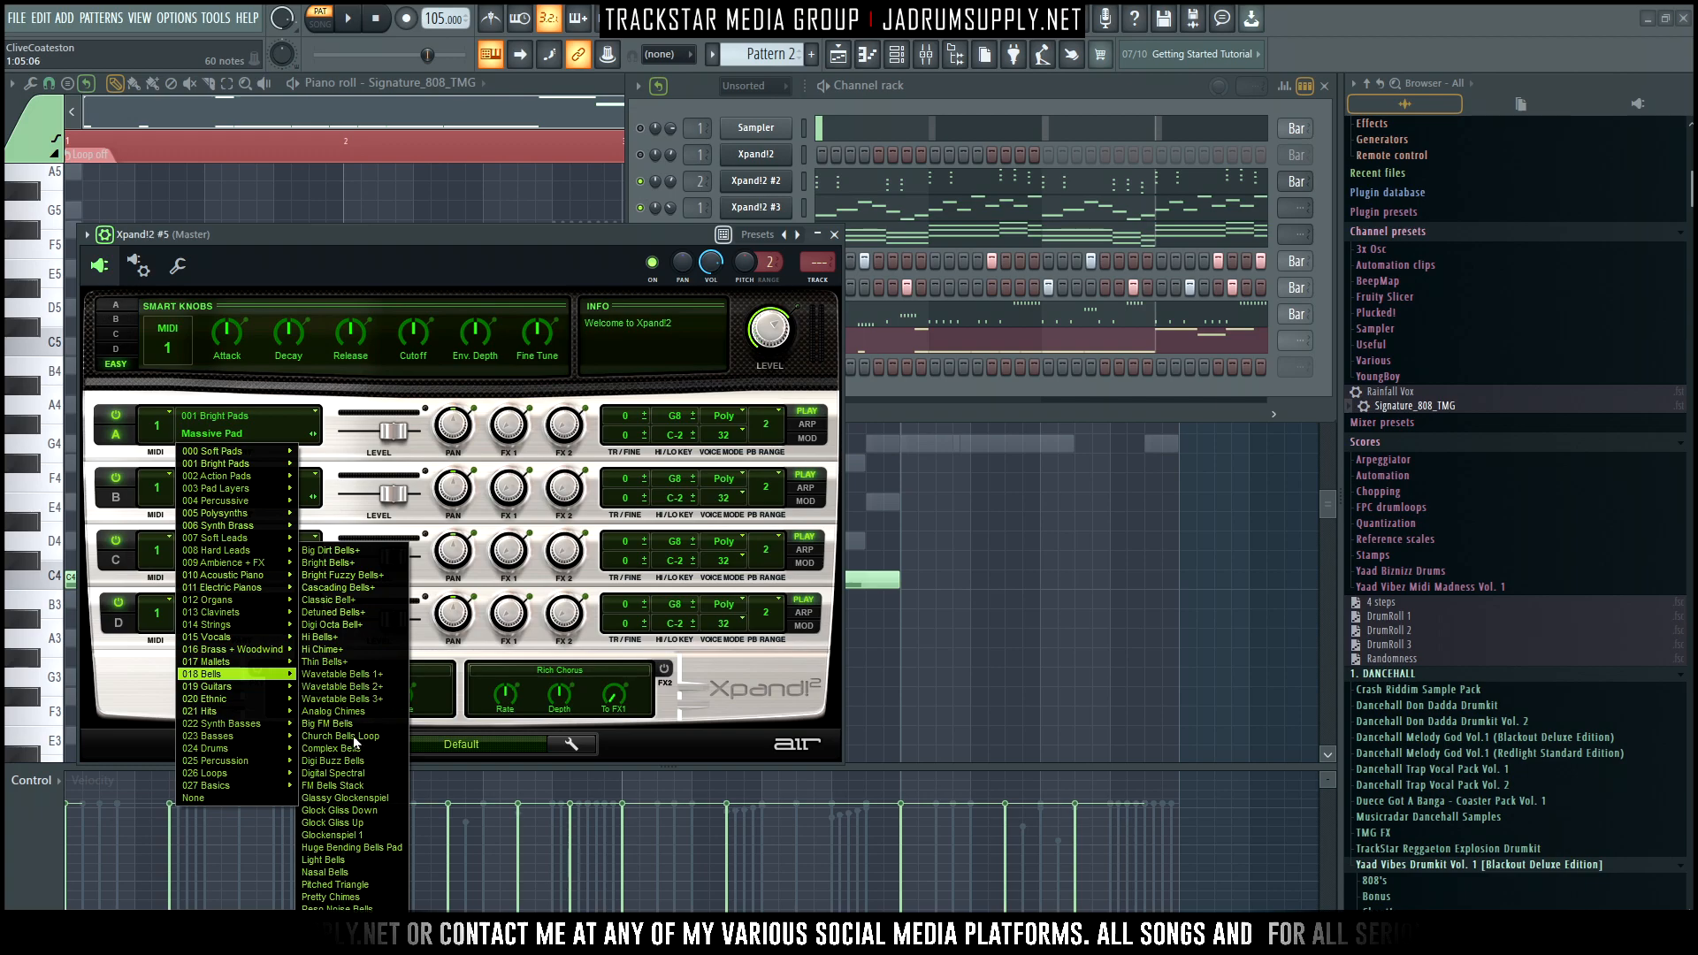
click(332, 945)
click(919, 396)
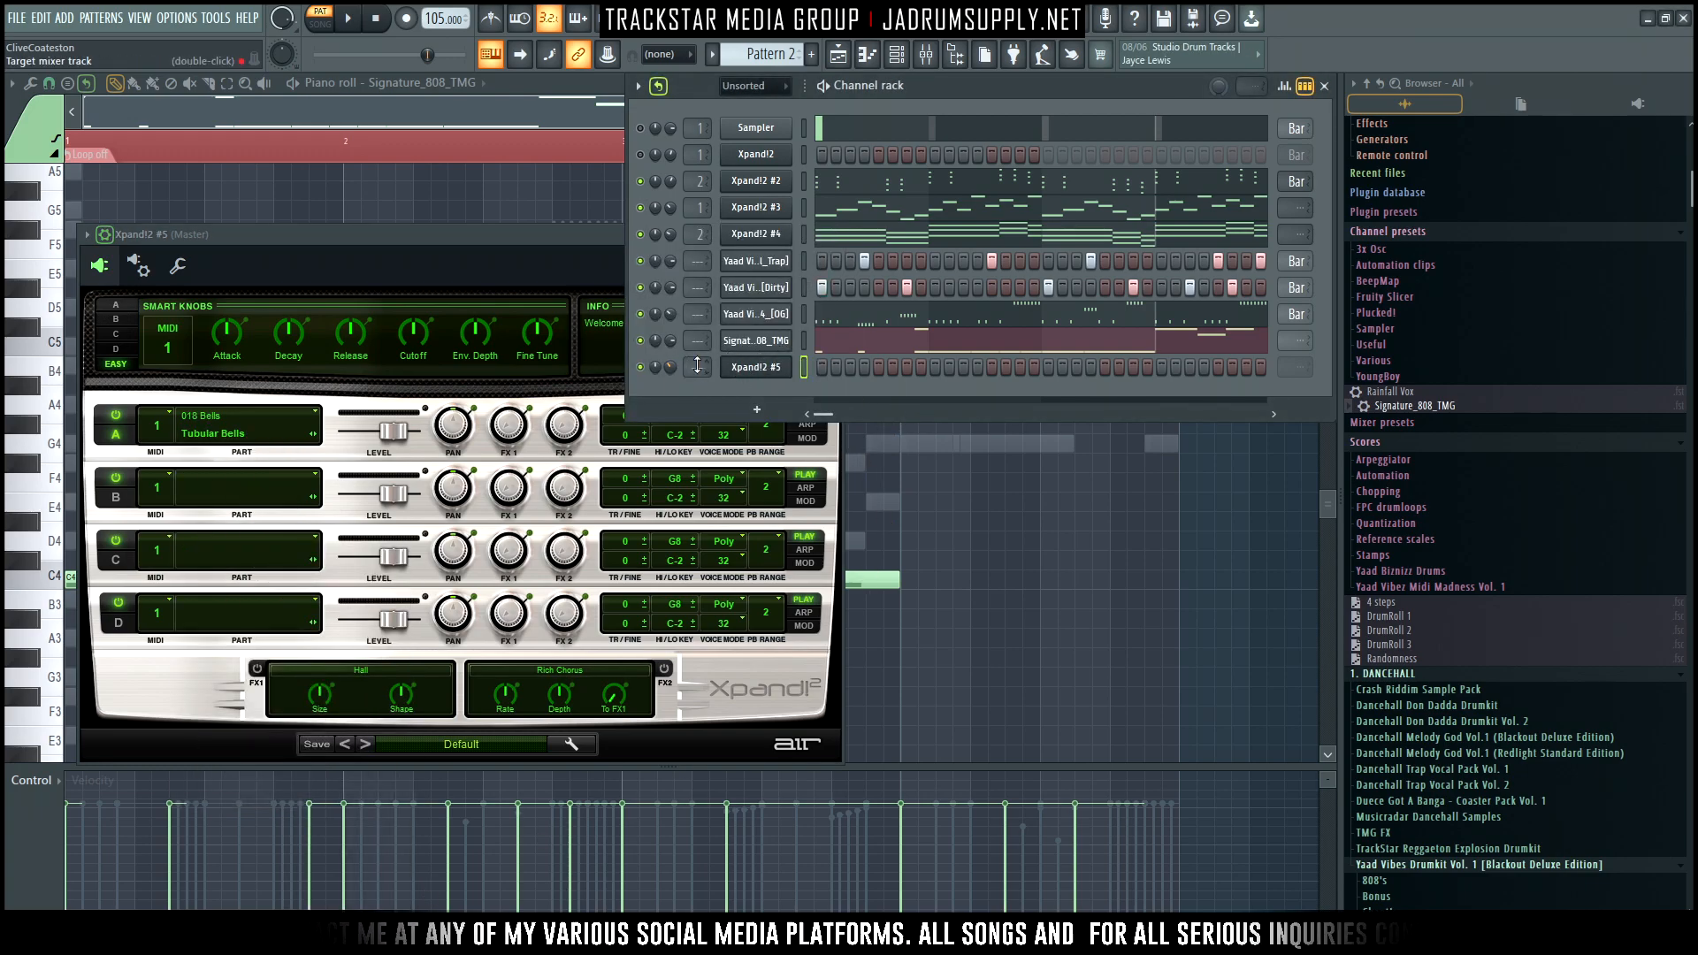
right_click(757, 370)
drag(697, 371, 698, 361)
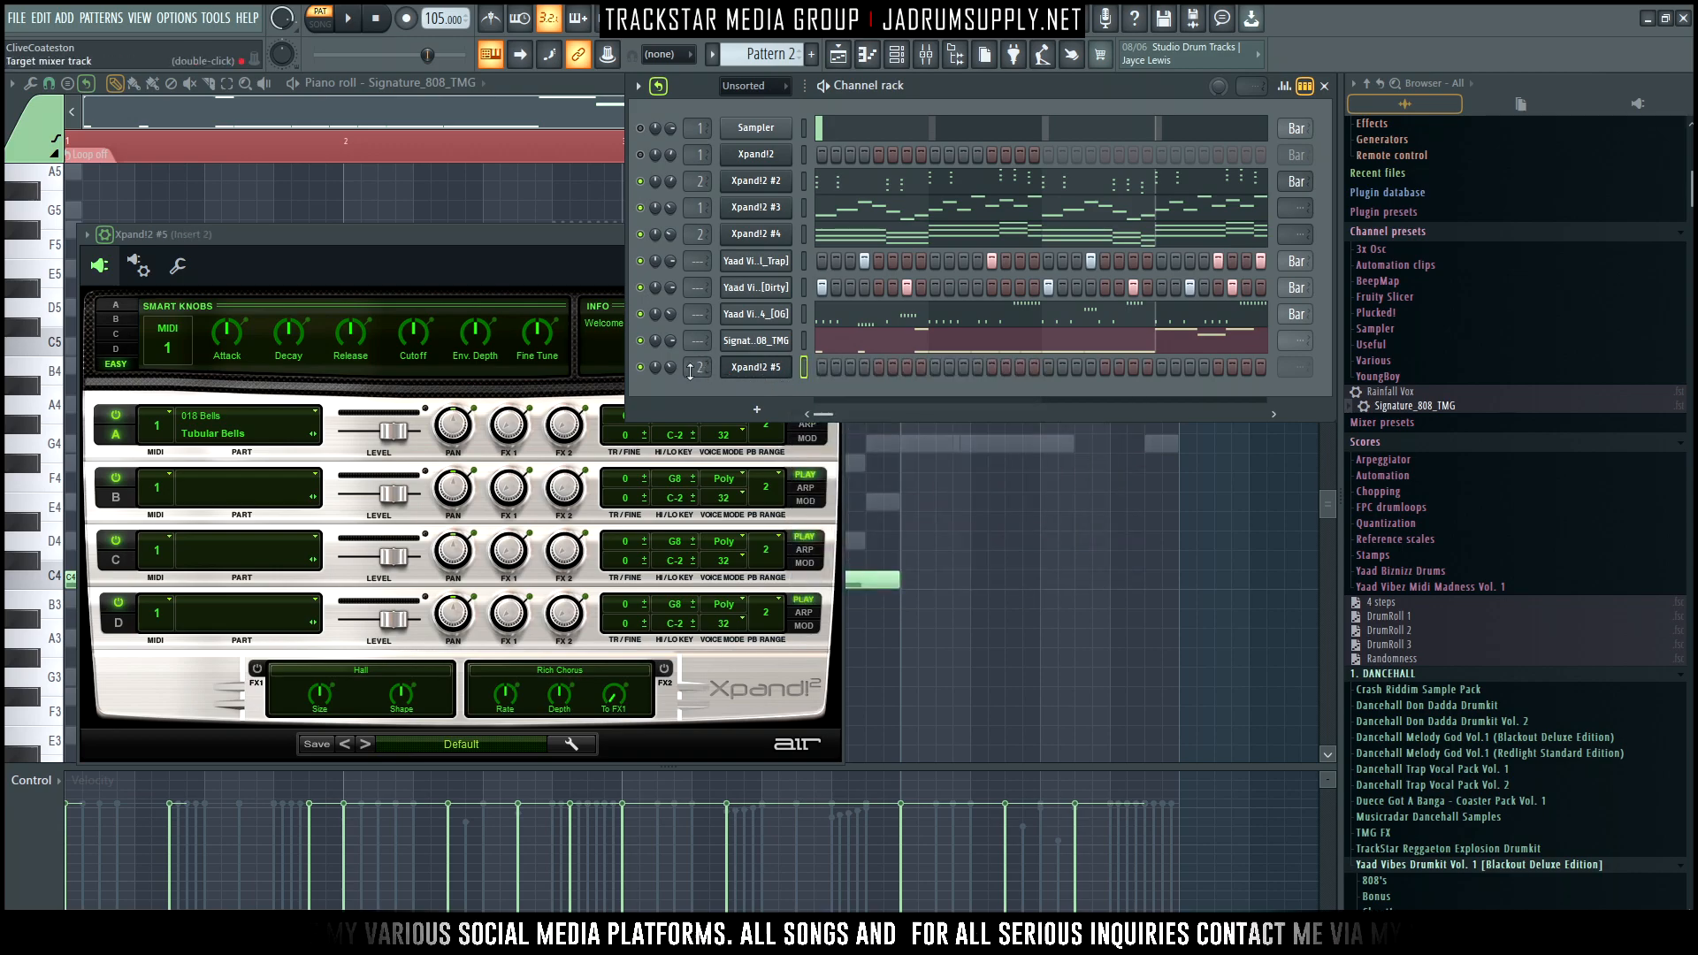
Open the Tubular Bells channel's piano roll and place a one-step E5 note at the start of bar 1
right_click(747, 369)
click(835, 366)
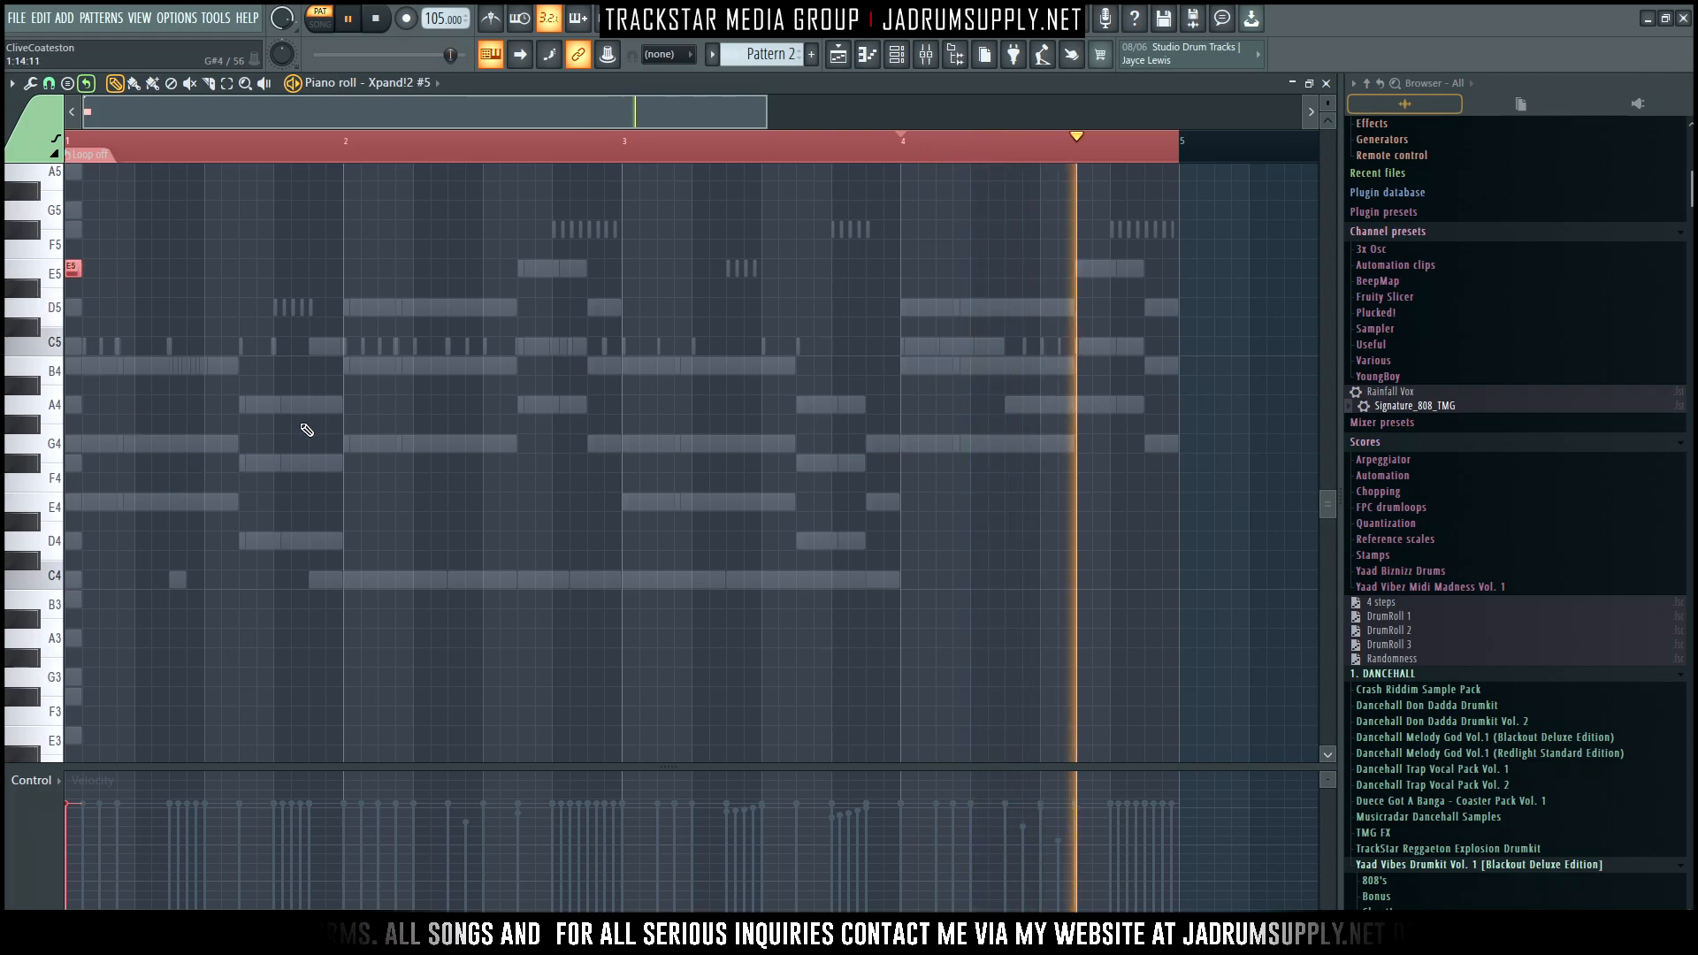
scroll(691, 362, down, 2)
scroll(599, 334, up, 2)
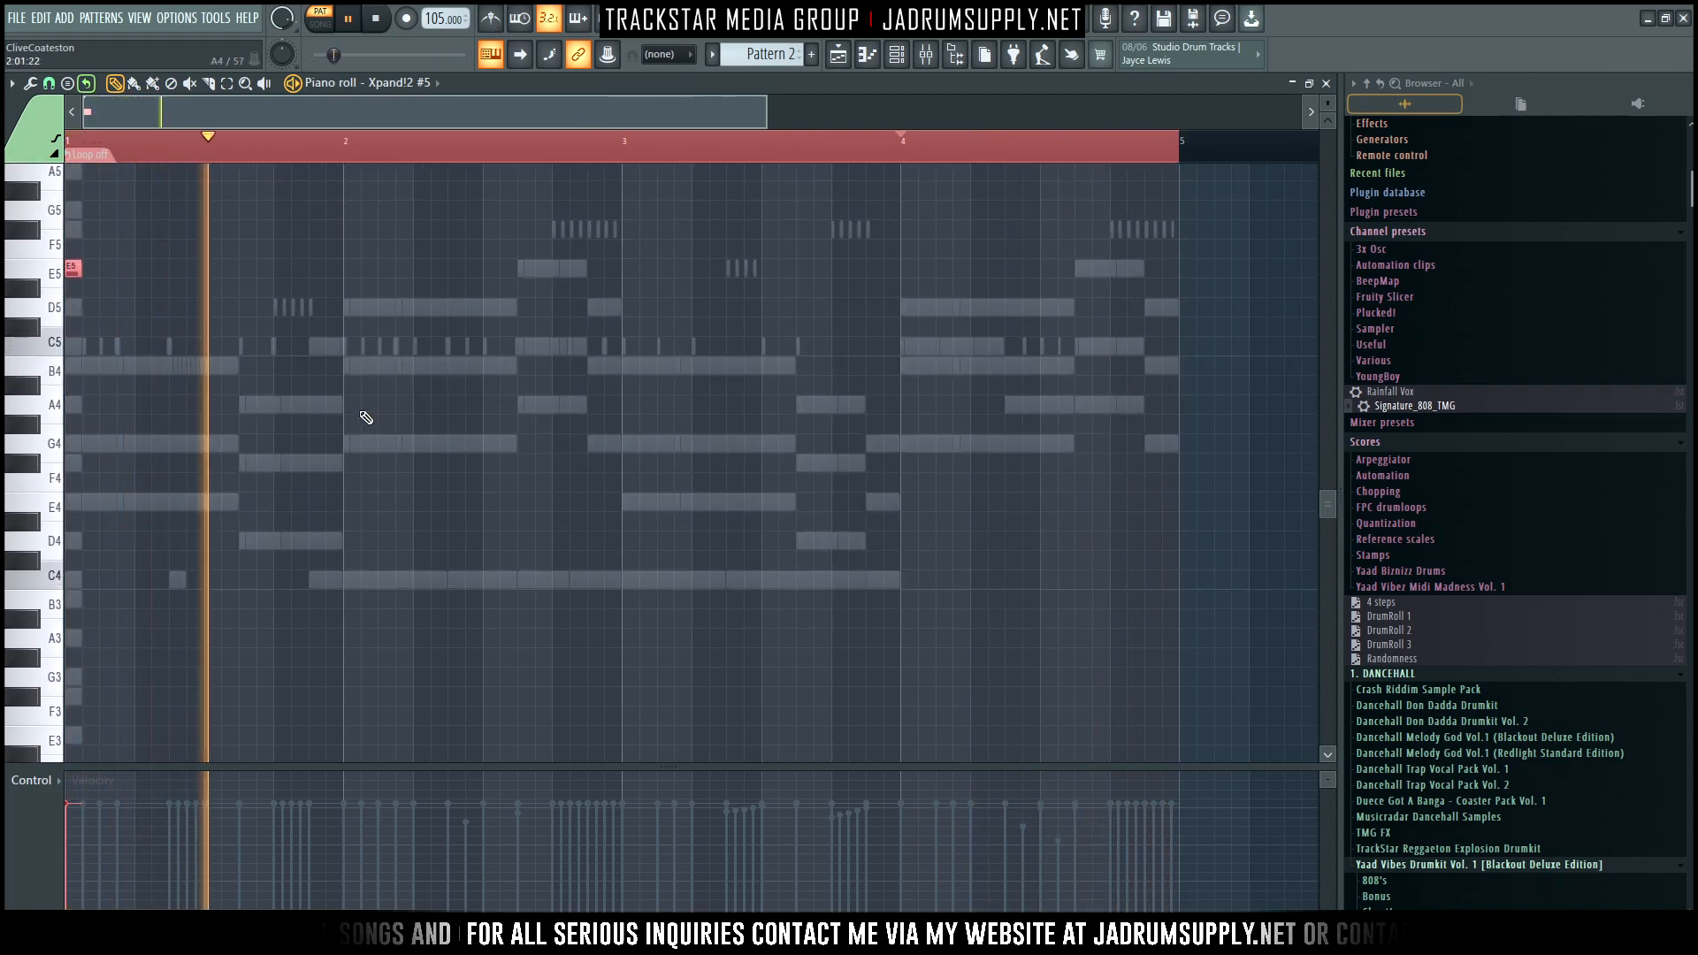
Add one-step bell notes at D5 on the start of bar 2 and B4 on the start of bar 4
click(351, 306)
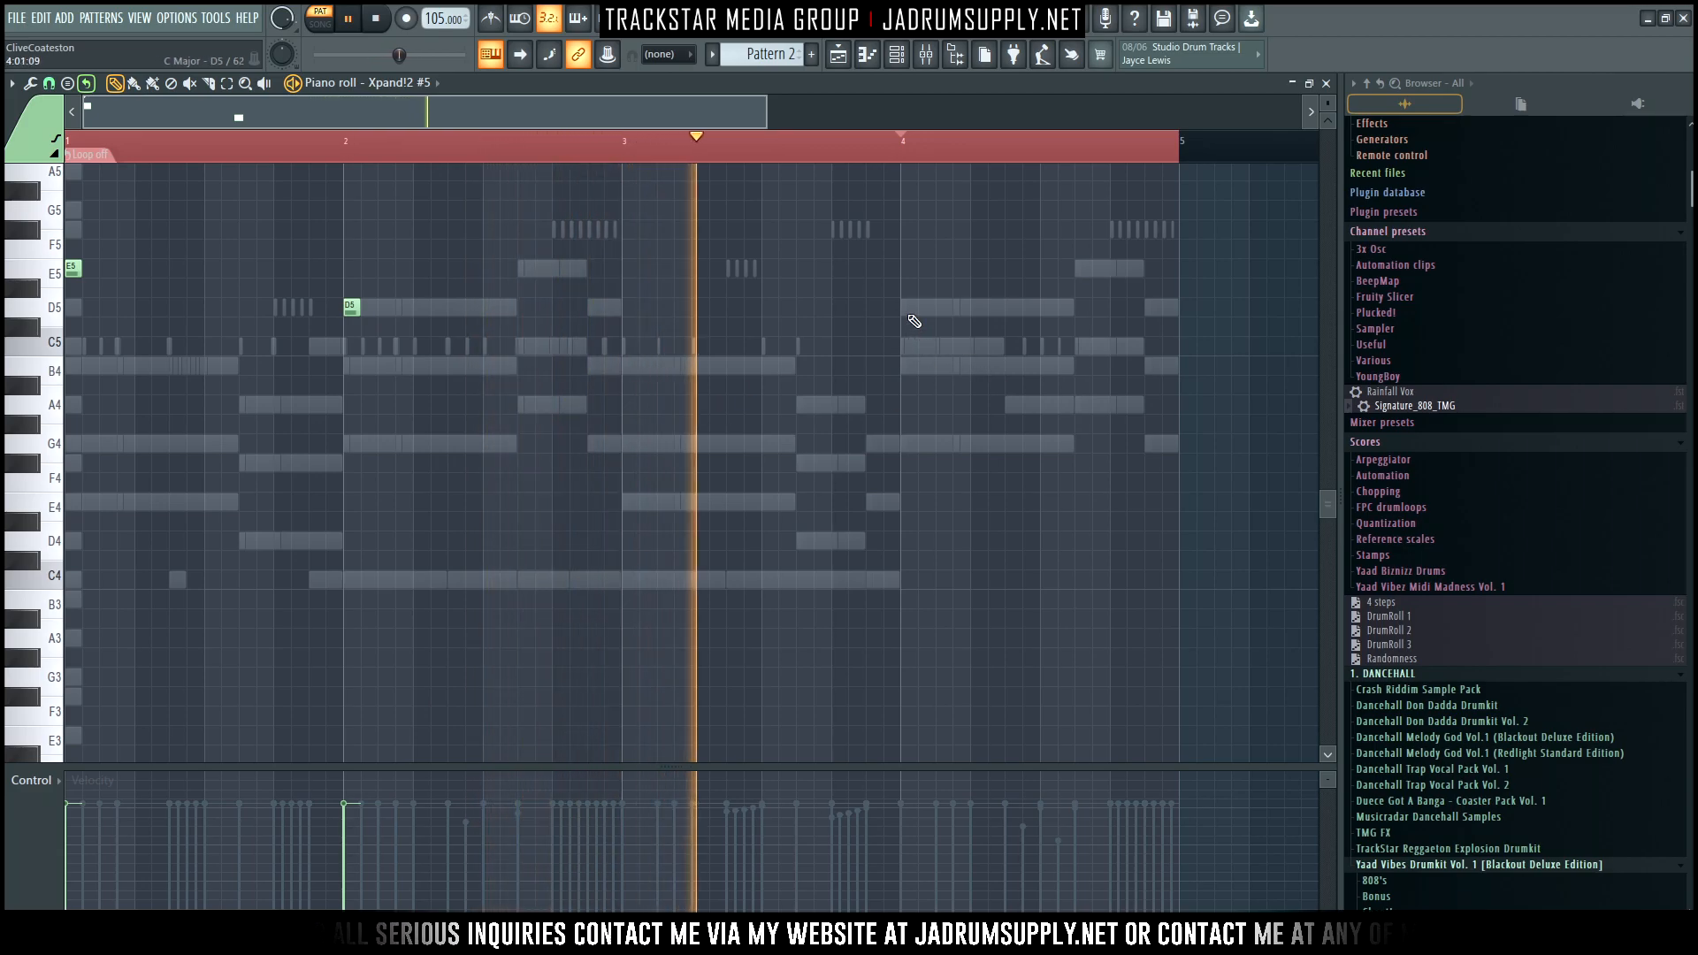
click(909, 346)
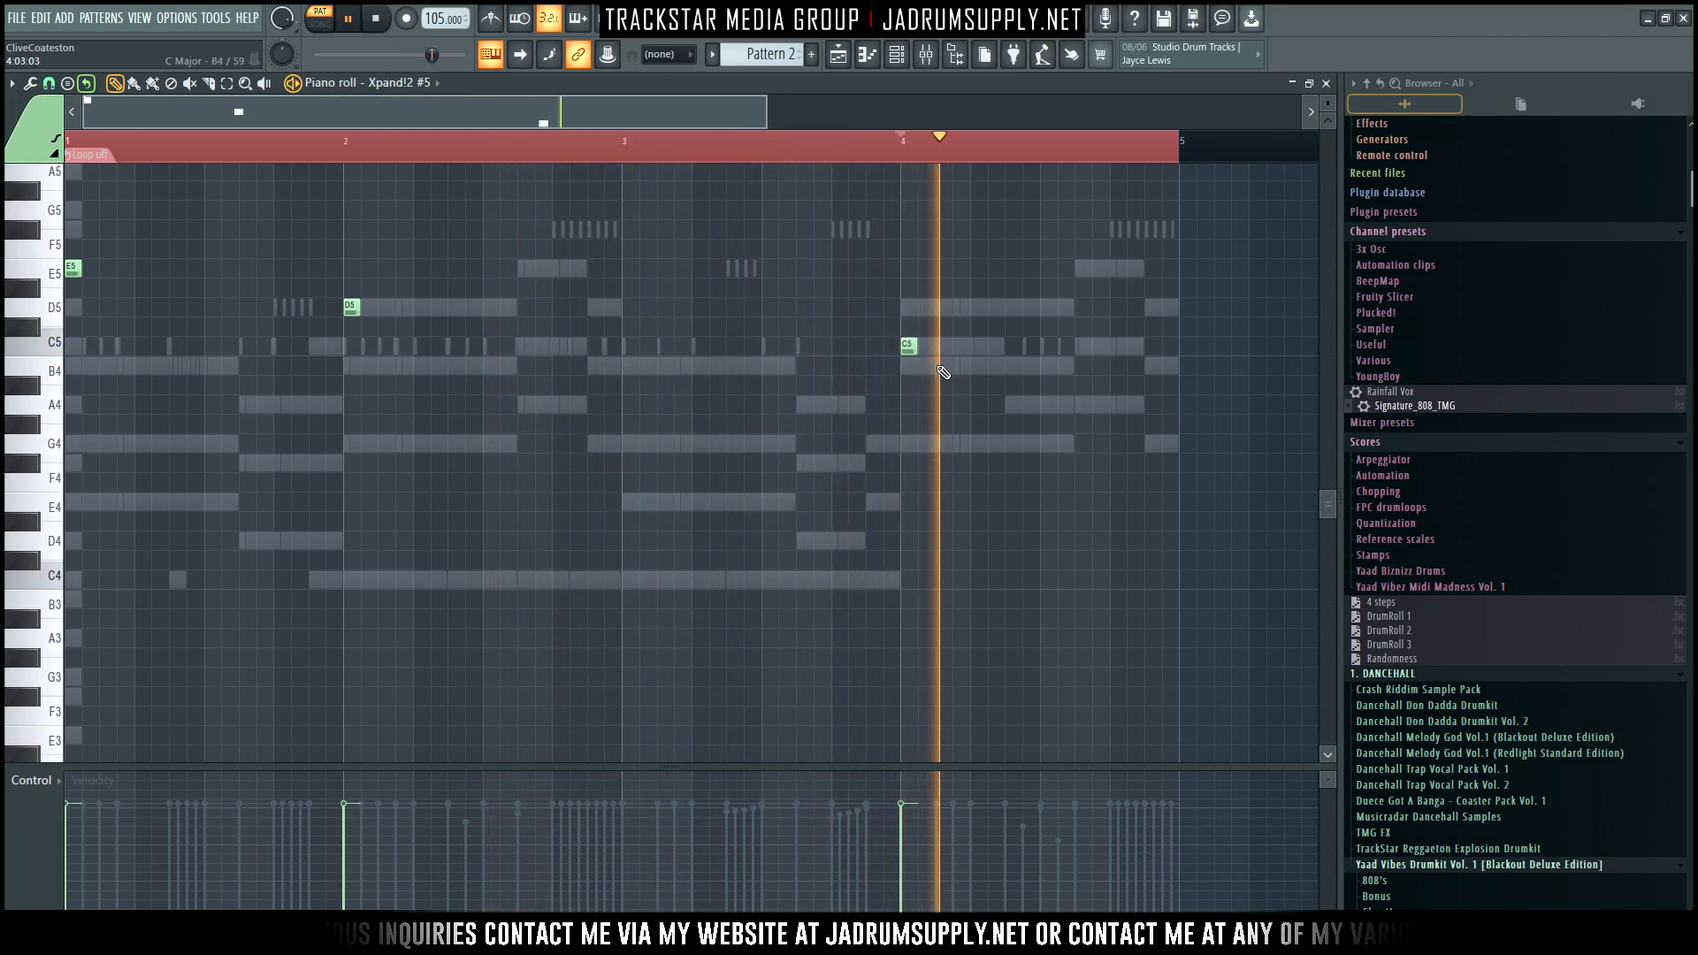
drag(909, 346, 909, 365)
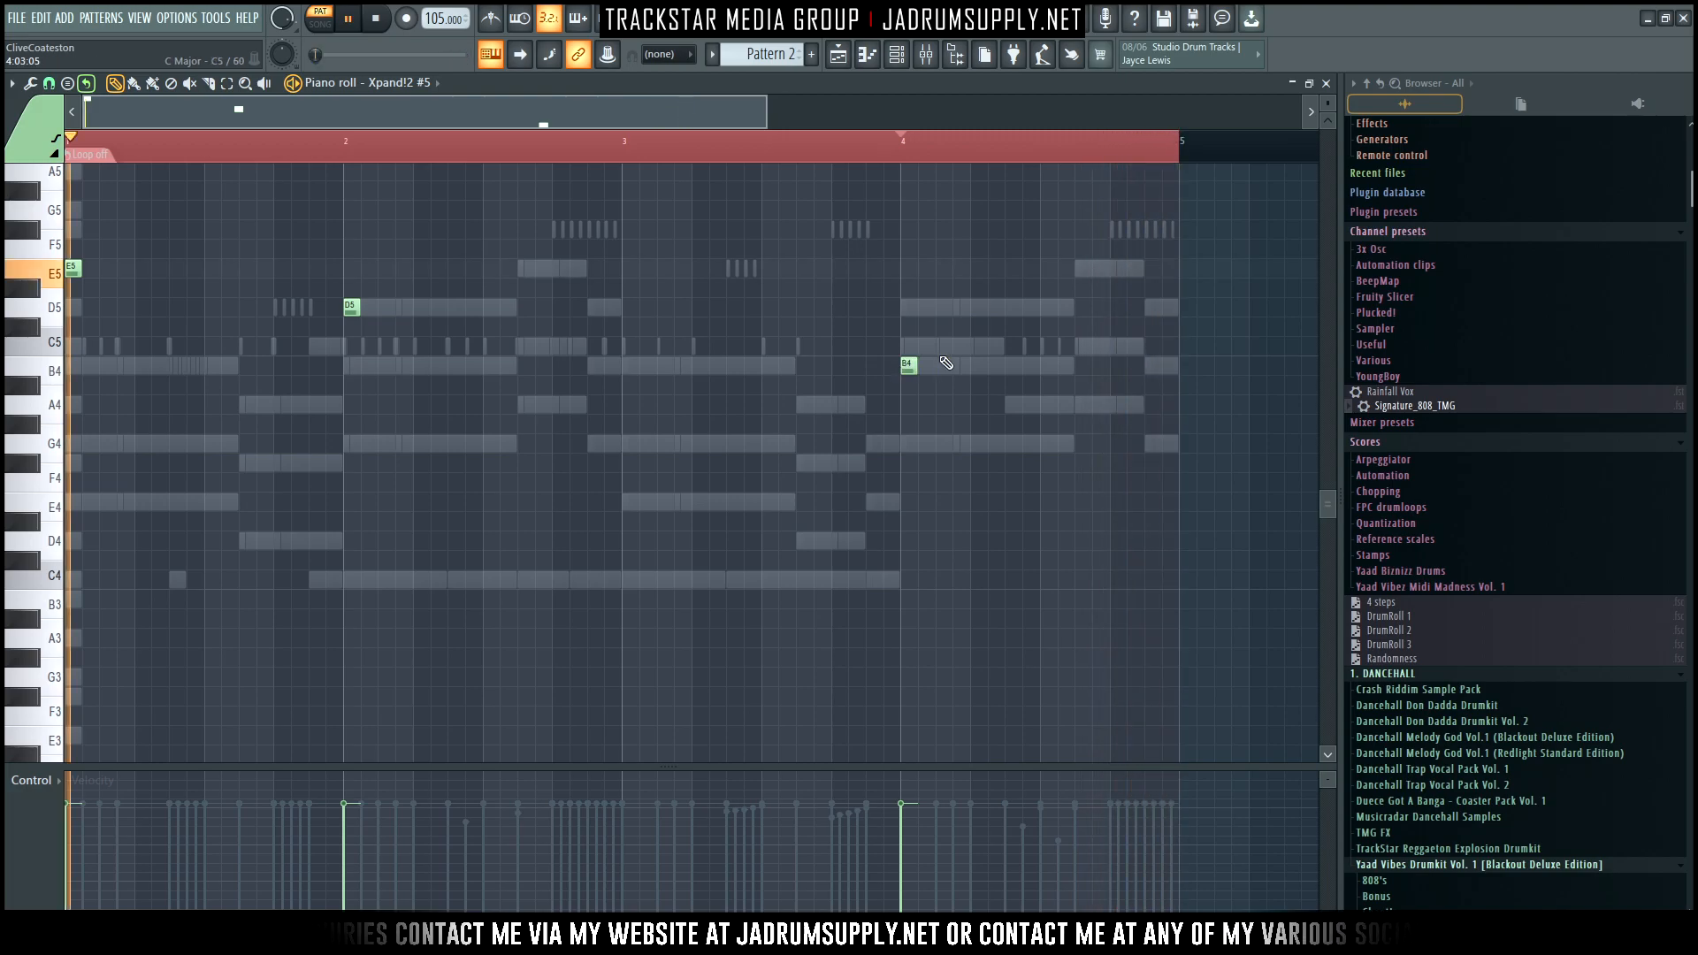
Move the bar 2 bell note to B4 at the start of bar 3, delete the bar 4 bell note, and audition the pattern
key(F6)
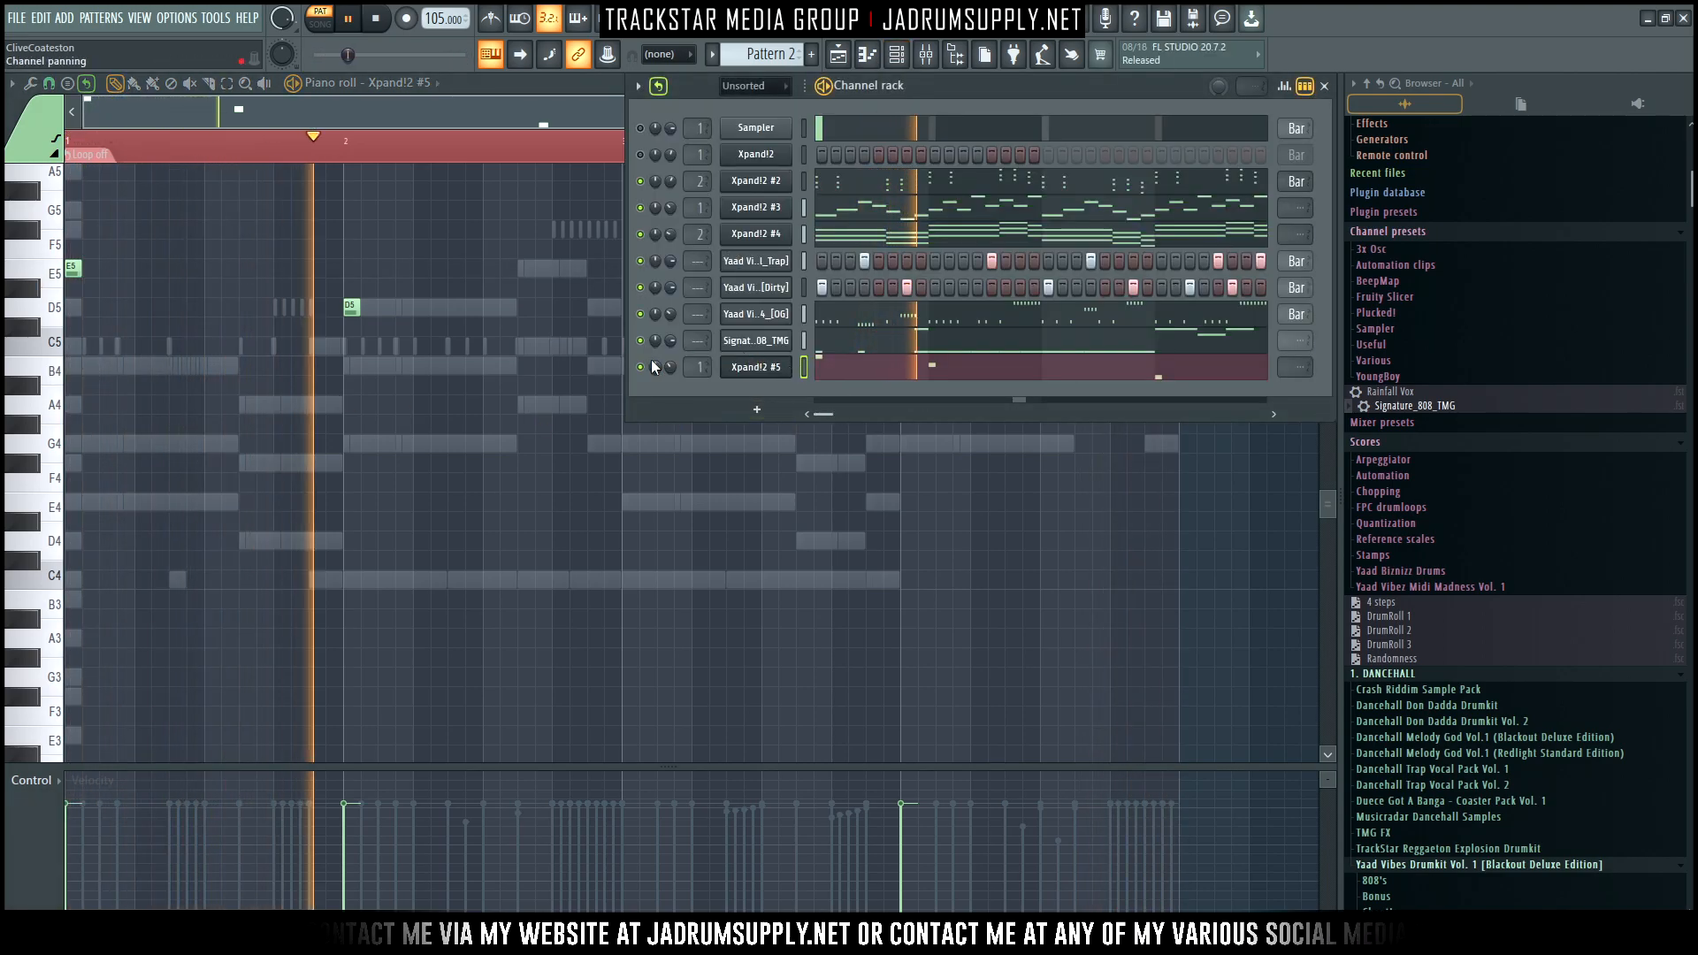
key(F6)
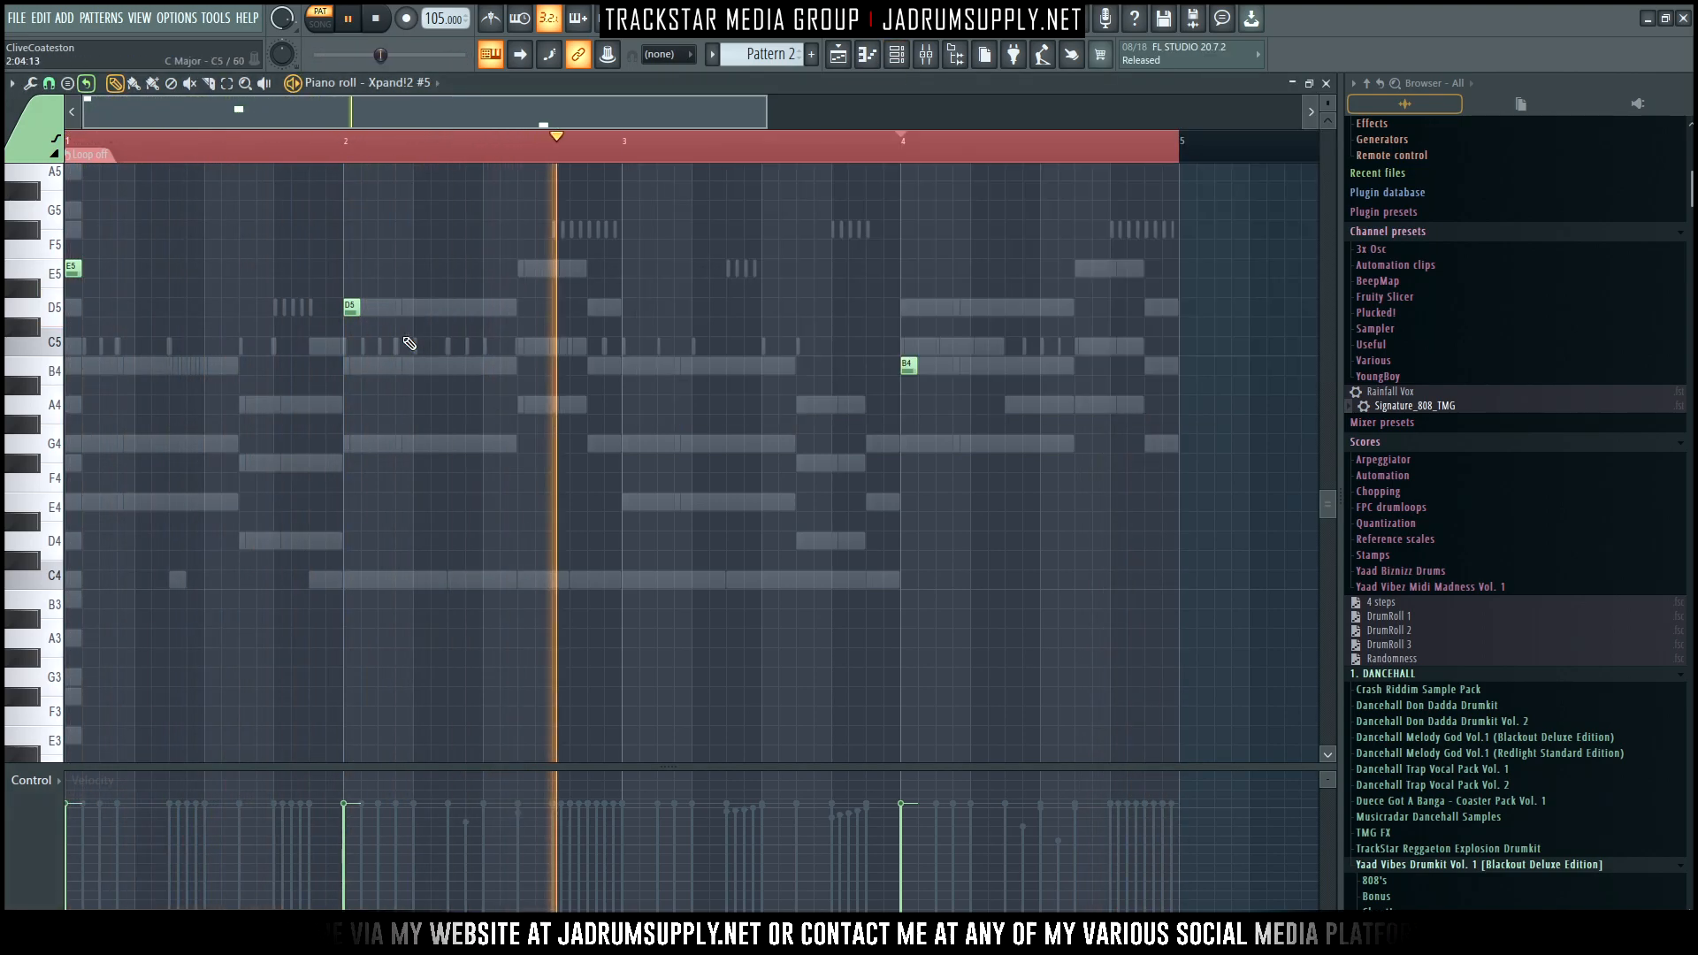
drag(357, 310, 632, 365)
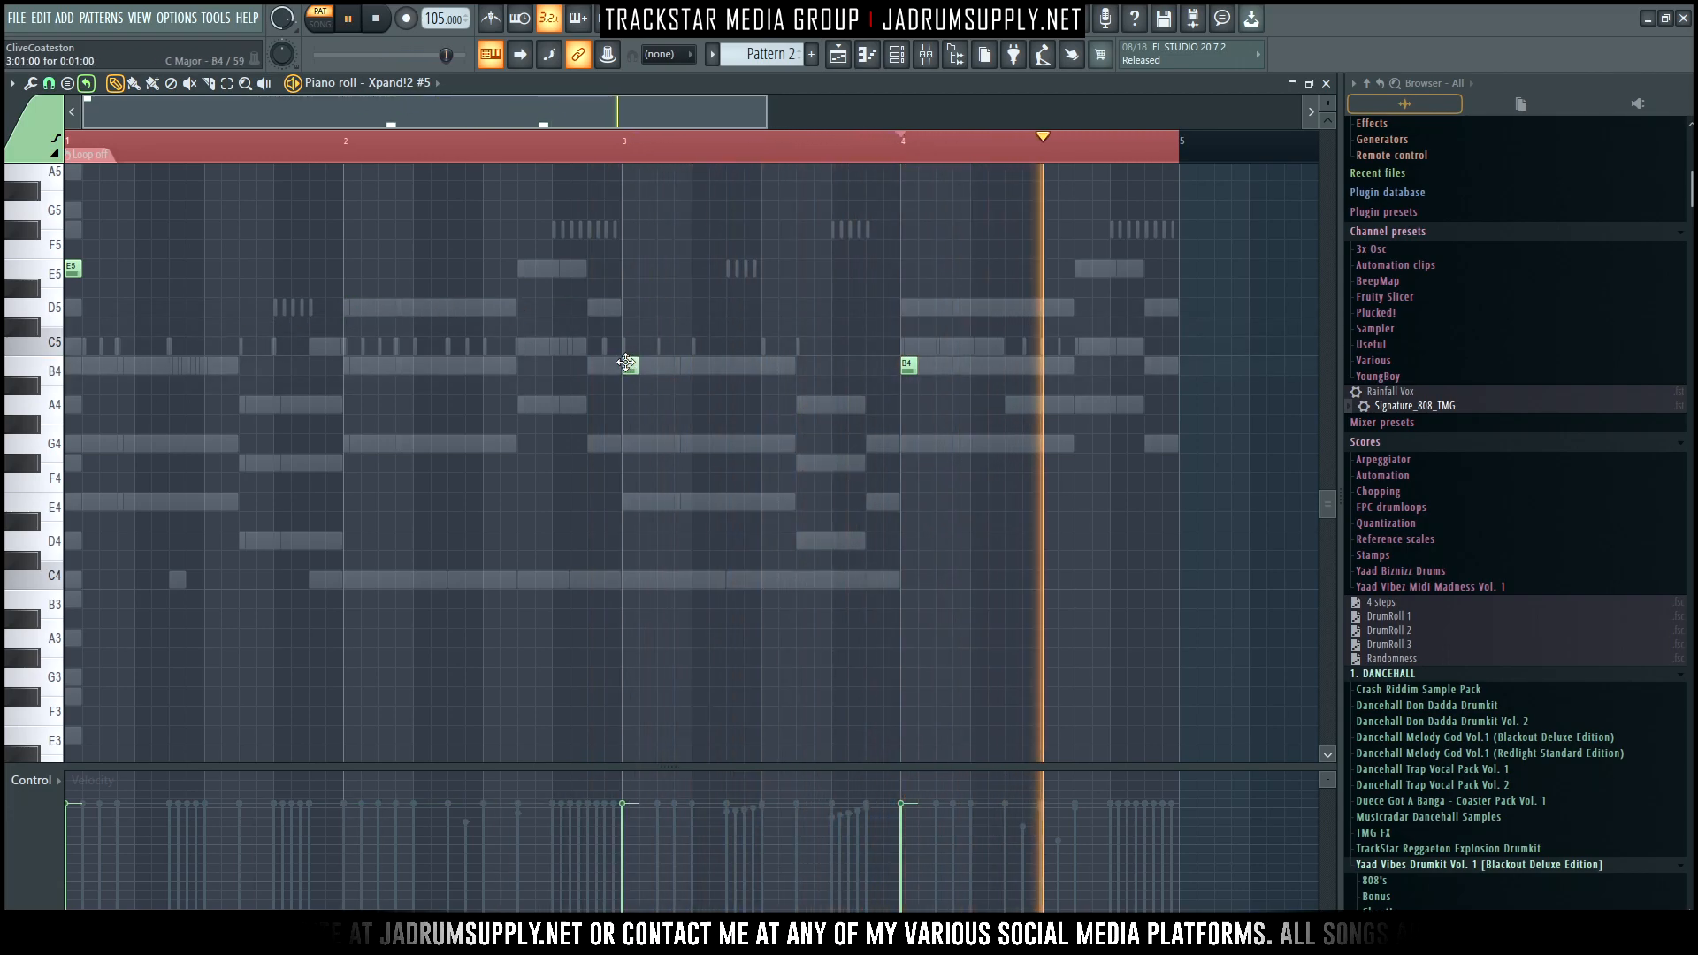
right_click(908, 365)
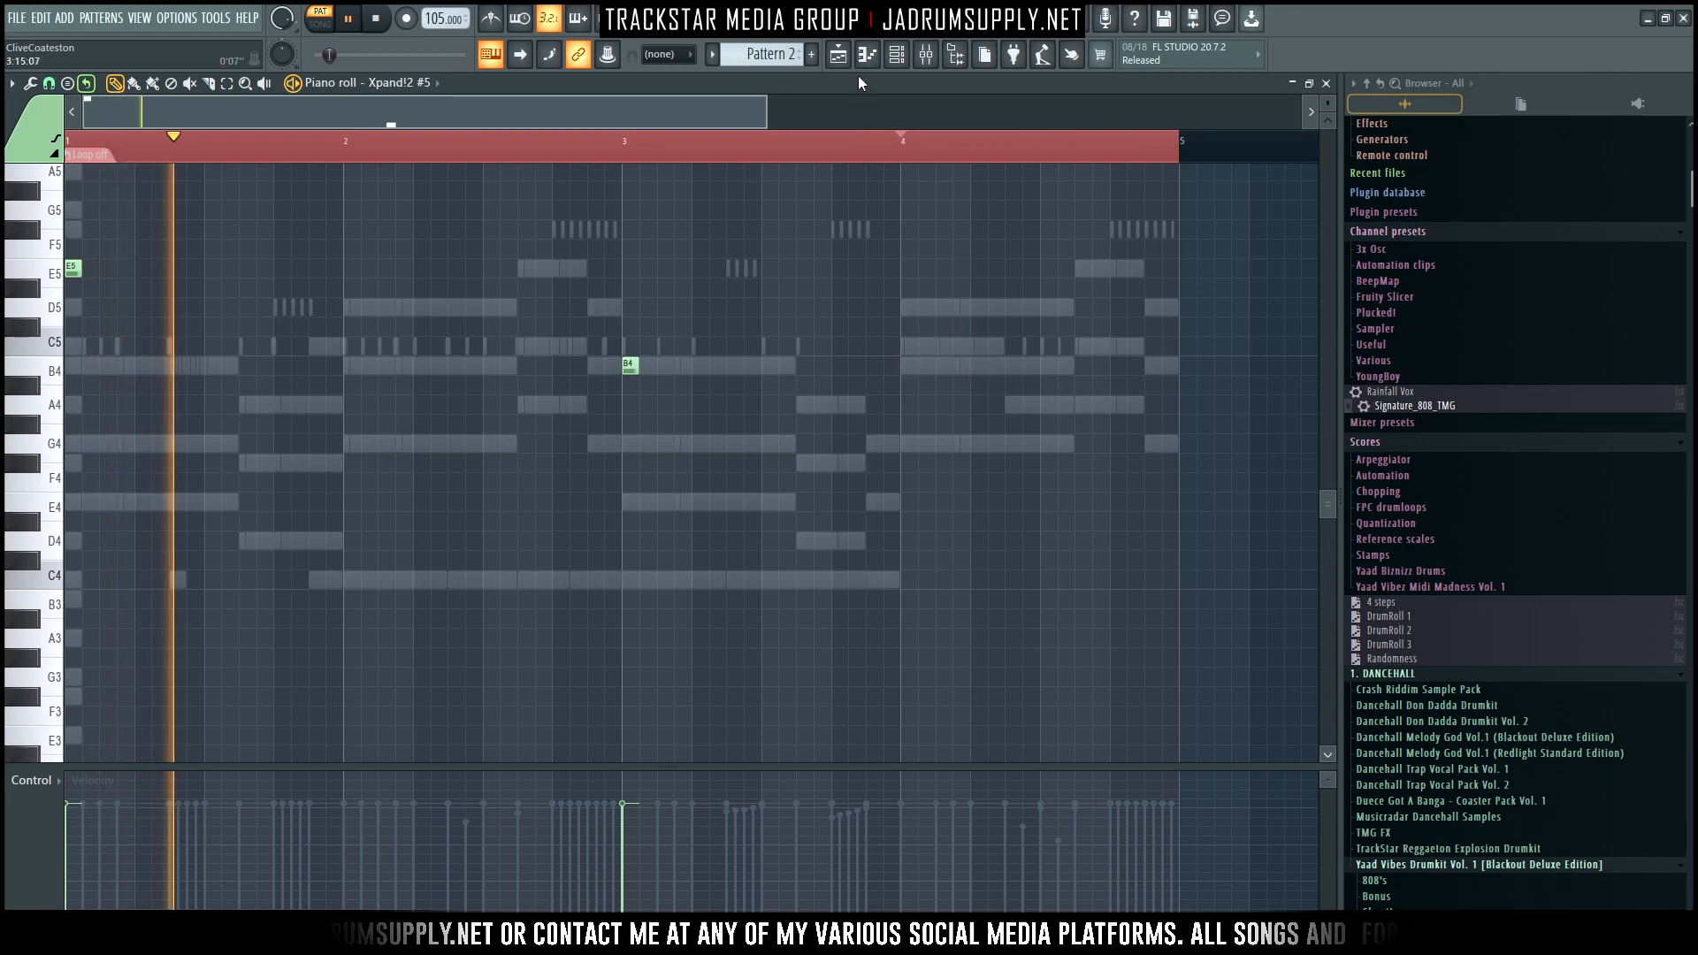
click(896, 55)
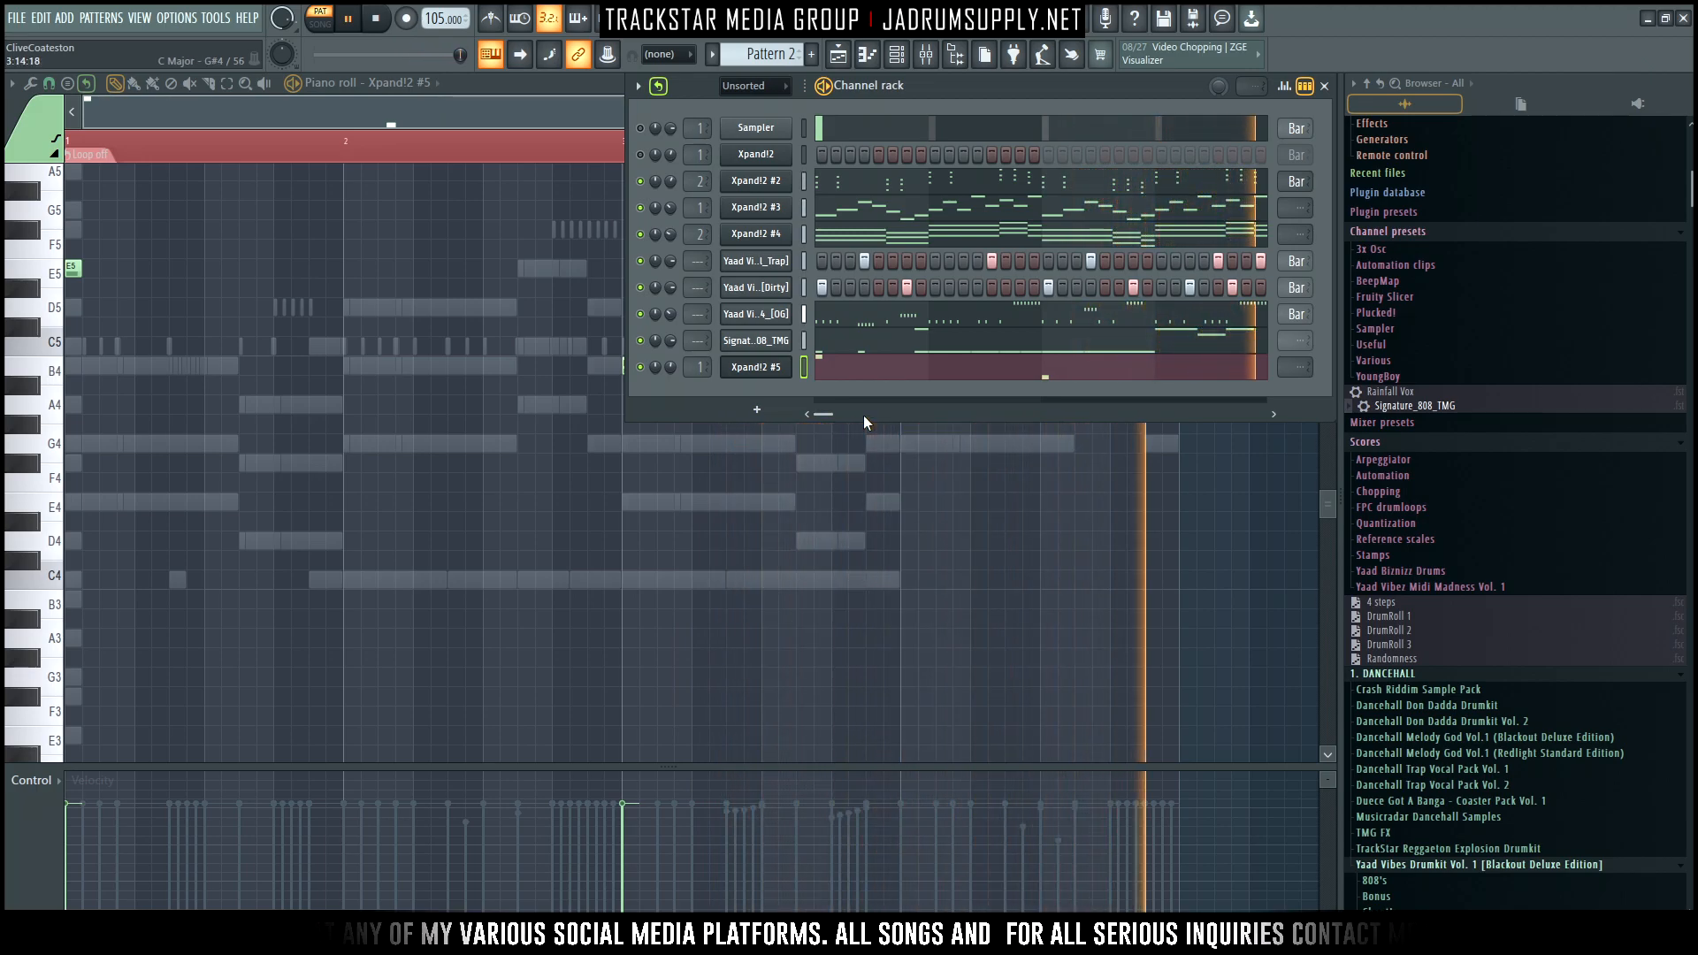
key(space)
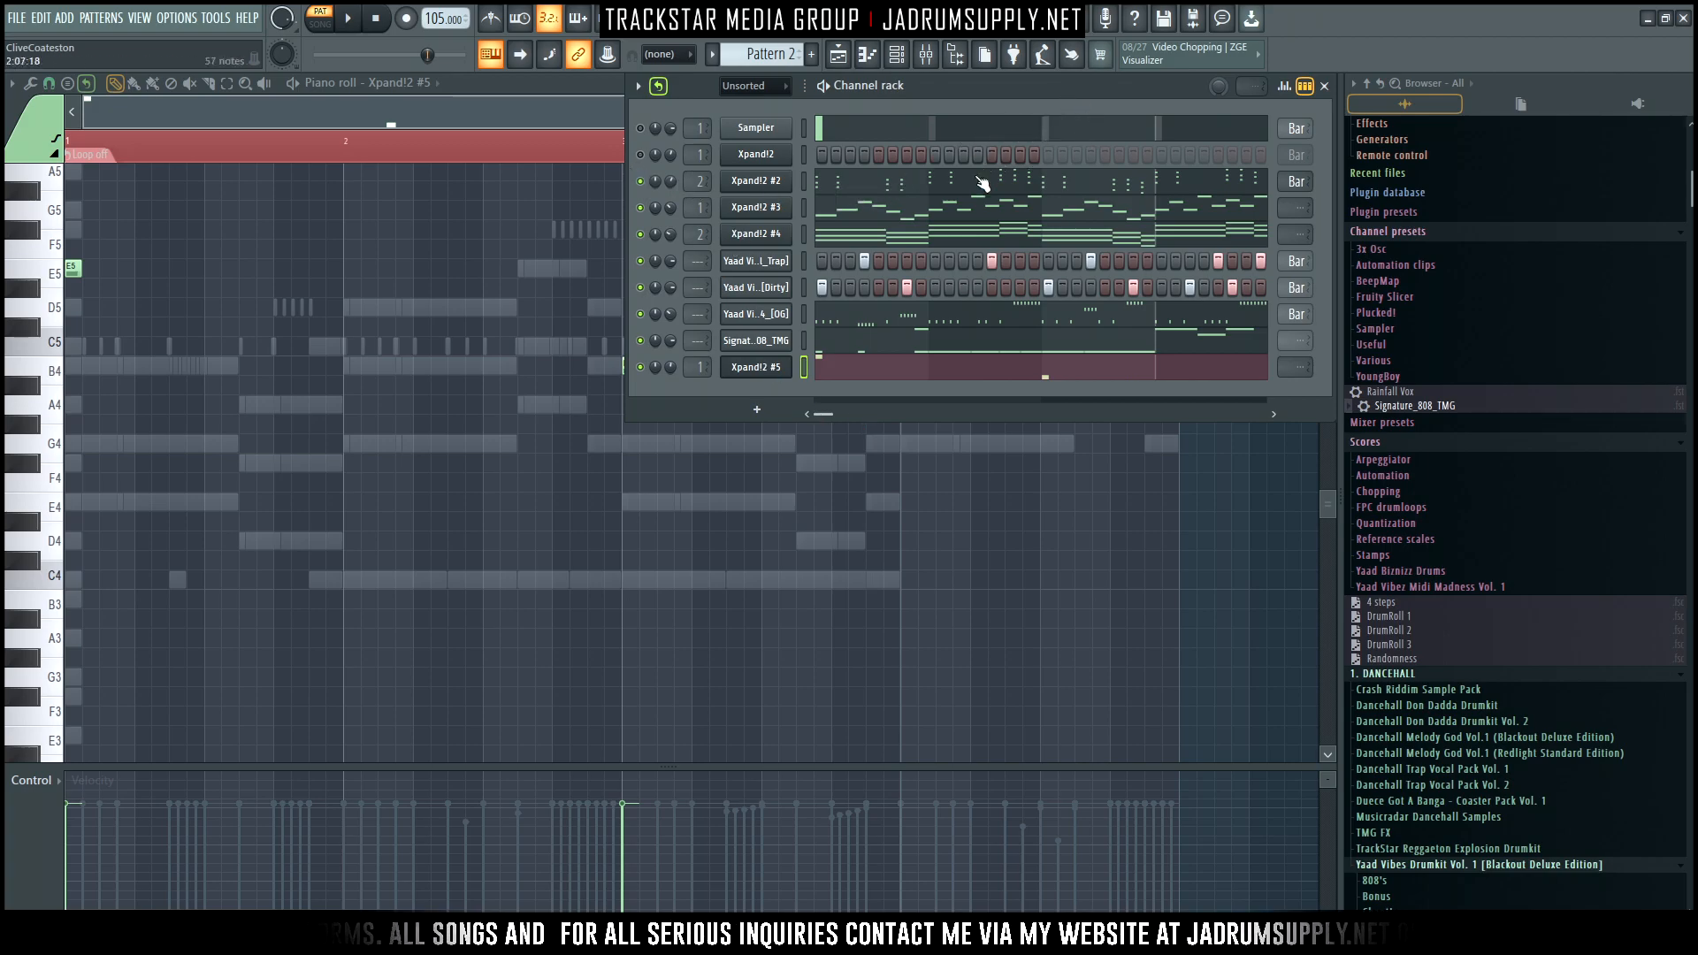
Export the Xpand!2 #2 chord notes to the Desktop as a MIDI file named Free Midi 2 G MAJOR
click(882, 182)
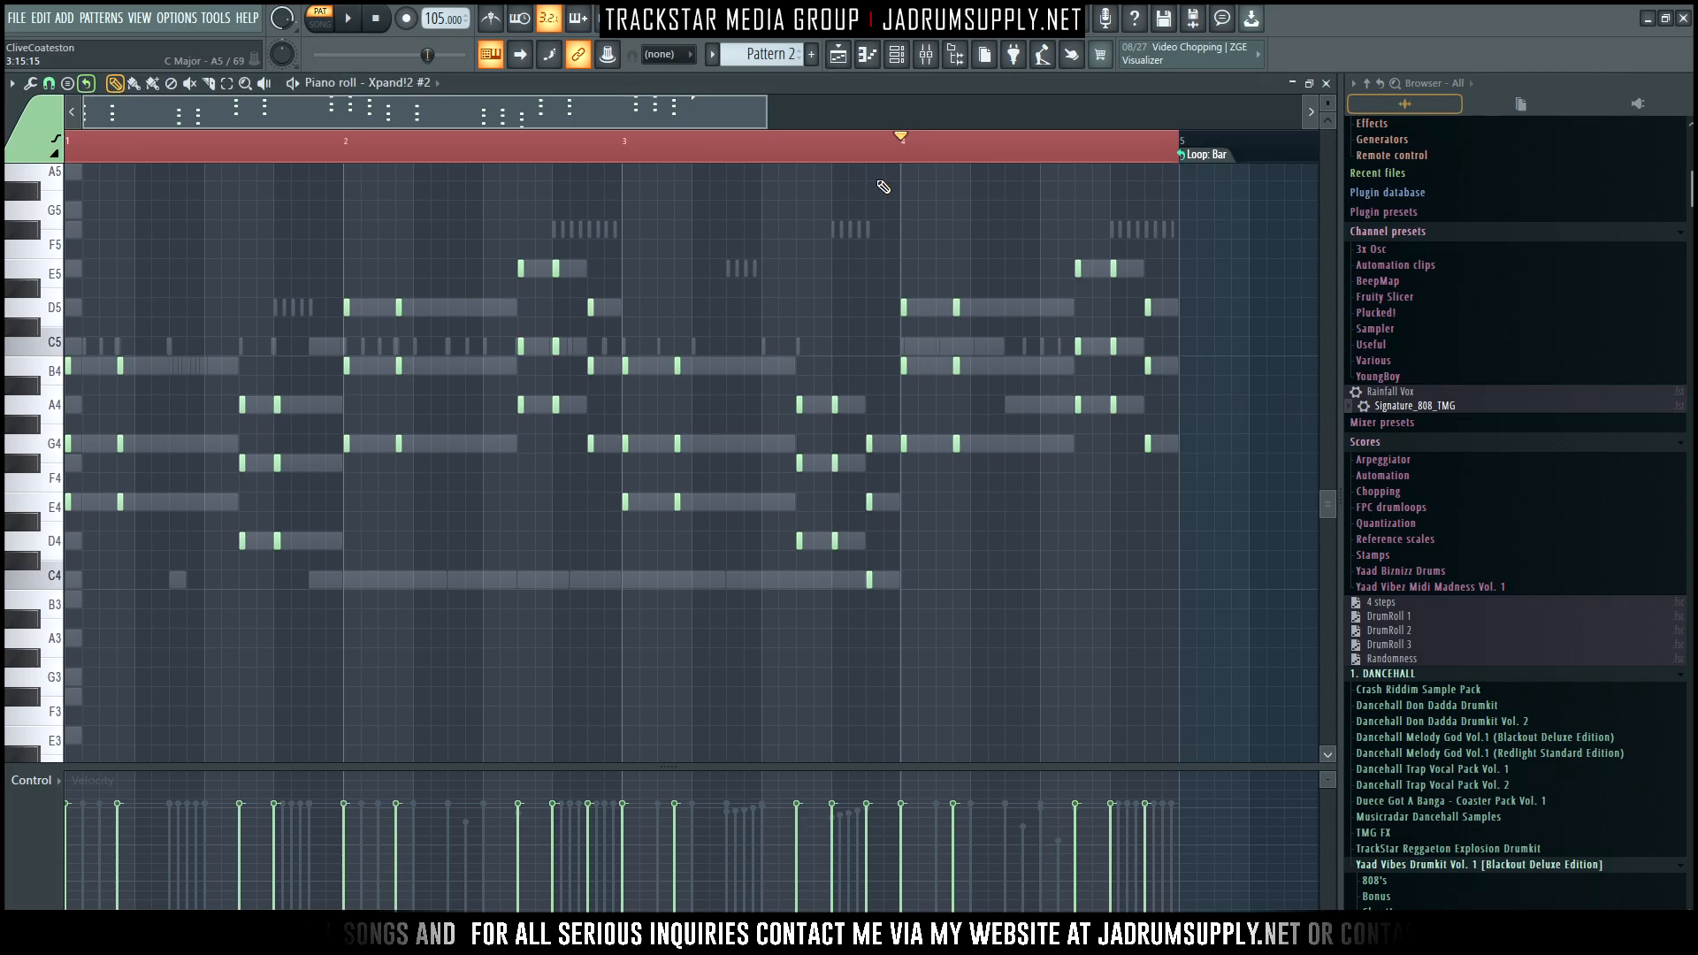
key(ctrl+shift+m)
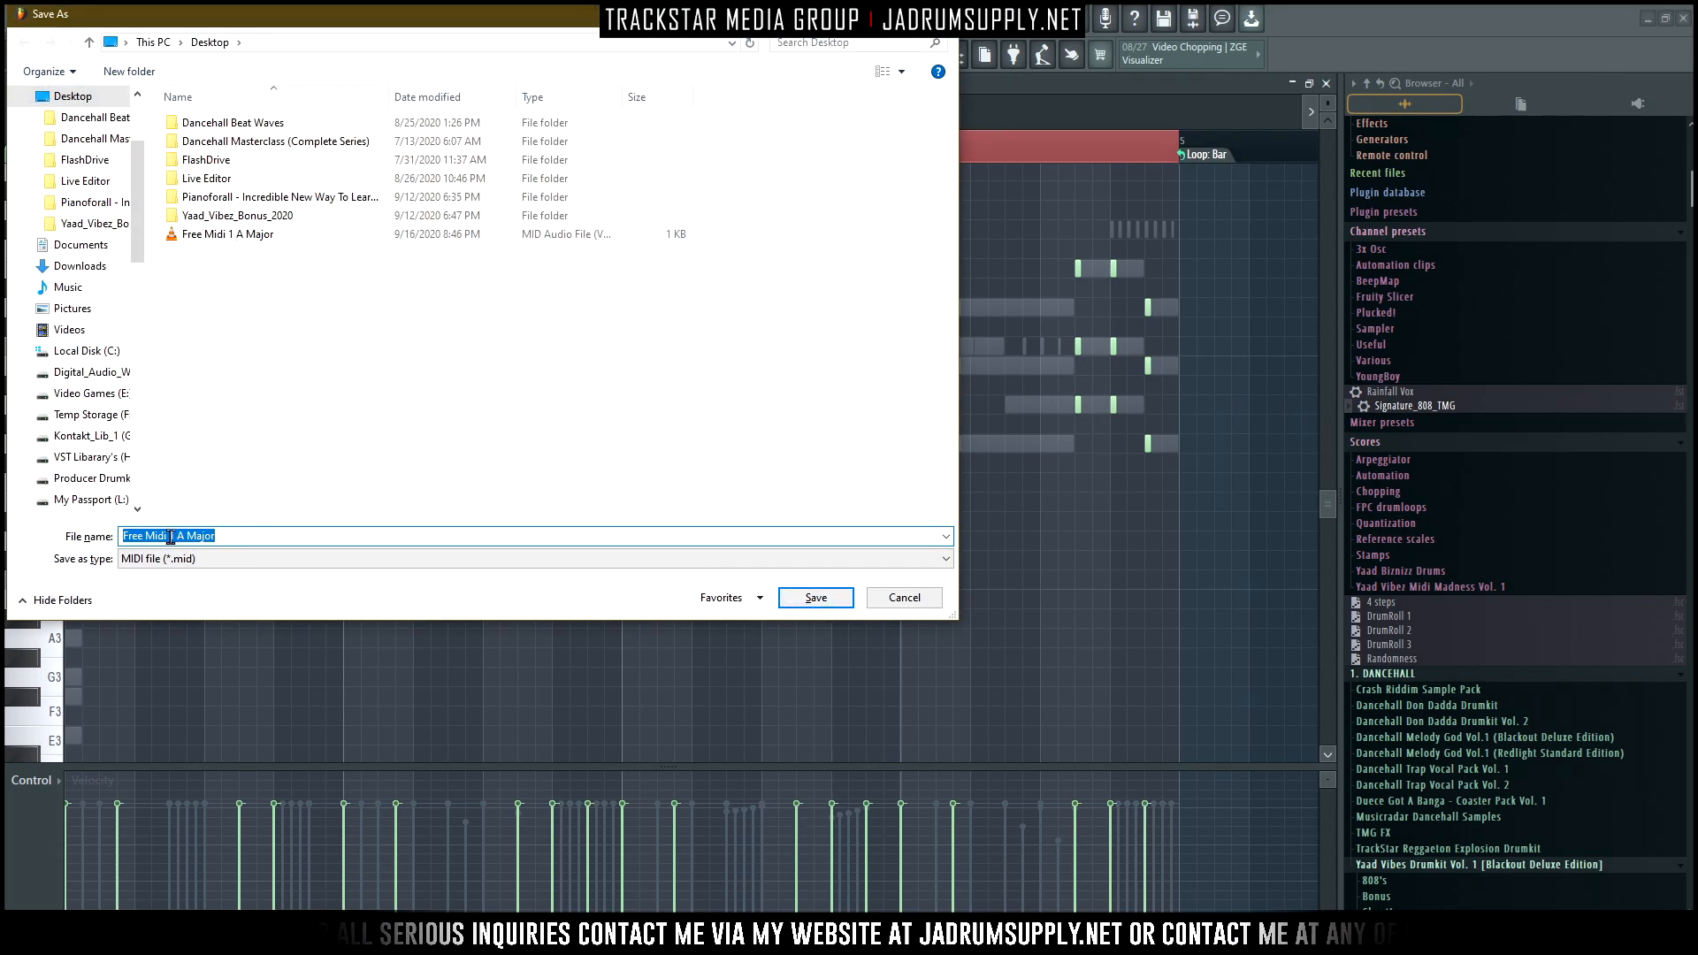
key(BackSpace)
text(2)
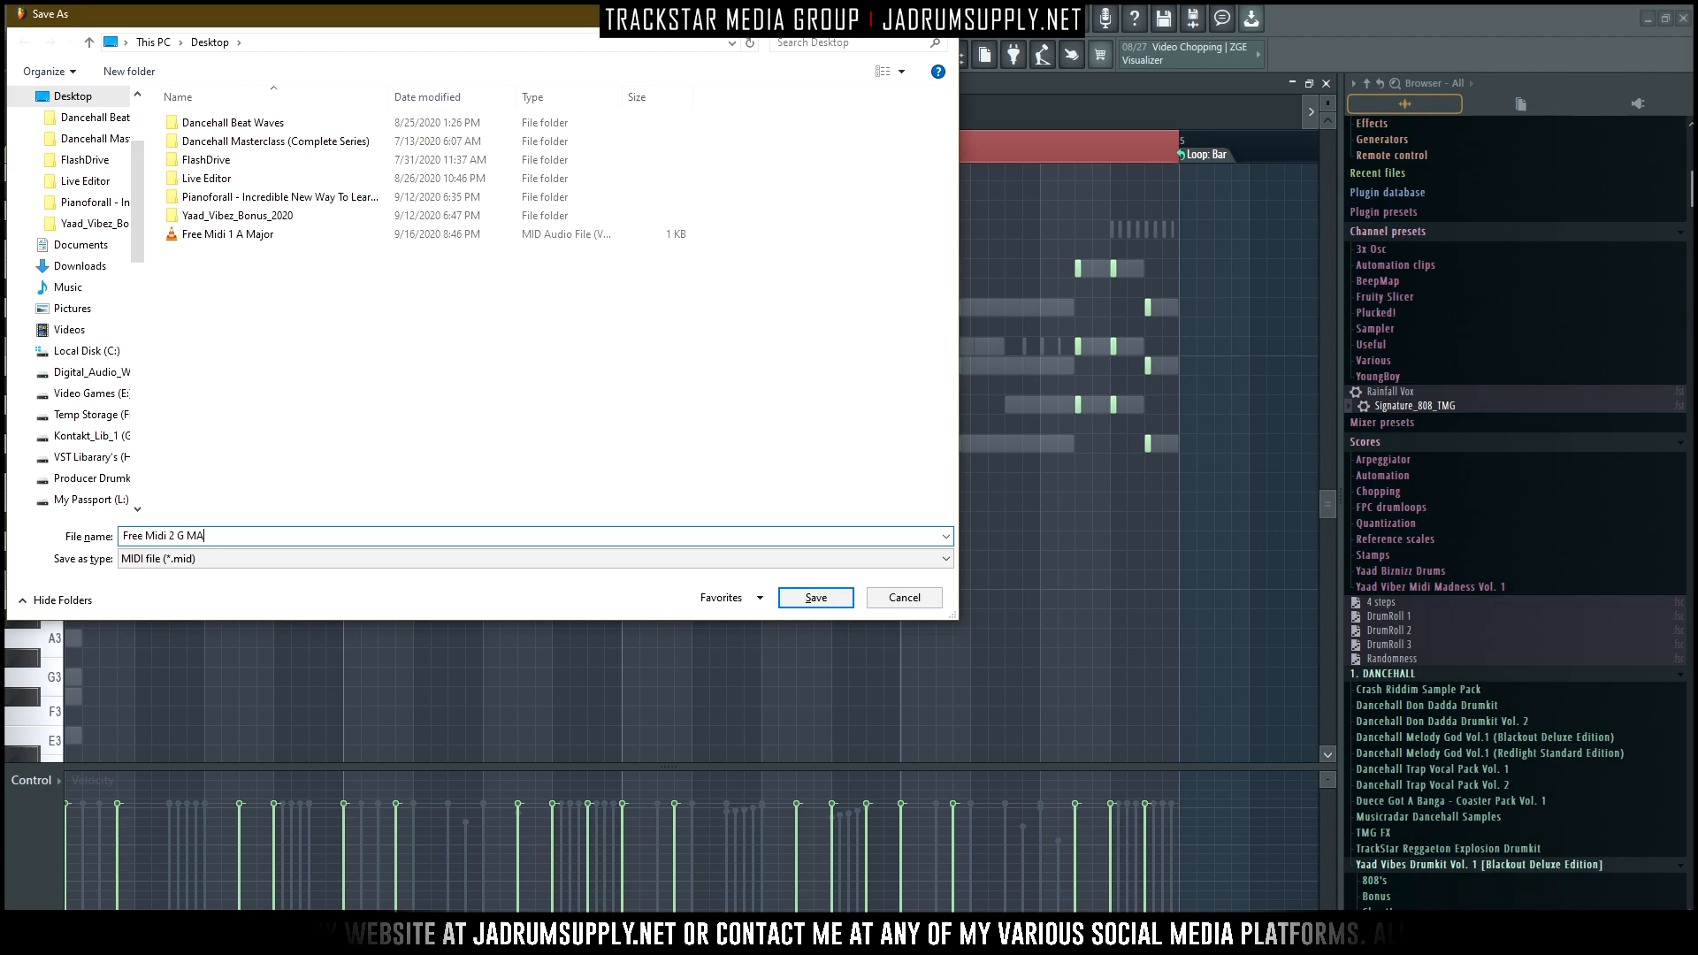
key(Return)
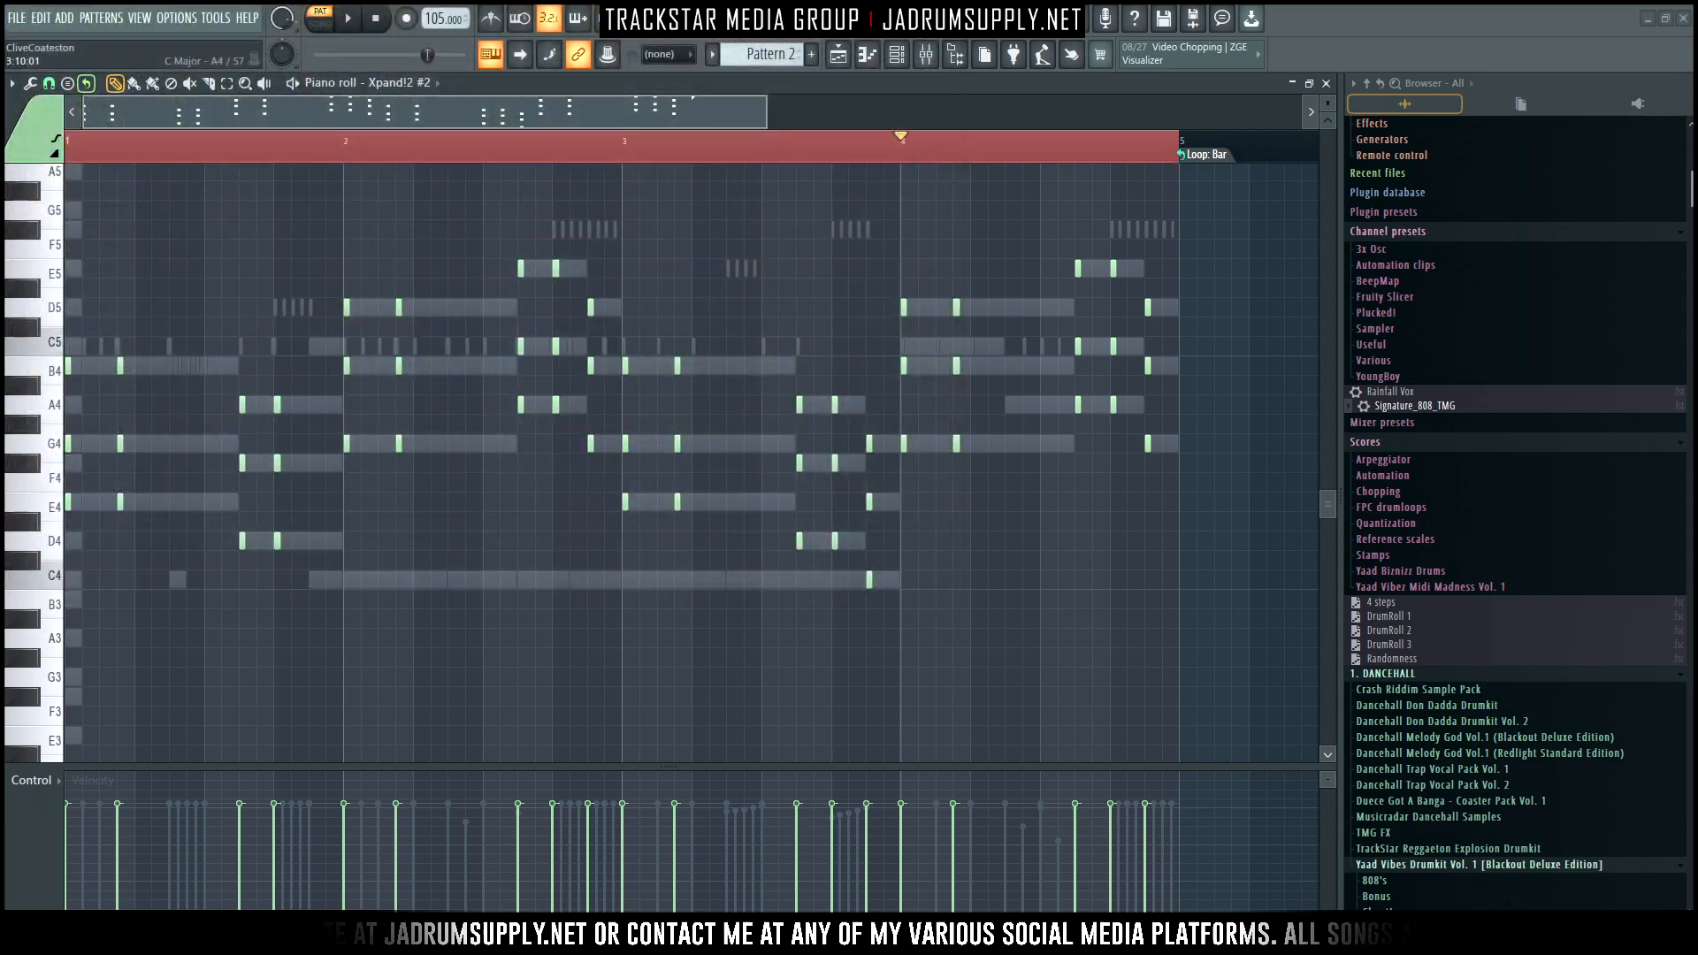